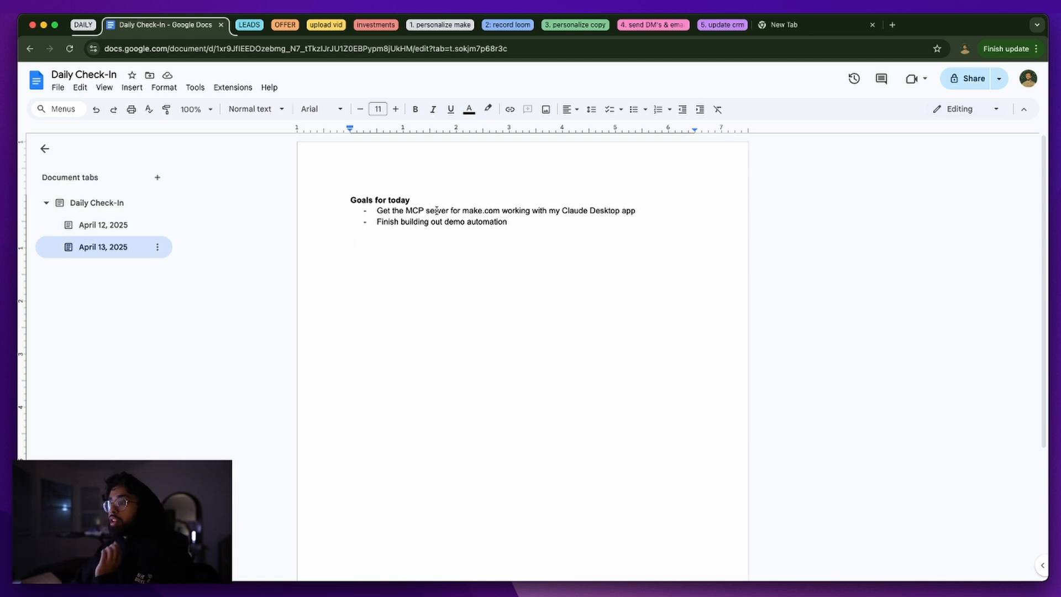
# Expand the '1. personalize make' tab group beside the Daily Check-In goals
pyautogui.tripleClick(440, 221)
pyautogui.click(456, 270)
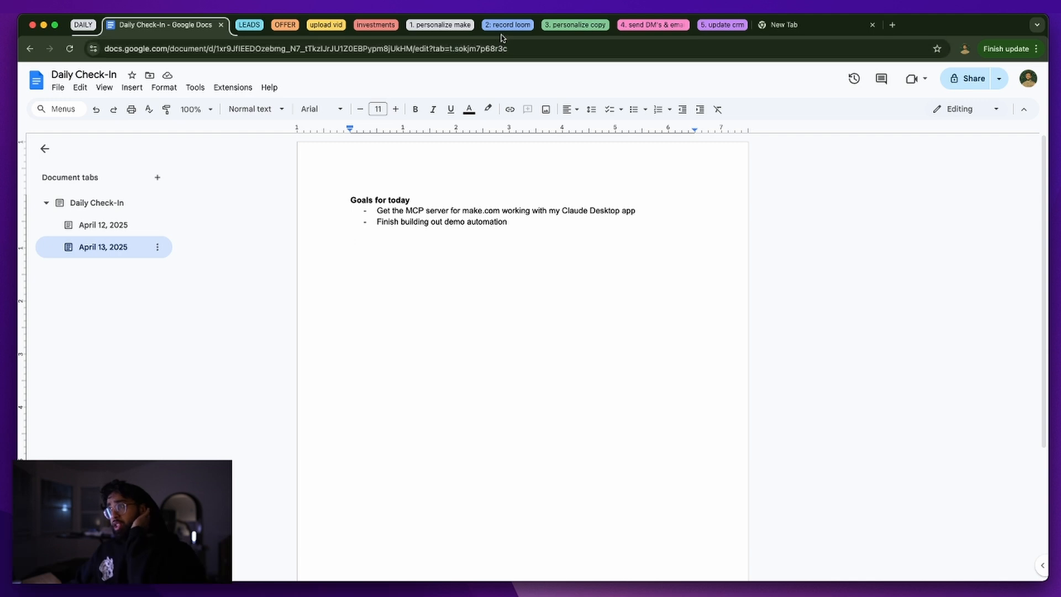
pyautogui.click(464, 25)
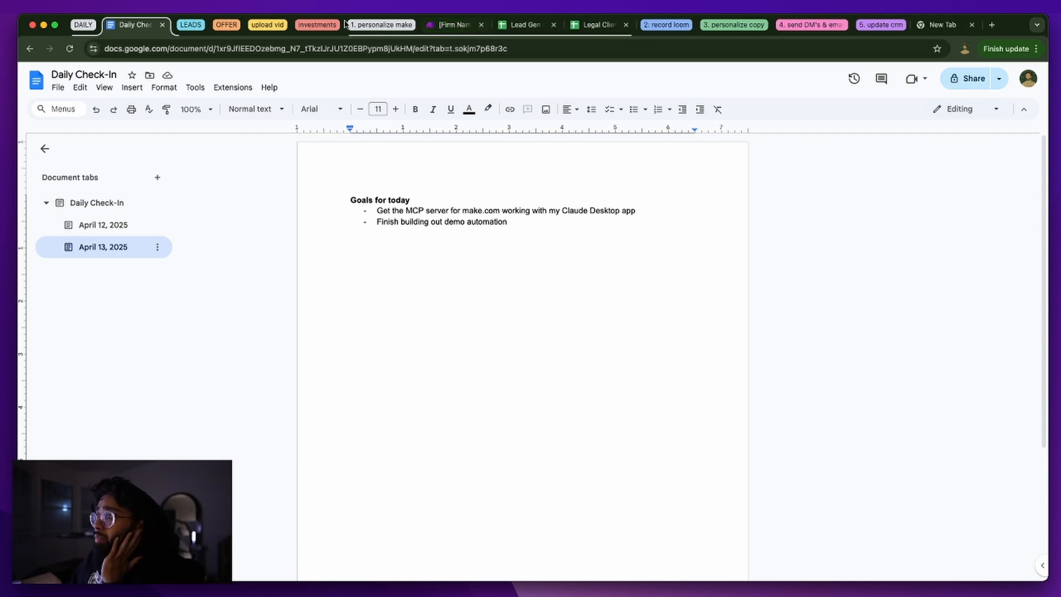
# In the Intake Automation Proposal scenario, inspect the Clio Manage Create a Contact module settings
pyautogui.click(427, 27)
pyautogui.scroll(-5, 639, 379)
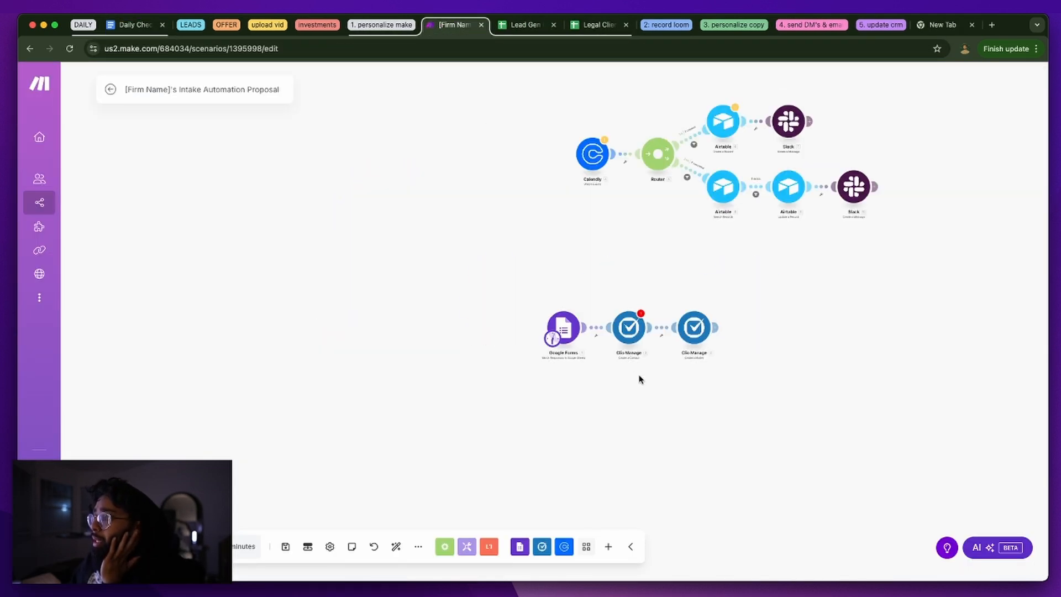
pyautogui.scroll(5, 658, 350)
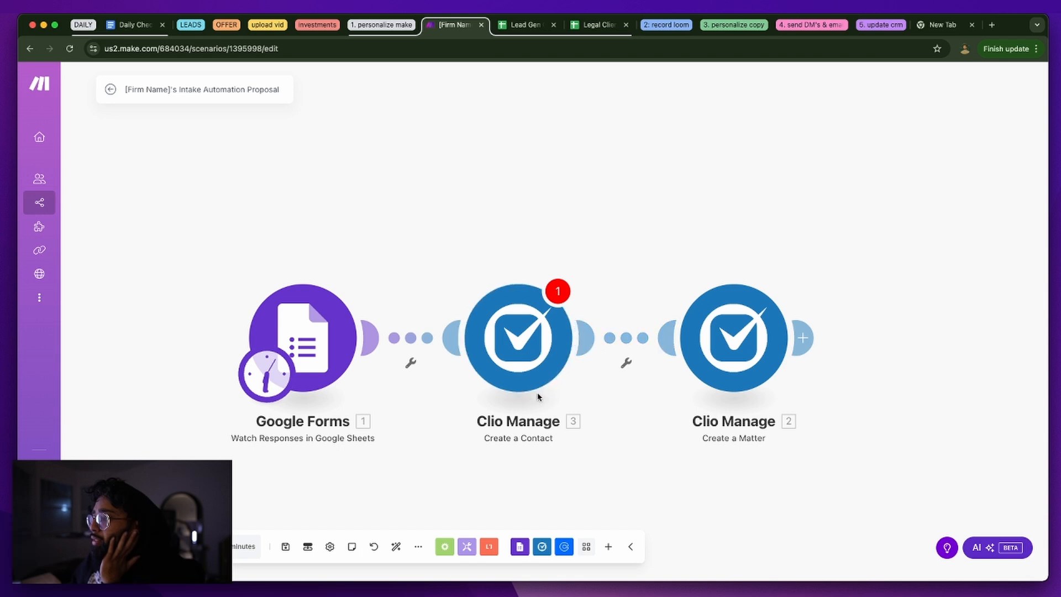
pyautogui.click(537, 321)
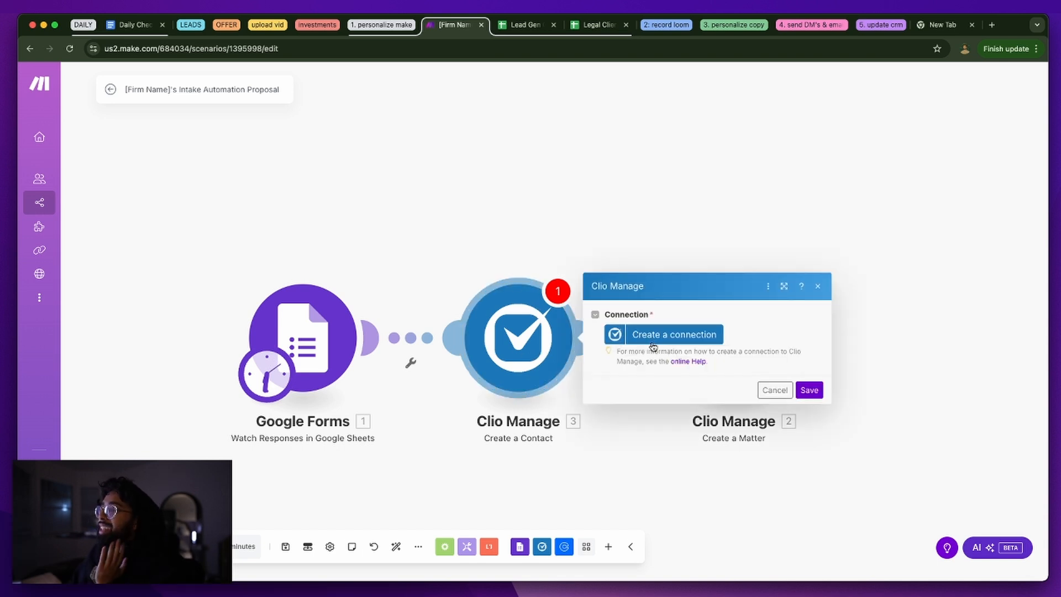
pyautogui.click(541, 192)
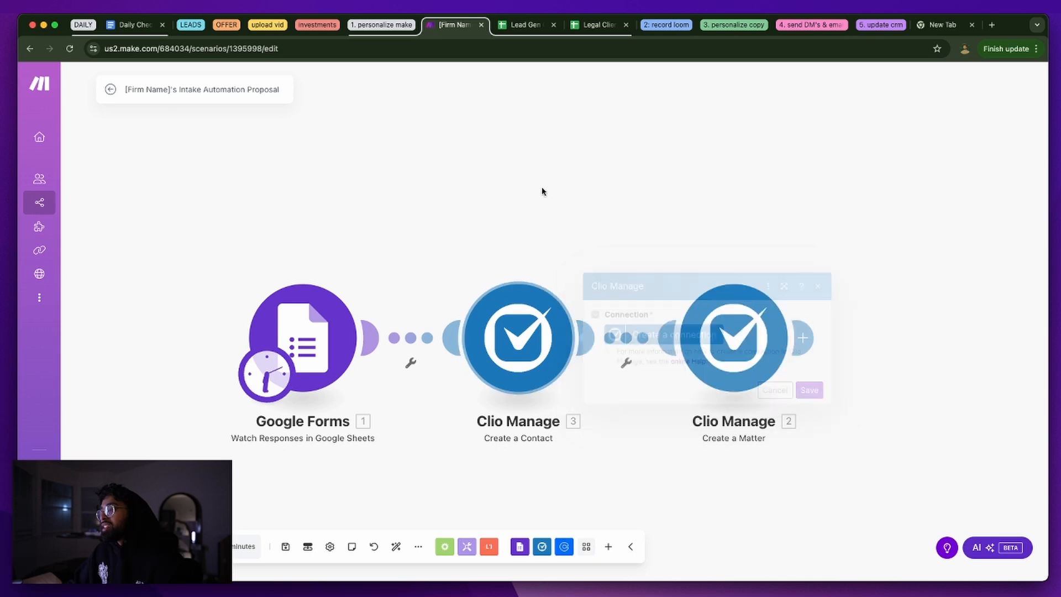
# Collapse the tab group, return to Daily Check-In, and bring the Make MCP Server docs window over
pyautogui.click(396, 30)
pyautogui.click(133, 25)
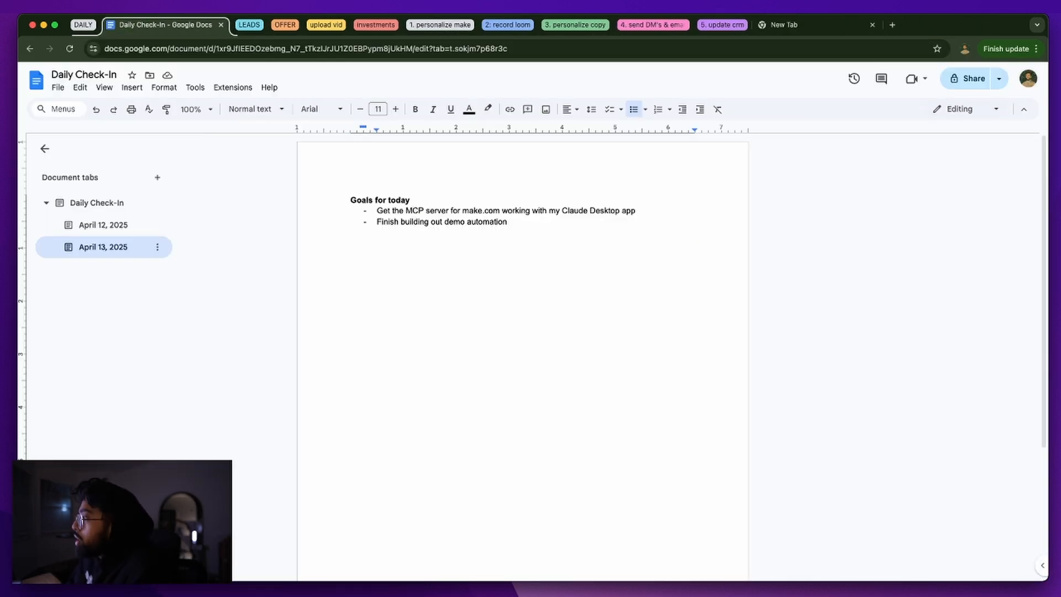
pyautogui.moveTo(1060, 94); pyautogui.dragTo(299, 35)
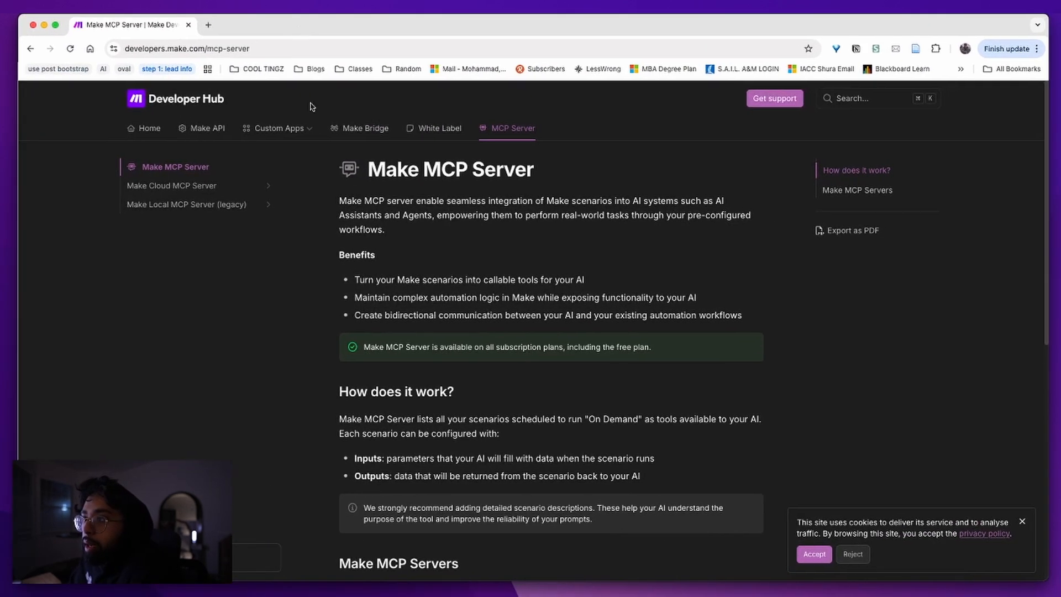
pyautogui.doubleClick(371, 204)
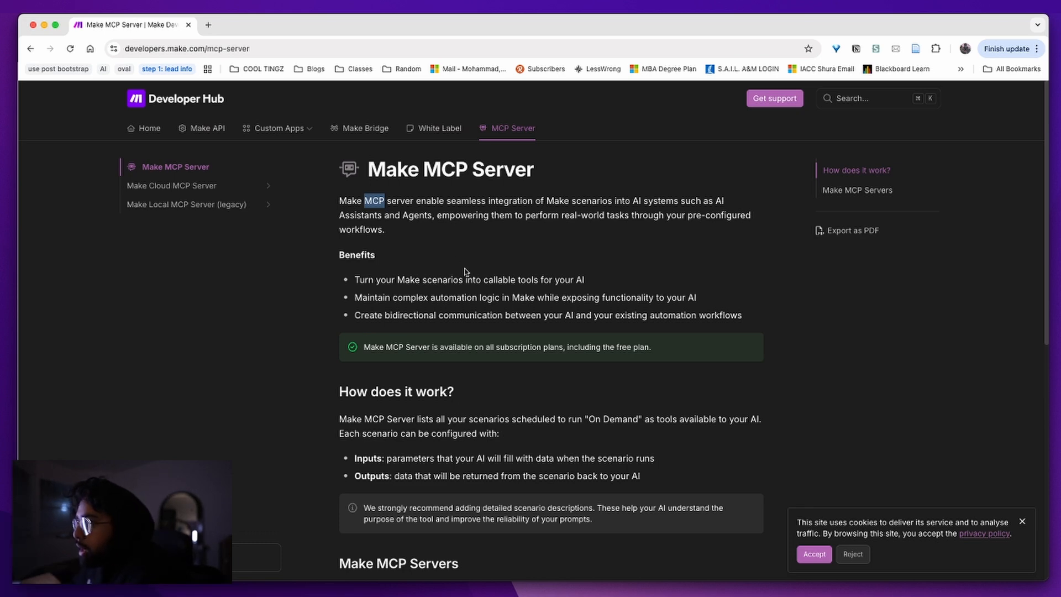
pyautogui.scroll(-4, 458, 271)
pyautogui.scroll(-4, 489, 332)
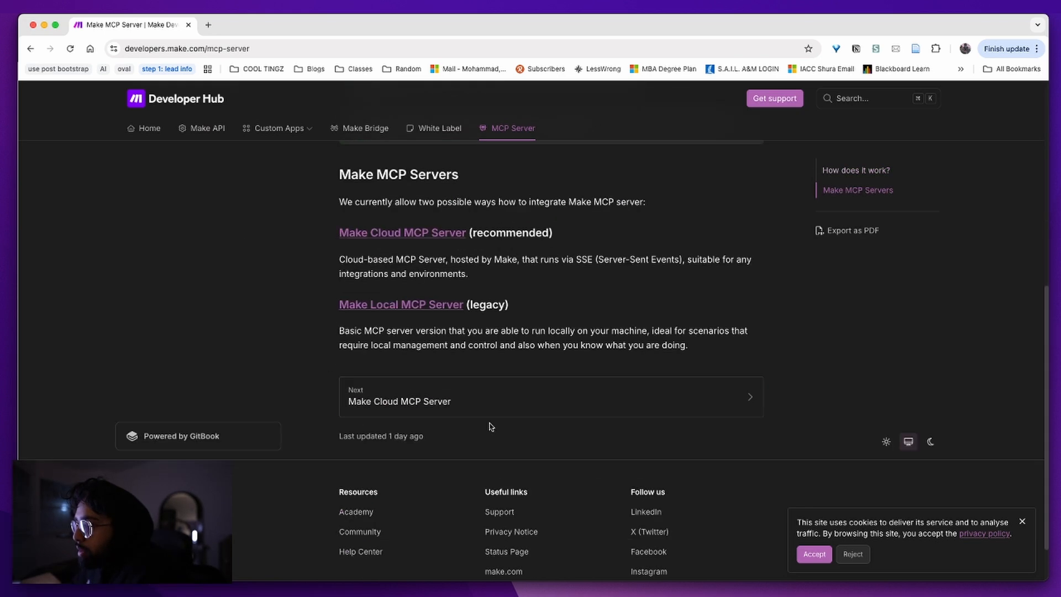
pyautogui.moveTo(509, 306); pyautogui.dragTo(335, 305)
pyautogui.click(402, 318)
pyautogui.click(434, 304)
pyautogui.scroll(-4, 443, 408)
pyautogui.scroll(-2, 443, 409)
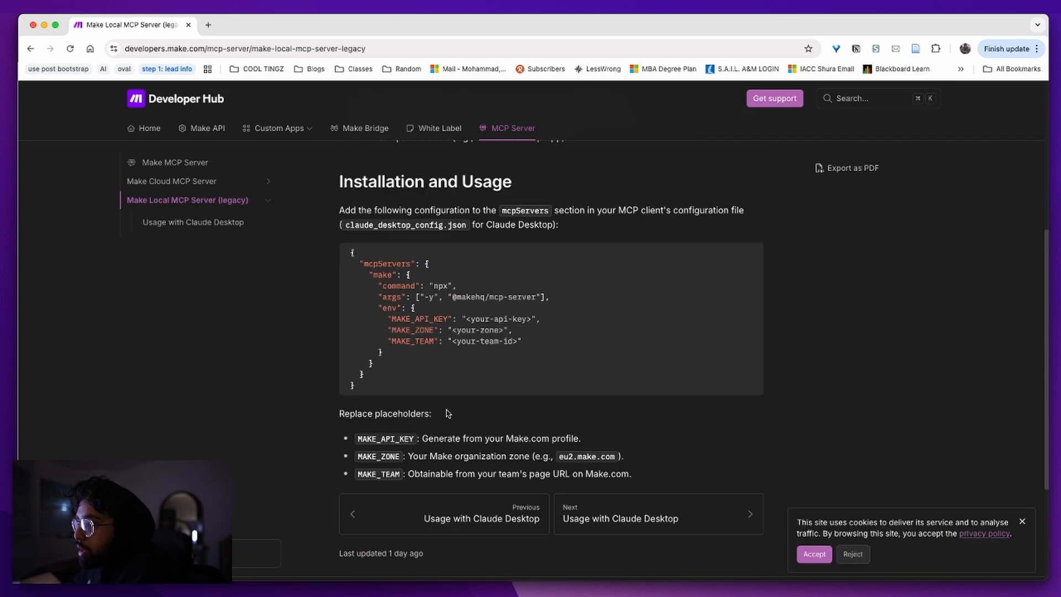
pyautogui.moveTo(522, 341); pyautogui.dragTo(349, 321)
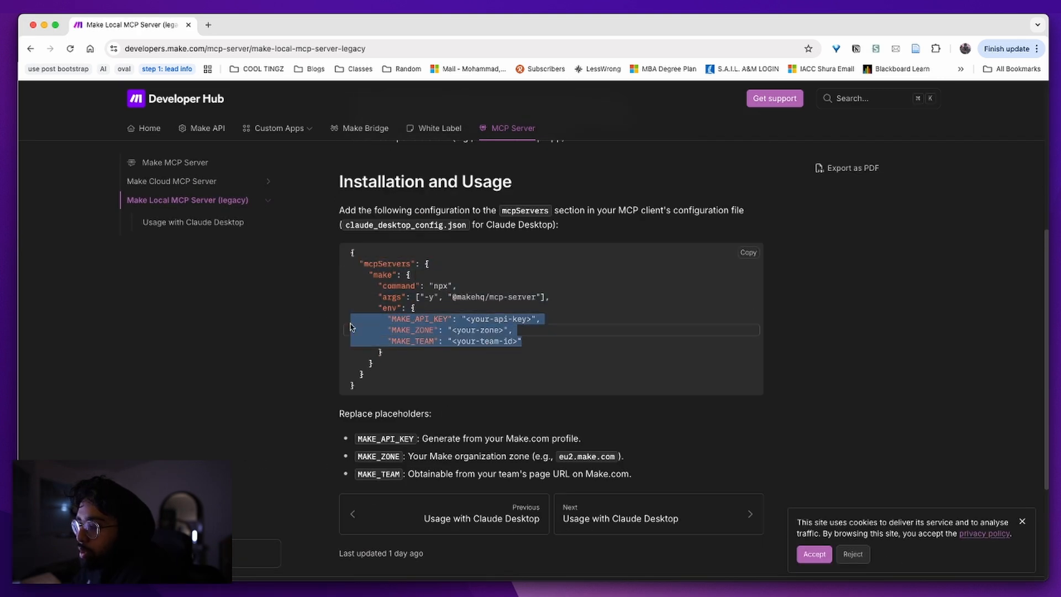
pyautogui.moveTo(425, 341); pyautogui.dragTo(421, 342)
pyautogui.moveTo(381, 388); pyautogui.dragTo(374, 275)
pyautogui.click(500, 362)
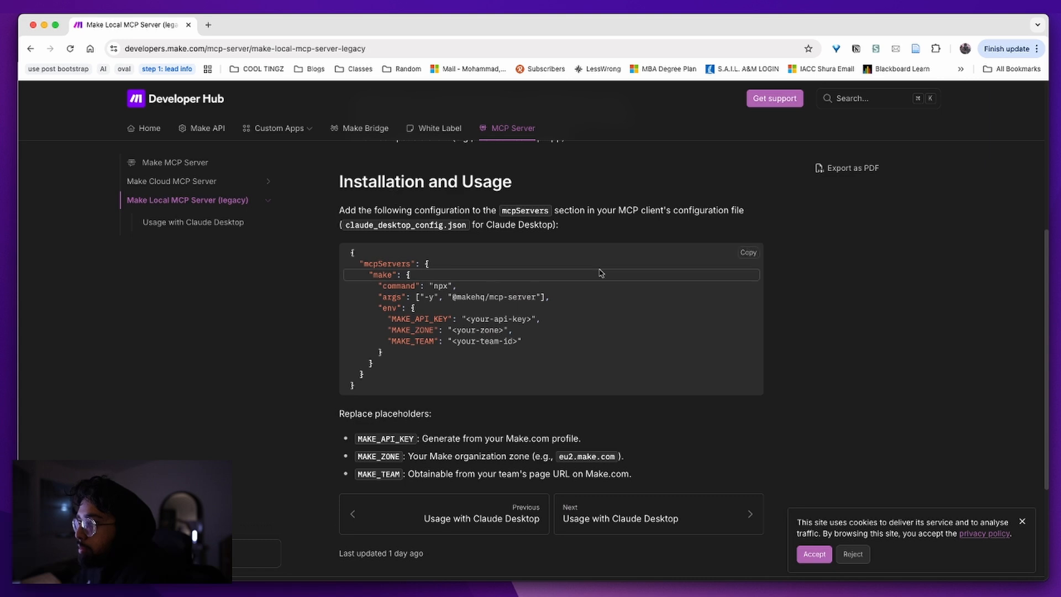
pyautogui.press('super+bracketleft')
pyautogui.scroll(-3, 549, 374)
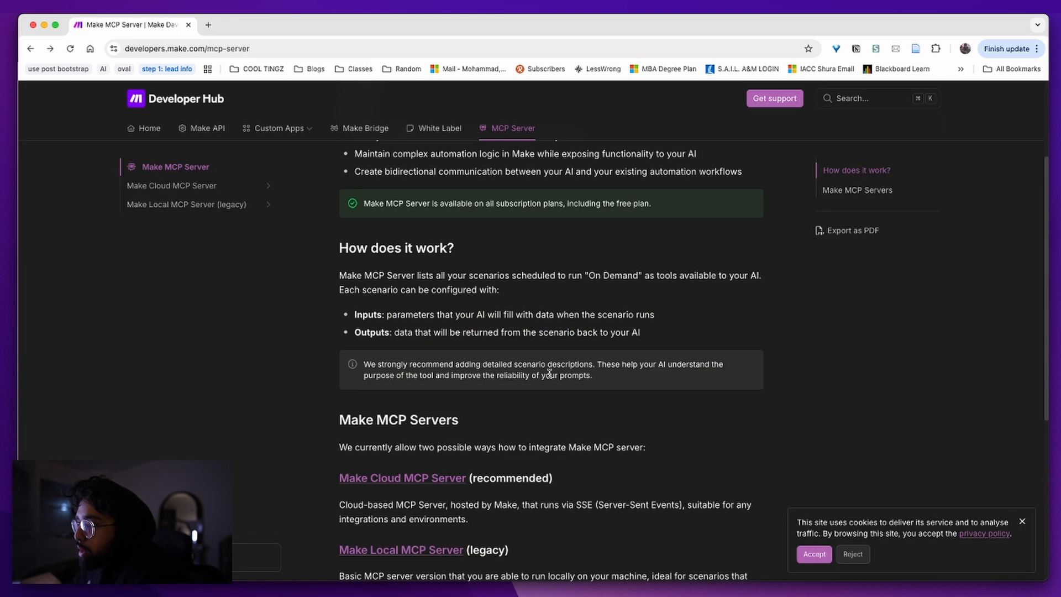
pyautogui.scroll(-2, 549, 375)
pyautogui.doubleClick(486, 395)
pyautogui.click(569, 401)
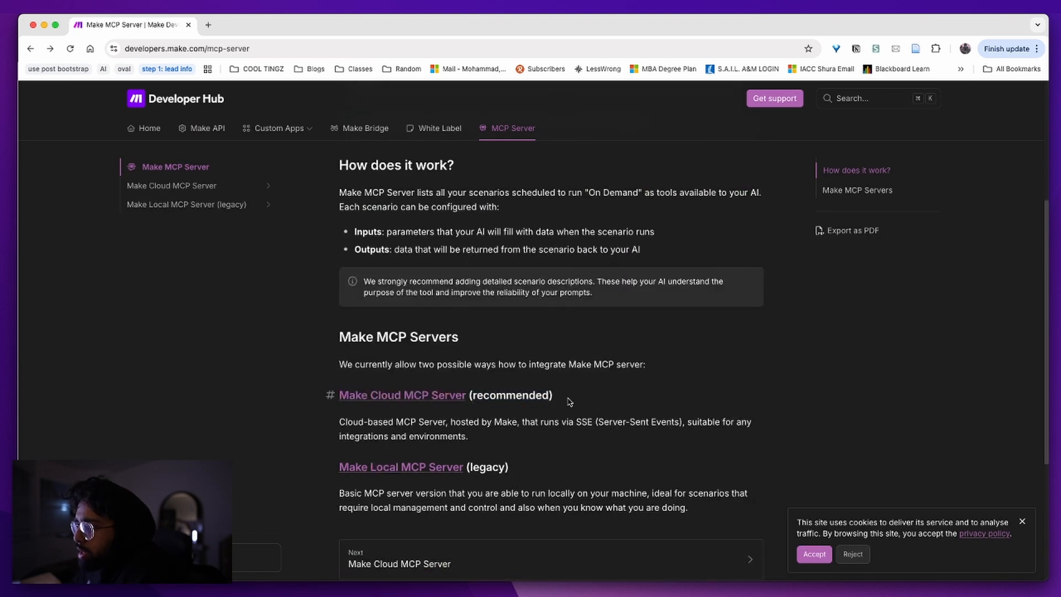
# Open the Make Cloud MCP Server page and read its features, including SSE support
pyautogui.click(427, 397)
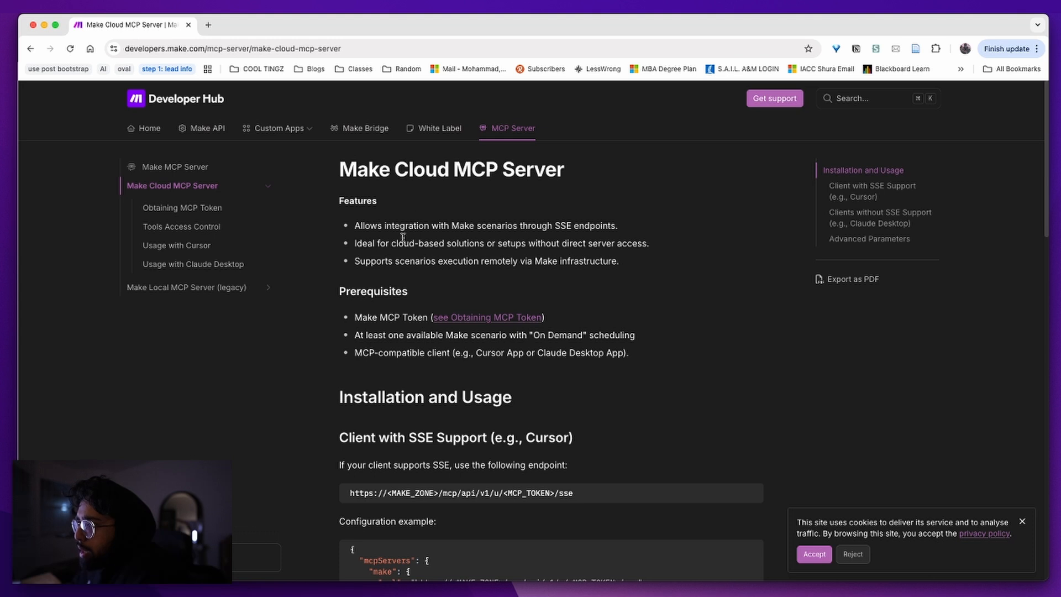
pyautogui.scroll(-1, 470, 308)
pyautogui.doubleClick(562, 212)
pyautogui.scroll(-3, 449, 420)
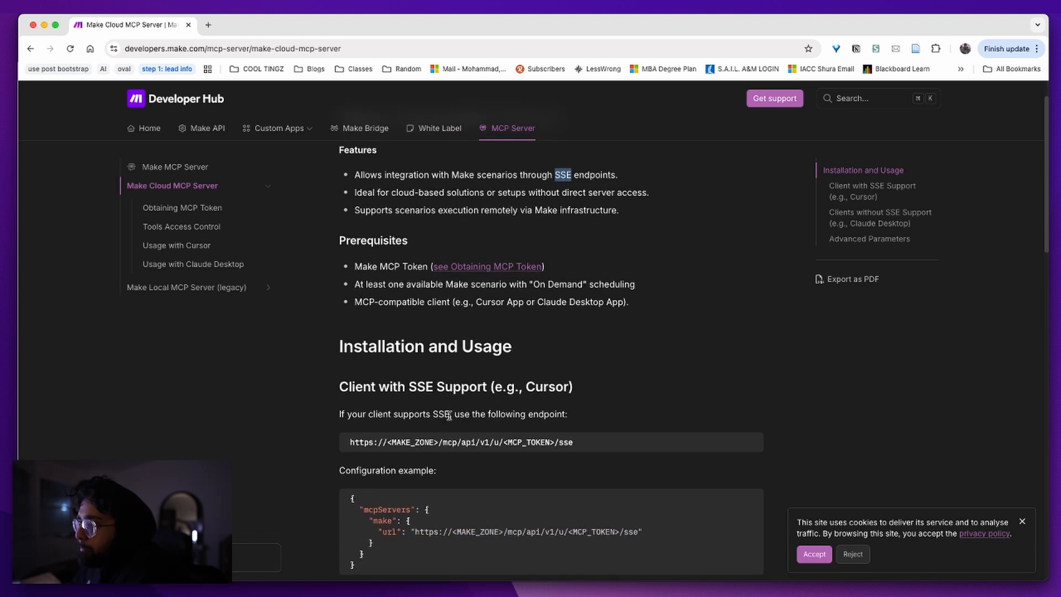
pyautogui.scroll(-2, 449, 419)
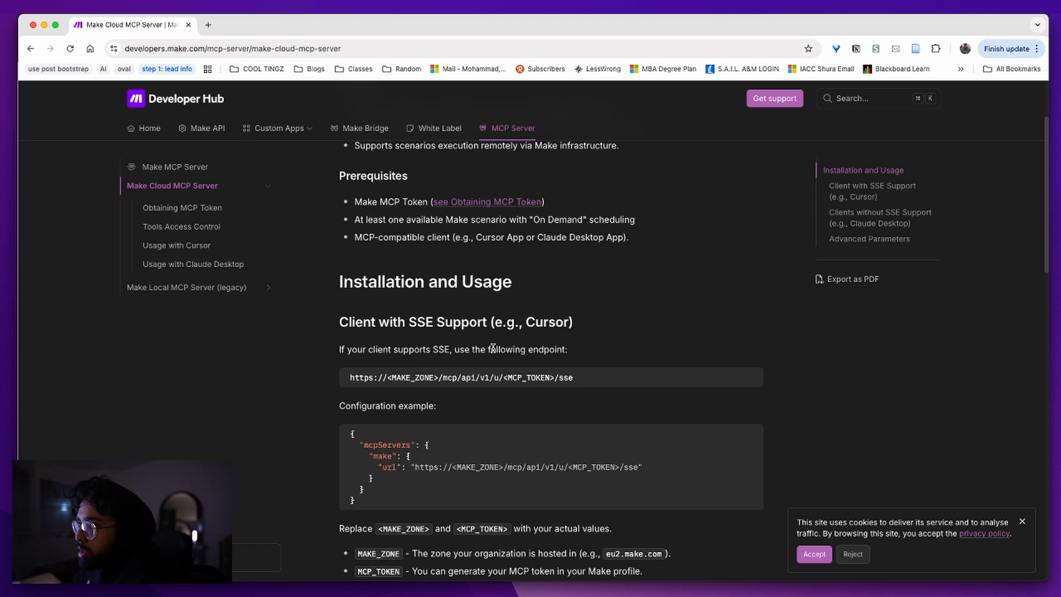
pyautogui.moveTo(439, 352); pyautogui.dragTo(522, 345)
# Scroll to the Claude Desktop mcp-remote configuration example for clients without SSE support
pyautogui.doubleClick(531, 322)
pyautogui.scroll(-5, 478, 362)
pyautogui.scroll(-6, 476, 363)
pyautogui.moveTo(524, 290); pyautogui.dragTo(652, 289)
pyautogui.doubleClick(652, 288)
pyautogui.click(652, 288)
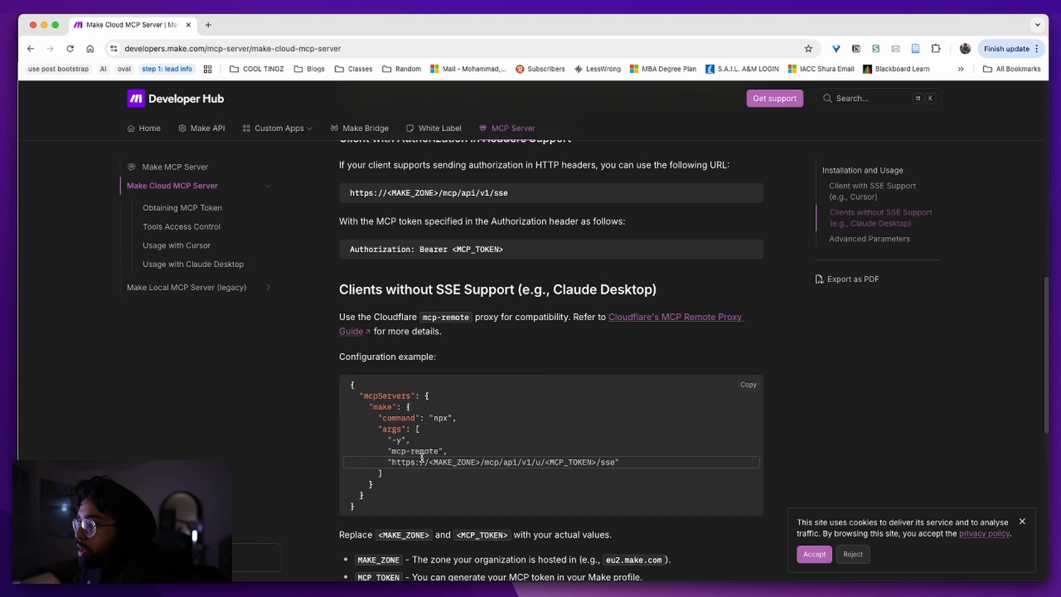
pyautogui.moveTo(635, 465); pyautogui.dragTo(612, 463)
pyautogui.click(491, 462)
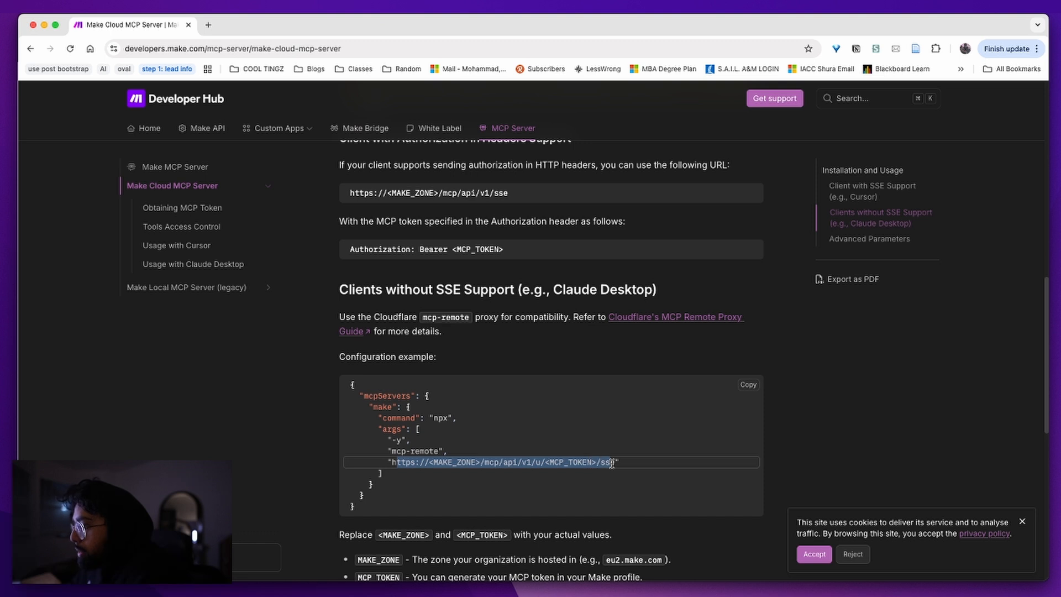
pyautogui.click(617, 463)
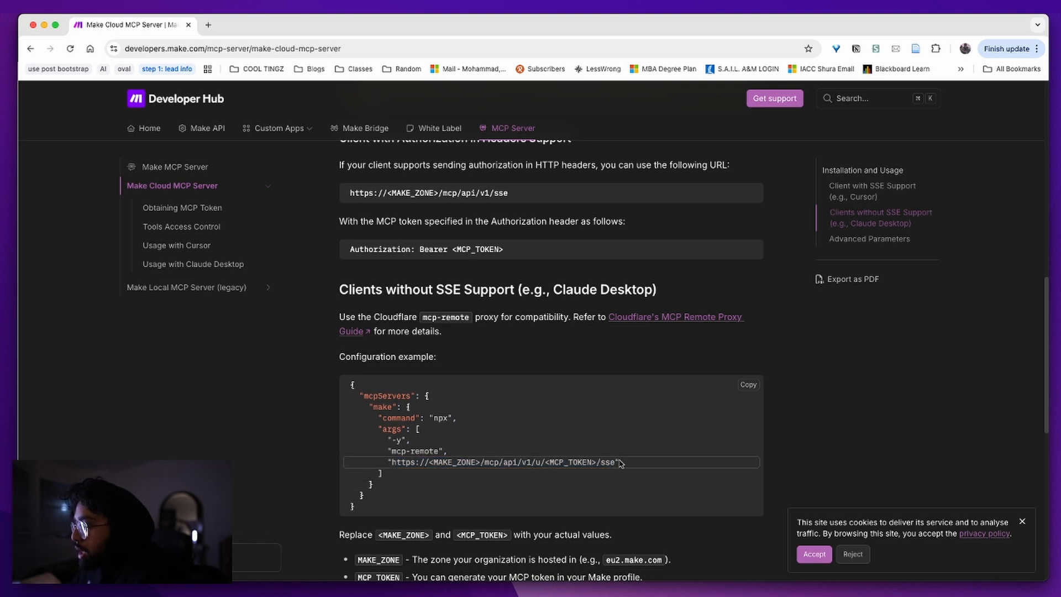
# Go to make.com in a new tab, log in, and view the scenarios list
pyautogui.click(209, 26)
pyautogui.write('make')
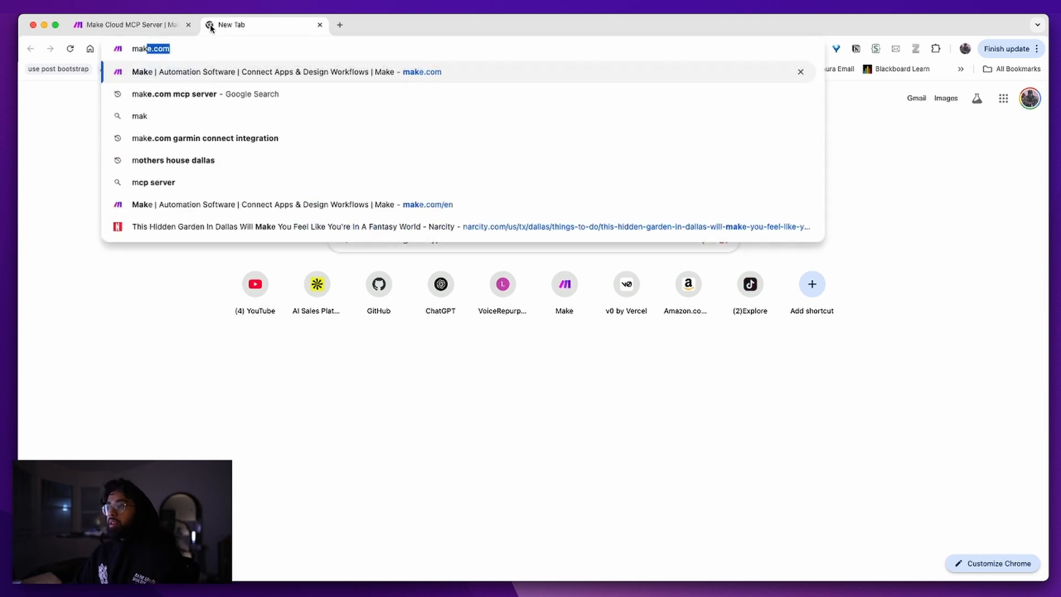
pyautogui.press('Return')
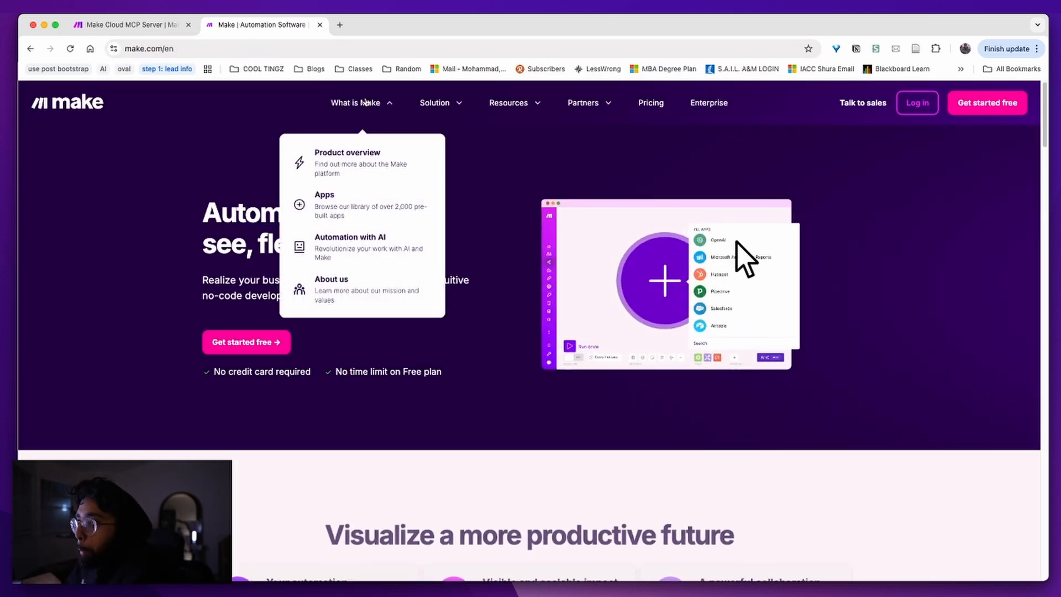
pyautogui.click(922, 109)
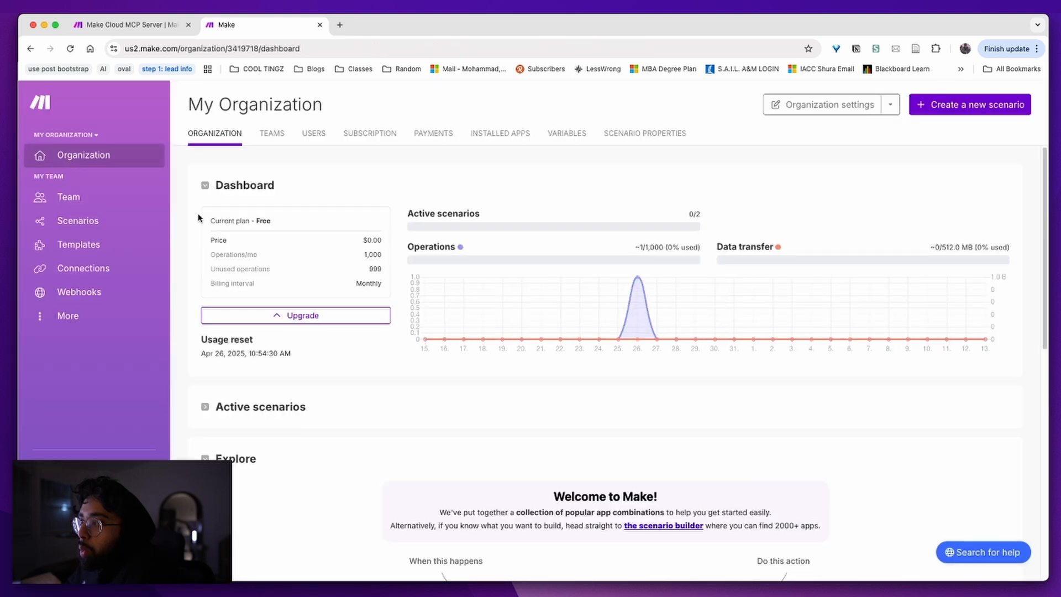
pyautogui.click(83, 223)
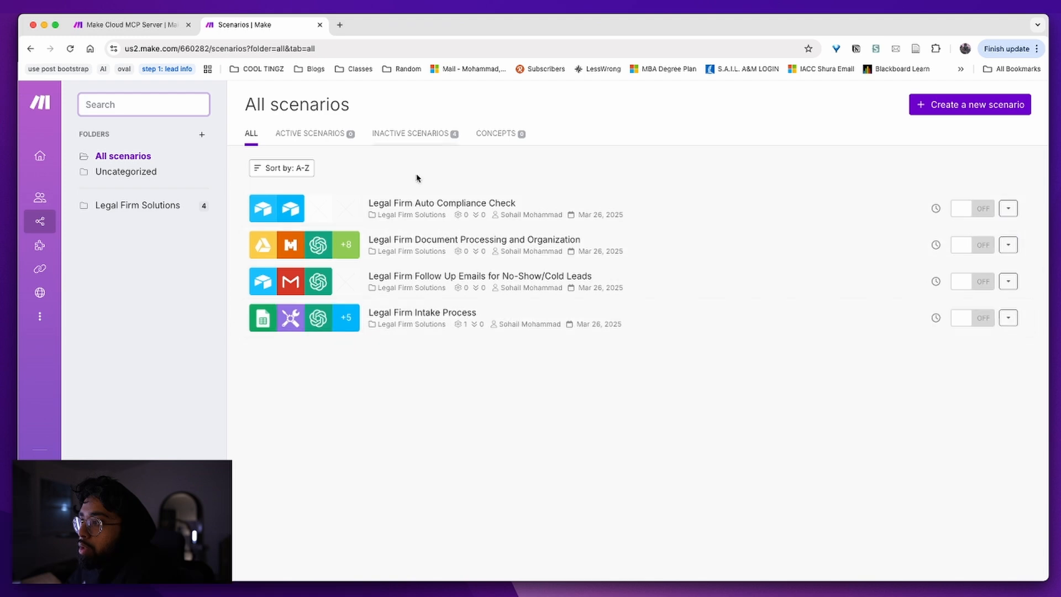
# Return to the organization dashboard, close the Make tab, and bring Daily Check-In forward
pyautogui.press('super+bracketleft')
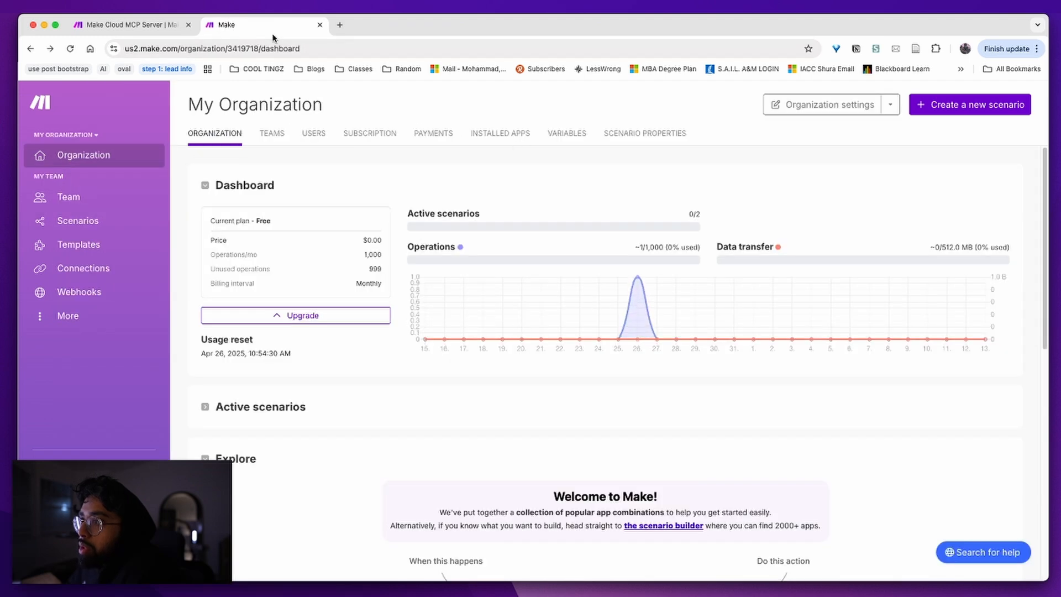
pyautogui.click(320, 25)
pyautogui.press('super+grave')
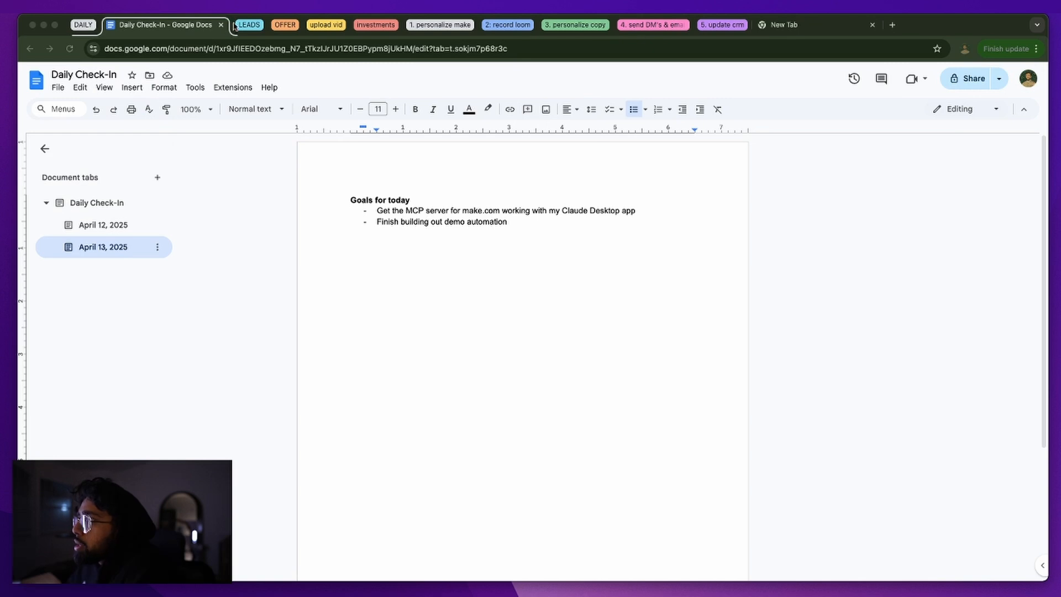
# Load make.com and open the profile settings' API / MCP Access tab
pyautogui.click(808, 27)
pyautogui.click(795, 52)
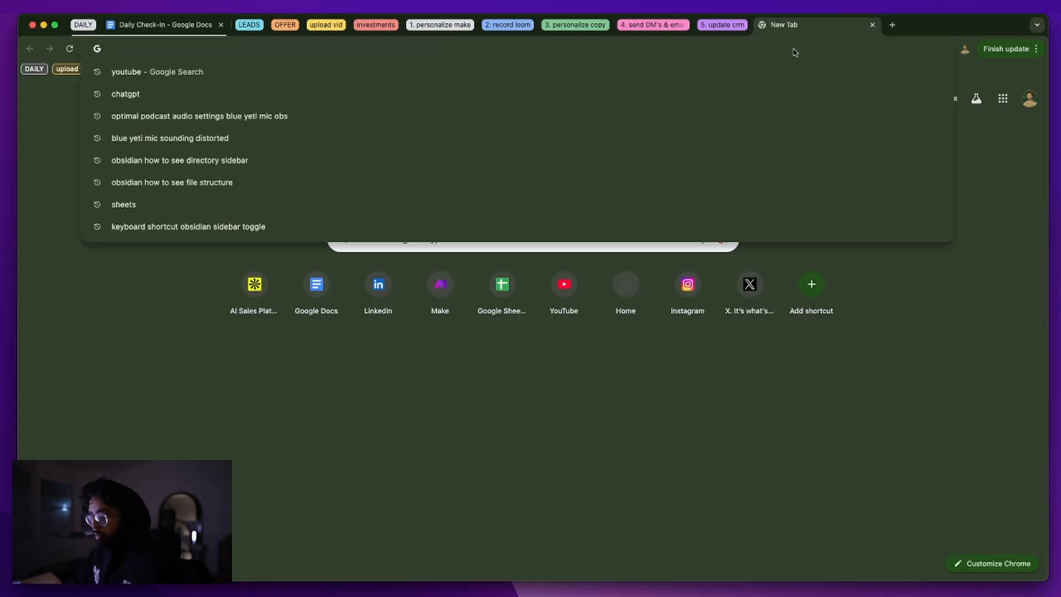
pyautogui.write('make')
pyautogui.press('Return')
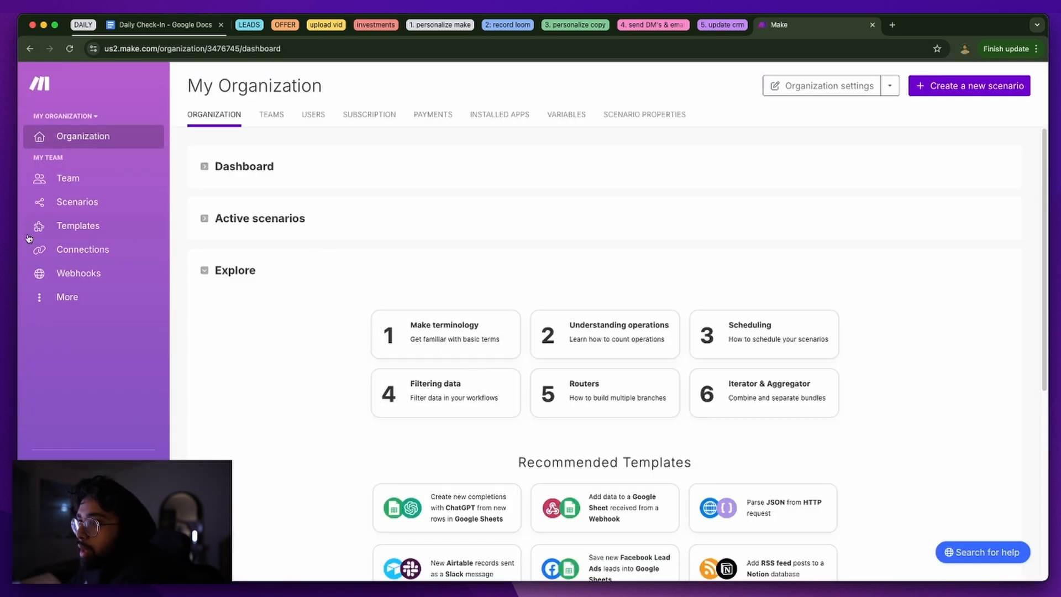
pyautogui.click(83, 542)
pyautogui.click(509, 121)
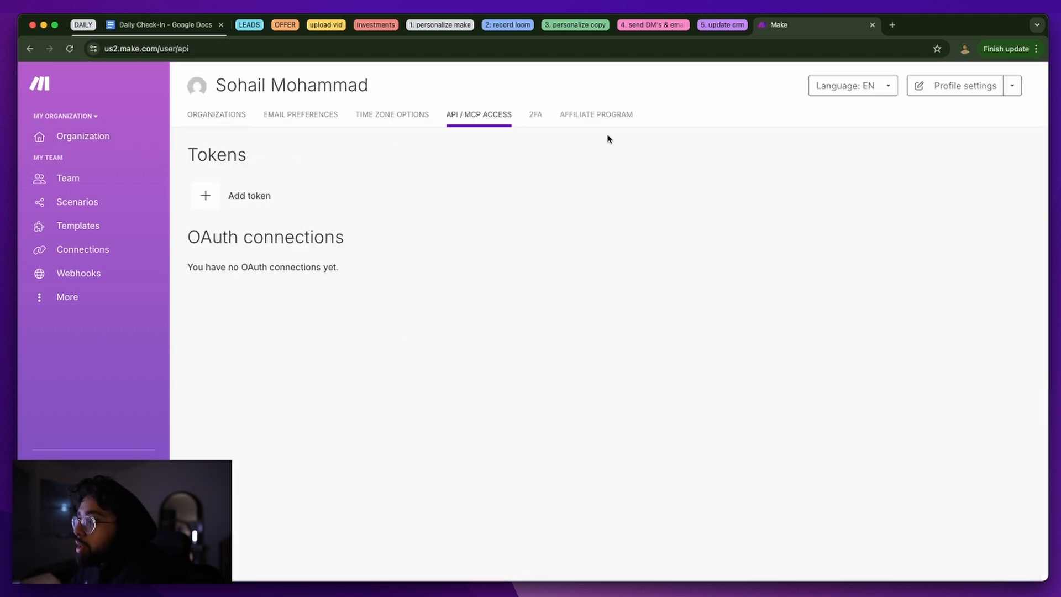
# Start a new token of type MCP Token, glancing at the MCP server documentation
pyautogui.click(545, 121)
pyautogui.click(462, 112)
pyautogui.click(250, 196)
pyautogui.click(498, 139)
pyautogui.click(498, 163)
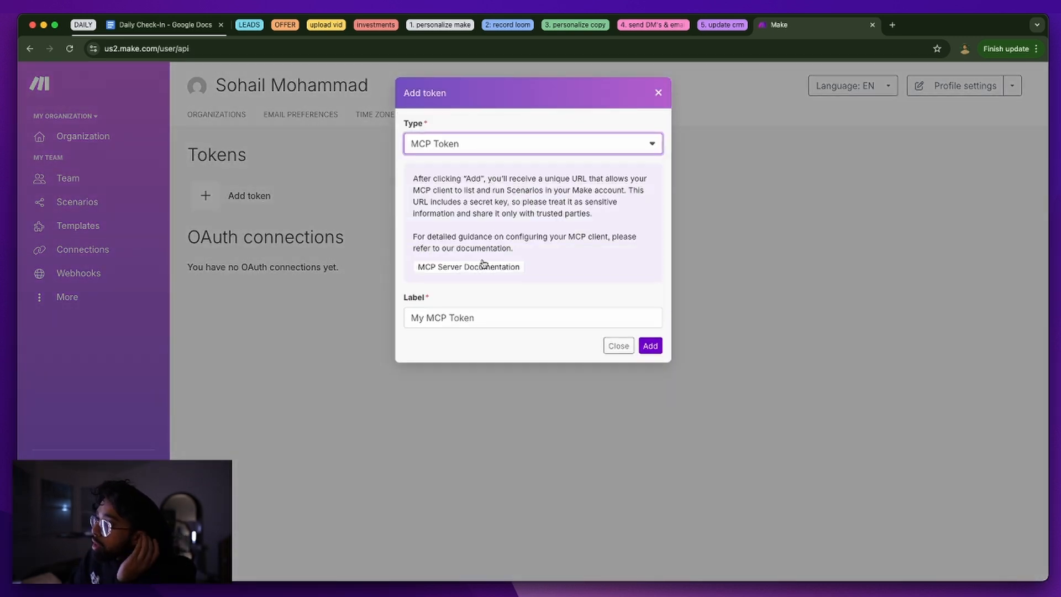
pyautogui.doubleClick(491, 191)
pyautogui.click(493, 274)
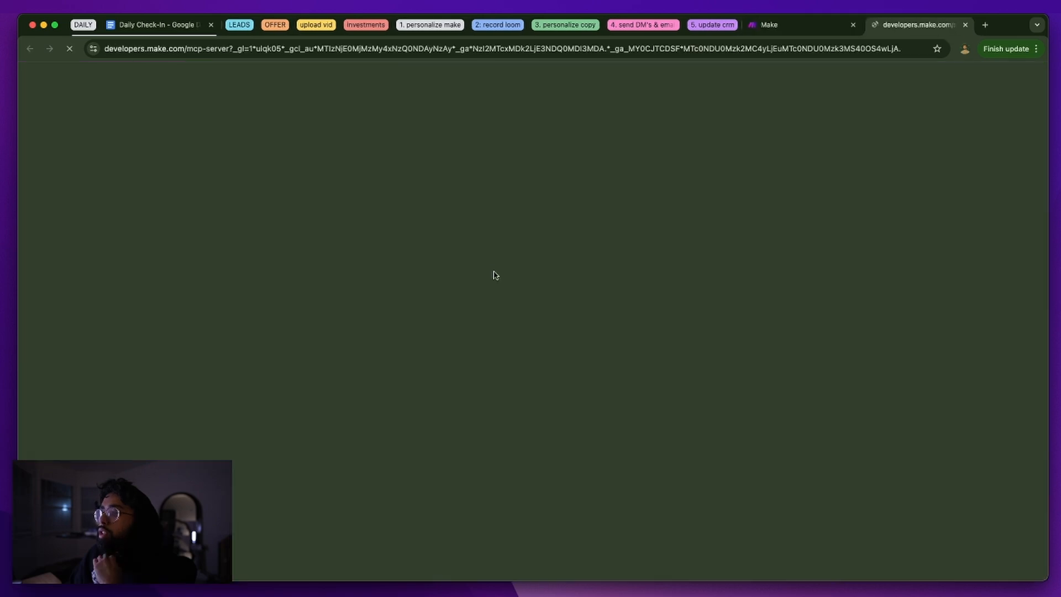
pyautogui.scroll(-8, 497, 276)
pyautogui.scroll(8, 512, 281)
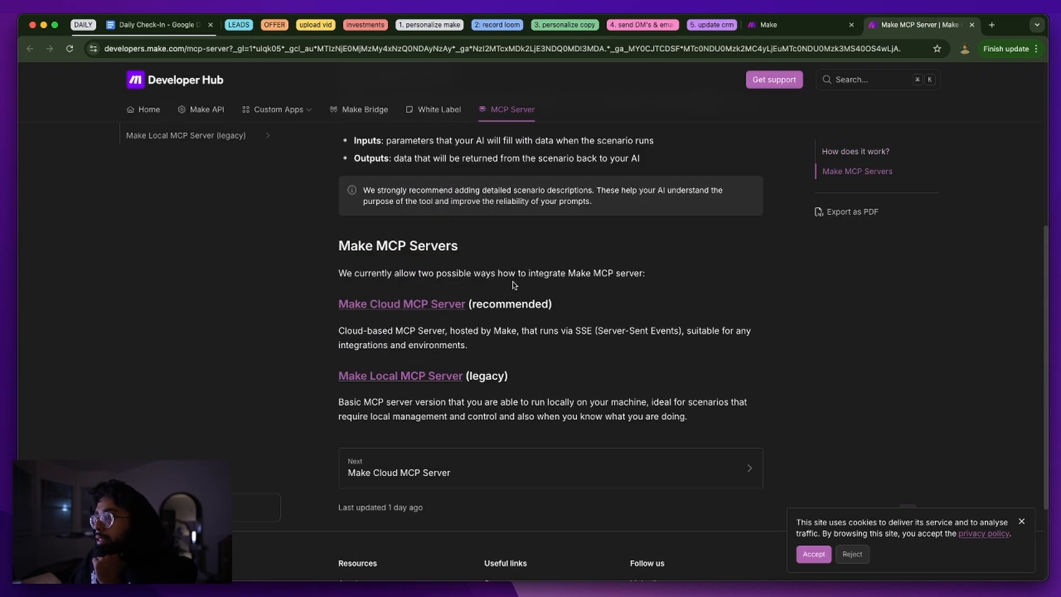
pyautogui.click(972, 24)
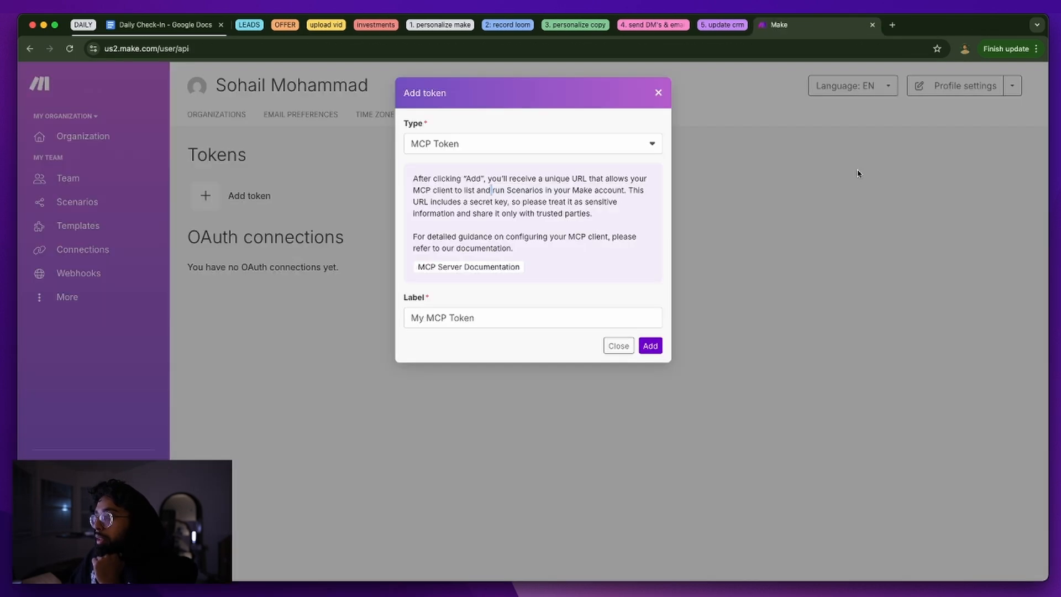
# Label the token with the user's name ending in '-mcp' and create it
pyautogui.click(512, 323)
pyautogui.press('super+a')
pyautogui.write('sohail')
pyautogui.press('BackSpace')
pyautogui.press('BackSpace')
pyautogui.write('il')
pyautogui.press('BackSpace')
pyautogui.press('BackSpace')
pyautogui.write('ils-mcp')
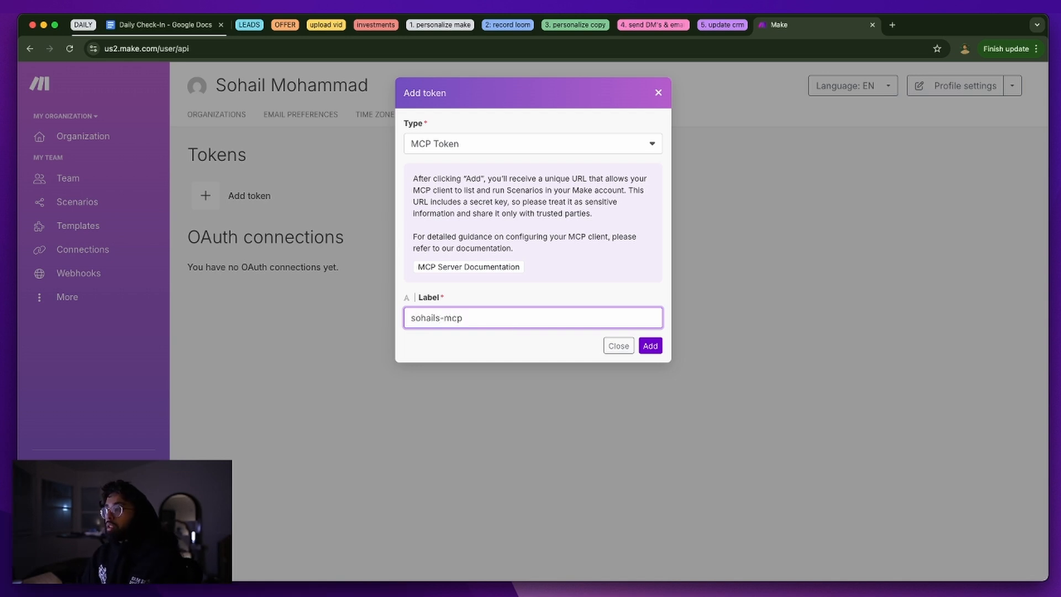
pyautogui.press('Return')
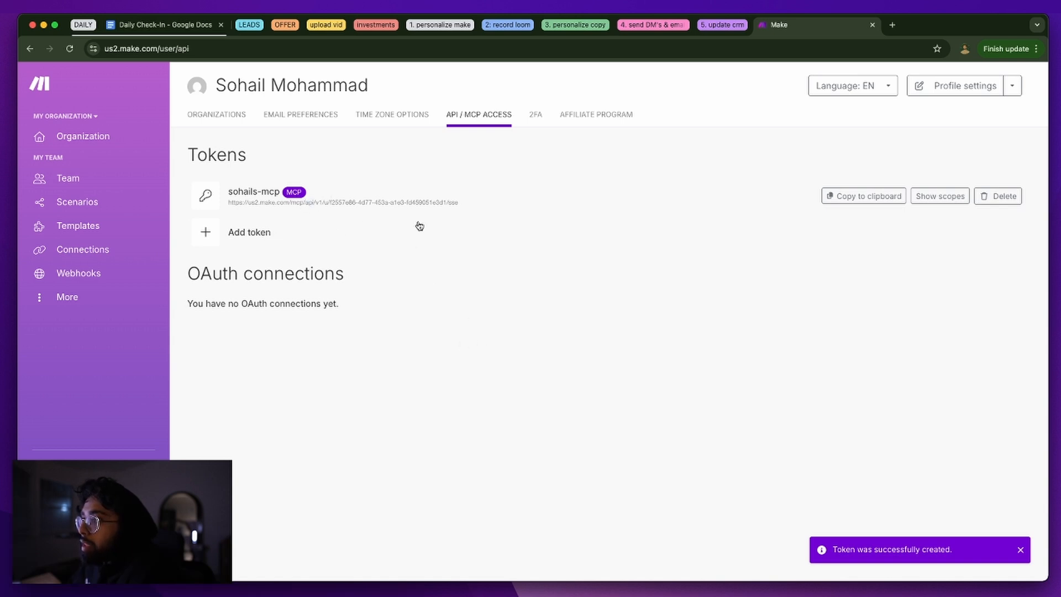
# Copy the MCP token's connection URL to the clipboard, then delete the token
pyautogui.moveTo(459, 203); pyautogui.dragTo(229, 202)
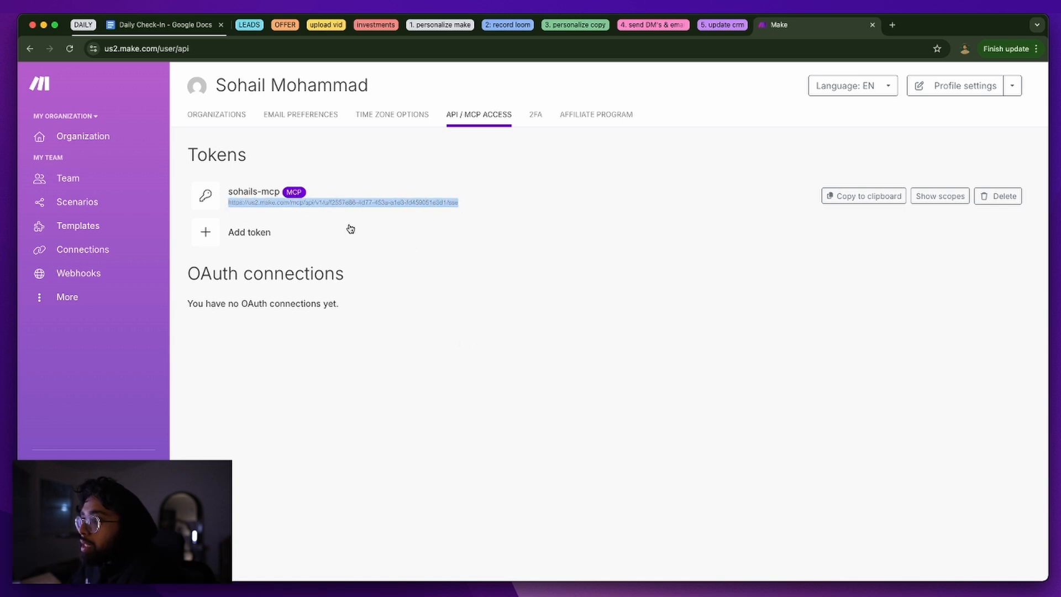
pyautogui.click(387, 209)
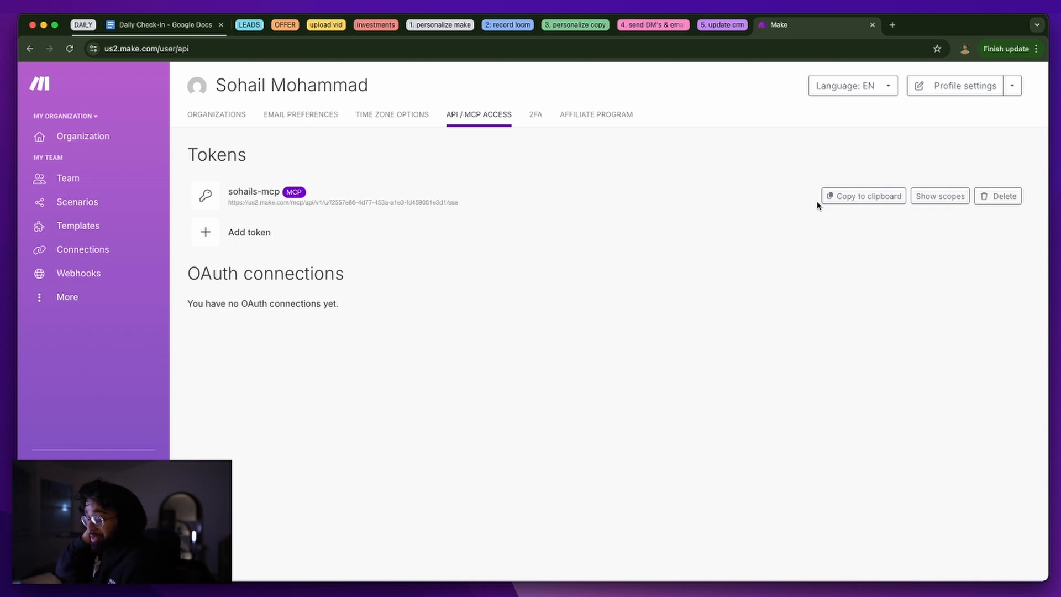
pyautogui.click(860, 195)
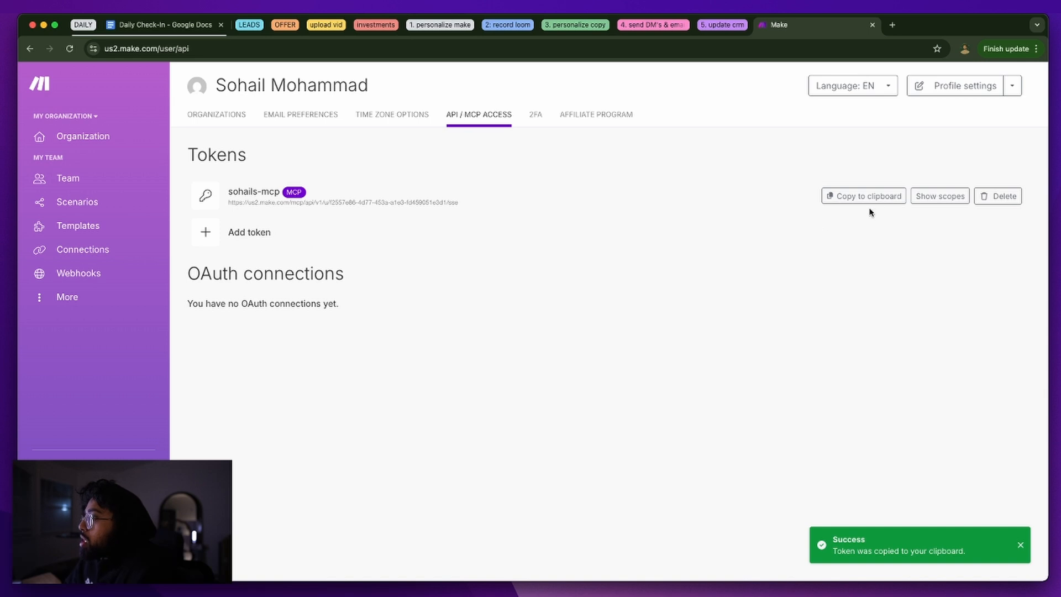
pyautogui.tripleClick(450, 203)
pyautogui.click(999, 197)
pyautogui.click(983, 198)
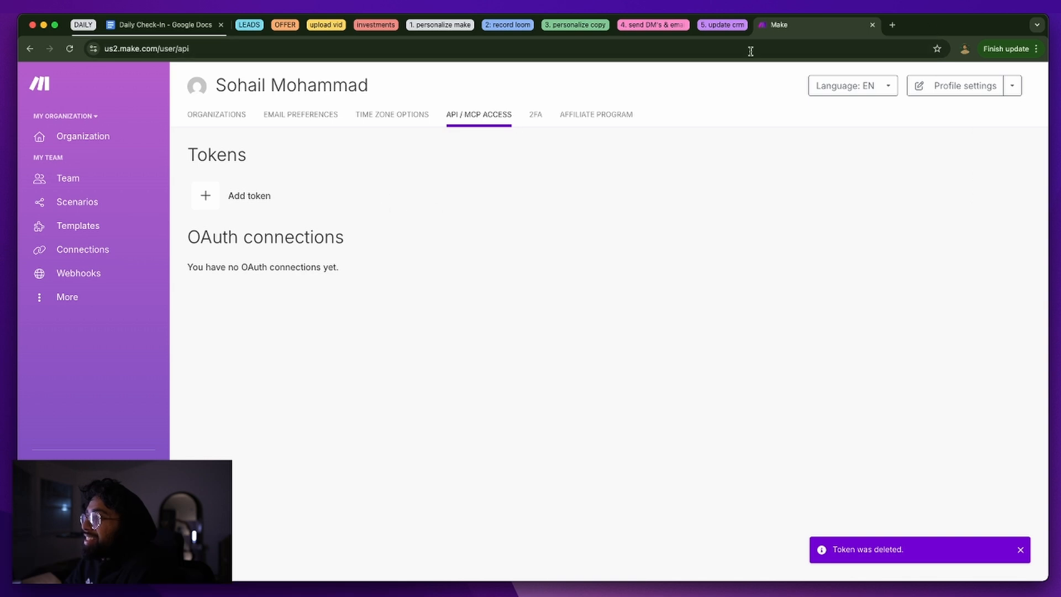
# Add another MCP Token, accepting the suggested earlier user-name label
pyautogui.click(261, 204)
pyautogui.click(493, 146)
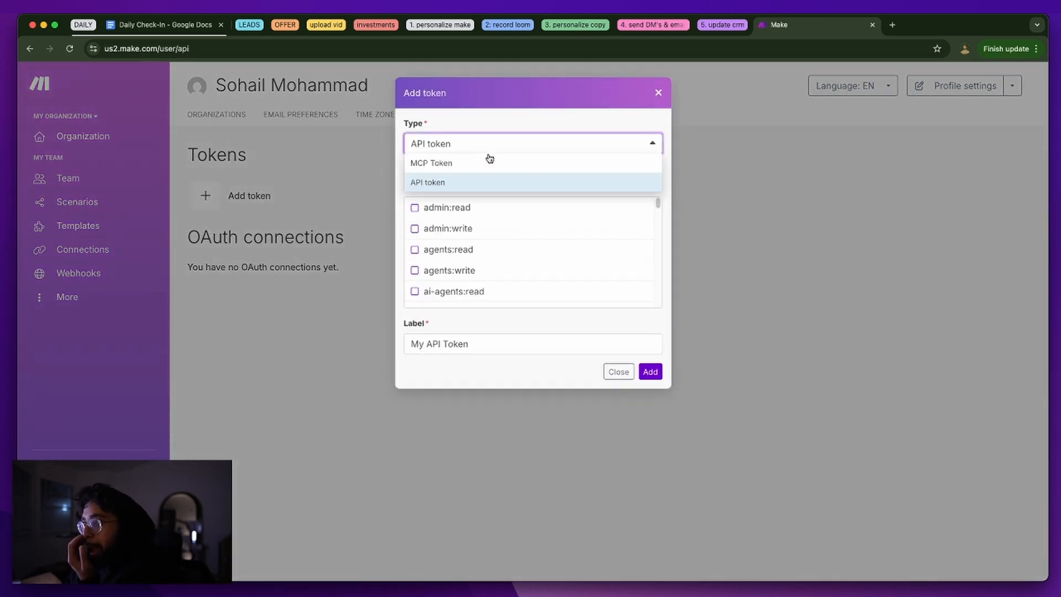
pyautogui.click(485, 162)
pyautogui.click(499, 312)
pyautogui.press('super+a')
pyautogui.write('sohail')
pyautogui.click(494, 342)
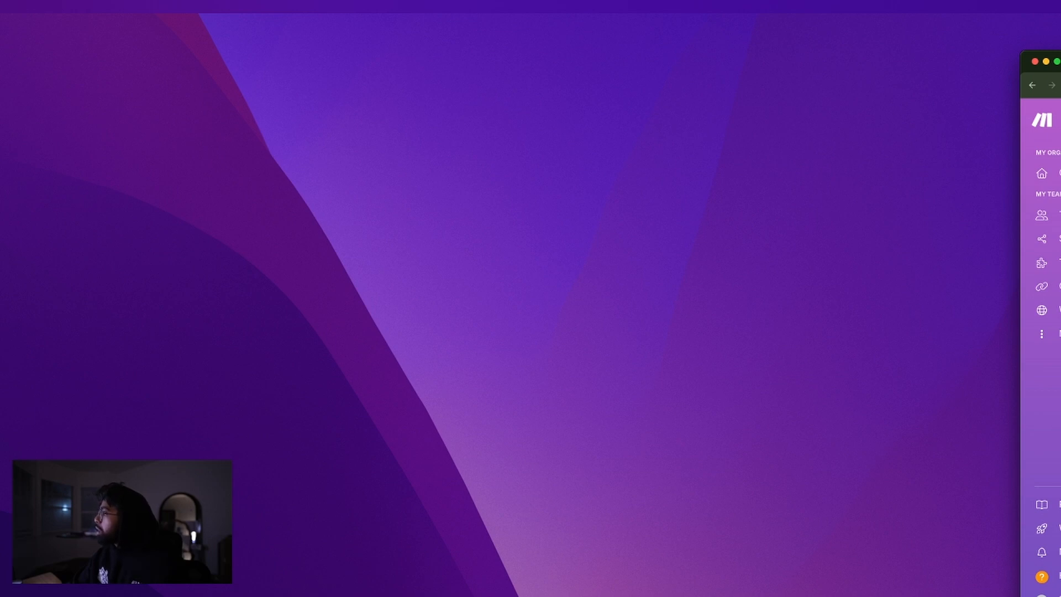
# Bring the browser with the MCP token page back and place Claude Desktop over it
pyautogui.moveTo(1060, 69); pyautogui.dragTo(924, 38)
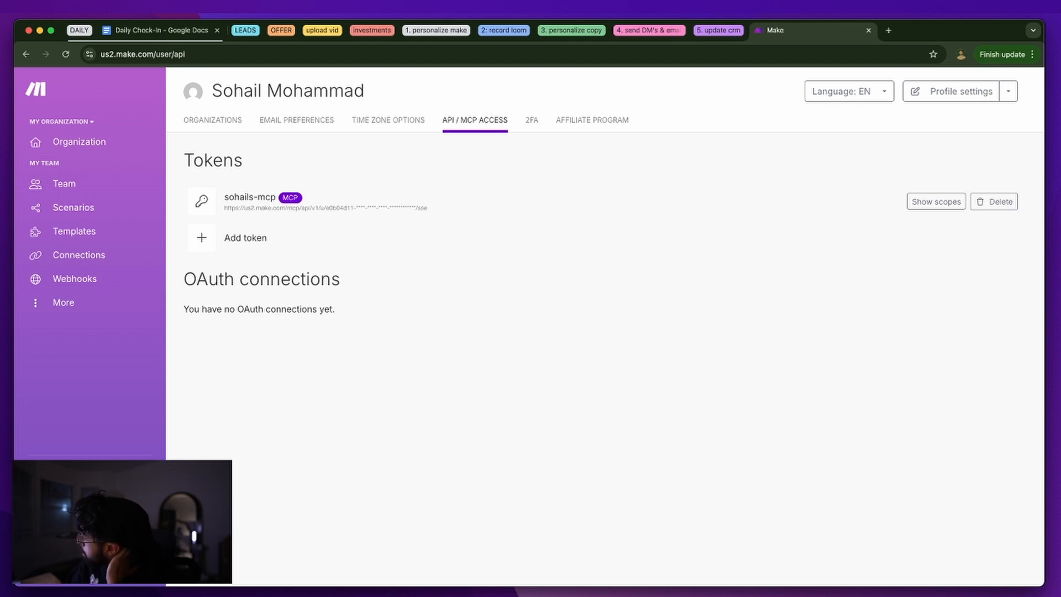
pyautogui.moveTo(482, 74); pyautogui.dragTo(402, 36)
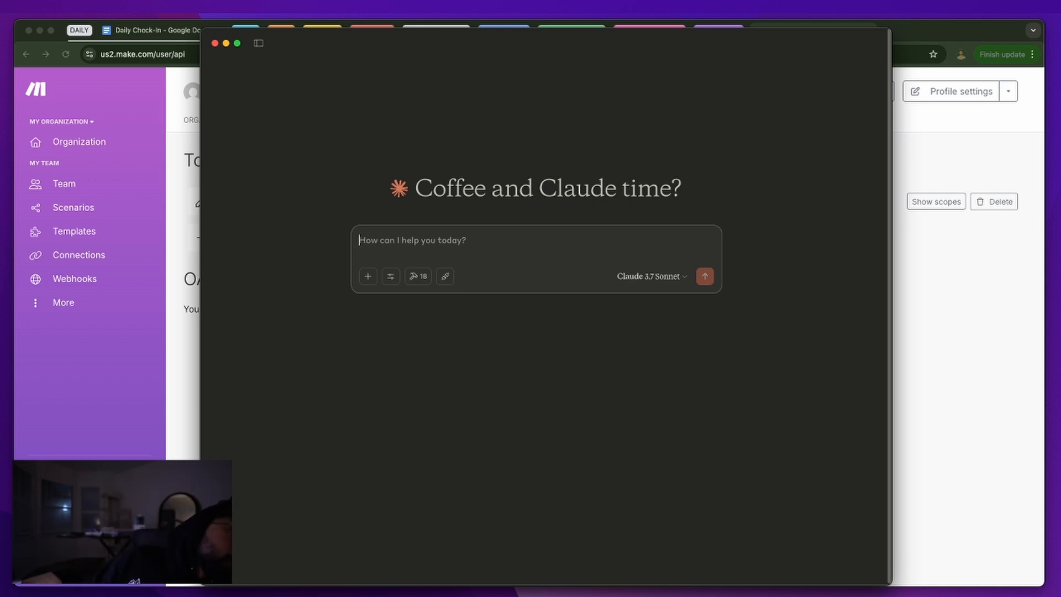
# Open claude_desktop_config.json in an editor via Claude's Developer settings and Edit Config
pyautogui.press('super+comma')
pyautogui.click(424, 302)
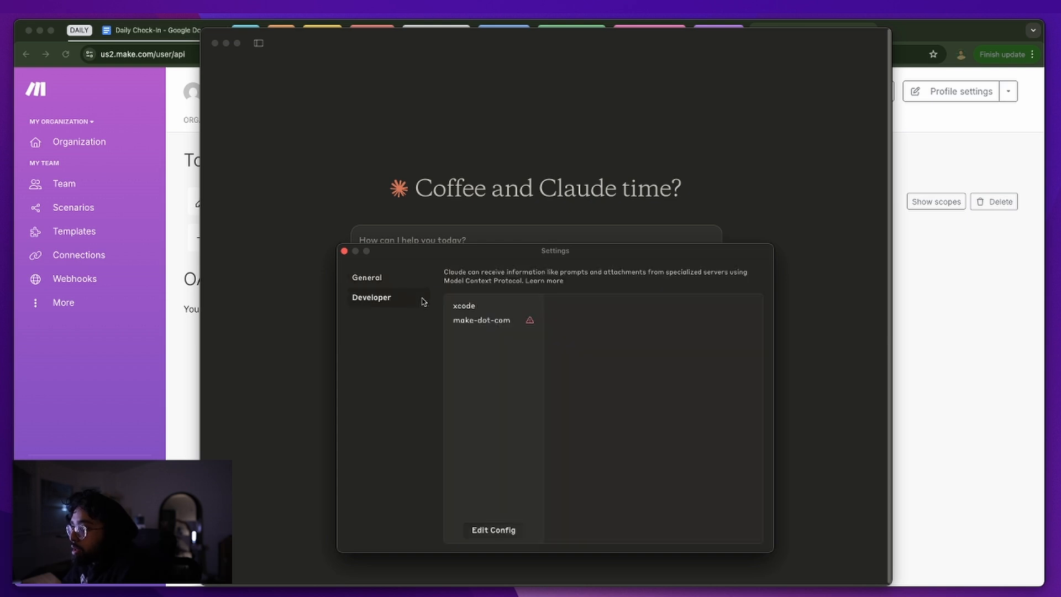
pyautogui.click(494, 534)
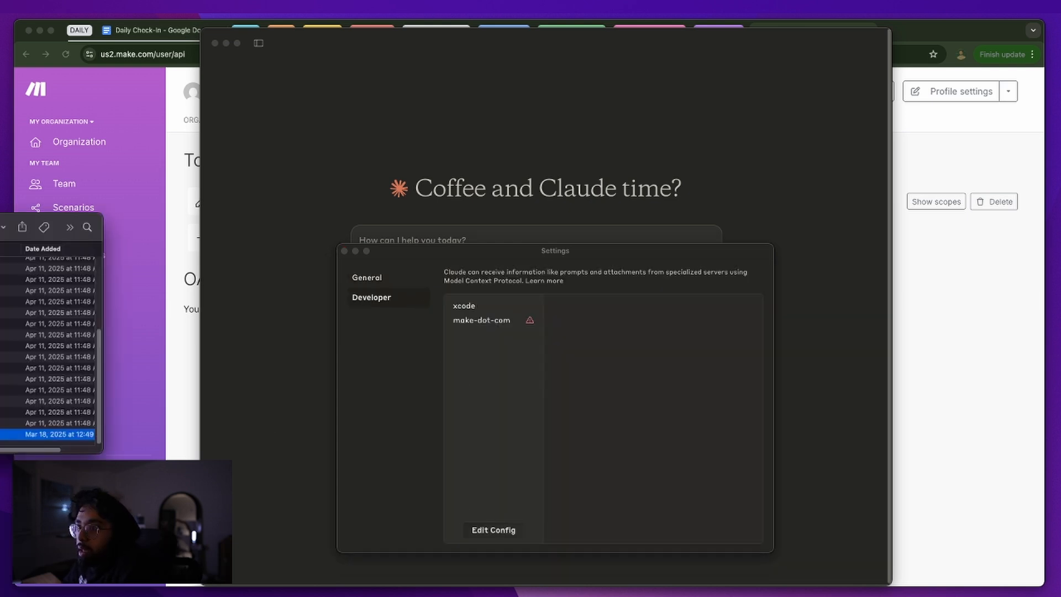
pyautogui.moveTo(0, 227); pyautogui.dragTo(338, 214)
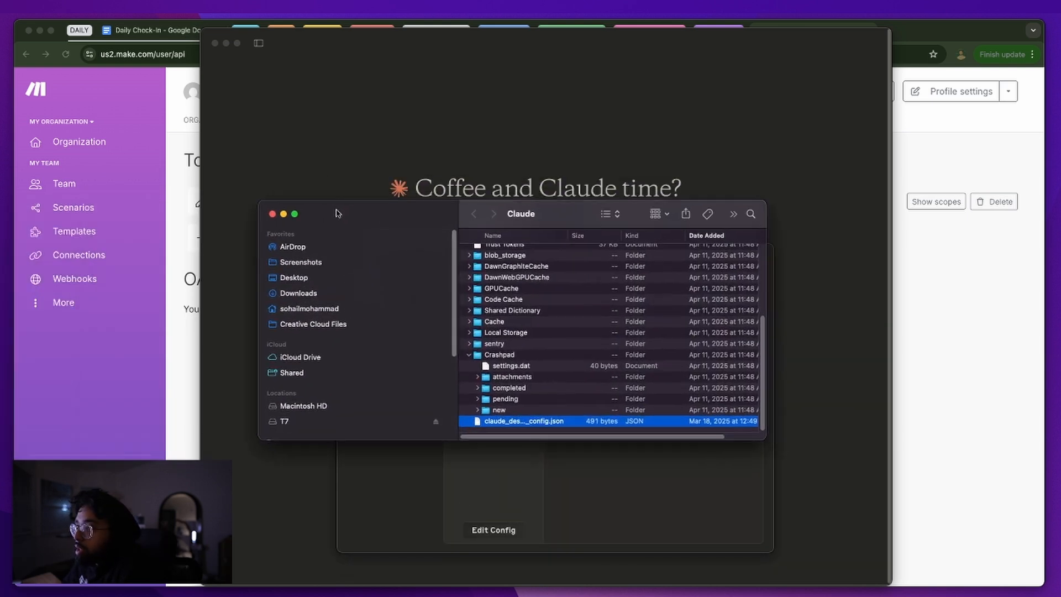
pyautogui.doubleClick(504, 424)
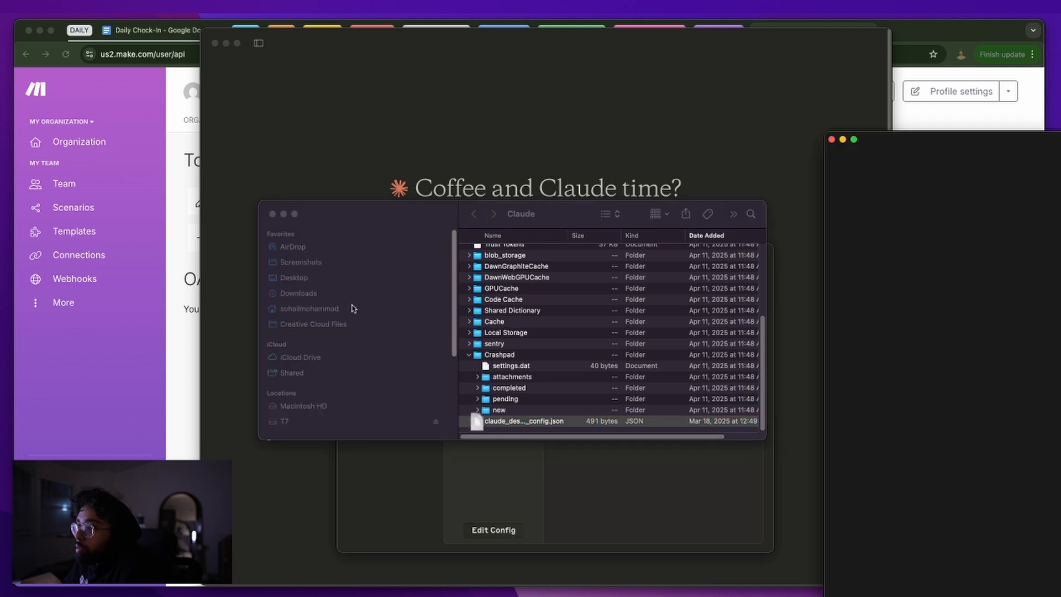
pyautogui.click(511, 204)
# Position and resize the config editor over the Claude window so its status bar shows
pyautogui.moveTo(1038, 145); pyautogui.dragTo(373, 111)
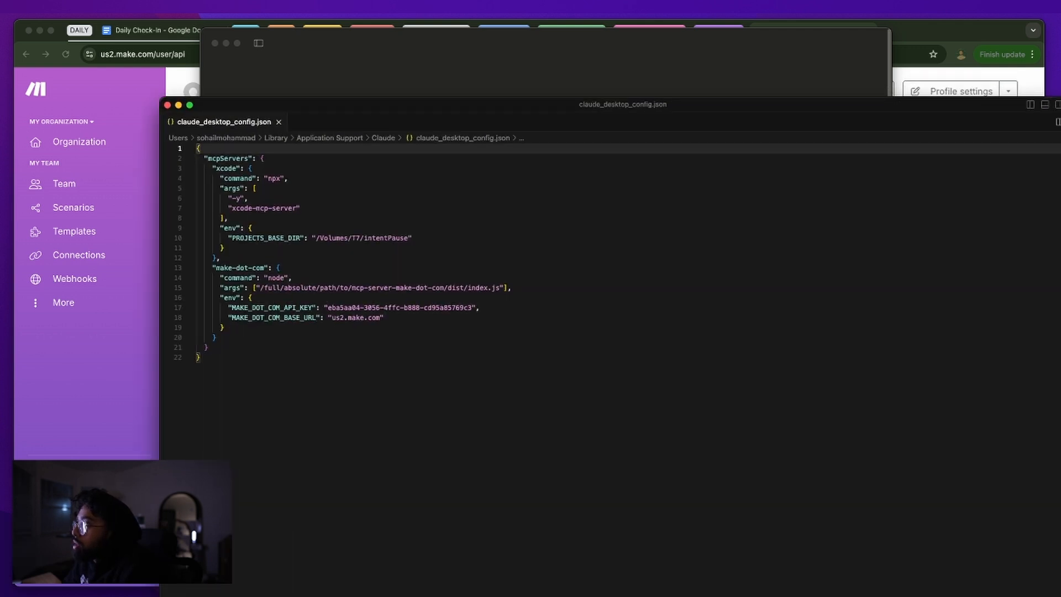
pyautogui.moveTo(1059, 99); pyautogui.dragTo(922, 171)
pyautogui.moveTo(837, 186); pyautogui.dragTo(826, 94)
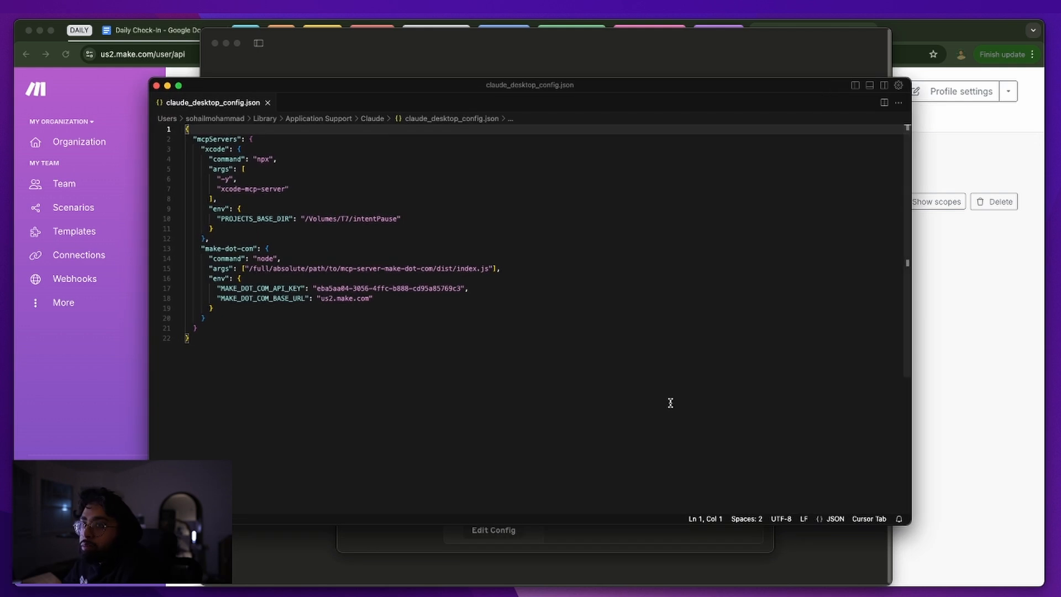
# Delete the make-dot-com server block (lines 13–20) from the Claude config
pyautogui.click(275, 268)
pyautogui.click(315, 337)
pyautogui.click(242, 168)
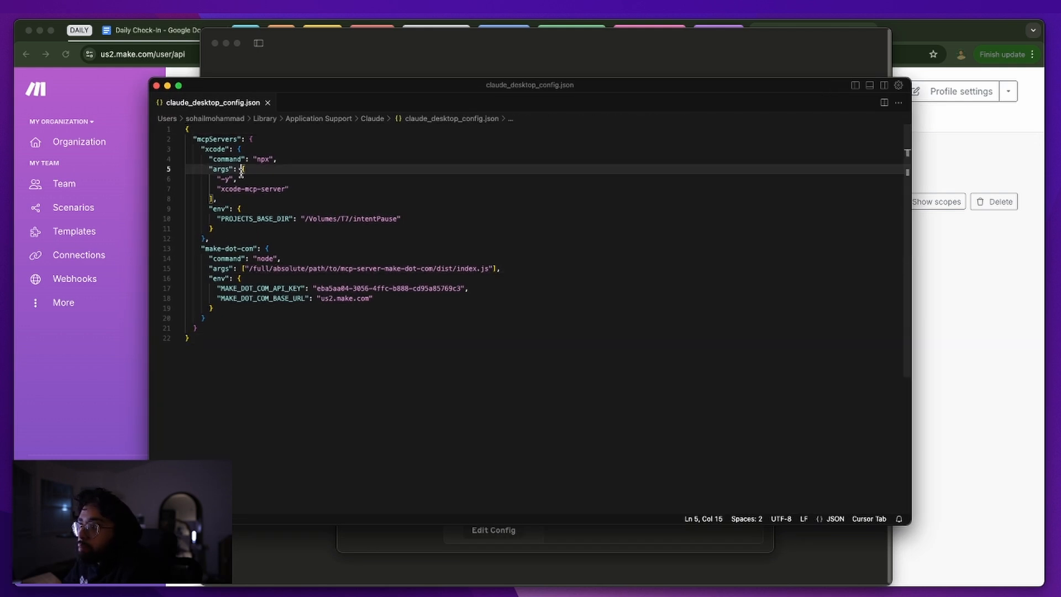
pyautogui.moveTo(217, 319); pyautogui.dragTo(147, 249)
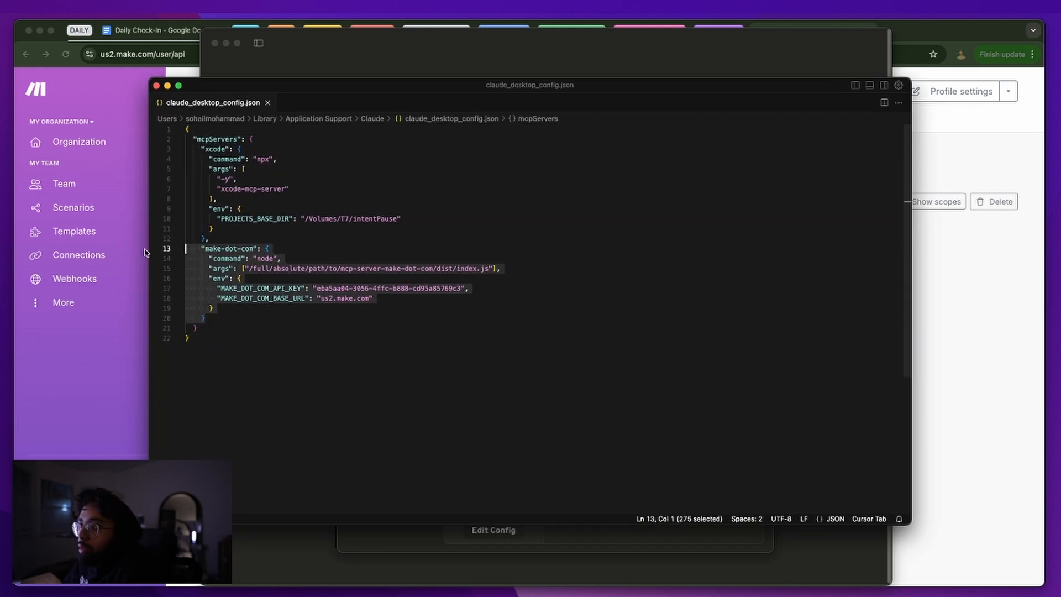
pyautogui.press('BackSpace')
pyautogui.press('BackSpace')
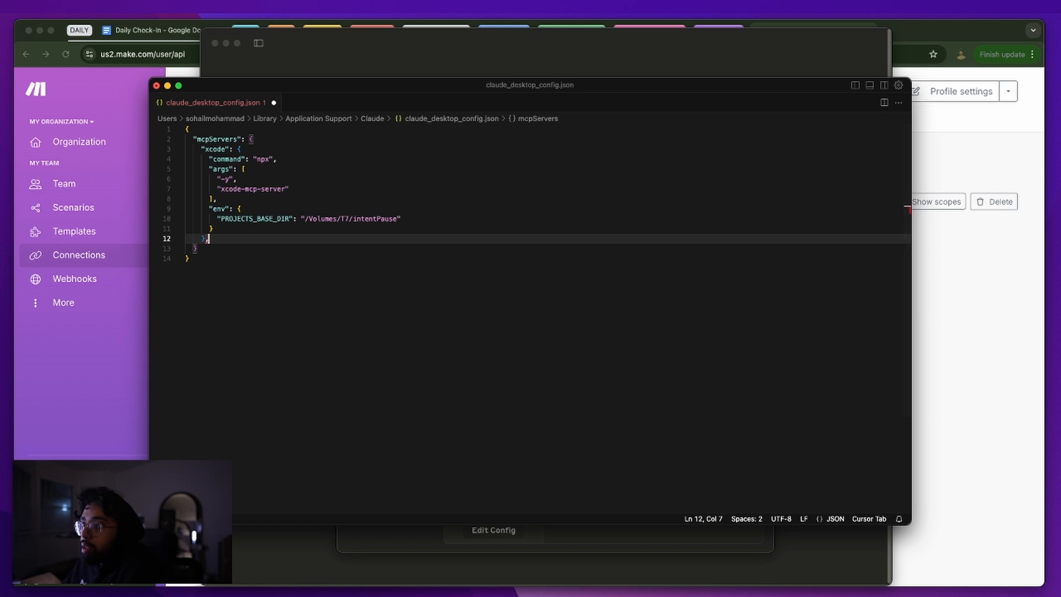
# Add an empty line after the xcode entry, then bring Make's Cloud MCP Server docs forward
pyautogui.press('Return')
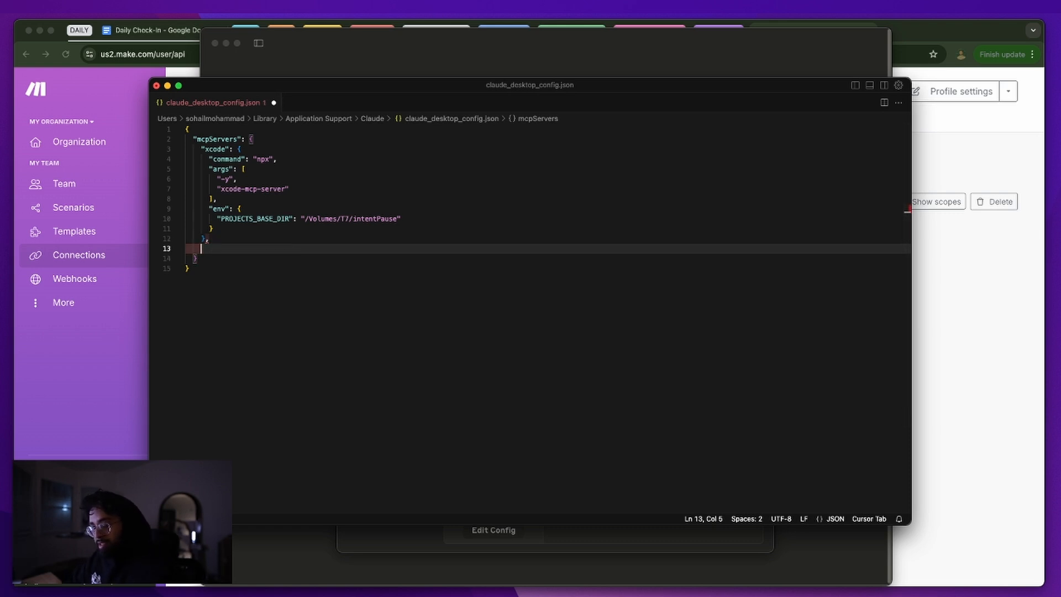
pyautogui.press('super+v')
pyautogui.press('super+z')
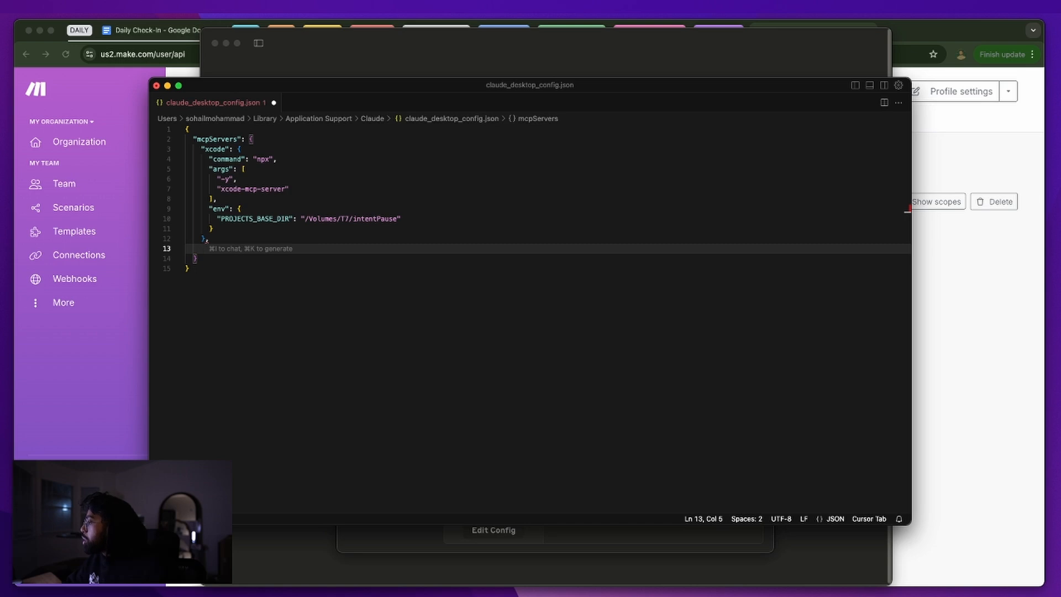
pyautogui.moveTo(1060, 89); pyautogui.dragTo(524, 44)
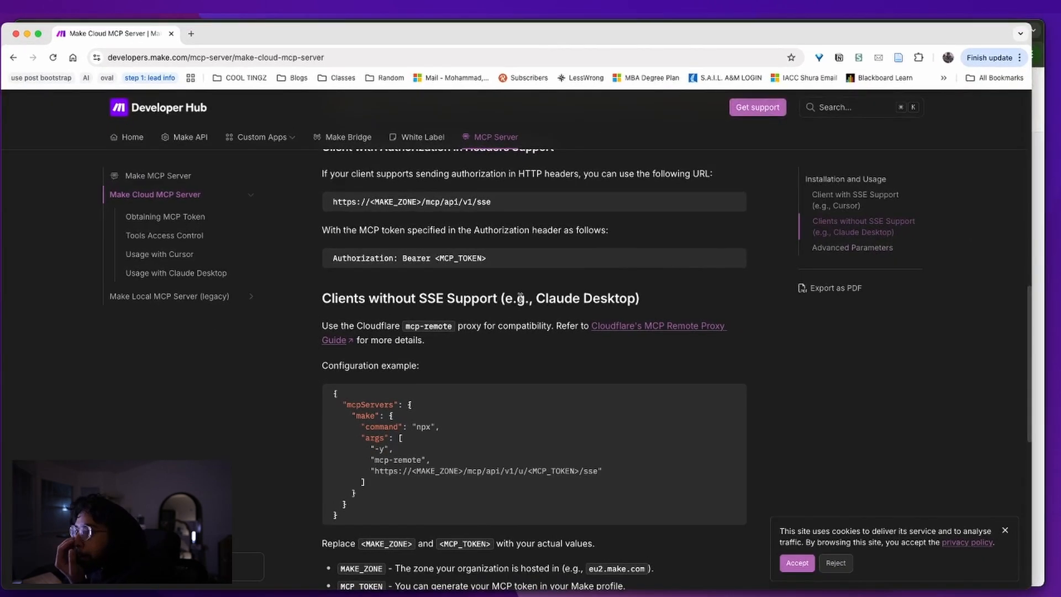
# Open Cloudflare's MCP Remote Proxy Guide in a new tab
pyautogui.scroll(5, 492, 348)
pyautogui.scroll(-5, 493, 347)
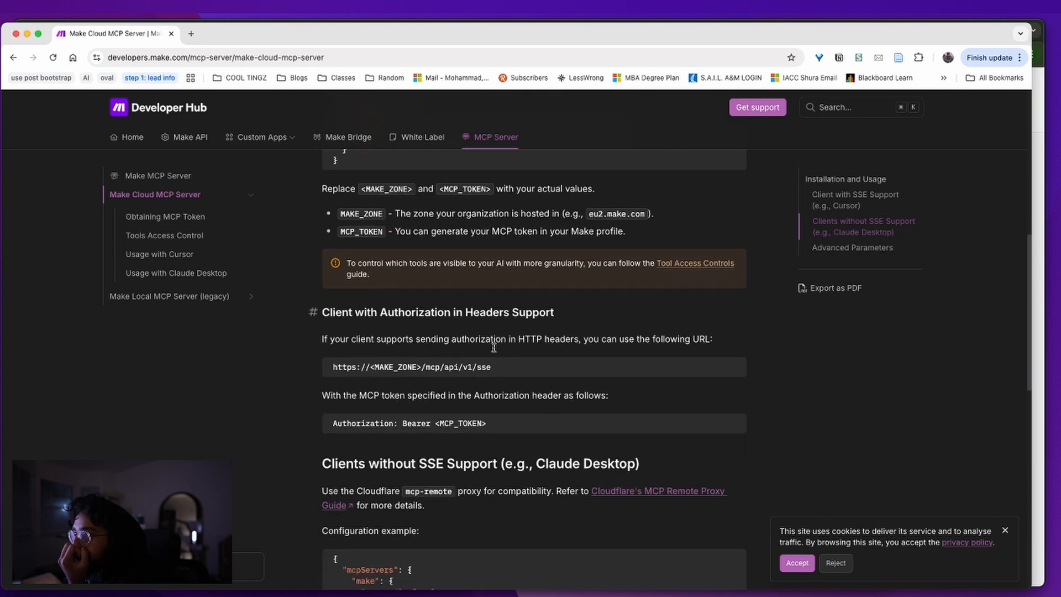
pyautogui.tripleClick(376, 308)
pyautogui.click(602, 313)
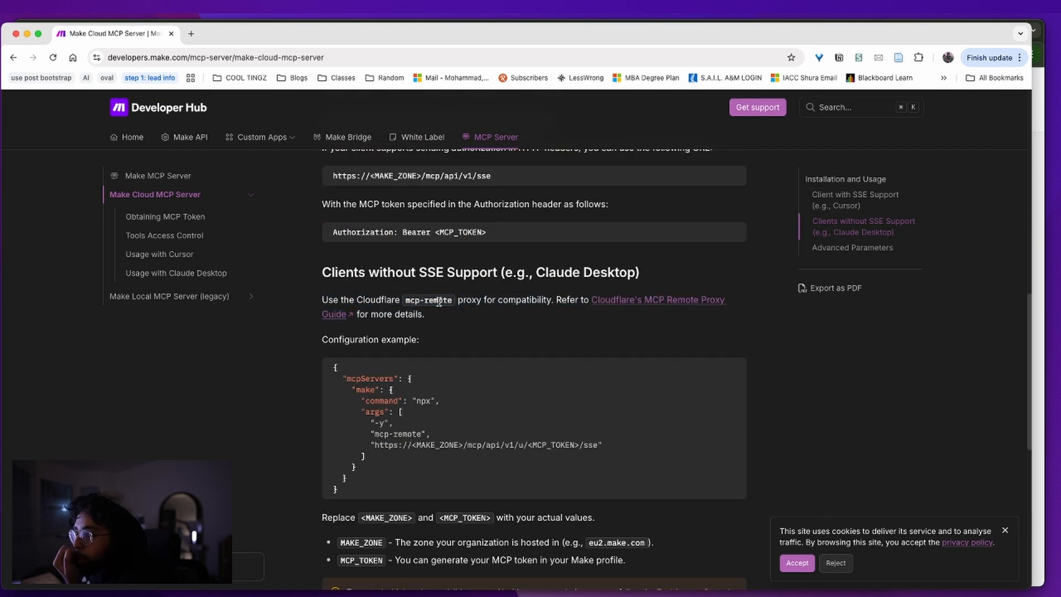
pyautogui.rightClick(623, 300)
pyautogui.click(650, 303)
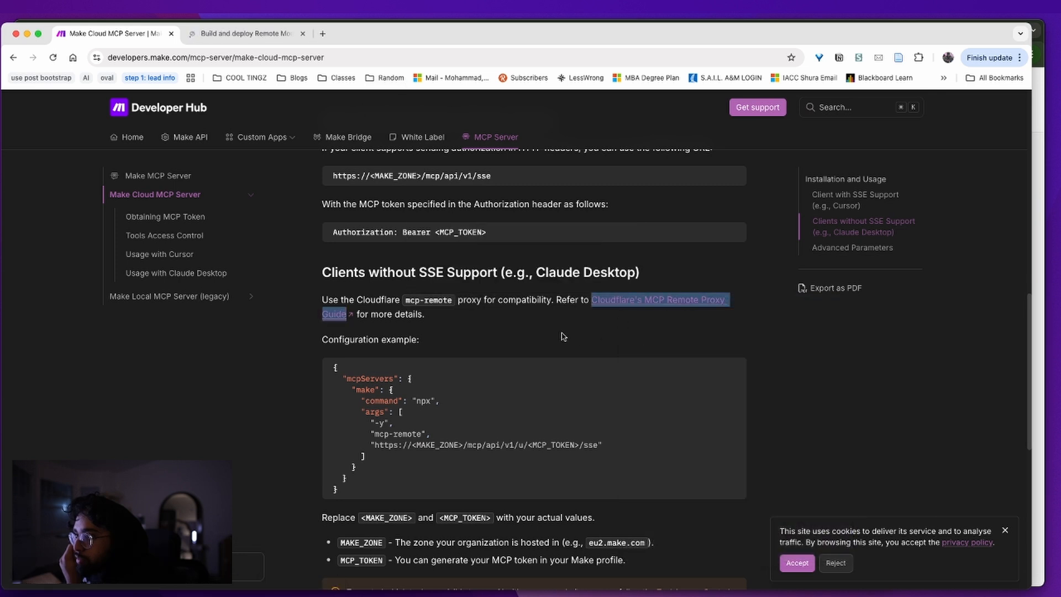
# Copy the example "make" server block from the guide and return to the config editor
pyautogui.click(738, 367)
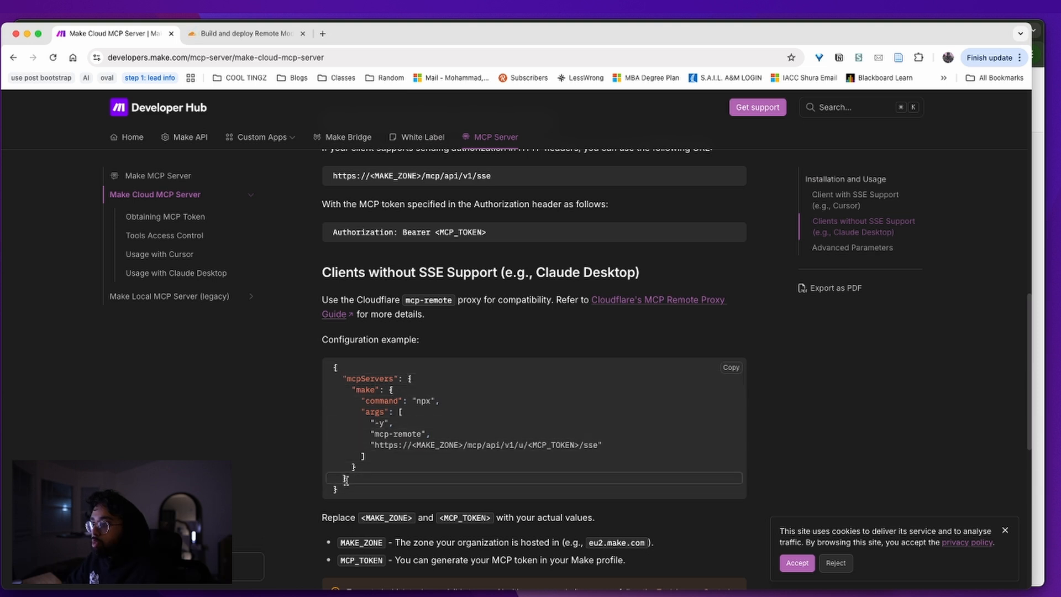
pyautogui.moveTo(361, 474); pyautogui.dragTo(333, 389)
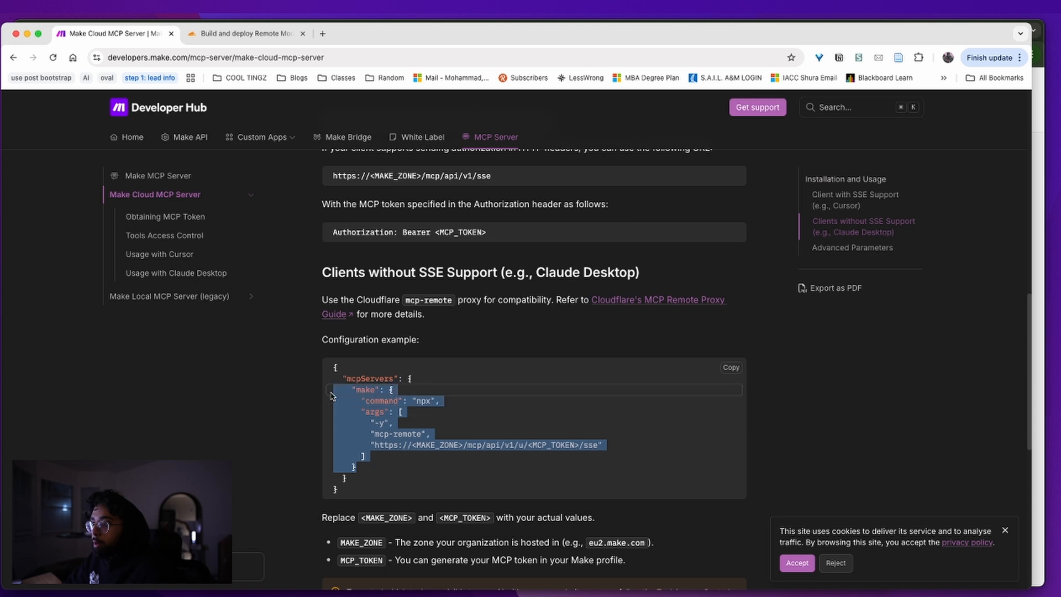
pyautogui.press('super+Tab')
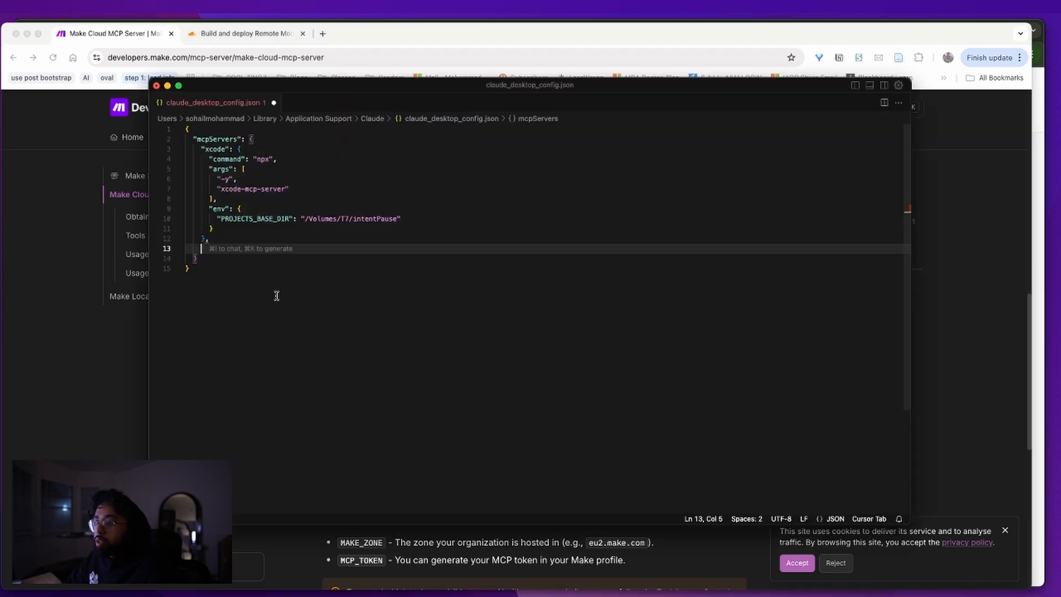
pyautogui.press('super+Tab')
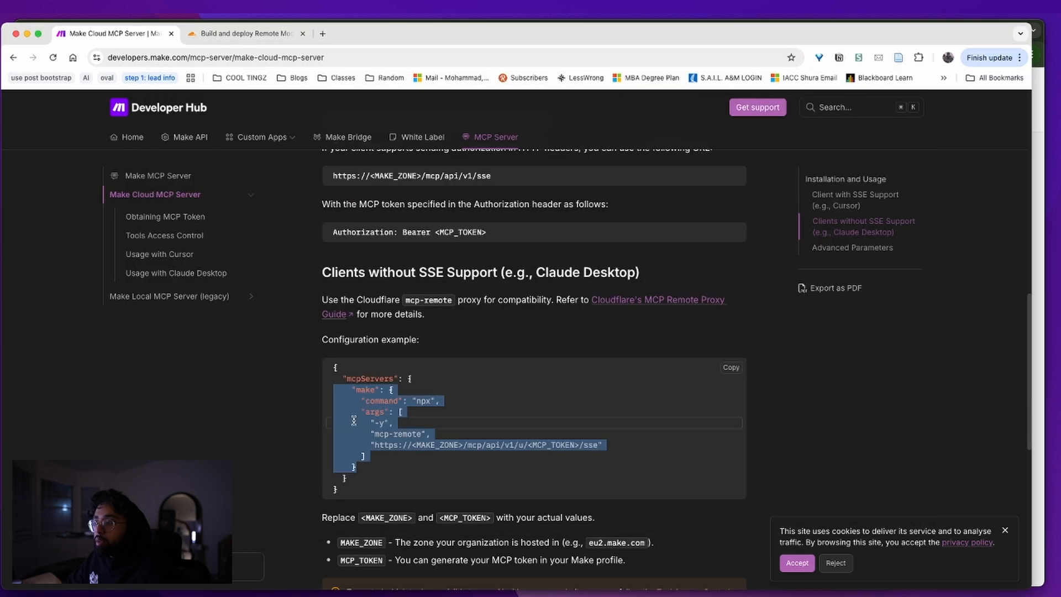
pyautogui.rightClick(365, 442)
pyautogui.click(389, 468)
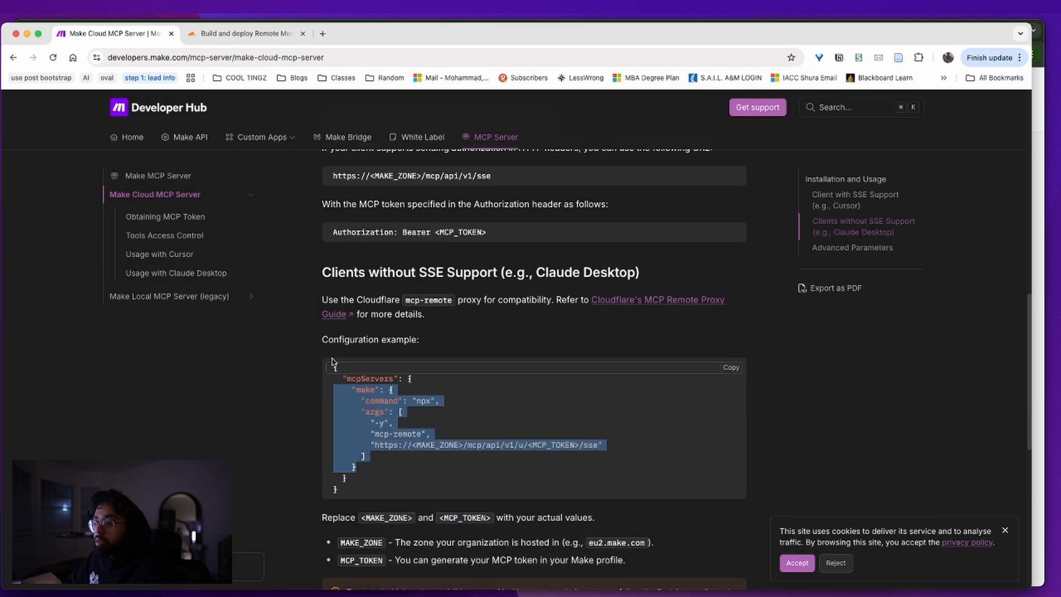
pyautogui.press('super+Tab')
pyautogui.rightClick(252, 248)
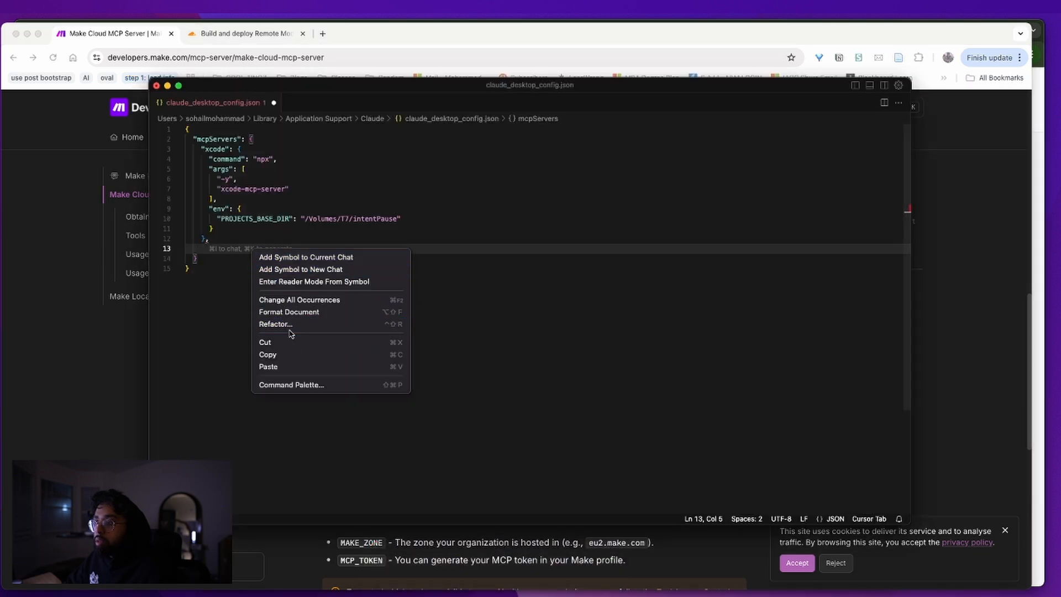
# Paste the copied "make" server block on line 13, after the xcode entry
pyautogui.click(285, 365)
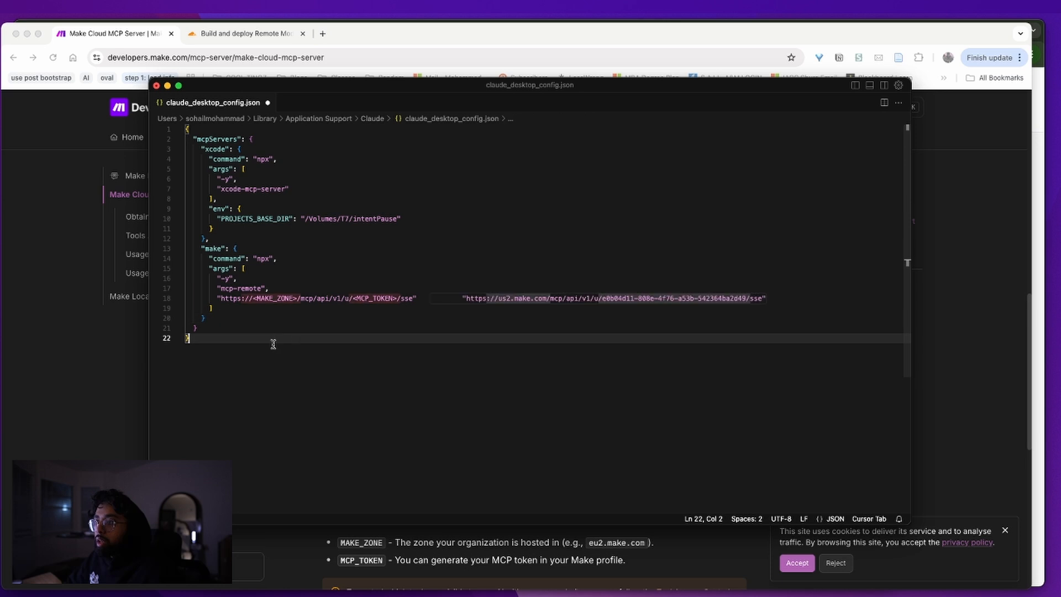
pyautogui.click(265, 259)
pyautogui.click(262, 307)
pyautogui.press('super+Tab')
pyautogui.press('super+Tab')
# Accept then undo the suggested us2.make.com URL on line 18, and select lines 13–20
pyautogui.click(436, 298)
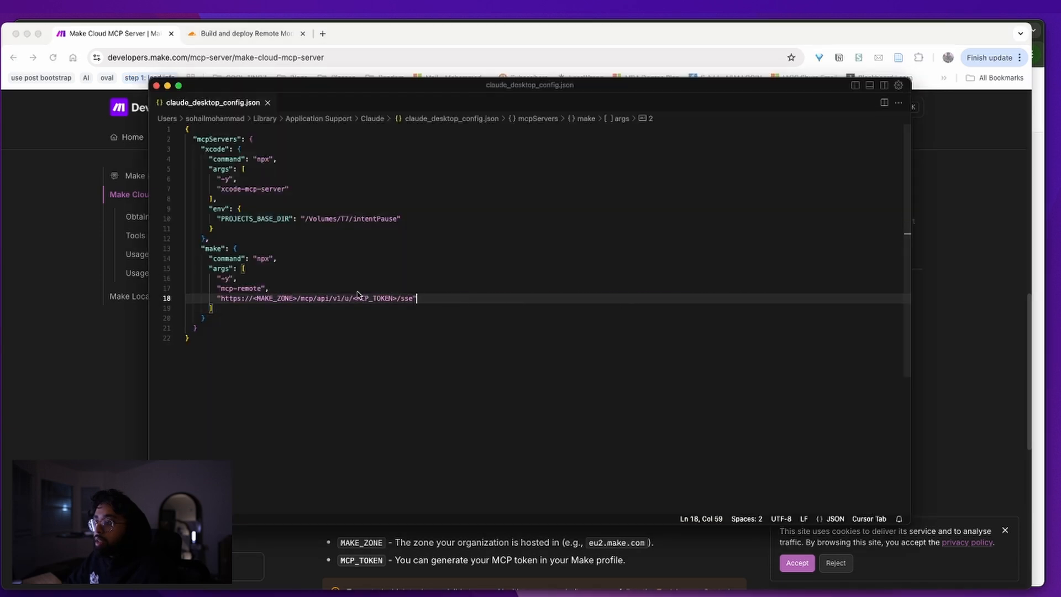
pyautogui.press('Tab')
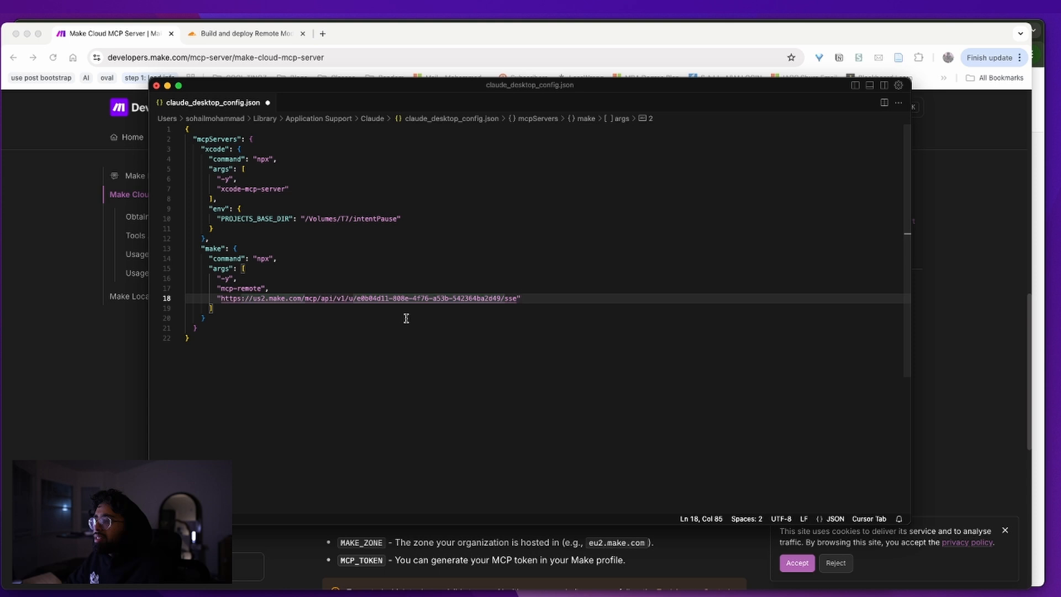
pyautogui.press('super+z')
pyautogui.press('super+Tab')
pyautogui.press('super+Tab')
pyautogui.click(303, 318)
pyautogui.moveTo(302, 319); pyautogui.dragTo(185, 248)
pyautogui.press('super+Tab')
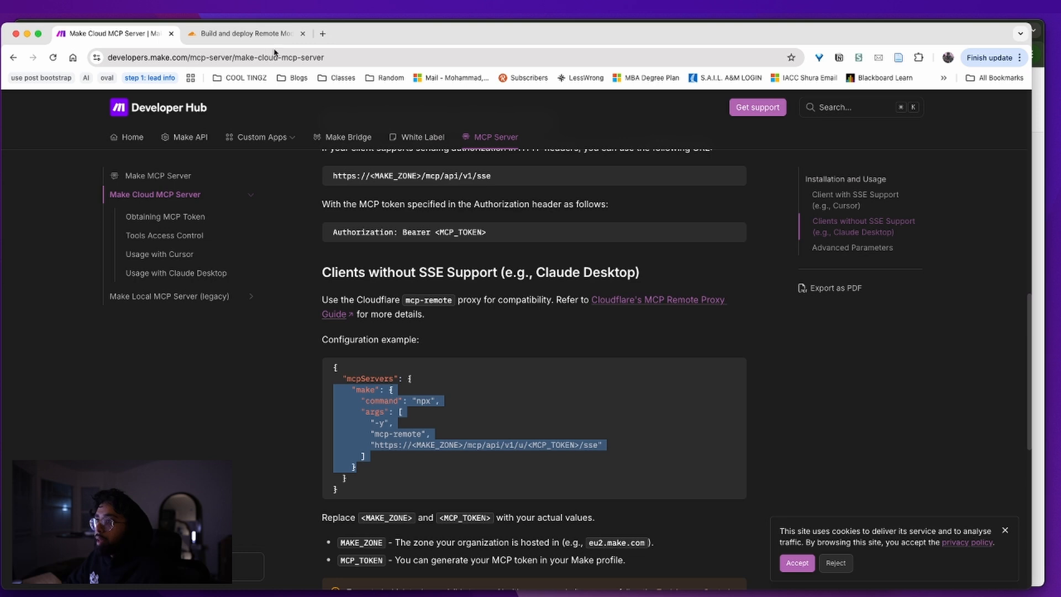
pyautogui.hotkey('ctrl', 'Up')
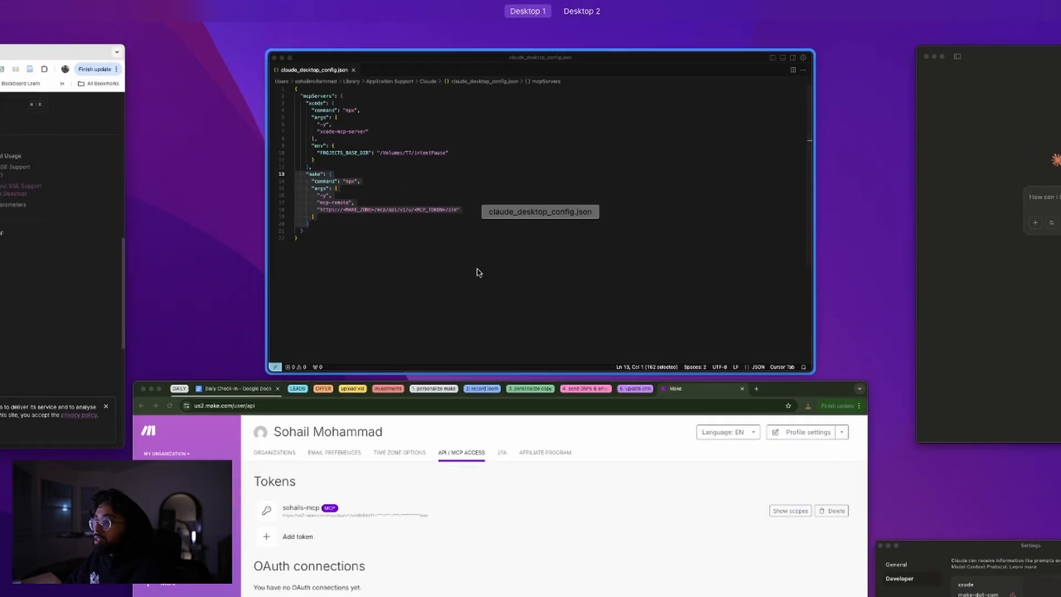
# Delete the existing MCP token on the Make account page
pyautogui.click(466, 497)
pyautogui.click(993, 202)
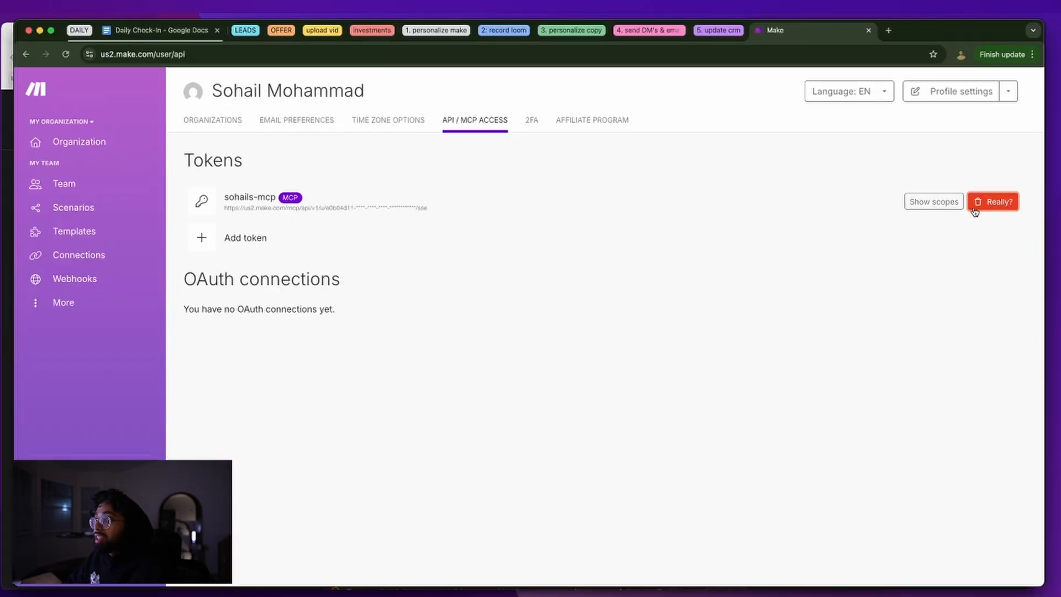
pyautogui.click(977, 204)
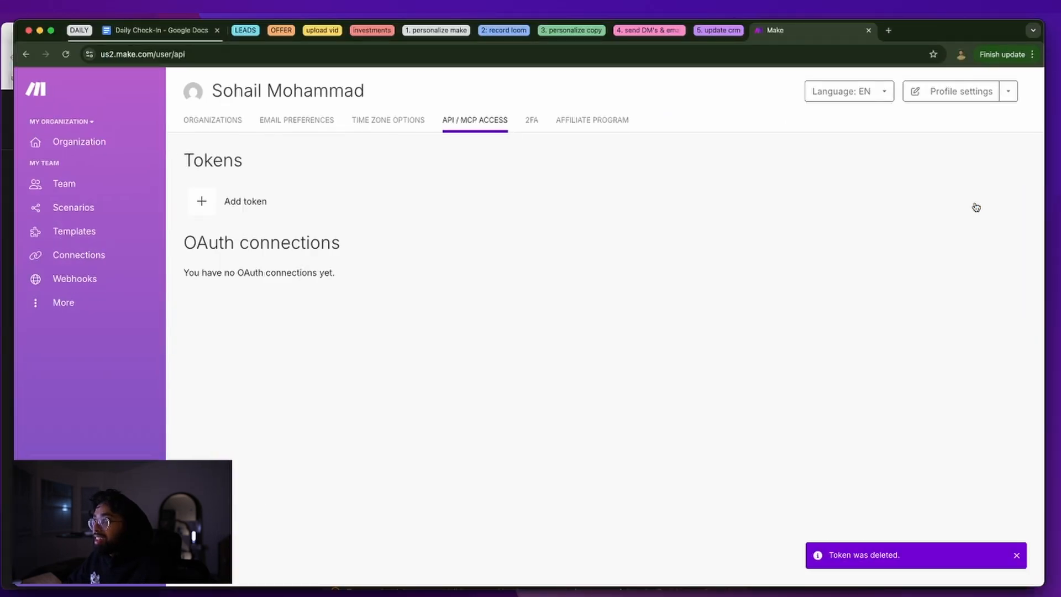
# Create a new token of type MCP Token with the previous token's label
pyautogui.click(251, 214)
pyautogui.click(462, 152)
pyautogui.click(464, 168)
pyautogui.click(464, 320)
pyautogui.press('super+a')
pyautogui.write('sohai')
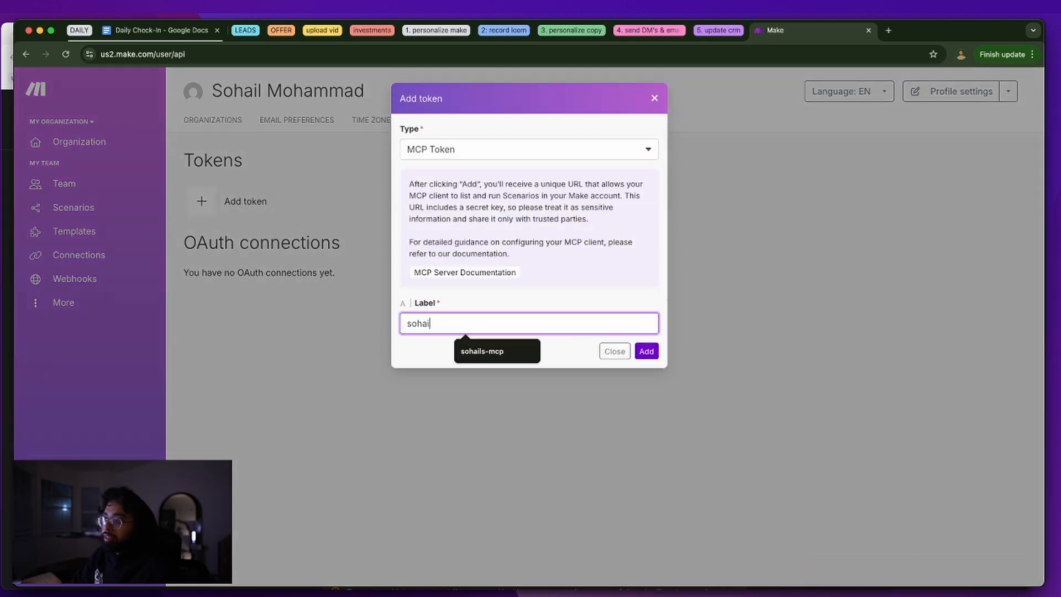
pyautogui.press('Down')
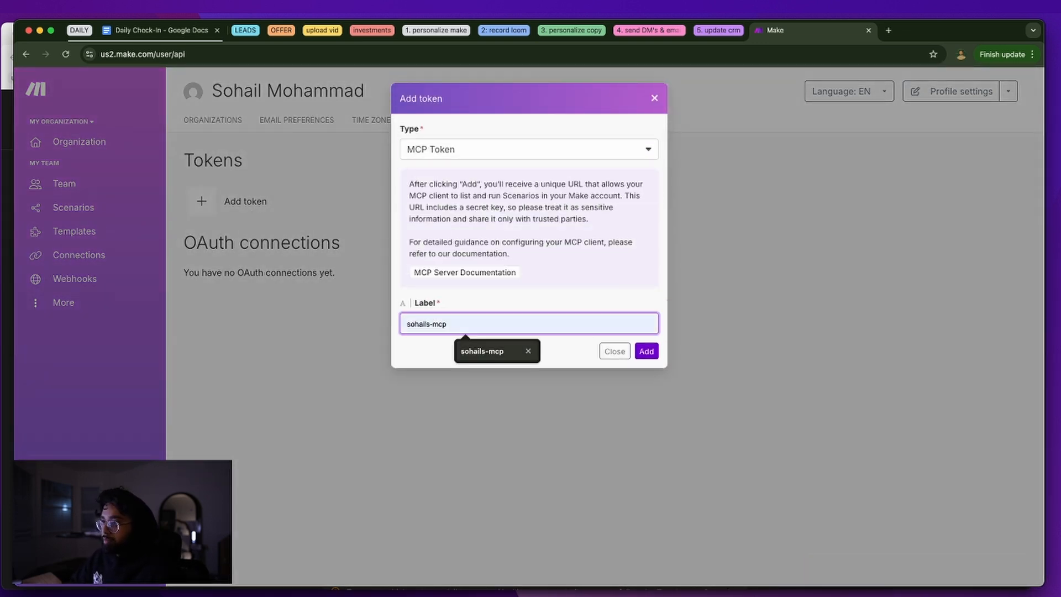
pyautogui.click(493, 349)
pyautogui.moveTo(940, 33)
pyautogui.mouseDown()
pyautogui.moveTo(1049, 85)
pyautogui.moveTo(1060, 194)
pyautogui.moveTo(1060, 59)
pyautogui.moveTo(930, 33)
pyautogui.mouseUp()
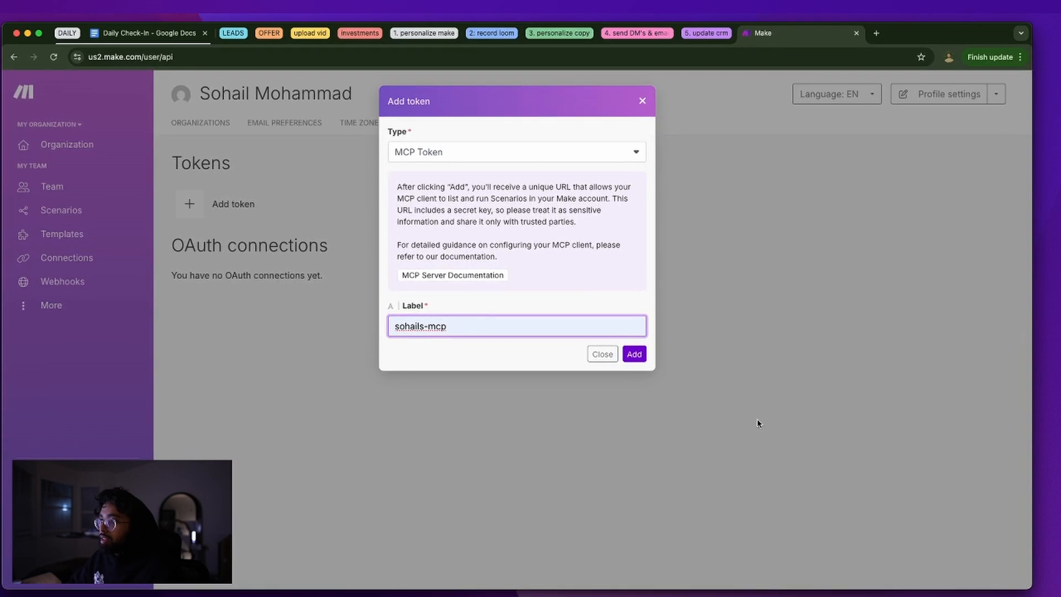
pyautogui.click(634, 354)
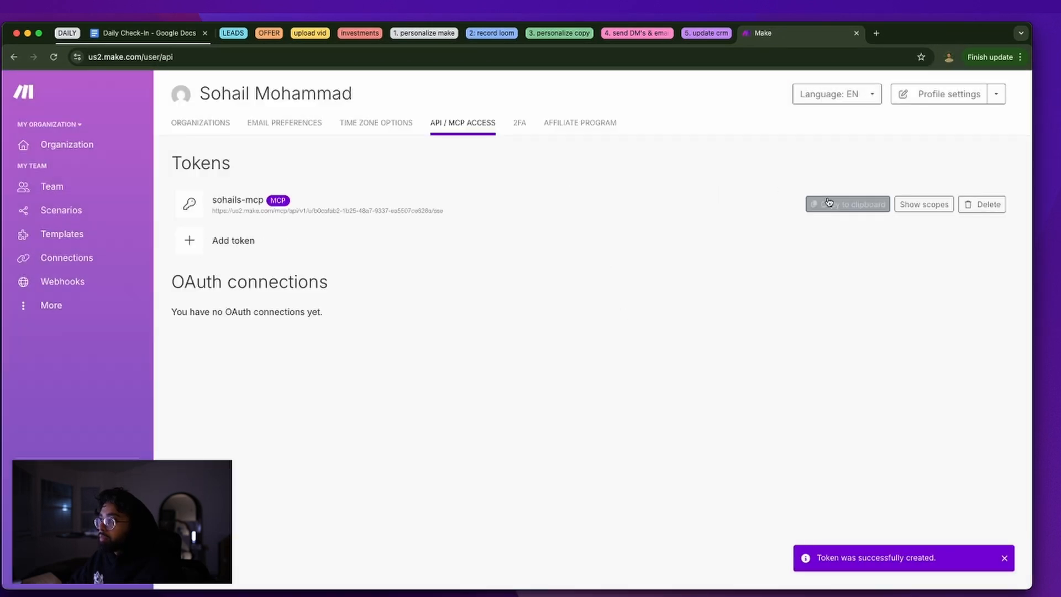
# Copy the new MCP token's URL and return to the API / MCP access tokens list
pyautogui.click(829, 204)
pyautogui.click(378, 123)
pyautogui.click(449, 124)
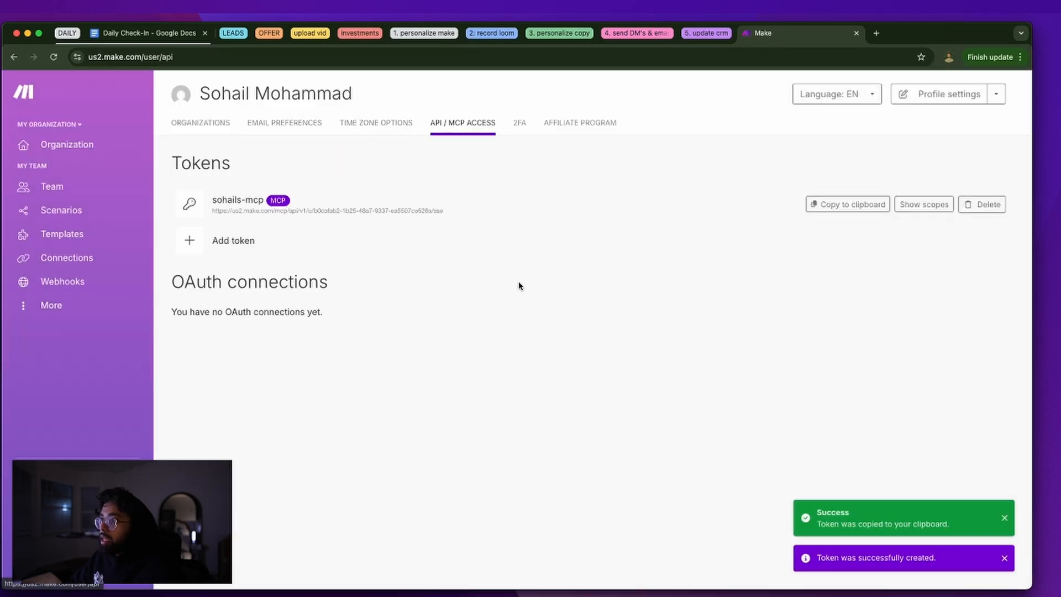
pyautogui.press('super+Tab')
pyautogui.press('super+Tab')
pyautogui.click(405, 126)
pyautogui.click(493, 127)
pyautogui.doubleClick(409, 210)
pyautogui.click(519, 123)
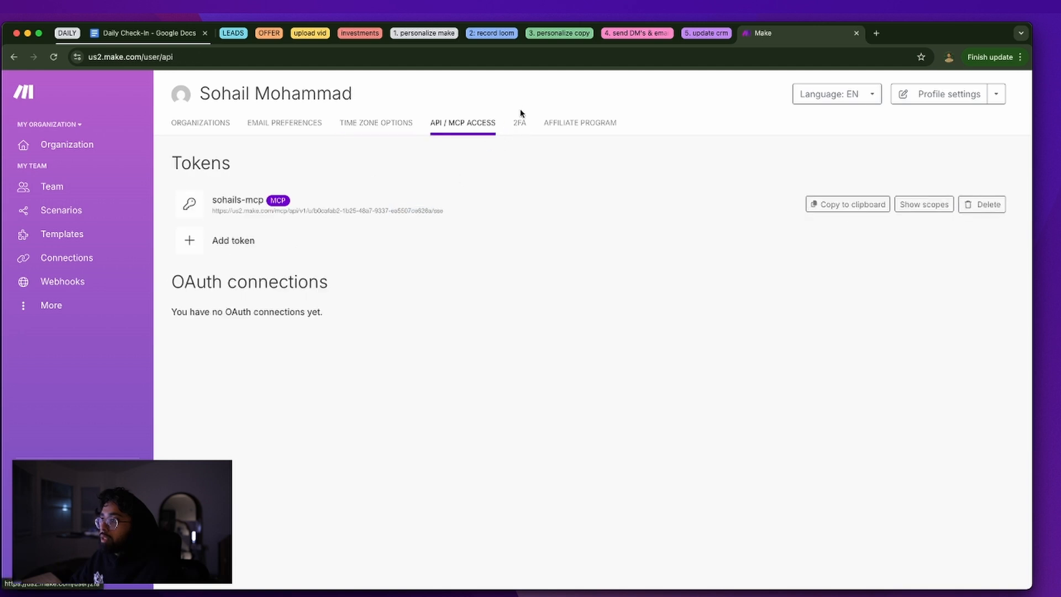
pyautogui.click(481, 128)
# Paste the new token URL at the end of line 18, then undo the misplaced paste
pyautogui.press('super+Tab')
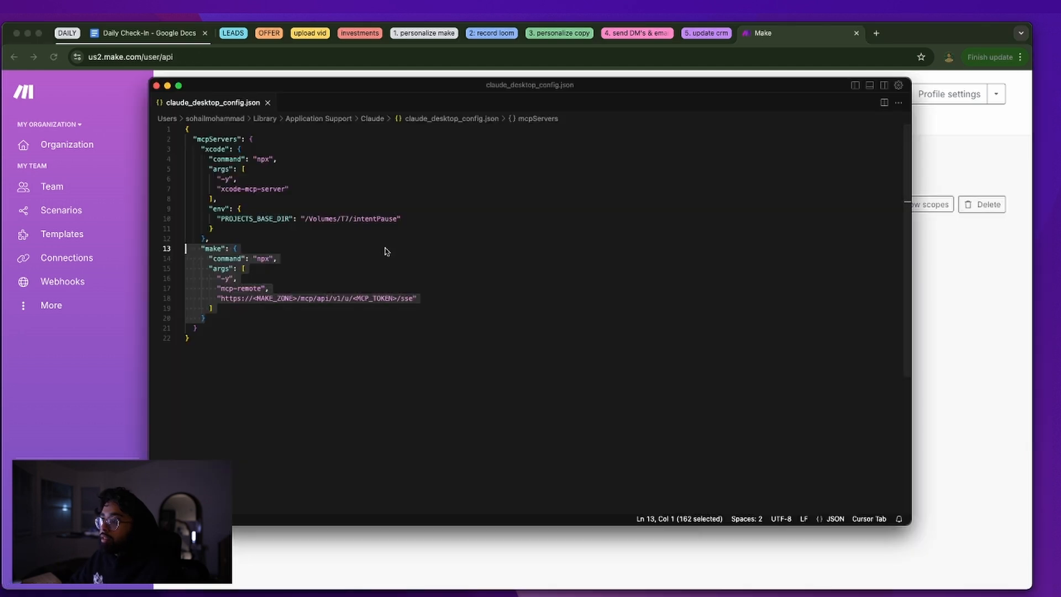
pyautogui.click(308, 299)
pyautogui.click(515, 301)
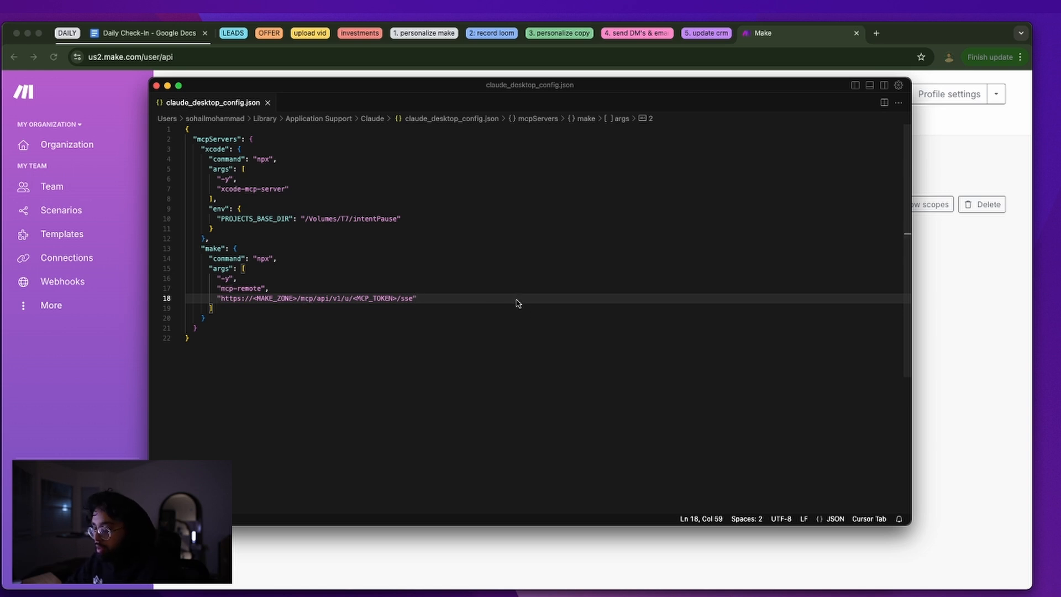
pyautogui.press('super+v')
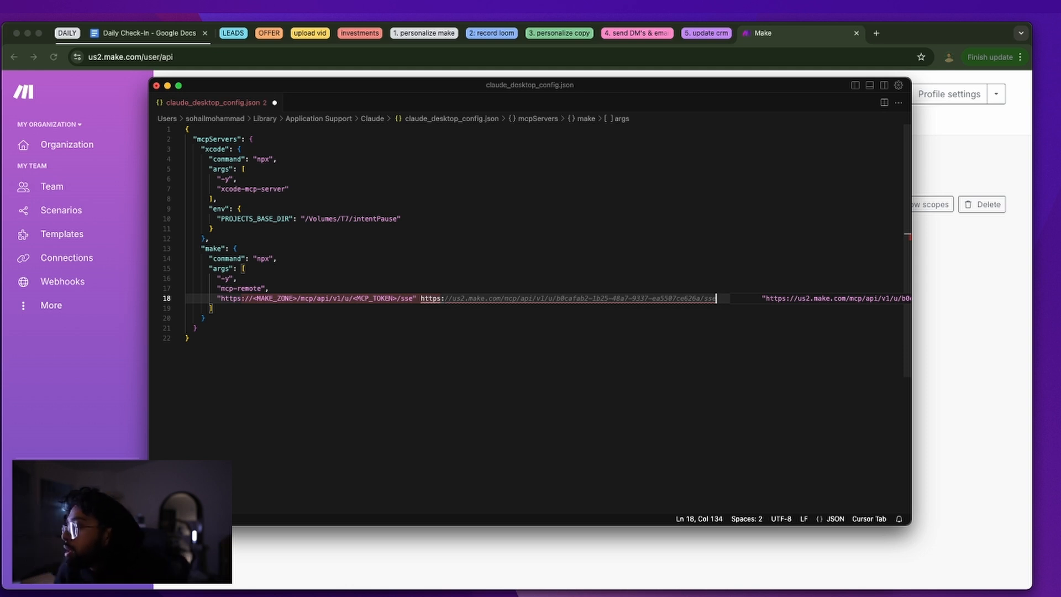
pyautogui.press('super+z')
# Replace the placeholder URL on line 18 with the copied Make MCP URL and save
pyautogui.moveTo(413, 297); pyautogui.dragTo(225, 299)
pyautogui.press('super+v')
pyautogui.click(614, 393)
pyautogui.press('super+s')
pyautogui.press('super+Tab')
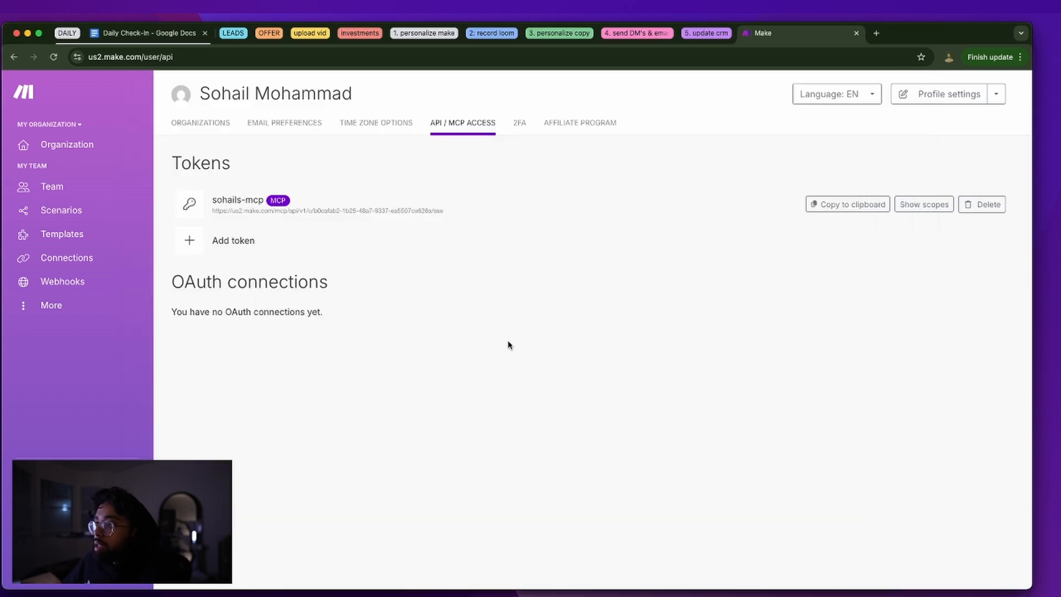
pyautogui.press('super+Tab')
pyautogui.press('super+Tab')
pyautogui.press('super+Tab')
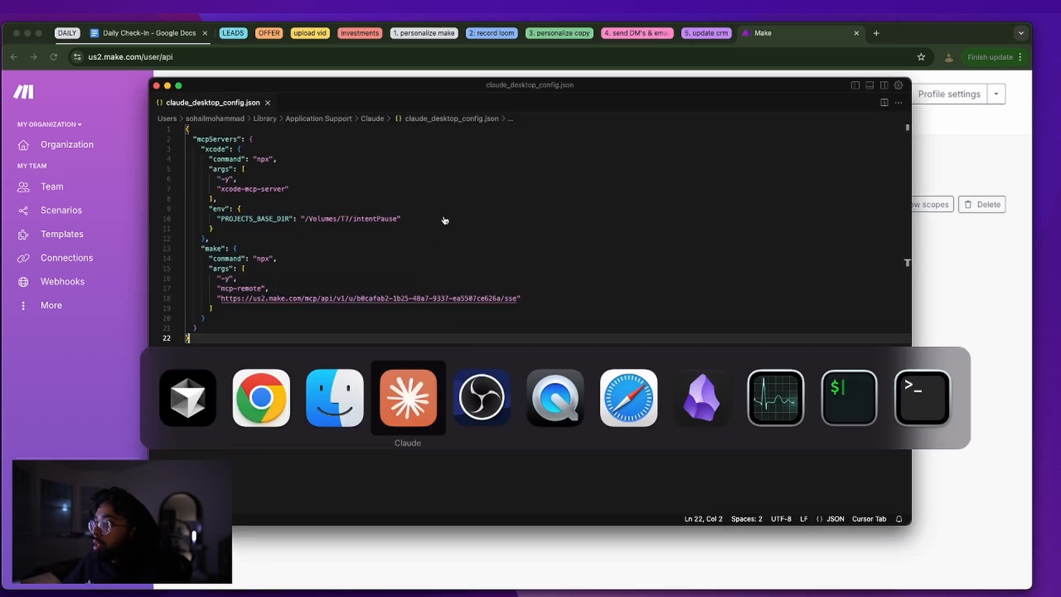
pyautogui.press('super+Tab')
pyautogui.hotkey('ctrl', 'Up')
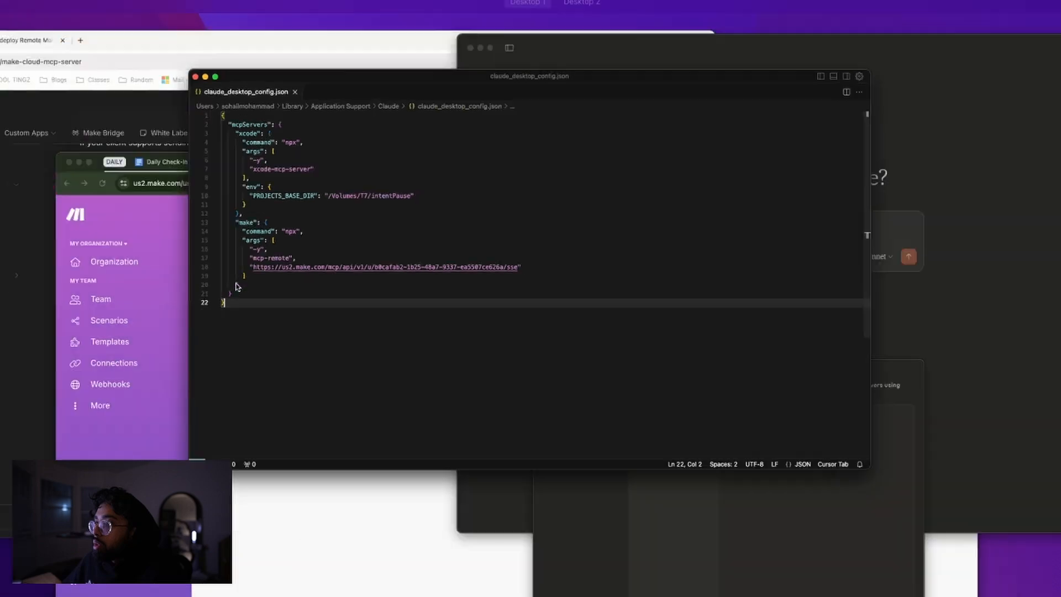
pyautogui.click(73, 277)
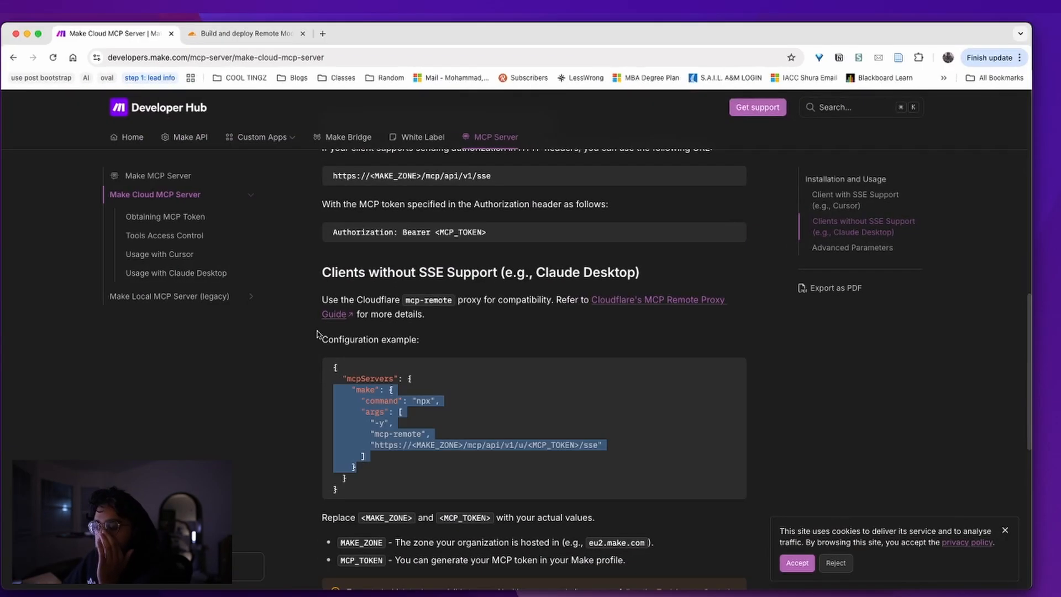
pyautogui.scroll(-1, 378, 359)
pyautogui.click(390, 479)
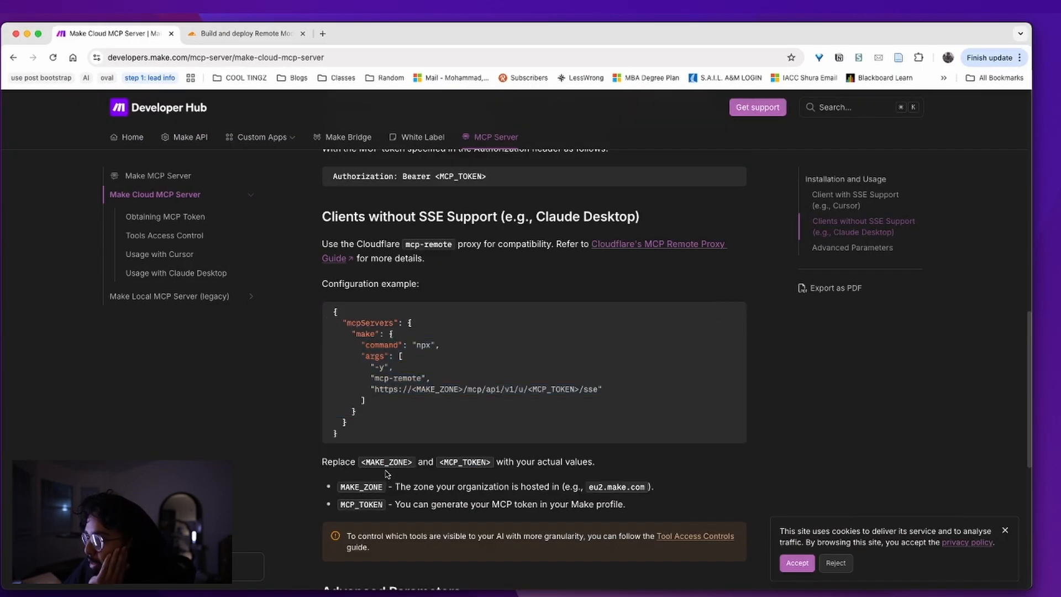
pyautogui.tripleClick(404, 503)
pyautogui.scroll(-2, 404, 503)
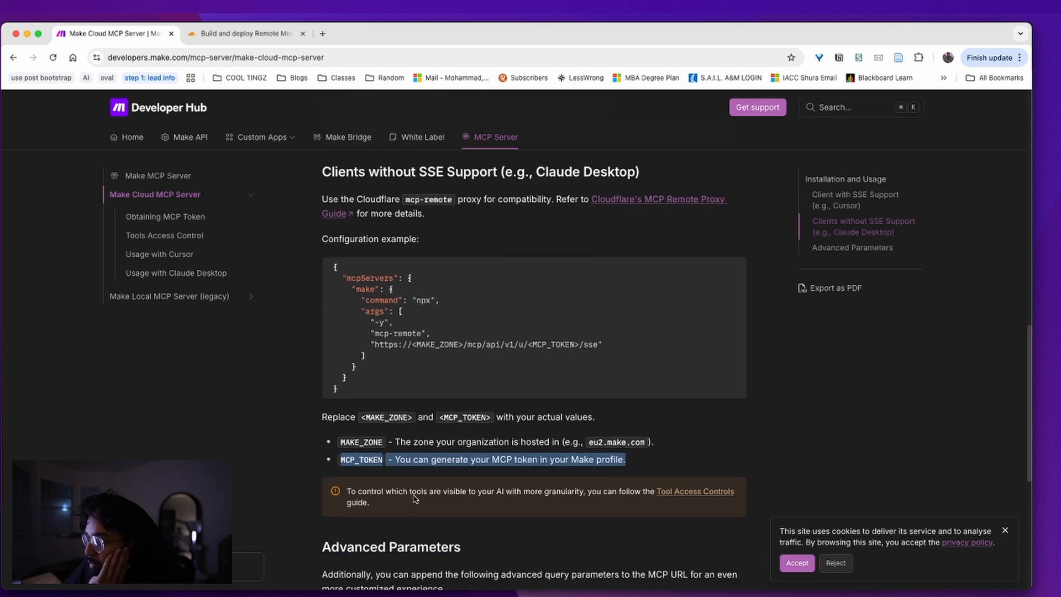
pyautogui.tripleClick(542, 473)
pyautogui.scroll(-2, 541, 472)
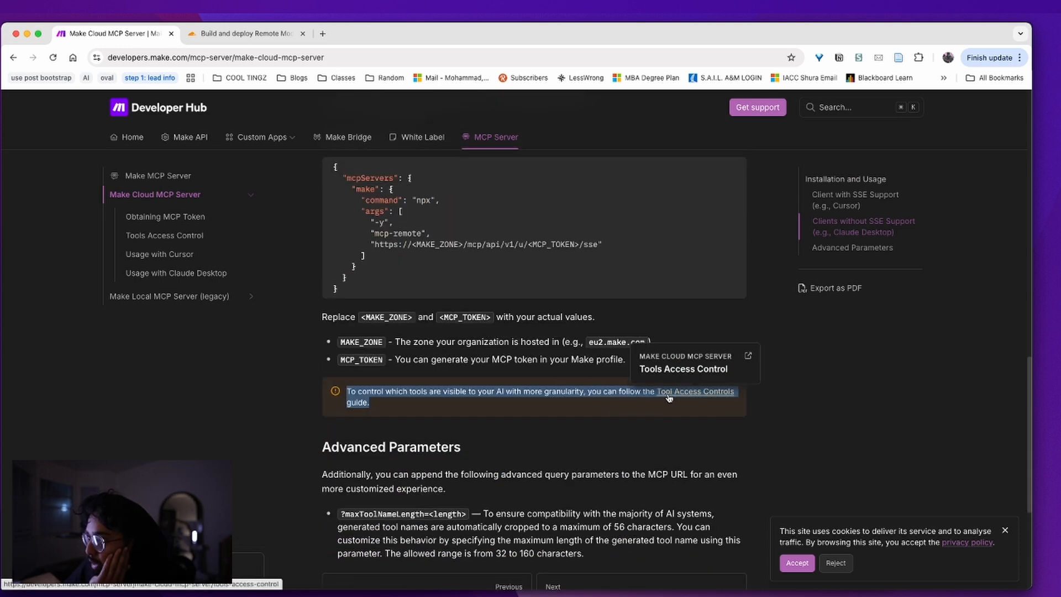
pyautogui.scroll(-1, 666, 397)
pyautogui.doubleClick(435, 431)
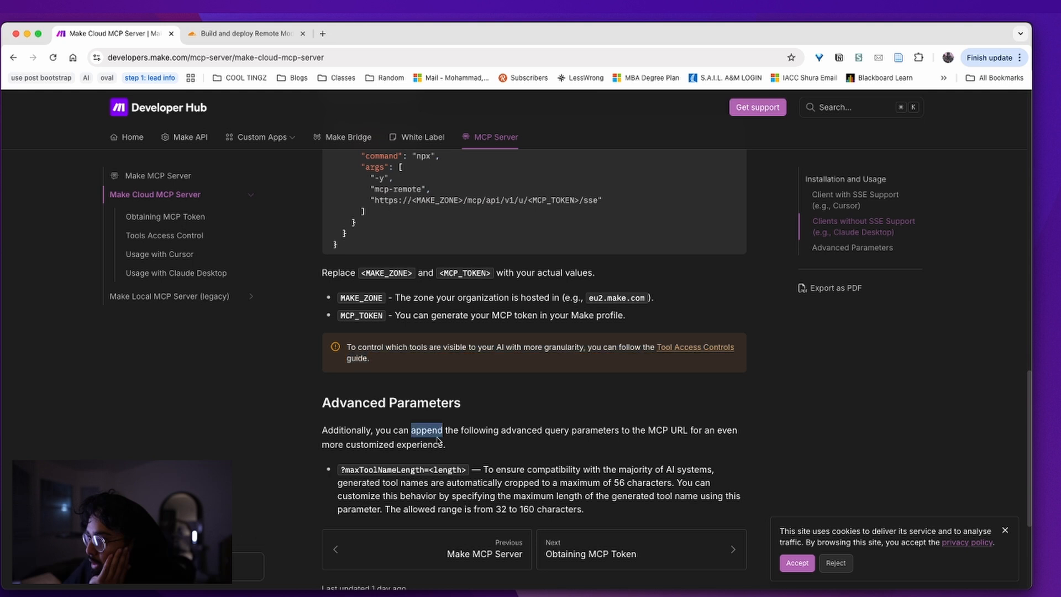
pyautogui.doubleClick(415, 470)
pyautogui.click(685, 353)
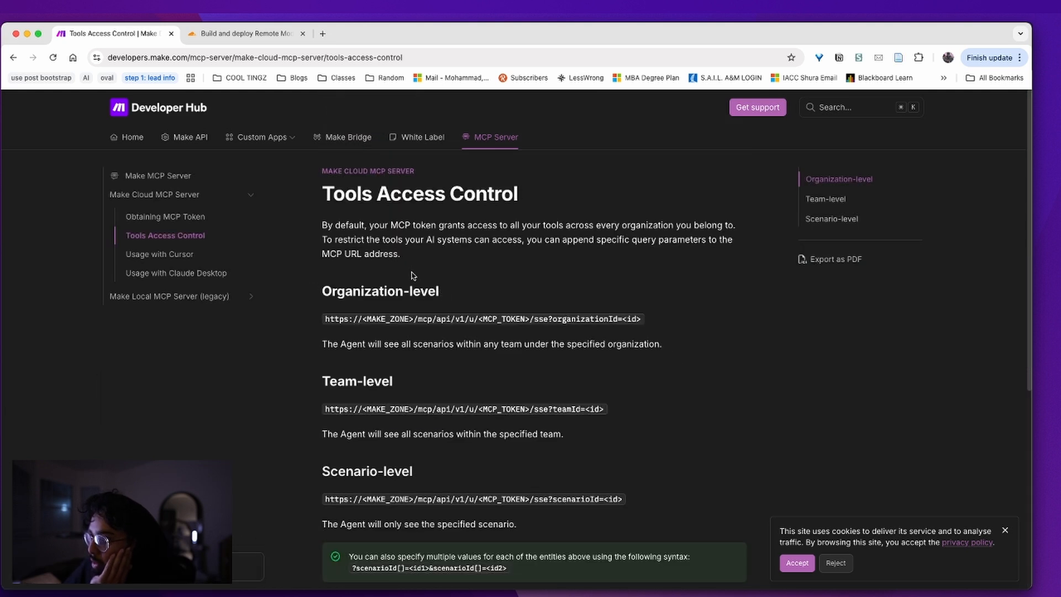
pyautogui.tripleClick(397, 318)
pyautogui.click(424, 353)
pyautogui.moveTo(392, 348); pyautogui.dragTo(563, 339)
pyautogui.click(491, 345)
pyautogui.moveTo(675, 346); pyautogui.dragTo(356, 343)
pyautogui.scroll(-1, 387, 349)
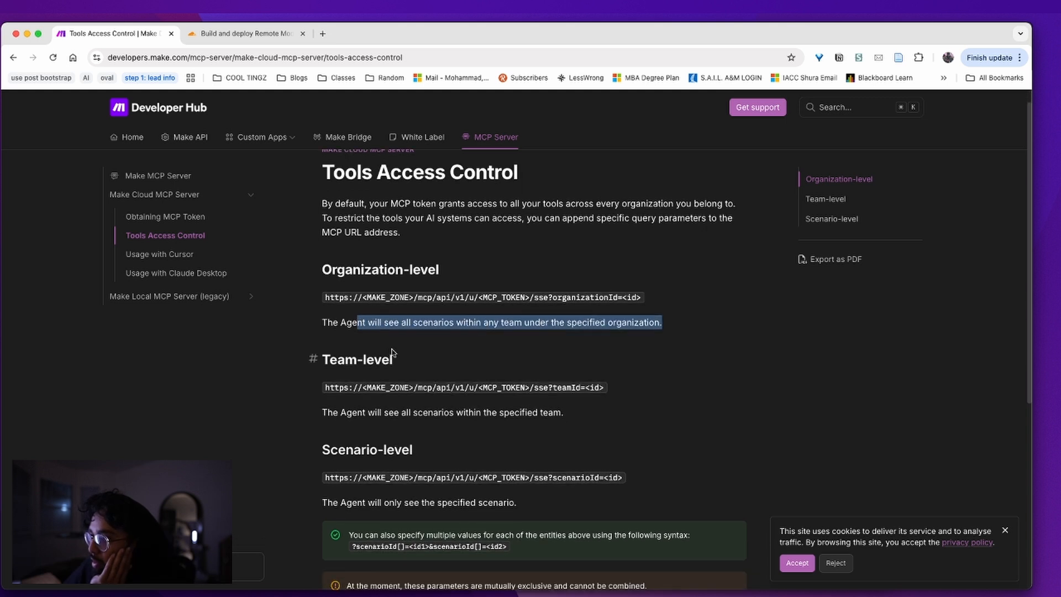
pyautogui.tripleClick(456, 504)
pyautogui.click(500, 499)
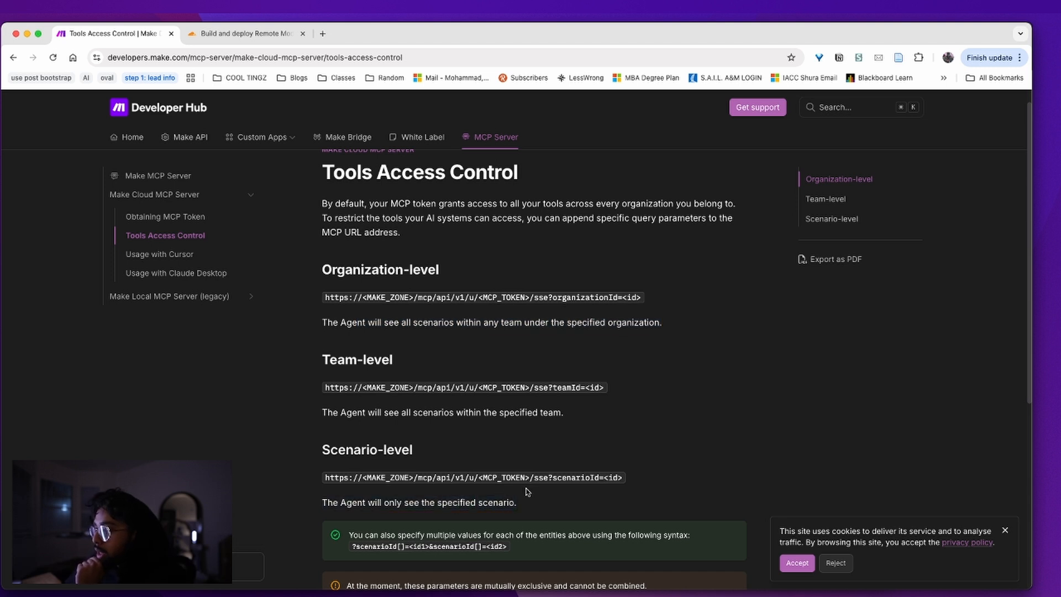
pyautogui.moveTo(550, 478); pyautogui.dragTo(629, 479)
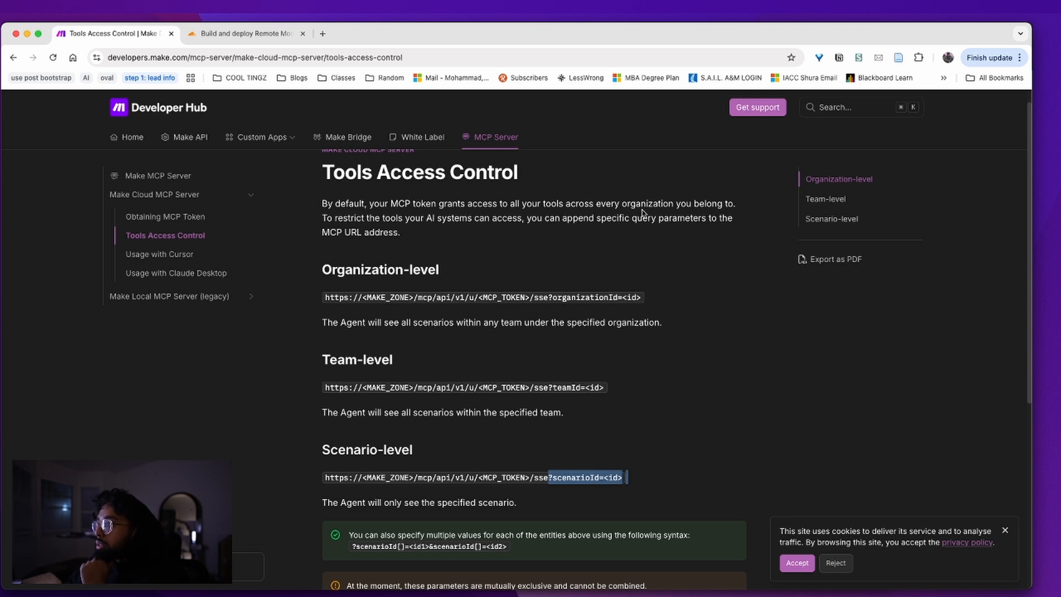
pyautogui.moveTo(390, 203); pyautogui.dragTo(618, 203)
pyautogui.click(618, 203)
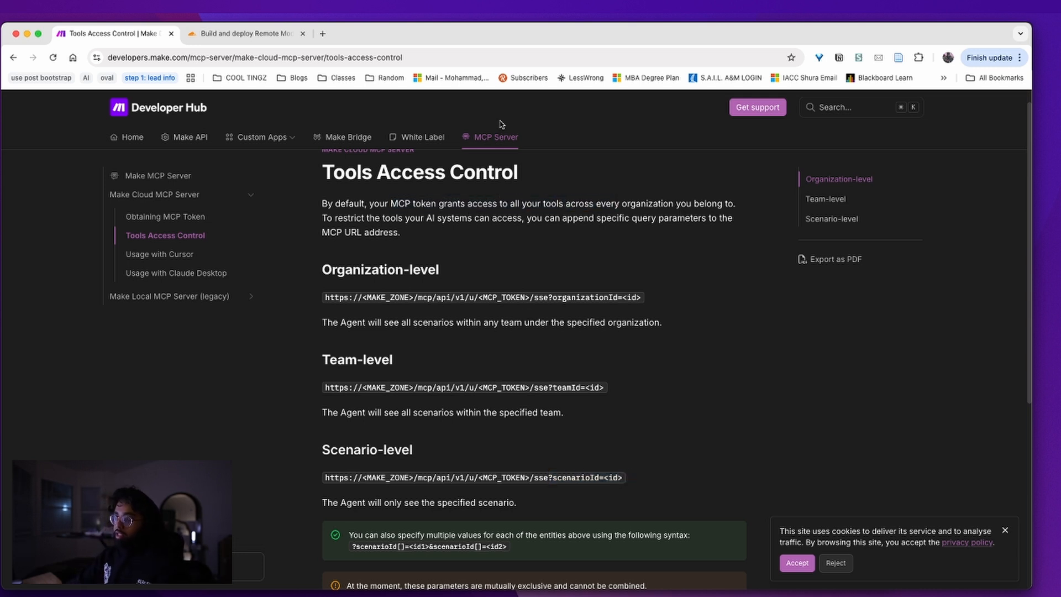
pyautogui.press('super+bracketleft')
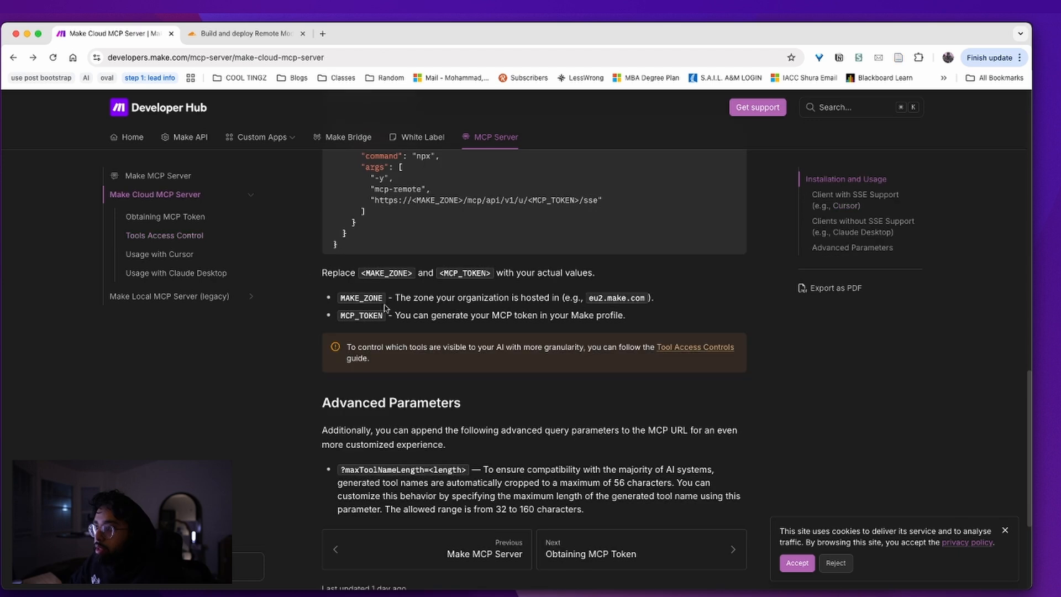
# Open the Usage with Claude Desktop guide and scroll through its prerequisites and mcp-remote example
pyautogui.click(189, 272)
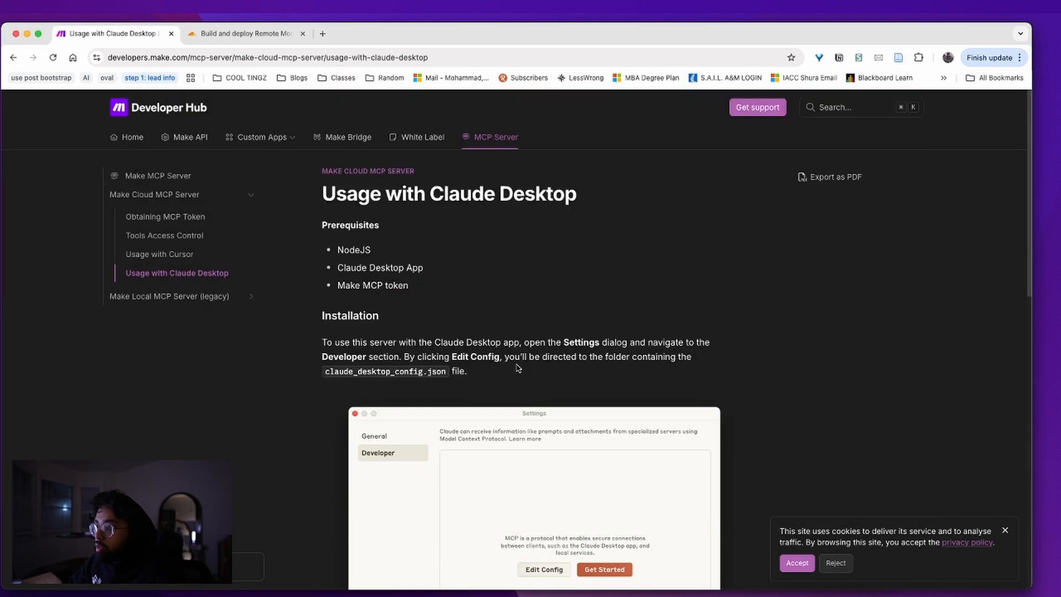
pyautogui.scroll(-5, 445, 279)
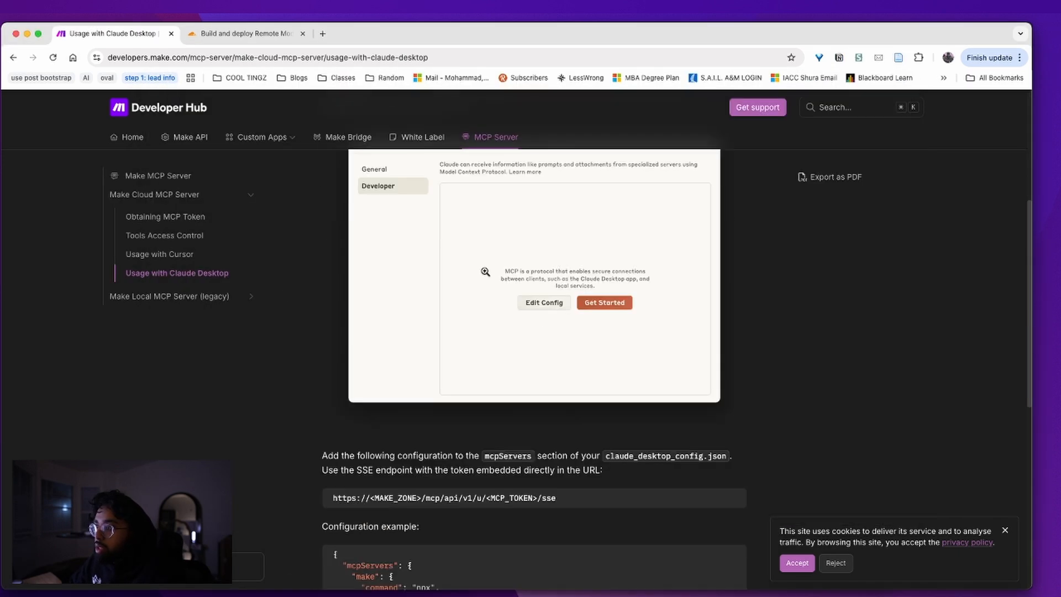
pyautogui.scroll(-4, 655, 319)
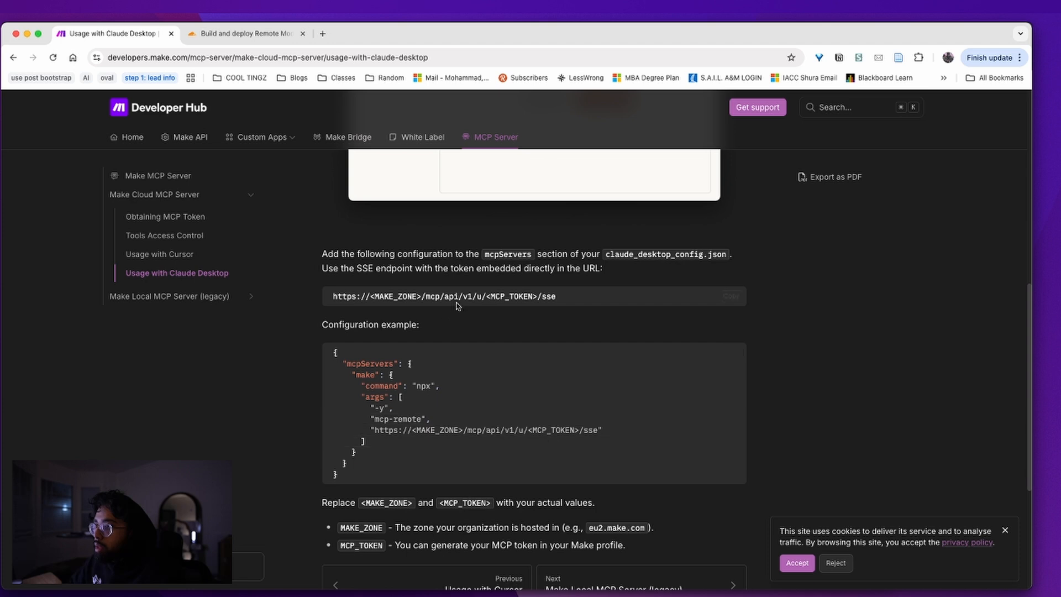
pyautogui.scroll(-3, 455, 308)
pyautogui.scroll(8, 438, 382)
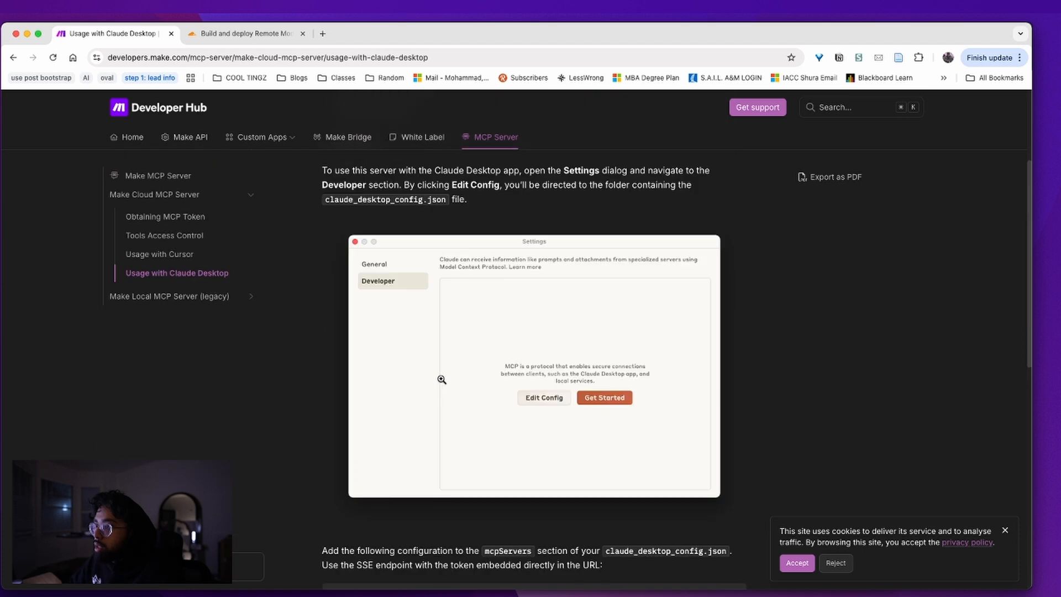
pyautogui.scroll(-5, 441, 380)
pyautogui.scroll(-3, 467, 378)
pyautogui.scroll(10, 467, 378)
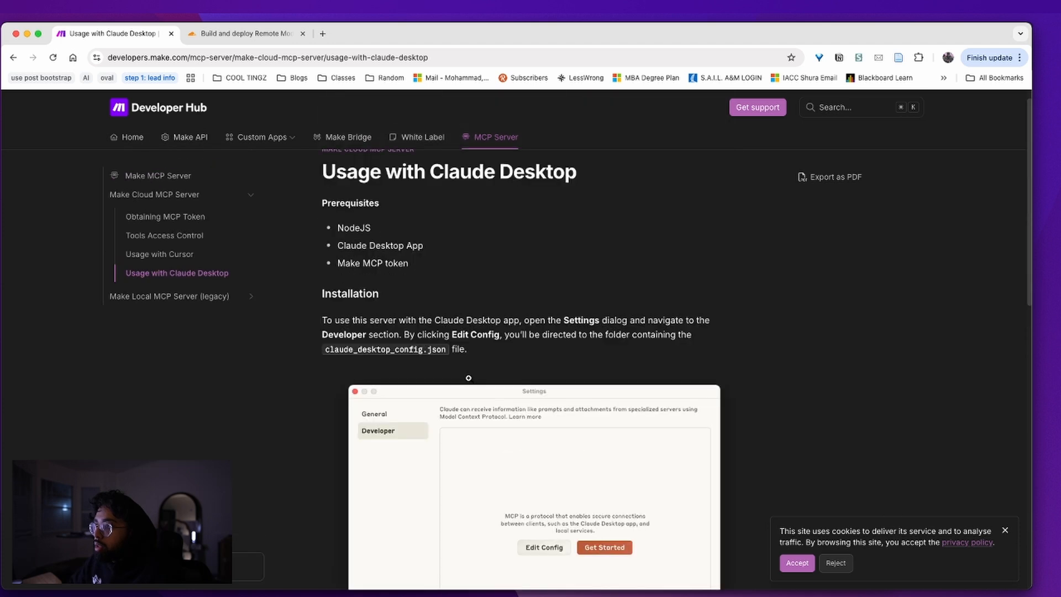
# Bring the claude_desktop_config.json editor forward and move it off this screen
pyautogui.hotkey('ctrl', 'Up')
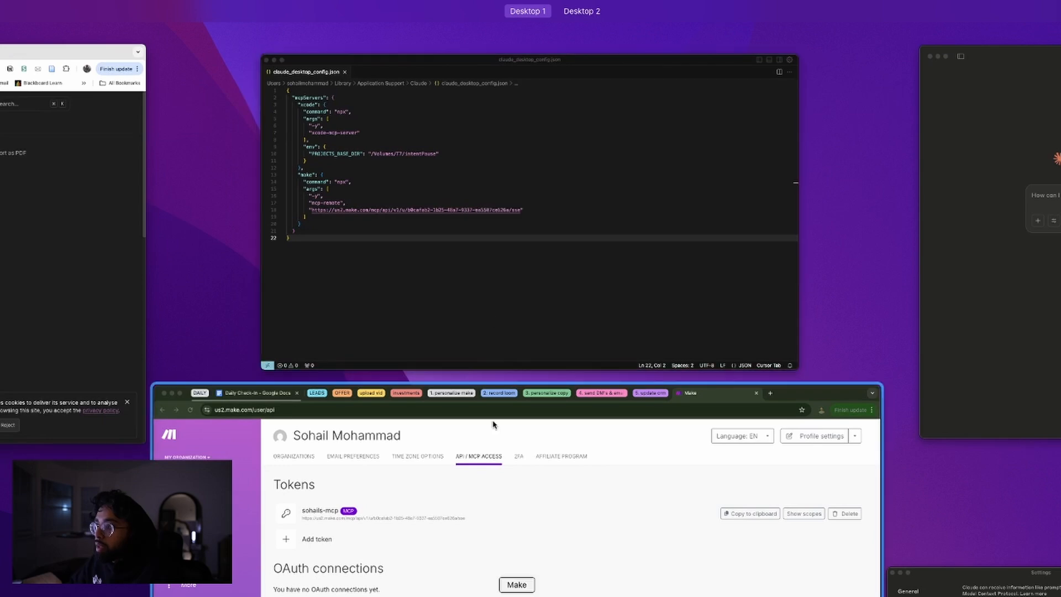
pyautogui.click(443, 198)
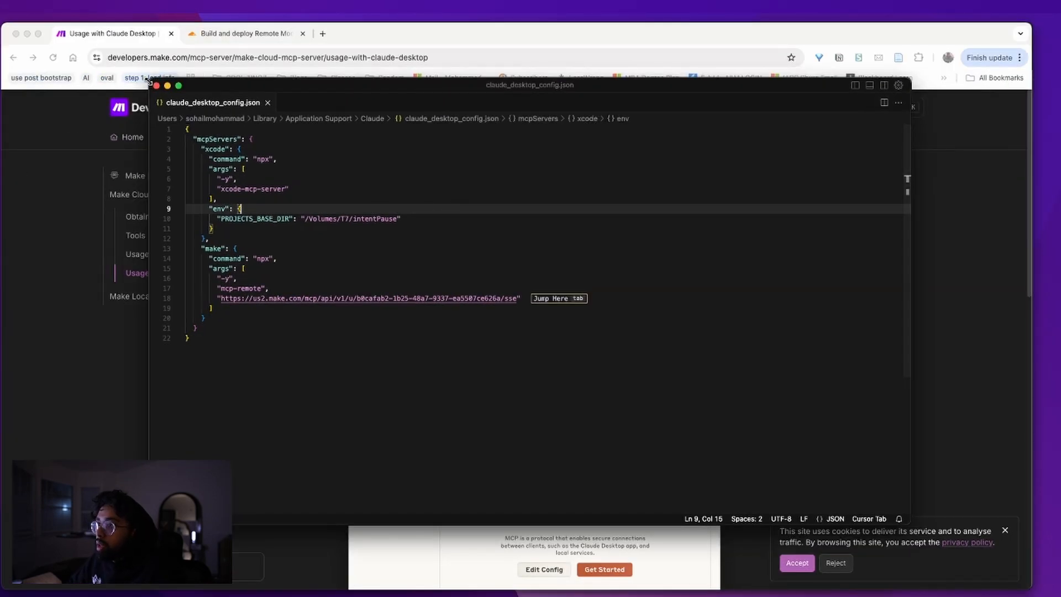
pyautogui.moveTo(188, 93); pyautogui.dragTo(1060, 91)
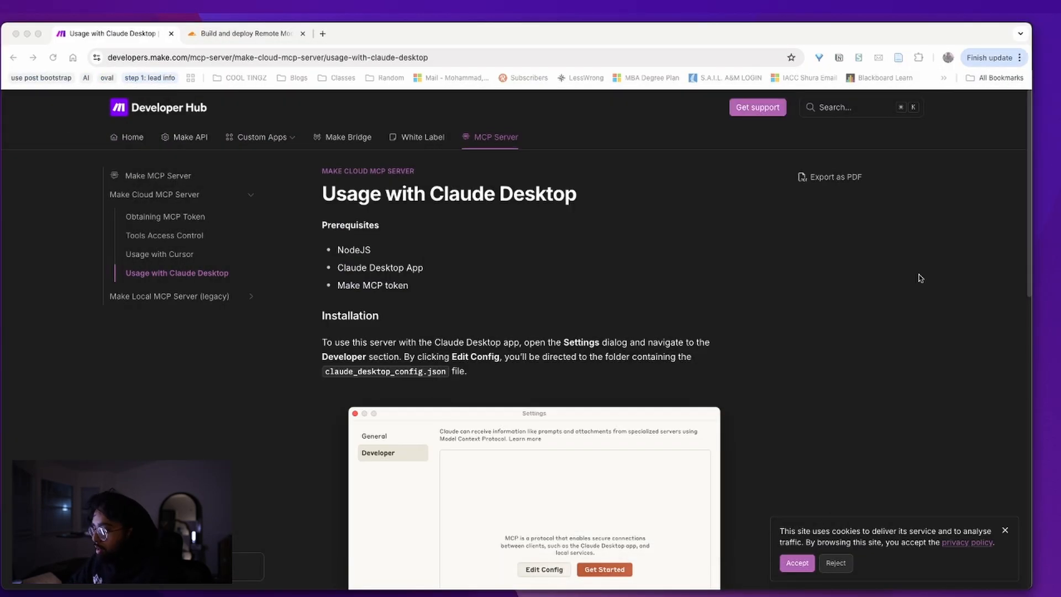
# Close Claude's settings window and relaunch Claude Desktop through Spotlight
pyautogui.press('super+Tab')
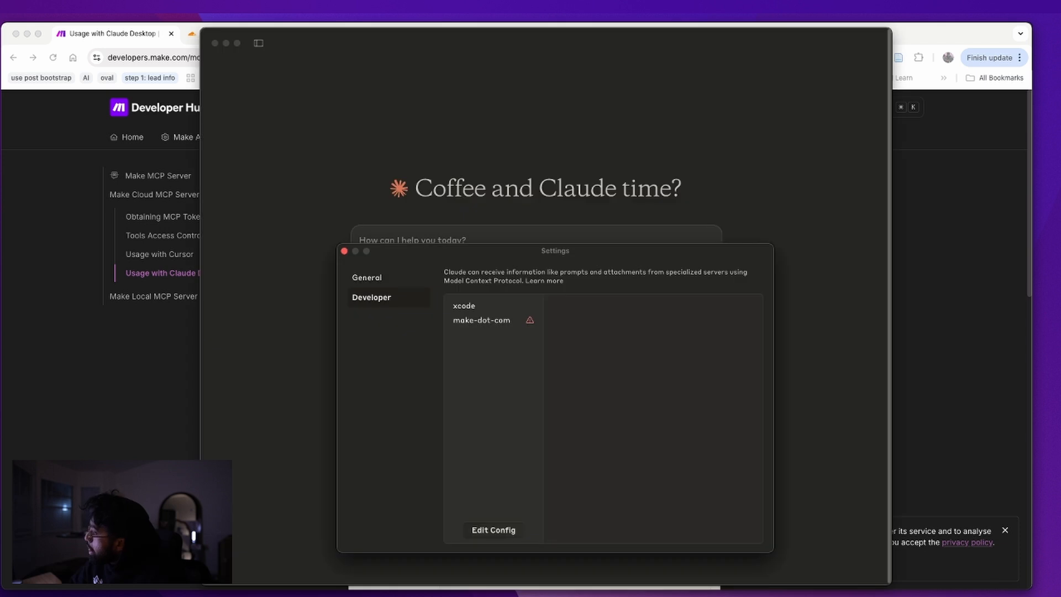
pyautogui.click(343, 251)
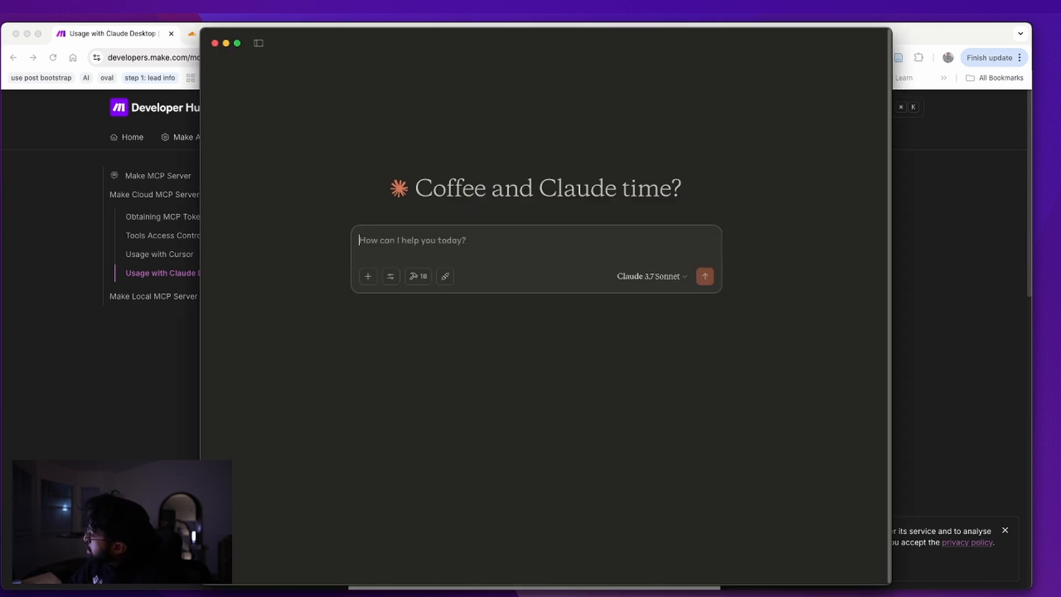
pyautogui.press('super+Tab')
pyautogui.press('super+space')
pyautogui.write('lau')
pyautogui.press('BackSpace')
pyautogui.press('BackSpace')
pyautogui.press('BackSpace')
pyautogui.write('clau')
pyautogui.press('Return')
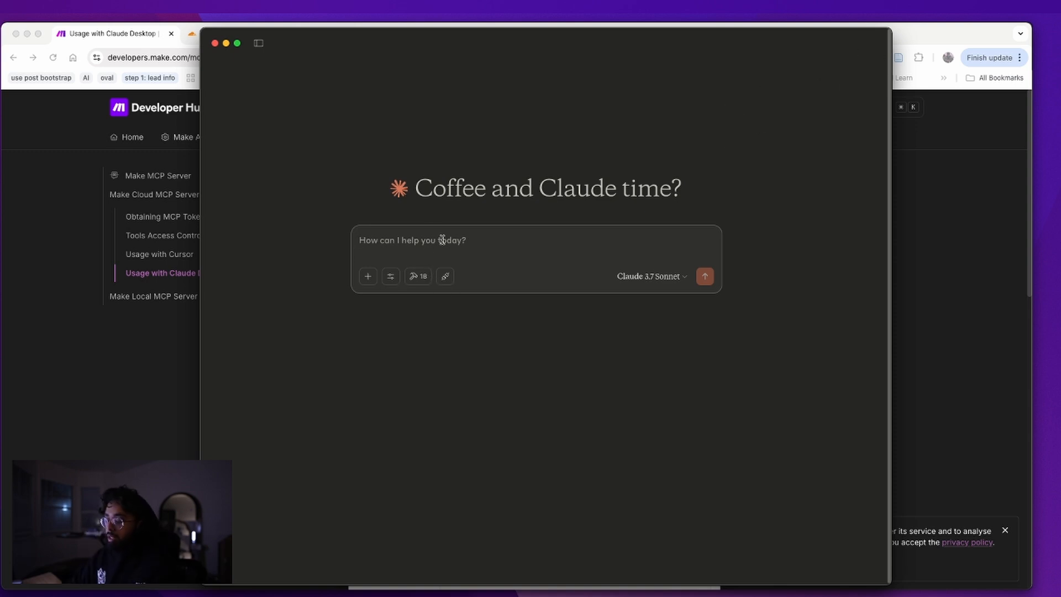
# Ask Claude which MCP tools it can access from make.com and check its tools list
pyautogui.write('what mcp tools do you have acc')
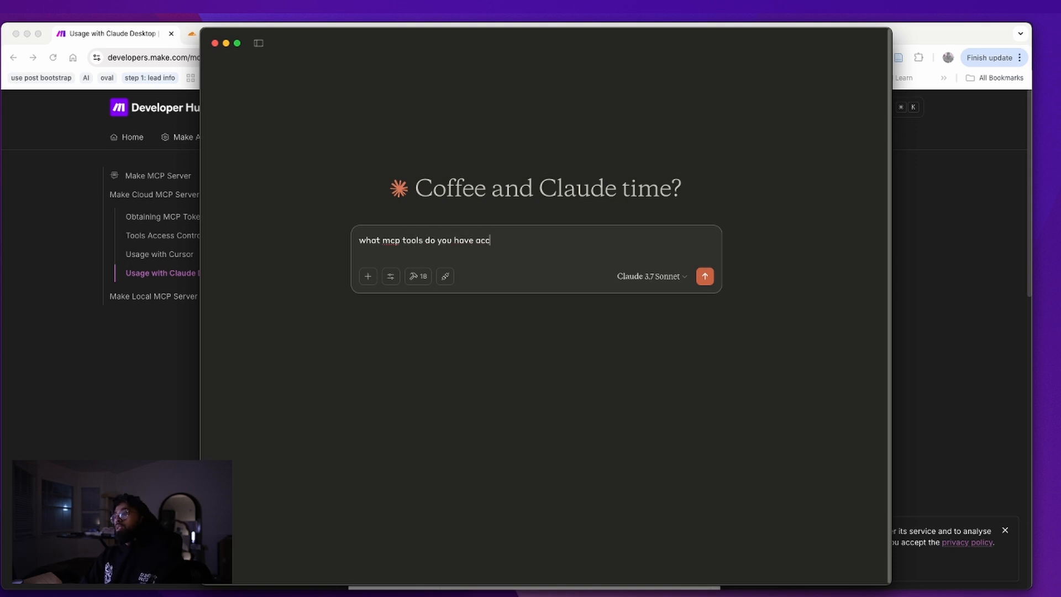
pyautogui.write('m make.com')
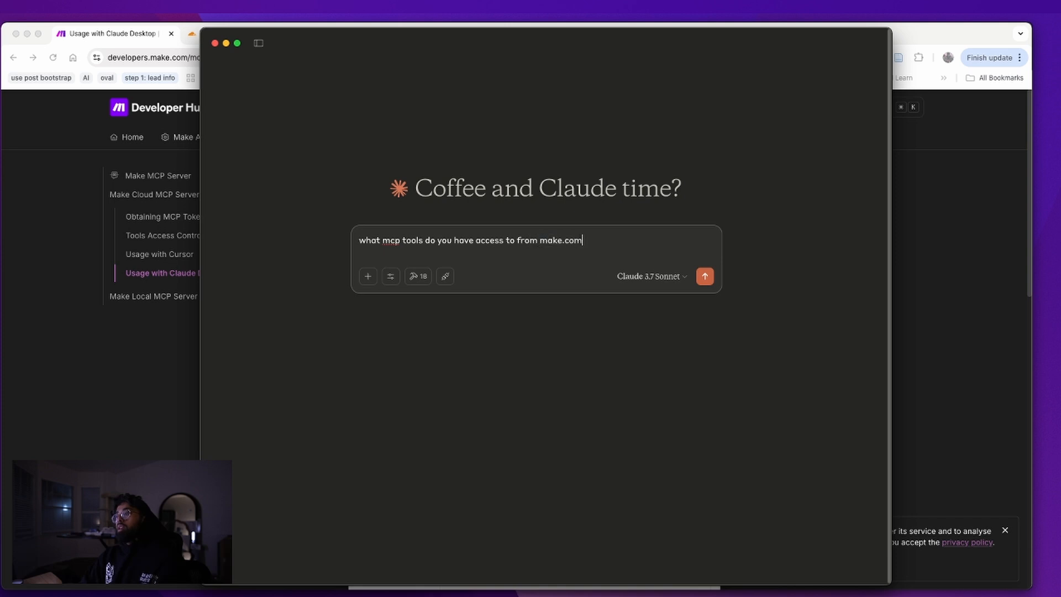
pyautogui.press('Return')
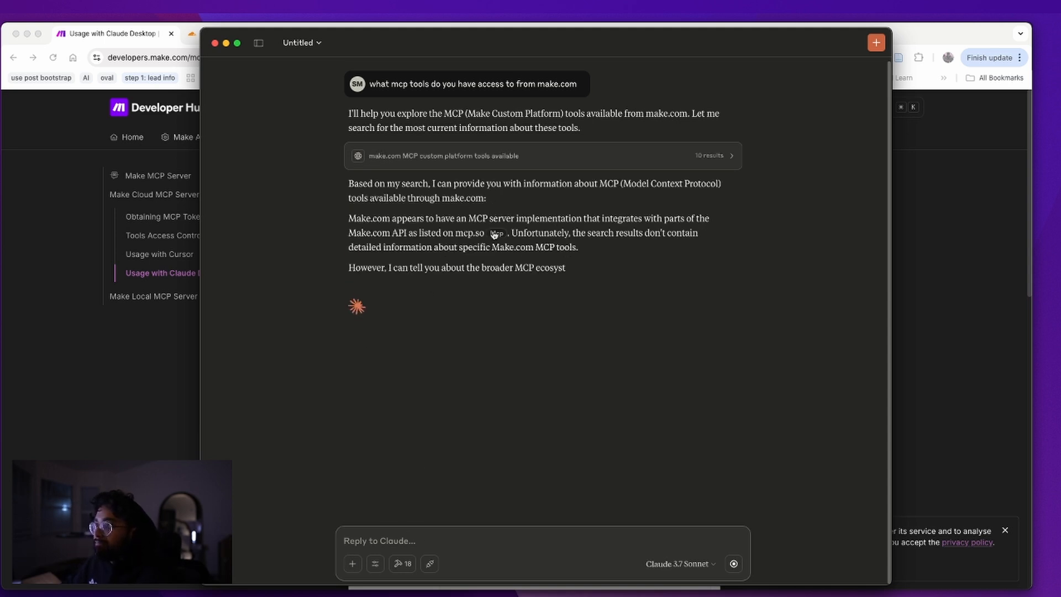
pyautogui.click(407, 564)
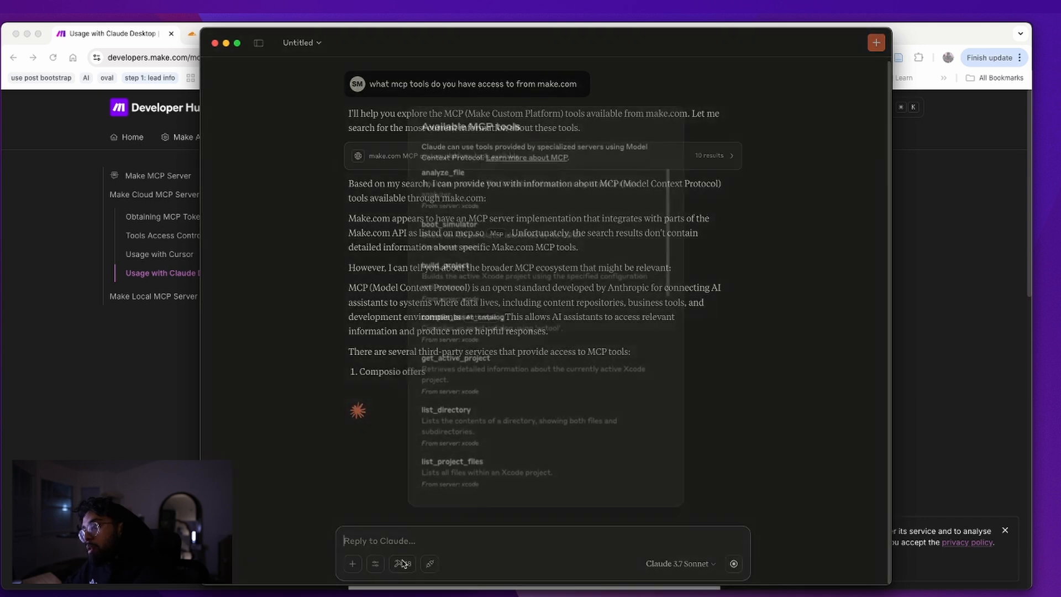
pyautogui.scroll(-15, 501, 272)
pyautogui.press('Escape')
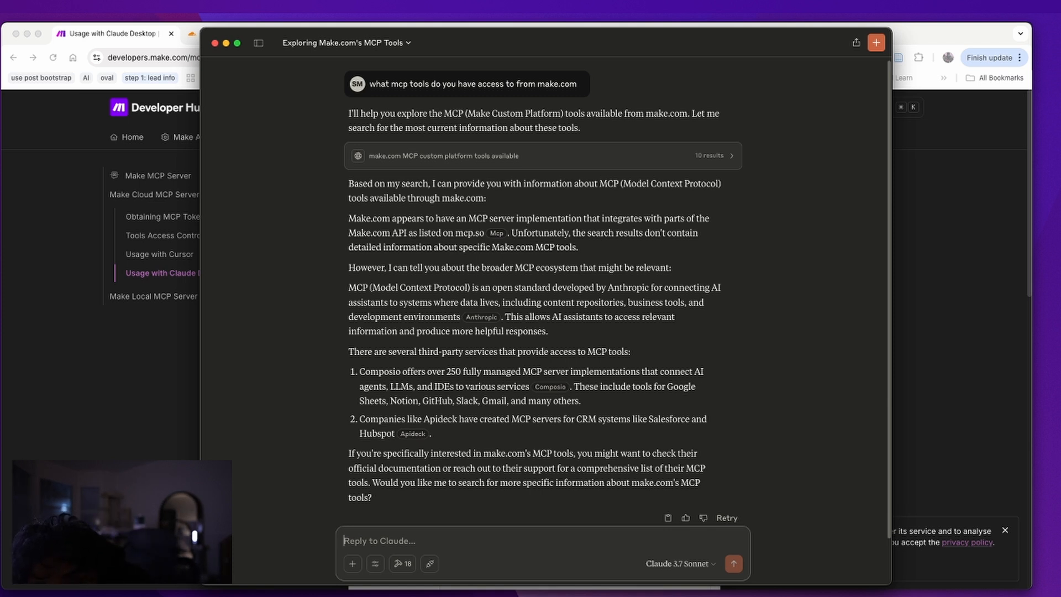
# Review the make and xcode server details in Claude's Developer settings and reveal the config file
pyautogui.press('super+comma')
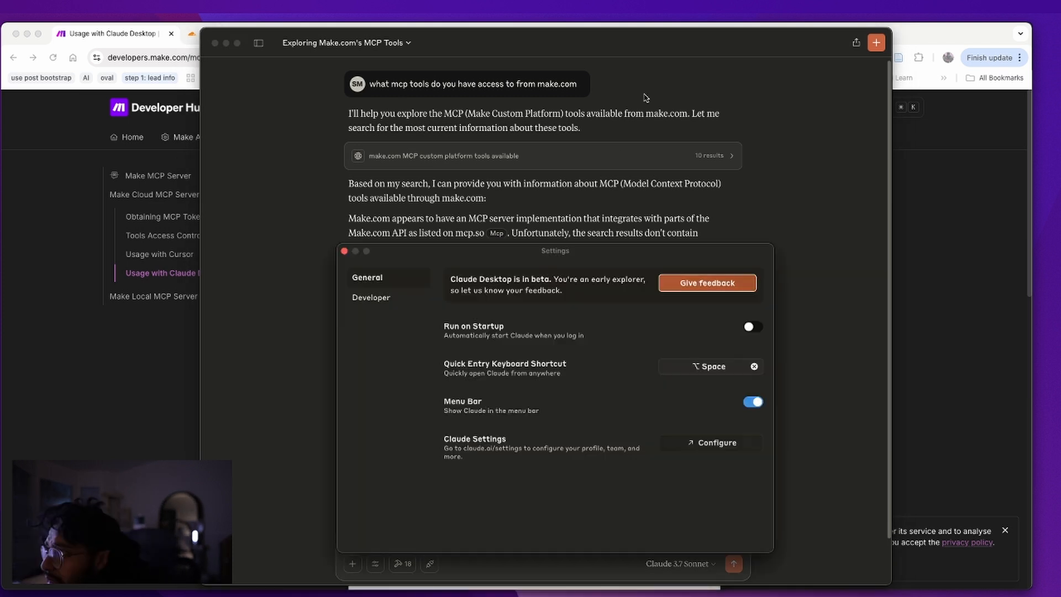
pyautogui.click(381, 299)
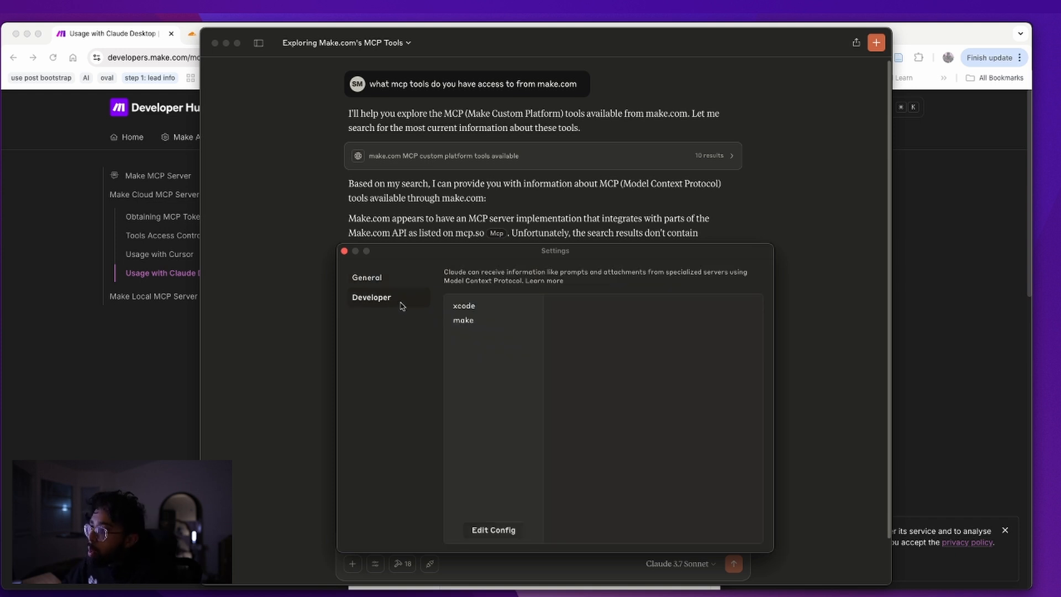
pyautogui.click(463, 320)
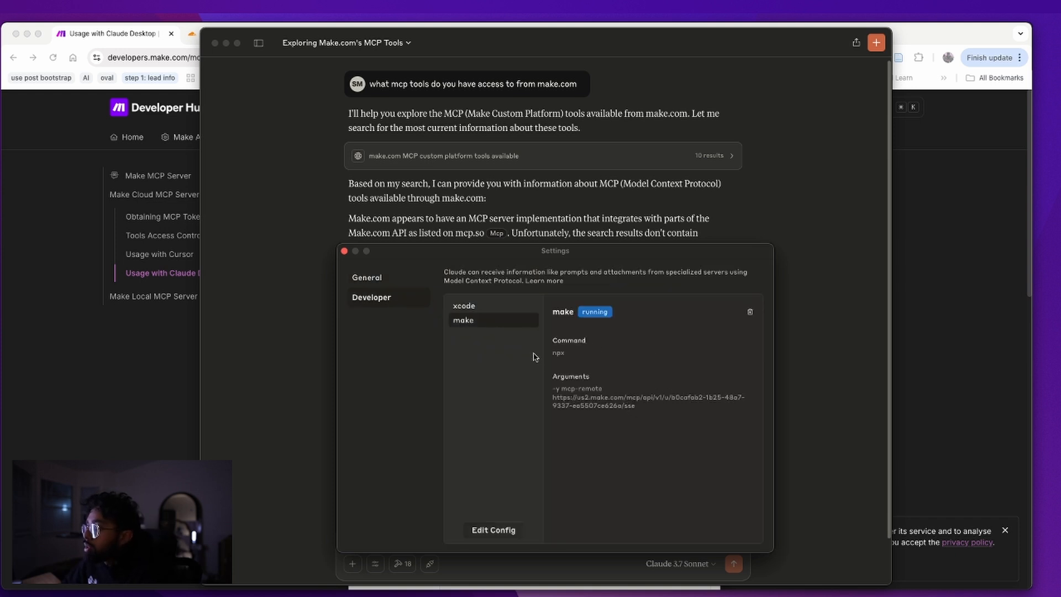
pyautogui.click(521, 307)
pyautogui.click(520, 320)
pyautogui.moveTo(647, 406); pyautogui.dragTo(580, 395)
pyautogui.click(547, 467)
pyautogui.click(500, 530)
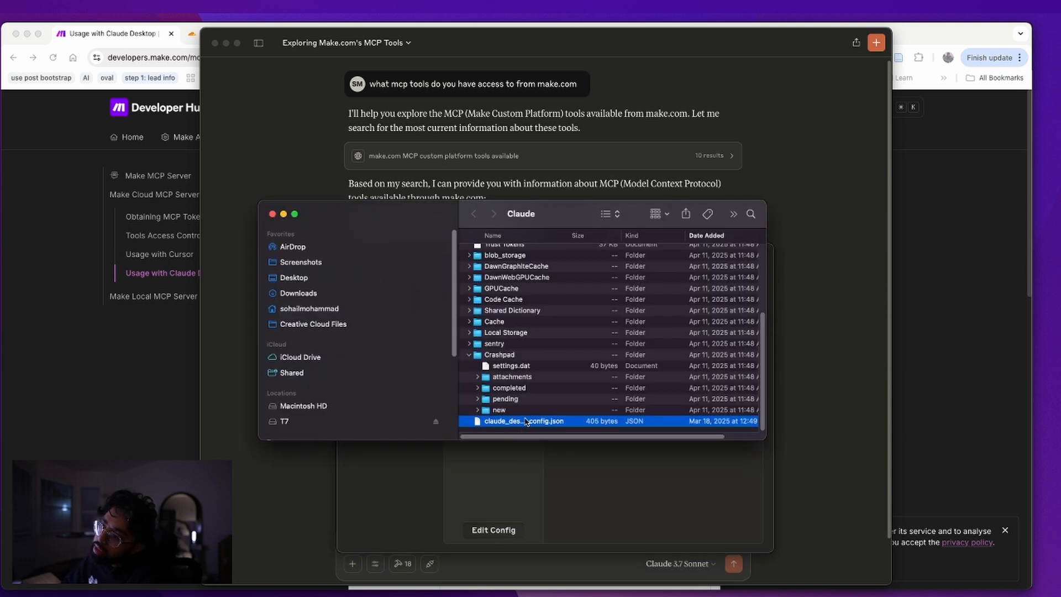
pyautogui.click(272, 214)
pyautogui.moveTo(405, 247); pyautogui.dragTo(359, 160)
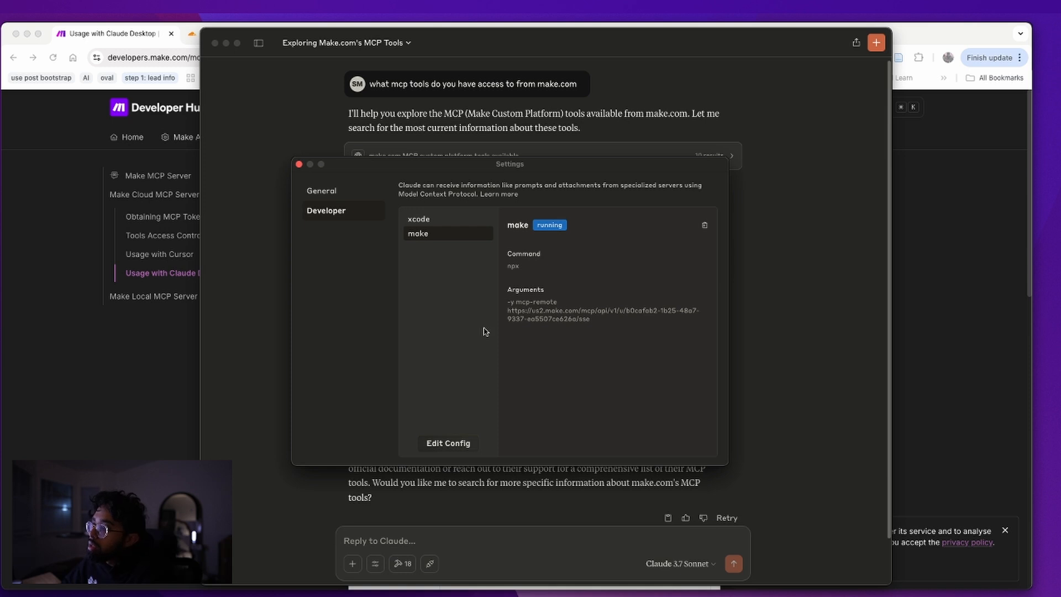
# Launch iTerm2, postpone its update, centre the bash window, and bring Chrome forward
pyautogui.press('super+space')
pyautogui.write('t')
pyautogui.press('Return')
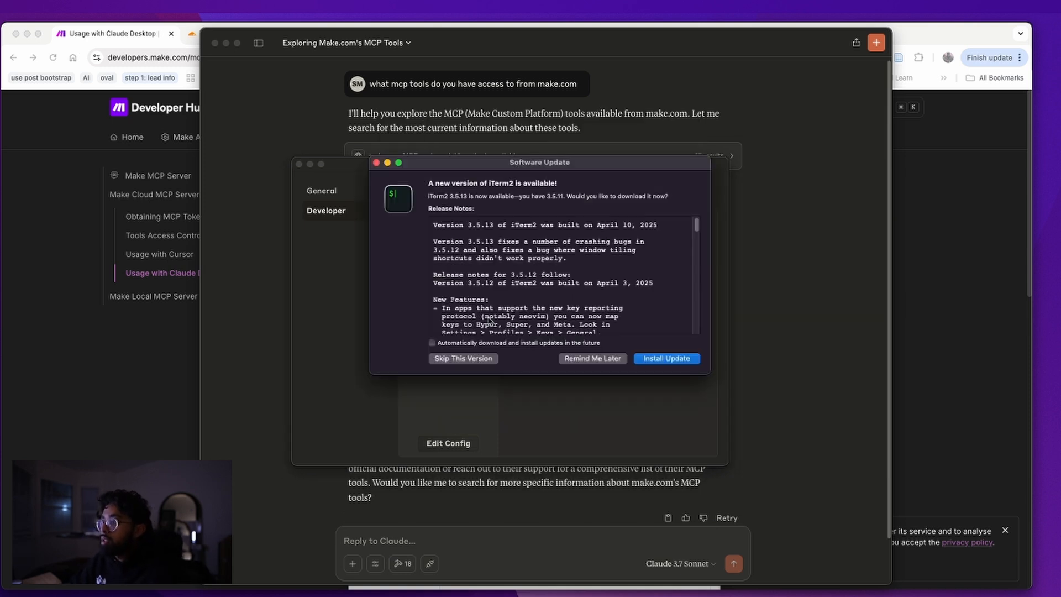
pyautogui.click(589, 359)
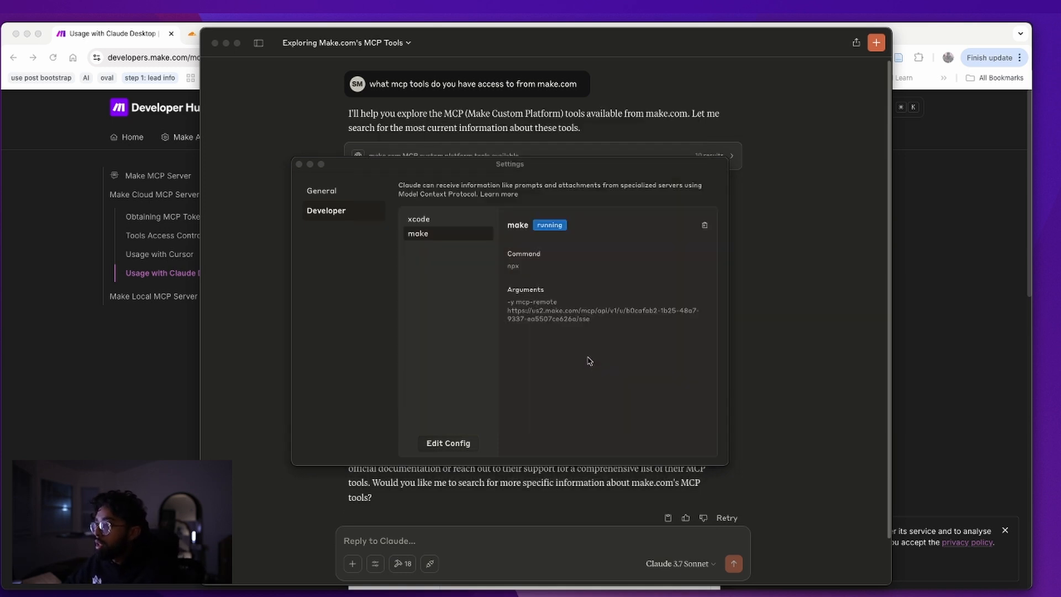
pyautogui.press('super+space')
pyautogui.press('super+space')
pyautogui.press('super+space')
pyautogui.write('ite')
pyautogui.press('Return')
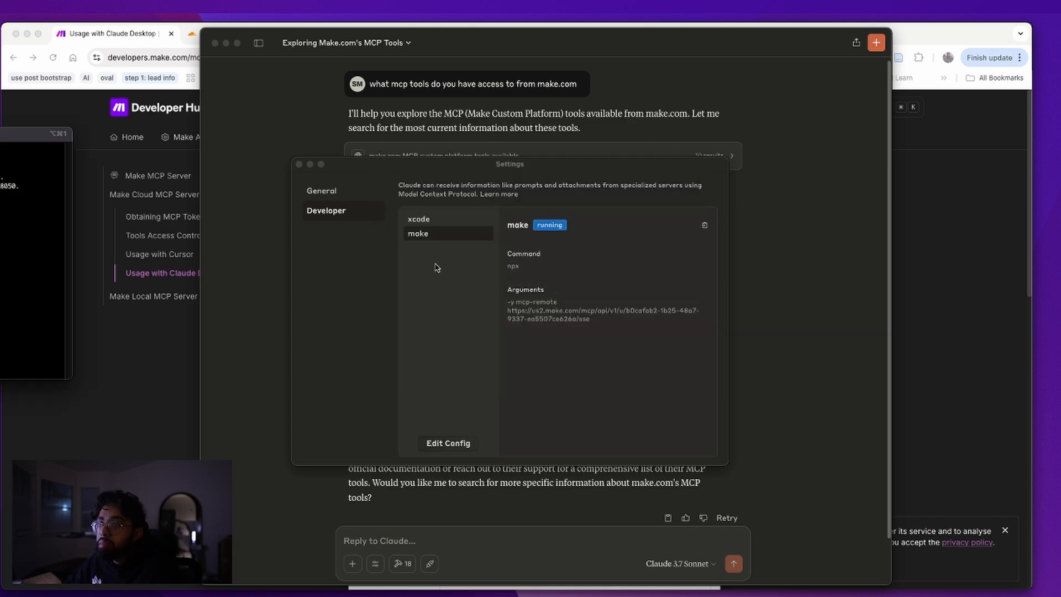
pyautogui.moveTo(0, 138); pyautogui.dragTo(384, 159)
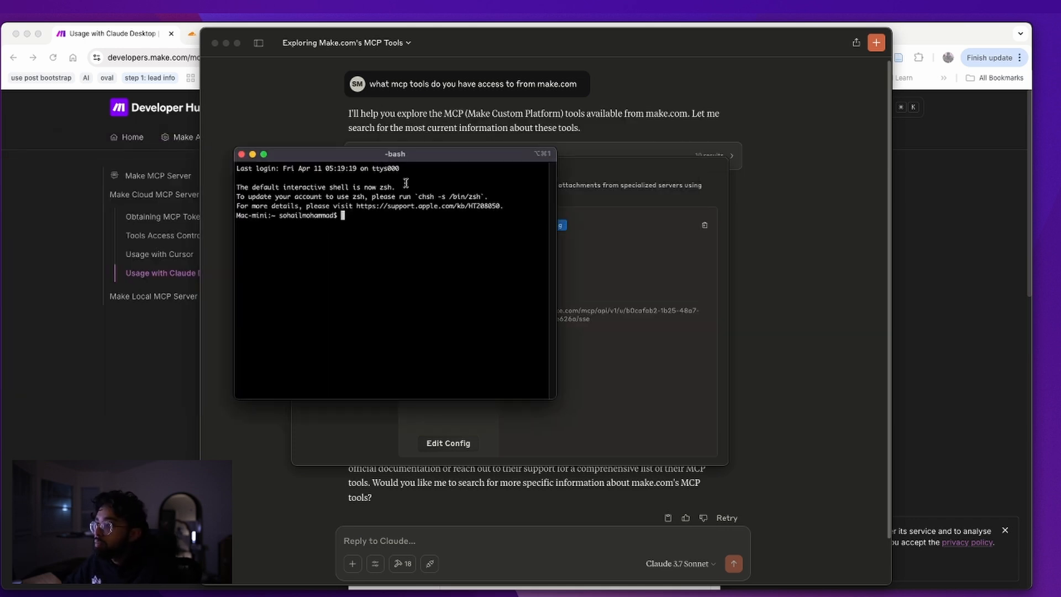
pyautogui.click(81, 304)
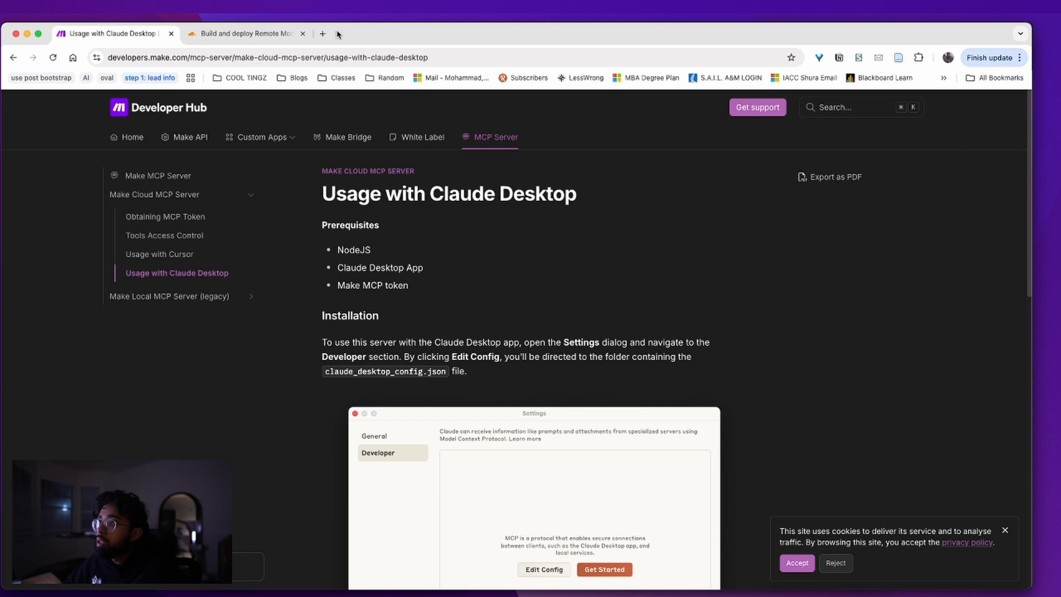
# Google 'obtaining desktop config logs claude' and open the MCP 'For Claude Desktop Users' quickstart
pyautogui.click(326, 34)
pyautogui.write('obtaining ')
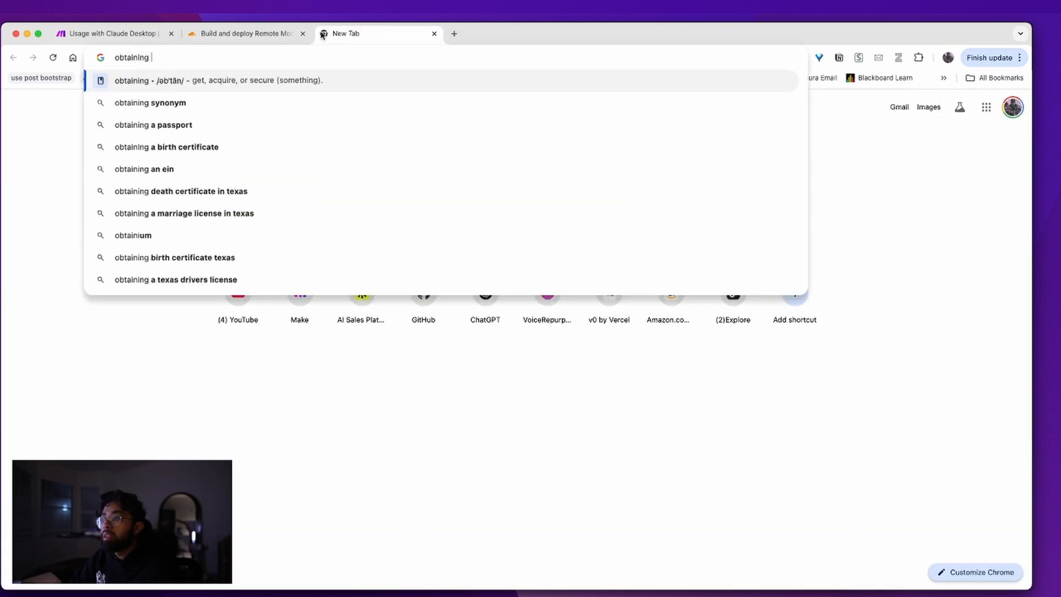
pyautogui.write('desktopc onfig l')
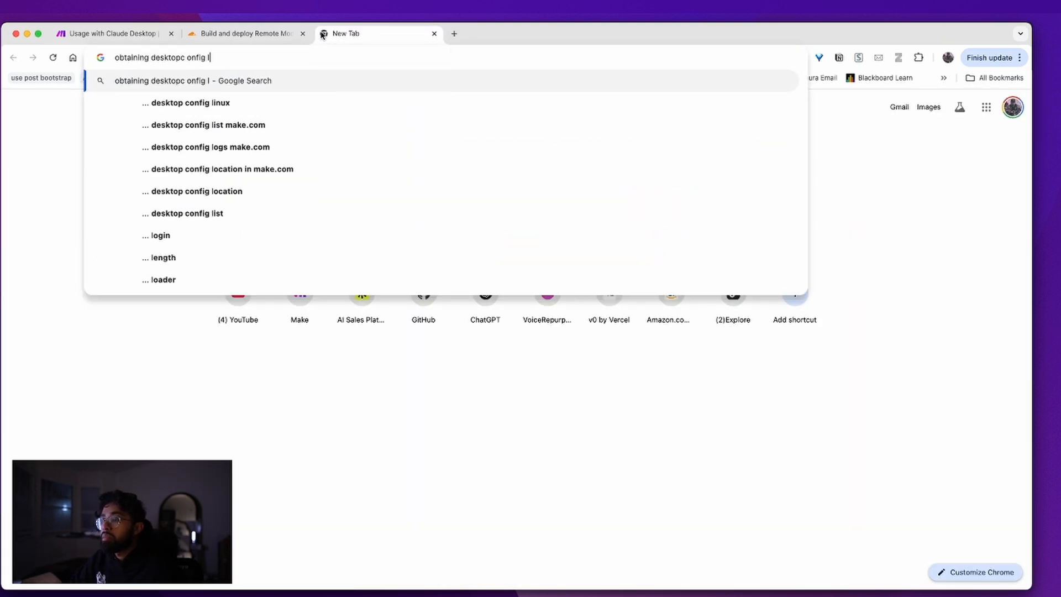
pyautogui.press('BackSpace')
pyautogui.press('BackSpace')
pyautogui.press('BackSpace')
pyautogui.press('BackSpace')
pyautogui.press('BackSpace')
pyautogui.press('BackSpace')
pyautogui.press('BackSpace')
pyautogui.write('config')
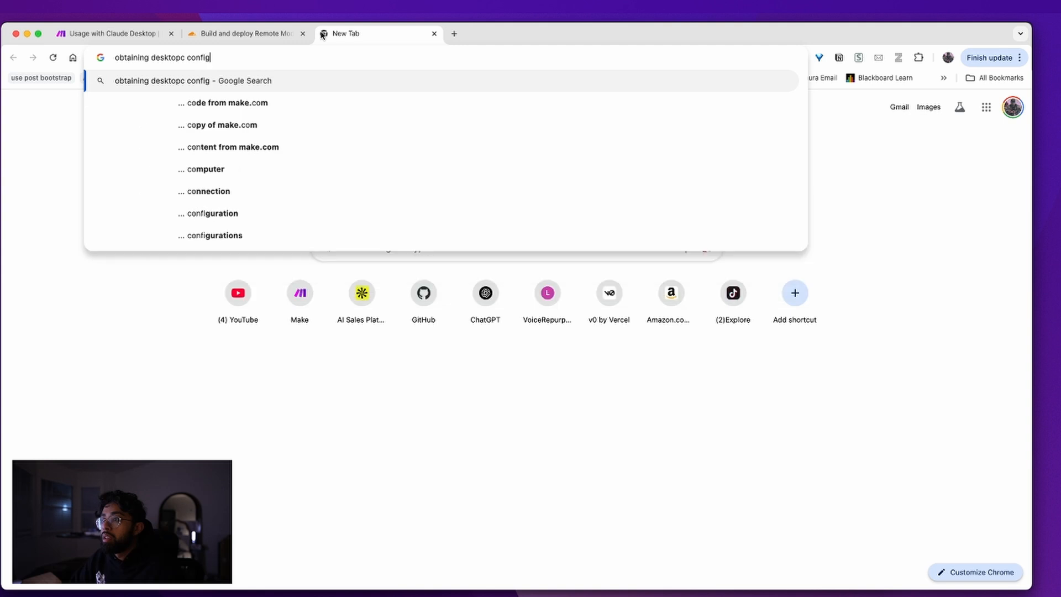
pyautogui.write(' logs claude')
pyautogui.press('Return')
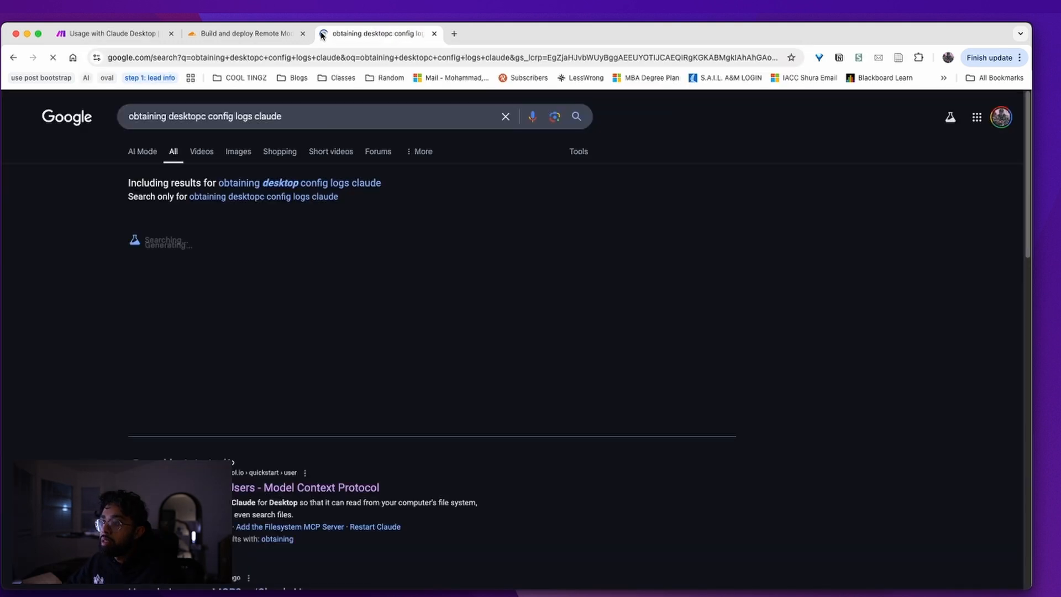
pyautogui.click(246, 482)
pyautogui.scroll(-10, 414, 338)
pyautogui.scroll(-15, 417, 341)
pyautogui.scroll(4, 415, 348)
# Scroll the quickstart down to Troubleshooting, selecting the macOS Terminal instruction along the way
pyautogui.scroll(-4, 414, 351)
pyautogui.tripleClick(495, 388)
pyautogui.scroll(-15, 476, 376)
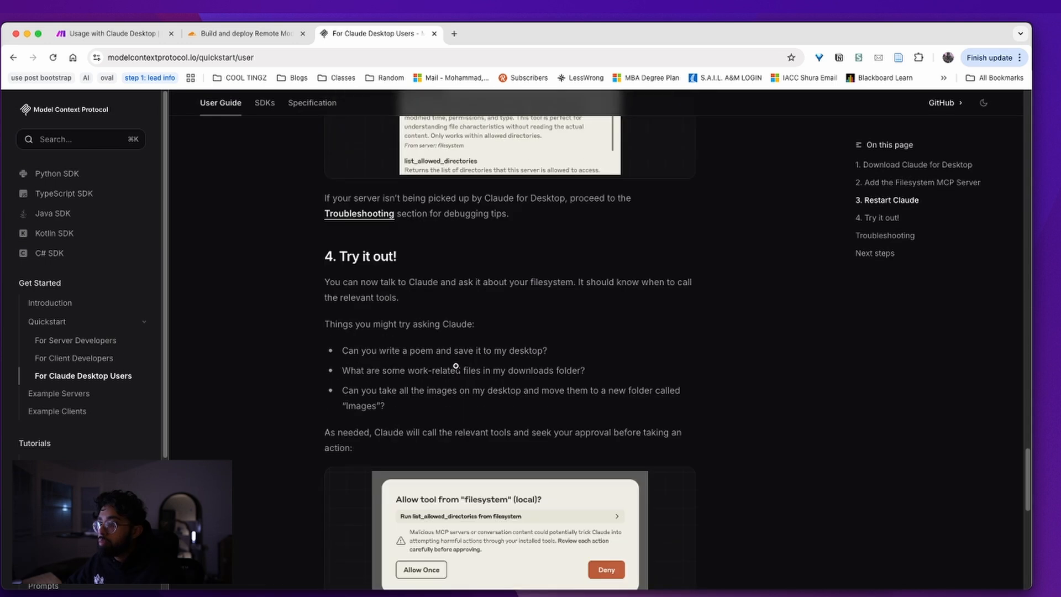
pyautogui.scroll(9, 455, 365)
pyautogui.scroll(-6, 458, 370)
pyautogui.scroll(4, 467, 382)
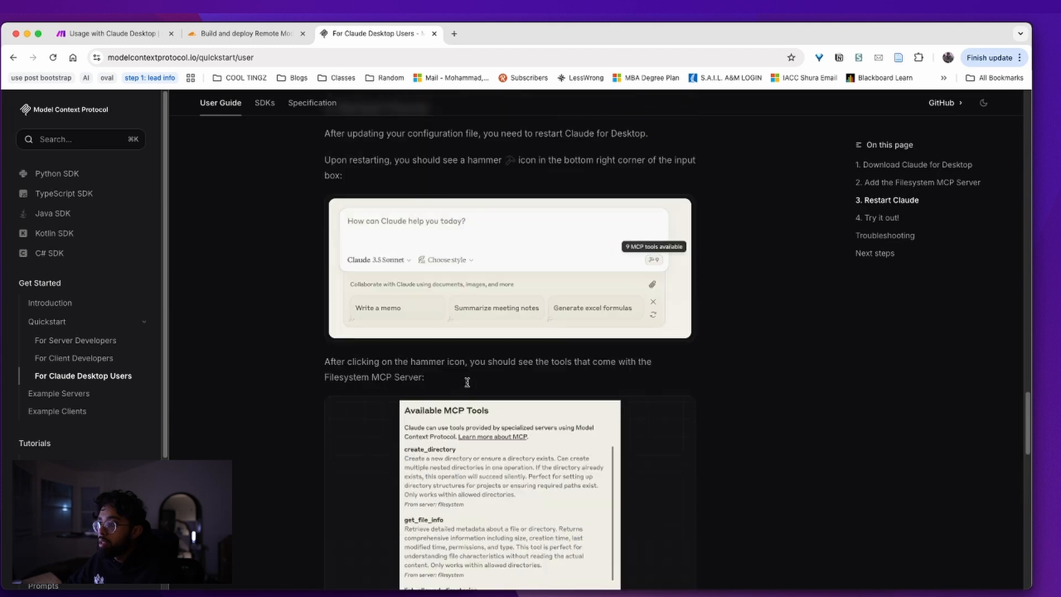
pyautogui.scroll(7, 467, 382)
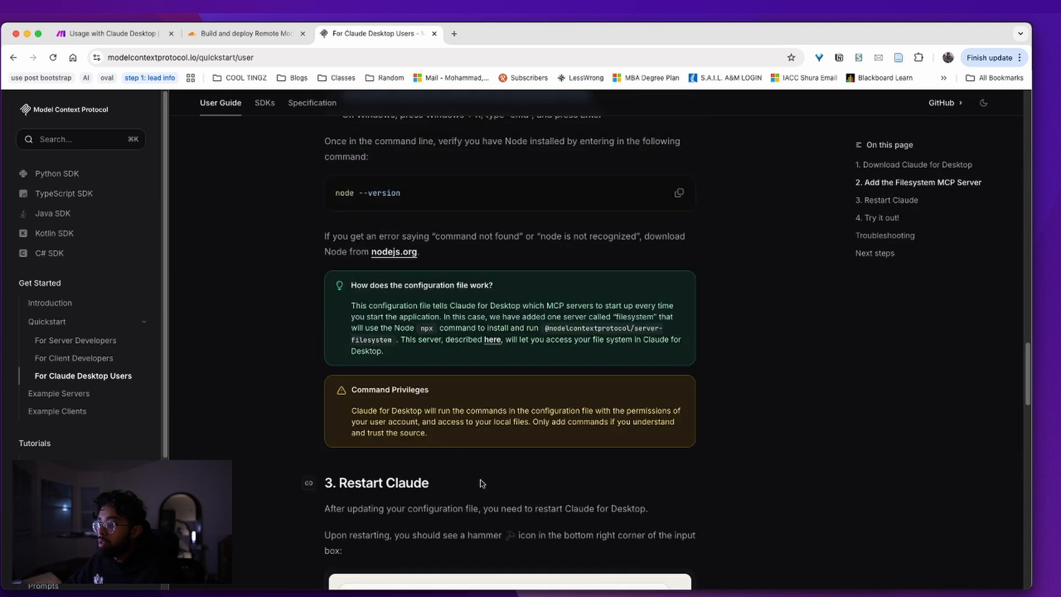
pyautogui.scroll(-15, 460, 456)
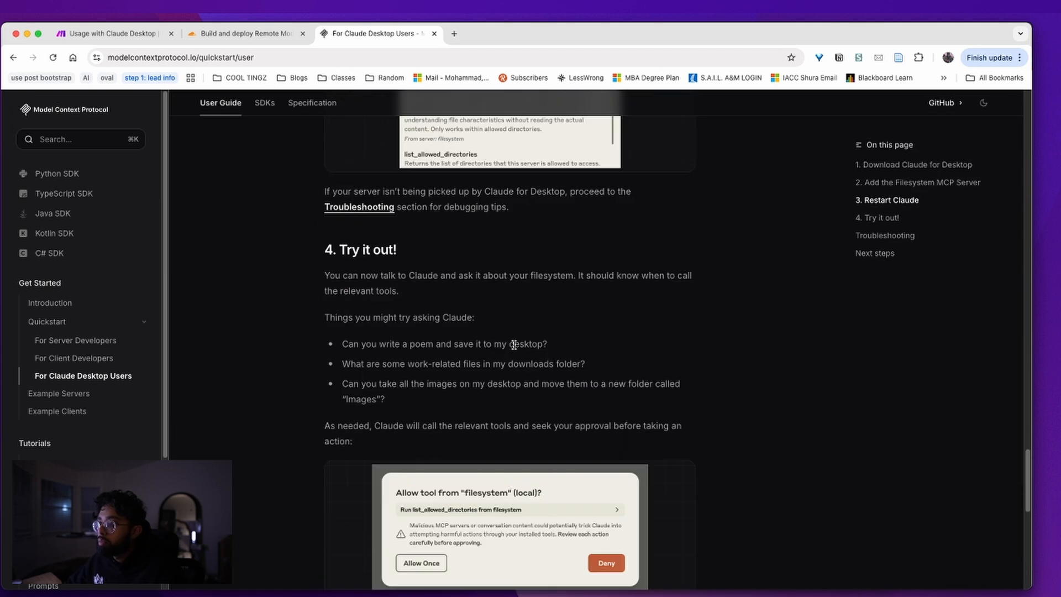
pyautogui.scroll(-5, 514, 345)
# Expand 'Getting logs from Claude for Desktop' and select the 'tail -n 20 -f ~/Library/Logs/Claude/mcp*.log' command
pyautogui.click(414, 399)
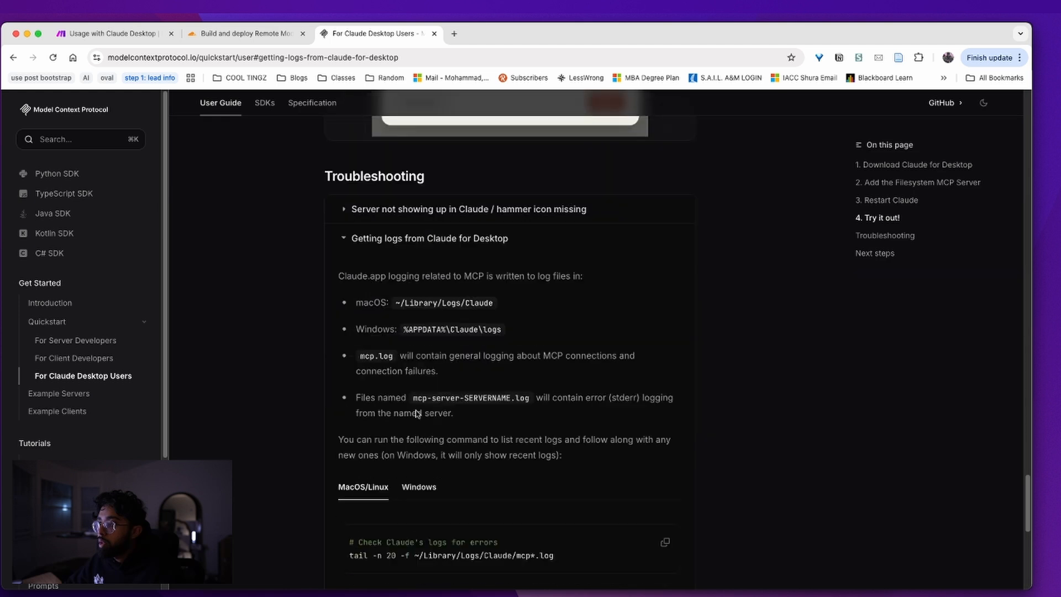
pyautogui.doubleClick(422, 303)
pyautogui.click(478, 305)
pyautogui.scroll(-3, 480, 427)
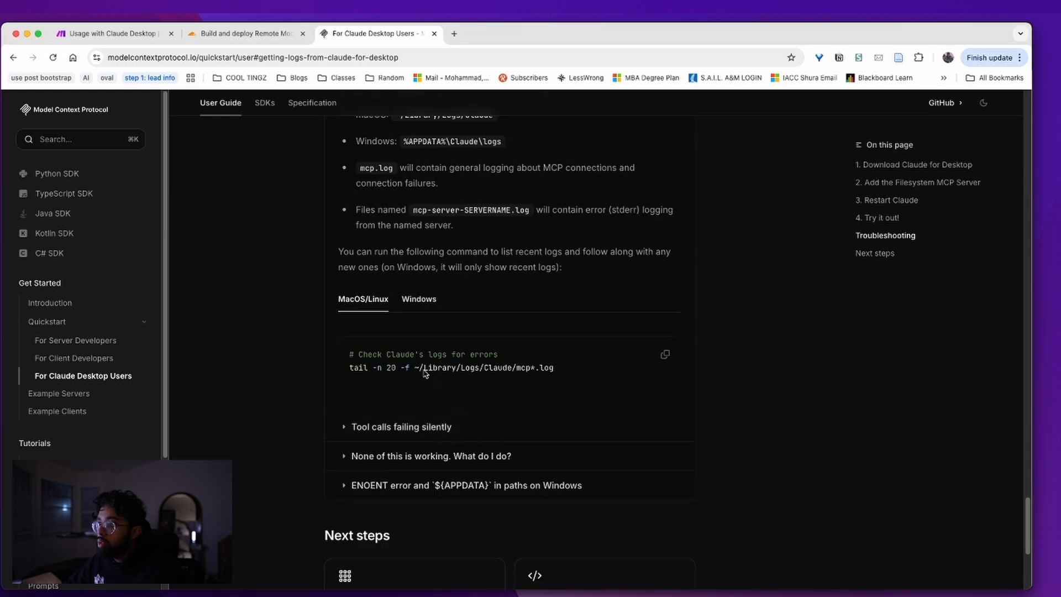
pyautogui.tripleClick(473, 375)
pyautogui.press('super+c')
# Run the pasted tail command in bash to follow Claude's MCP log files
pyautogui.press('super+Tab')
pyautogui.press('super+Tab')
pyautogui.press('super+Tab')
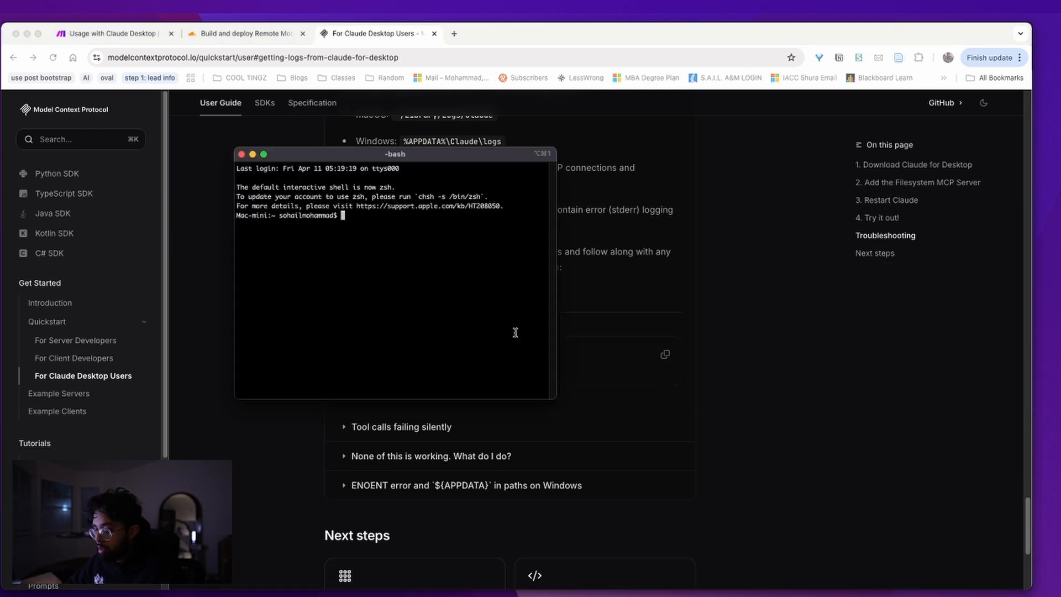
pyautogui.press('super+v')
pyautogui.press('Return')
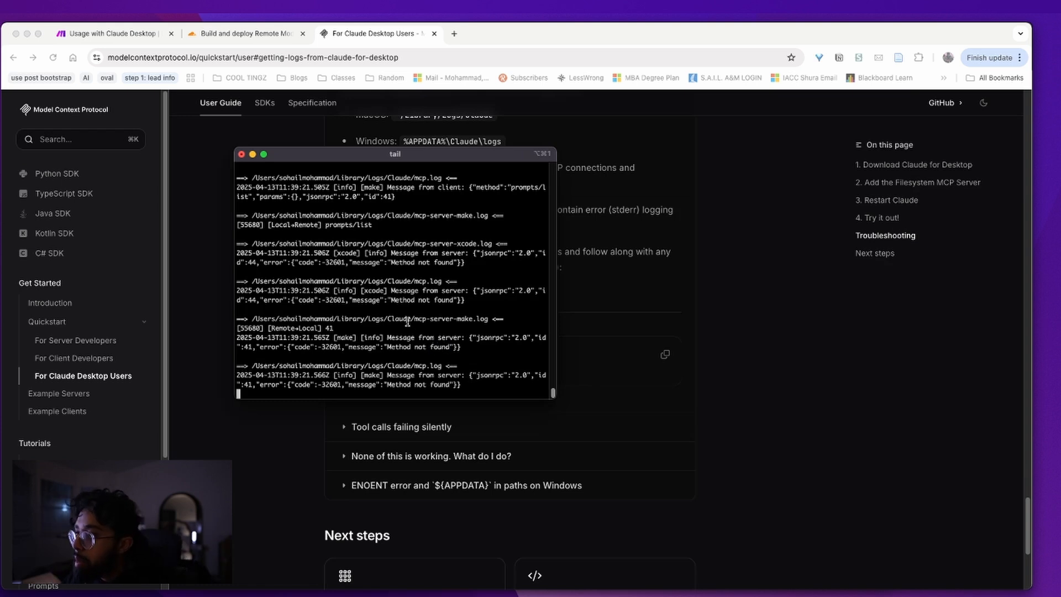
pyautogui.scroll(5, 441, 346)
pyautogui.scroll(4, 447, 342)
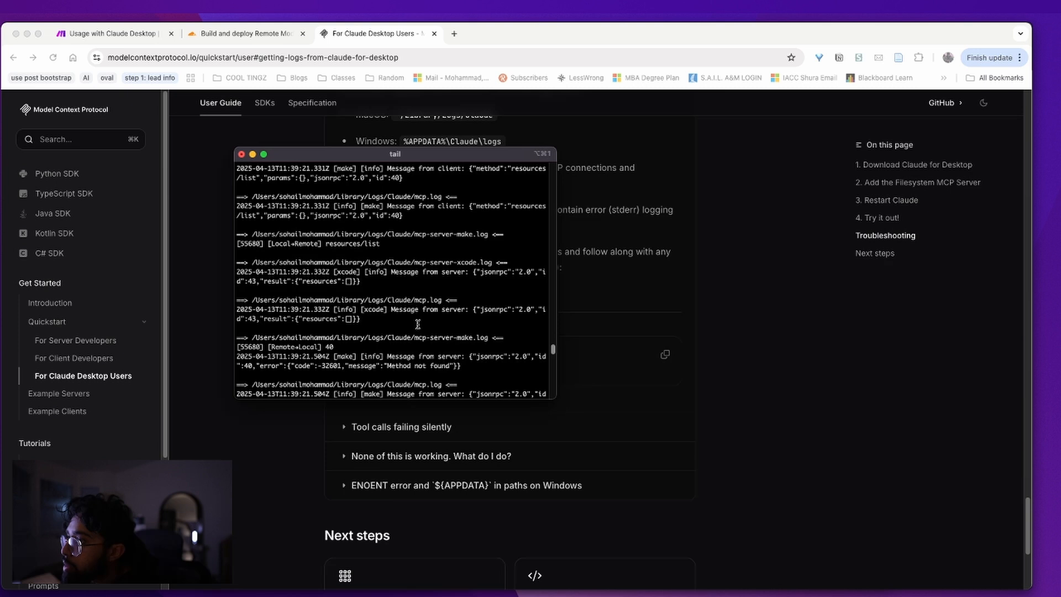
# Scroll back through the log output to find the 'Cannot find module' error line
pyautogui.moveTo(275, 244); pyautogui.dragTo(441, 247)
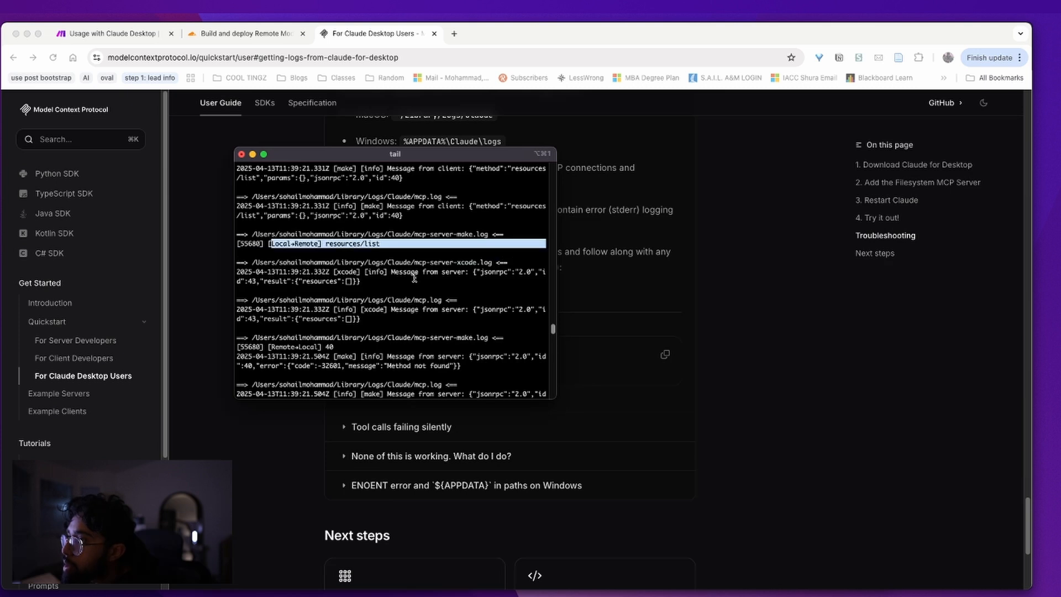
pyautogui.tripleClick(448, 234)
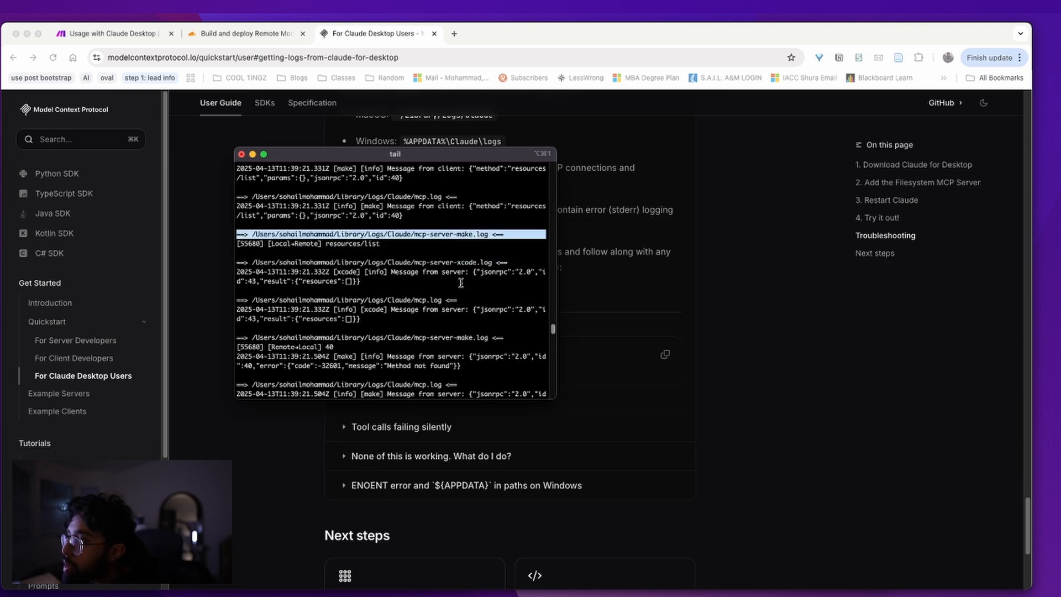
pyautogui.scroll(4, 461, 283)
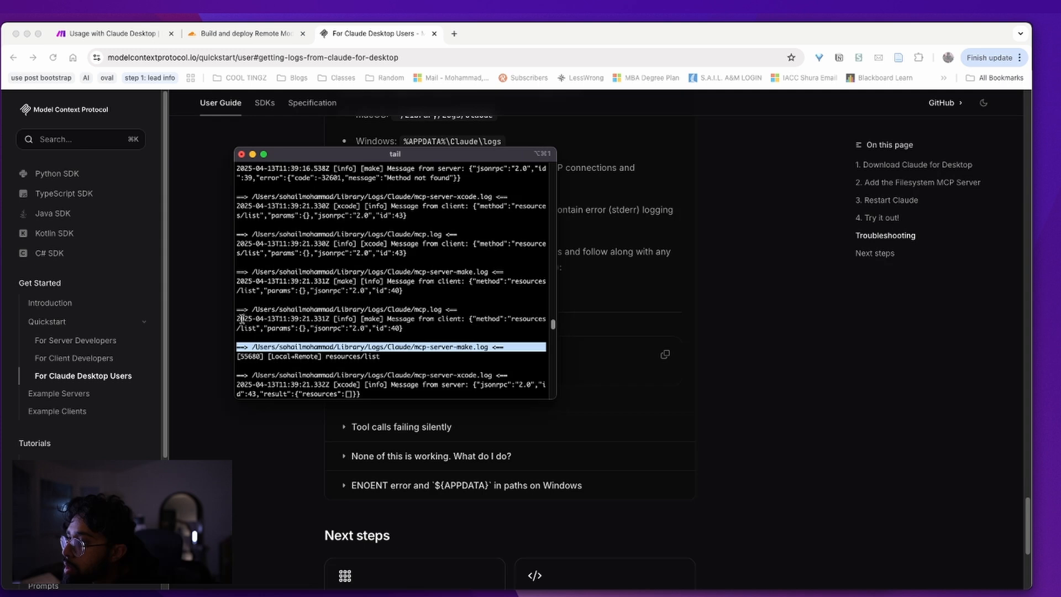
pyautogui.moveTo(253, 319); pyautogui.dragTo(273, 319)
pyautogui.click(325, 324)
pyautogui.scroll(6, 428, 335)
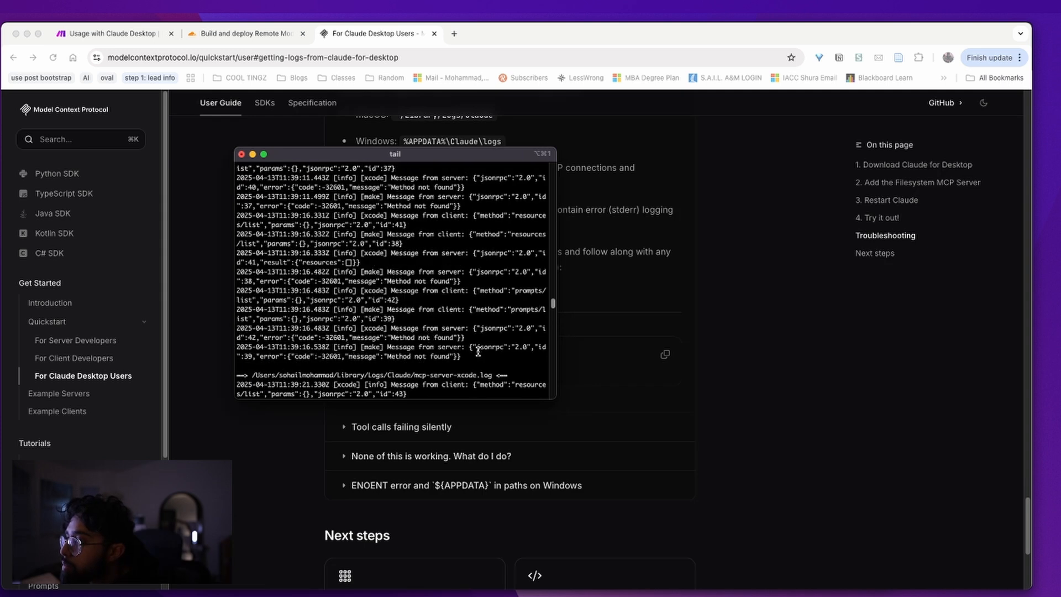
pyautogui.scroll(10, 476, 352)
pyautogui.scroll(3, 477, 349)
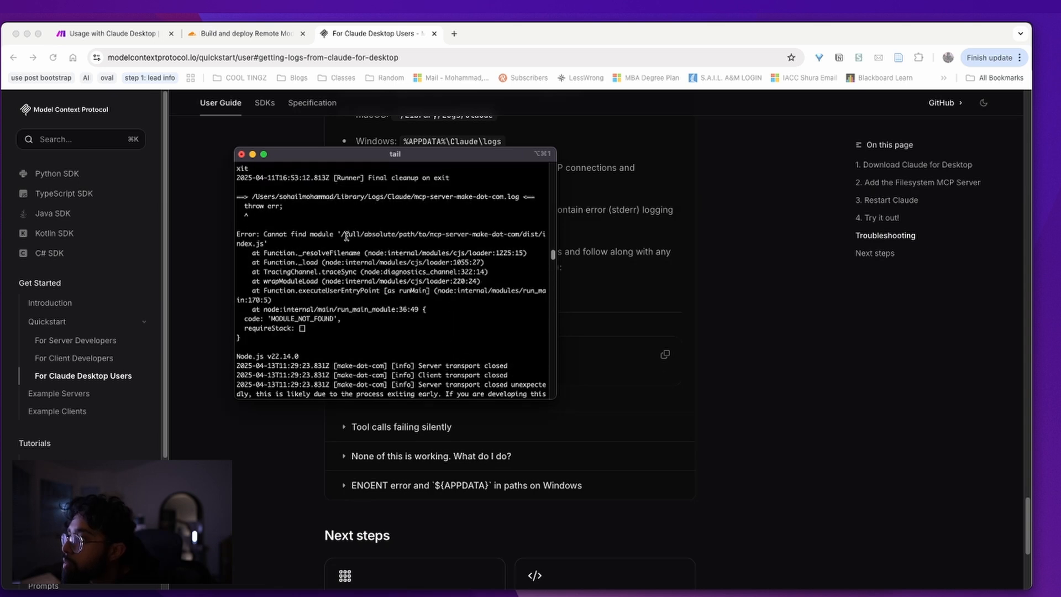
pyautogui.tripleClick(474, 234)
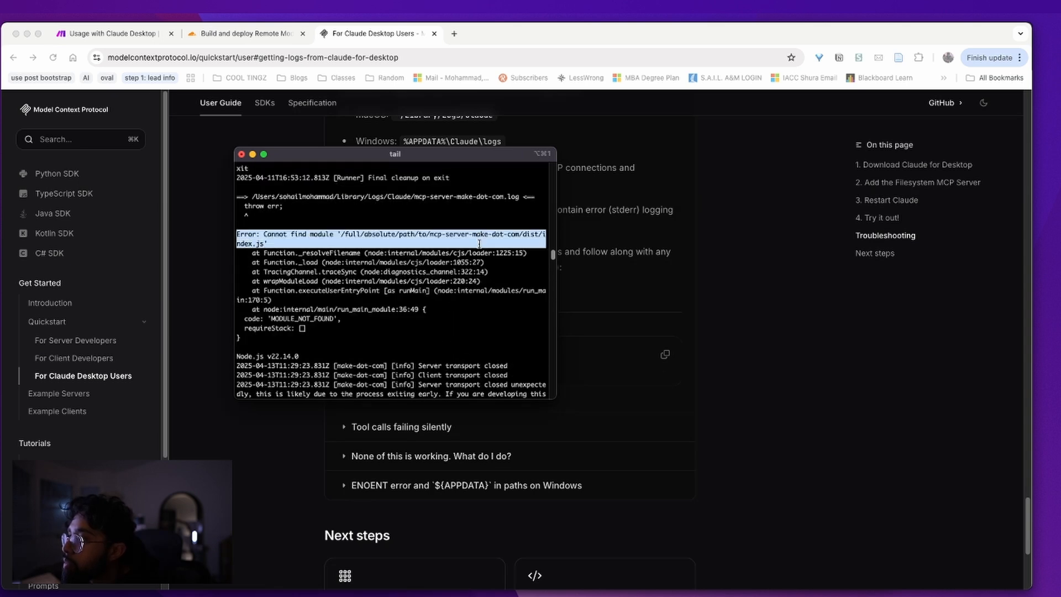
pyautogui.click(479, 244)
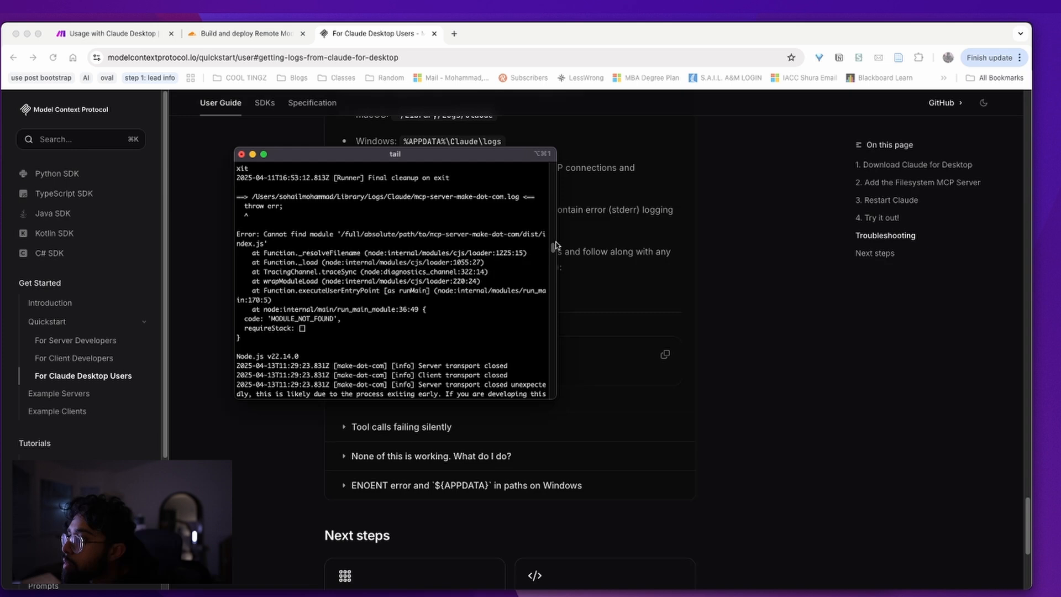
# Widen the terminal so log lines fit, and locate the mcp-server-make-dot-com.log header
pyautogui.moveTo(557, 242); pyautogui.dragTo(769, 244)
pyautogui.moveTo(507, 154); pyautogui.dragTo(480, 152)
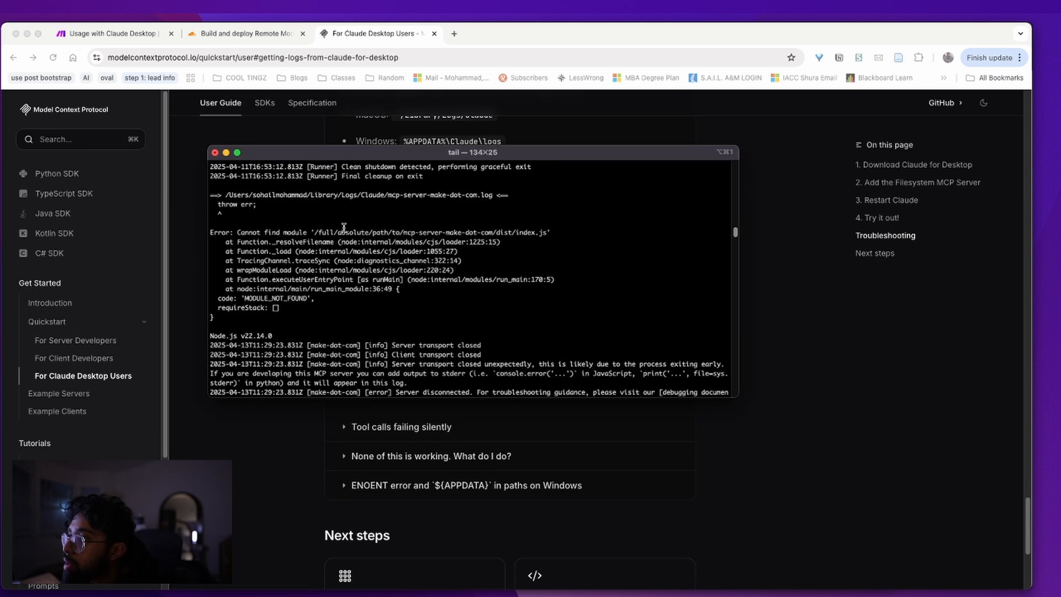
pyautogui.moveTo(232, 173); pyautogui.dragTo(306, 176)
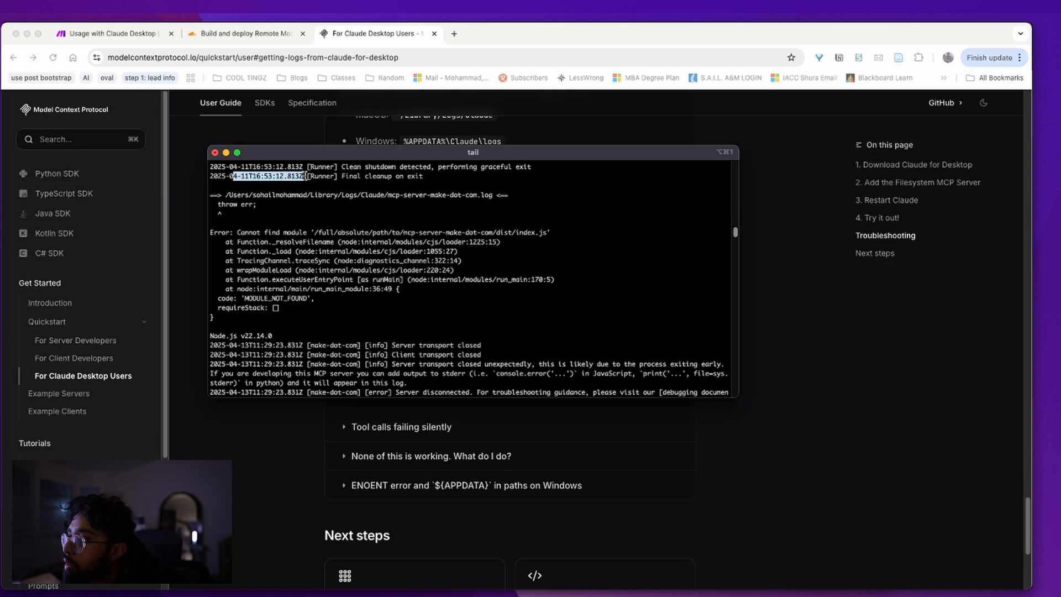
pyautogui.scroll(3, 276, 326)
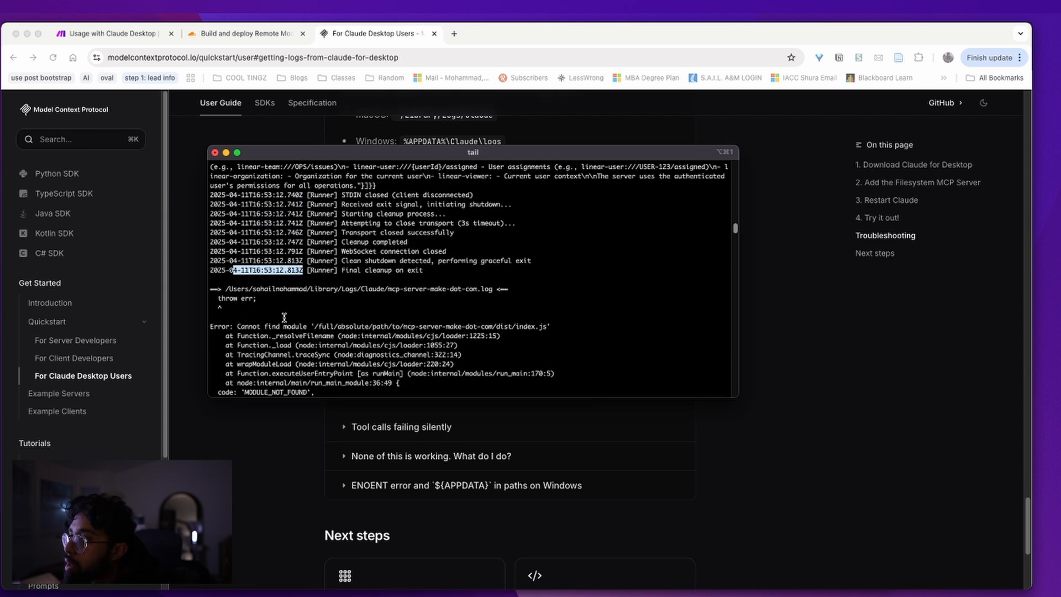
pyautogui.tripleClick(256, 292)
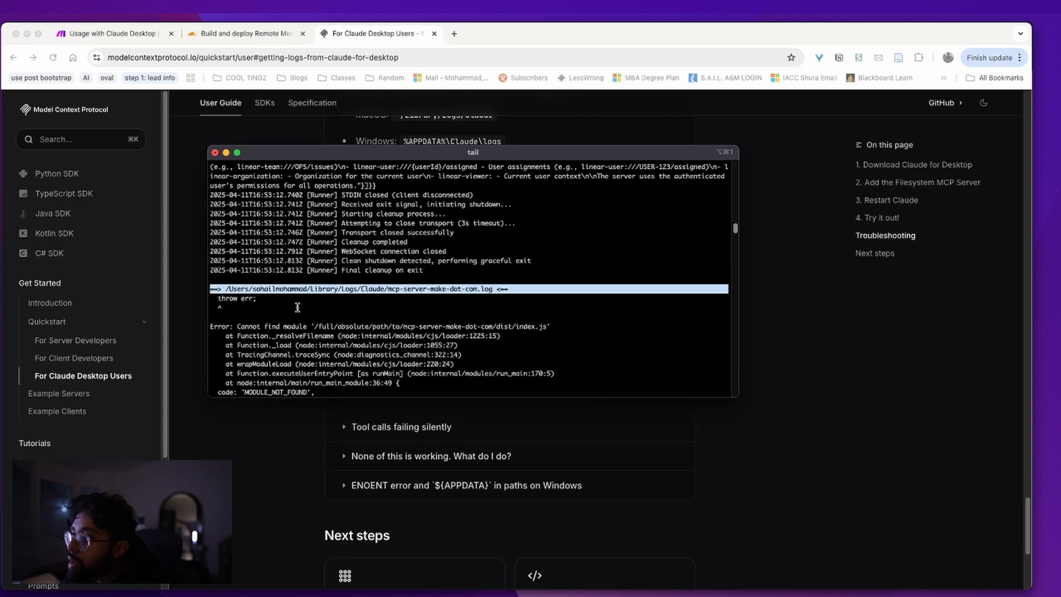
pyautogui.scroll(-2, 297, 307)
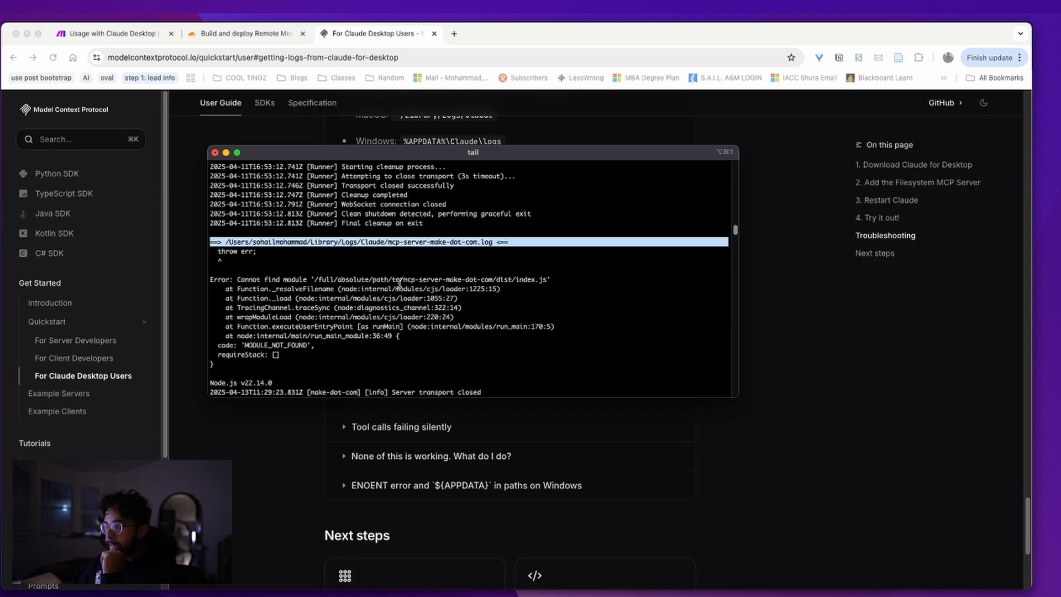
pyautogui.hotkey('ctrl', 'Up')
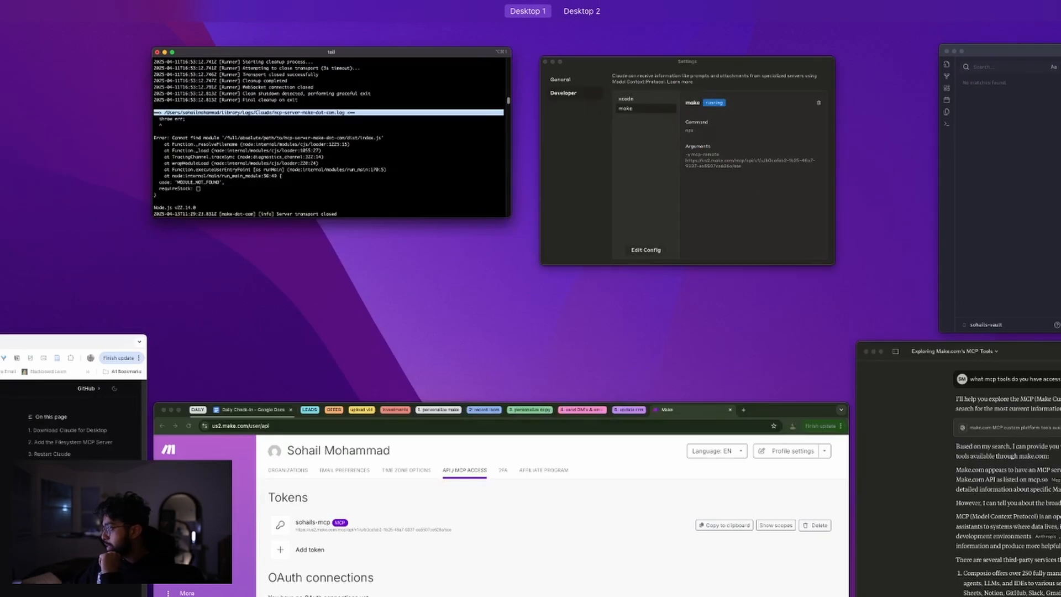
# Bring the config editor forward and send the line-10 'Colon expected' error to AI chat
pyautogui.hotkey('ctrl', 'Up')
pyautogui.moveTo(1060, 127); pyautogui.dragTo(402, 112)
pyautogui.click(374, 276)
pyautogui.click(378, 239)
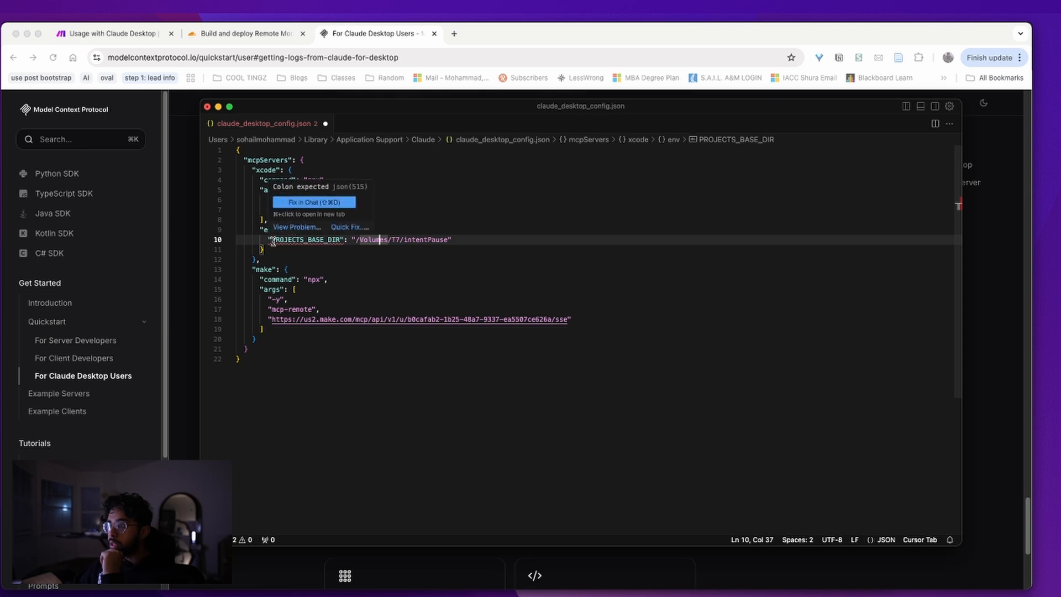
pyautogui.click(293, 204)
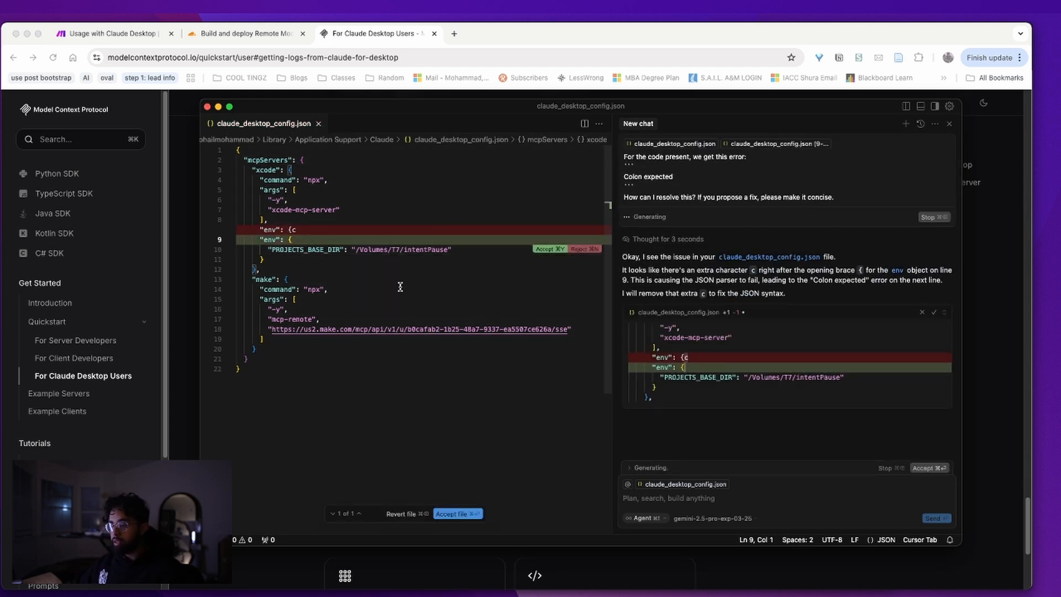
# Accept the AI fix that removes the stray 'c' after the env brace on line 9
pyautogui.press('super+z')
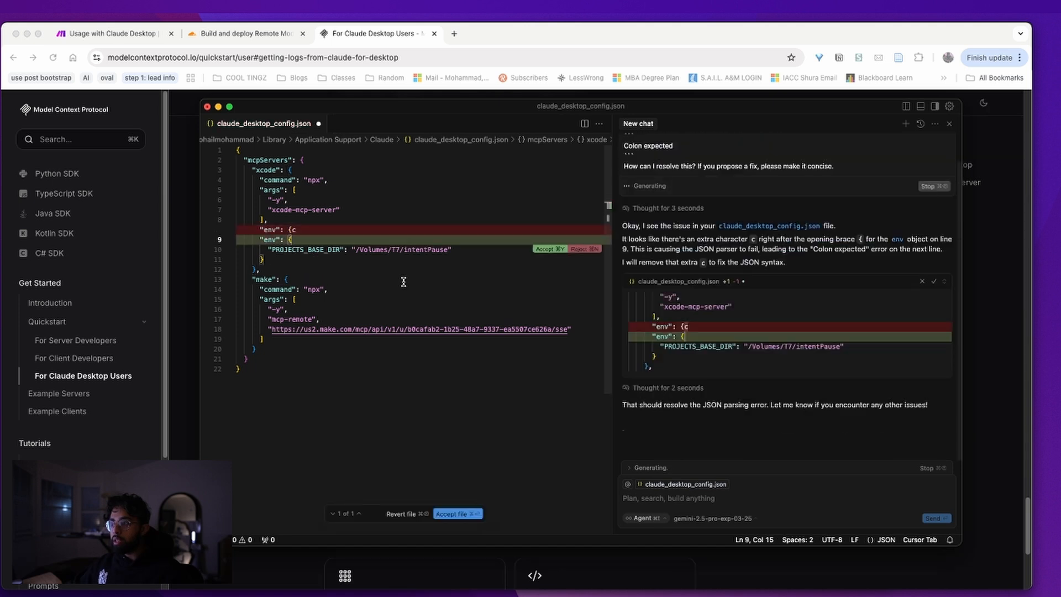
pyautogui.press('super+z')
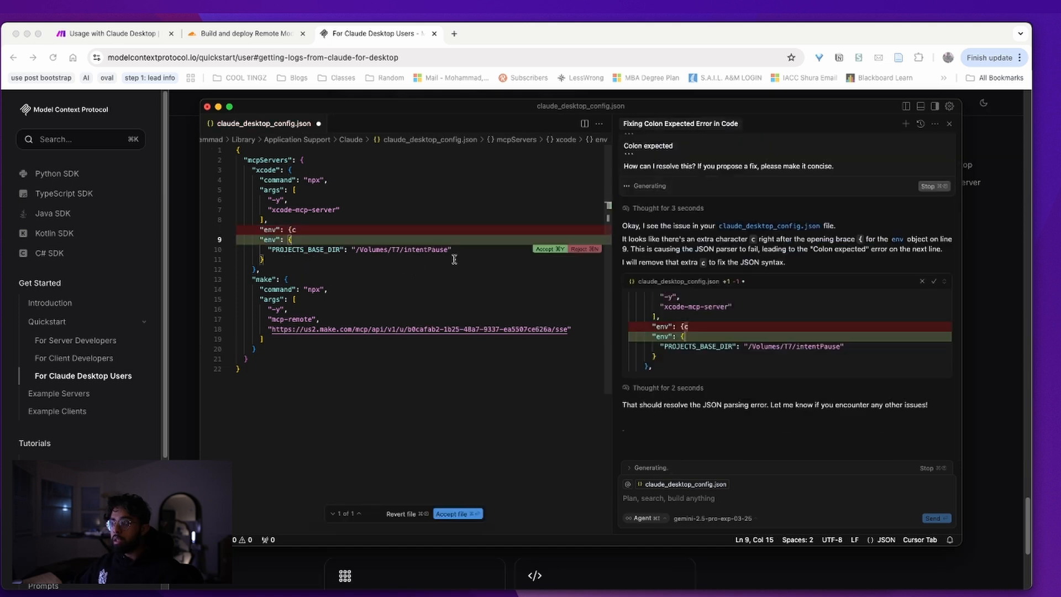
pyautogui.click(950, 123)
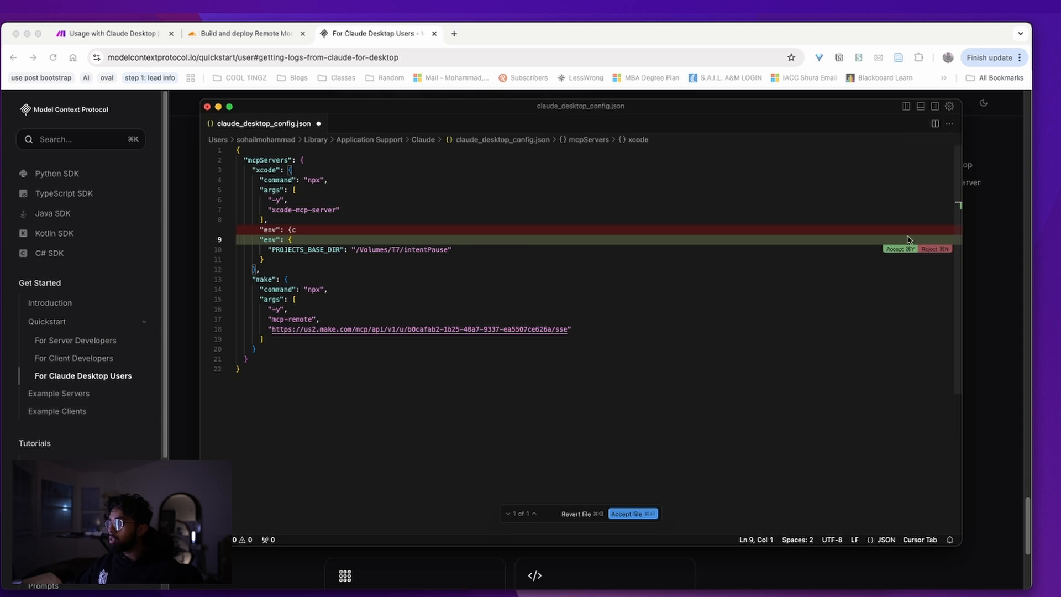
pyautogui.click(929, 249)
pyautogui.click(505, 376)
pyautogui.press('super+y')
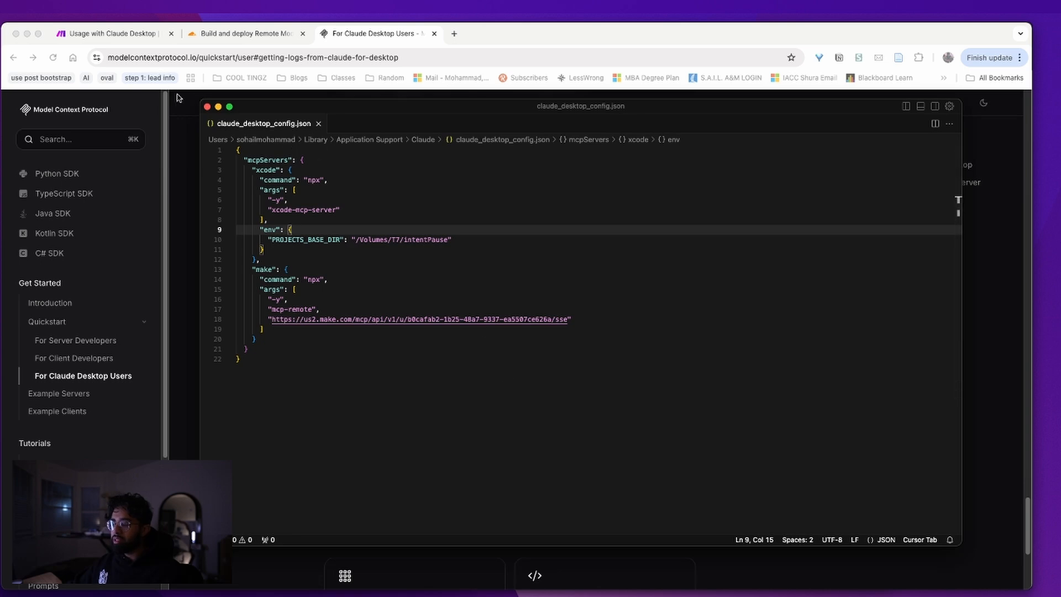
# Quit Claude Desktop and relaunch it from the launcher by typing 'cl'
pyautogui.moveTo(252, 107); pyautogui.dragTo(1060, 169)
pyautogui.click(444, 268)
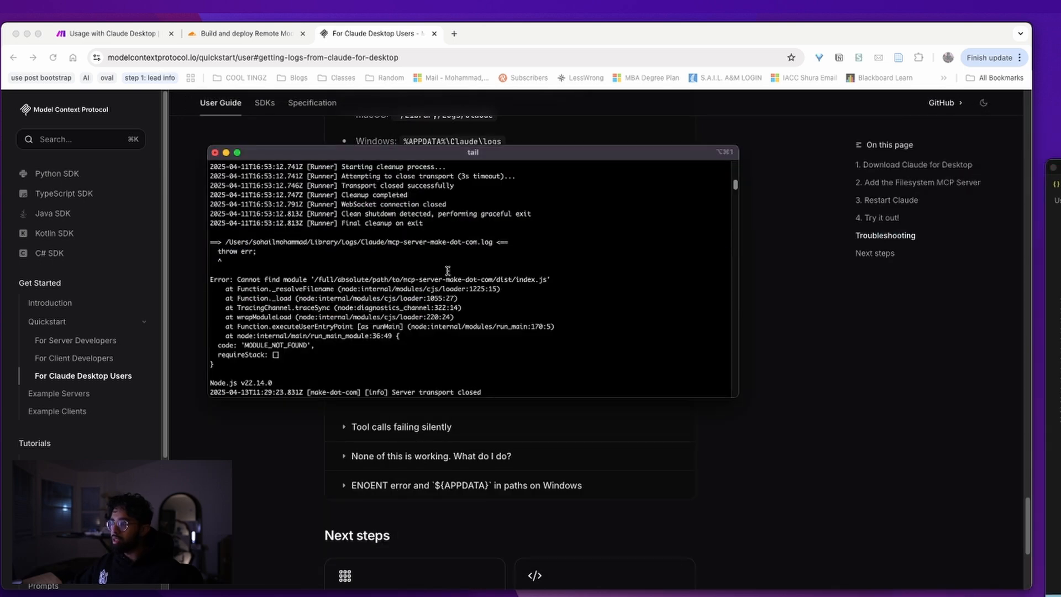
pyautogui.hotkey('ctrl', 'Up')
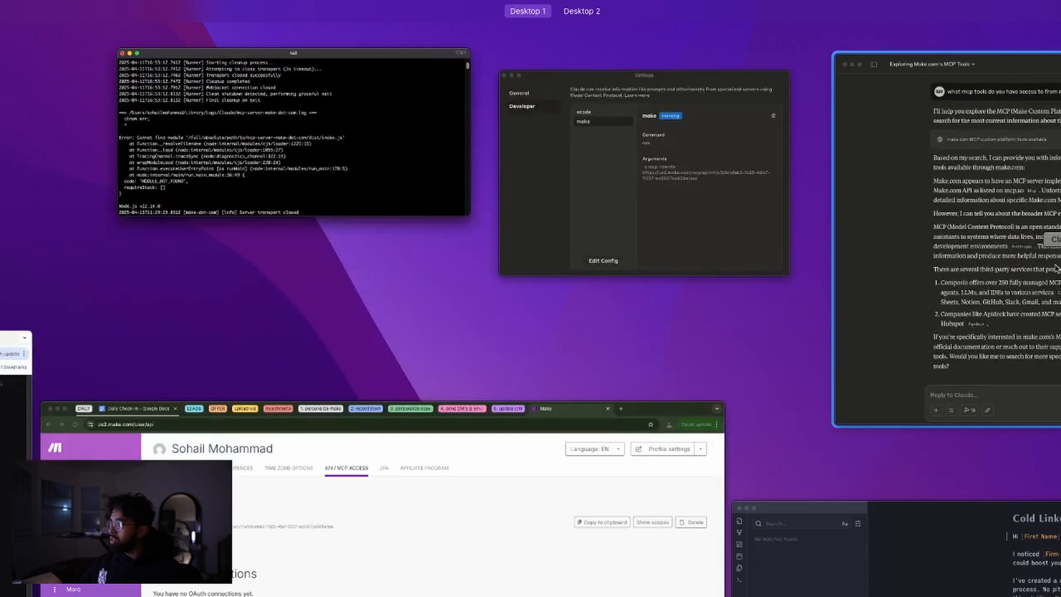
pyautogui.click(945, 237)
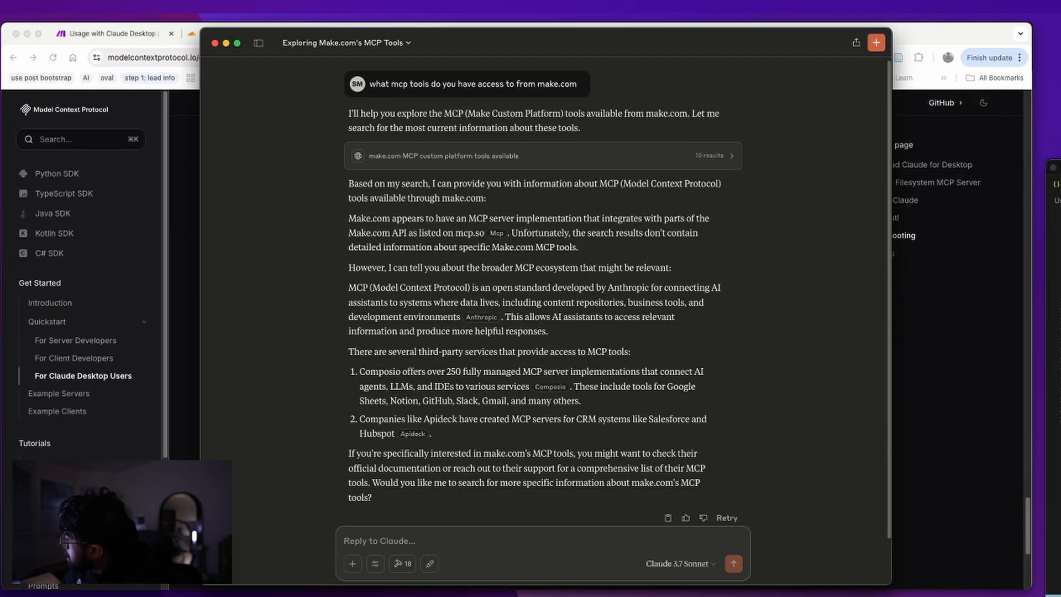
pyautogui.press('super+q')
pyautogui.hotkey('alt', 'space')
pyautogui.write('cl')
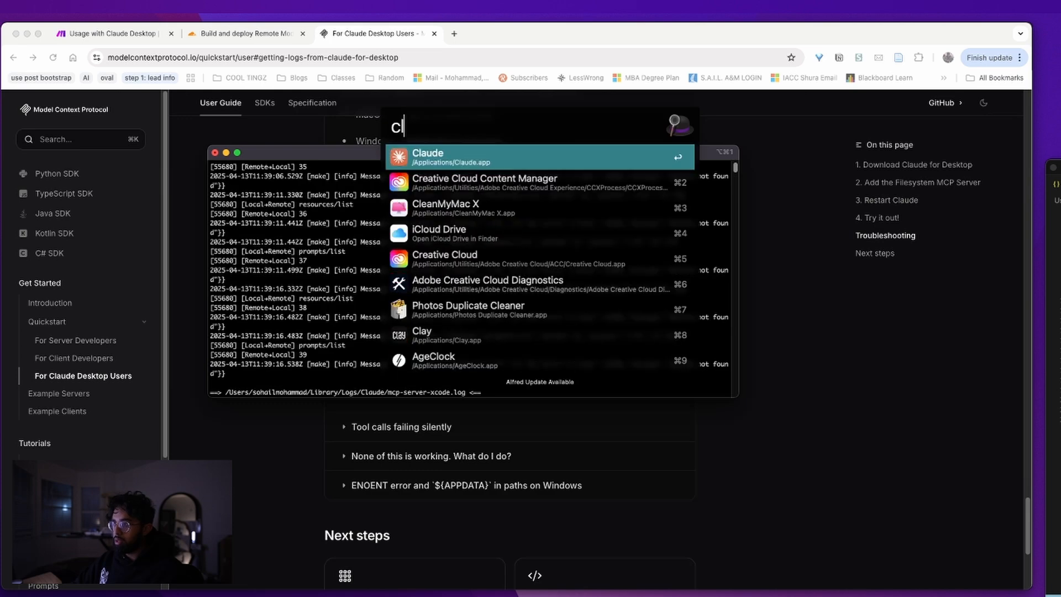
pyautogui.press('Return')
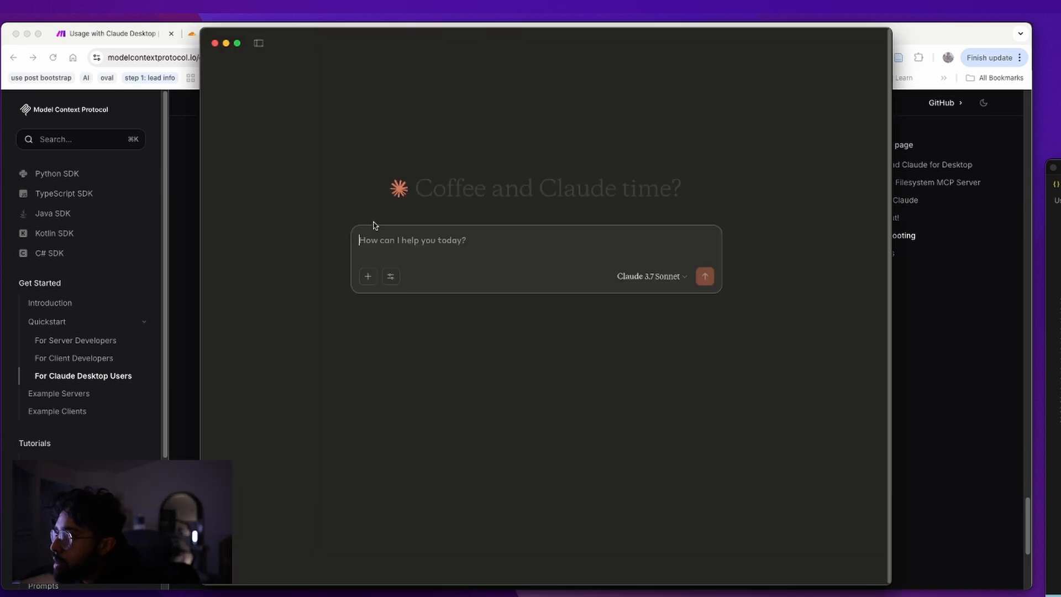
# Check the tailed MCP logs for fresh server messages, then return to the Claude window
pyautogui.hotkey('ctrl', 'Up')
pyautogui.click(453, 172)
pyautogui.scroll(-20, 414, 286)
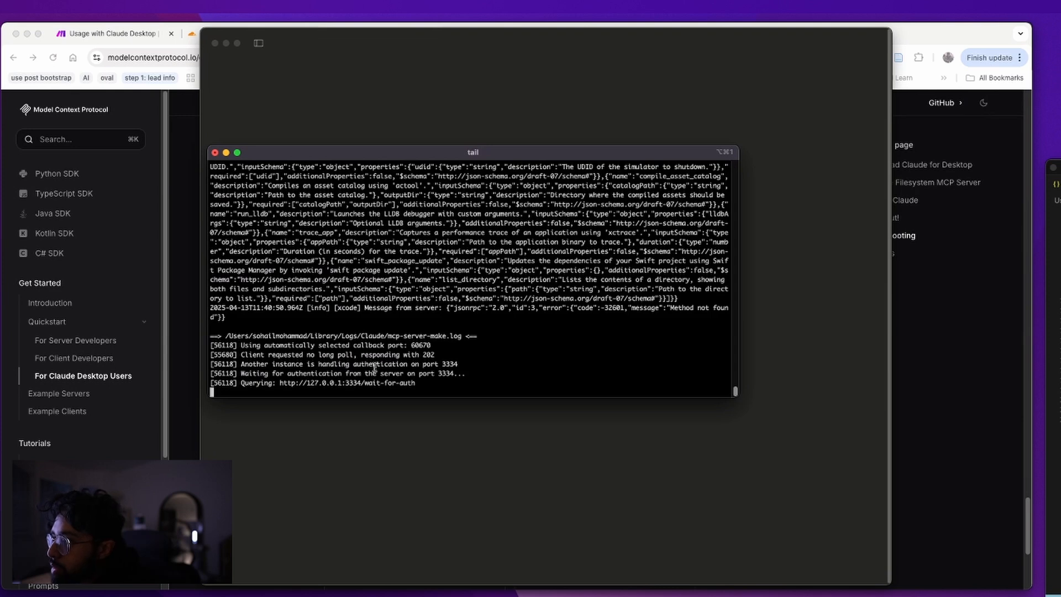
pyautogui.scroll(1, 381, 368)
pyautogui.scroll(-1, 380, 367)
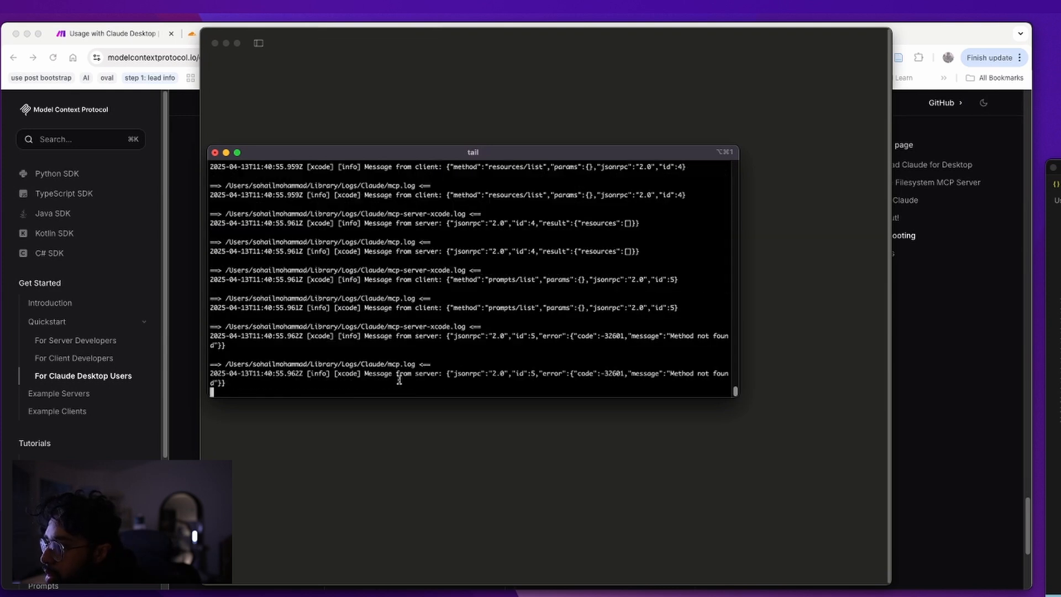
pyautogui.scroll(1, 447, 377)
pyautogui.scroll(-1, 447, 377)
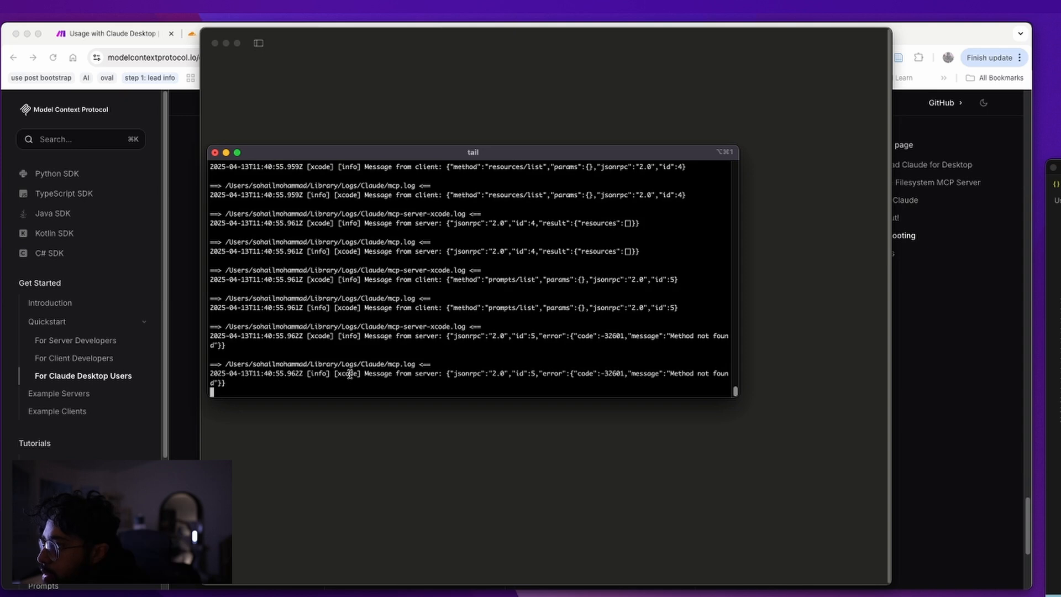
pyautogui.hotkey('ctrl', 'Up')
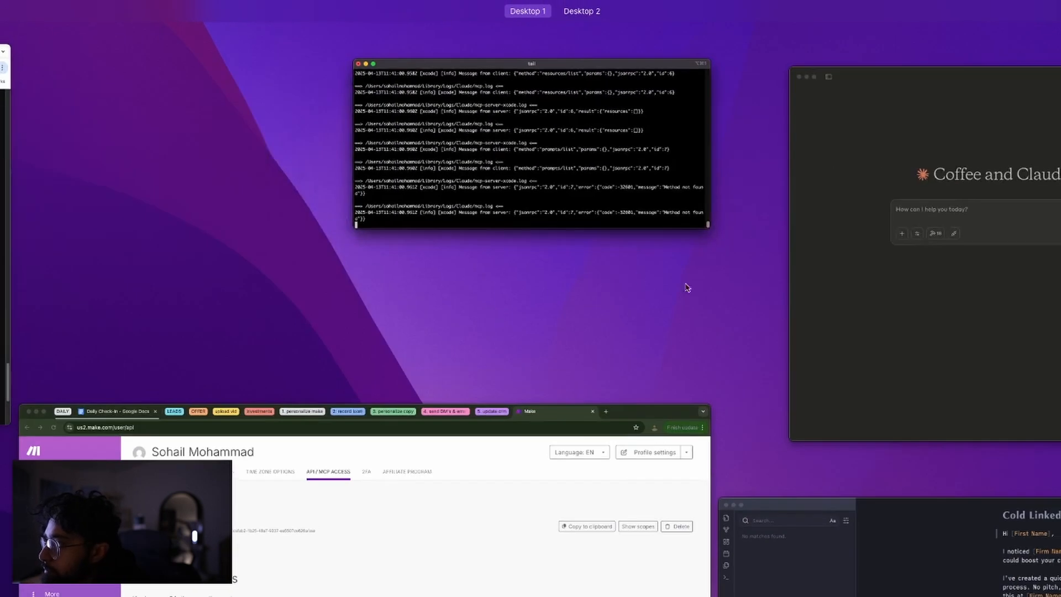
pyautogui.click(851, 283)
# Ask Claude 'what make.com mcp tools do you have access to' in a new chat
pyautogui.click(437, 253)
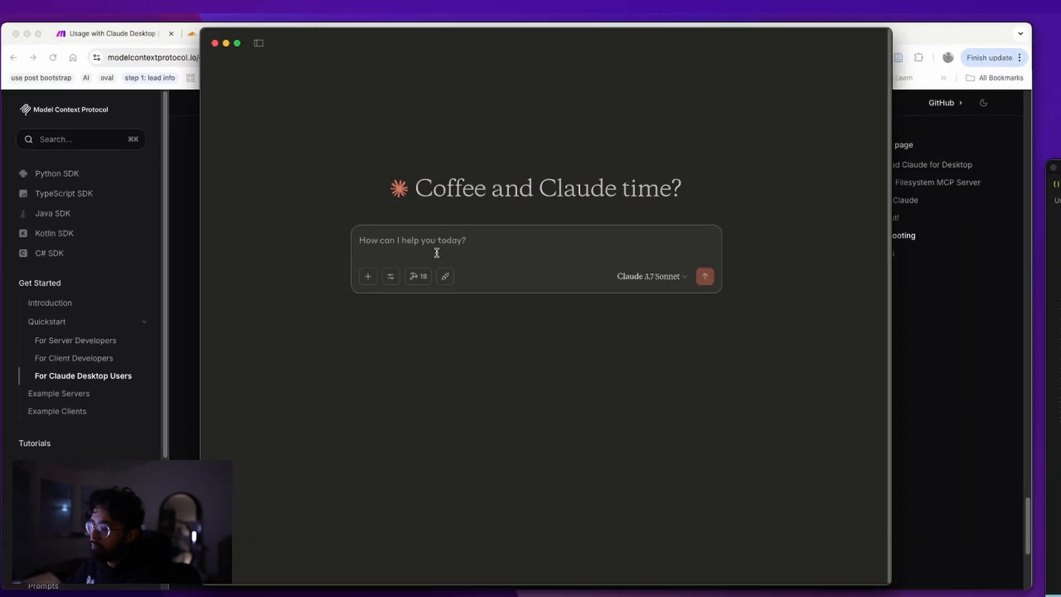
pyautogui.write('doe')
pyautogui.press('BackSpace')
pyautogui.press('BackSpace')
pyautogui.press('BackSpace')
pyautogui.write('what make.com mcp tools do you have access to')
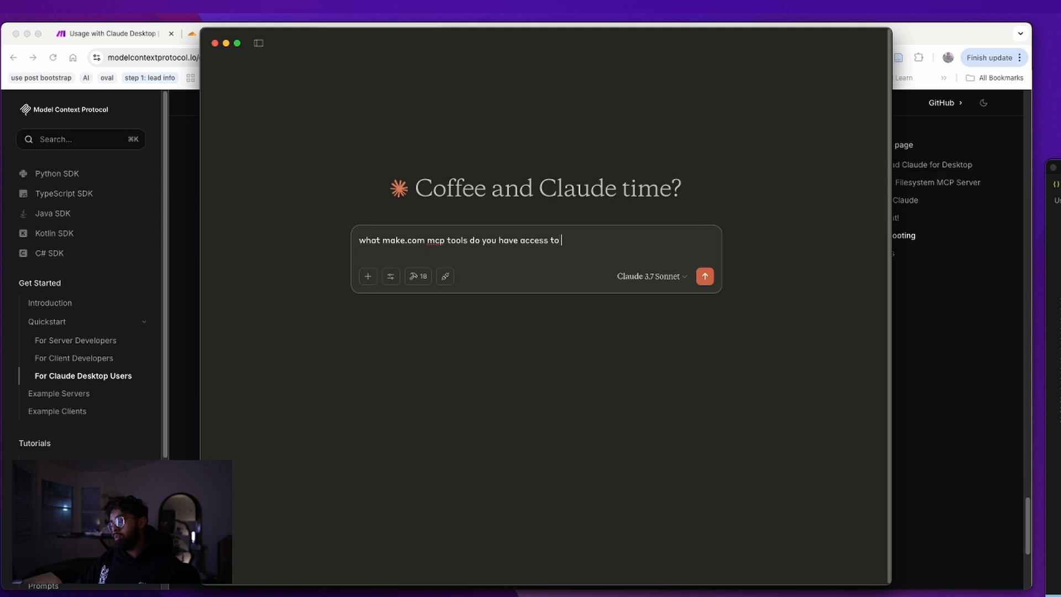
pyautogui.press('Return')
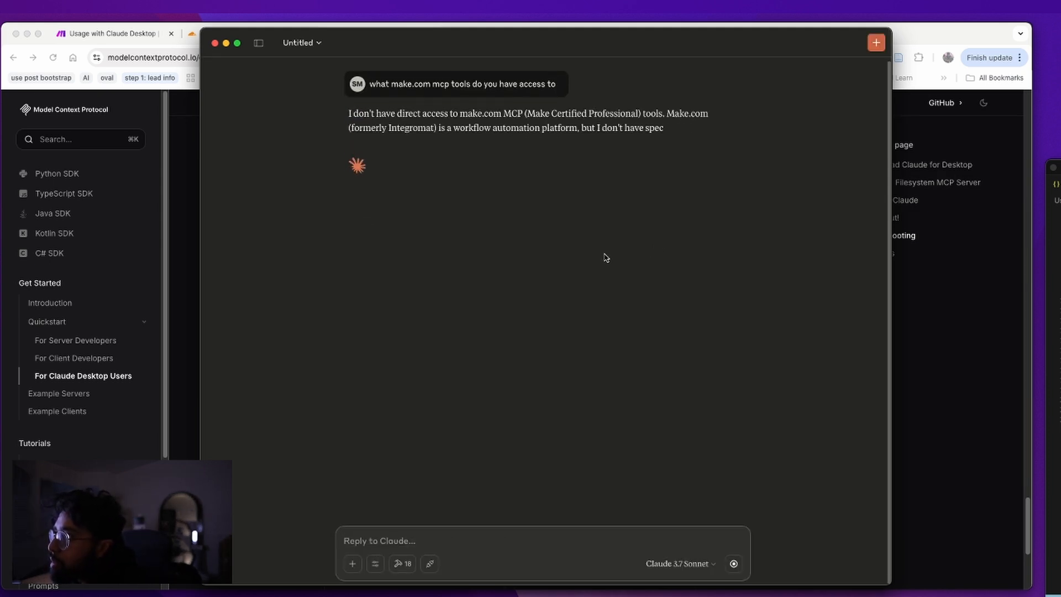
# Switch to the log terminal and scroll up through the tail output
pyautogui.hotkey('ctrl', 'Up')
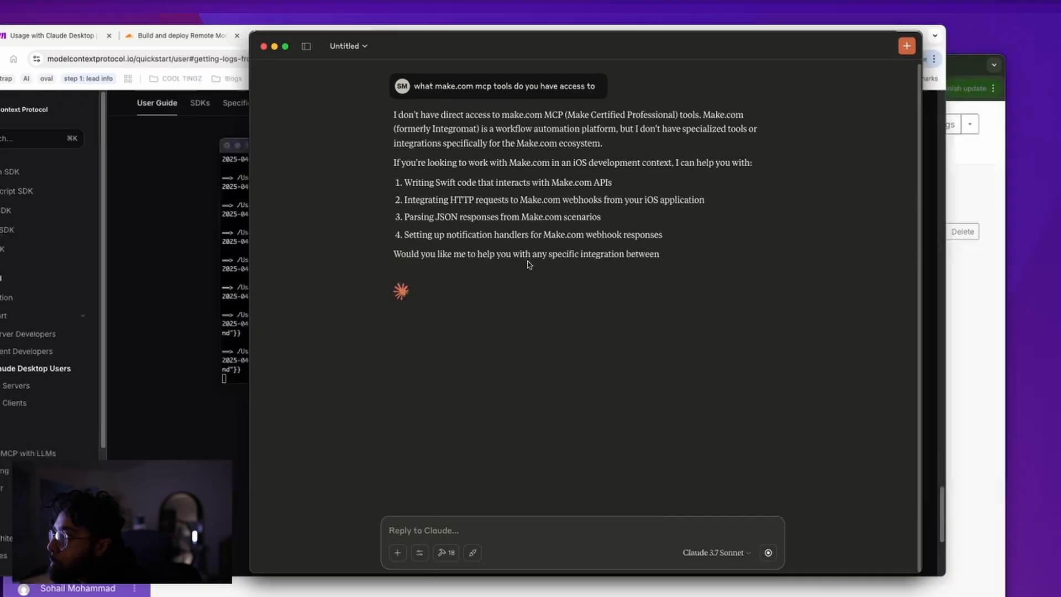
pyautogui.click(374, 180)
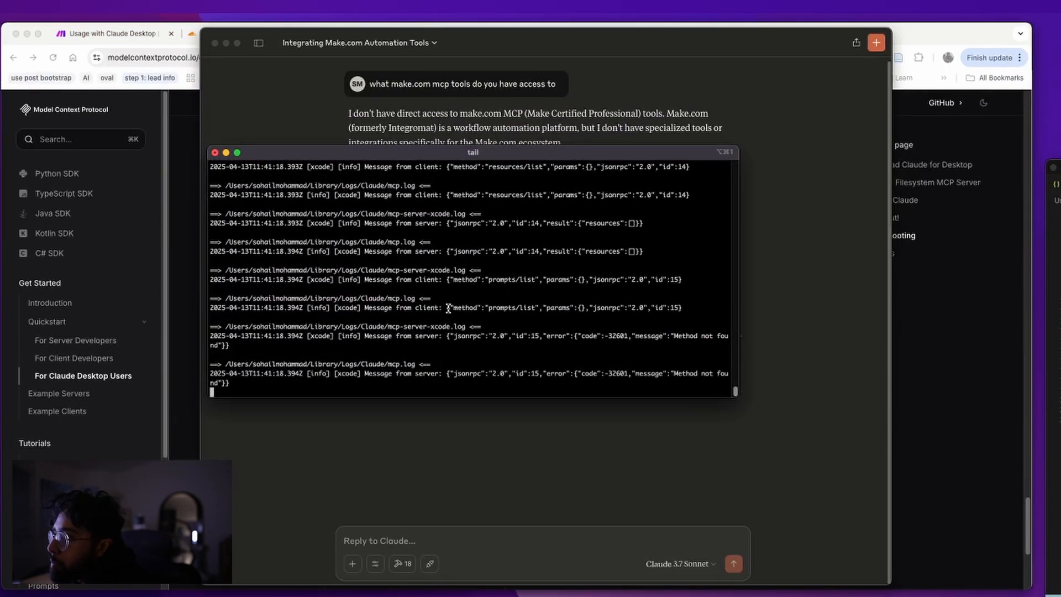
pyautogui.scroll(10, 450, 321)
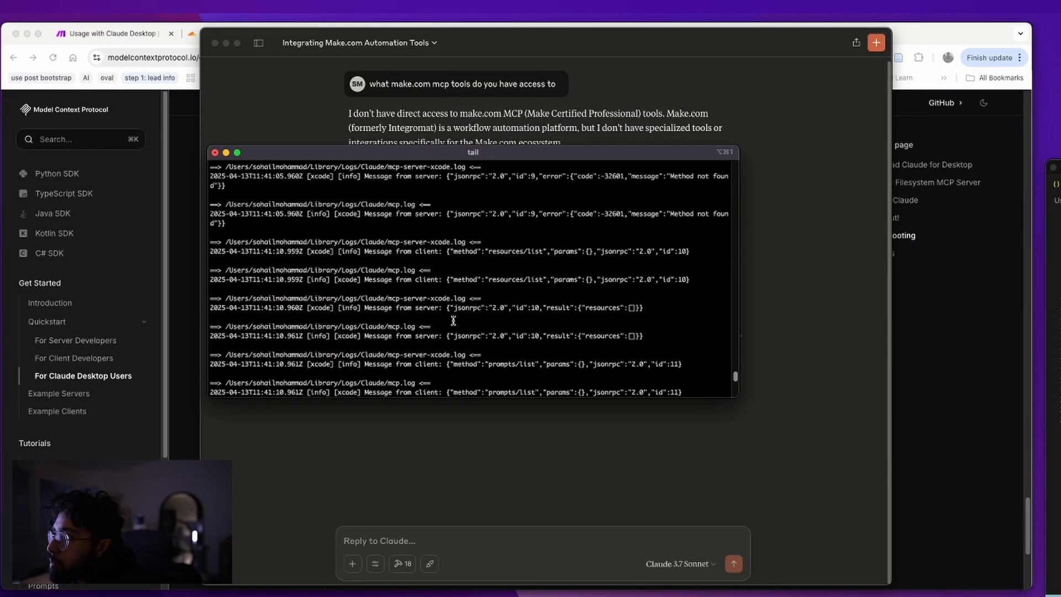
# Inspect the xcode tool definitions in mcp.log, then return to Claude's completed reply
pyautogui.scroll(5, 448, 320)
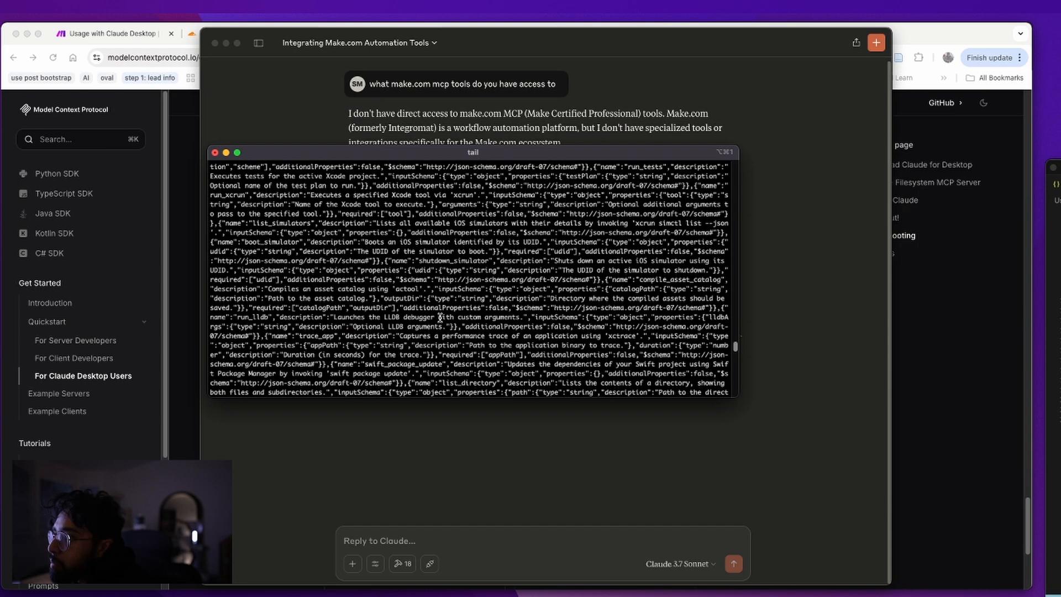
pyautogui.scroll(10, 440, 318)
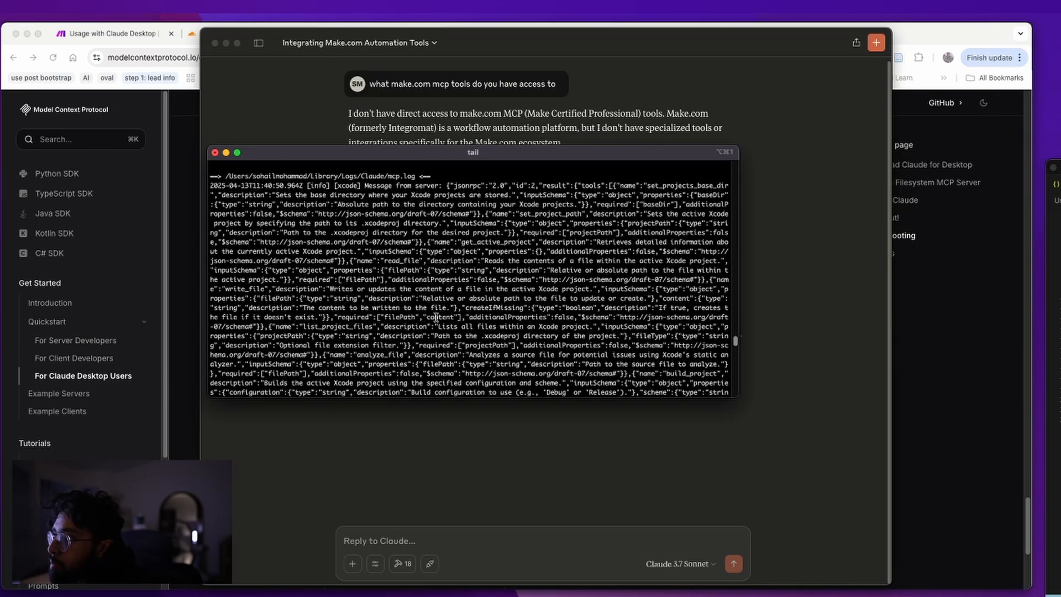
pyautogui.tripleClick(409, 175)
pyautogui.moveTo(435, 185); pyautogui.dragTo(580, 293)
pyautogui.scroll(-5, 580, 293)
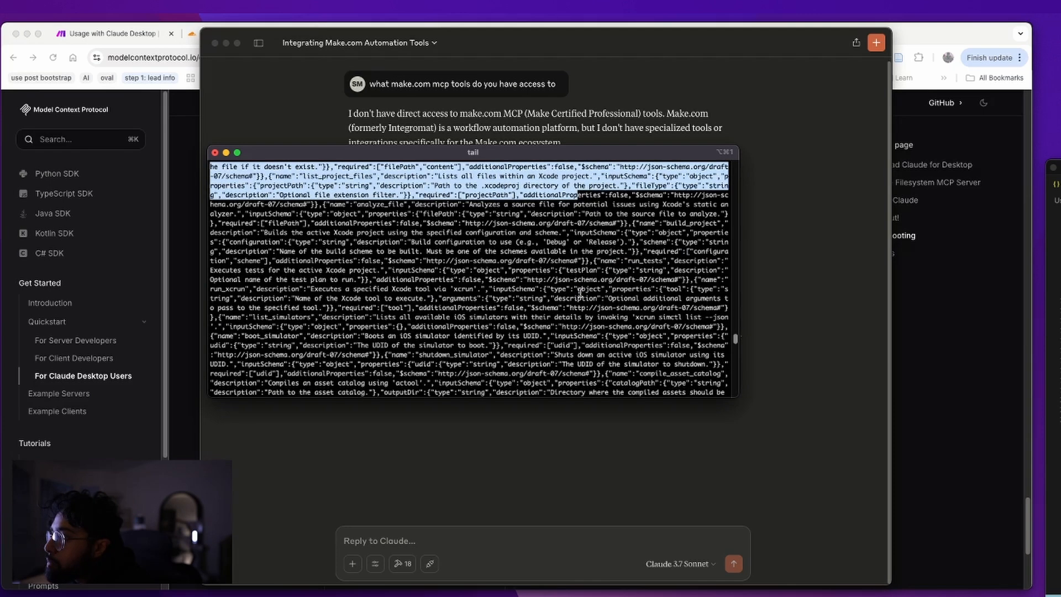
pyautogui.scroll(-20, 581, 293)
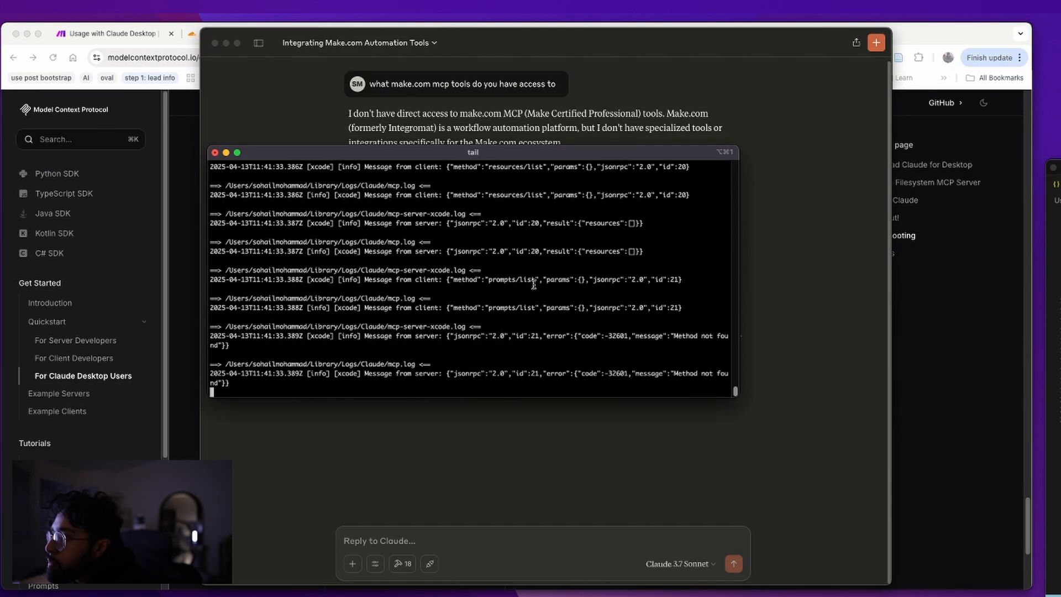
pyautogui.click(450, 455)
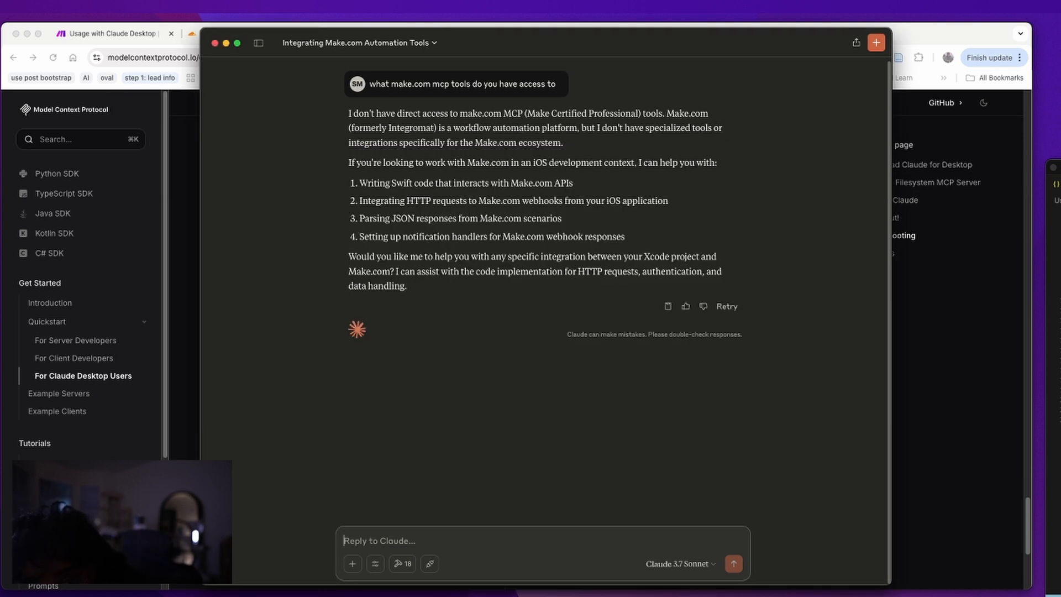
# Open Claude's Developer settings and inspect the make server's npx mcp-remote command and URL arguments
pyautogui.press('super+comma')
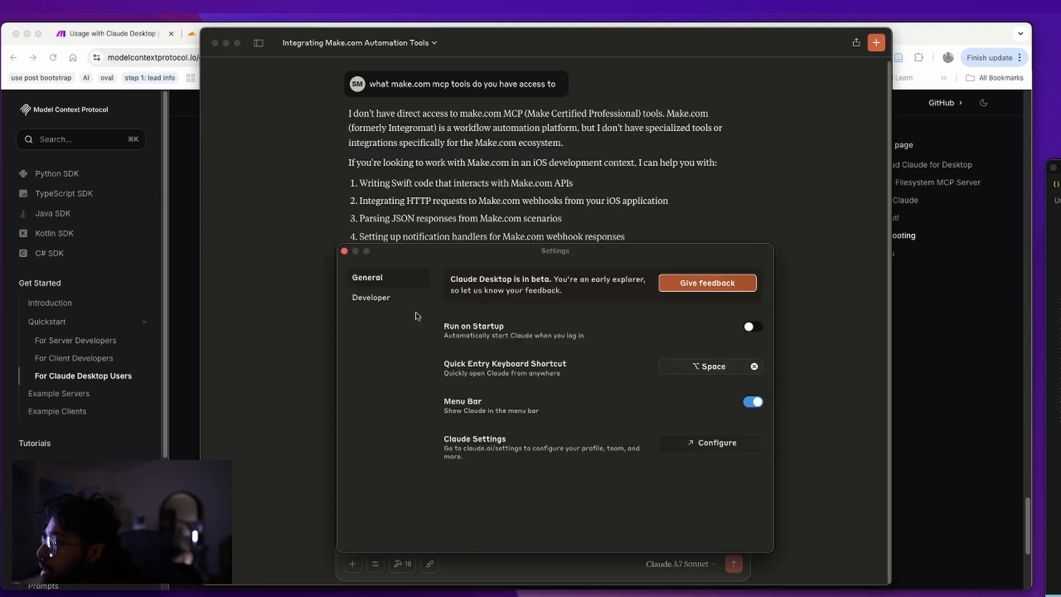
pyautogui.click(395, 301)
pyautogui.click(495, 326)
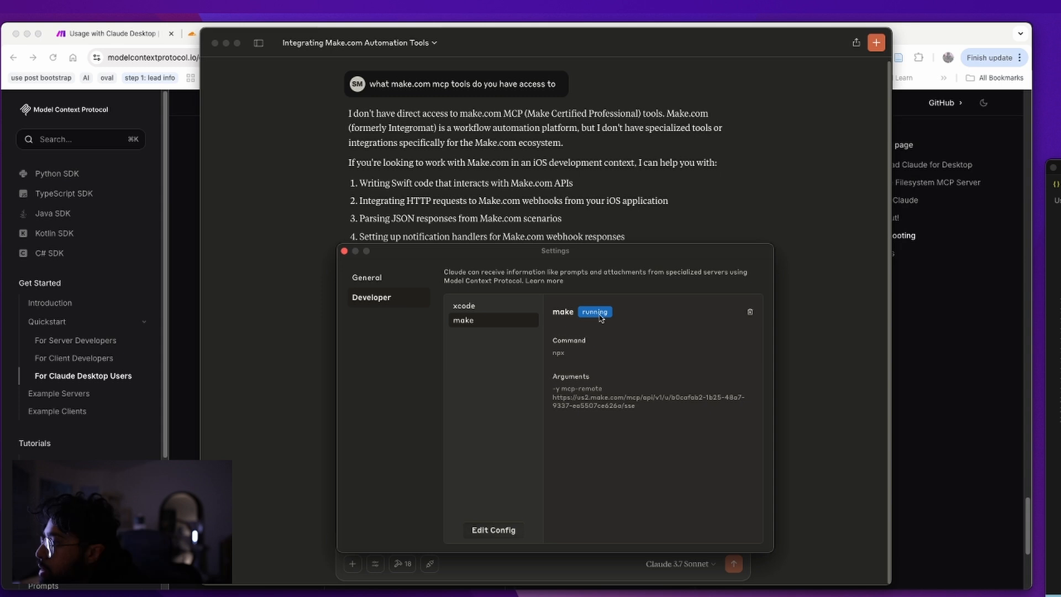
pyautogui.moveTo(635, 405); pyautogui.dragTo(553, 396)
pyautogui.click(594, 404)
pyautogui.moveTo(606, 390); pyautogui.dragTo(543, 392)
pyautogui.click(566, 390)
pyautogui.moveTo(602, 391); pyautogui.dragTo(566, 389)
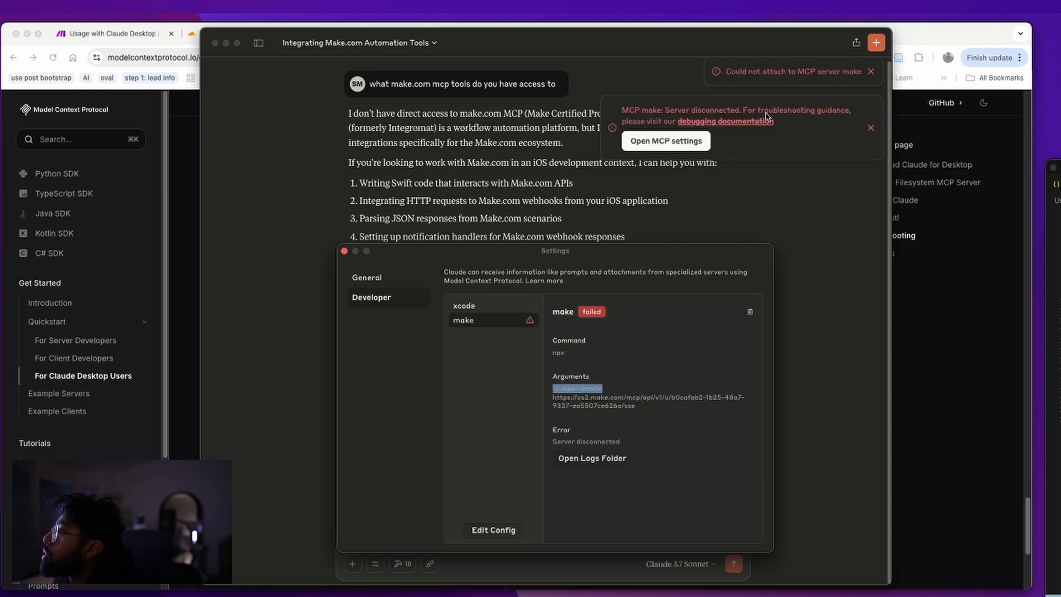
# Bring the Claude chat window to the front, then bring the settings window back
pyautogui.click(796, 76)
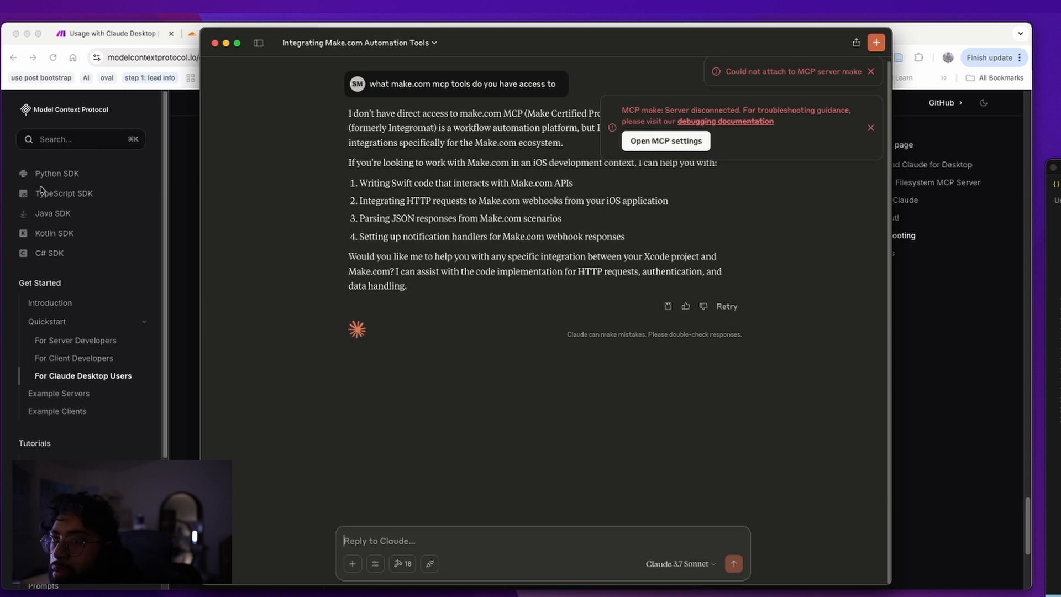
pyautogui.hotkey('ctrl', 'Up')
pyautogui.click(942, 191)
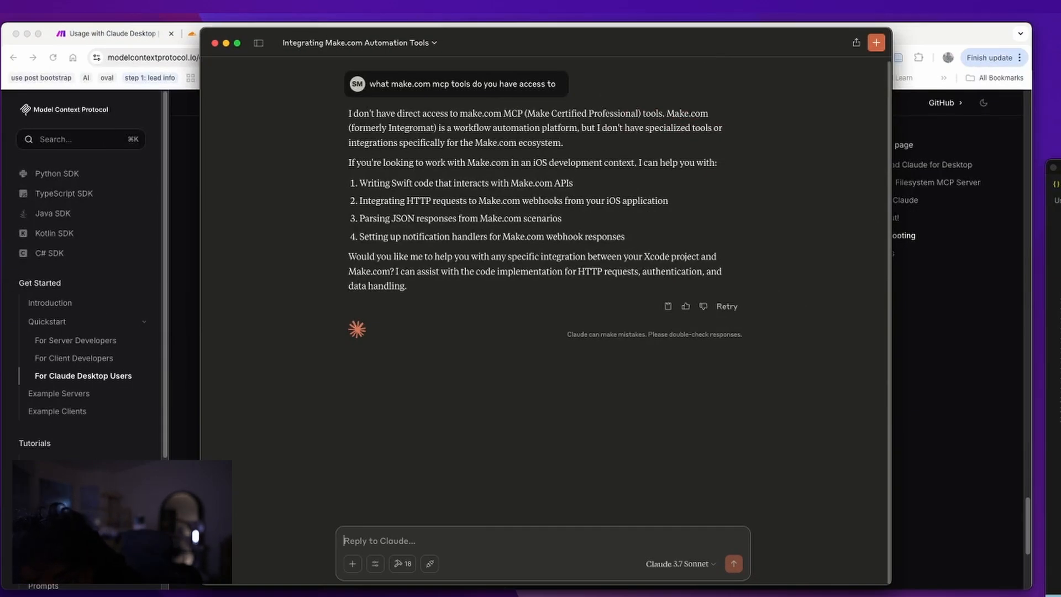
pyautogui.press('super+comma')
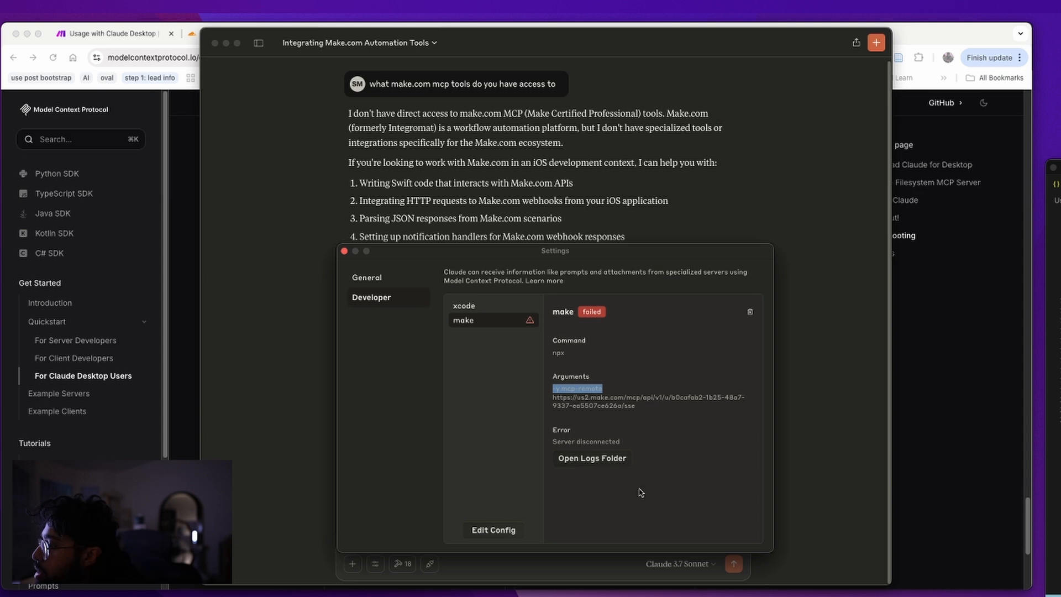
# Open Claude's logs folder in Finder sorted by newest Date Added, then return to the tail terminal
pyautogui.click(612, 460)
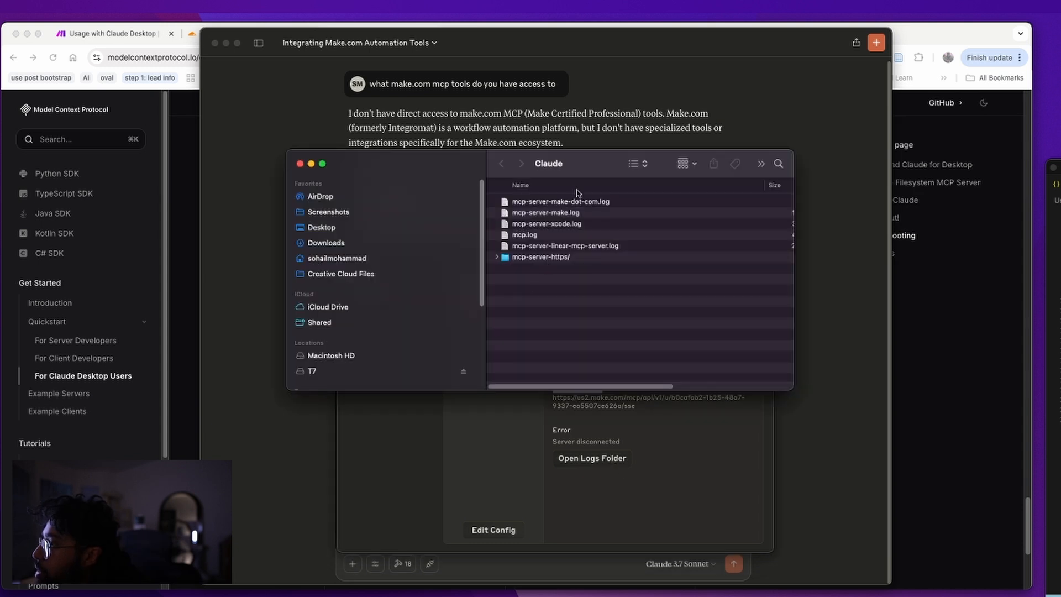
pyautogui.hscroll(5, 603, 281)
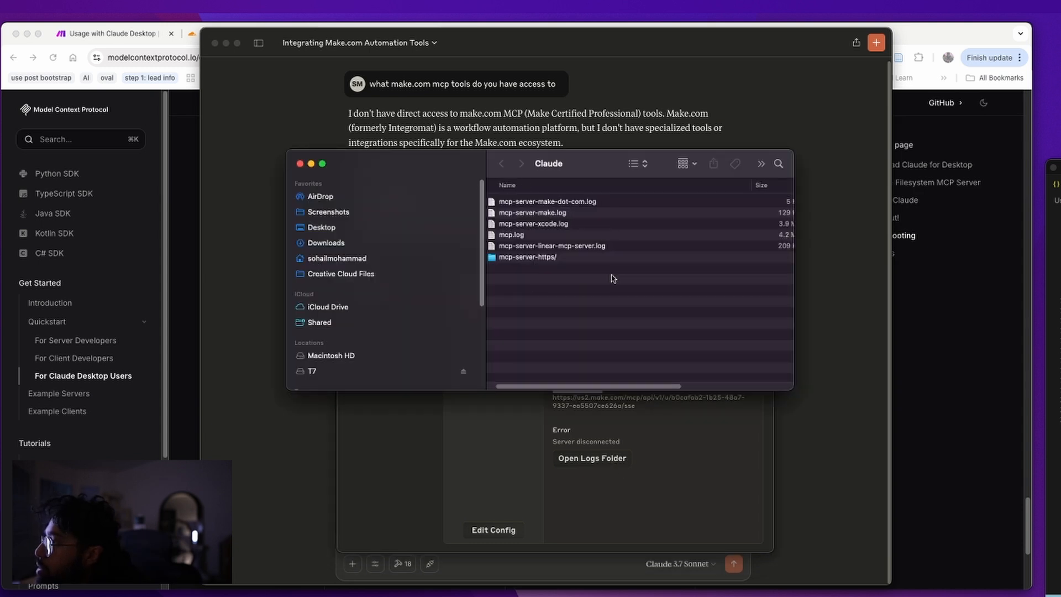
pyautogui.click(739, 186)
pyautogui.hscroll(-5, 671, 221)
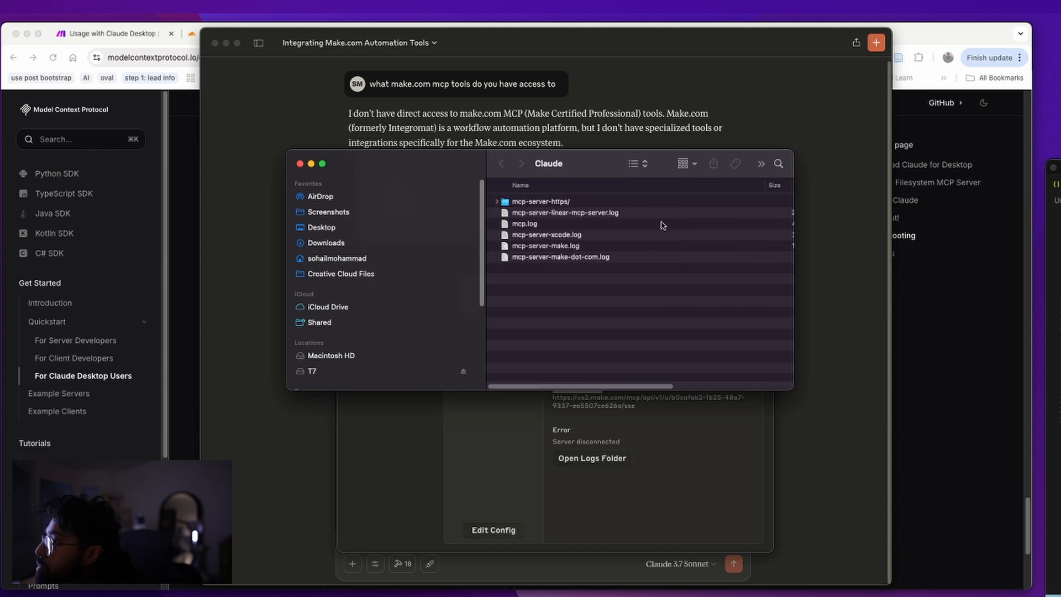
pyautogui.hotkey('ctrl', 'Up')
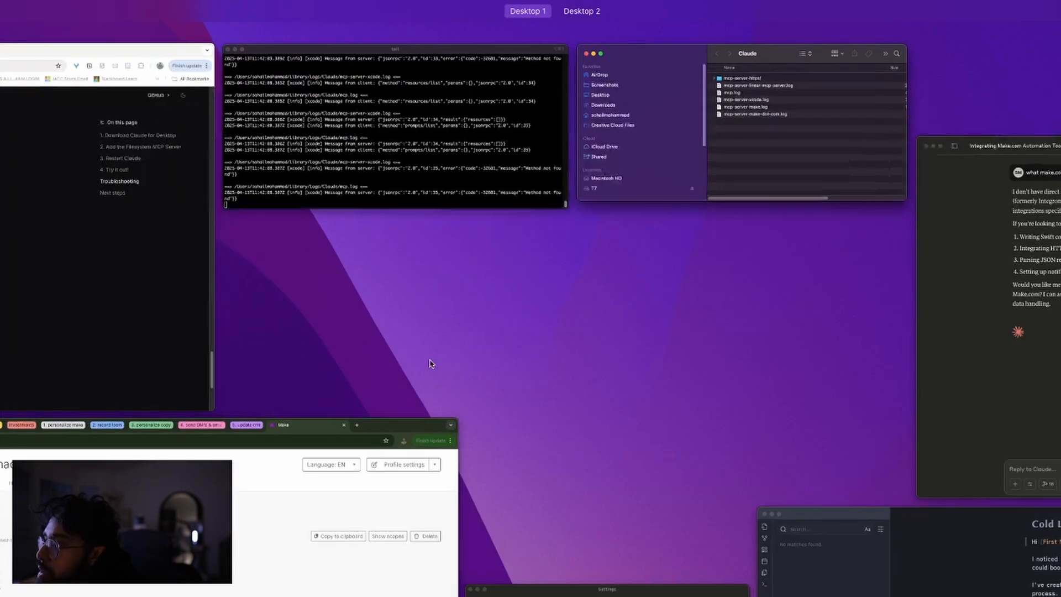
pyautogui.click(476, 164)
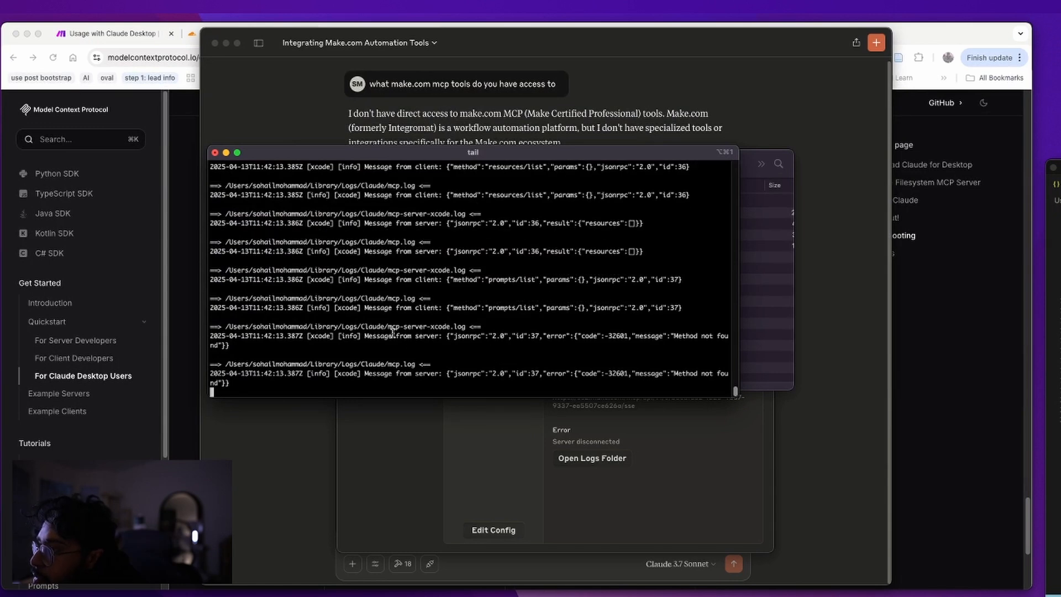
# Locate the make server's timed-out 'Message from client' entry in the tail output
pyautogui.scroll(10, 417, 350)
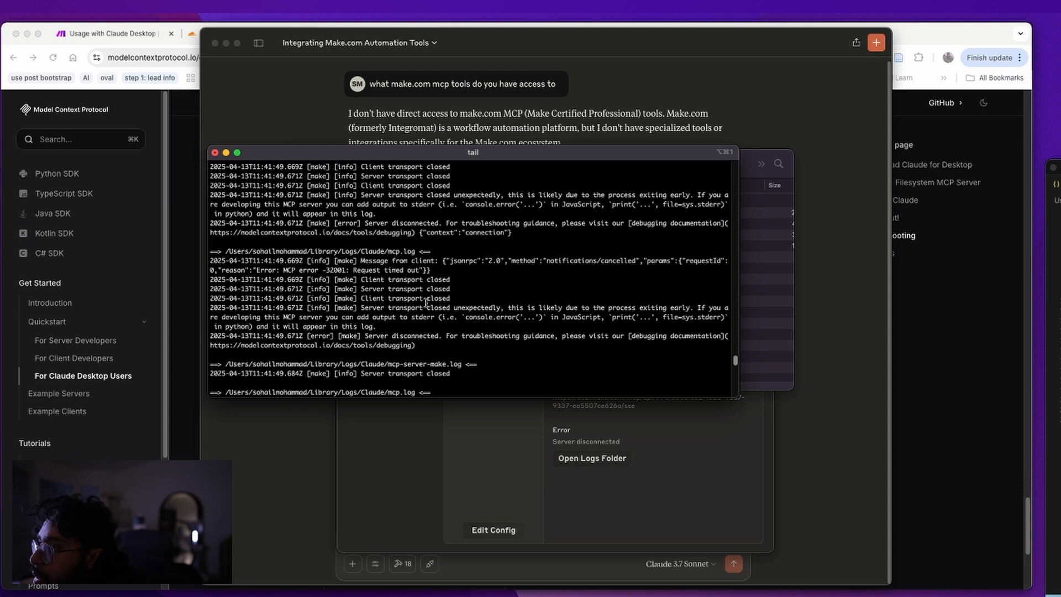
pyautogui.tripleClick(381, 258)
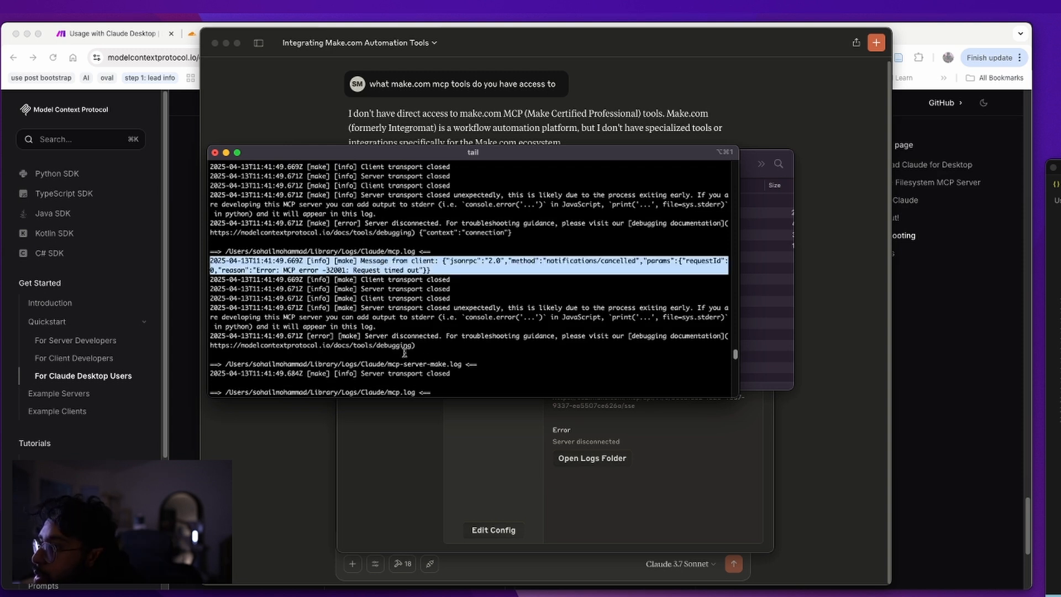
pyautogui.click(334, 307)
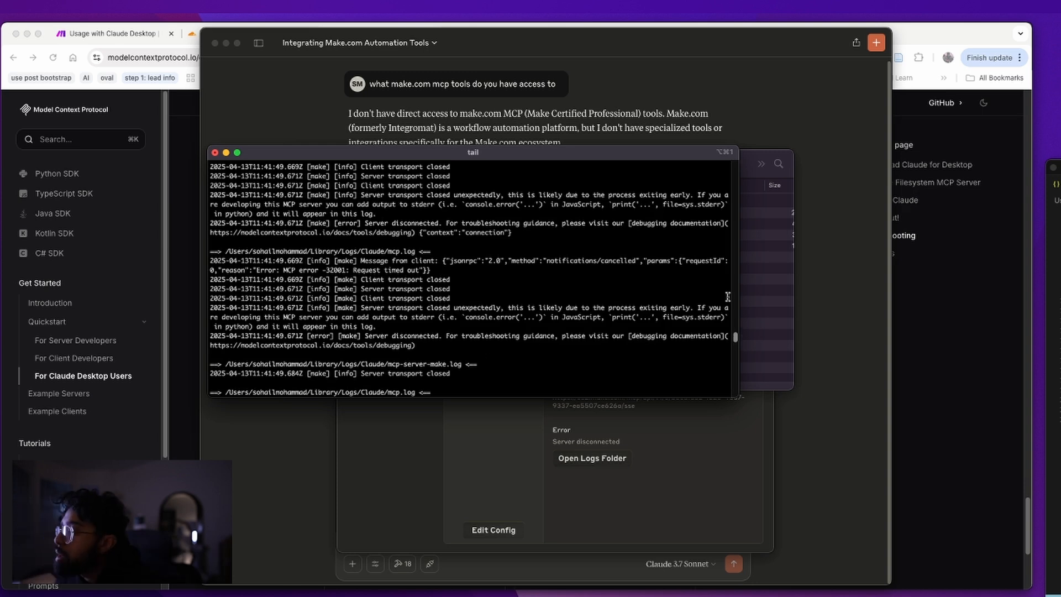
pyautogui.click(746, 308)
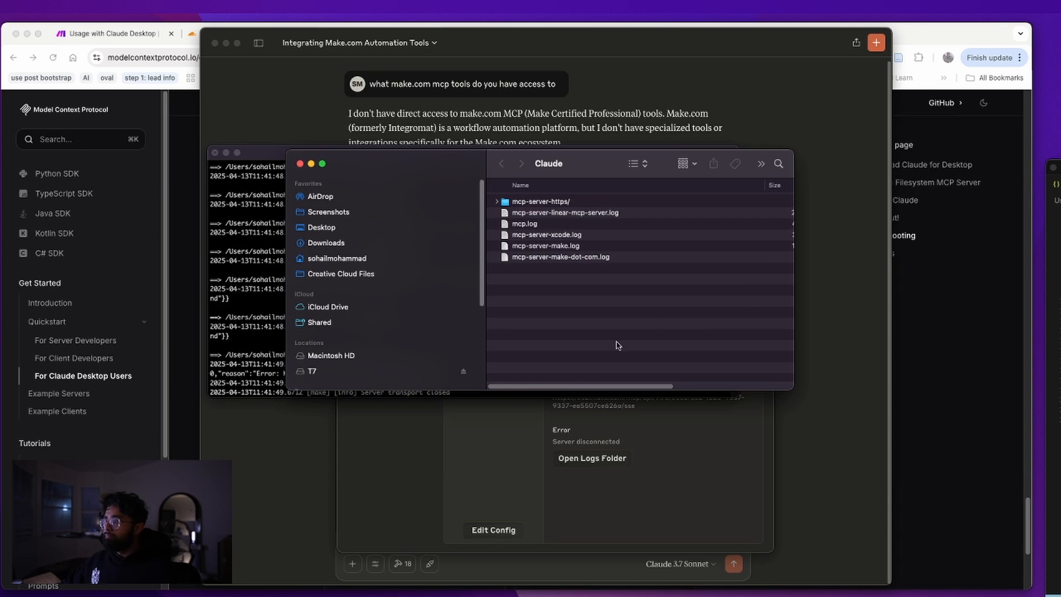
pyautogui.click(277, 294)
pyautogui.scroll(-8, 477, 349)
pyautogui.scroll(1, 439, 303)
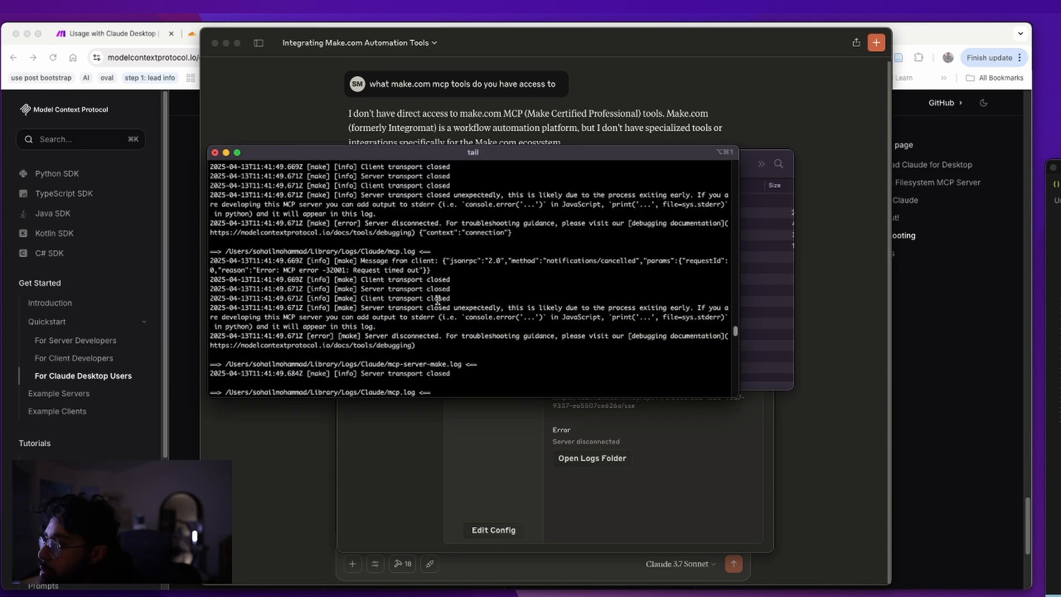
# Copy the two-line 'Message from client' log entry and bring Chrome forward
pyautogui.moveTo(447, 271); pyautogui.dragTo(149, 267)
pyautogui.rightClick(295, 261)
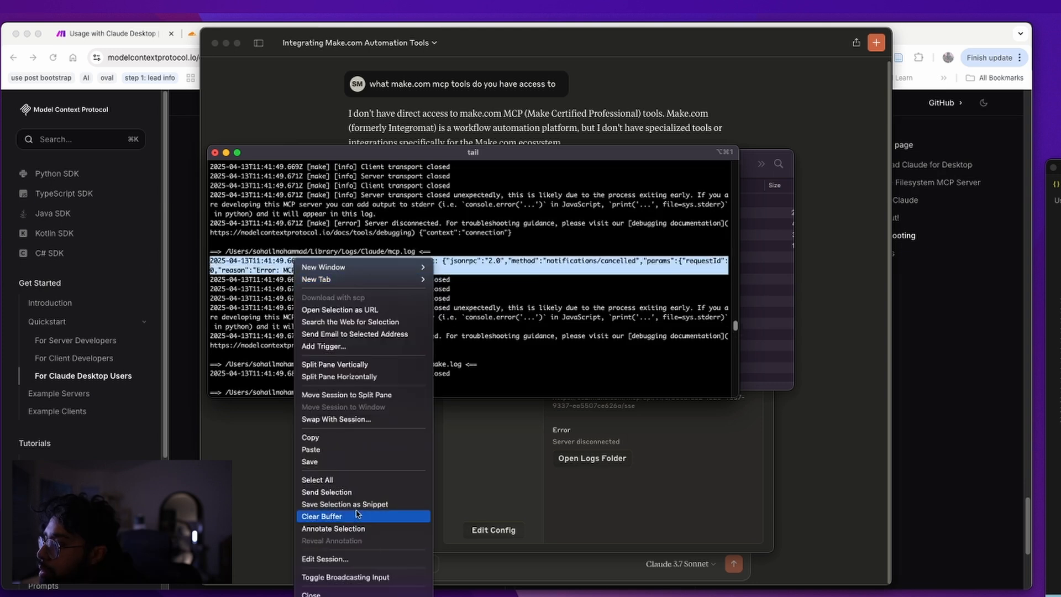
pyautogui.click(310, 437)
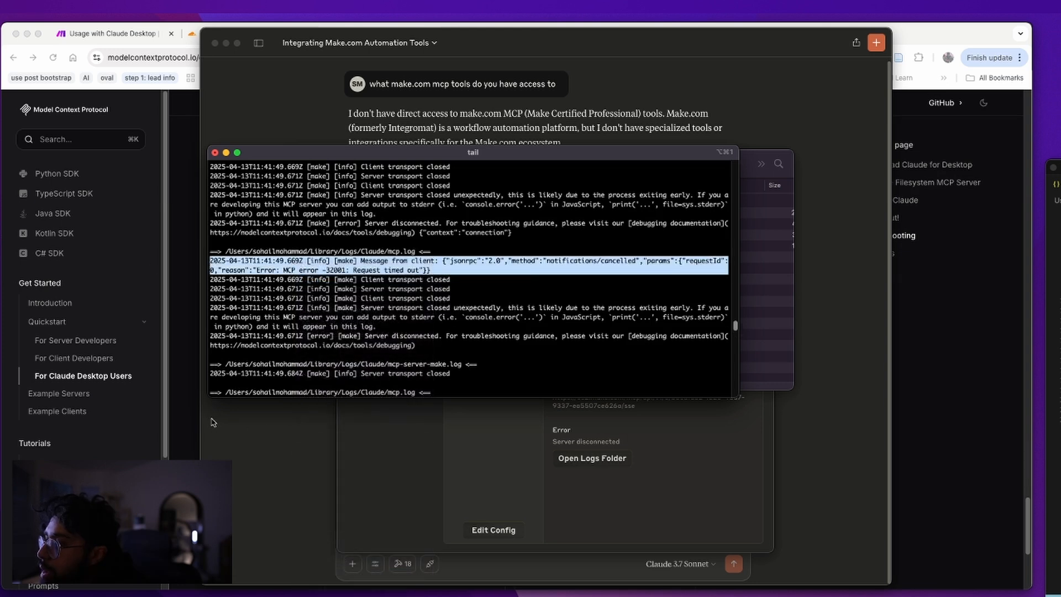
pyautogui.click(164, 380)
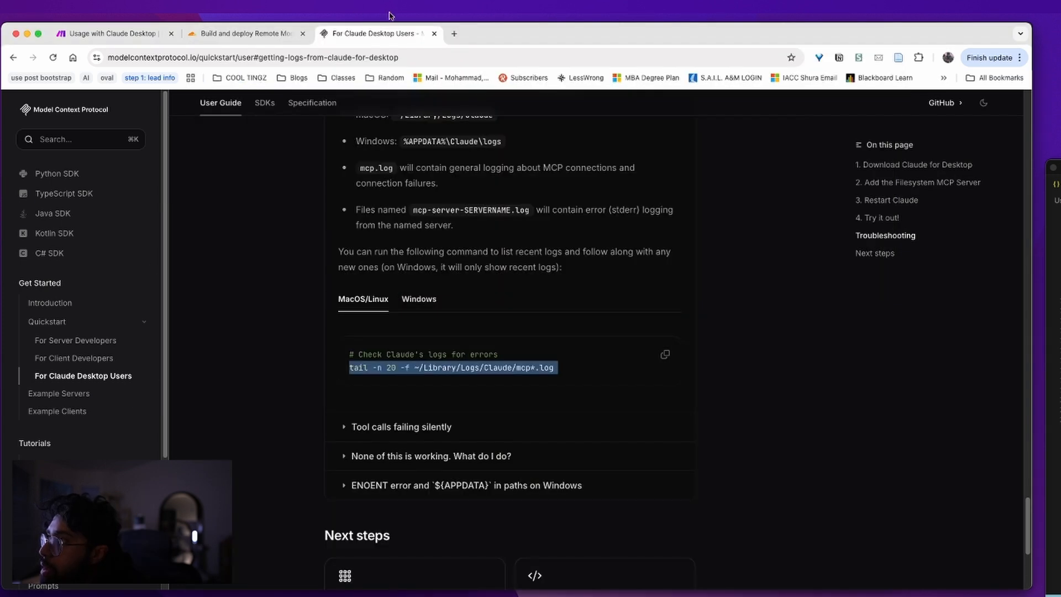
# Search Google for the copied 'Message from client' entry with its timestamp prefix removed
pyautogui.click(454, 33)
pyautogui.press('super+v')
pyautogui.press('Return')
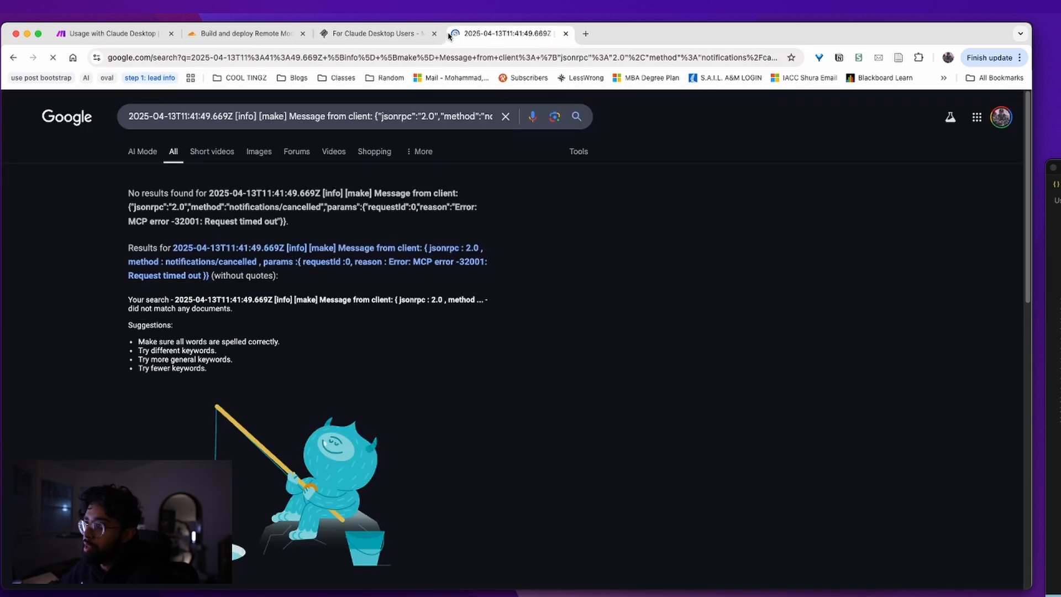
pyautogui.click(296, 114)
pyautogui.moveTo(289, 115); pyautogui.dragTo(126, 116)
pyautogui.press('BackSpace')
pyautogui.press('Return')
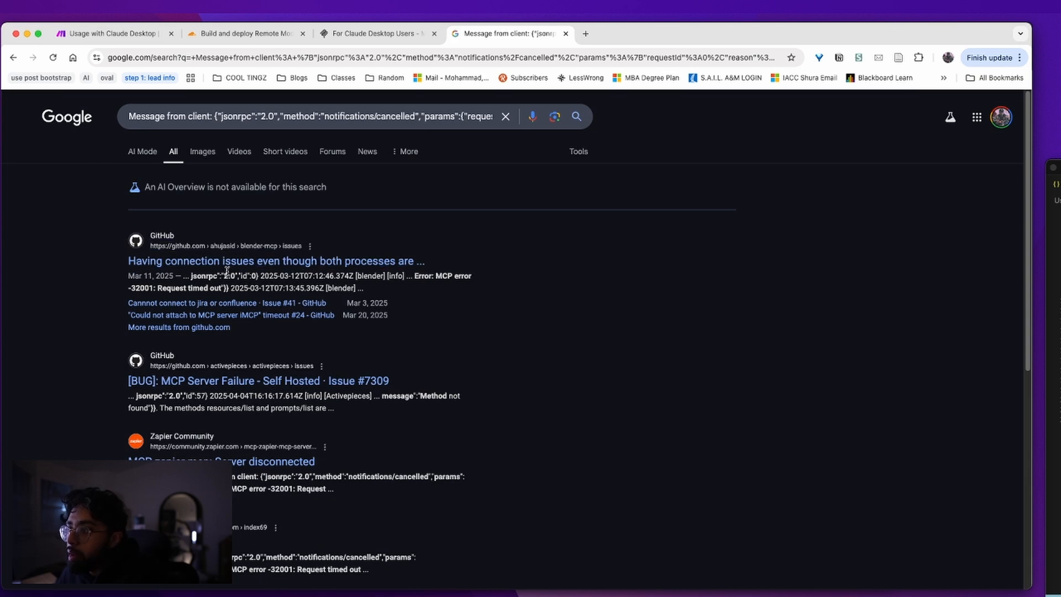
# Browse the GitHub issue results, including issue #7309, and return to the search results
pyautogui.click(234, 261)
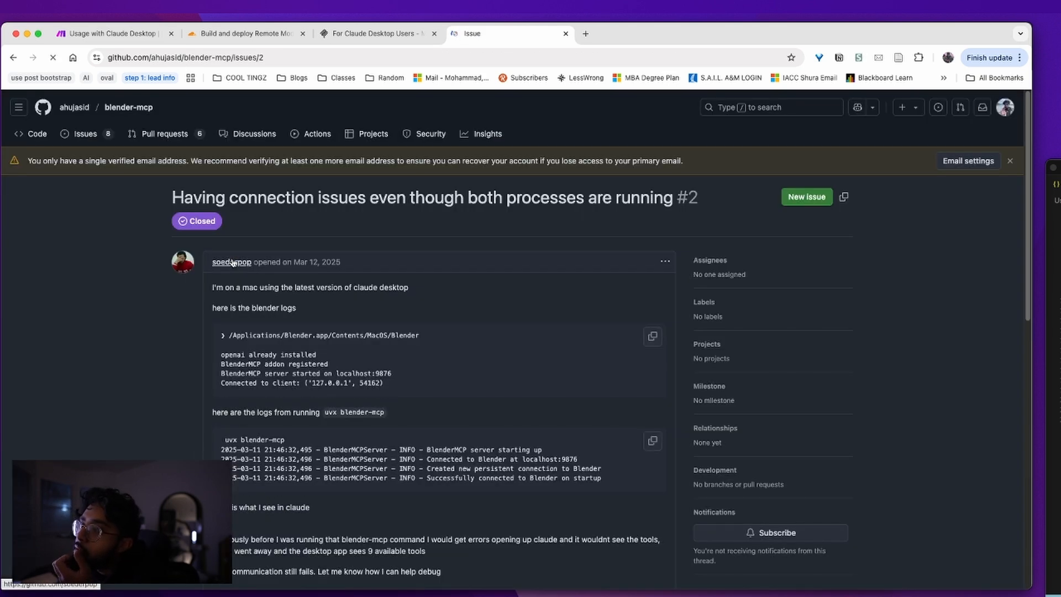
pyautogui.click(14, 58)
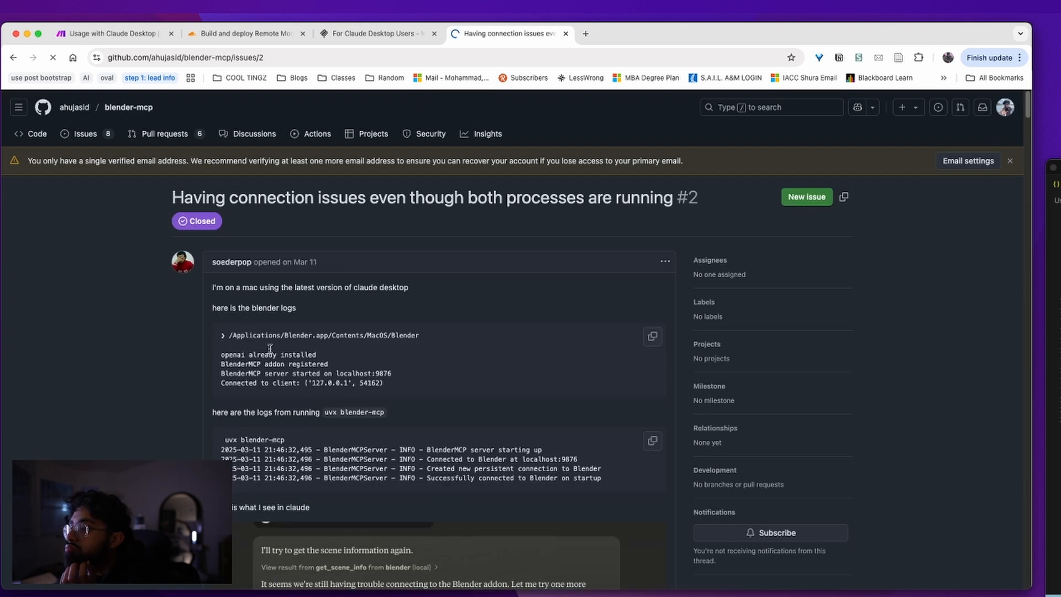
pyautogui.scroll(-1, 355, 392)
pyautogui.scroll(-2, 355, 393)
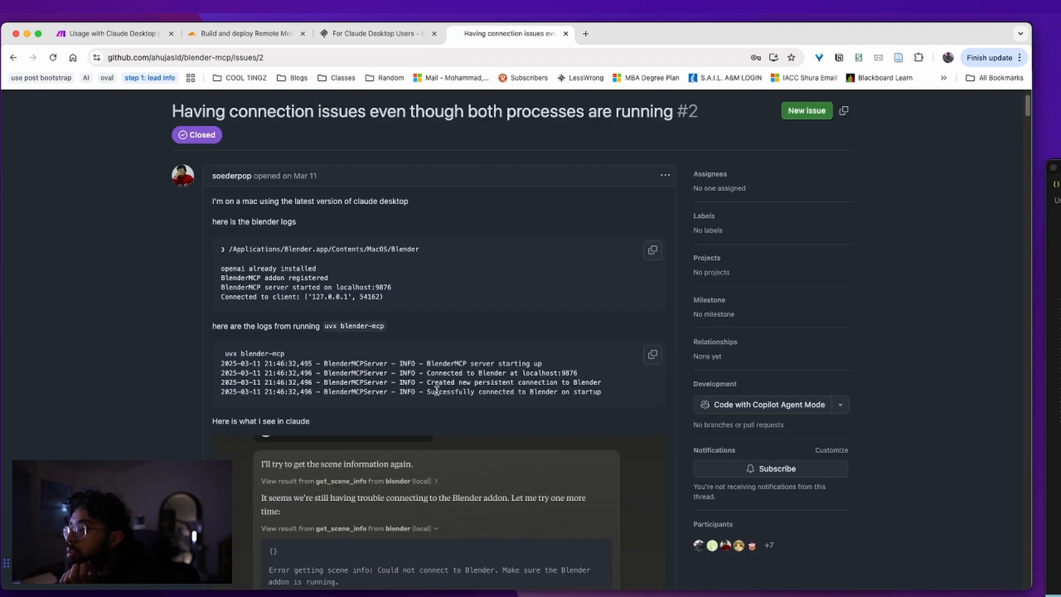
pyautogui.scroll(-10, 437, 390)
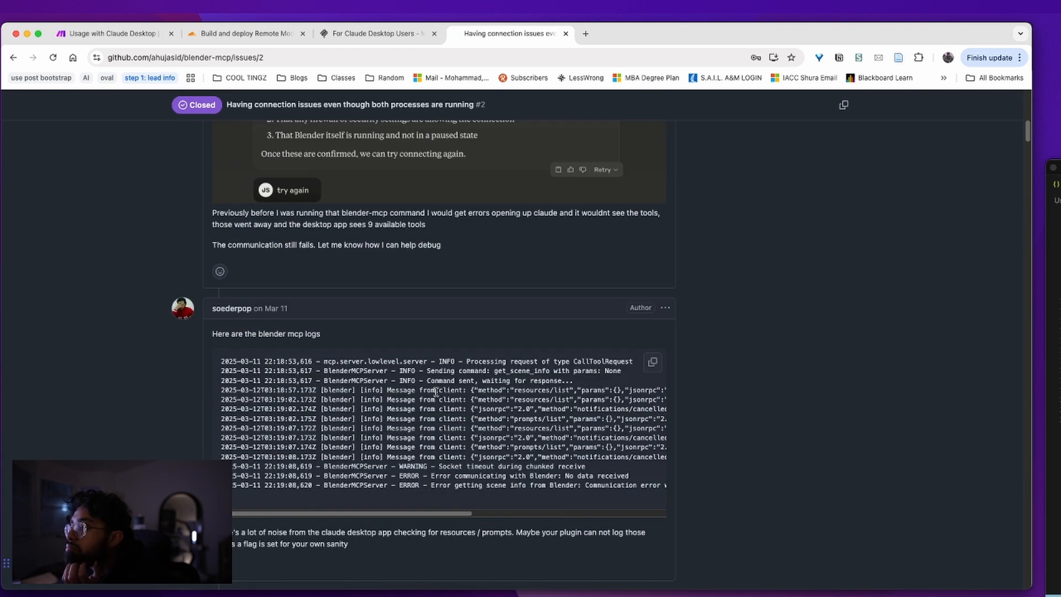
pyautogui.press('super+Left')
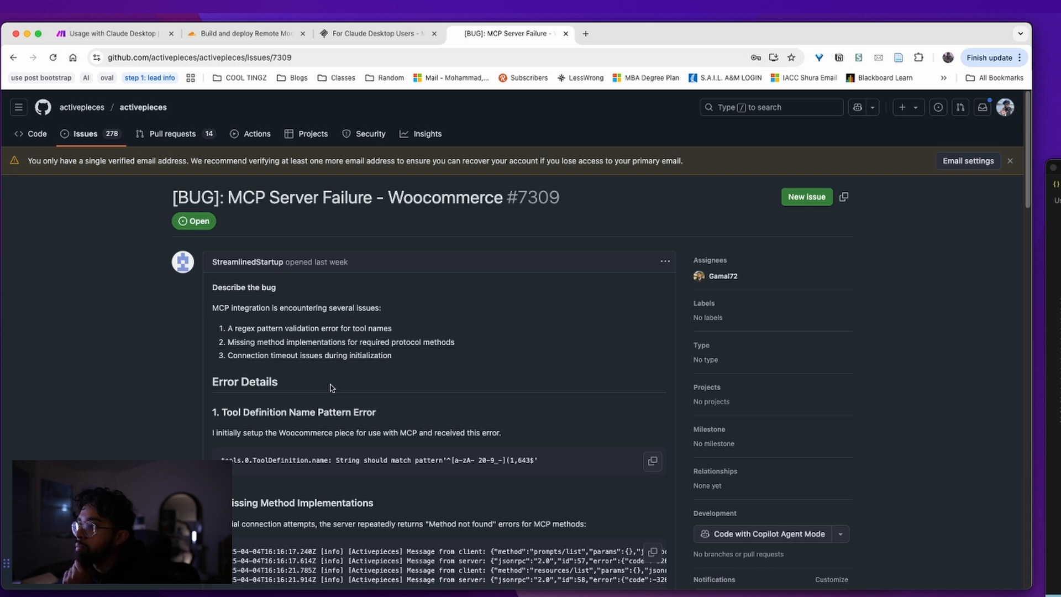
pyautogui.scroll(-20, 331, 386)
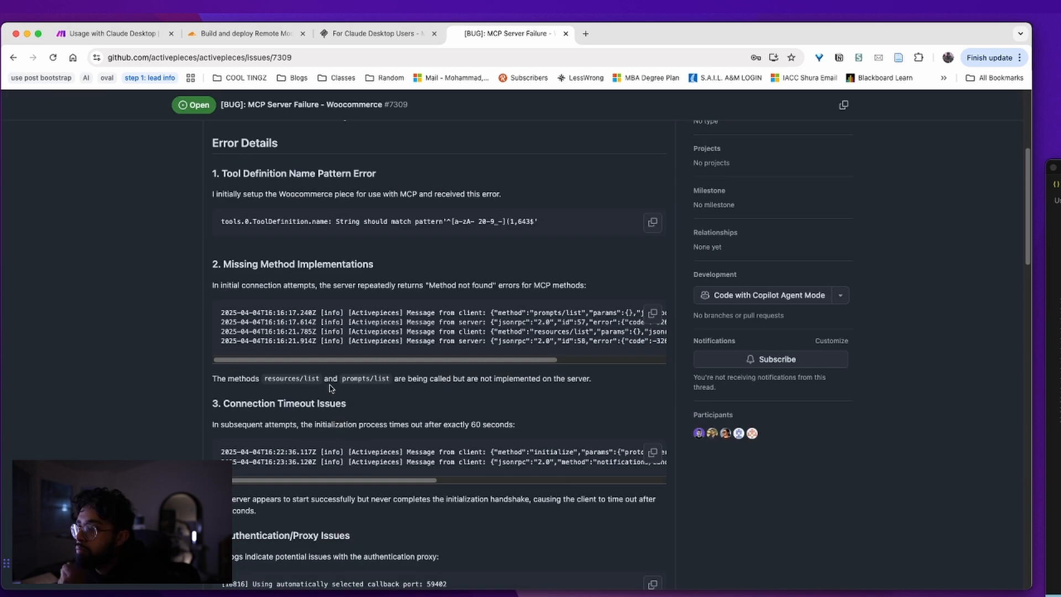
pyautogui.scroll(-15, 328, 382)
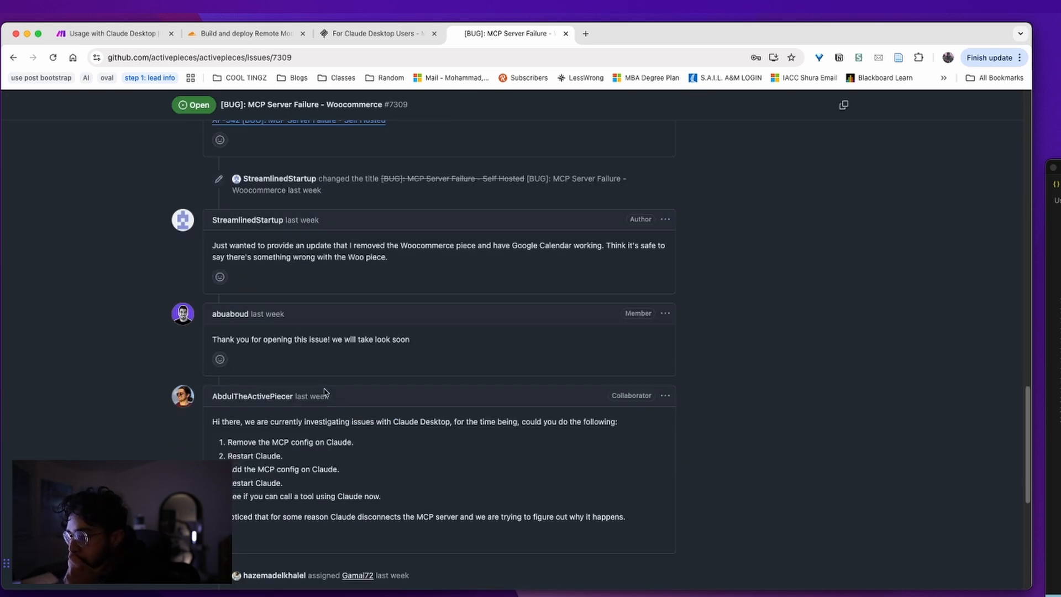
pyautogui.press('super+bracketleft')
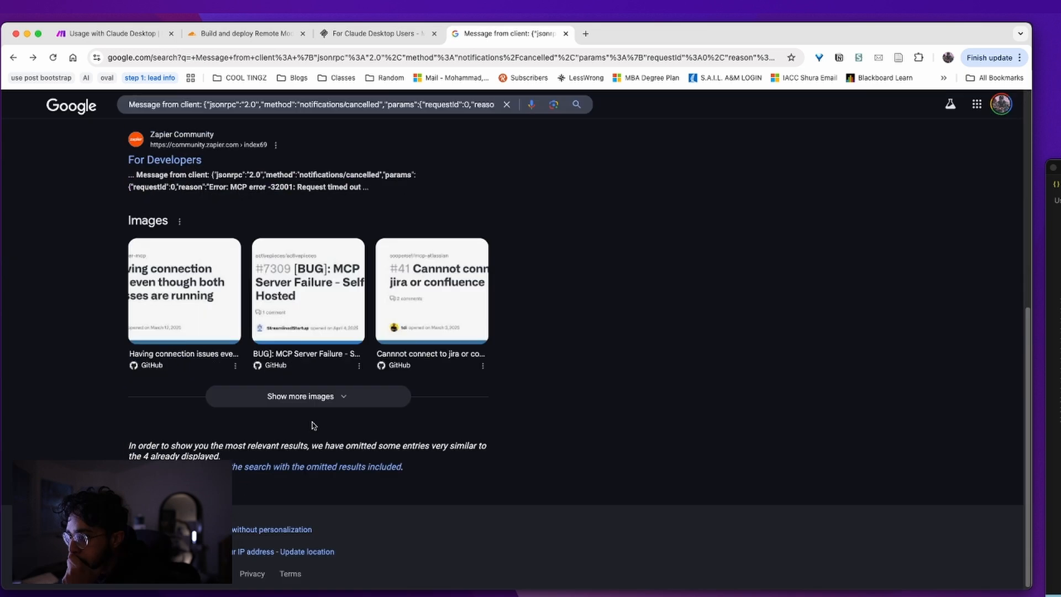
pyautogui.scroll(10, 325, 429)
pyautogui.press('super+Left')
pyautogui.press('super+Left')
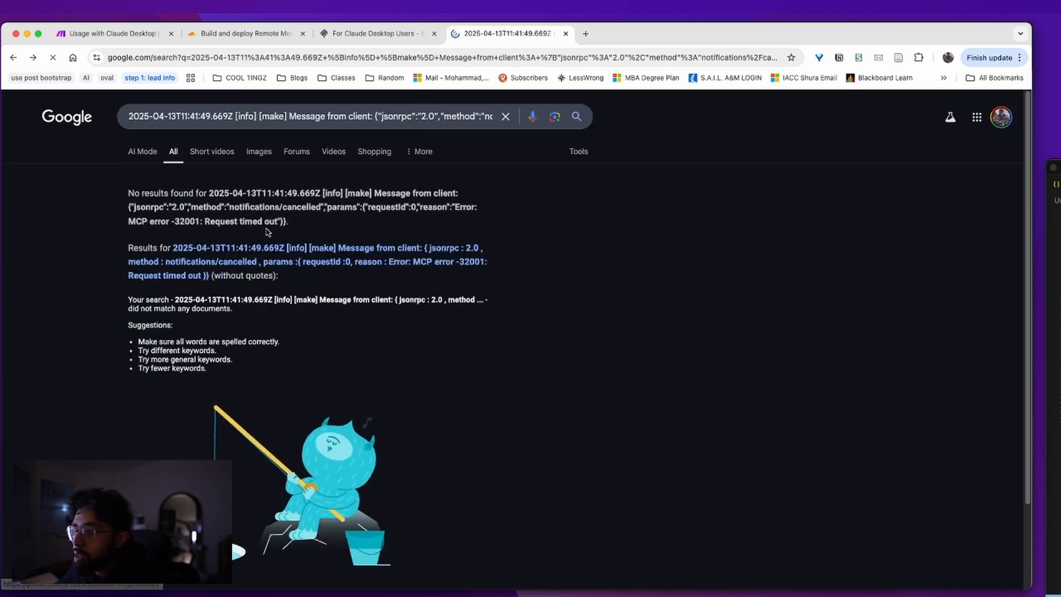
pyautogui.press('super+Right')
pyautogui.press('super+Right')
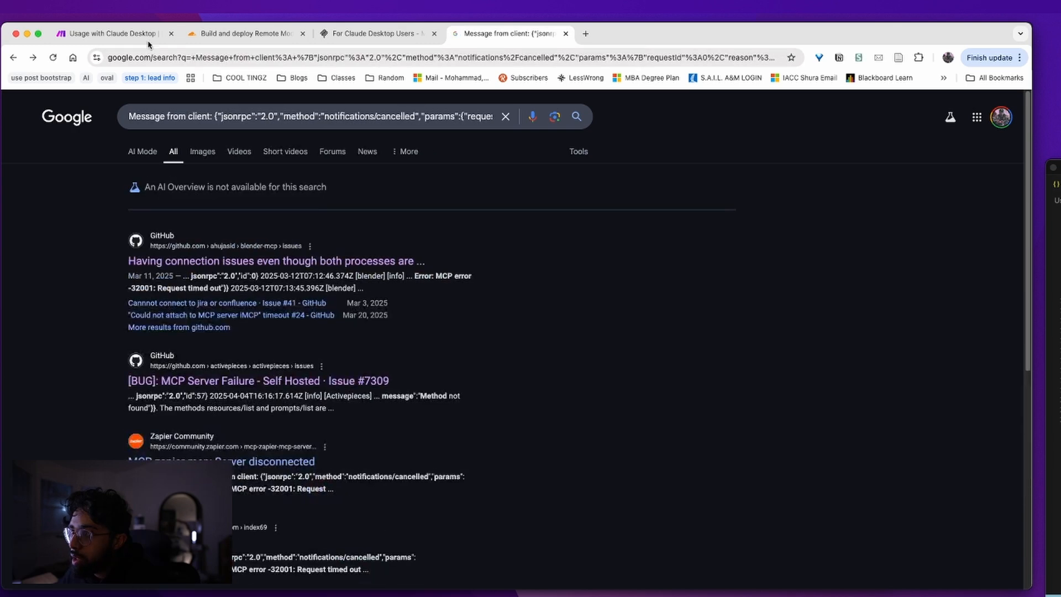
# Open the Make Cloud MCP Server overview and find its 'Clients without SSE Support' section
pyautogui.click(146, 35)
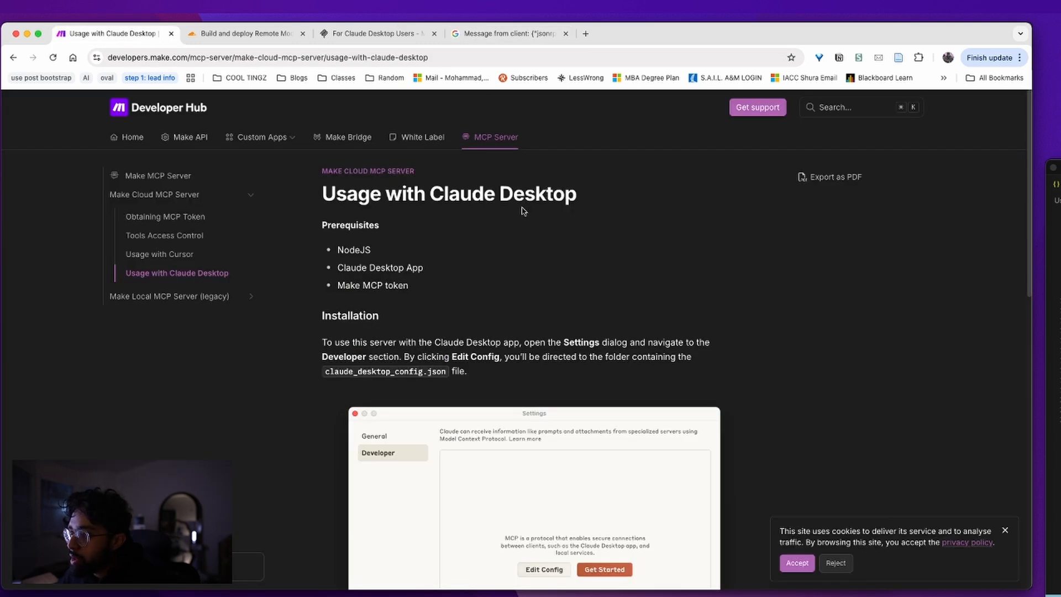
pyautogui.scroll(-10, 523, 213)
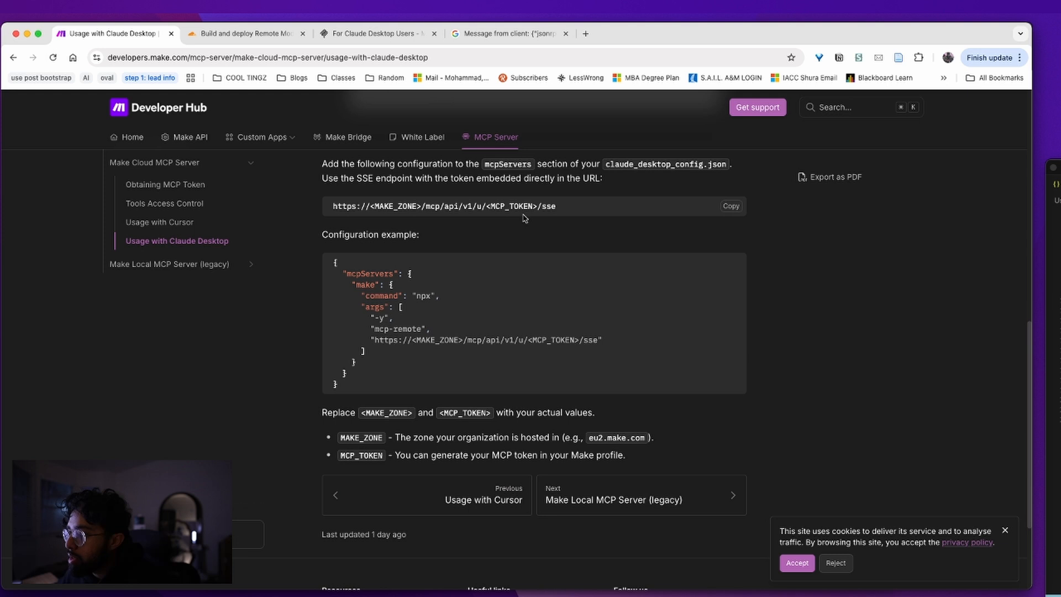
pyautogui.scroll(10, 534, 235)
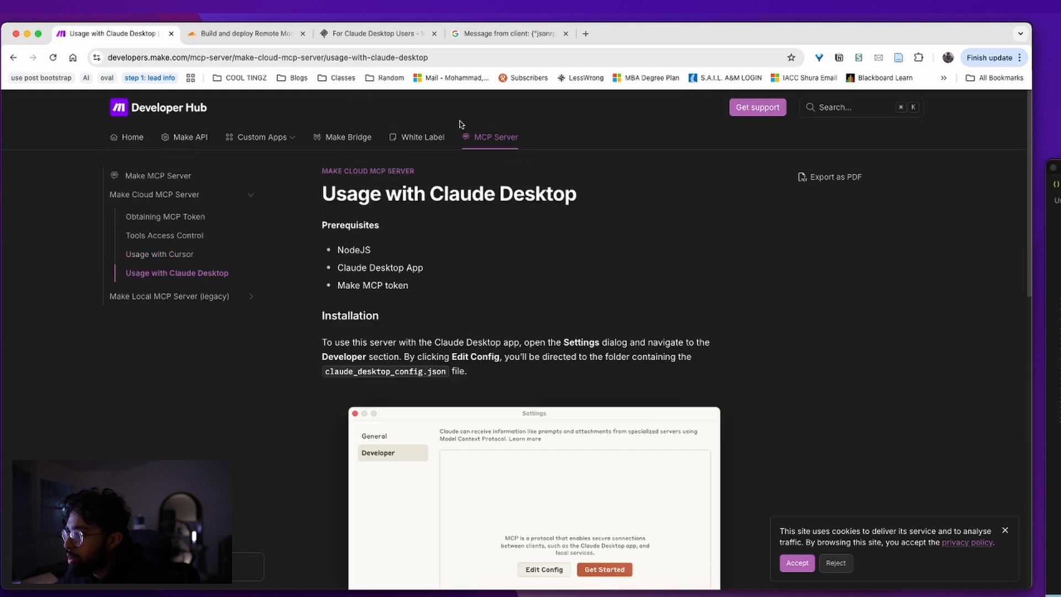
pyautogui.click(407, 170)
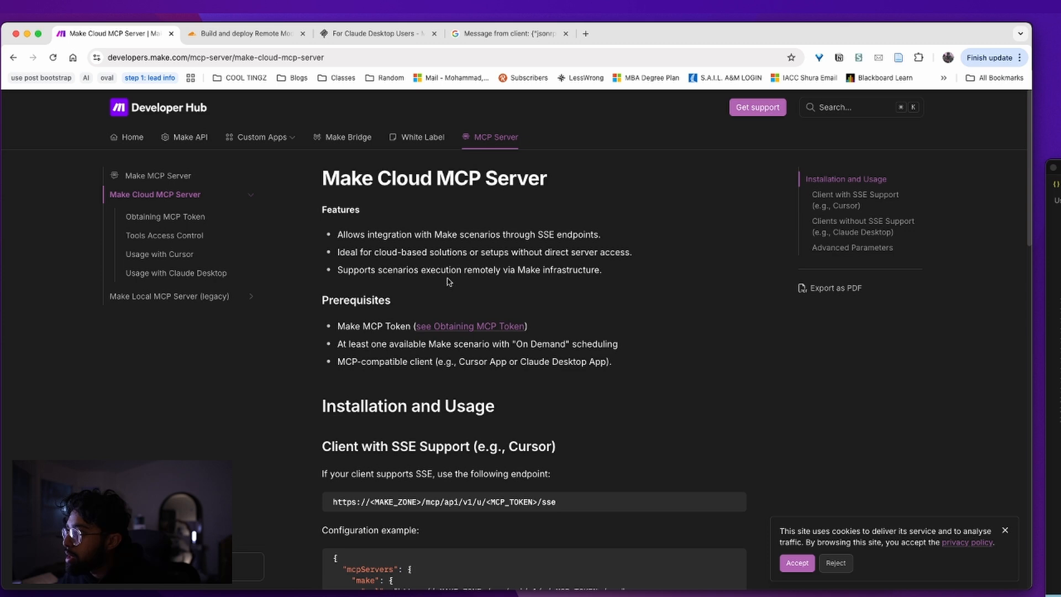
pyautogui.scroll(-5, 831, 288)
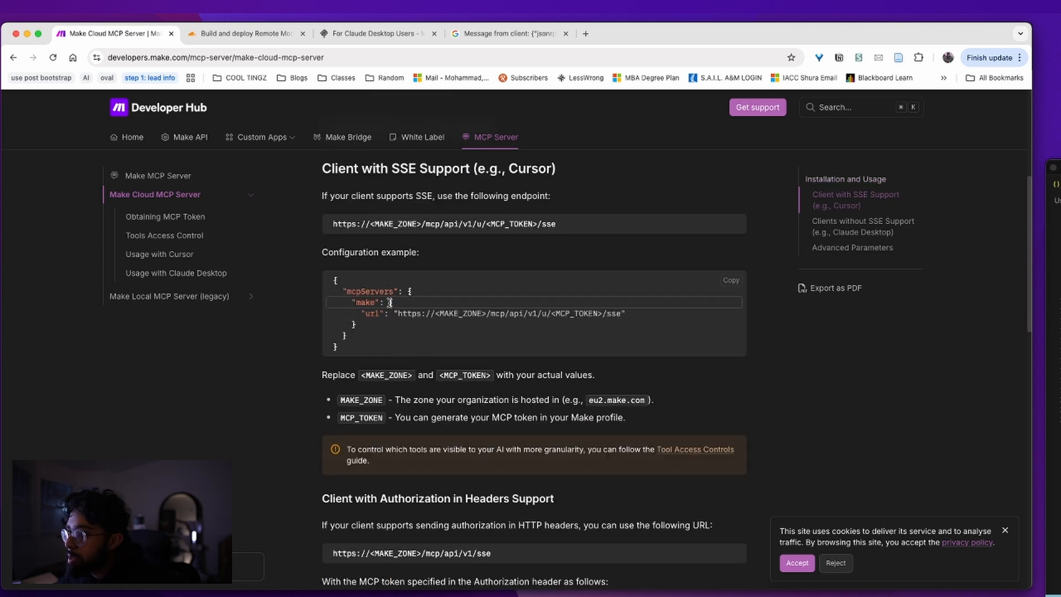
pyautogui.scroll(3, 408, 309)
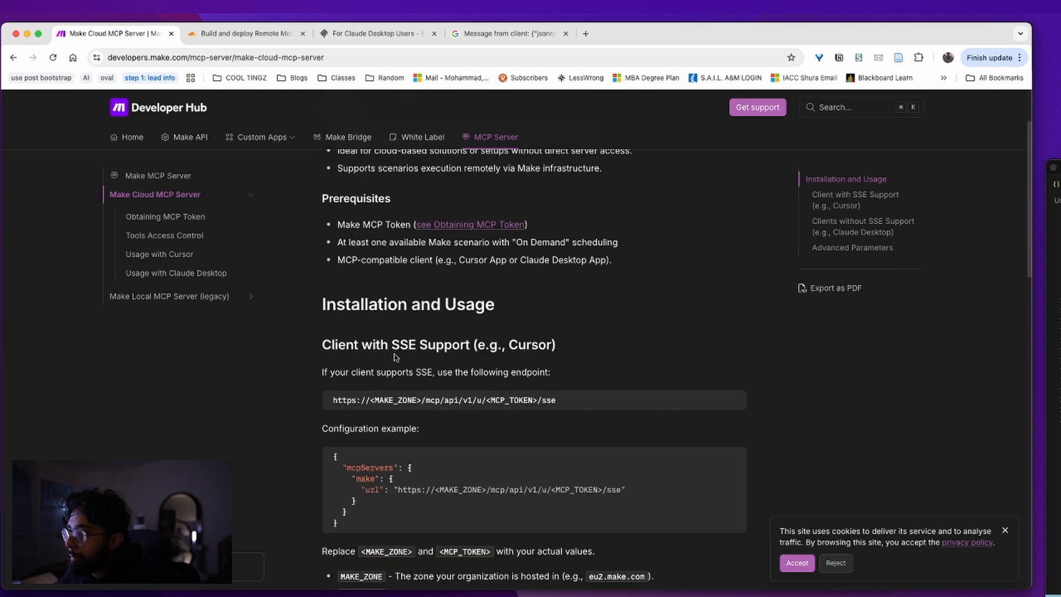
pyautogui.scroll(-3, 395, 357)
pyautogui.scroll(-5, 450, 363)
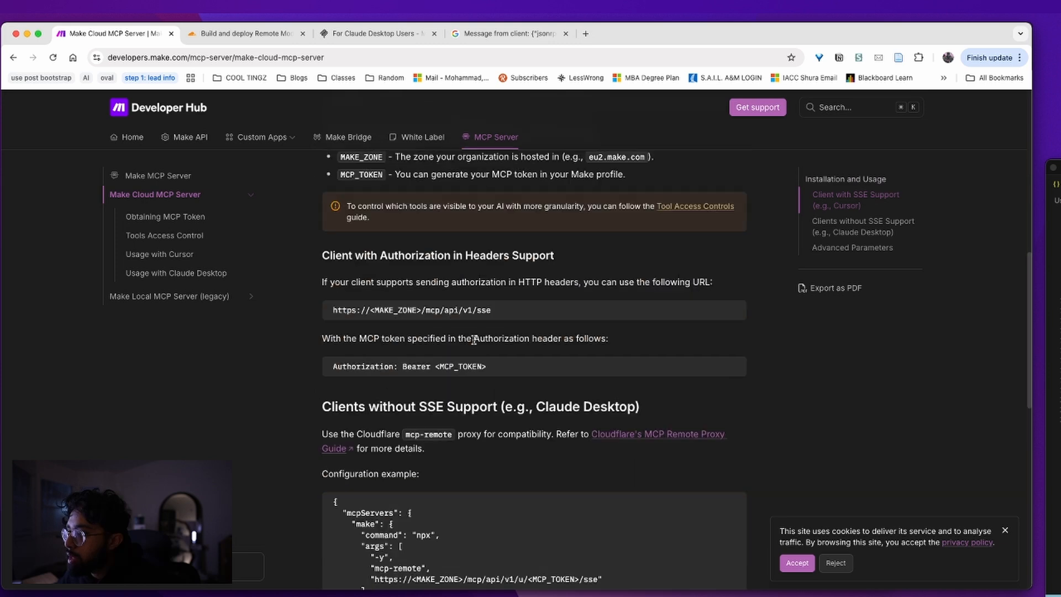
pyautogui.tripleClick(471, 419)
pyautogui.scroll(-1, 475, 422)
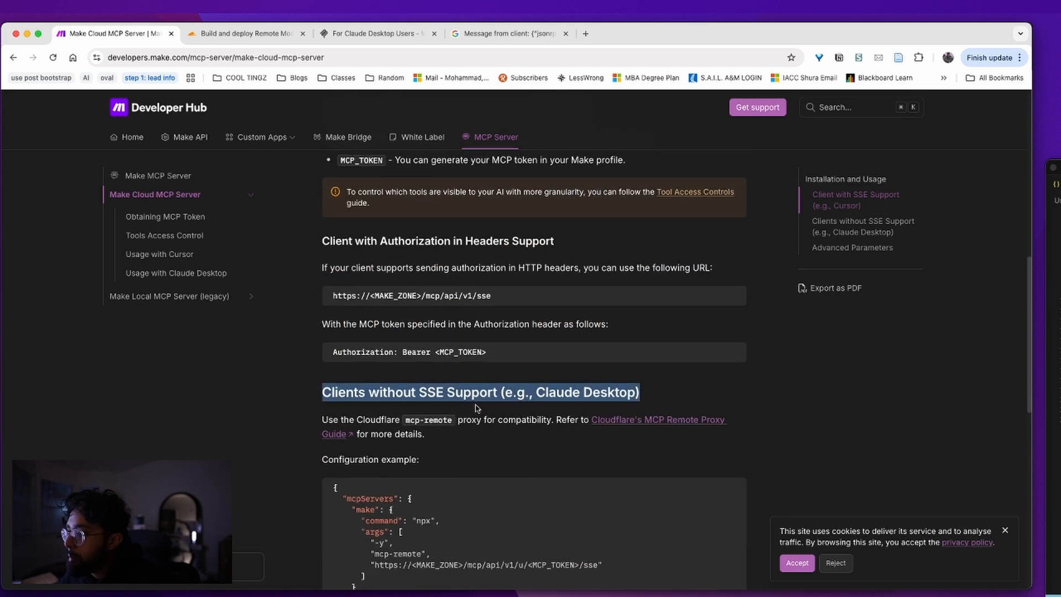
# Open Cloudflare's MCP Remote Proxy guide and close the duplicate blog, Claude Desktop and search tabs
pyautogui.click(656, 407)
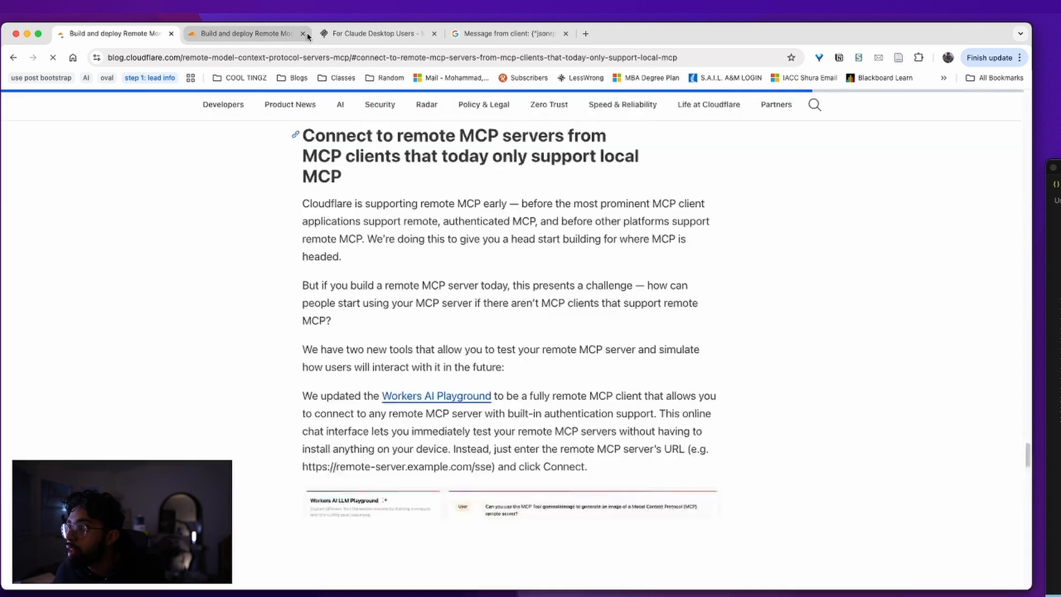
pyautogui.click(303, 34)
pyautogui.click(303, 35)
pyautogui.click(303, 34)
pyautogui.scroll(6, 587, 350)
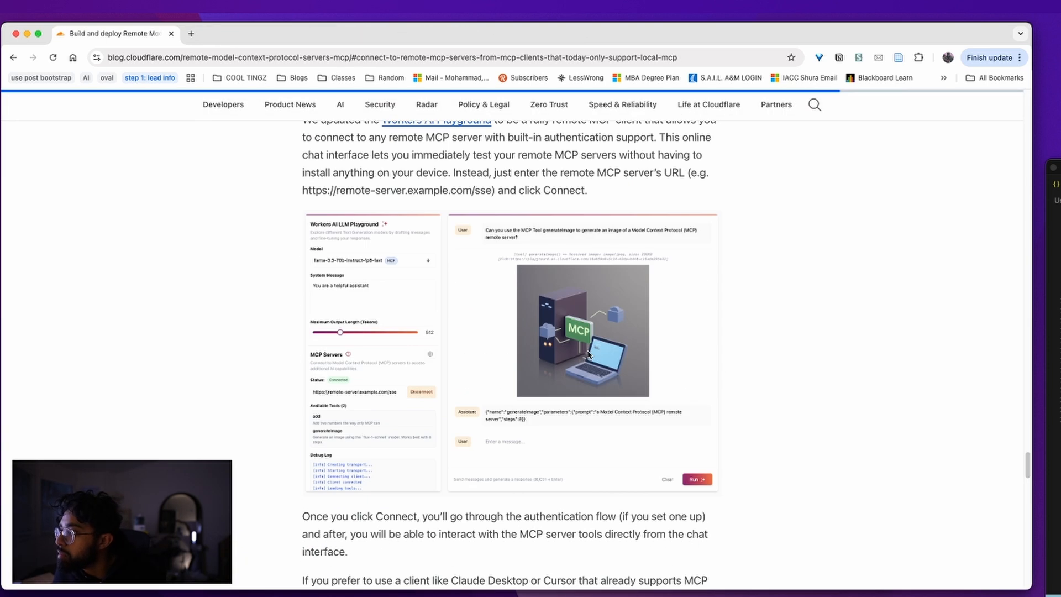
pyautogui.scroll(5, 561, 358)
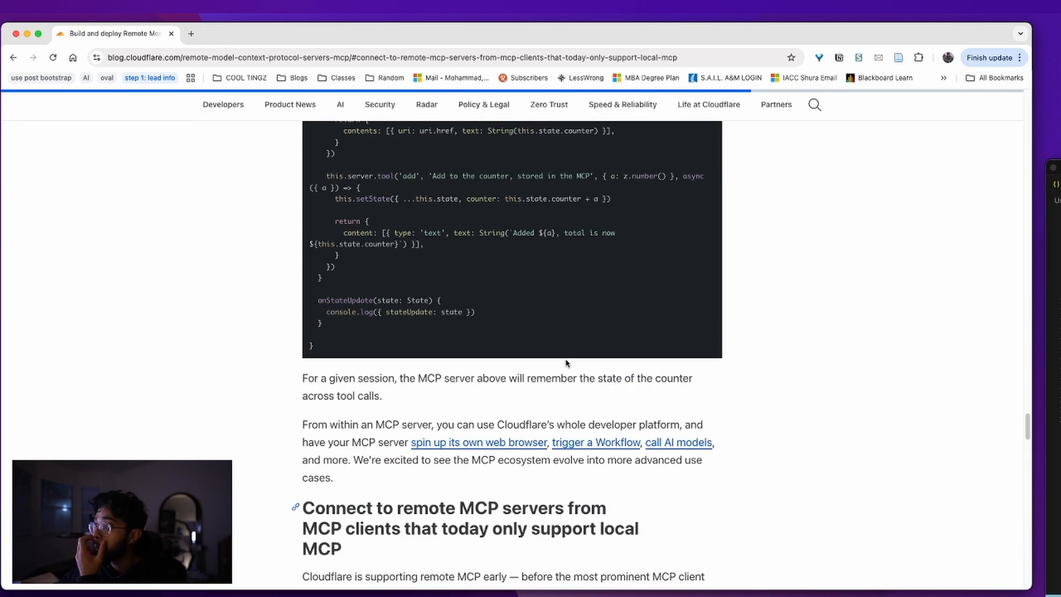
pyautogui.scroll(-1, 558, 364)
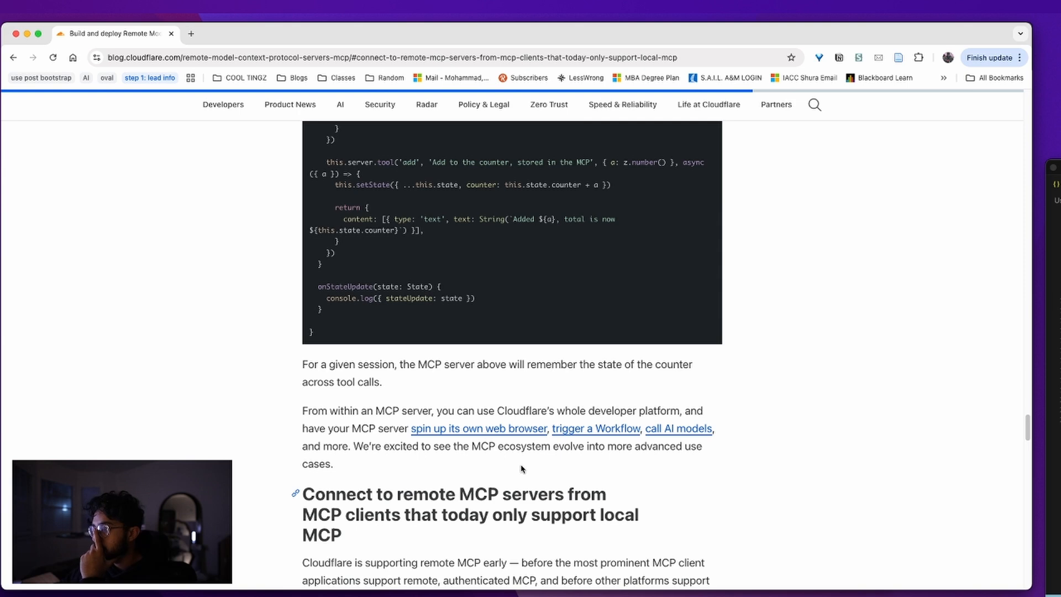
pyautogui.scroll(-3, 522, 470)
# Read the guide's paragraph on supporting remote MCP early, then return to the Make Cloud MCP Server page
pyautogui.tripleClick(431, 379)
pyautogui.scroll(10, 433, 443)
pyautogui.scroll(10, 432, 448)
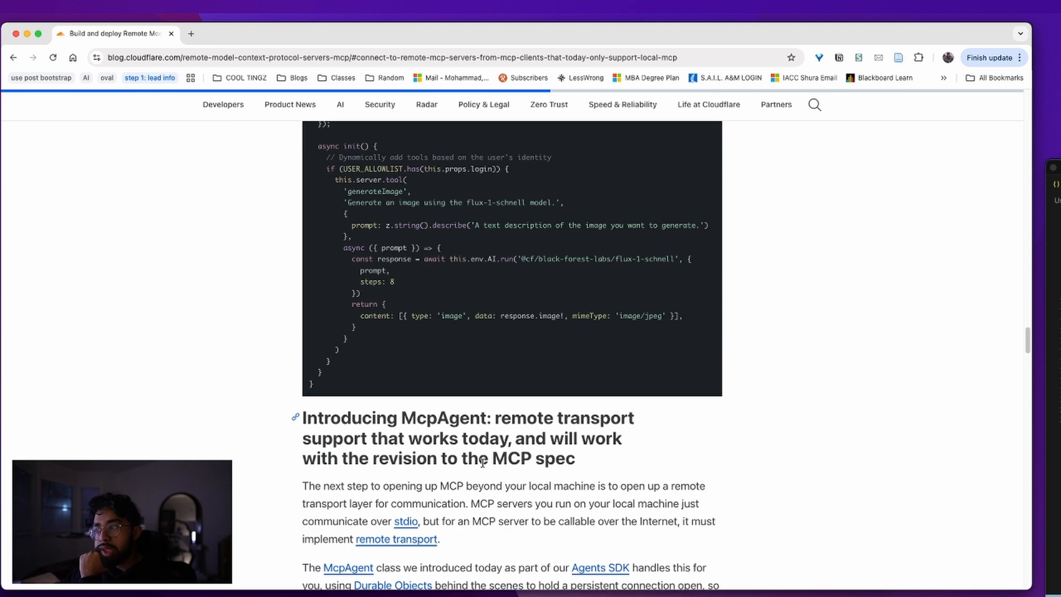
pyautogui.press('super+bracketleft')
pyautogui.scroll(-15, 481, 453)
# Review the Client with SSE Support section of the Make Cloud MCP Server docs
pyautogui.scroll(5, 485, 451)
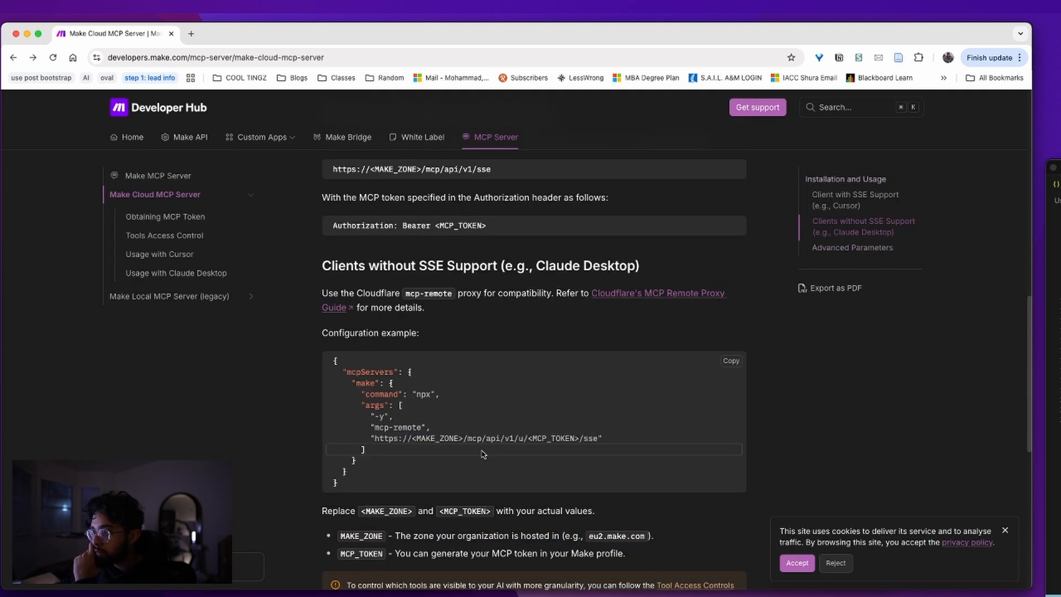
pyautogui.scroll(10, 482, 455)
pyautogui.tripleClick(444, 288)
pyautogui.click(423, 315)
pyautogui.moveTo(556, 344); pyautogui.dragTo(370, 344)
pyautogui.scroll(3, 460, 497)
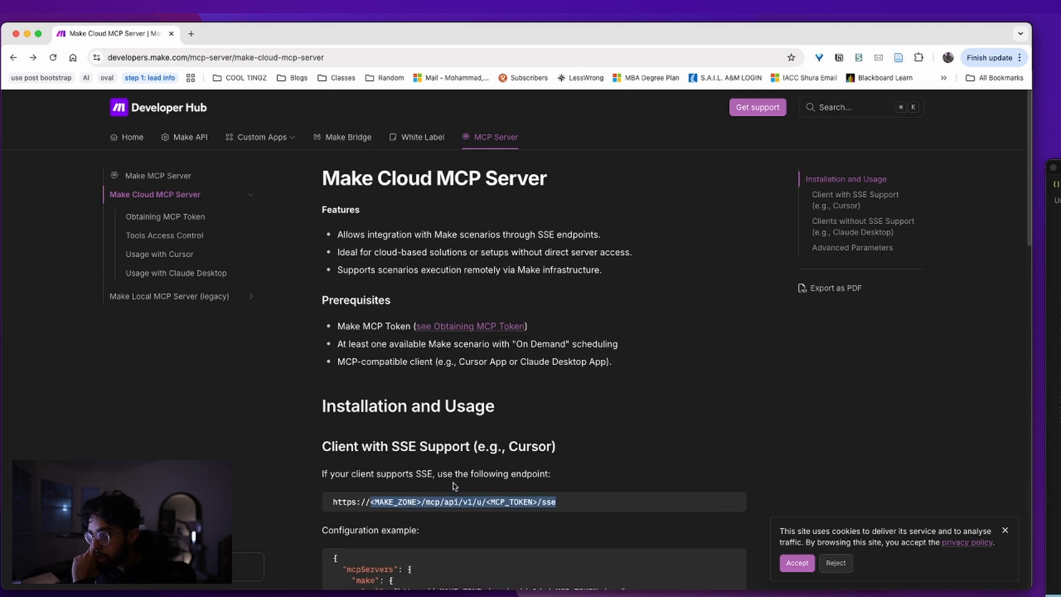
pyautogui.scroll(-8, 458, 481)
pyautogui.scroll(2, 456, 451)
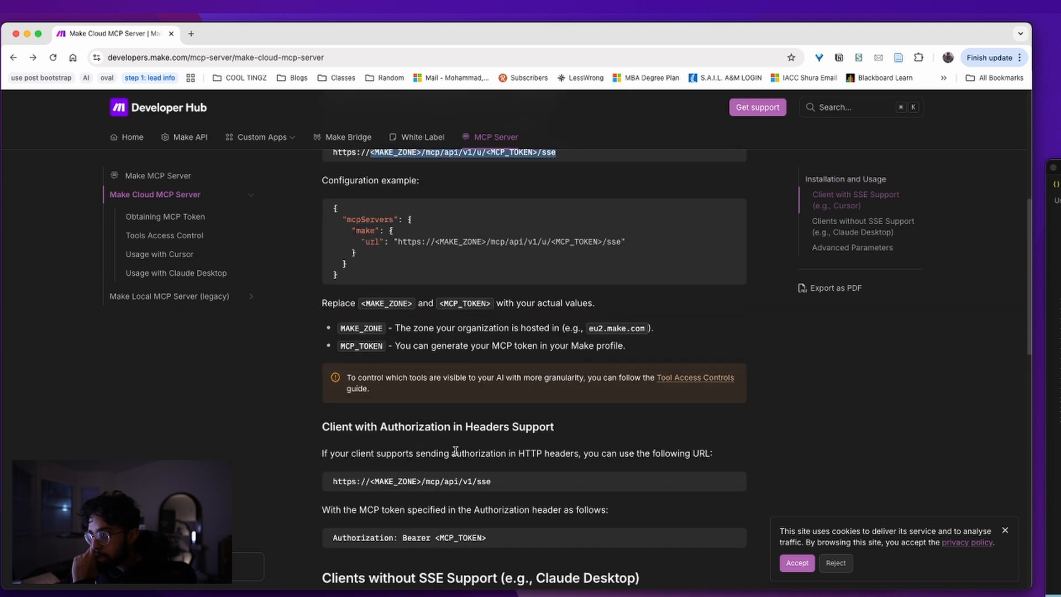
# Find 'install' in the docs and jump to the Installation and Usage section, briefly checking Obtaining MCP Token
pyautogui.press('super+f')
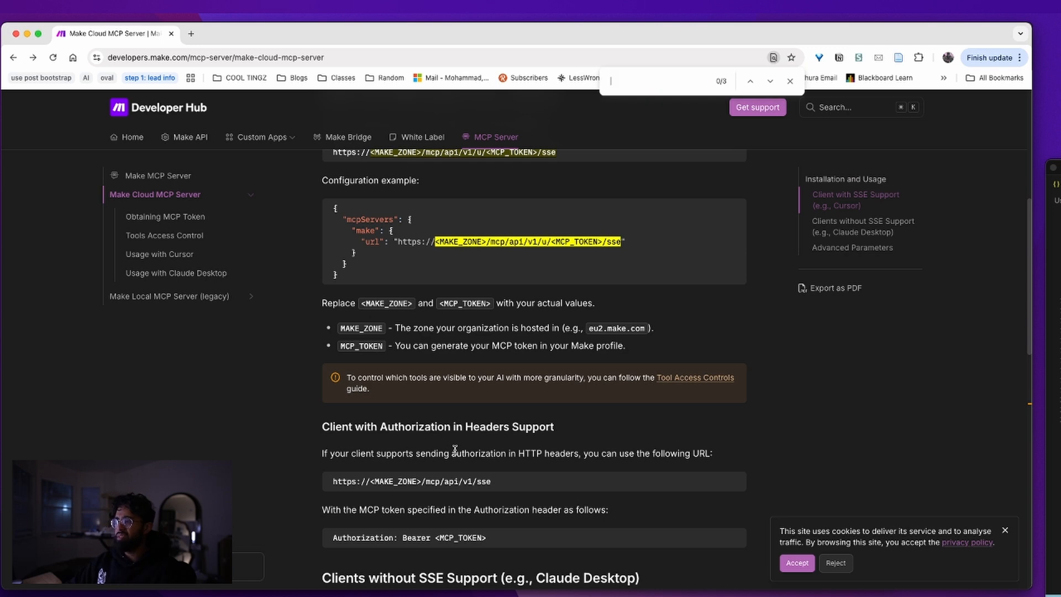
pyautogui.press('BackSpace')
pyautogui.write('install')
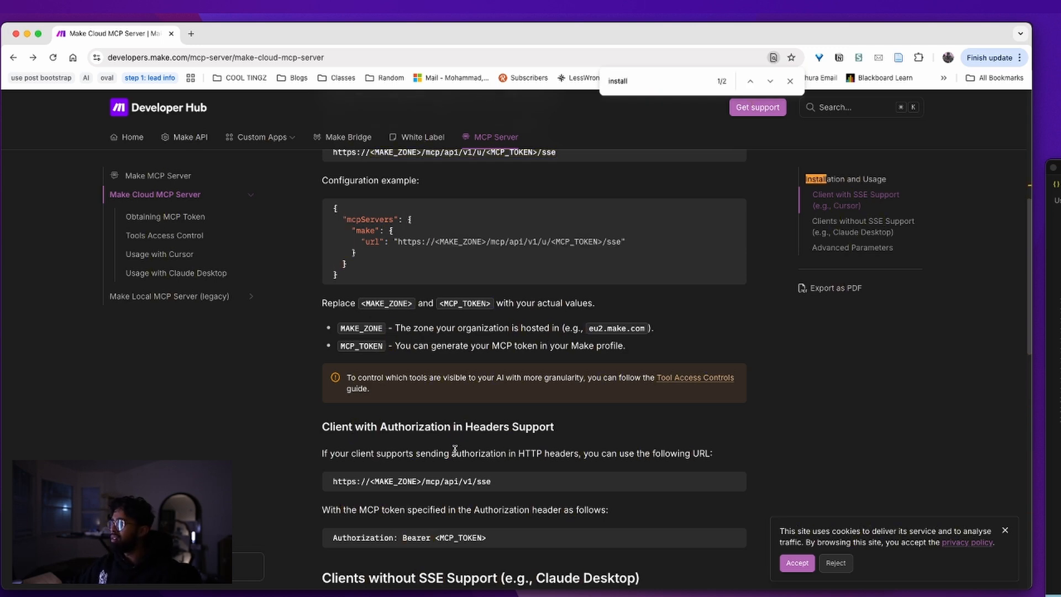
pyautogui.click(851, 179)
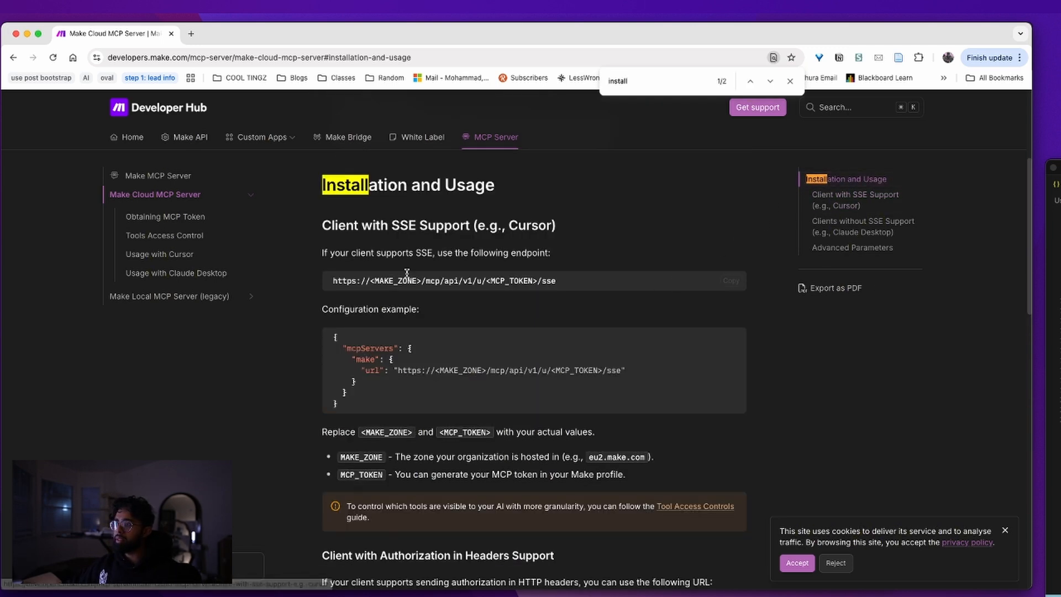
pyautogui.click(227, 217)
pyautogui.press('super+bracketleft')
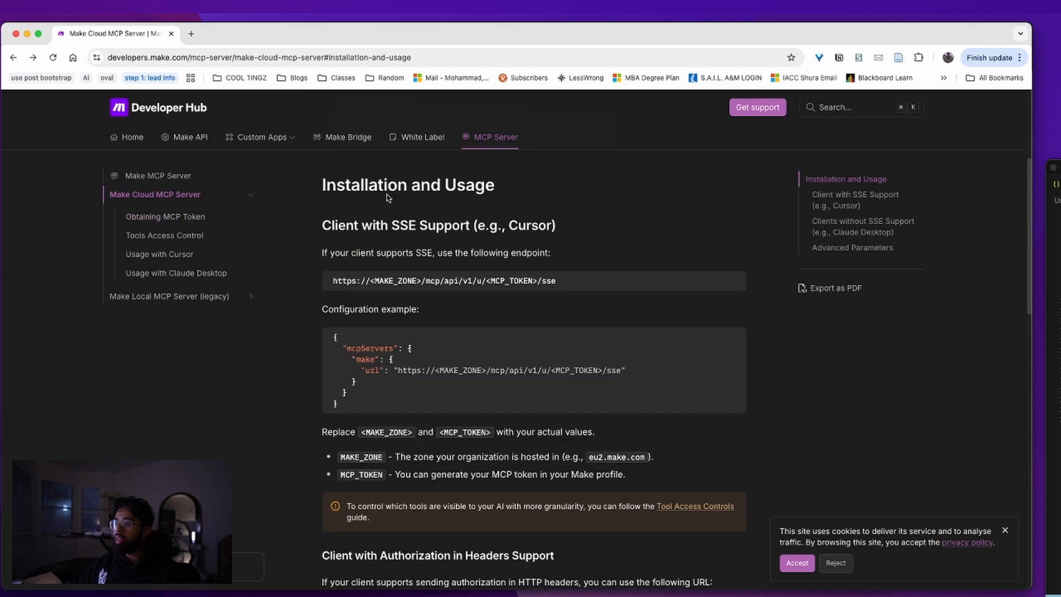
pyautogui.scroll(3, 399, 191)
pyautogui.scroll(-3, 382, 329)
# Read the Installation requirements, including the On Demand scheduling requirement
pyautogui.doubleClick(361, 235)
pyautogui.click(385, 265)
pyautogui.scroll(3, 425, 294)
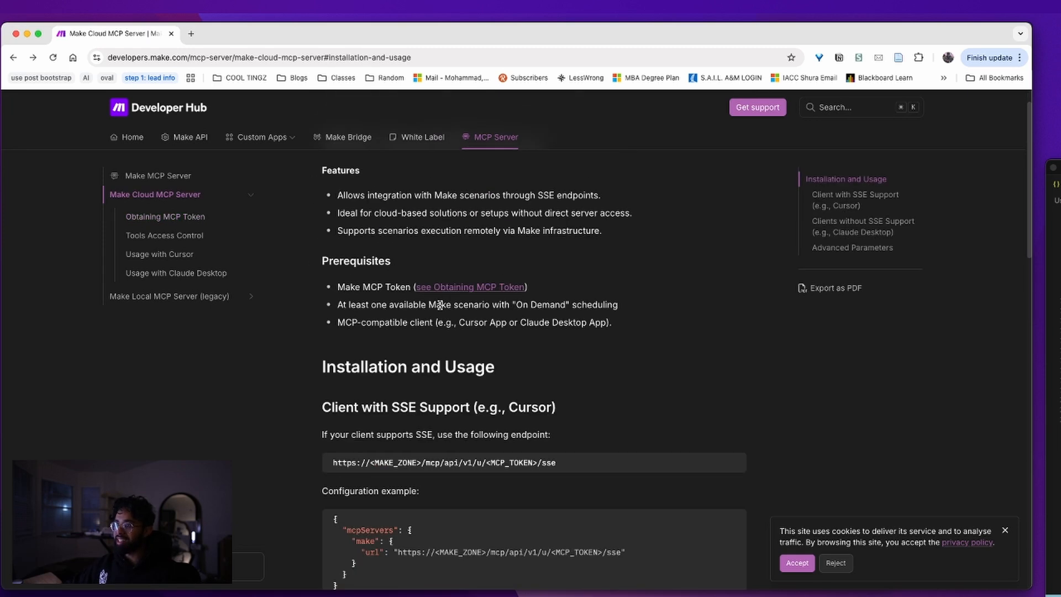
pyautogui.scroll(-2, 456, 337)
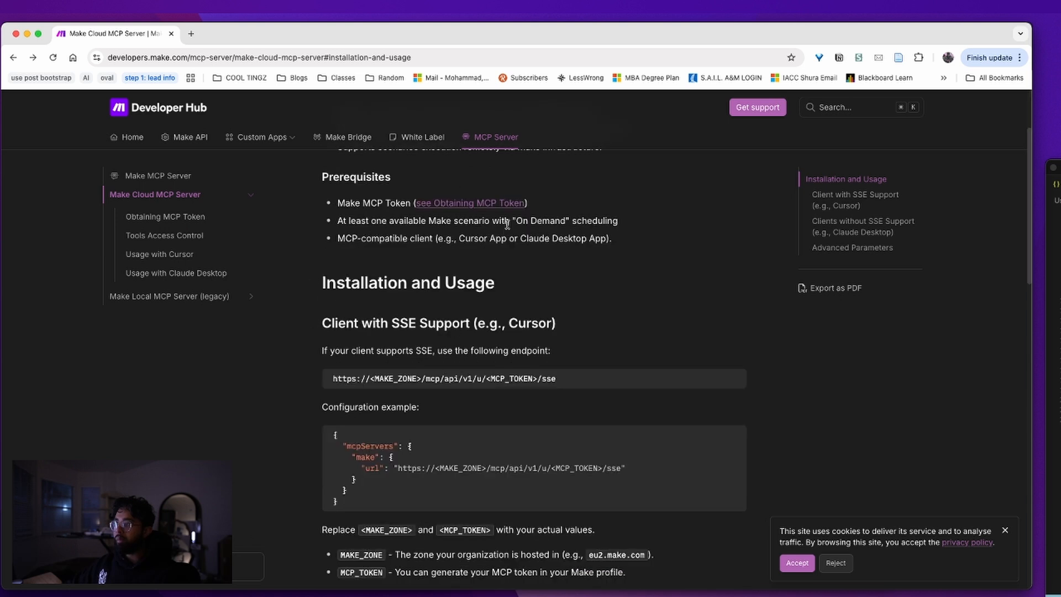
pyautogui.moveTo(506, 224); pyautogui.dragTo(567, 221)
pyautogui.click(534, 232)
# Scroll down the setup sections and open the Cloudflare's MCP Remote Proxy Guide link
pyautogui.scroll(-1, 382, 366)
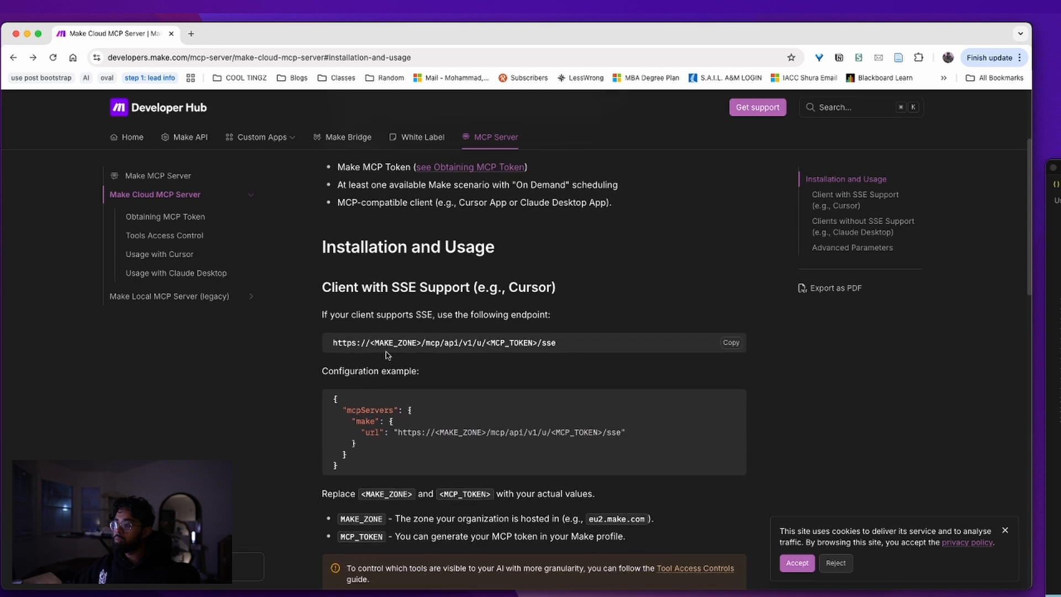
pyautogui.scroll(-4, 387, 354)
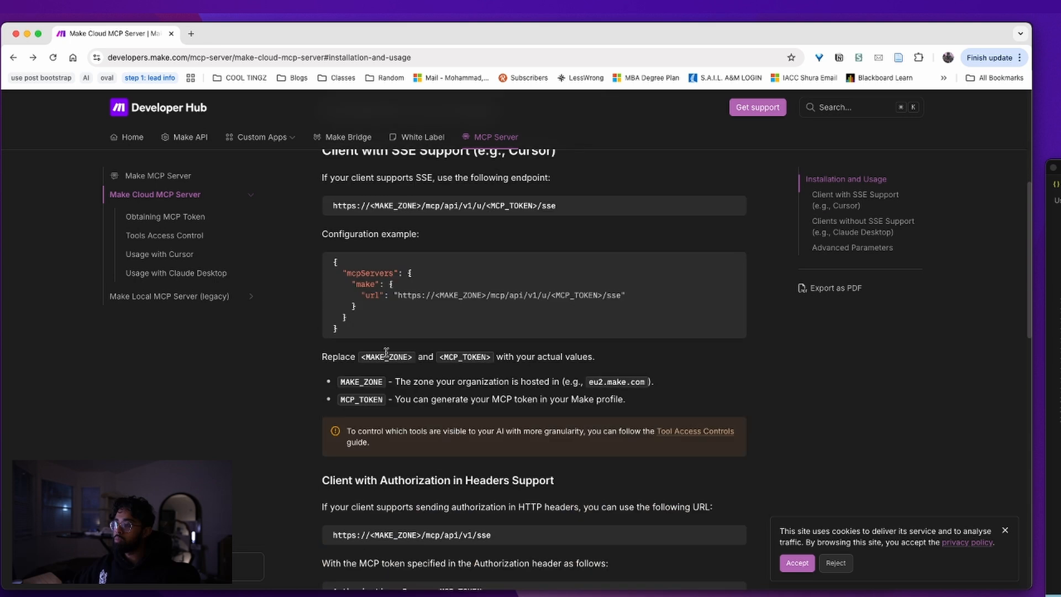
pyautogui.scroll(1, 386, 352)
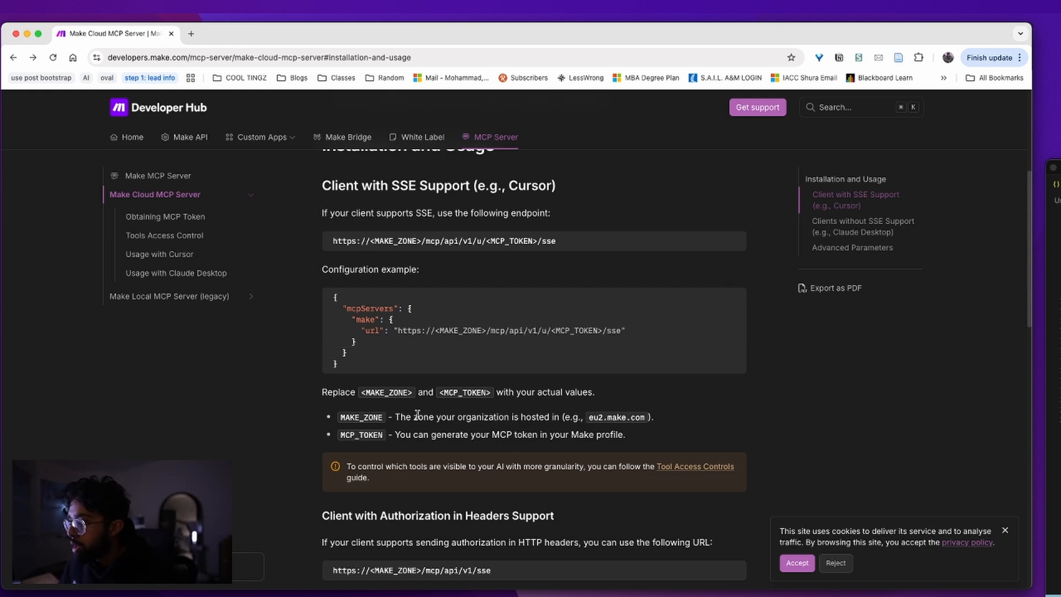
pyautogui.scroll(-5, 417, 415)
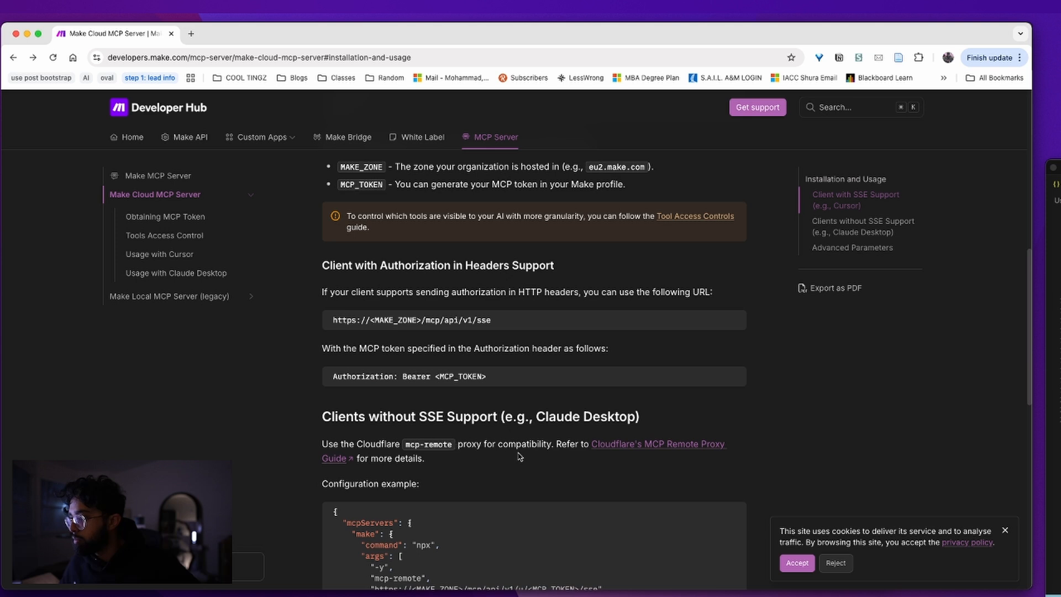
pyautogui.scroll(-1, 526, 457)
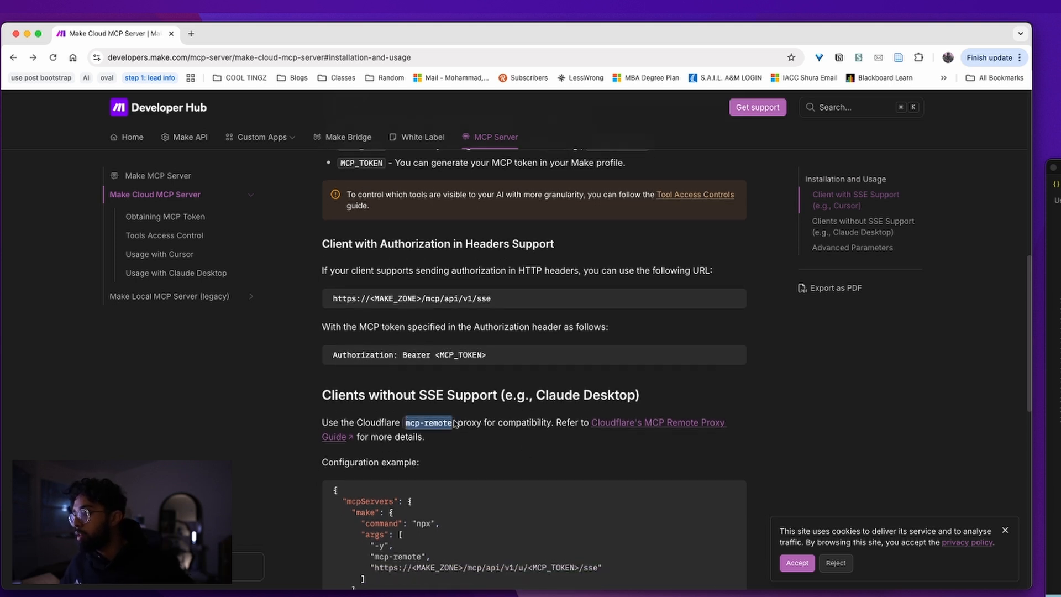
pyautogui.click(598, 425)
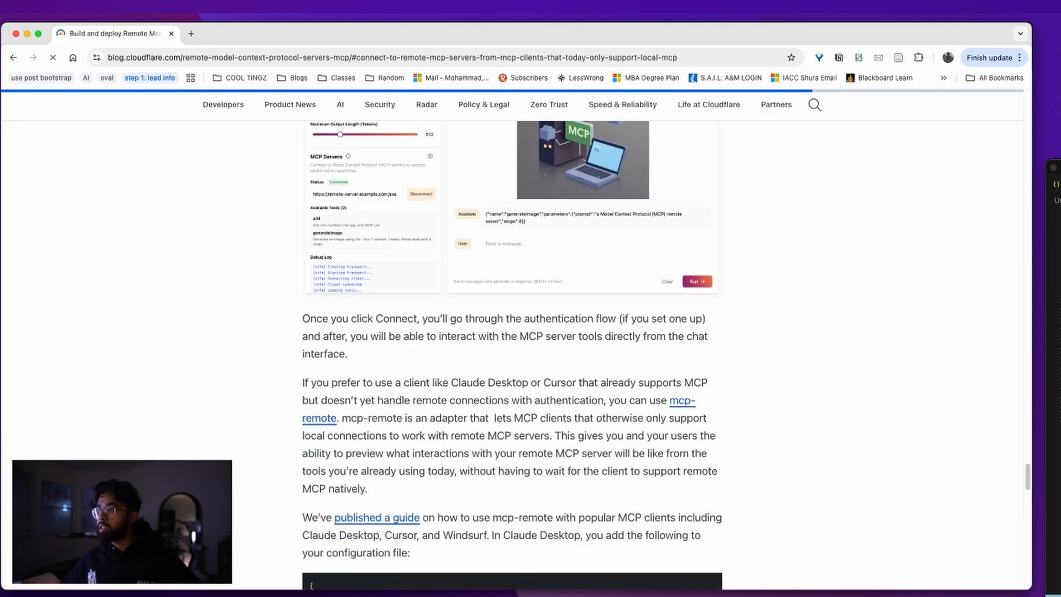
# Search the Cloudflare post for 'mcp-remote' and follow its link to the npm package page
pyautogui.press('super+f')
pyautogui.write('mcp-remote')
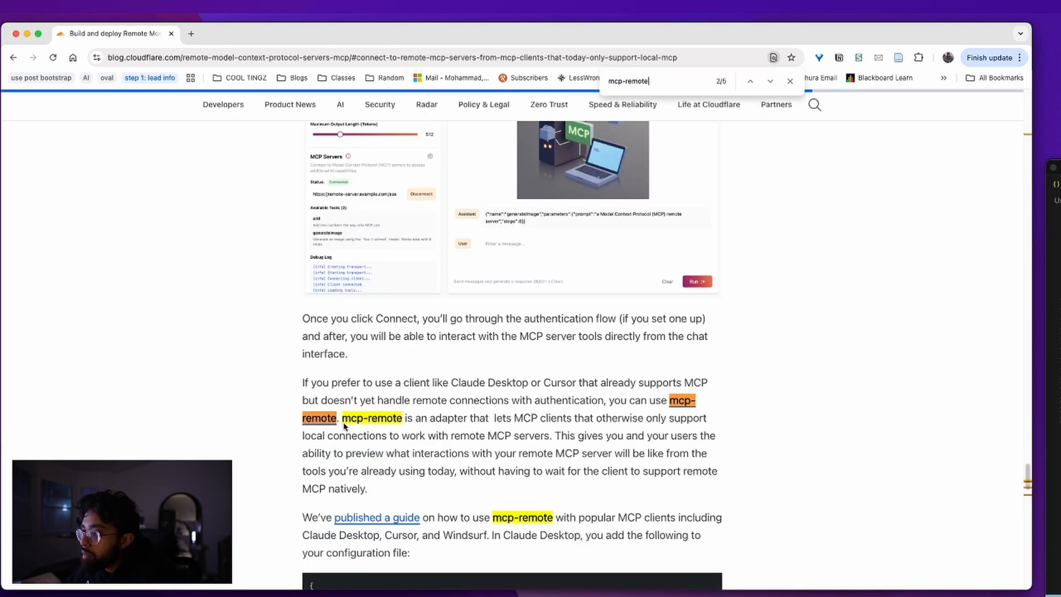
pyautogui.tripleClick(393, 383)
pyautogui.click(383, 410)
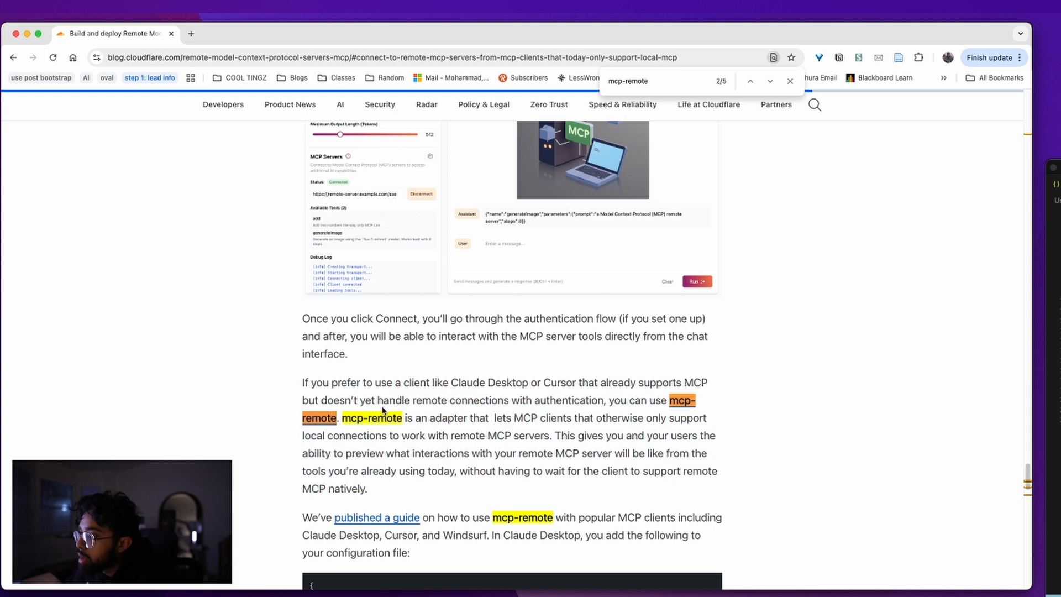
pyautogui.moveTo(607, 401); pyautogui.dragTo(335, 403)
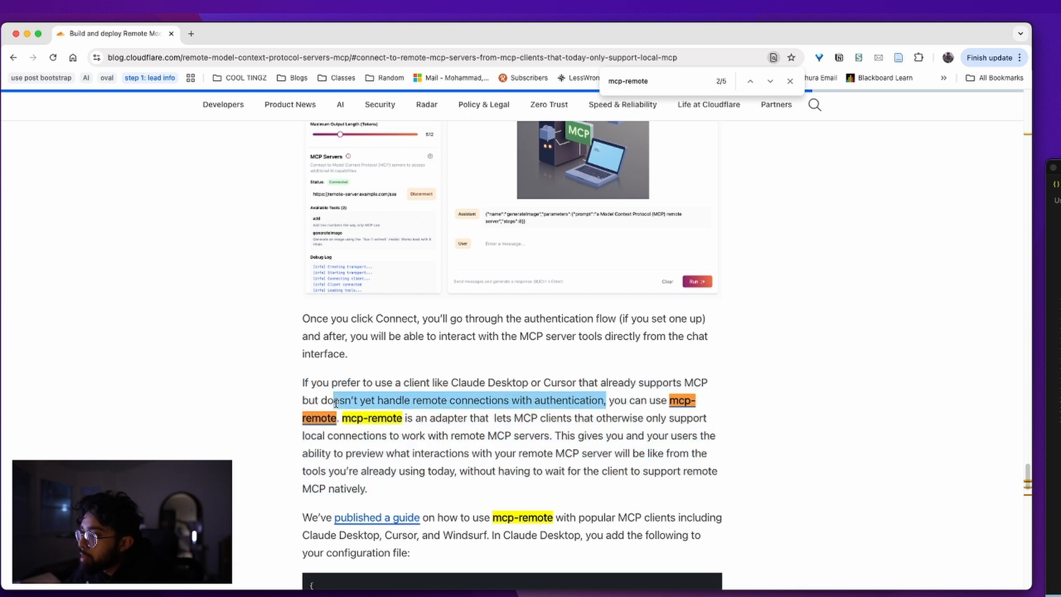
pyautogui.click(333, 423)
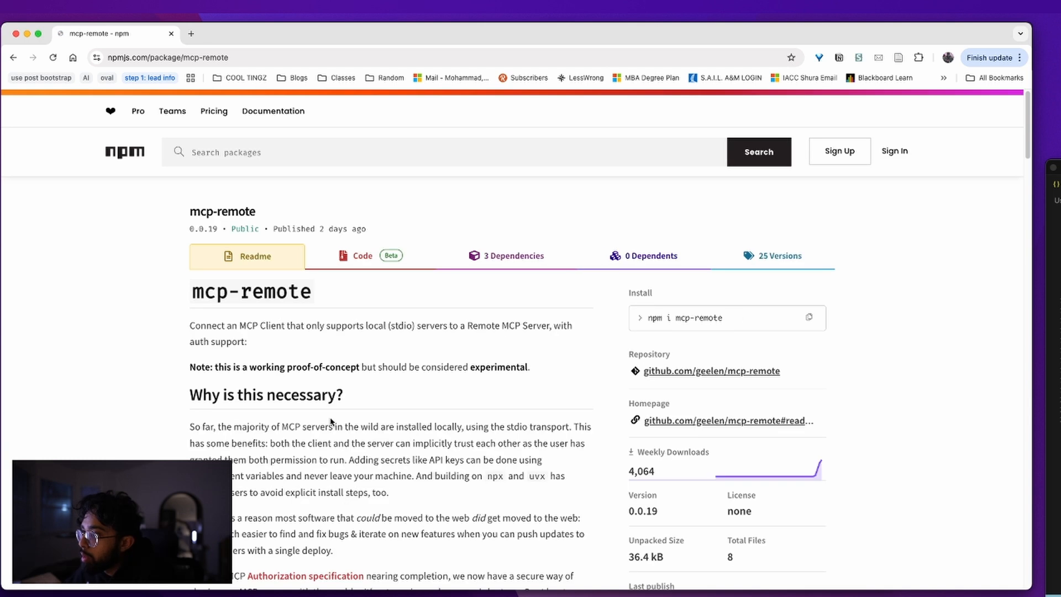
# Bring the claude_desktop_config.json editor beside the npm readme using Mission Control
pyautogui.scroll(-5, 262, 400)
pyautogui.scroll(-5, 262, 400)
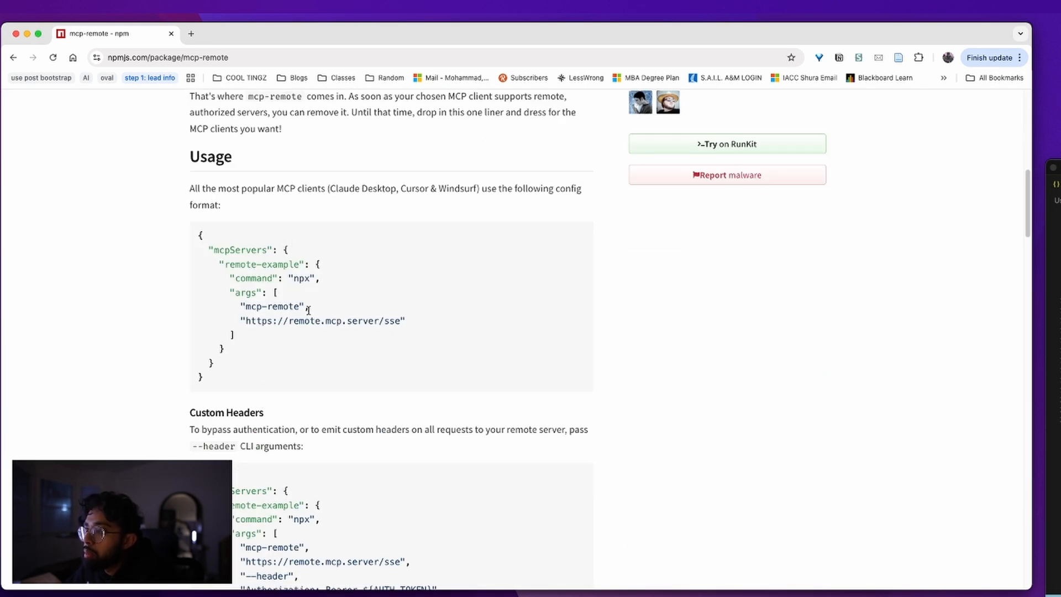
pyautogui.hotkey('ctrl', 'Up')
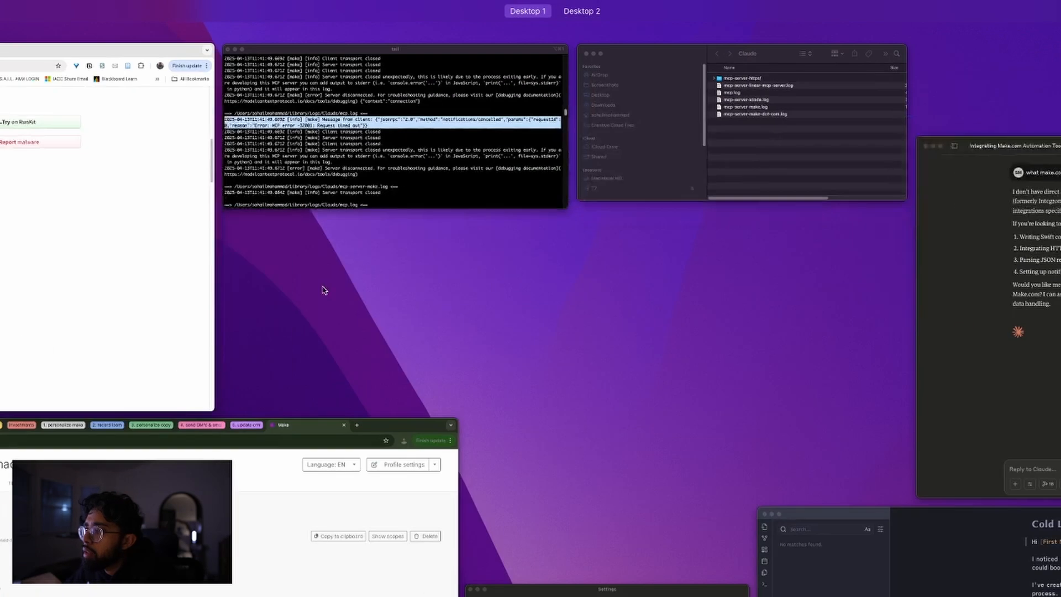
pyautogui.hotkey('ctrl', 'Up')
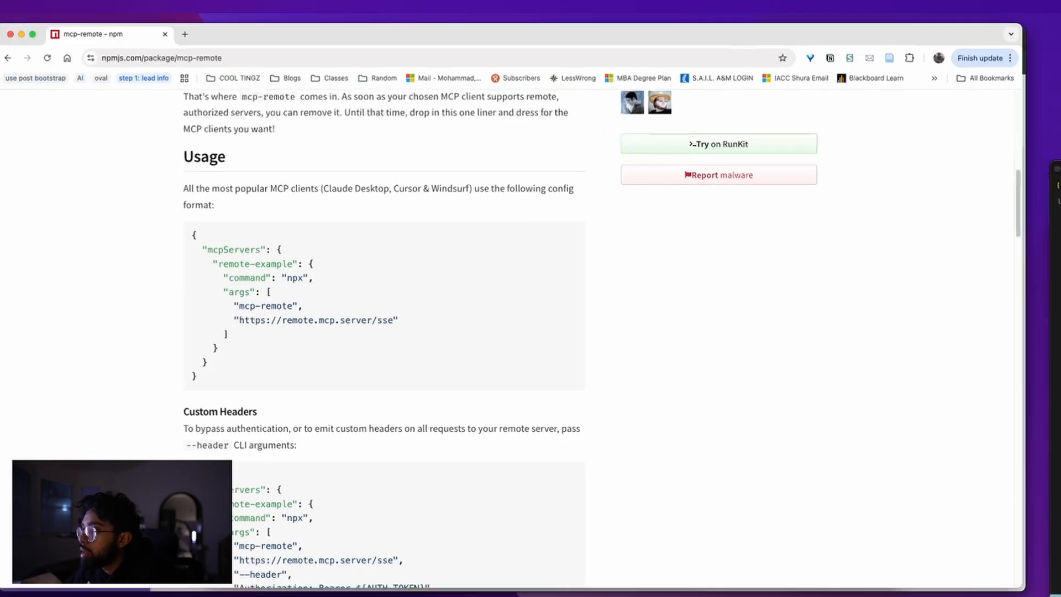
pyautogui.hotkey('ctrl', 'Up')
pyautogui.hotkey('ctrl', 'Up')
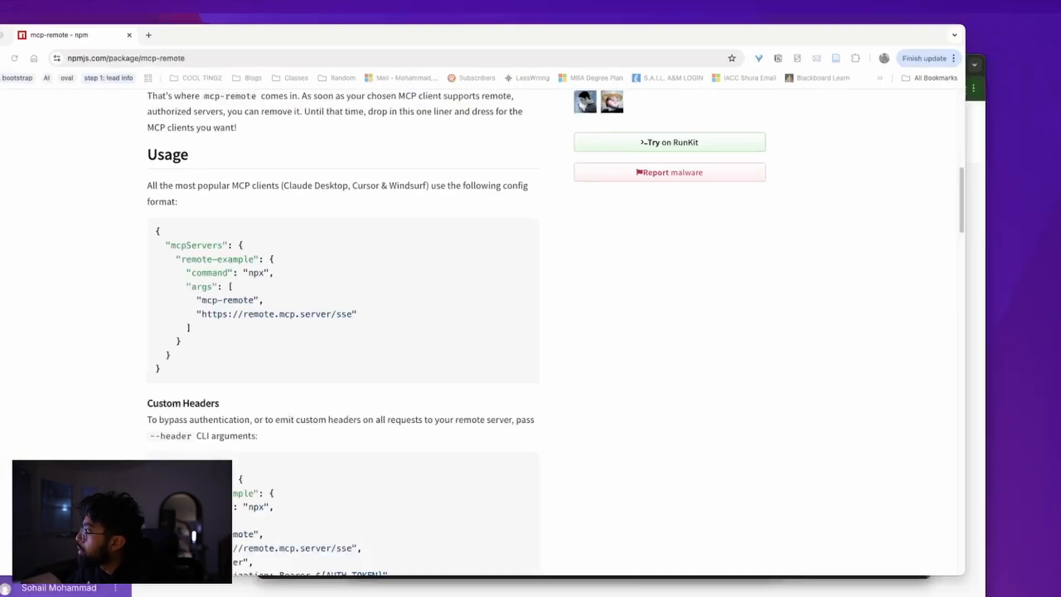
pyautogui.moveTo(1060, 167); pyautogui.dragTo(649, 47)
pyautogui.moveTo(1060, 50); pyautogui.dragTo(953, 116)
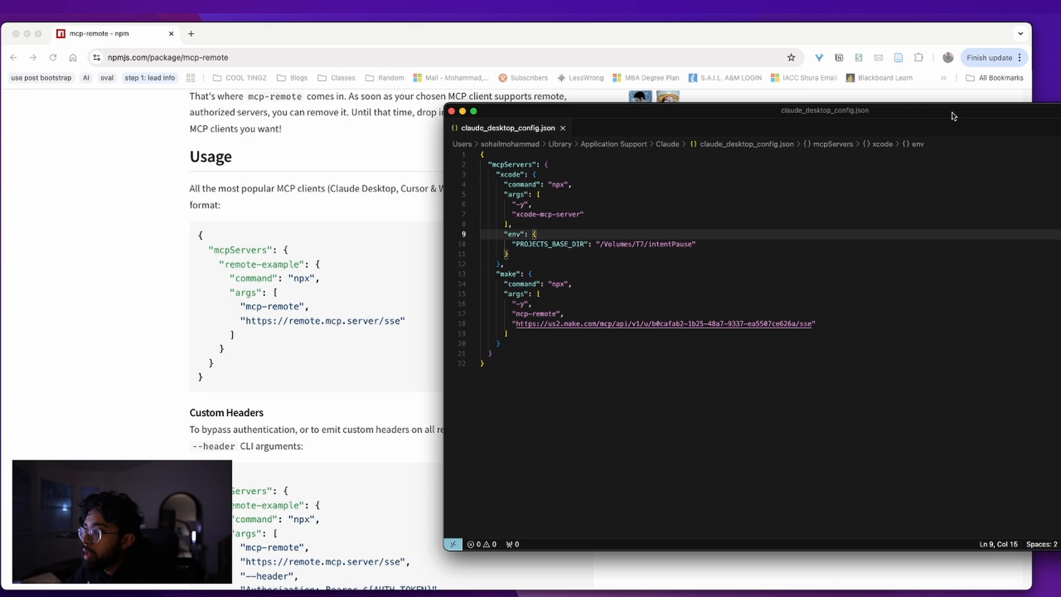
pyautogui.moveTo(954, 116); pyautogui.dragTo(1060, 125)
# Read the readme's notes on bypassing authentication and the custom --header example
pyautogui.scroll(-3, 461, 379)
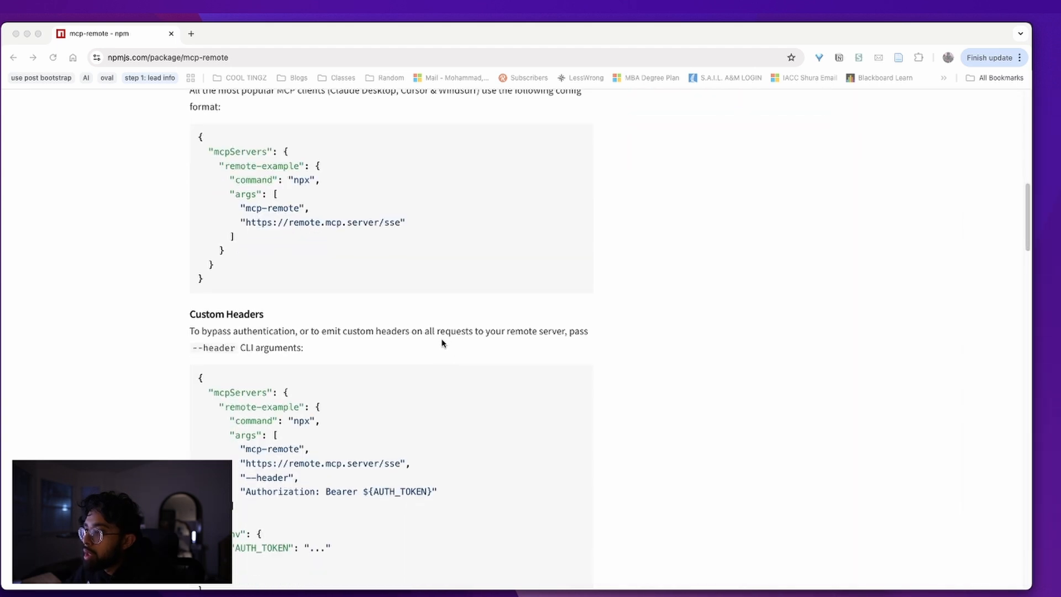
pyautogui.tripleClick(445, 330)
pyautogui.scroll(-3, 446, 331)
pyautogui.click(312, 371)
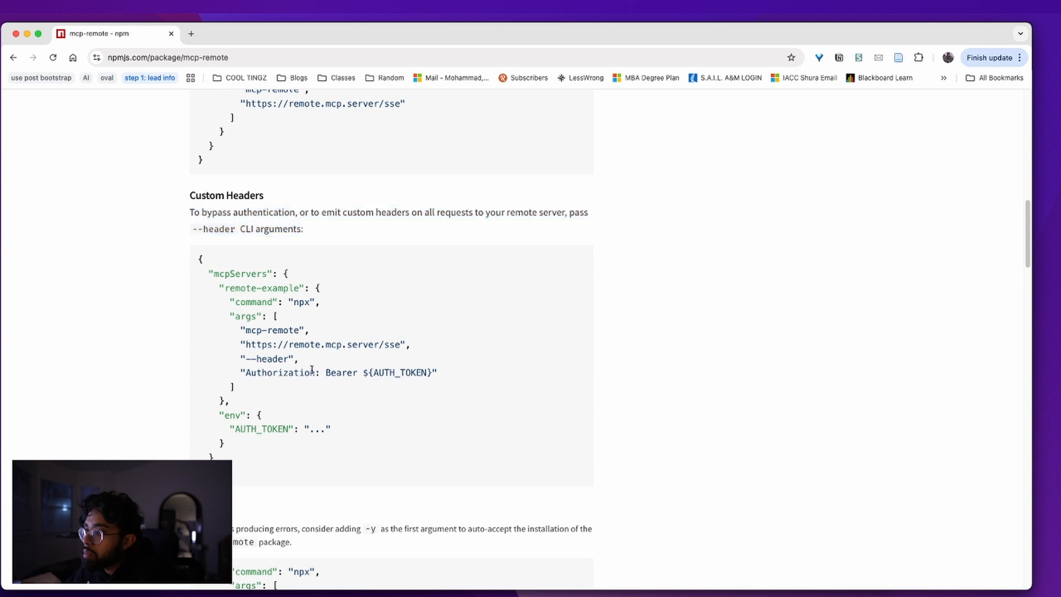
pyautogui.doubleClick(262, 355)
pyautogui.scroll(-5, 350, 372)
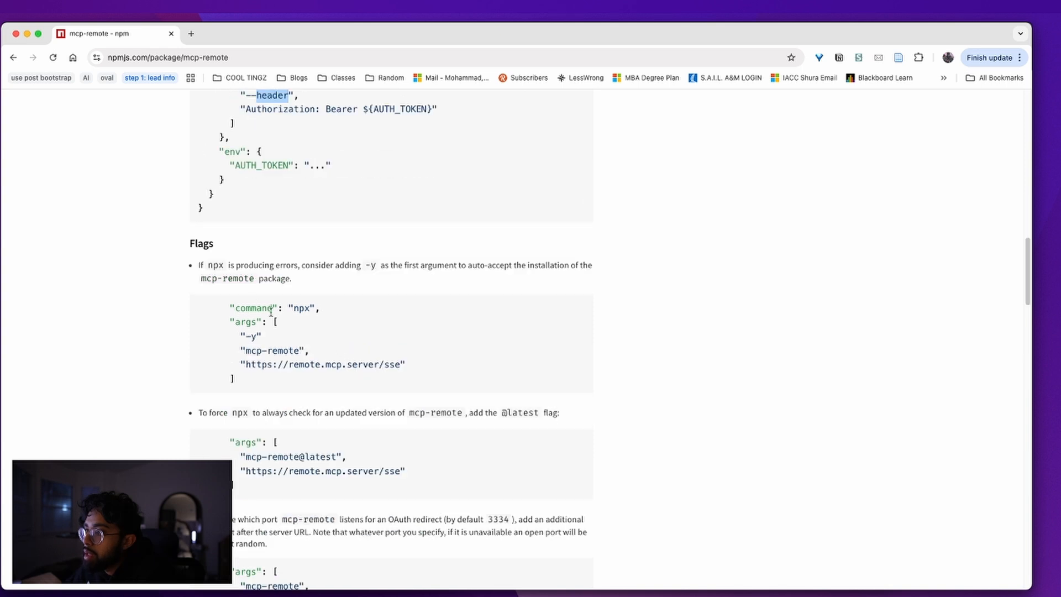
# Review the flag bullets on npx errors and mcp-remote@latest, keeping the config editor alongside
pyautogui.tripleClick(251, 281)
pyautogui.click(324, 269)
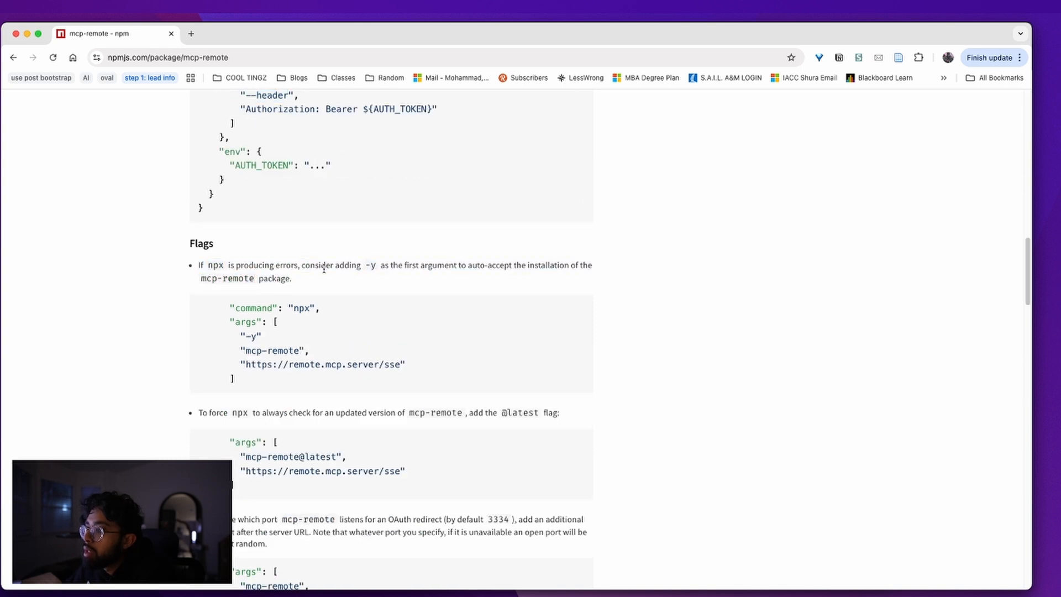
pyautogui.tripleClick(324, 269)
pyautogui.click(324, 282)
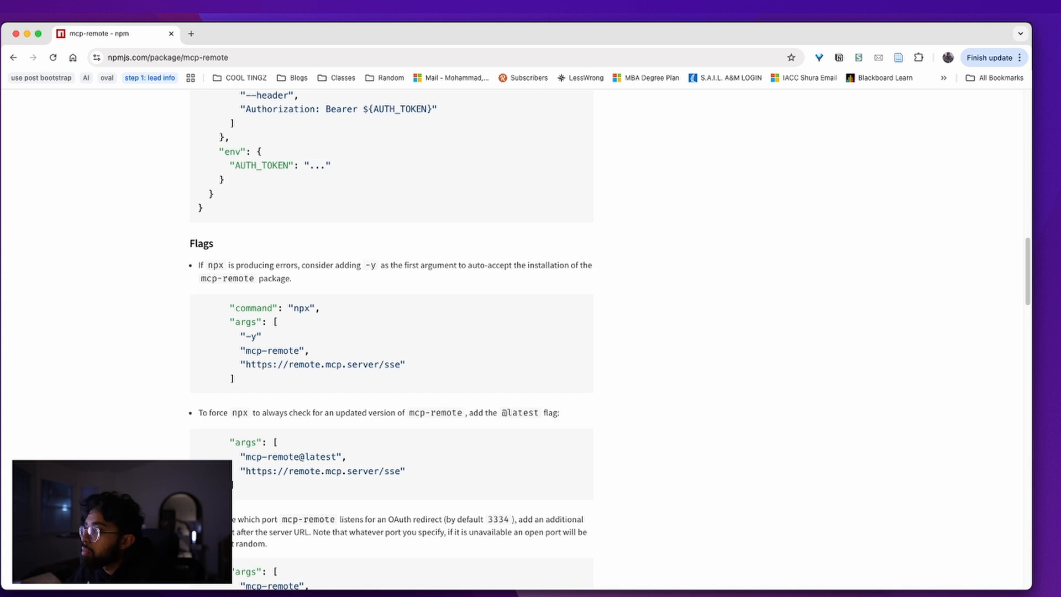
pyautogui.tripleClick(301, 415)
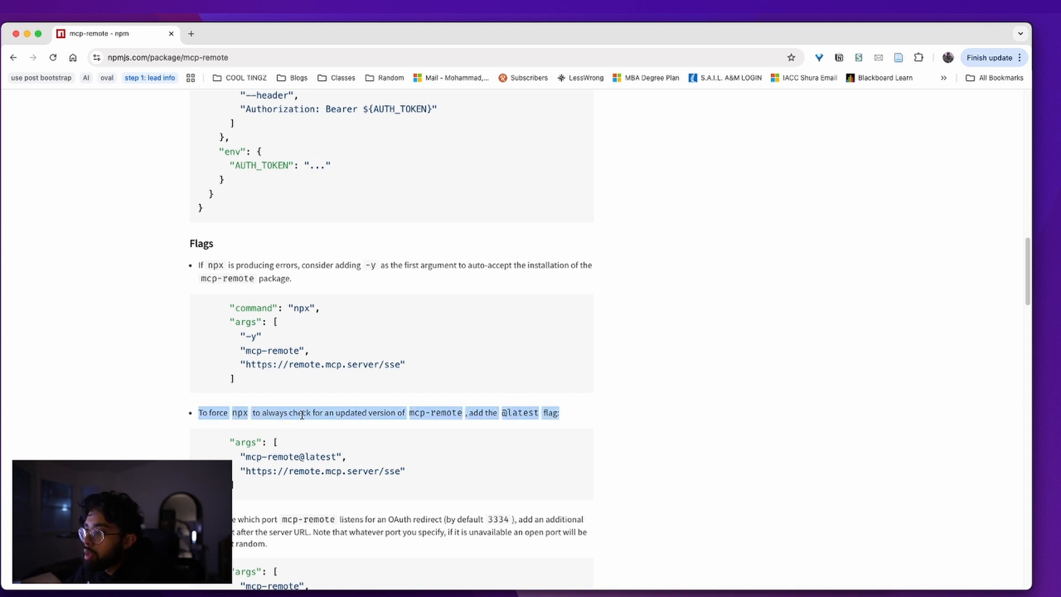
pyautogui.click(304, 414)
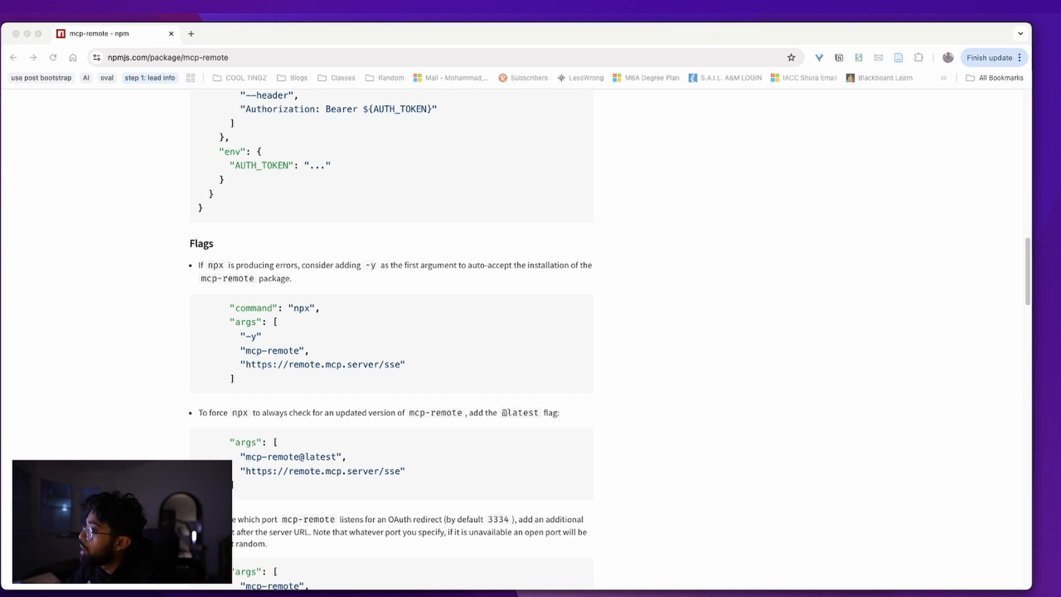
pyautogui.moveTo(714, 117); pyautogui.dragTo(880, 108)
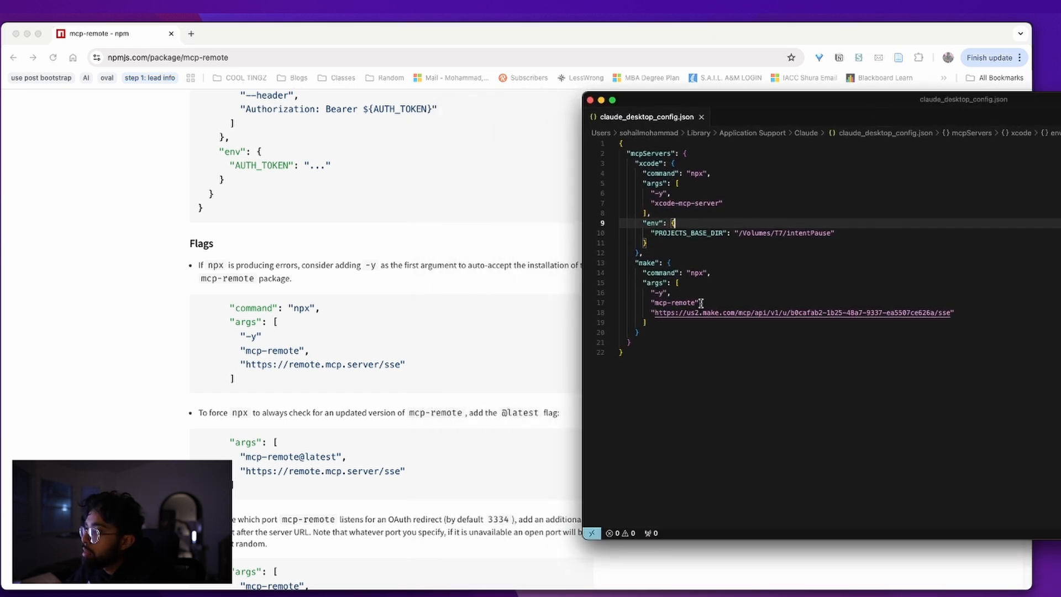
pyautogui.click(699, 303)
pyautogui.write('@latest')
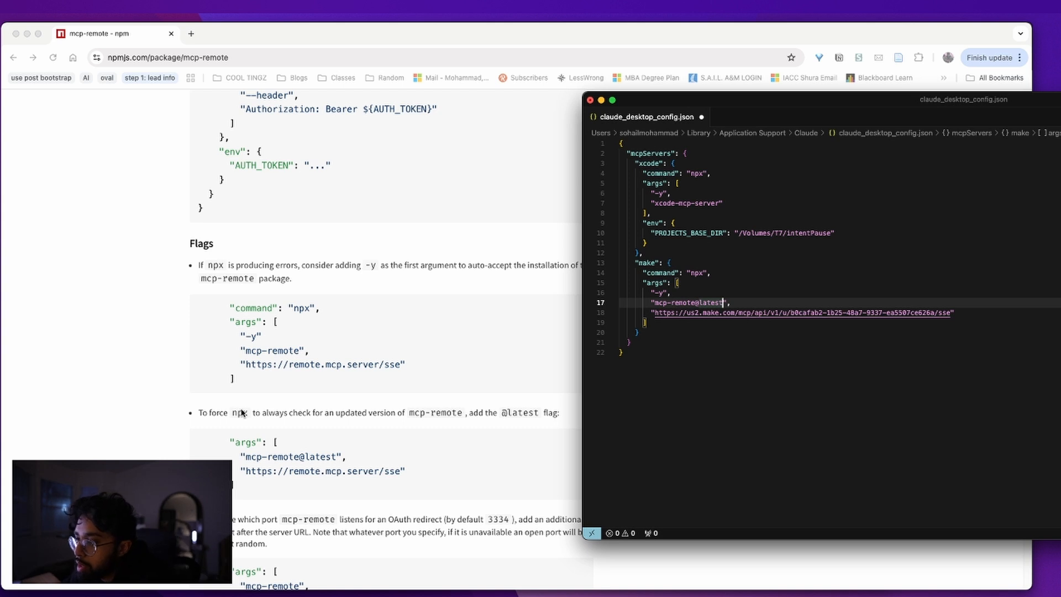
pyautogui.click(273, 442)
pyautogui.scroll(-5, 274, 443)
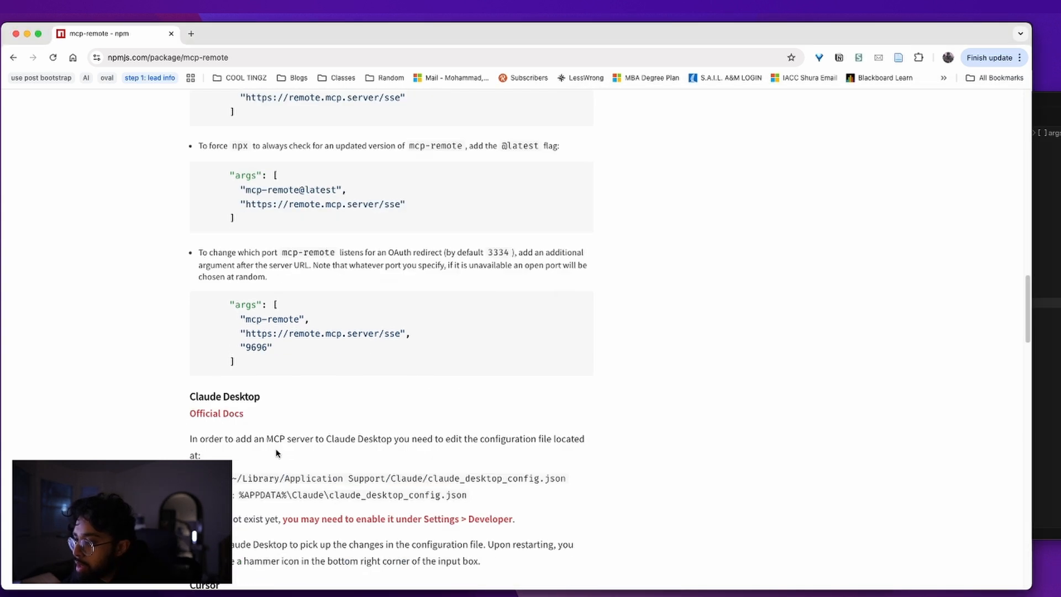
pyautogui.doubleClick(389, 250)
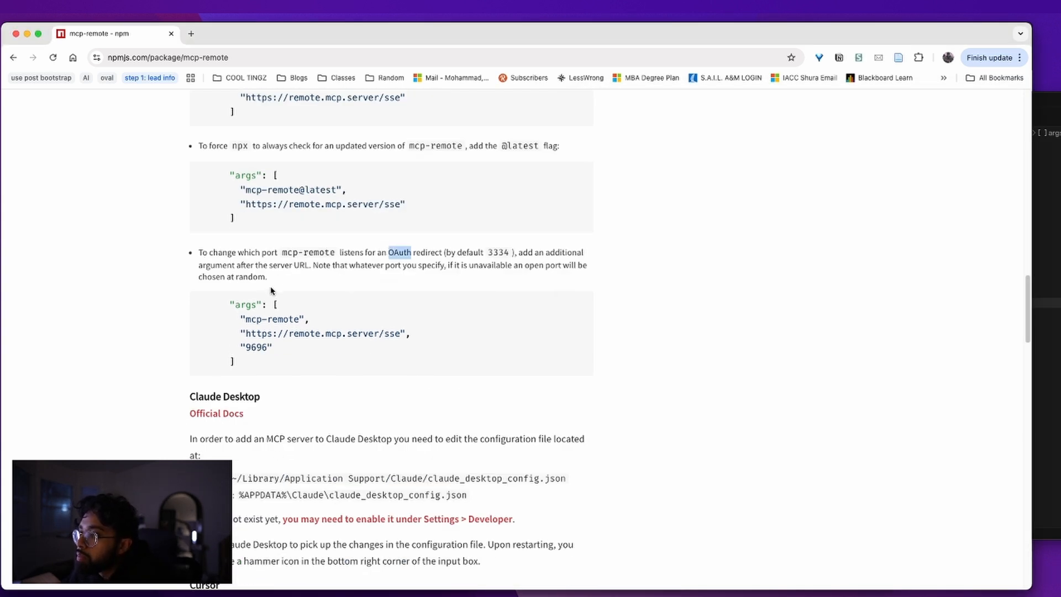
pyautogui.scroll(-1, 308, 421)
pyautogui.tripleClick(243, 329)
# Read the Claude Desktop config file path and the restart instructions in the readme
pyautogui.tripleClick(320, 372)
pyautogui.doubleClick(290, 410)
pyautogui.tripleClick(290, 410)
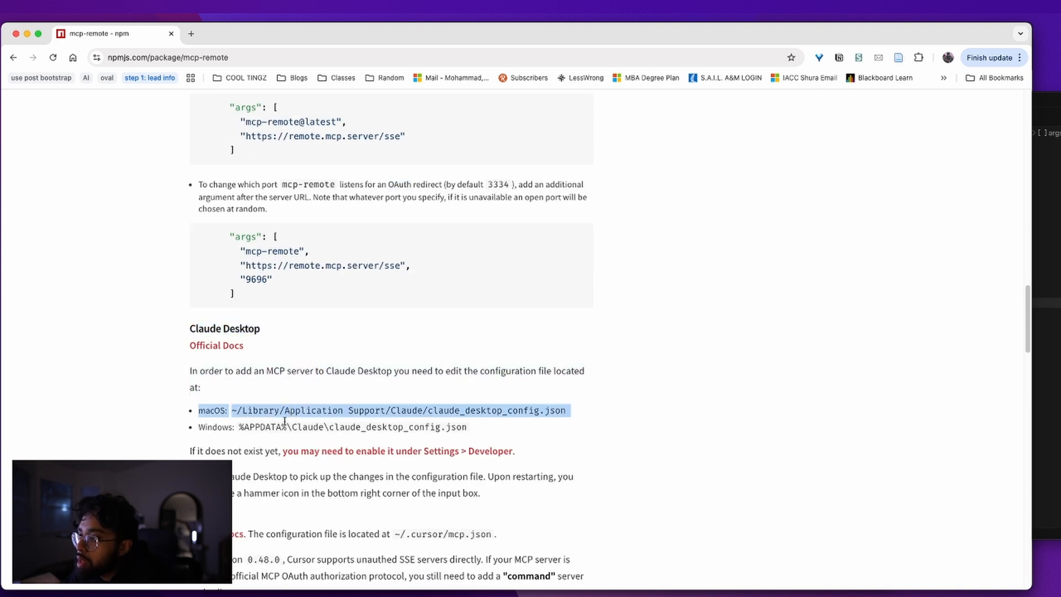
pyautogui.tripleClick(245, 452)
pyautogui.scroll(-1, 337, 448)
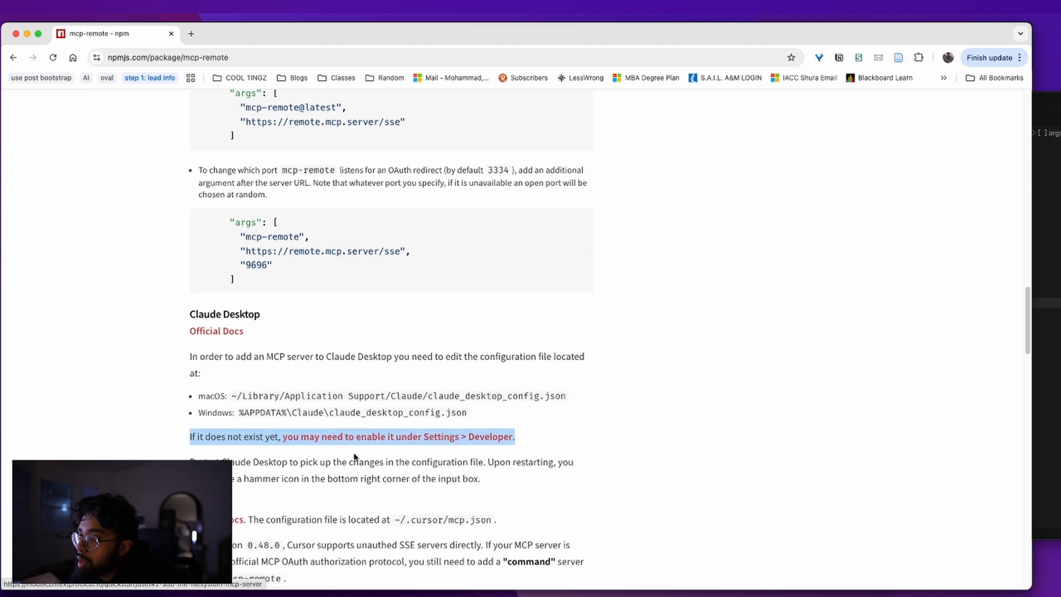
pyautogui.tripleClick(338, 442)
# Read the Troubleshooting advice on clearing the ~/.mcp-auth credential directory
pyautogui.scroll(-4, 332, 439)
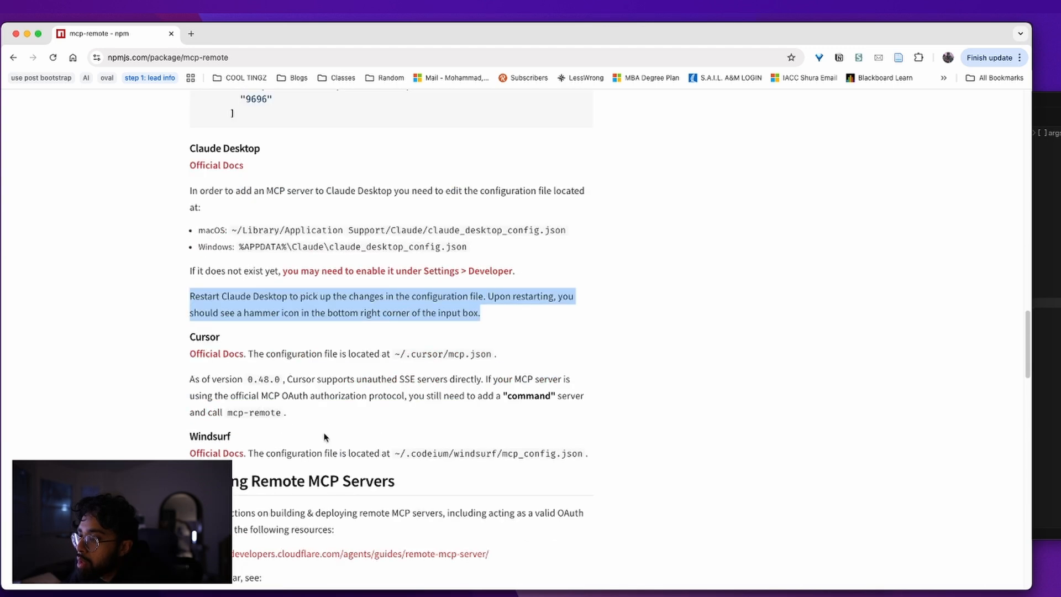
pyautogui.scroll(-10, 323, 436)
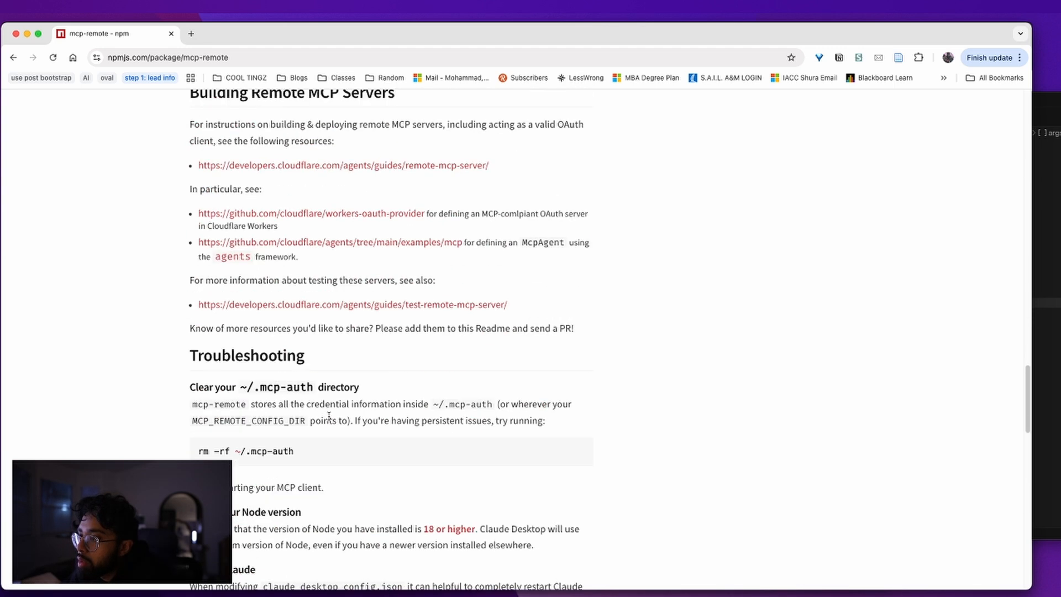
pyautogui.scroll(-4, 329, 416)
pyautogui.tripleClick(326, 235)
pyautogui.click(268, 254)
pyautogui.moveTo(278, 252); pyautogui.dragTo(597, 251)
pyautogui.click(347, 269)
pyautogui.moveTo(301, 270); pyautogui.dragTo(503, 270)
pyautogui.click(504, 269)
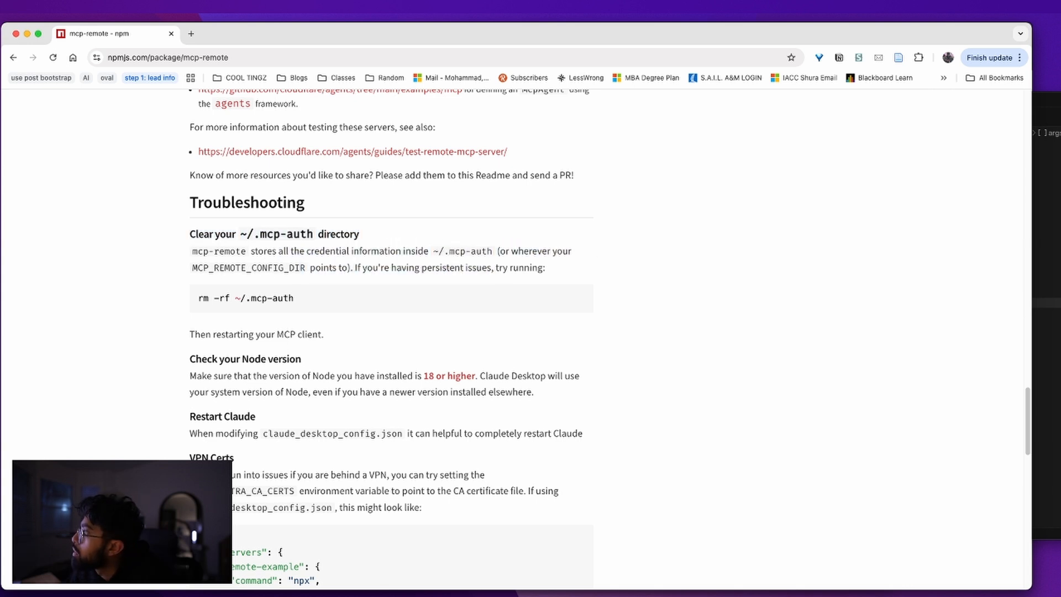
# Launch Terminal from the app launcher
pyautogui.press('super+Tab')
pyautogui.press('super+space')
pyautogui.write('ter')
pyautogui.press('Return')
# Stop the running MCP log tail with Ctrl+C to get a clean prompt
pyautogui.moveTo(602, 157); pyautogui.dragTo(944, 92)
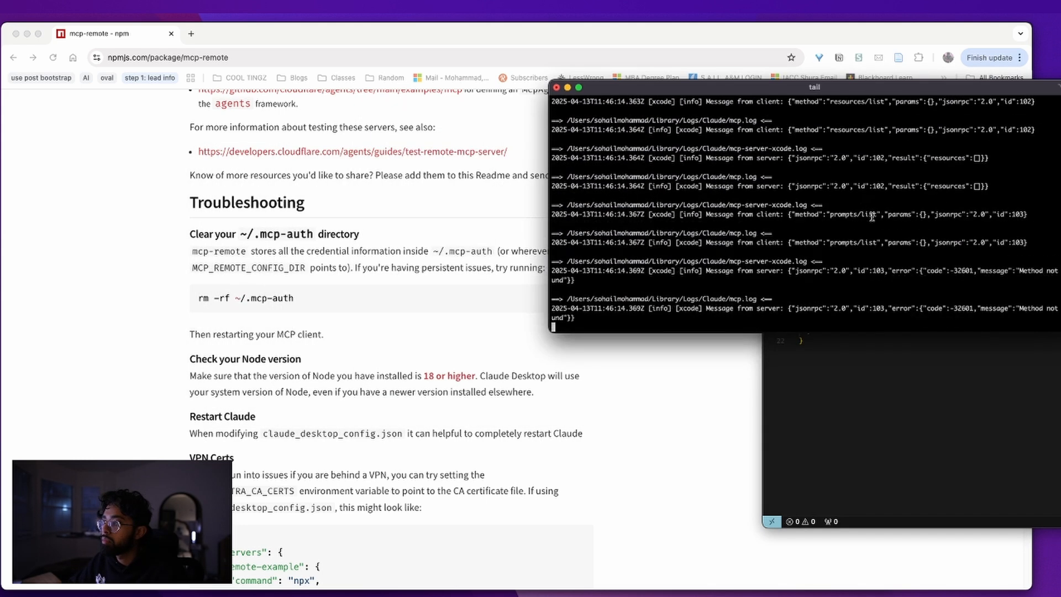
pyautogui.press('Return')
pyautogui.write('c')
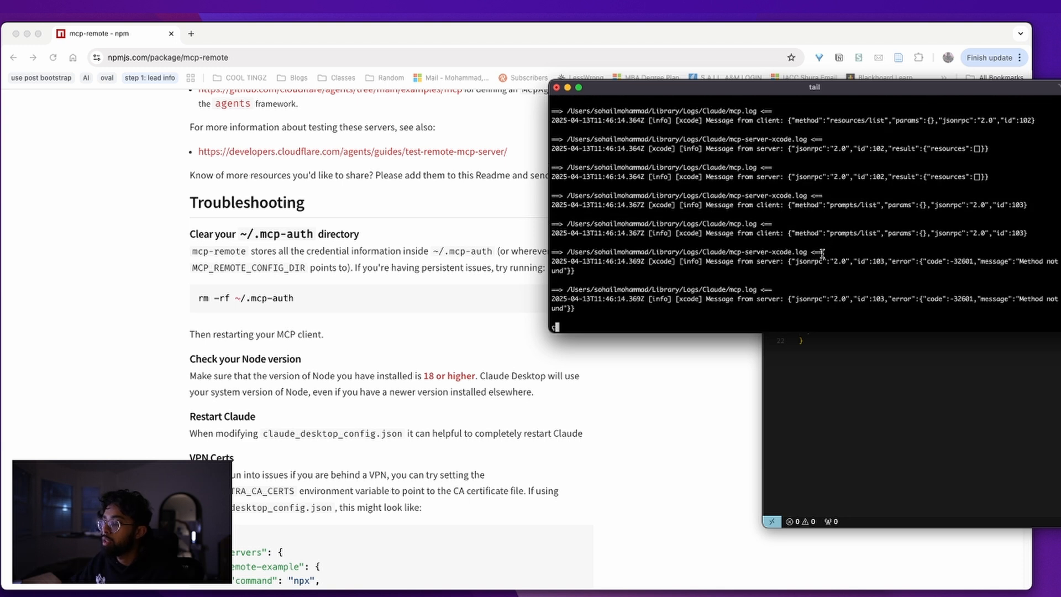
pyautogui.hotkey('ctrl', 'c')
pyautogui.write('r')
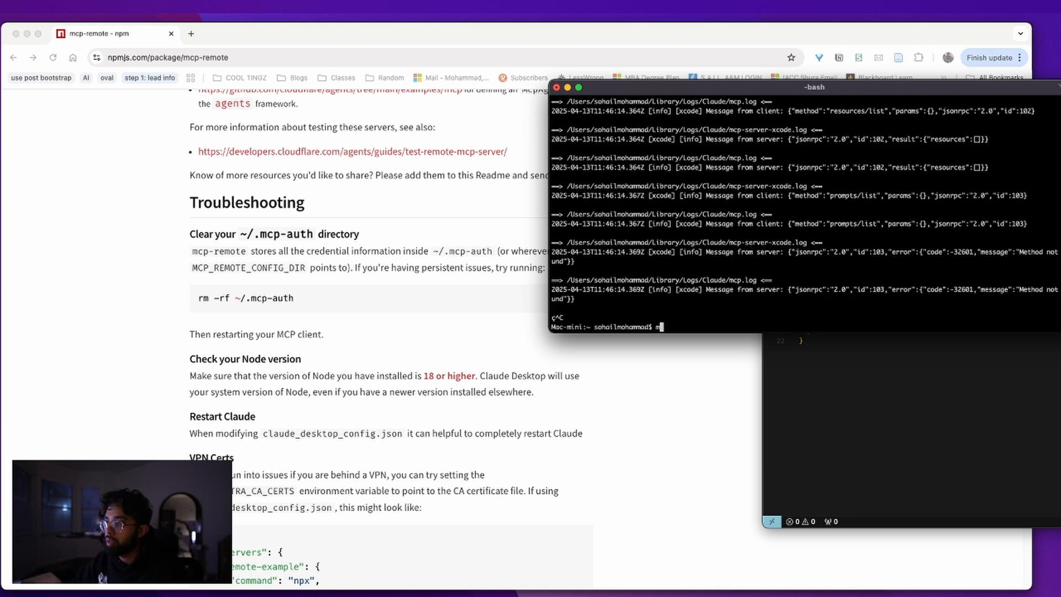
pyautogui.write('rm-')
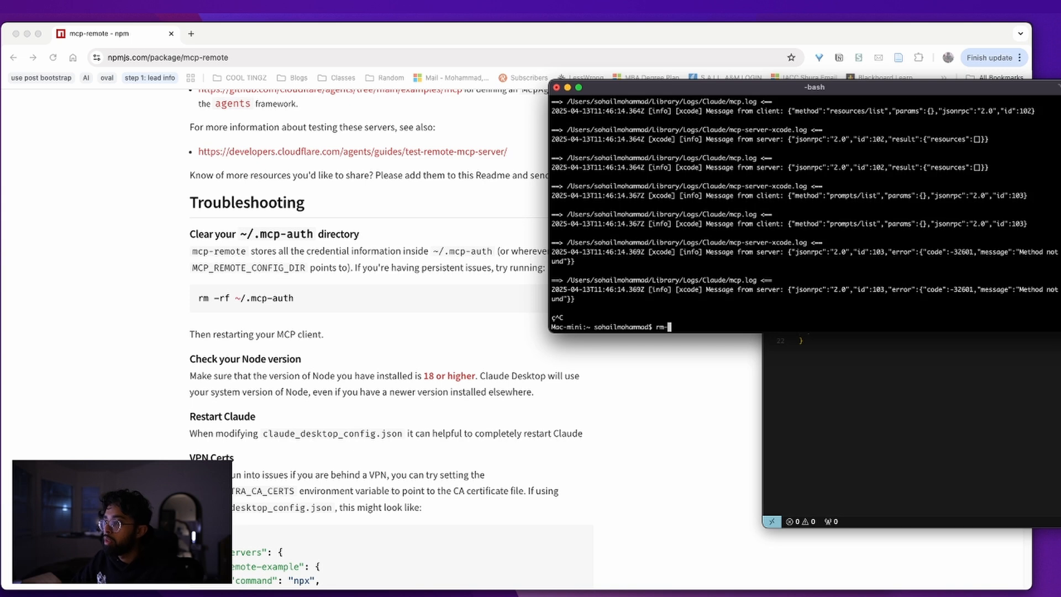
pyautogui.press('BackSpace')
# Copy rm -rf ~/.mcp-auth from the npm page and run it in Terminal
pyautogui.click(480, 304)
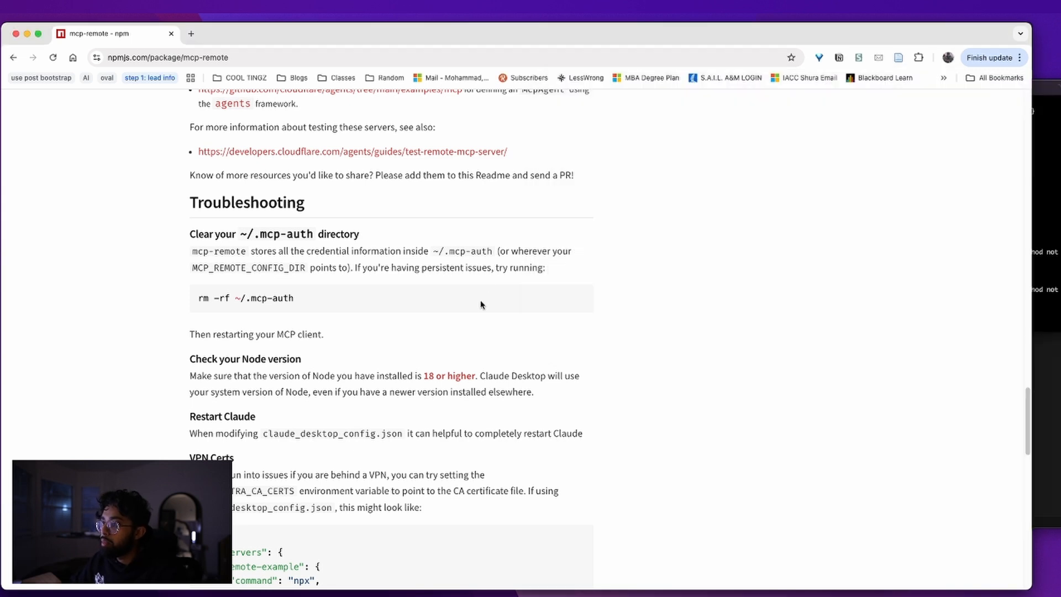
pyautogui.moveTo(198, 298); pyautogui.dragTo(293, 299)
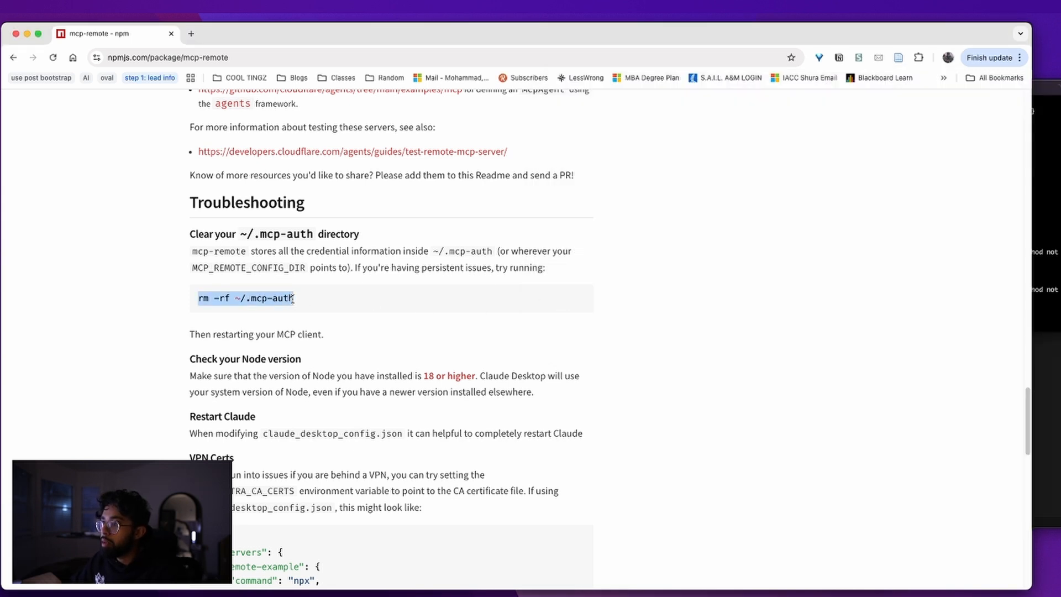
pyautogui.press('super+c')
pyautogui.press('super+Tab')
pyautogui.press('super+v')
pyautogui.press('Return')
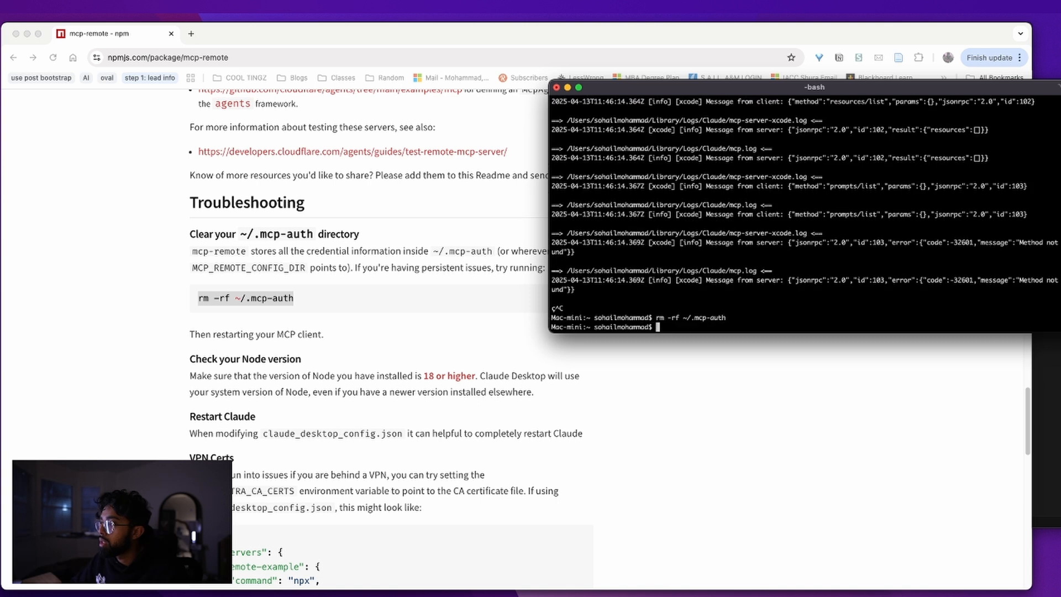
# Run node --version in Terminal, confirming Node v22.14.0
pyautogui.press('super+Tab')
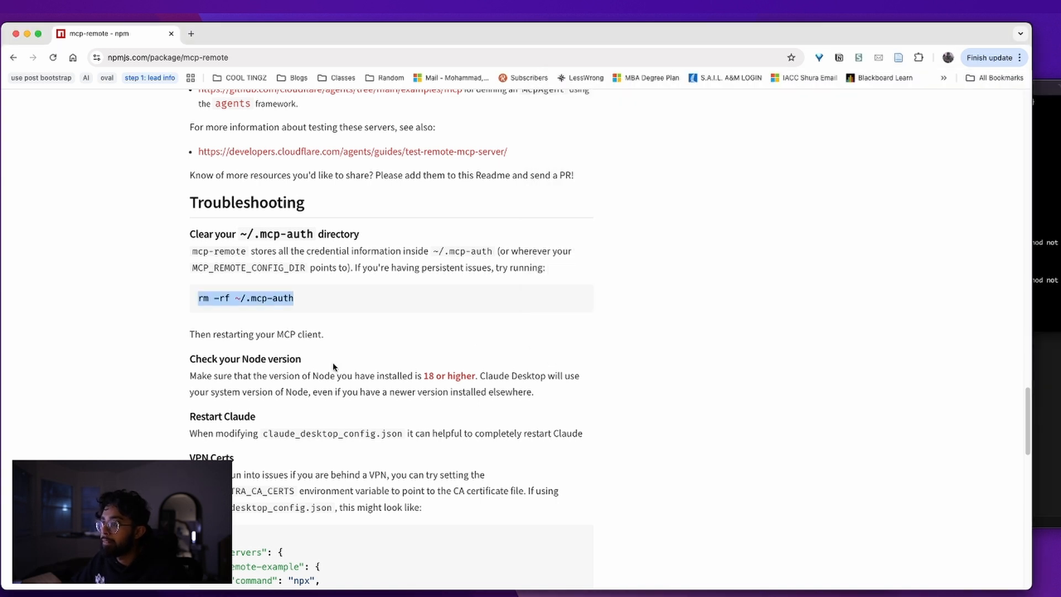
pyautogui.moveTo(277, 334); pyautogui.dragTo(409, 334)
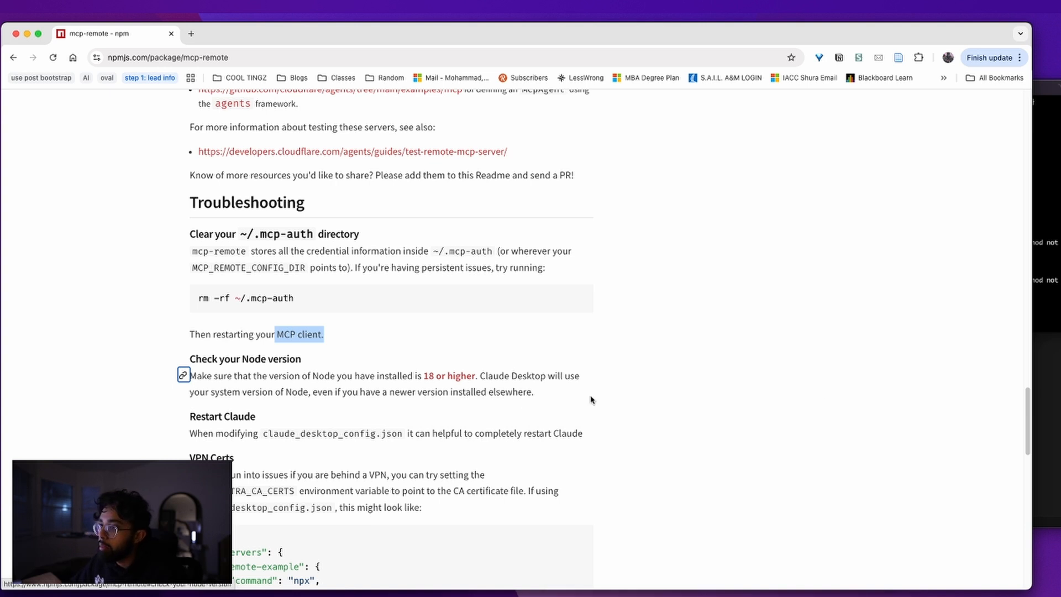
pyautogui.click(183, 373)
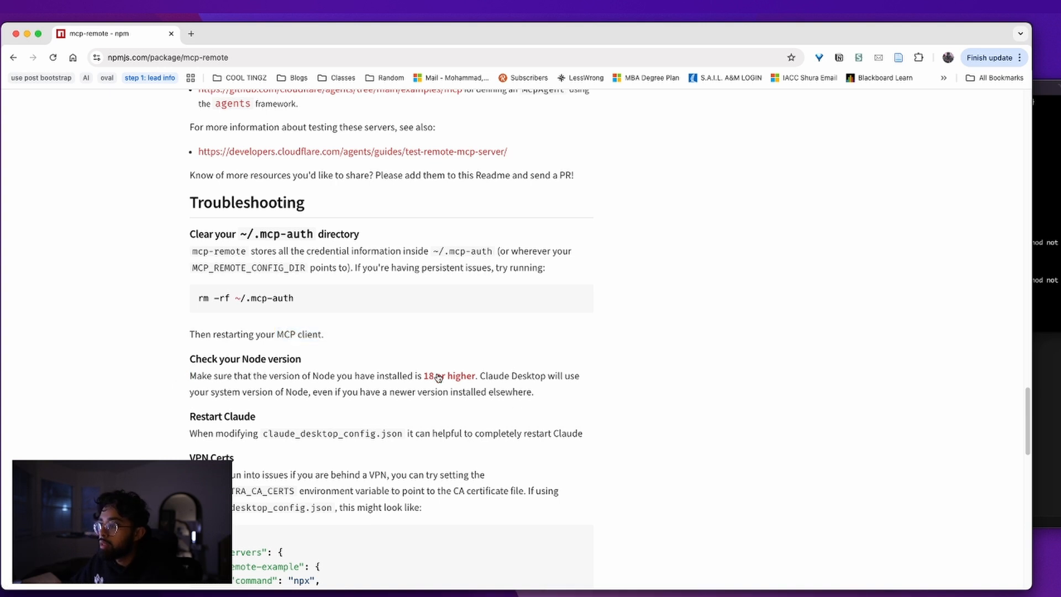
pyautogui.press('super+Tab')
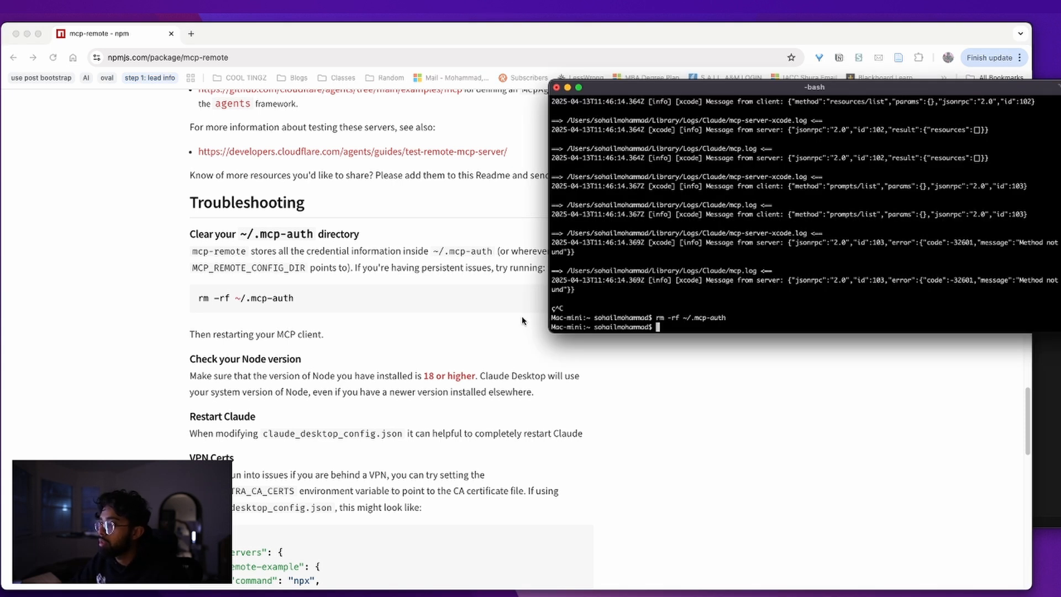
pyautogui.write('node --version')
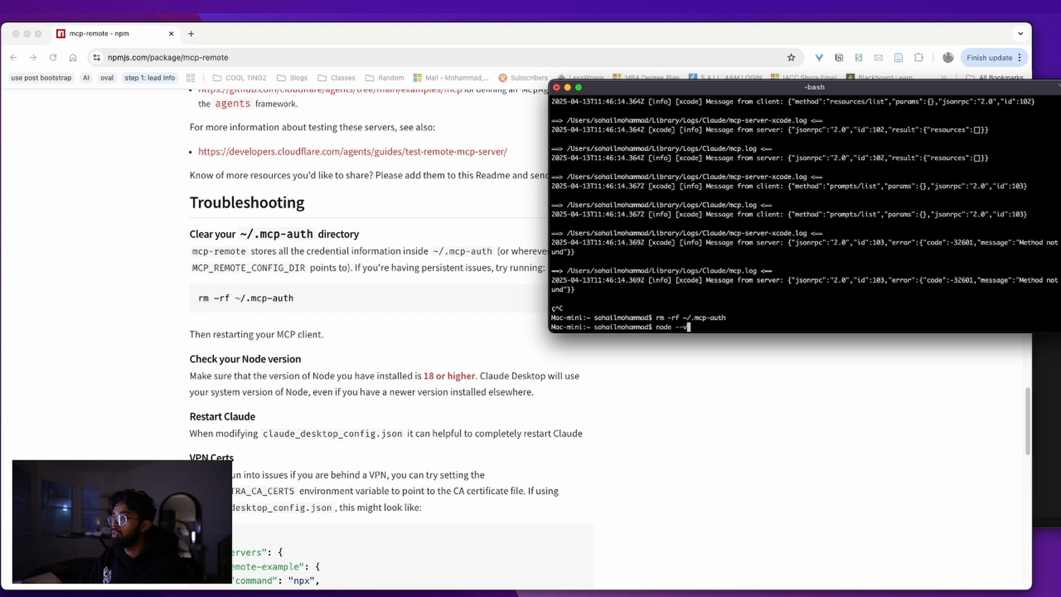
pyautogui.press('Return')
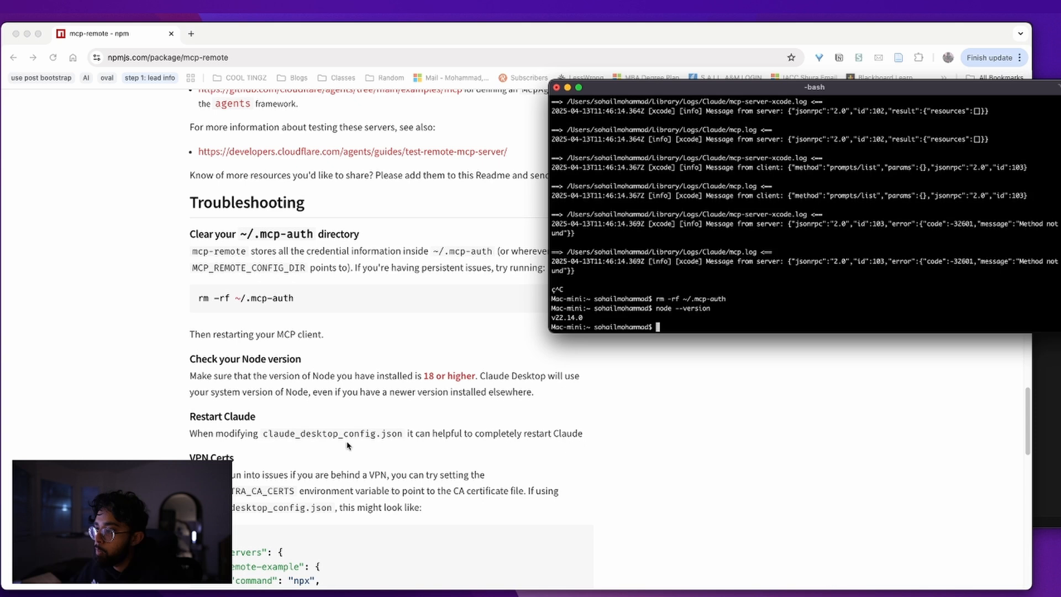
# Select the client-mode npx -p mcp-remote@latest mcp-remote-client command under Debugging
pyautogui.scroll(-2, 348, 444)
pyautogui.scroll(-12, 359, 431)
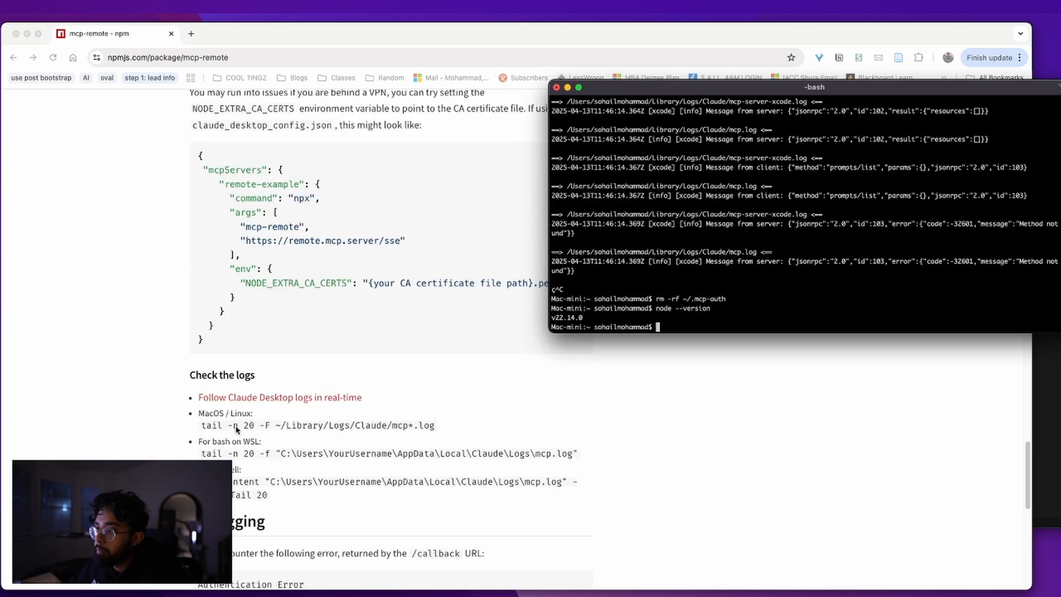
pyautogui.scroll(-7, 248, 466)
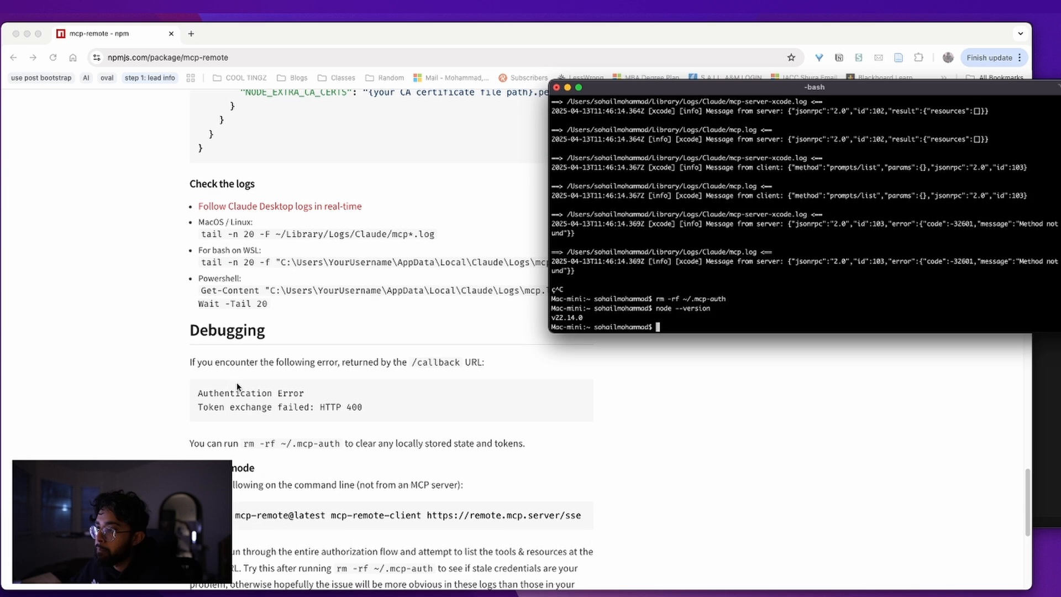
pyautogui.scroll(-6, 277, 410)
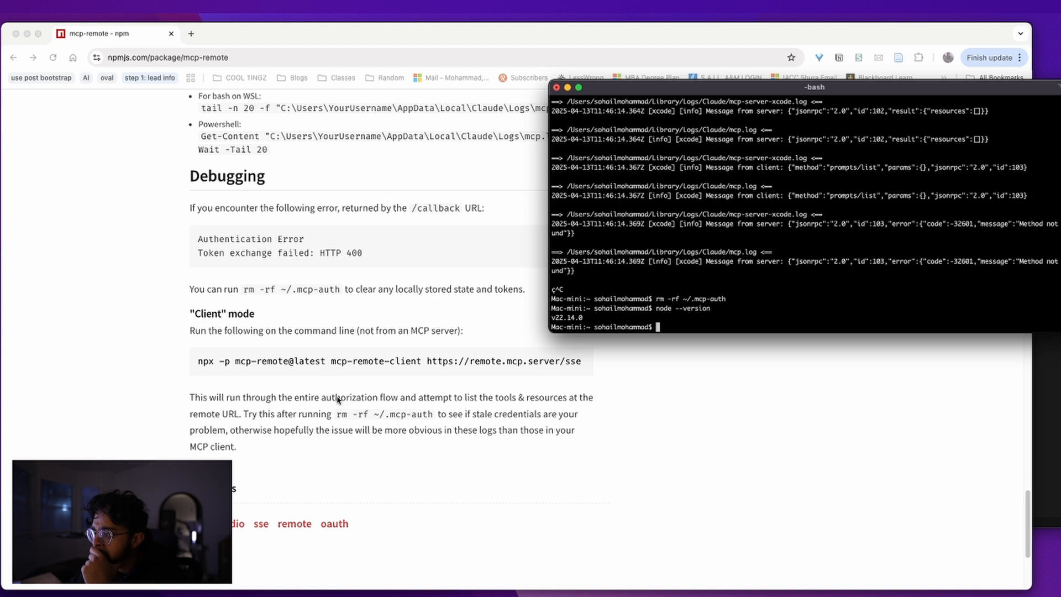
pyautogui.click(370, 397)
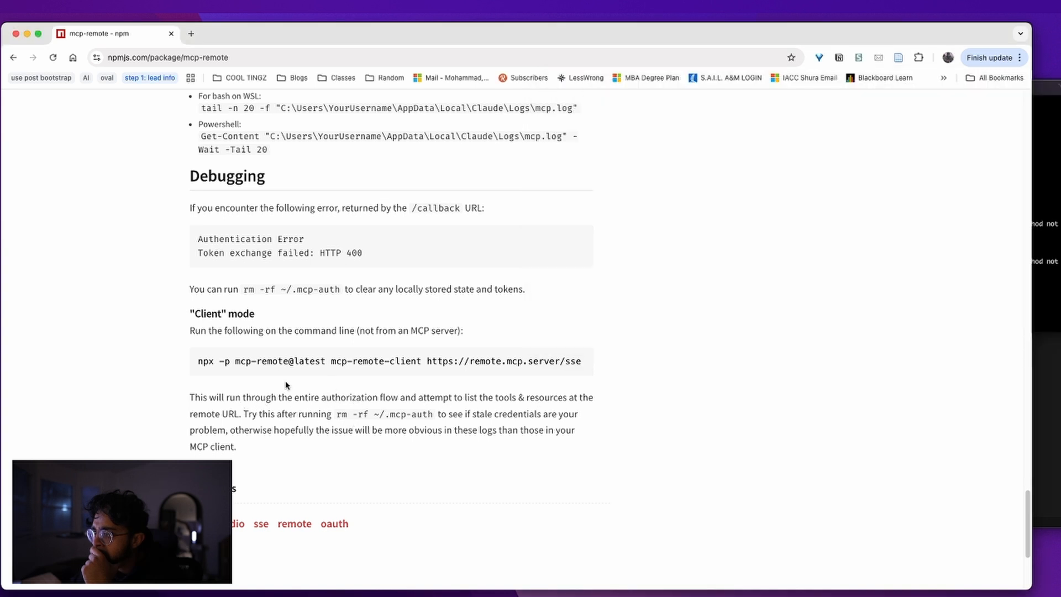
pyautogui.tripleClick(270, 358)
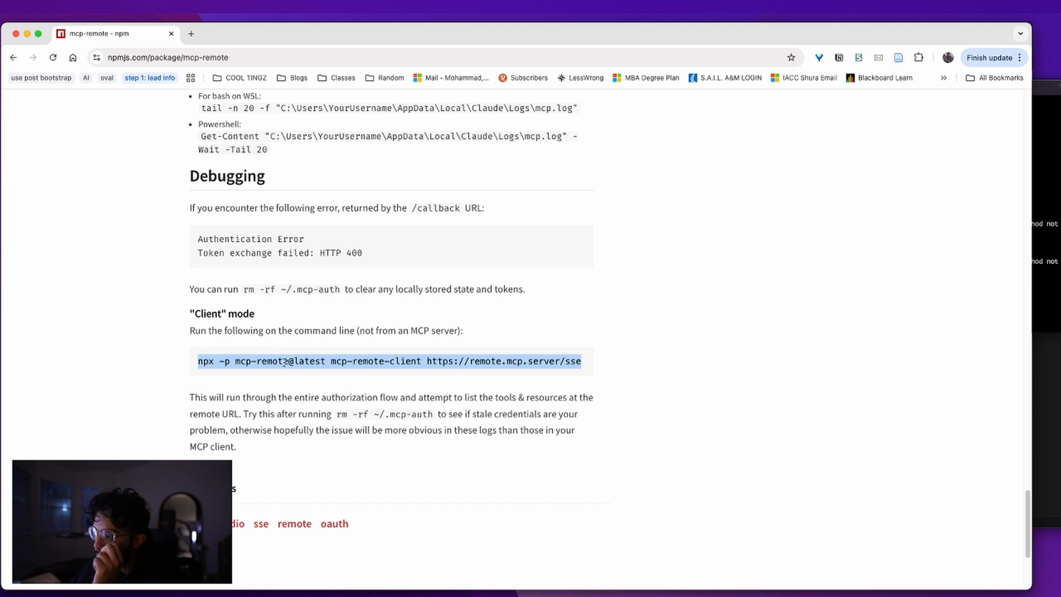
# Paste the client-mode test command on a new line below the config's closing brace
pyautogui.press('super+Tab')
pyautogui.press('super+Tab')
pyautogui.press('super+Tab')
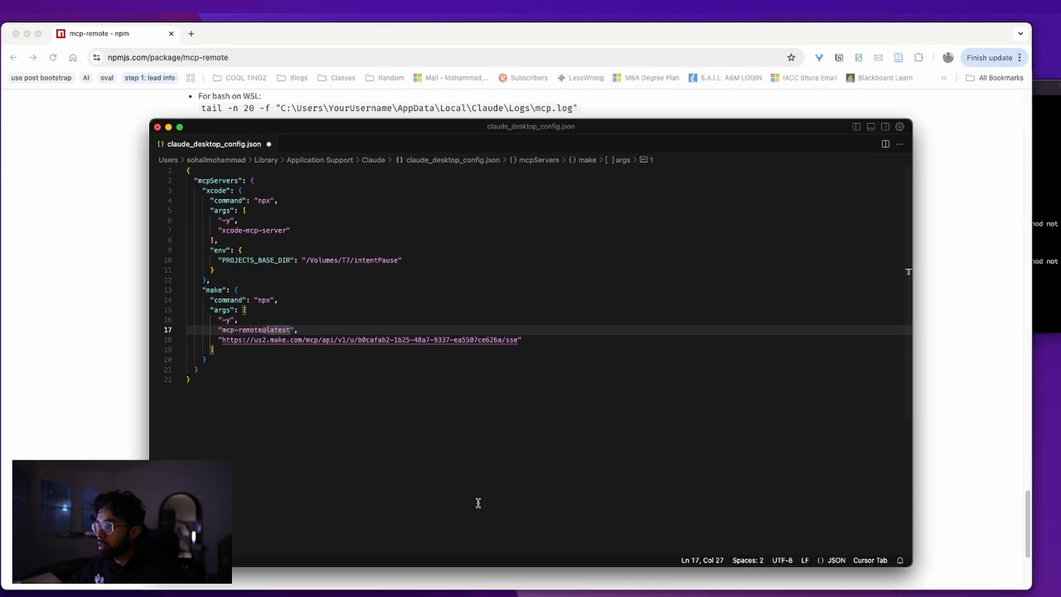
pyautogui.press('Return')
pyautogui.press('Return')
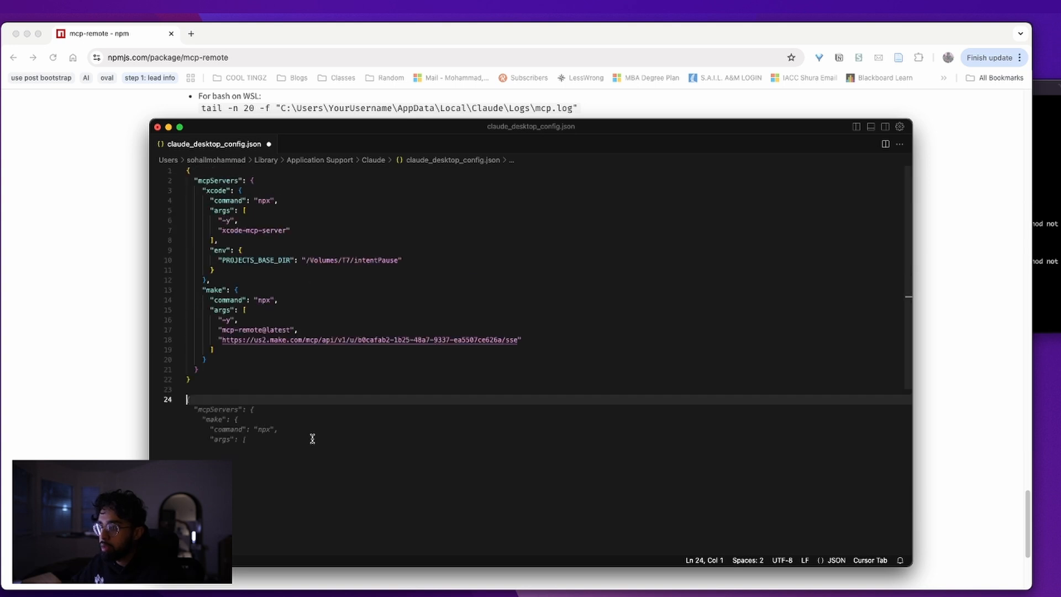
pyautogui.press('super+v')
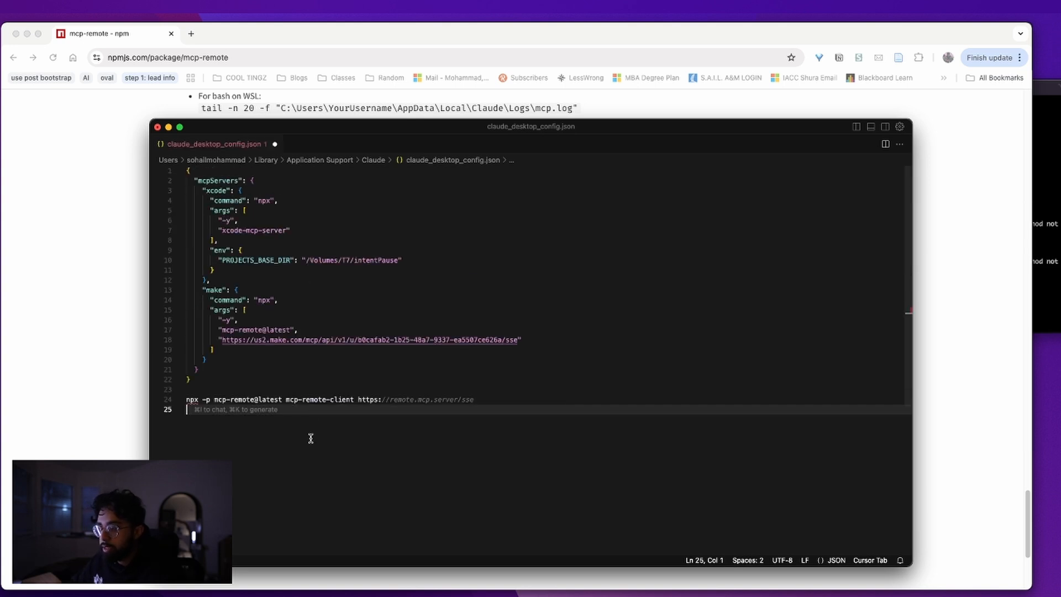
# Replace the command's example URL with the Make server URL copied from the config
pyautogui.moveTo(310, 390); pyautogui.dragTo(442, 395)
pyautogui.moveTo(520, 338); pyautogui.dragTo(222, 341)
pyautogui.rightClick(222, 341)
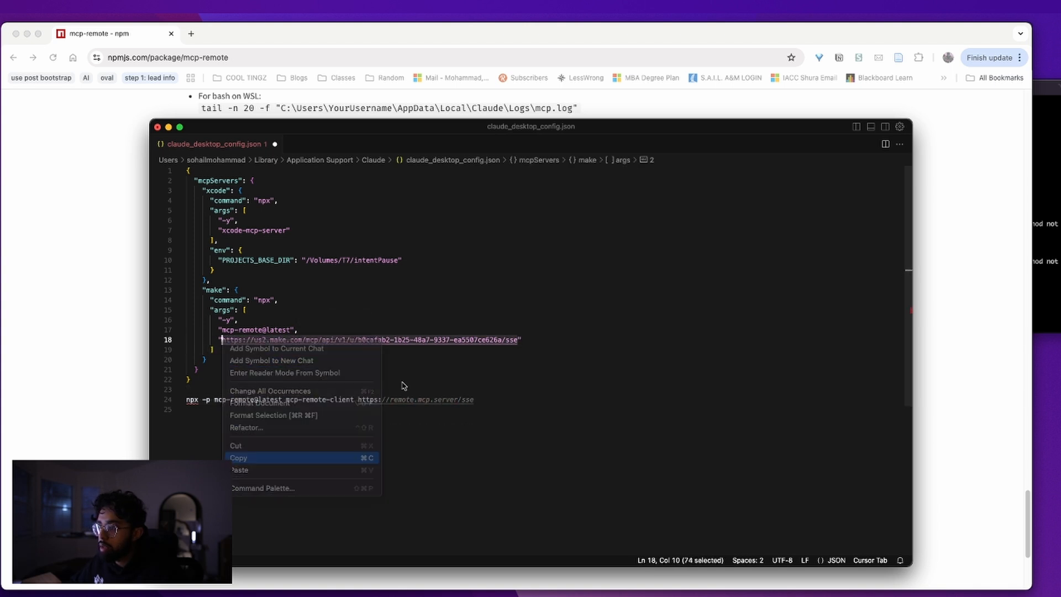
pyautogui.click(369, 399)
pyautogui.moveTo(359, 399); pyautogui.dragTo(488, 400)
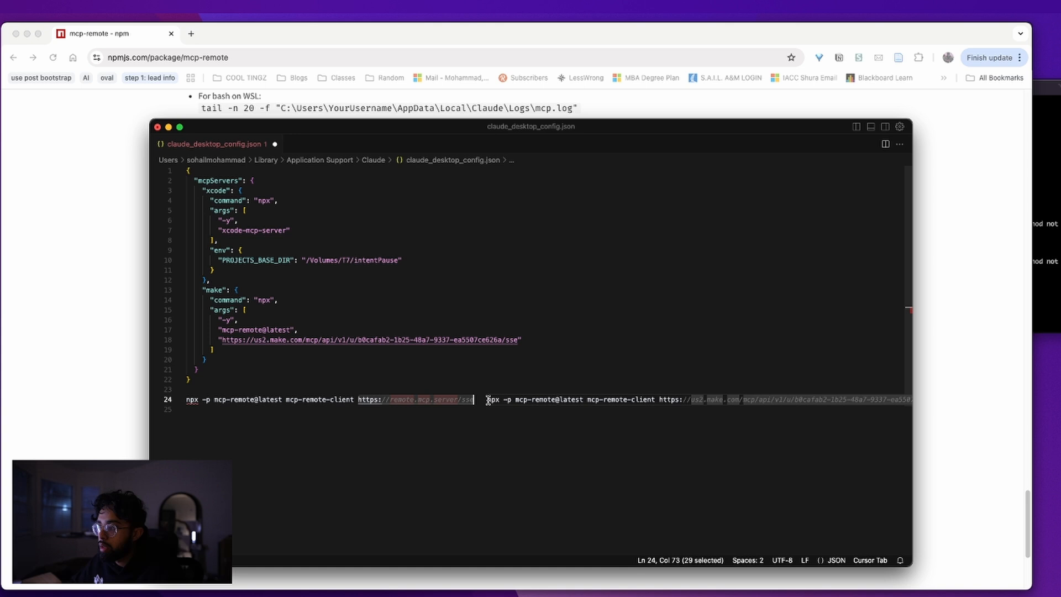
pyautogui.rightClick(442, 399)
pyautogui.click(389, 491)
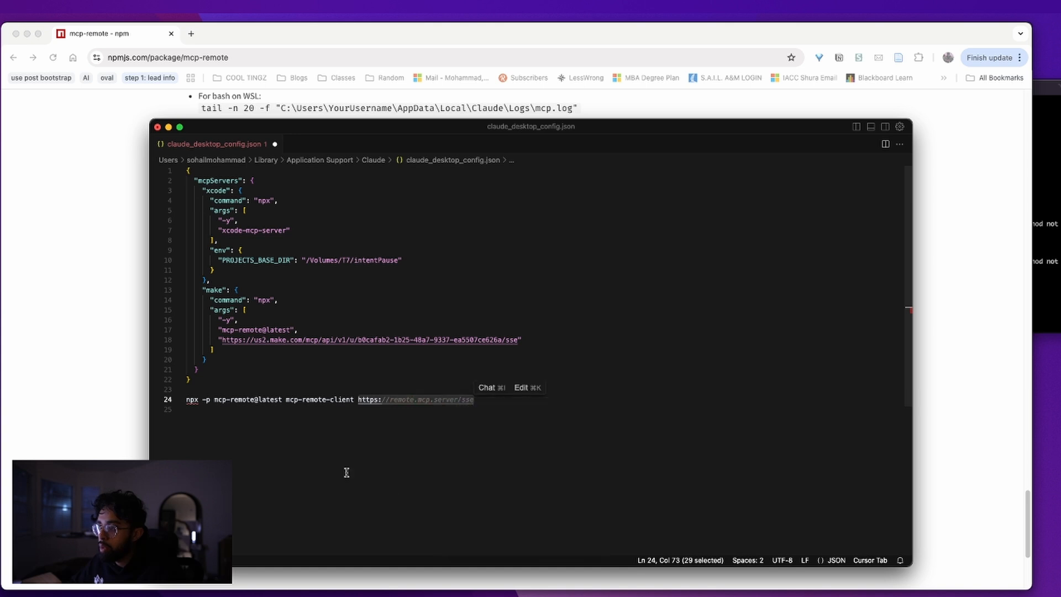
# Select the finished mcp-remote-client test command line and copy it
pyautogui.click(201, 400)
pyautogui.tripleClick(228, 400)
pyautogui.click(363, 422)
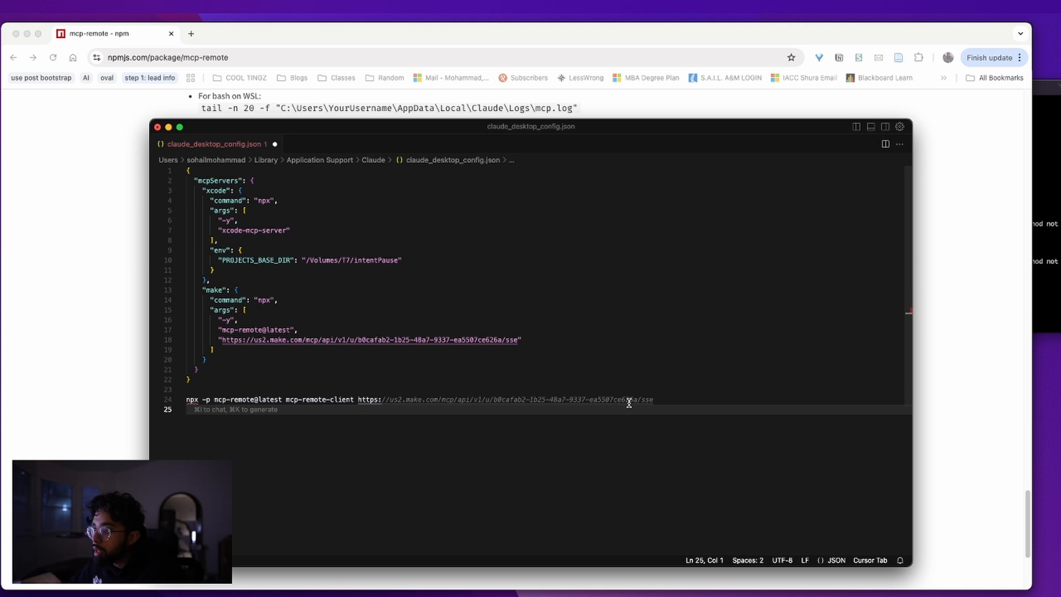
pyautogui.moveTo(662, 400); pyautogui.dragTo(73, 403)
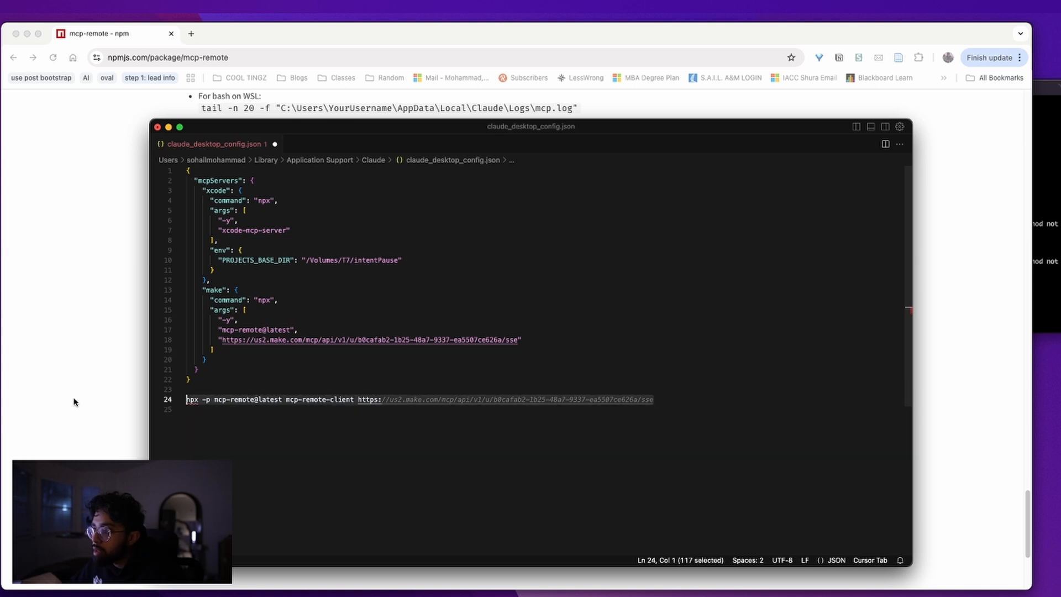
pyautogui.rightClick(230, 399)
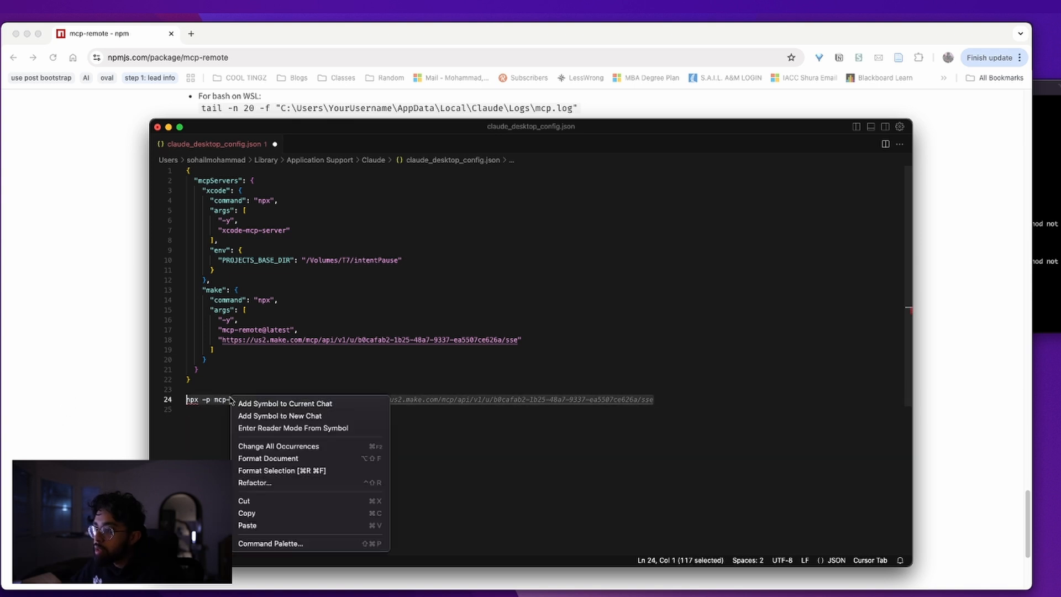
pyautogui.click(247, 513)
pyautogui.click(102, 450)
# In iTerm2, paste and run the mcp-remote-client test command, answering y to install mcp-remote
pyautogui.press('super+space')
pyautogui.write('iter')
pyautogui.press('Return')
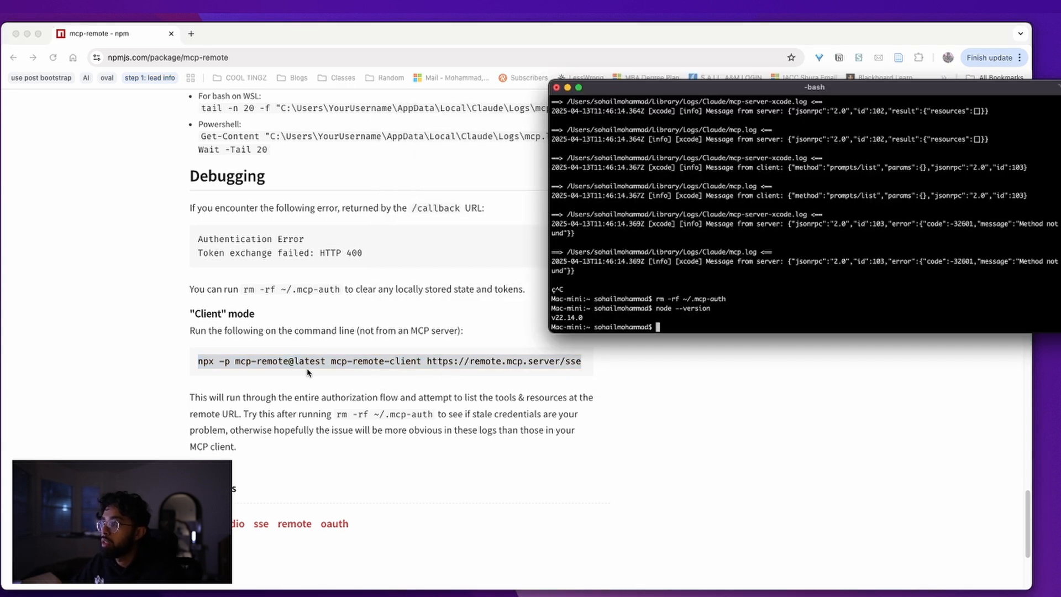
pyautogui.rightClick(814, 298)
pyautogui.click(752, 309)
pyautogui.press('super+v')
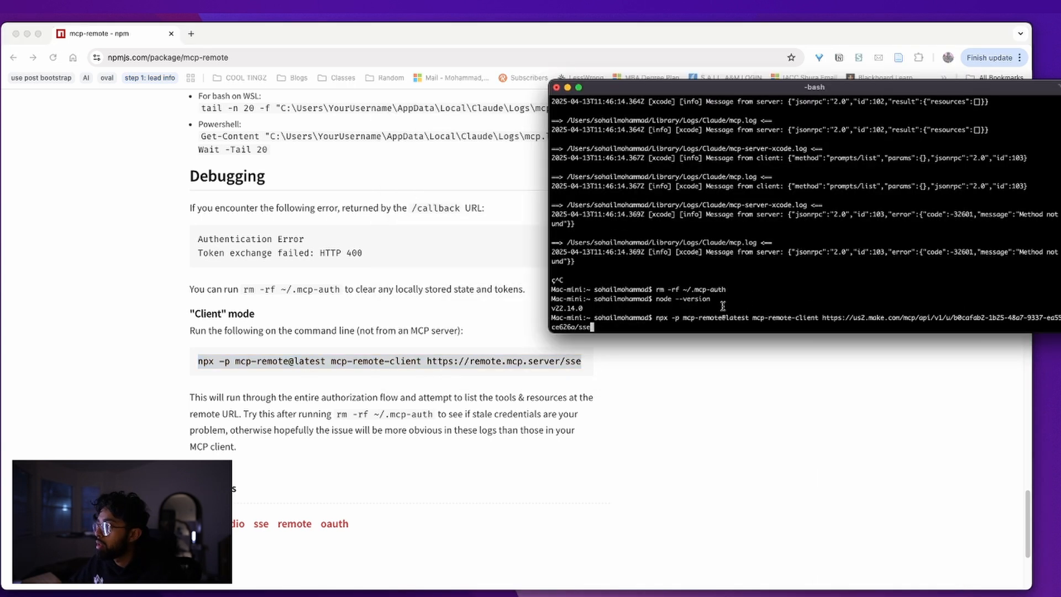
pyautogui.press('Return')
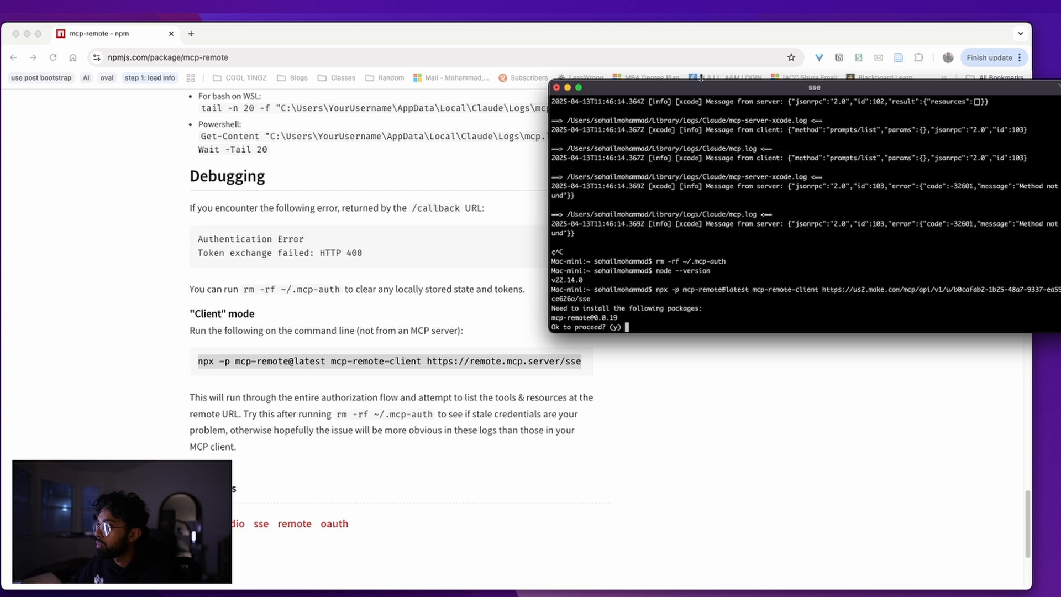
pyautogui.moveTo(700, 89); pyautogui.dragTo(552, 90)
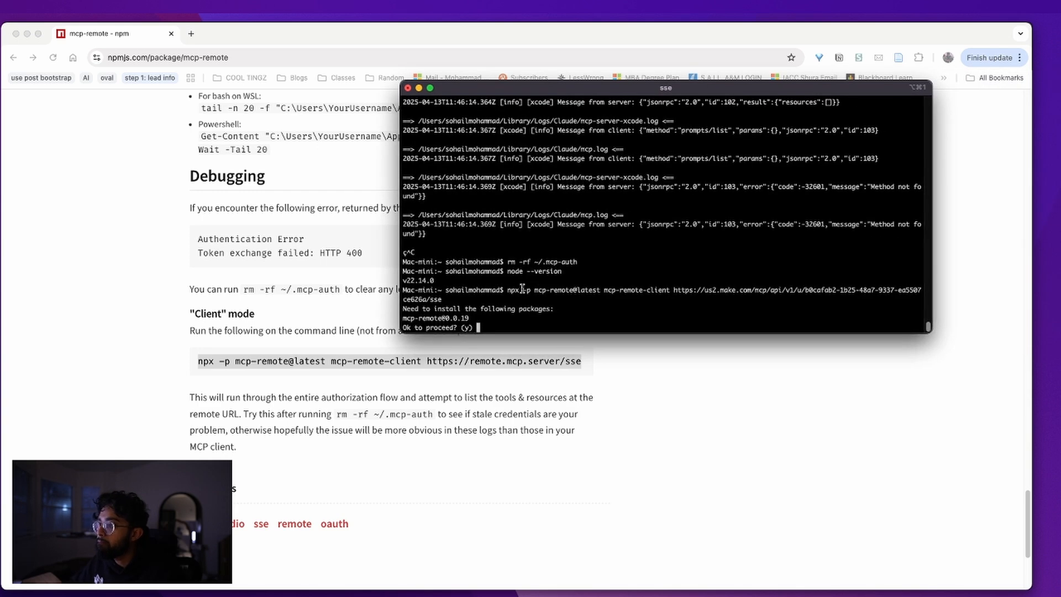
pyautogui.write('y')
pyautogui.press('Return')
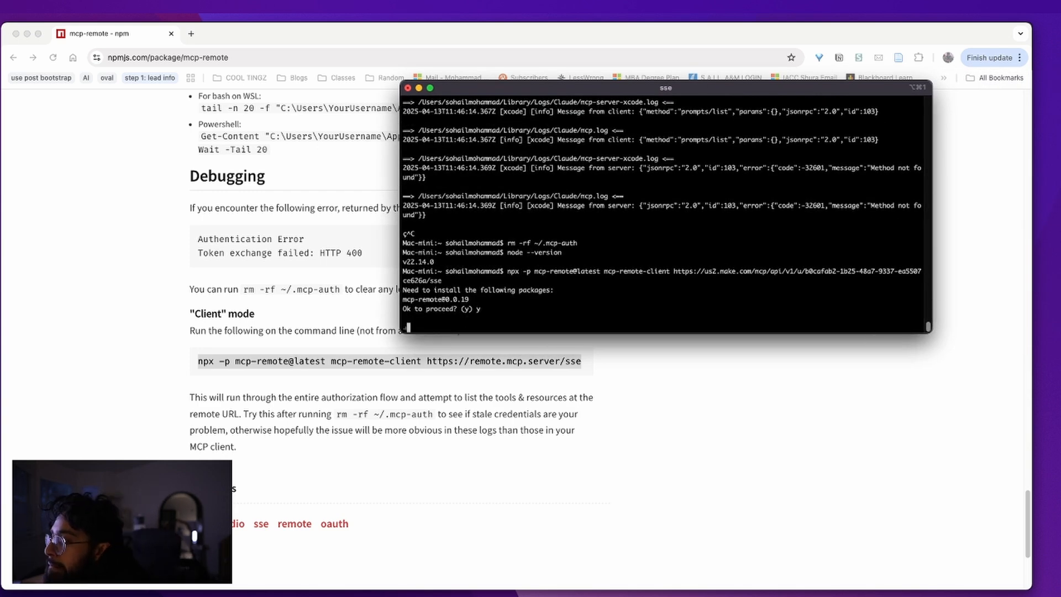
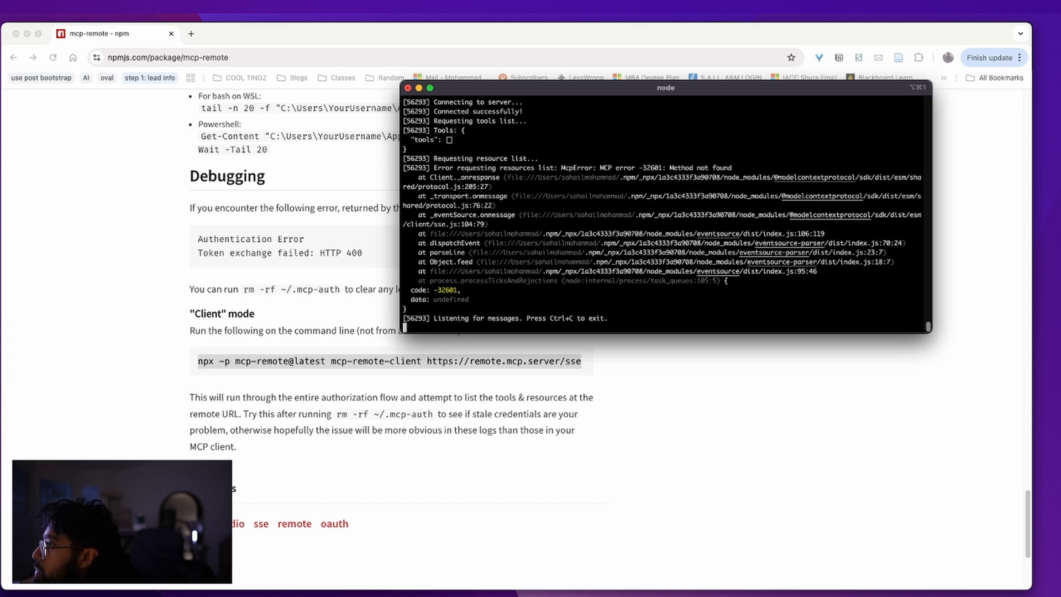
# Confirm the mcp-remote client output reports Connected, then bring the browser forward
pyautogui.scroll(5, 525, 145)
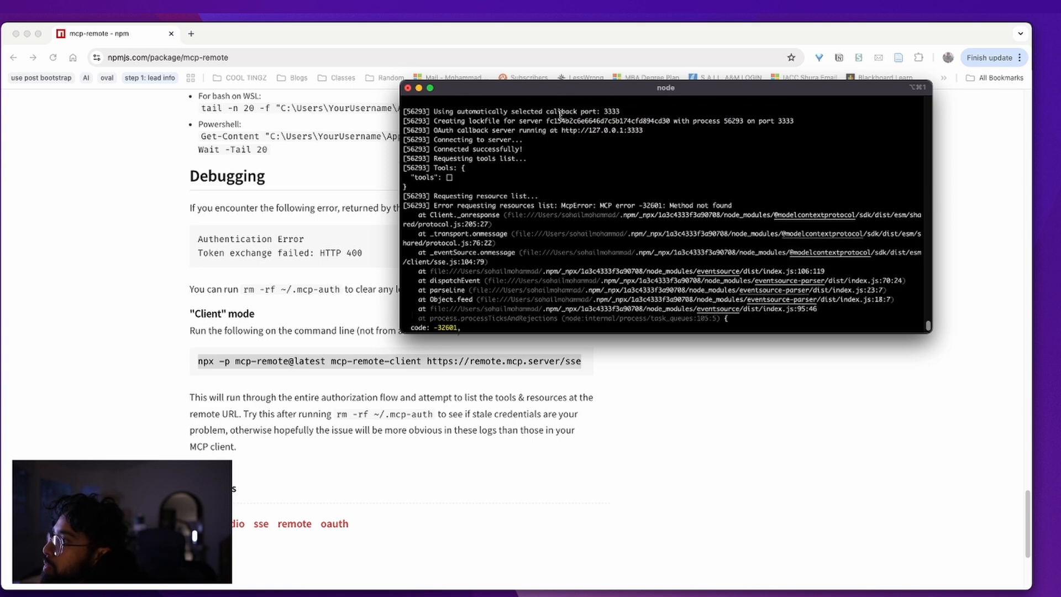
pyautogui.moveTo(522, 167); pyautogui.dragTo(441, 171)
pyautogui.doubleClick(454, 171)
pyautogui.click(454, 173)
pyautogui.scroll(-5, 473, 210)
pyautogui.click(190, 83)
# Bring the Make browser window to the front
pyautogui.click(191, 36)
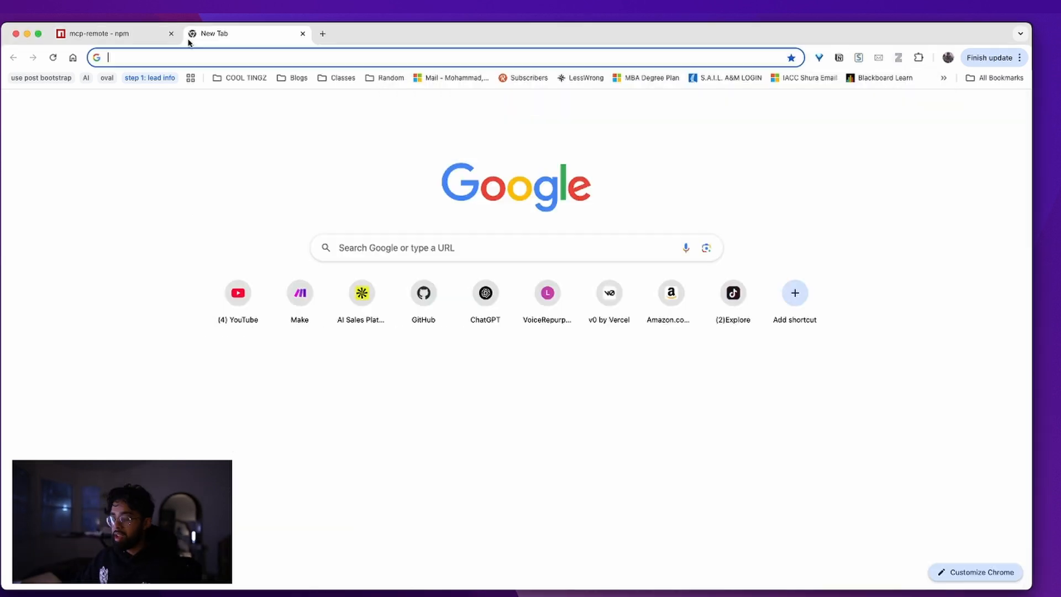
pyautogui.write('re')
pyautogui.press('BackSpace')
pyautogui.press('BackSpace')
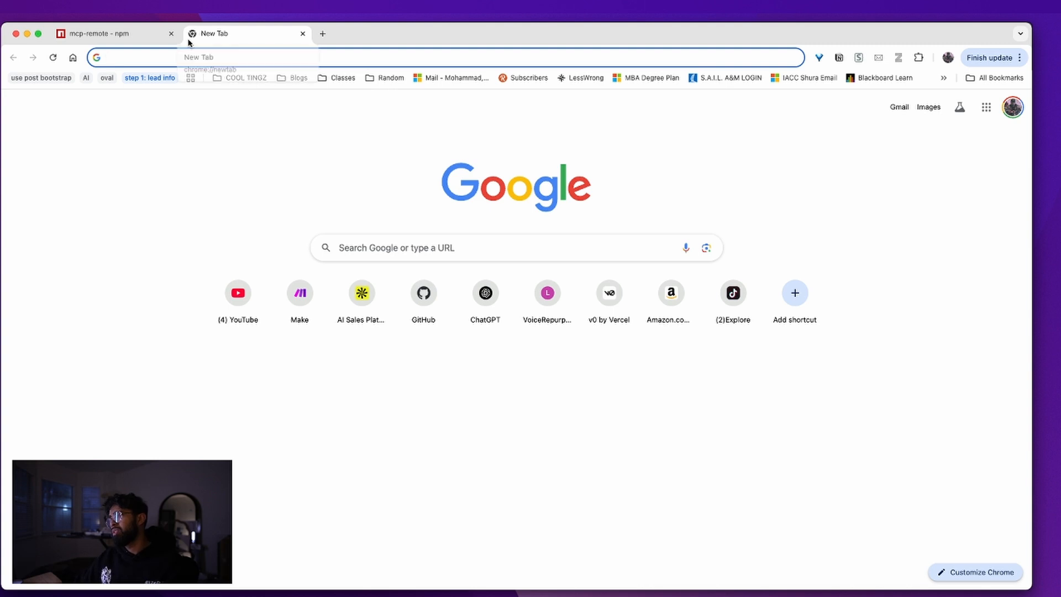
pyautogui.hotkey('ctrl', 'Up')
pyautogui.click(663, 431)
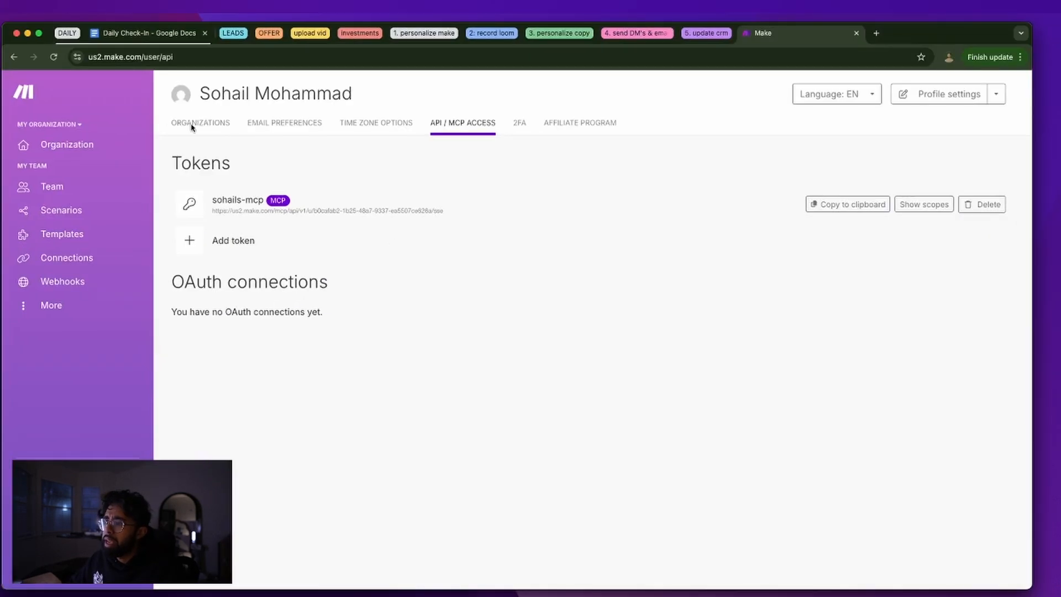
# Open the Intake Automation Proposal scenario from the scenarios list
pyautogui.click(111, 212)
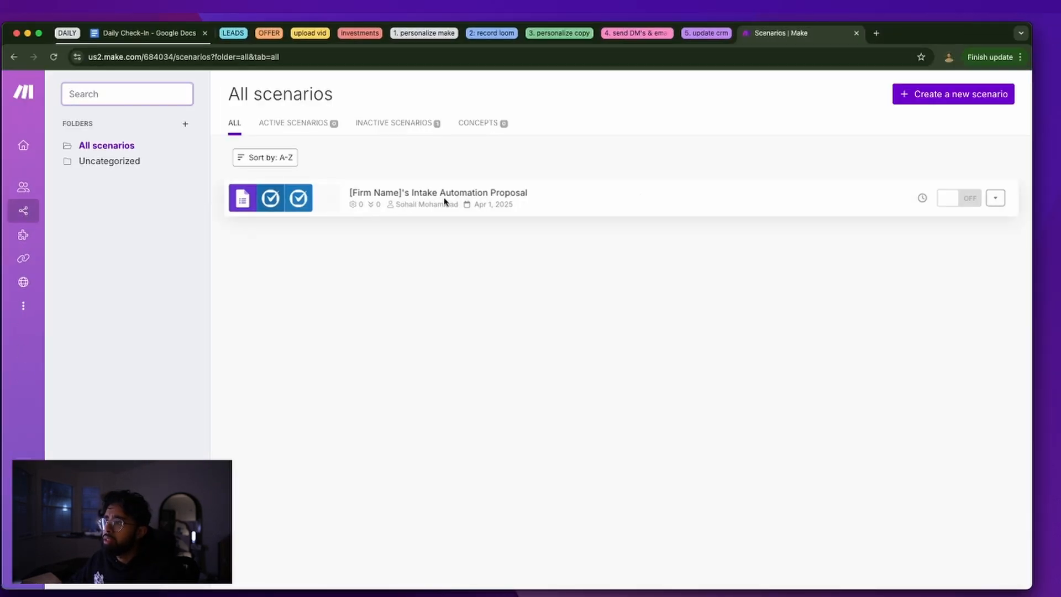
pyautogui.click(996, 198)
pyautogui.click(749, 187)
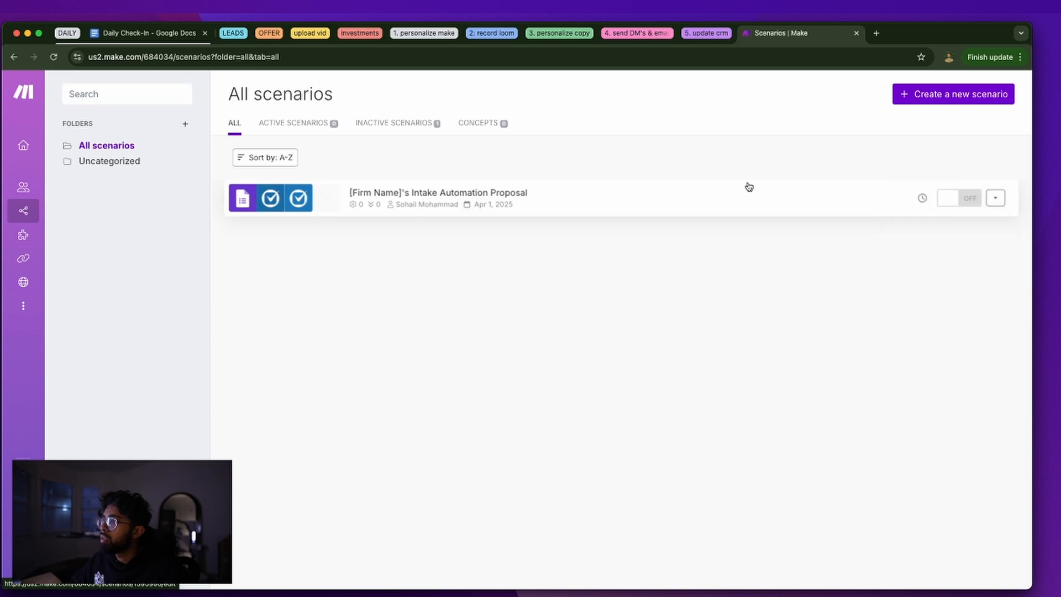
pyautogui.click(538, 204)
pyautogui.press('super+Left')
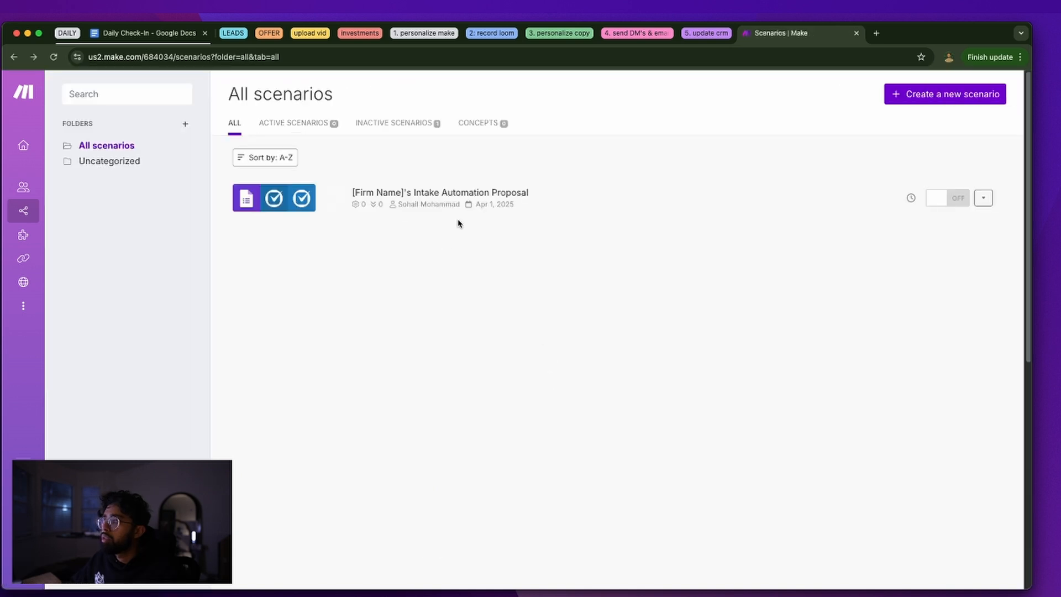
pyautogui.click(459, 208)
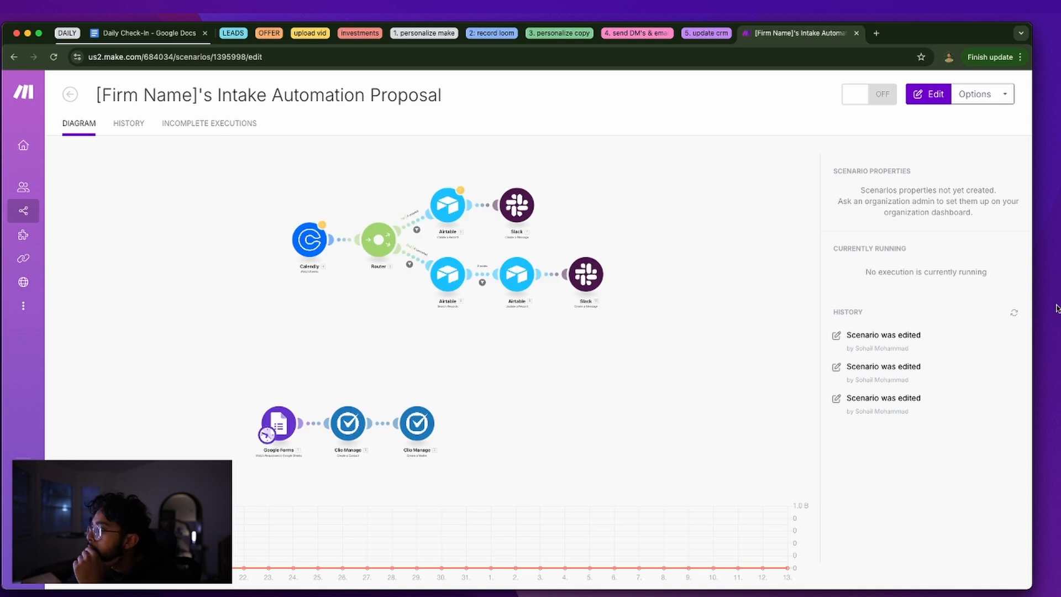
# Set the scenario's schedule to On demand, save it, and activate the scenario
pyautogui.click(981, 95)
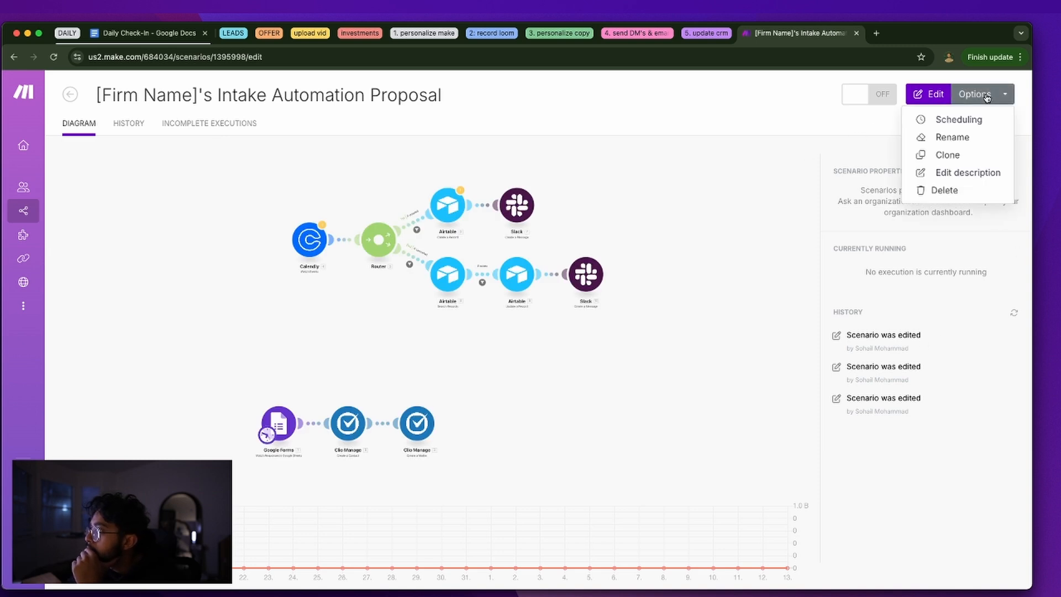
pyautogui.click(968, 124)
pyautogui.click(531, 269)
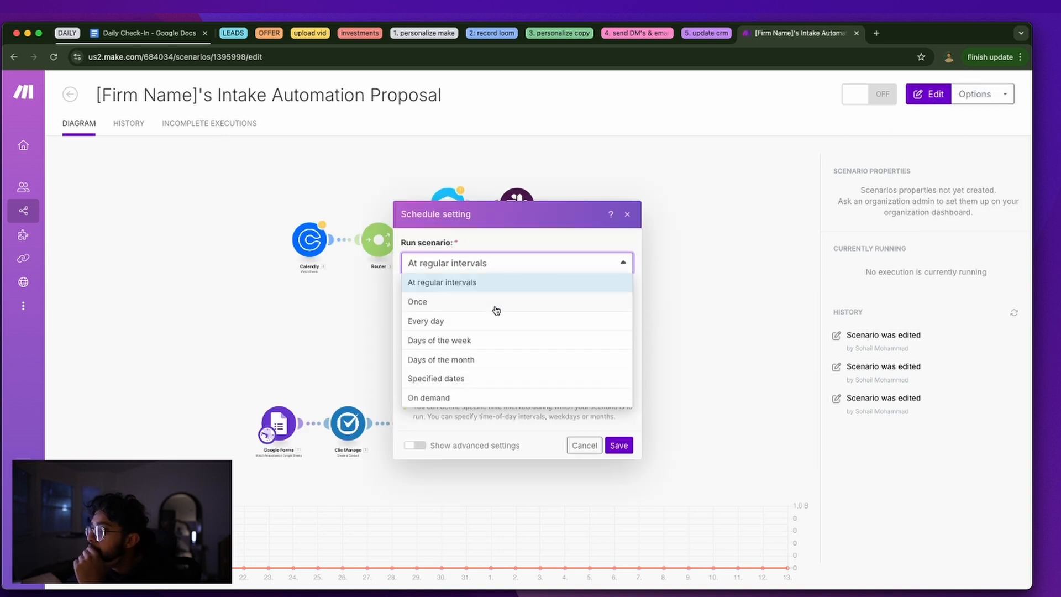
pyautogui.click(467, 405)
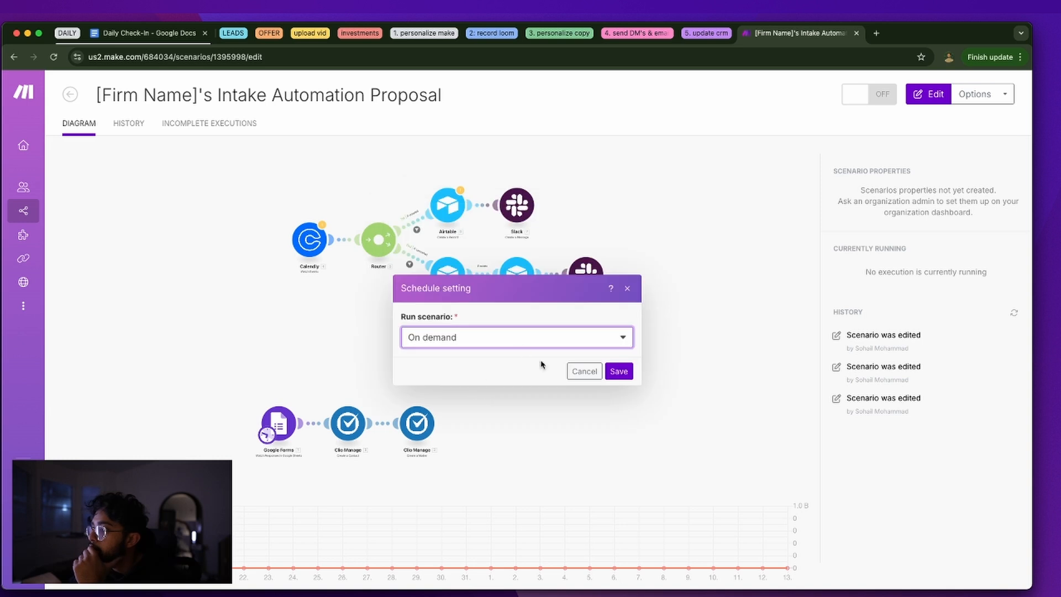
pyautogui.click(619, 371)
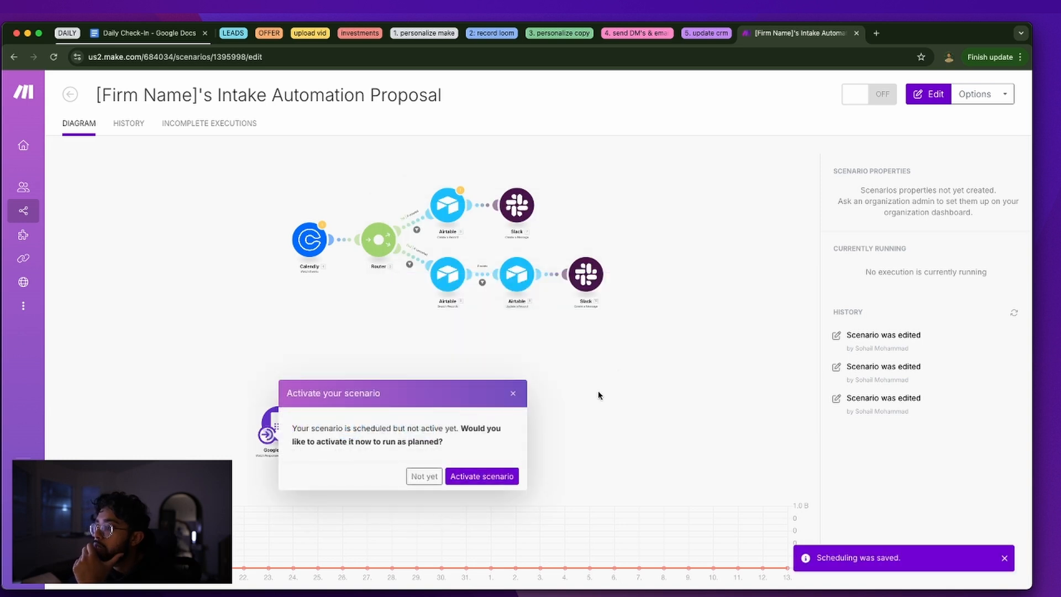
pyautogui.tripleClick(387, 441)
pyautogui.click(480, 485)
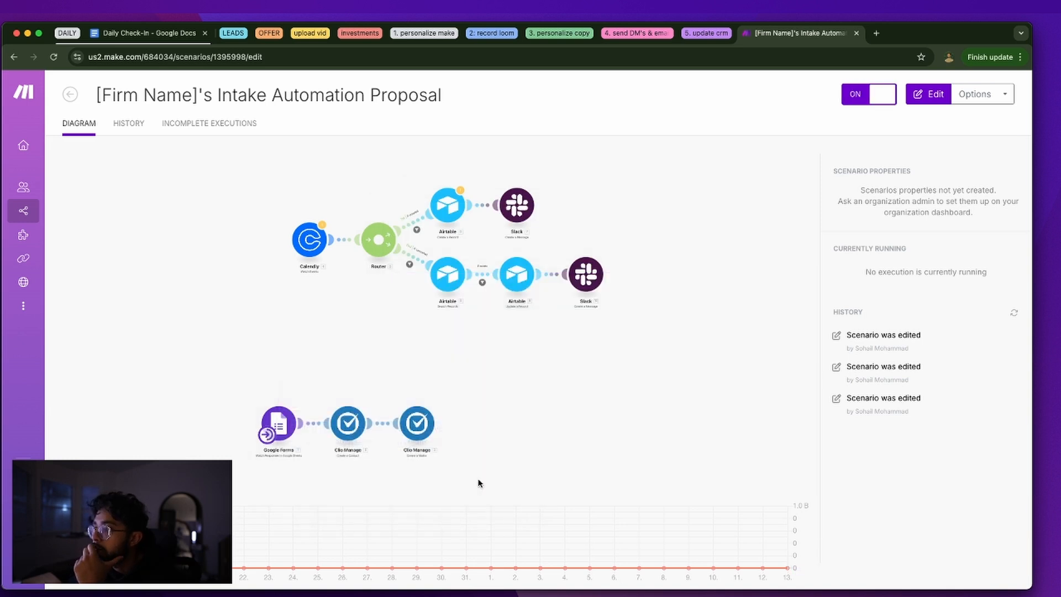
# Recheck the scheduling settings to confirm On demand is kept
pyautogui.click(976, 94)
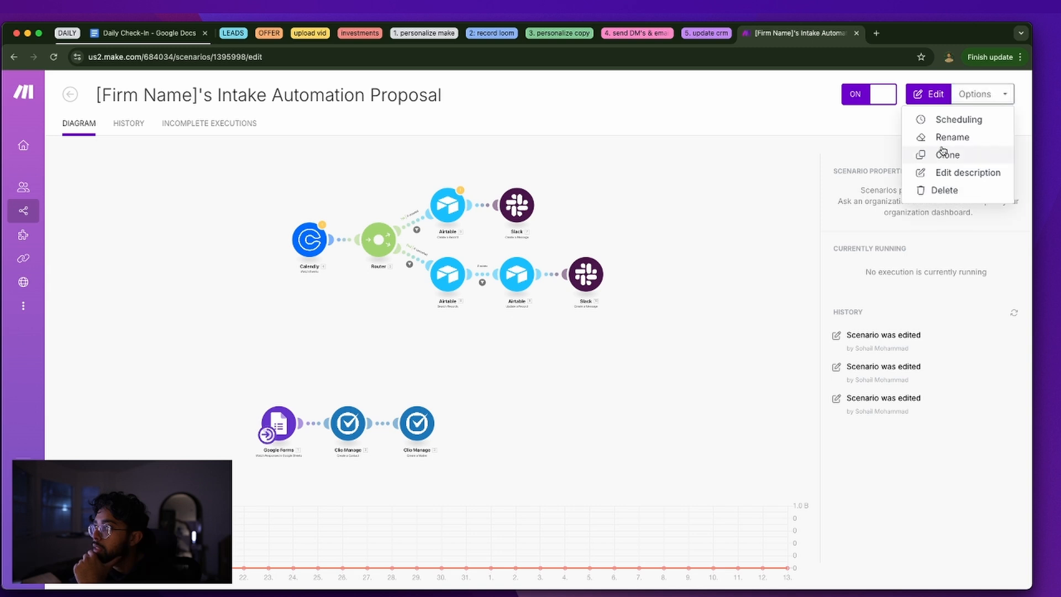
pyautogui.click(958, 119)
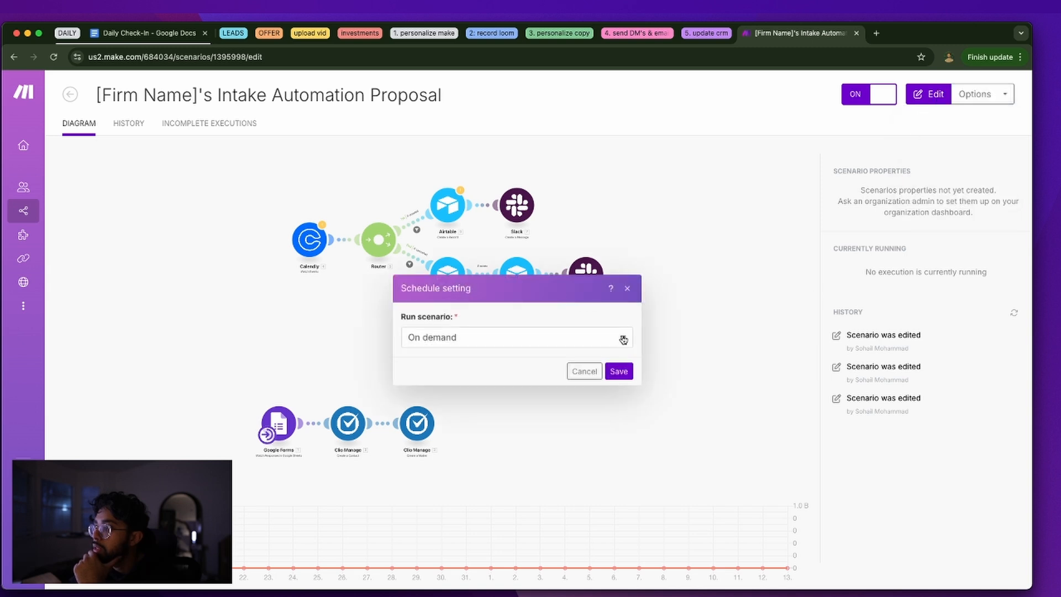
pyautogui.click(629, 290)
# Show the API / MCP access tokens on the account profile page
pyautogui.moveTo(33, 279)
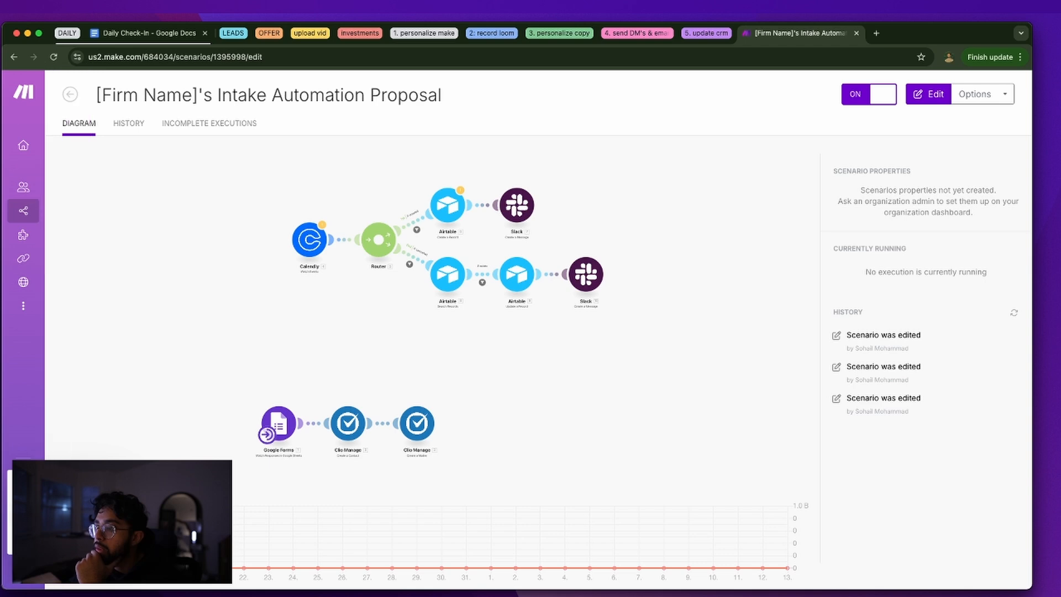
pyautogui.click(24, 93)
pyautogui.click(451, 123)
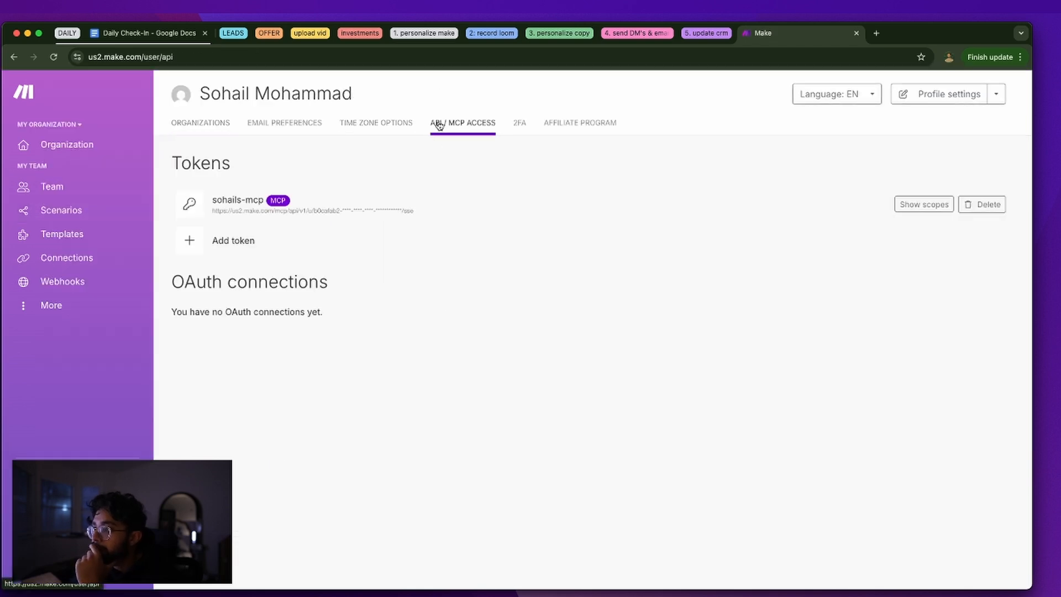
# Stop the node mcp-remote client and rerun the same mcp-remote-client command
pyautogui.hotkey('ctrl', 'Up')
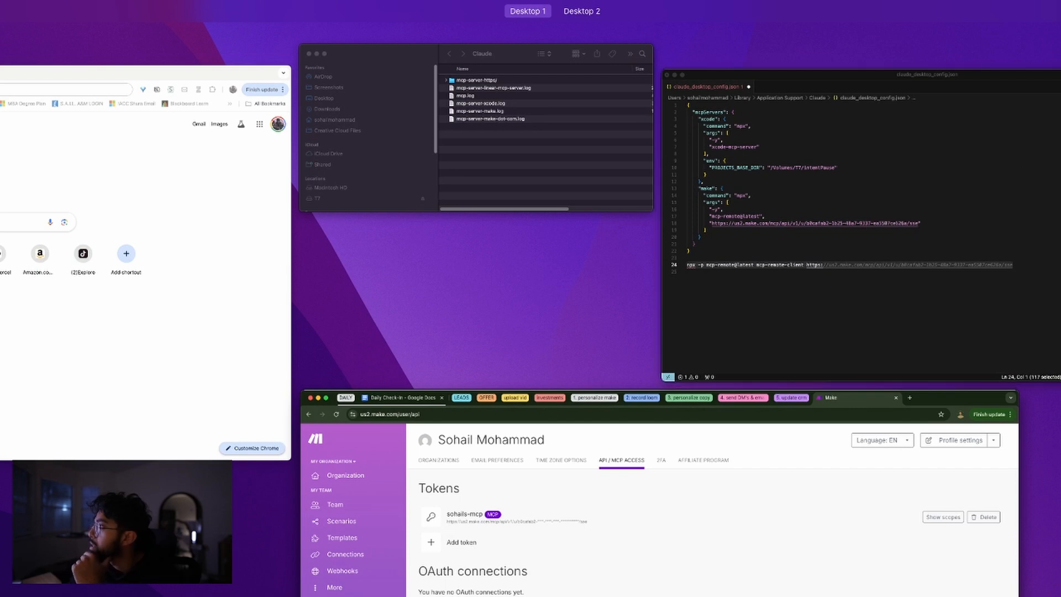
pyautogui.click(1056, 281)
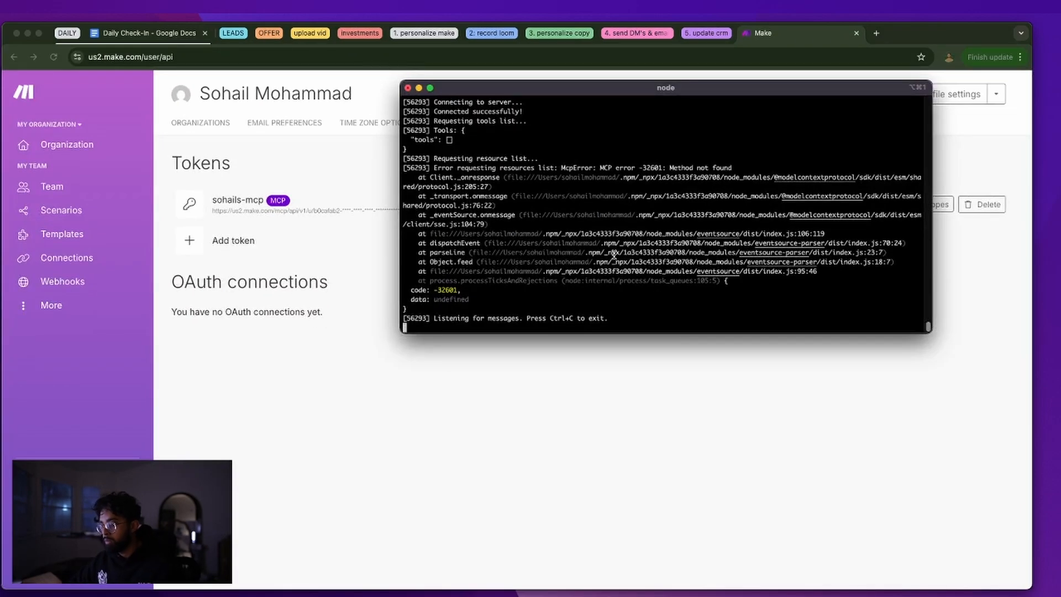
pyautogui.write('cc')
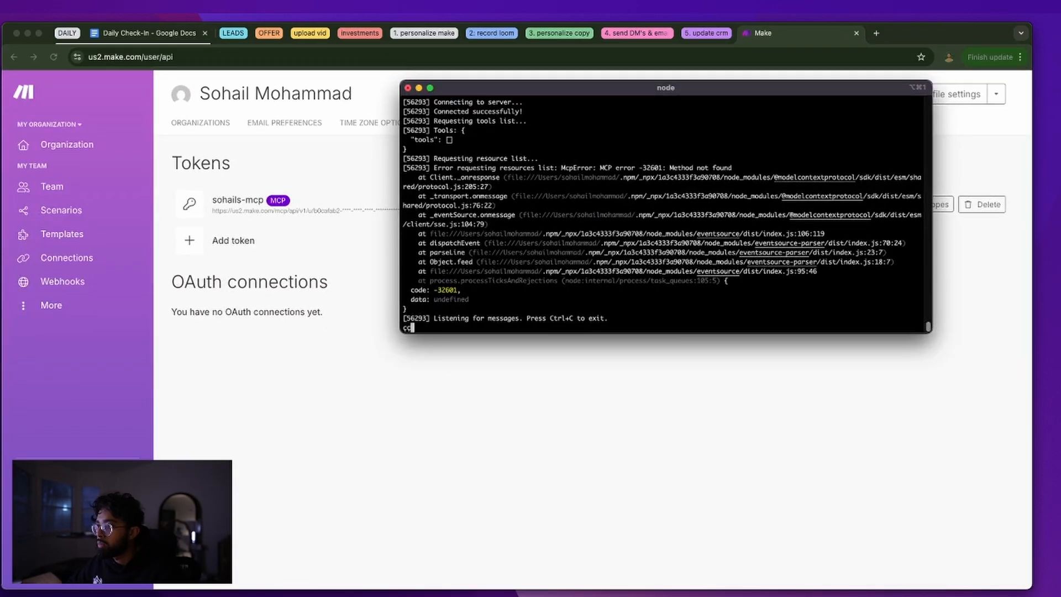
pyautogui.hotkey('ctrl', 'c')
pyautogui.press('Up')
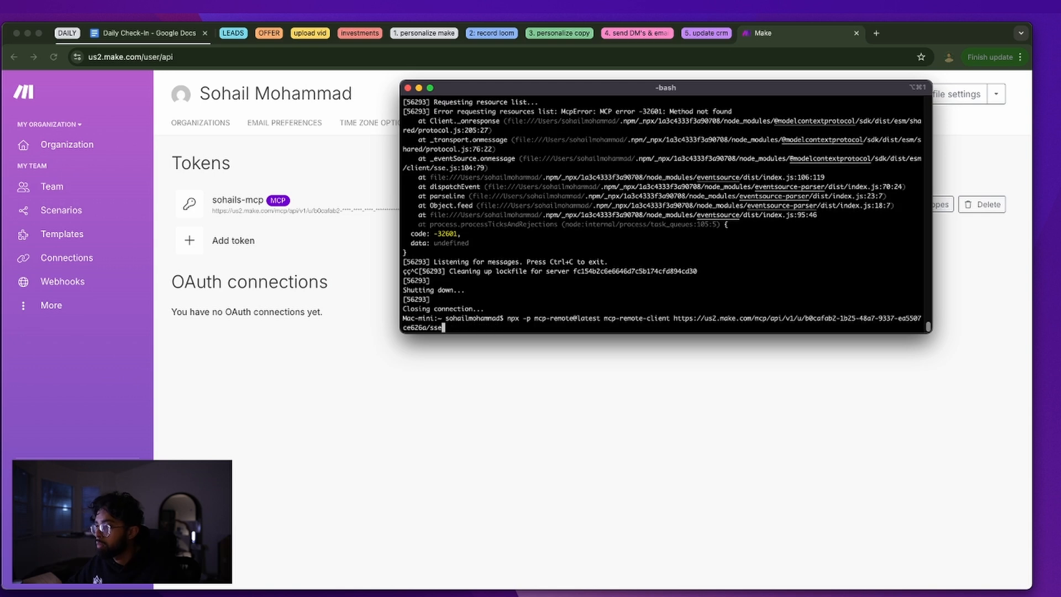
pyautogui.press('Return')
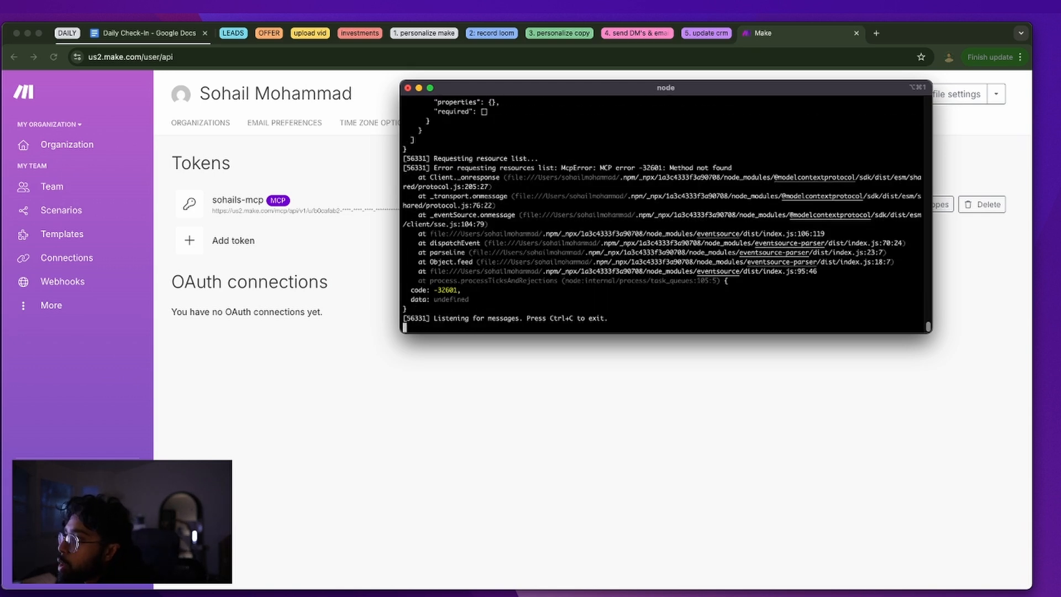
# Check the output now lists the Intake Automation Proposal scenario tool and its schema
pyautogui.scroll(10, 613, 251)
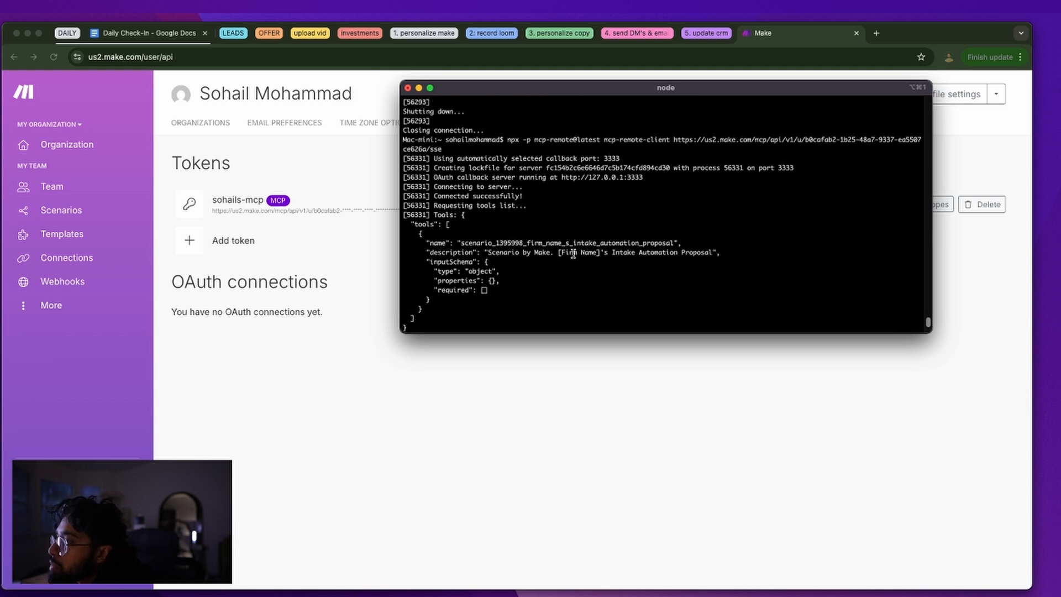
pyautogui.scroll(-2, 516, 263)
pyautogui.scroll(2, 515, 261)
pyautogui.moveTo(453, 229); pyautogui.dragTo(645, 257)
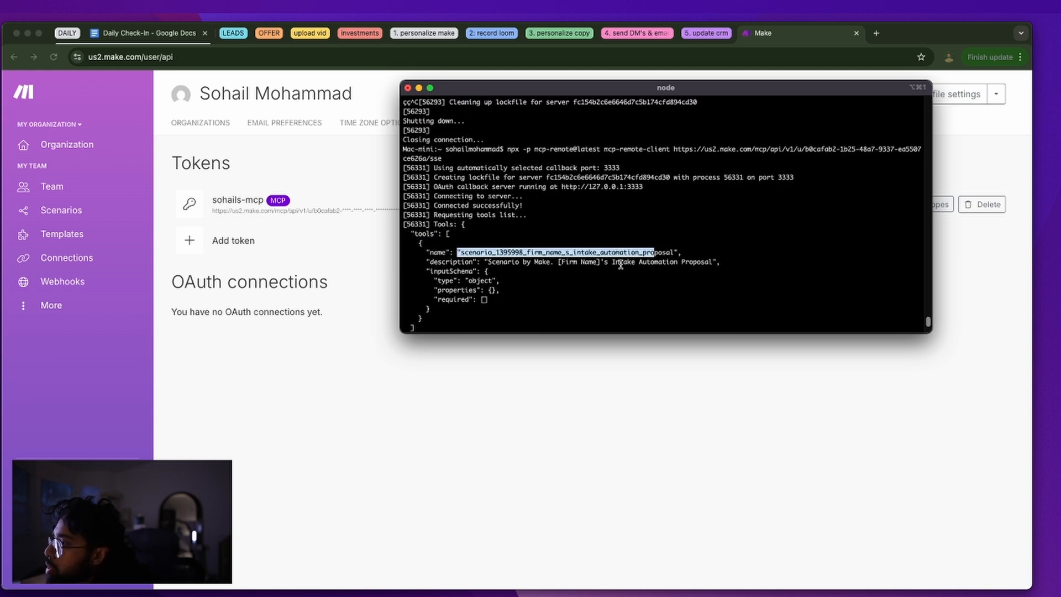
pyautogui.click(569, 264)
pyautogui.moveTo(558, 263); pyautogui.dragTo(581, 264)
pyautogui.doubleClick(483, 280)
pyautogui.click(491, 283)
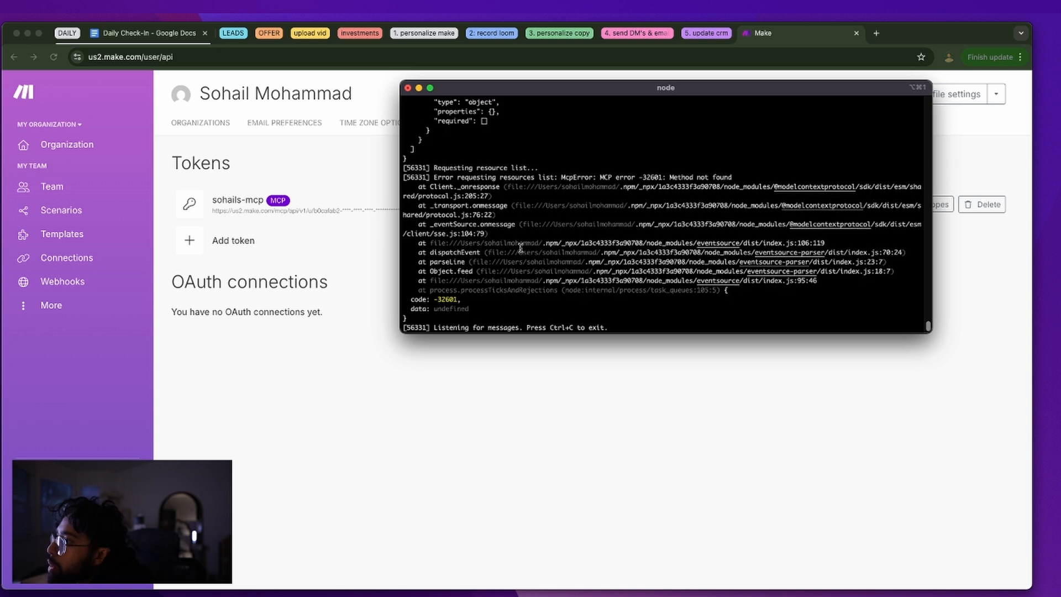
# Note the "Method not found" error returned for resource listing
pyautogui.moveTo(560, 174); pyautogui.dragTo(921, 178)
pyautogui.click(716, 218)
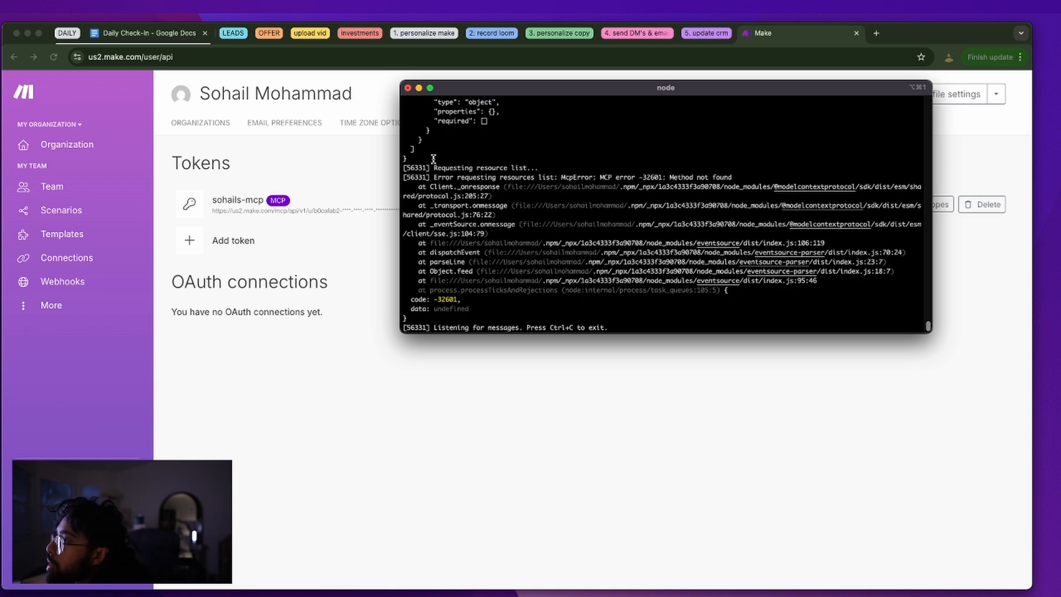
pyautogui.scroll(1, 469, 172)
pyautogui.moveTo(469, 176); pyautogui.dragTo(594, 181)
pyautogui.scroll(-2, 594, 183)
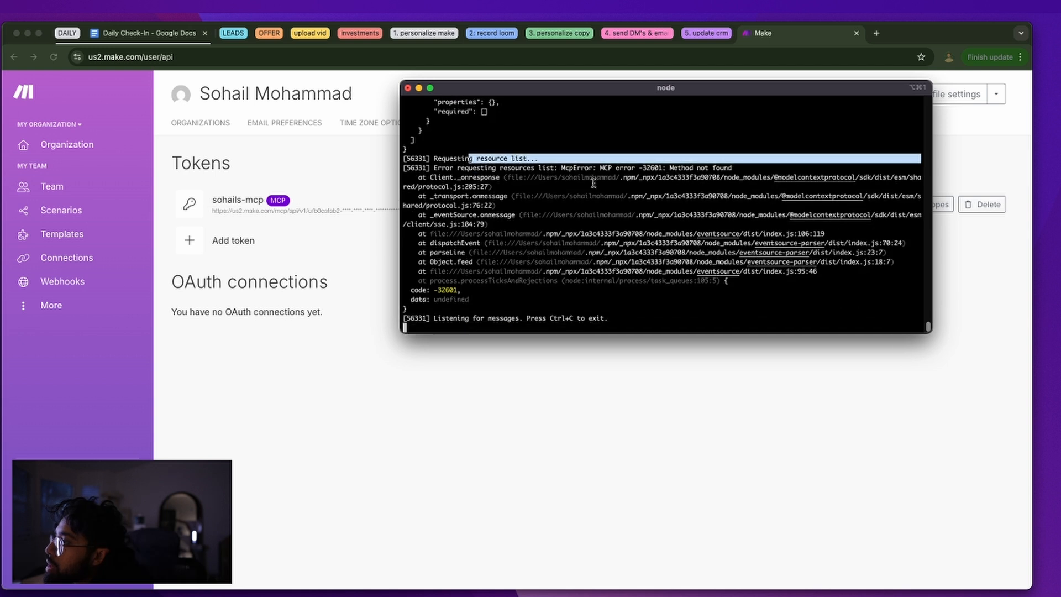
pyautogui.click(594, 200)
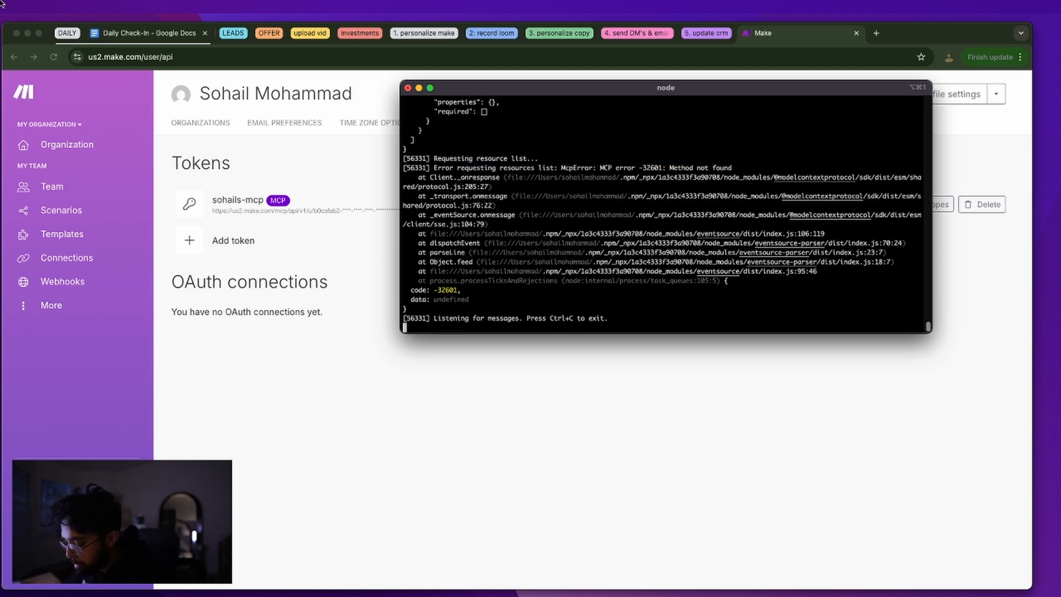
pyautogui.hotkey('alt', 'space')
# Launch the Claude desktop app from the launcher and bring it forward
pyautogui.write('ca')
pyautogui.press('BackSpace')
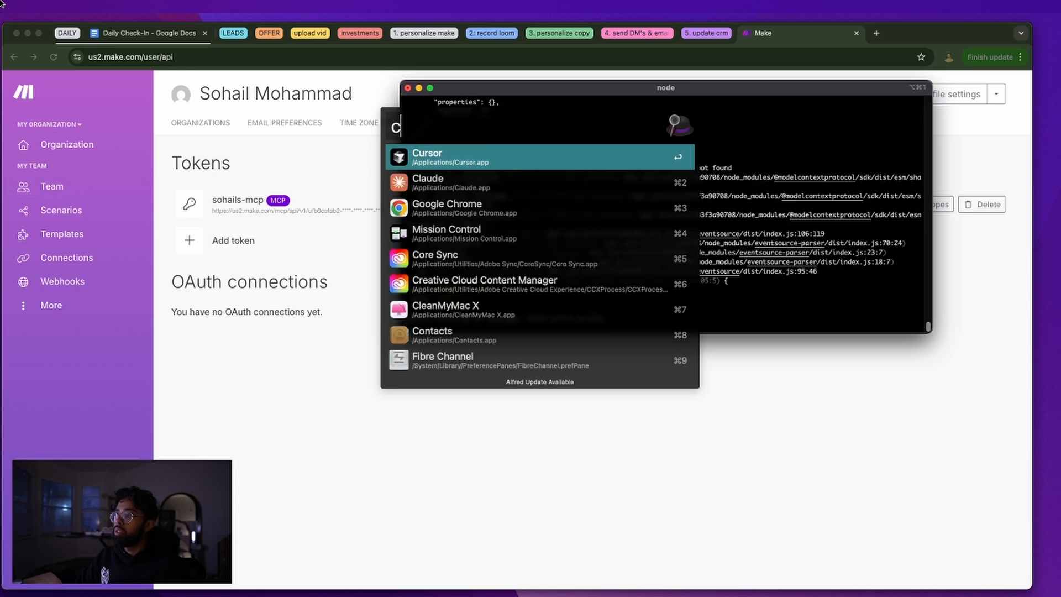
pyautogui.write('la')
pyautogui.press('Return')
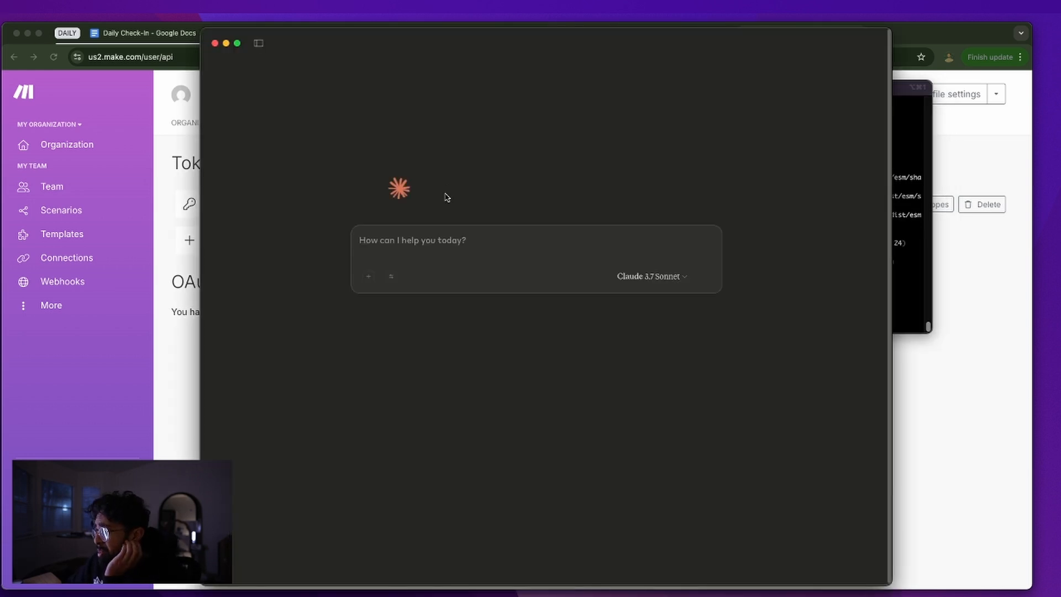
pyautogui.click(906, 186)
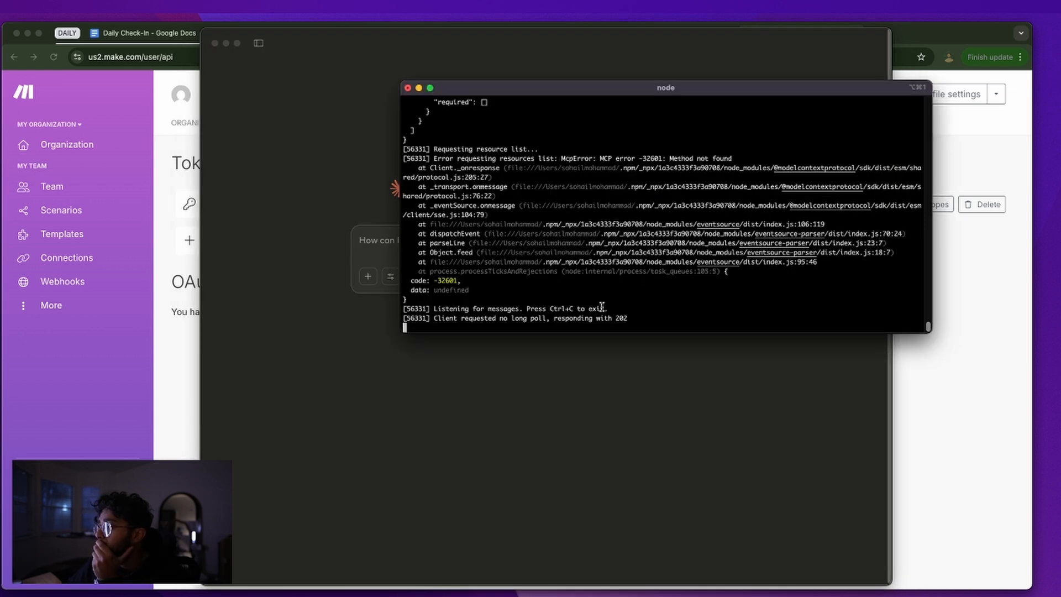
pyautogui.moveTo(489, 318); pyautogui.dragTo(632, 317)
pyautogui.click(581, 305)
# Ask Claude 'what actions can you take on my make.com scenario' and read its reply
pyautogui.click(361, 354)
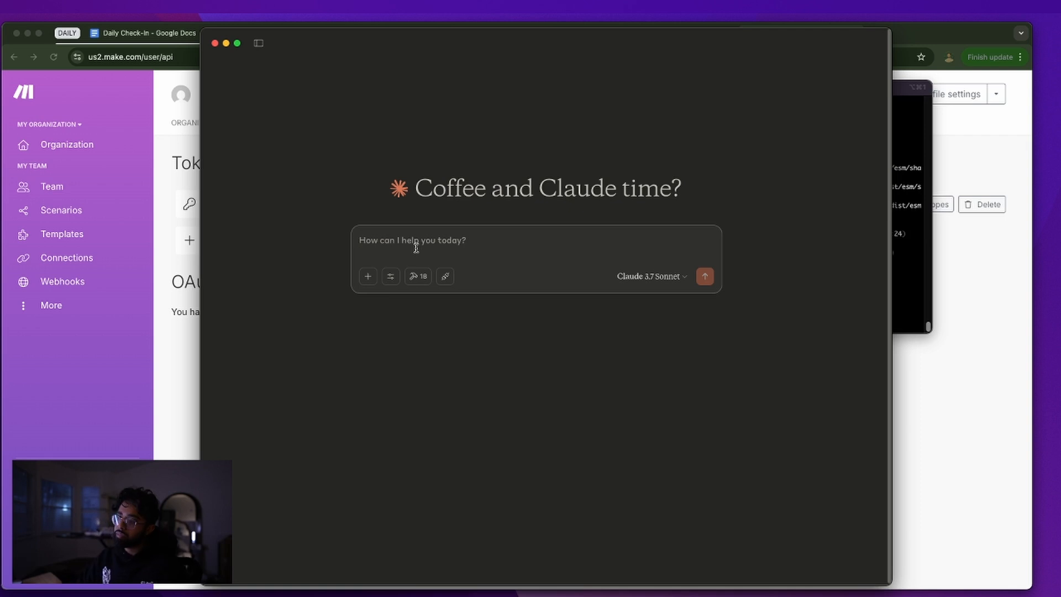
pyautogui.write('what make')
pyautogui.press('super+BackSpace')
pyautogui.write('w')
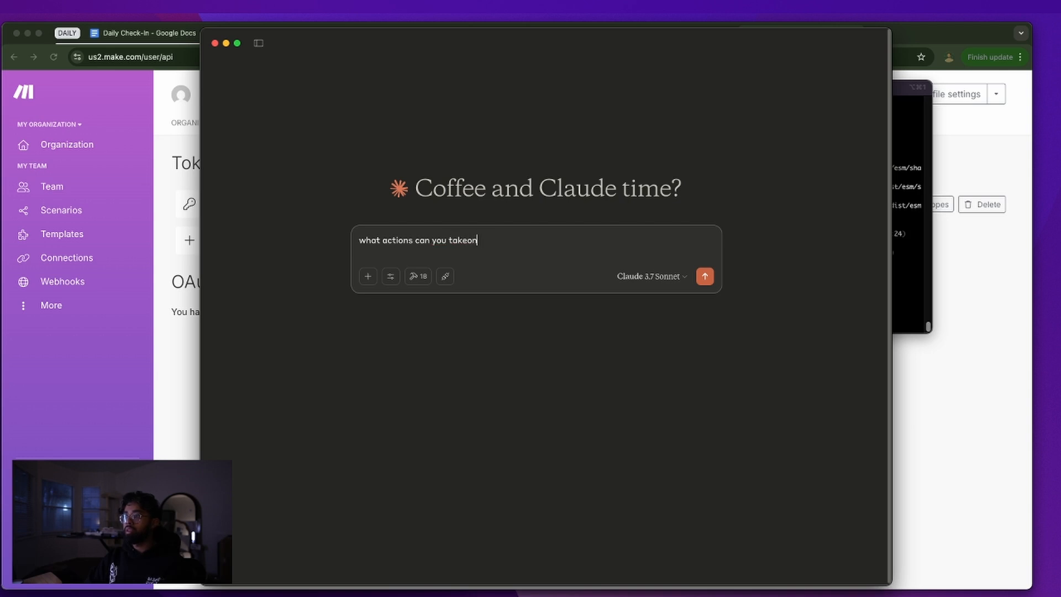
pyautogui.write('y ma')
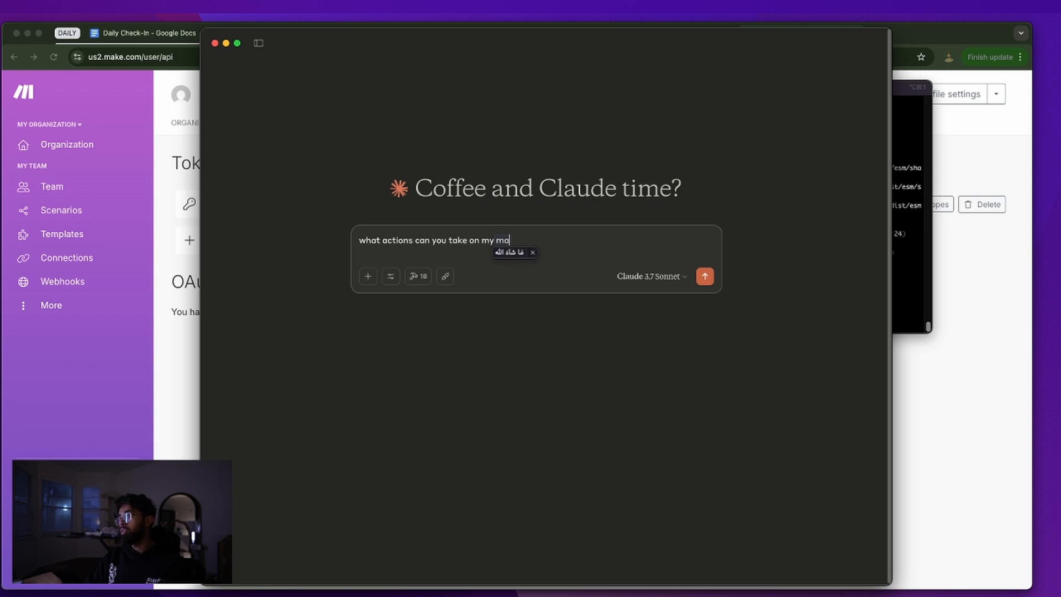
pyautogui.write('ke.com scenario')
pyautogui.press('Return')
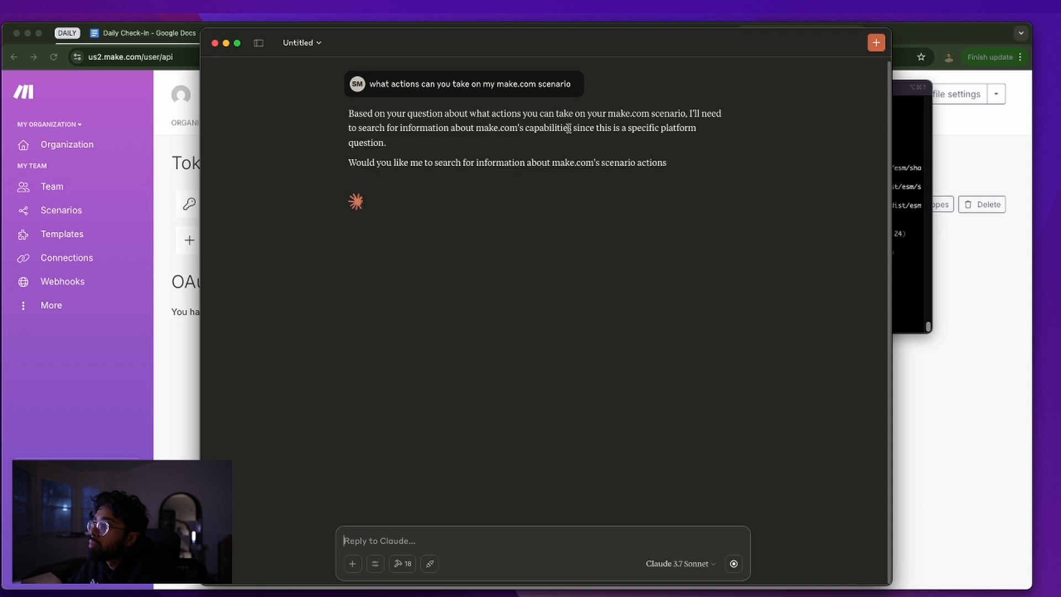
pyautogui.tripleClick(414, 161)
pyautogui.click(438, 207)
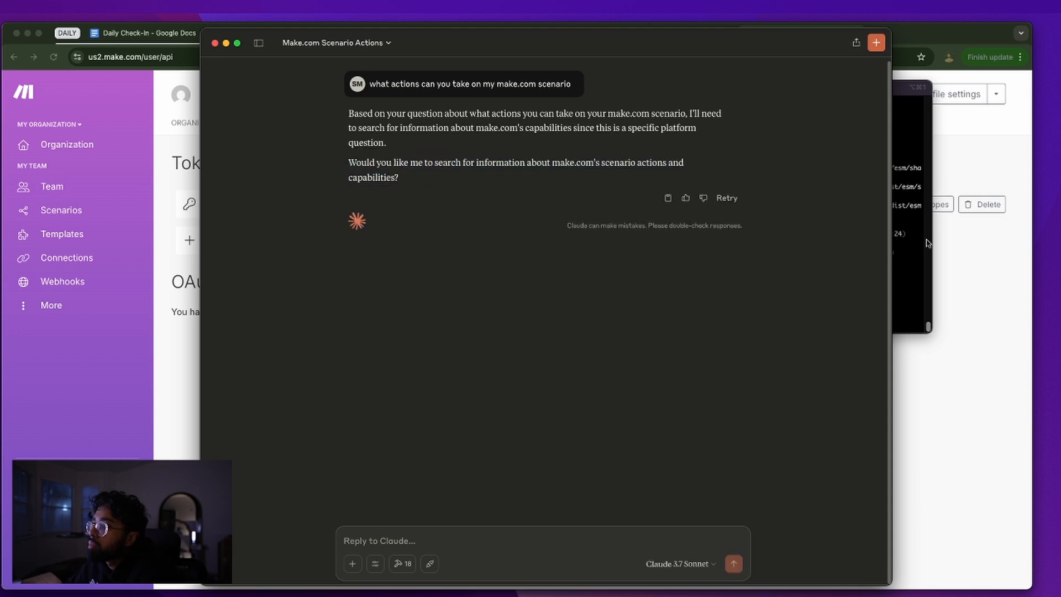
# Review the available MCP tools list, then close it
pyautogui.click(402, 563)
pyautogui.scroll(-10, 459, 392)
pyautogui.scroll(15, 458, 388)
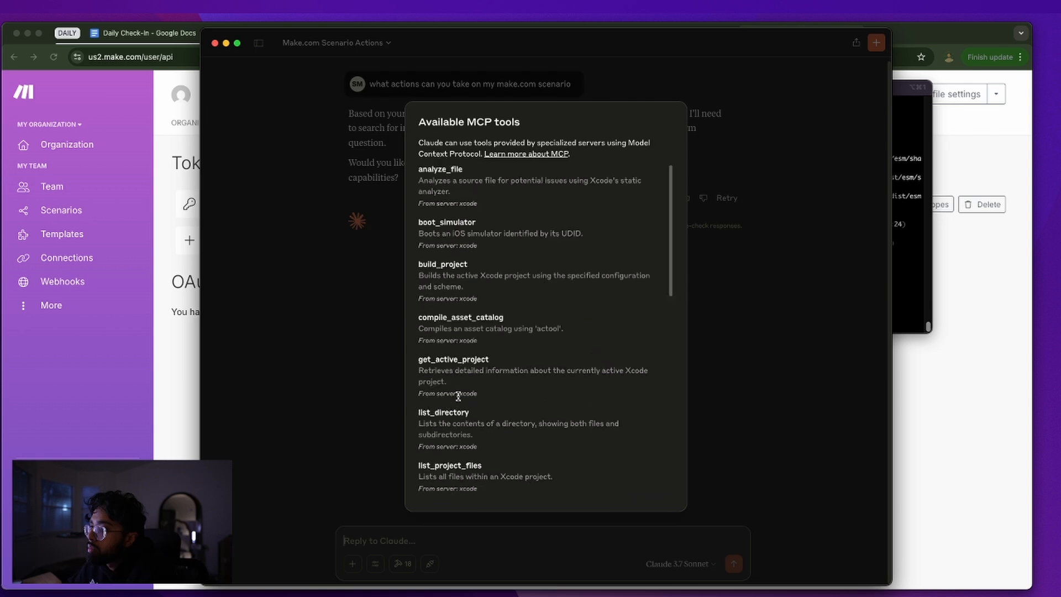
pyautogui.click(319, 343)
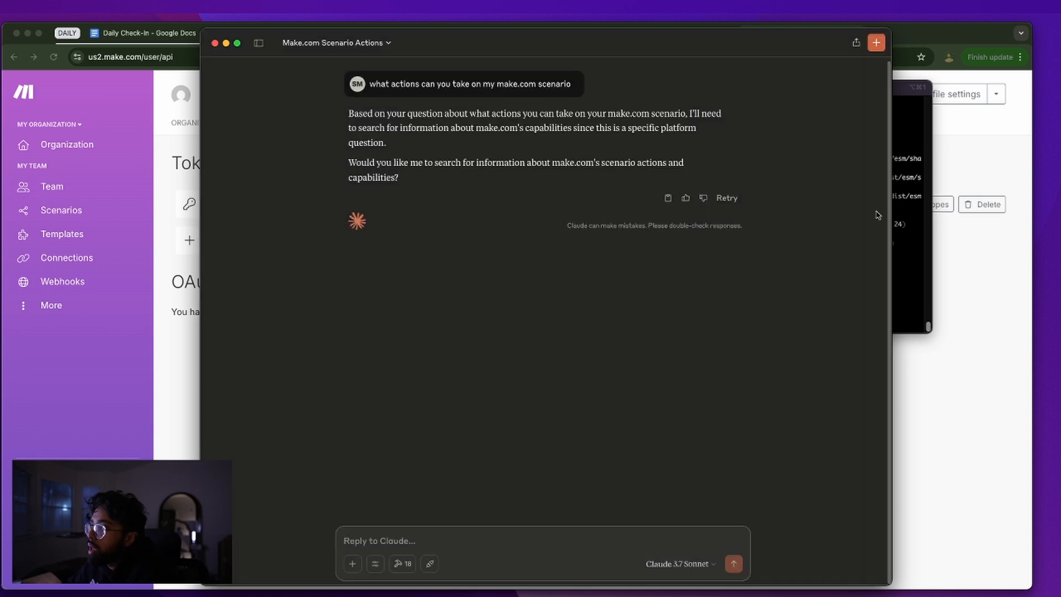
pyautogui.click(895, 208)
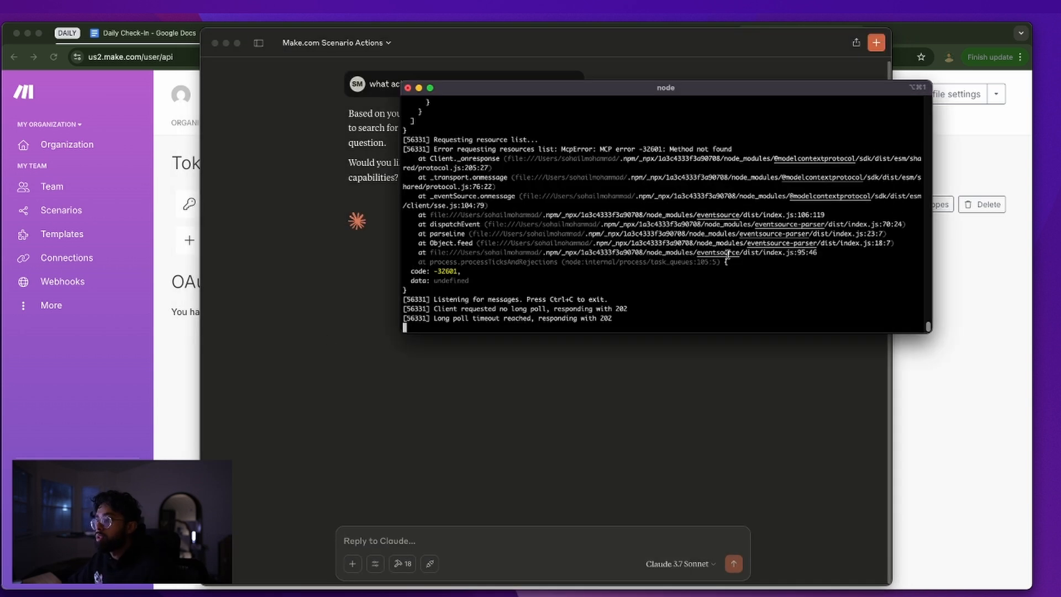
# Stop the node MCP process, quit Claude, and delete the ~/.mcp-auth cache folder
pyautogui.hotkey('ctrl', 'c')
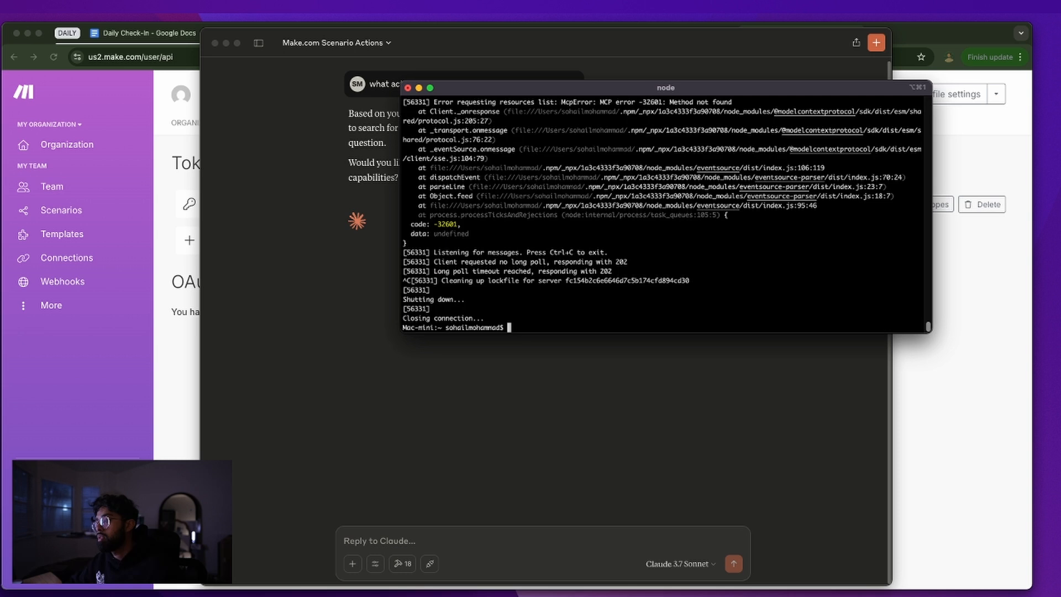
pyautogui.press('Up')
pyautogui.press('Up')
pyautogui.press('Up')
pyautogui.press('Return')
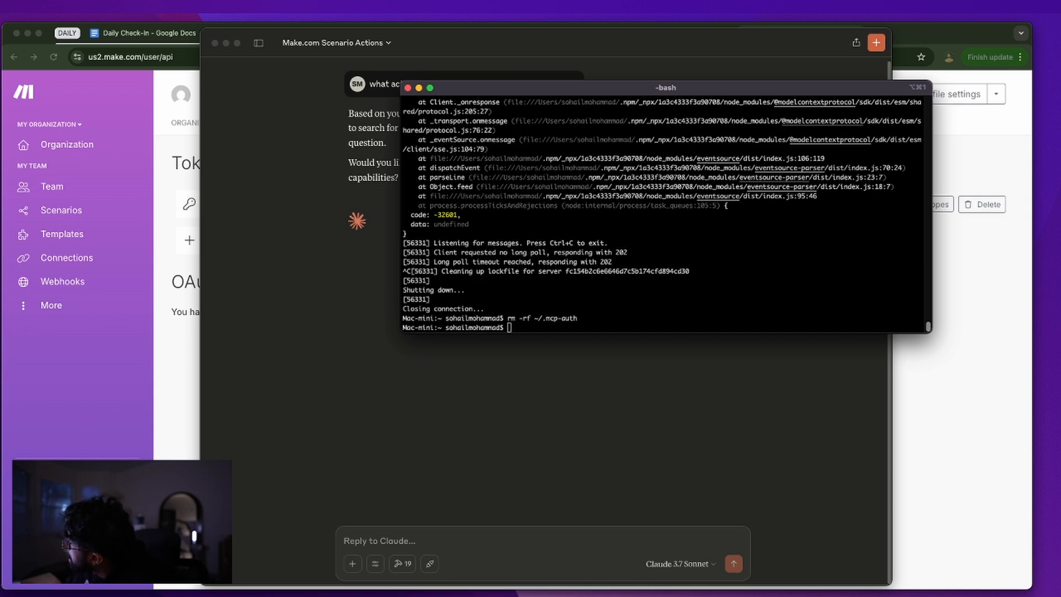
pyautogui.press('super+h')
pyautogui.press('Up')
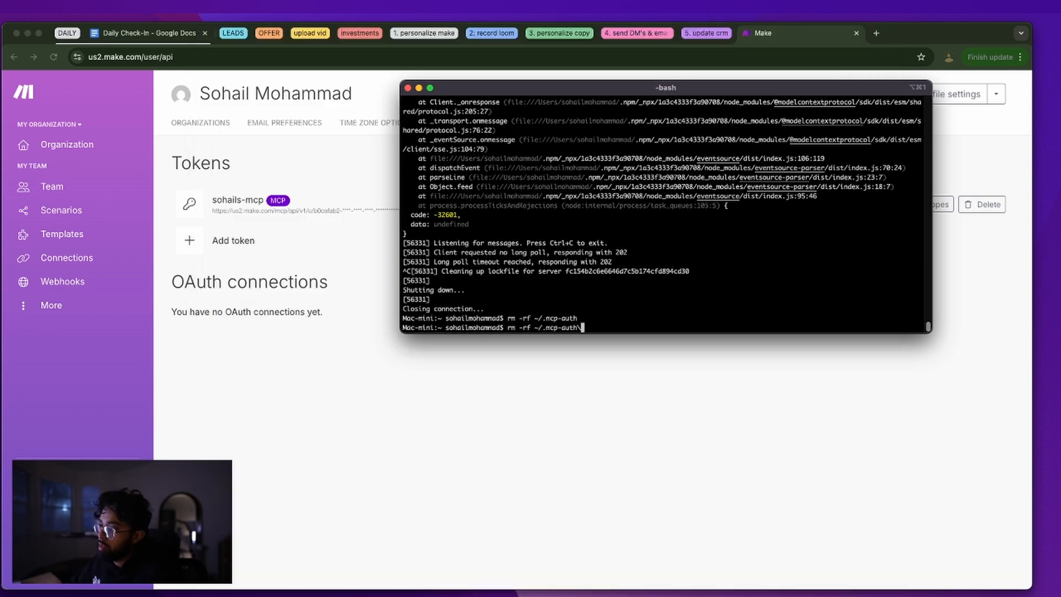
pyautogui.press('Return')
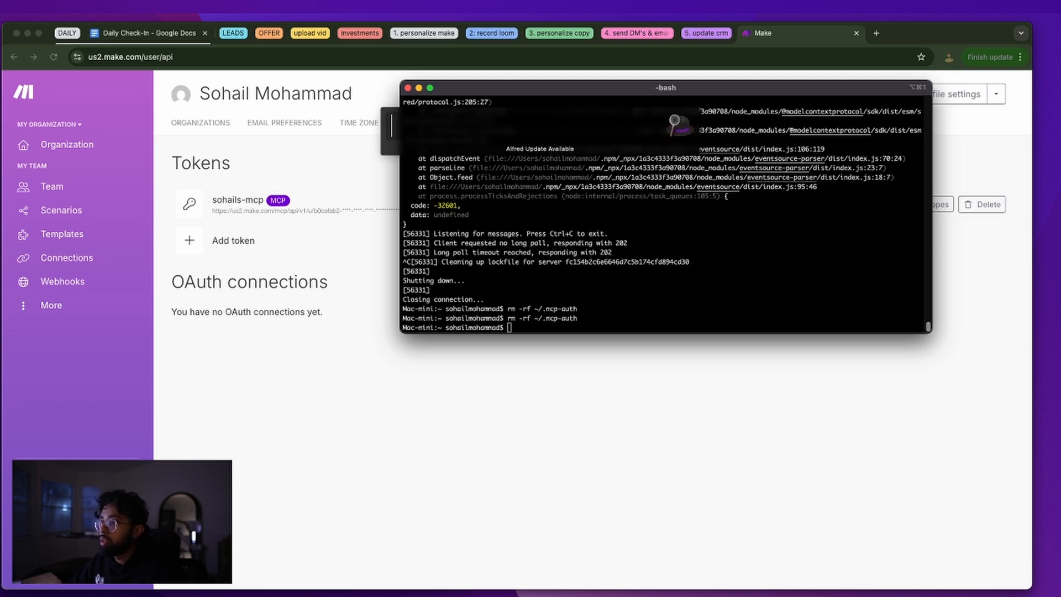
# Relaunch Claude and browse its available MCP tools list
pyautogui.write('Cl')
pyautogui.press('Return')
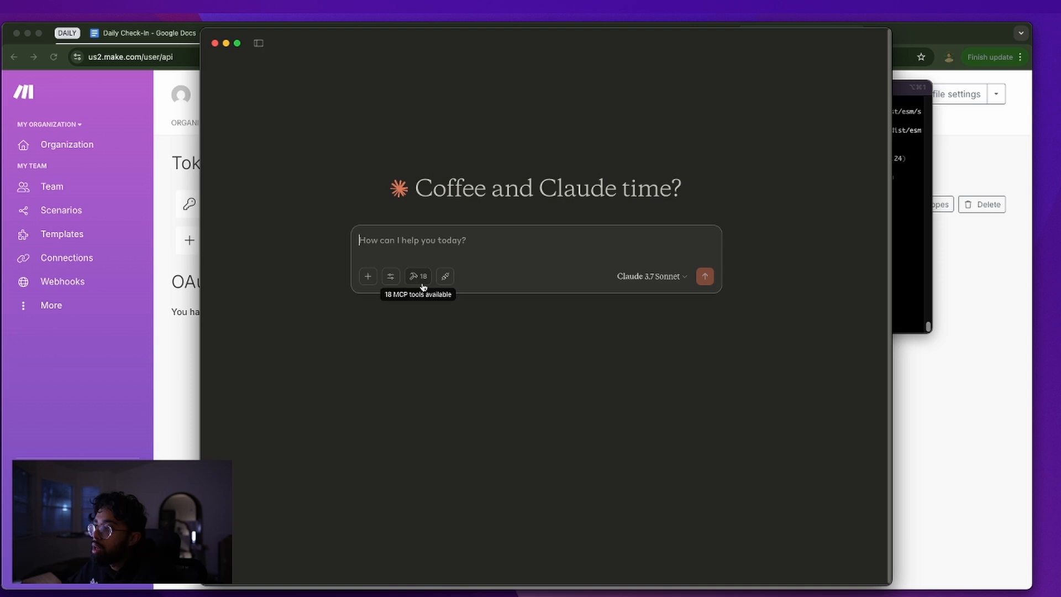
pyautogui.click(423, 287)
pyautogui.scroll(-10, 462, 325)
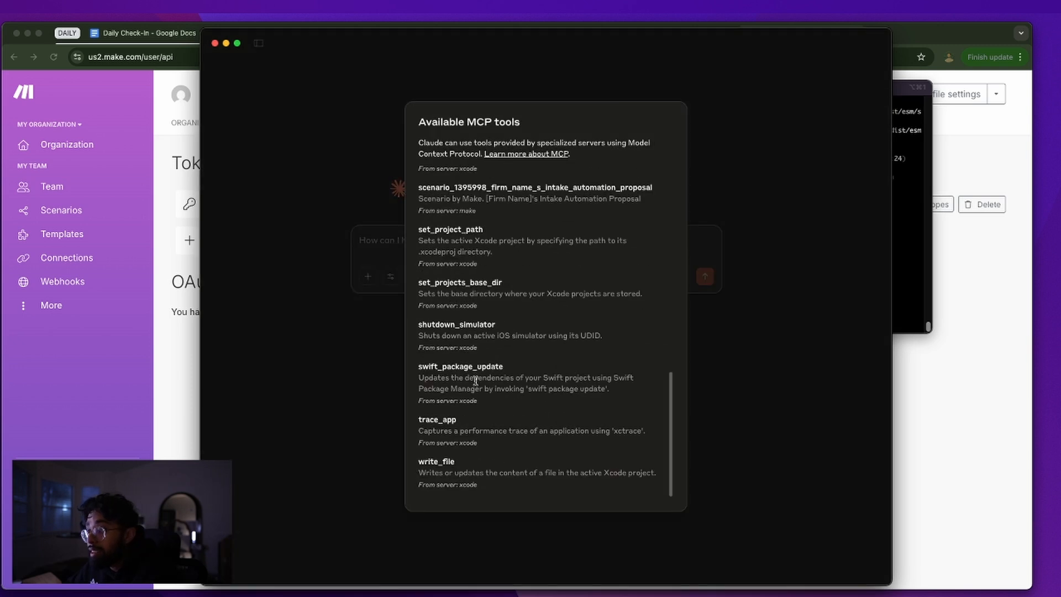
pyautogui.scroll(10, 459, 465)
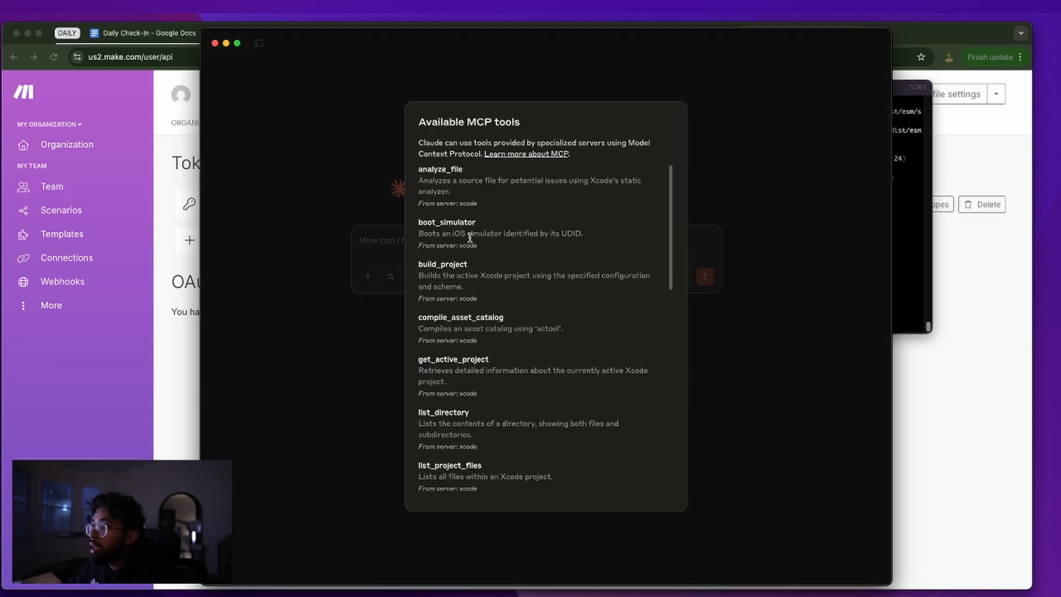
# Find the scenario_1395998_firm_name_s_intake_automation_proposal tool entry from make, then close the list
pyautogui.scroll(-8, 480, 275)
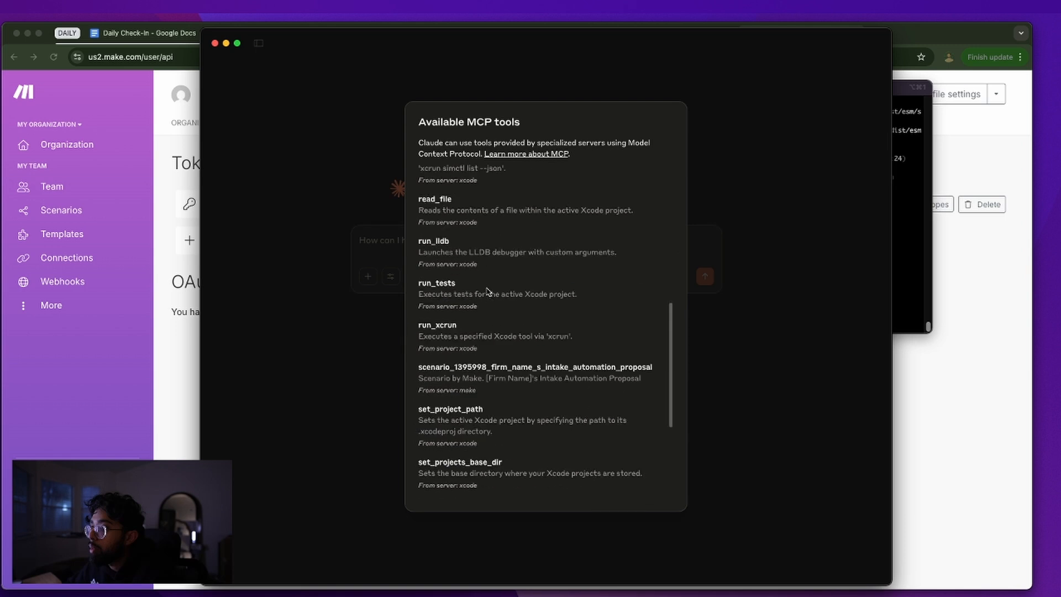
pyautogui.moveTo(482, 393); pyautogui.dragTo(424, 372)
pyautogui.click(492, 376)
pyautogui.moveTo(499, 396); pyautogui.dragTo(418, 363)
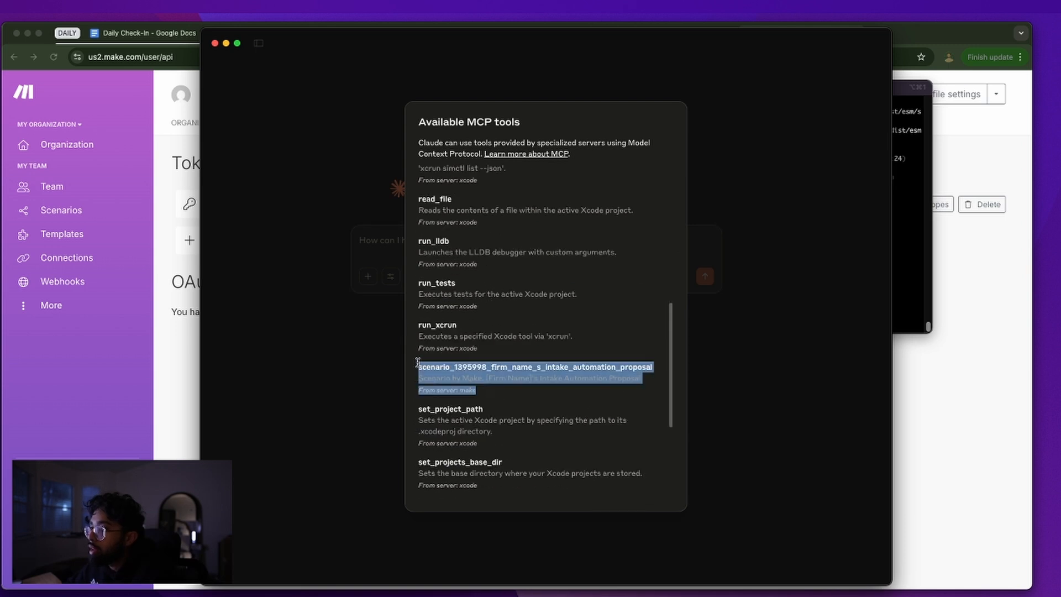
pyautogui.click(462, 380)
pyautogui.doubleClick(476, 368)
pyautogui.click(479, 396)
pyautogui.tripleClick(434, 378)
pyautogui.press('Escape')
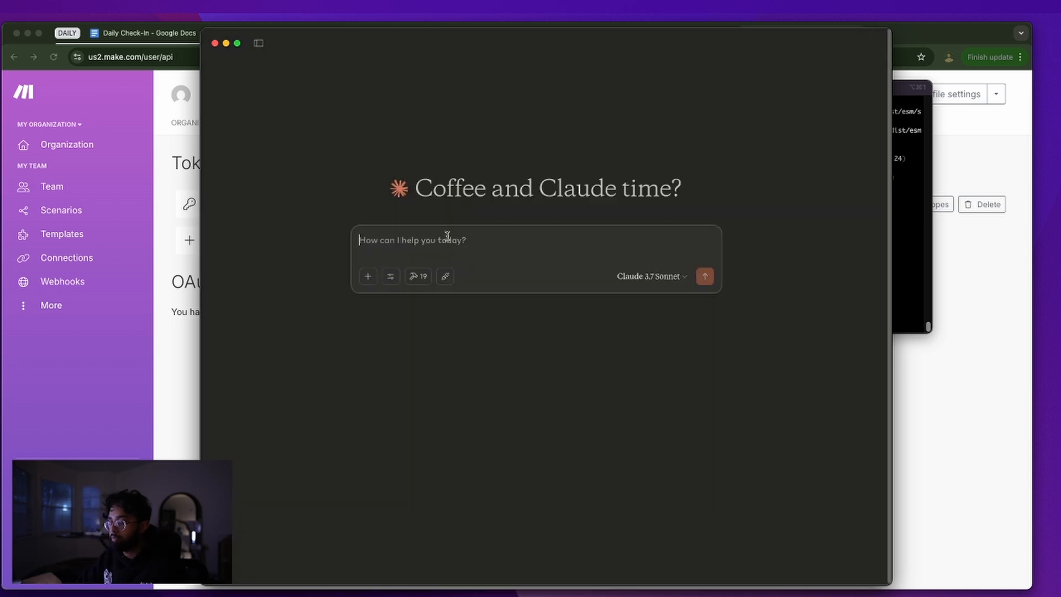
# Ask 'what can you do with my make.com scenario' and allow the scenario tool for this chat
pyautogui.write('whot can you do with my make.com scena')
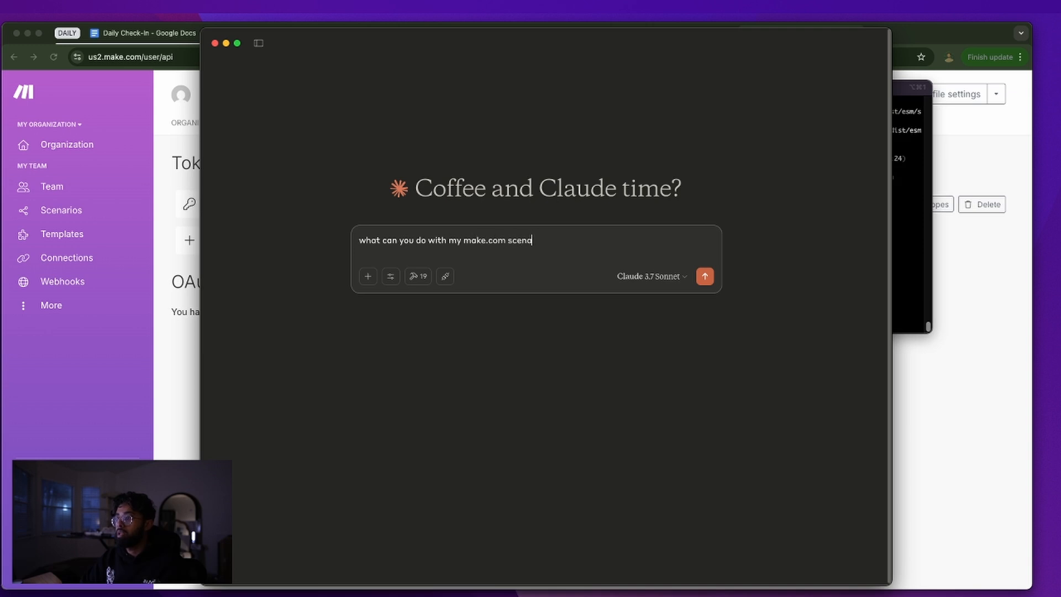
pyautogui.write('rio')
pyautogui.press('Return')
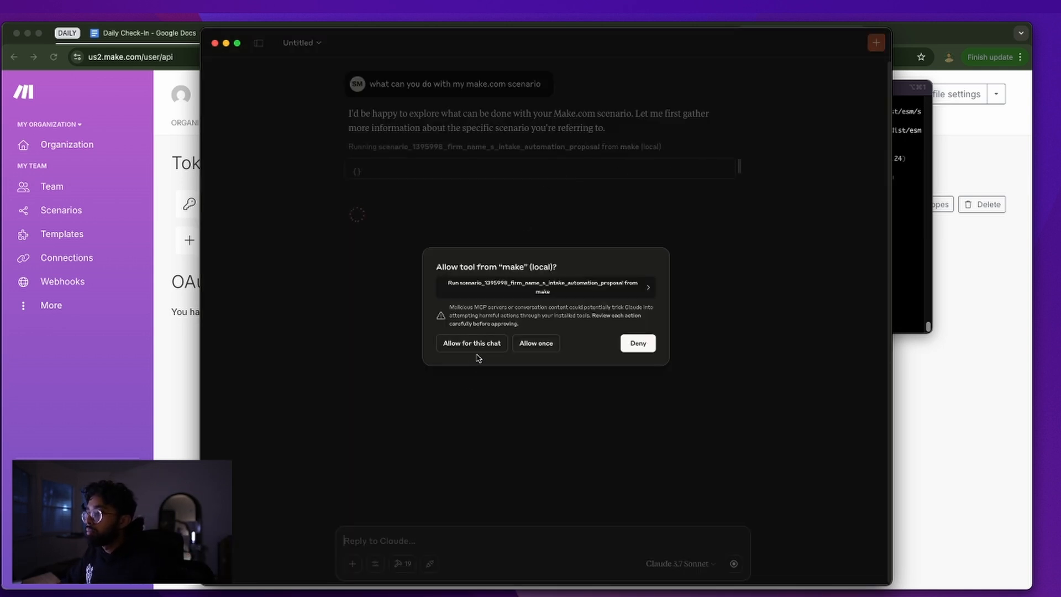
pyautogui.click(474, 344)
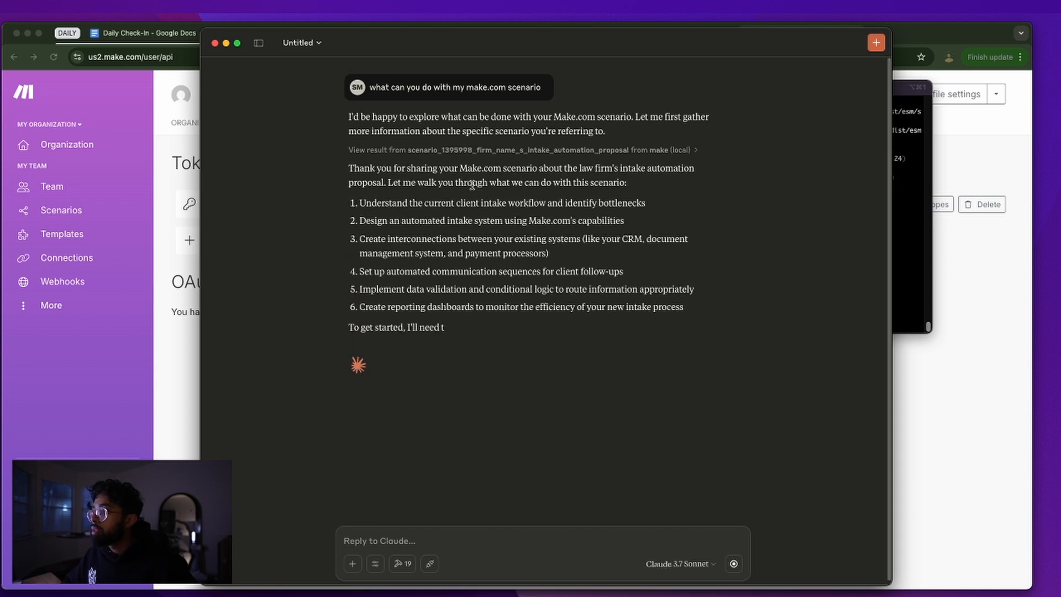
# Read Claude's suggested uses, from connecting existing systems to follow-ups and data validation
pyautogui.tripleClick(473, 186)
pyautogui.tripleClick(467, 205)
pyautogui.click(505, 240)
pyautogui.tripleClick(508, 221)
pyautogui.tripleClick(518, 252)
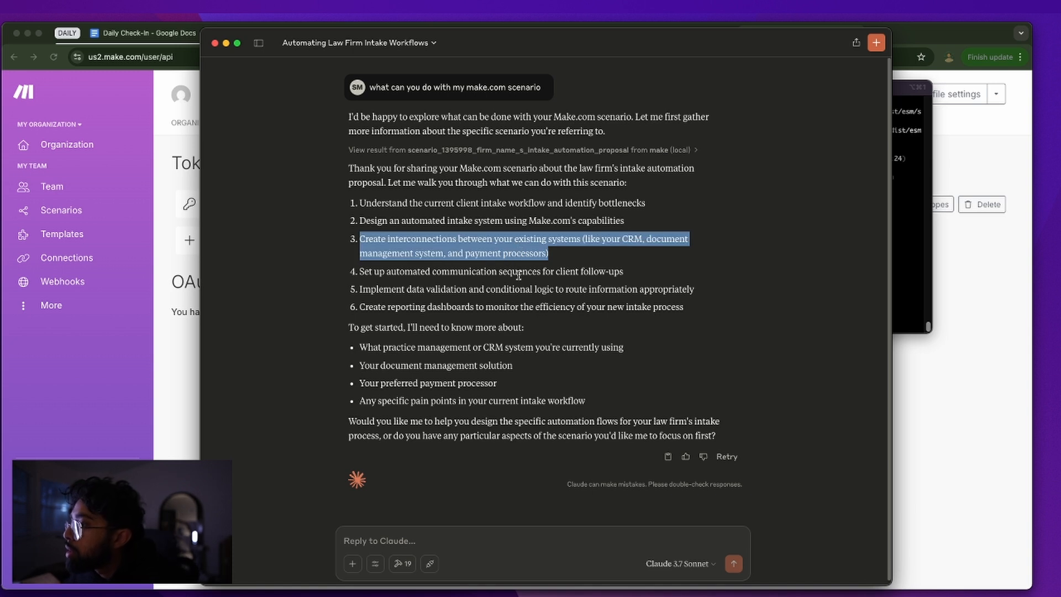
pyautogui.tripleClick(518, 274)
pyautogui.tripleClick(518, 289)
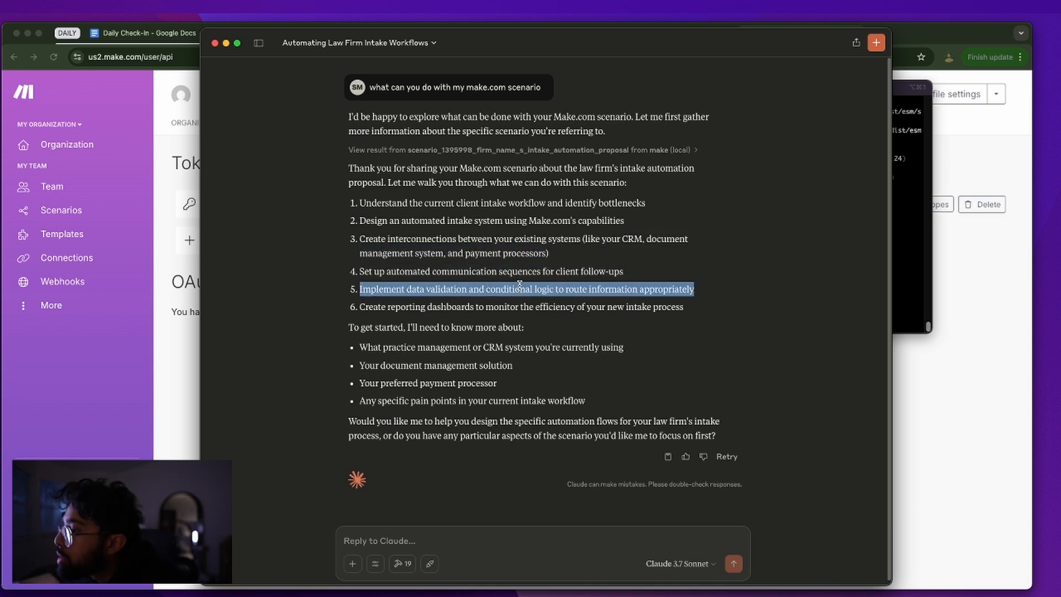
pyautogui.click(548, 435)
pyautogui.click(446, 541)
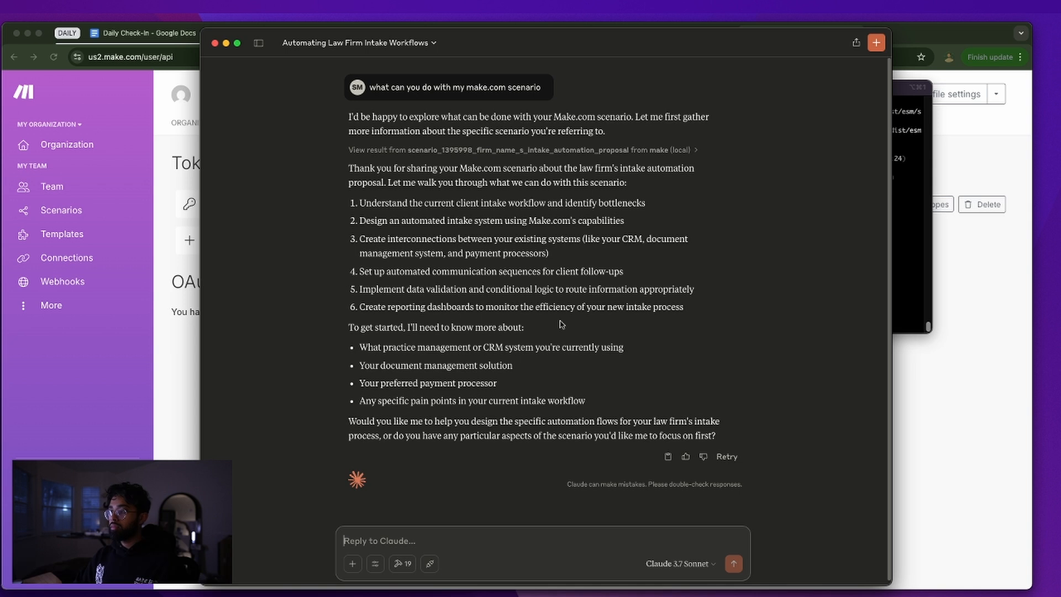
# Ask Claude to create an intake workflow scenario on make.com from Google Sheets and scroll its plan
pyautogui.write('Can you cr')
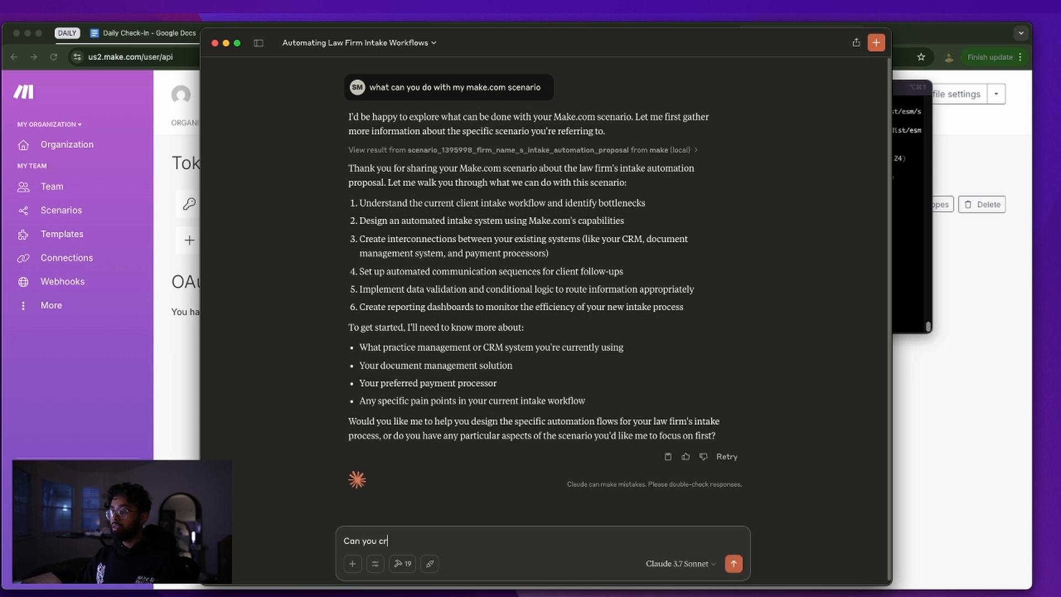
pyautogui.write('eate an intake ')
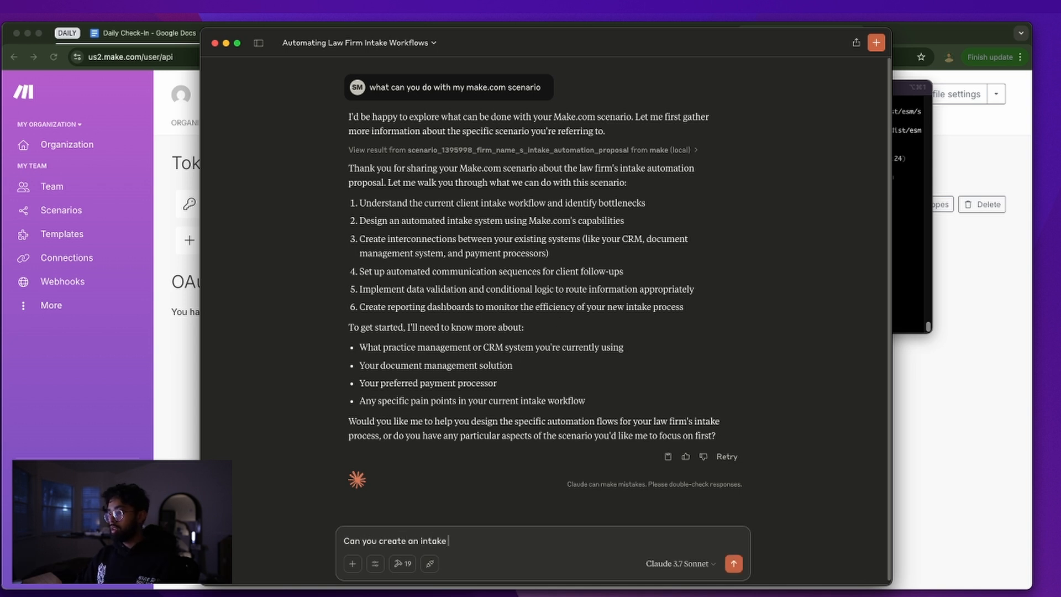
pyautogui.write('forkflow')
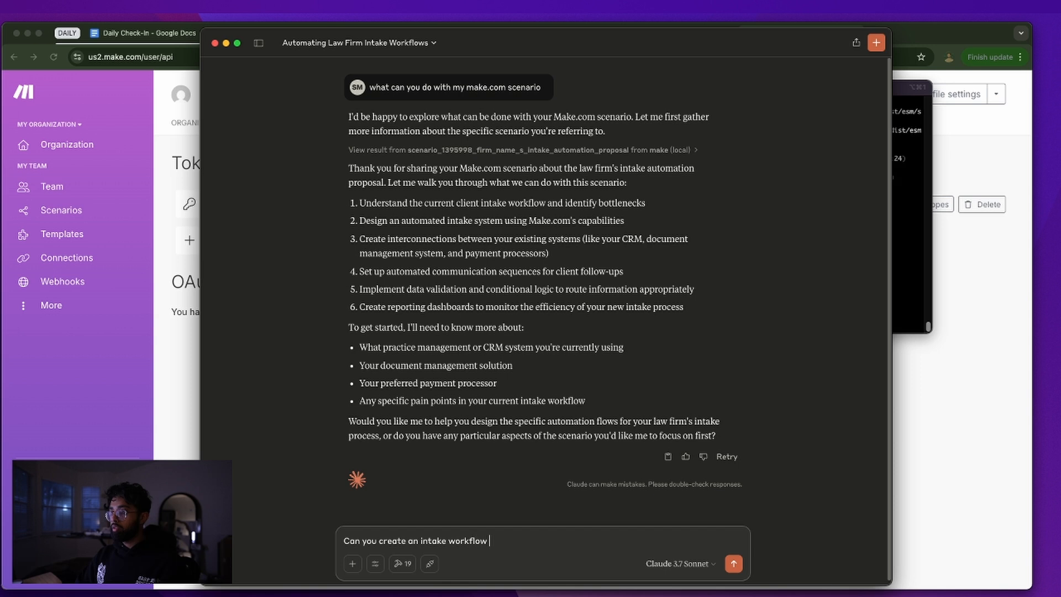
pyautogui.write(' scenario on make.com for me? Use a mock e')
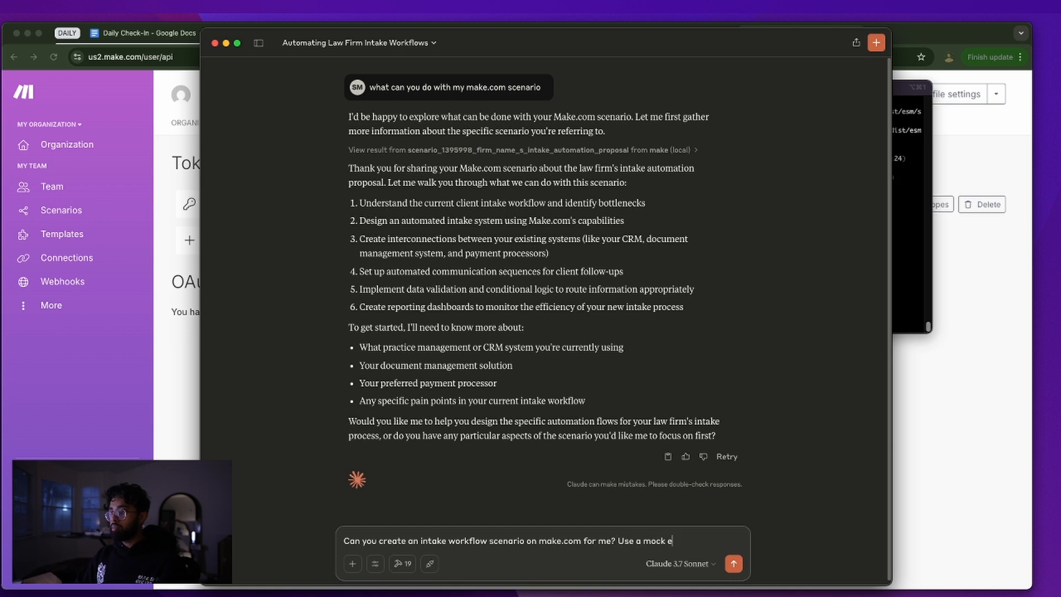
pyautogui.write('rom google sheets.')
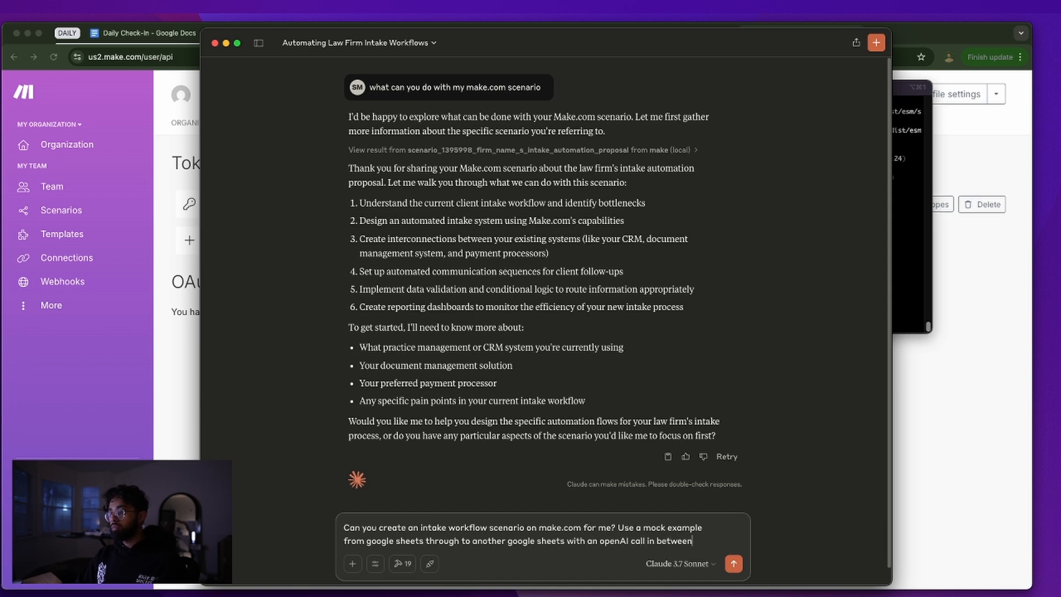
pyautogui.press('Return')
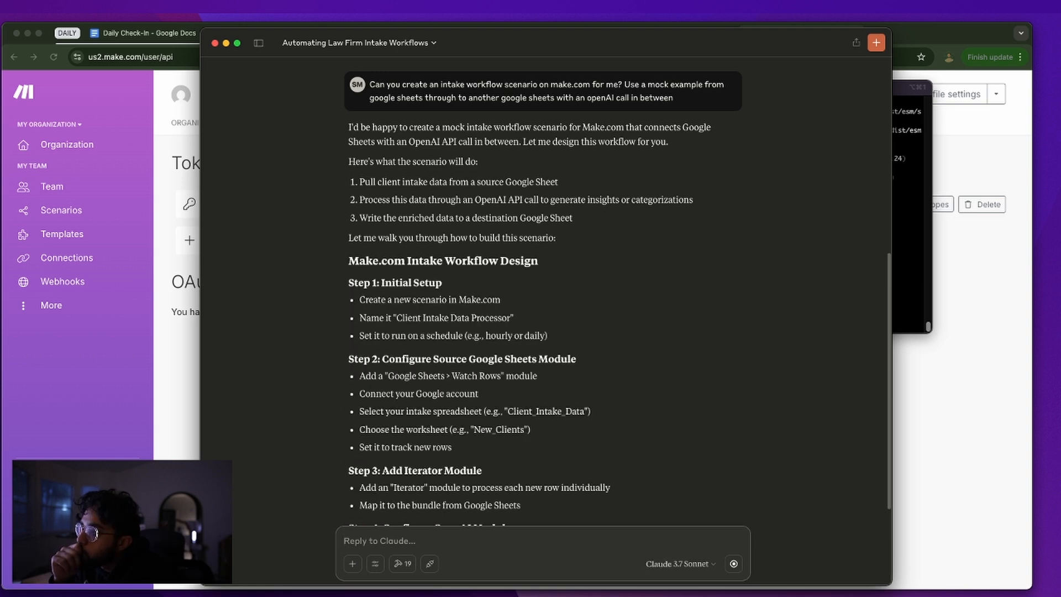
pyautogui.scroll(-5, 568, 336)
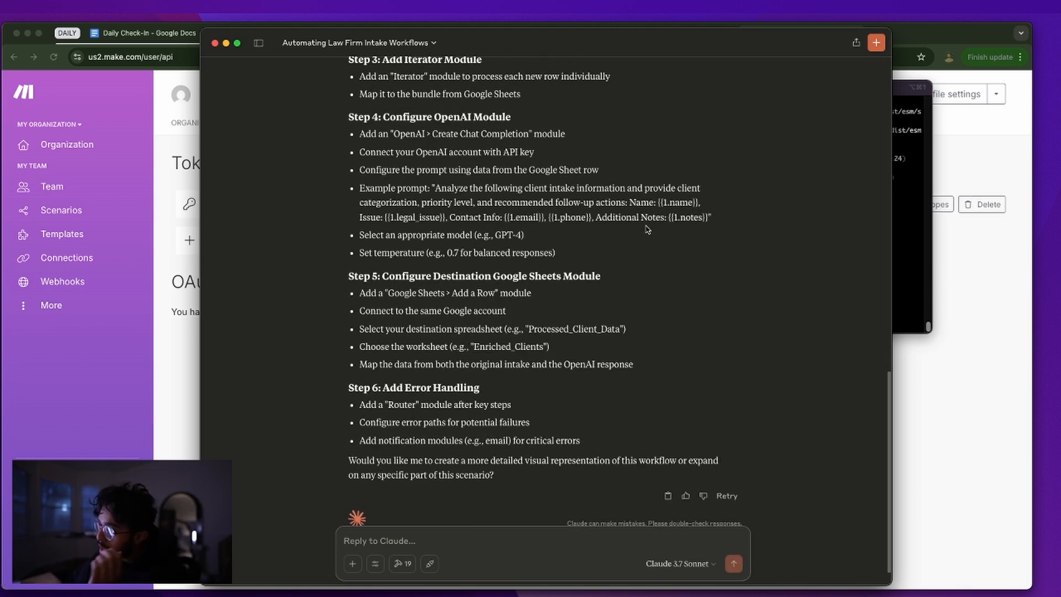
# Ask Claude 'can you use the mcp tool to implement this'
pyautogui.write('can you')
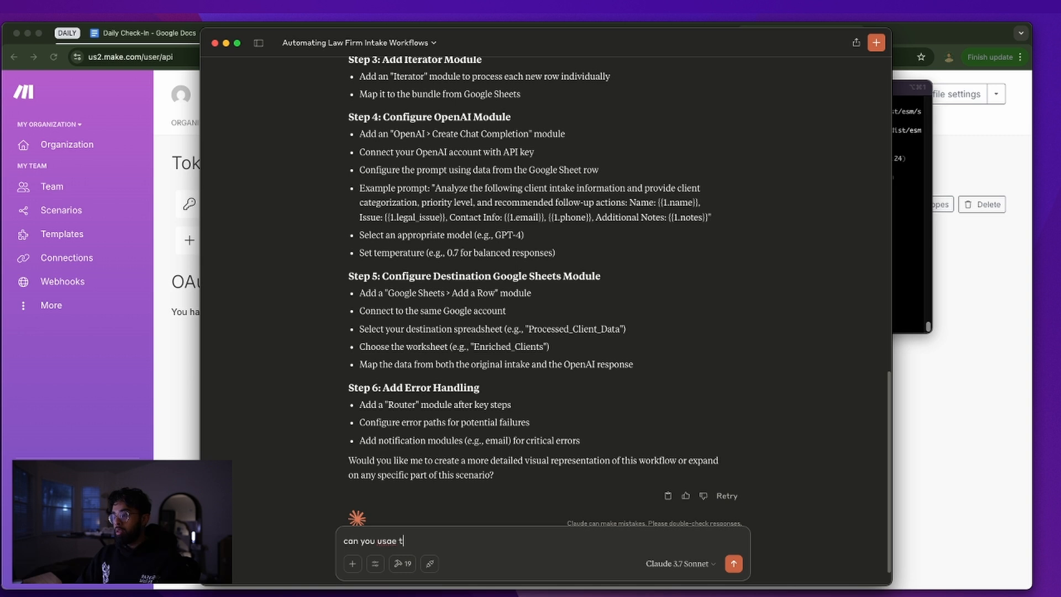
pyautogui.write(' usae t')
pyautogui.press('BackSpace')
pyautogui.press('BackSpace')
pyautogui.press('BackSpace')
pyautogui.press('BackSpace')
pyautogui.write('e the mcp tool to imple')
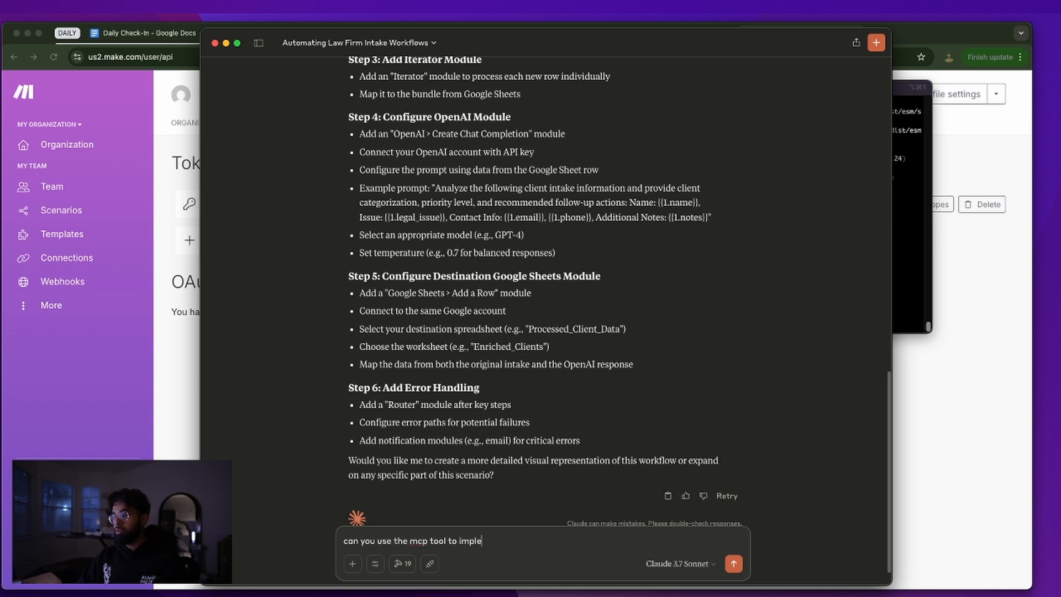
pyautogui.write('ment this')
pyautogui.press('Return')
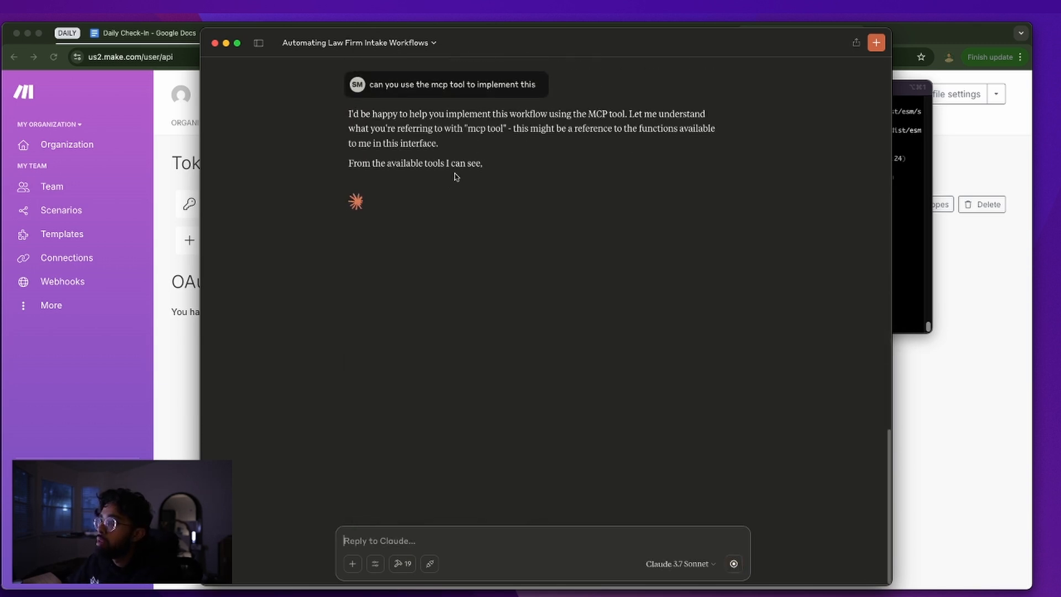
# Read Claude's options: an artifact, the REPL tool, and the JavaScript implementation it announces
pyautogui.tripleClick(474, 177)
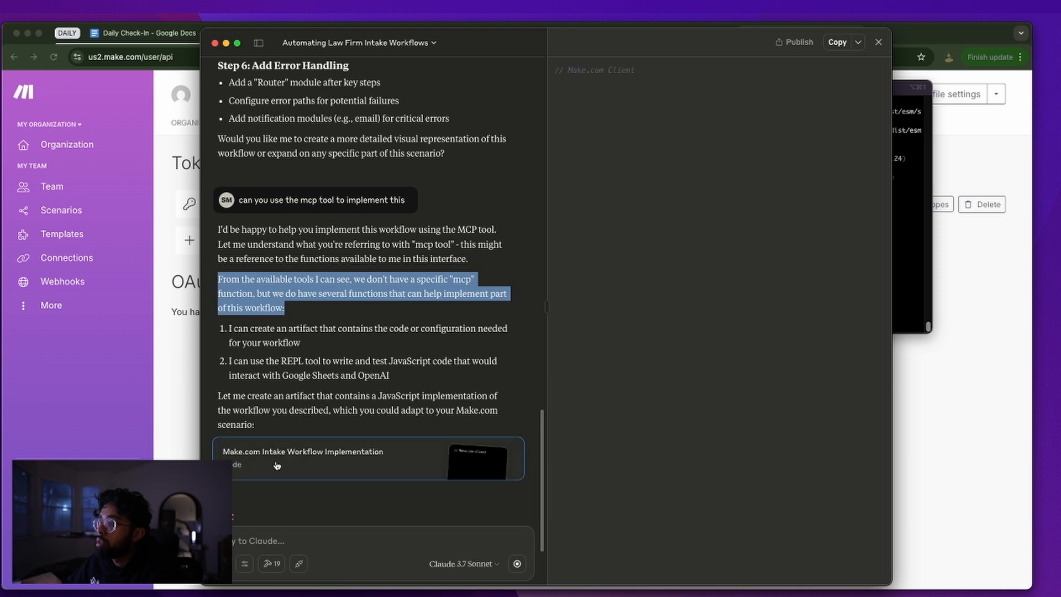
pyautogui.moveTo(228, 329); pyautogui.dragTo(295, 345)
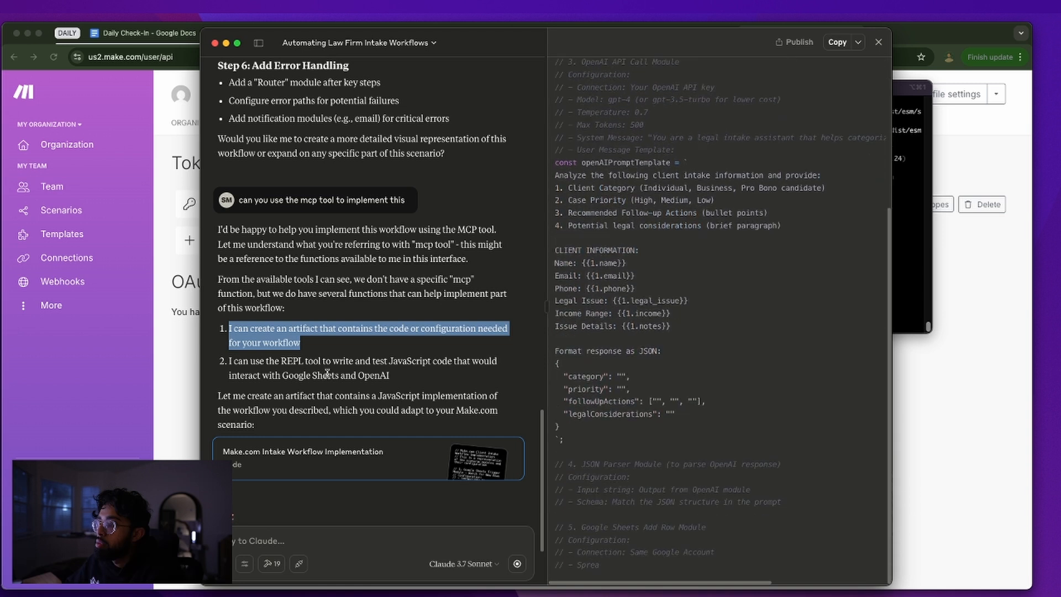
pyautogui.tripleClick(326, 375)
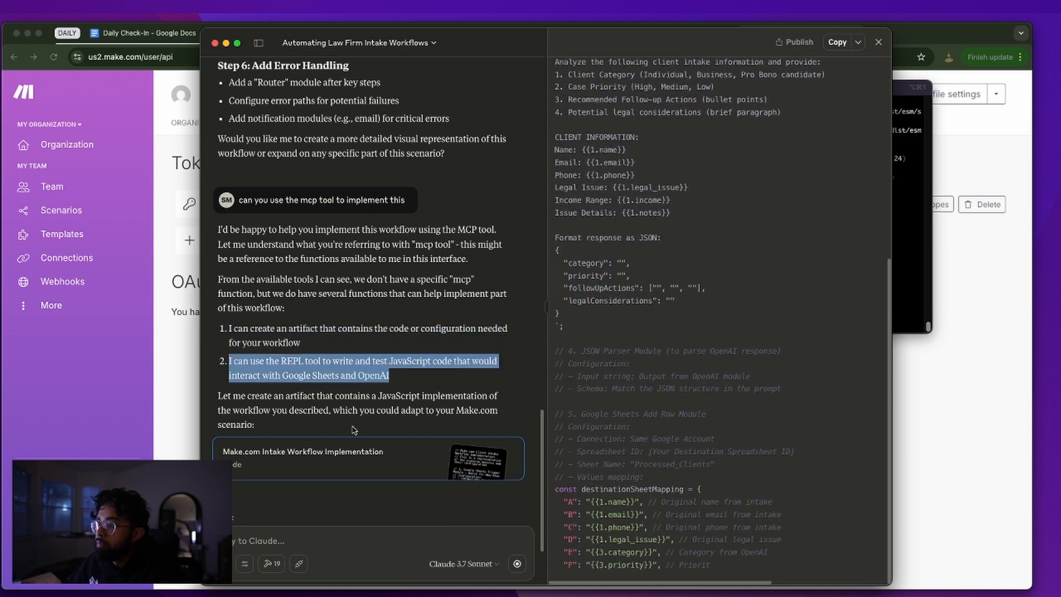
pyautogui.tripleClick(327, 293)
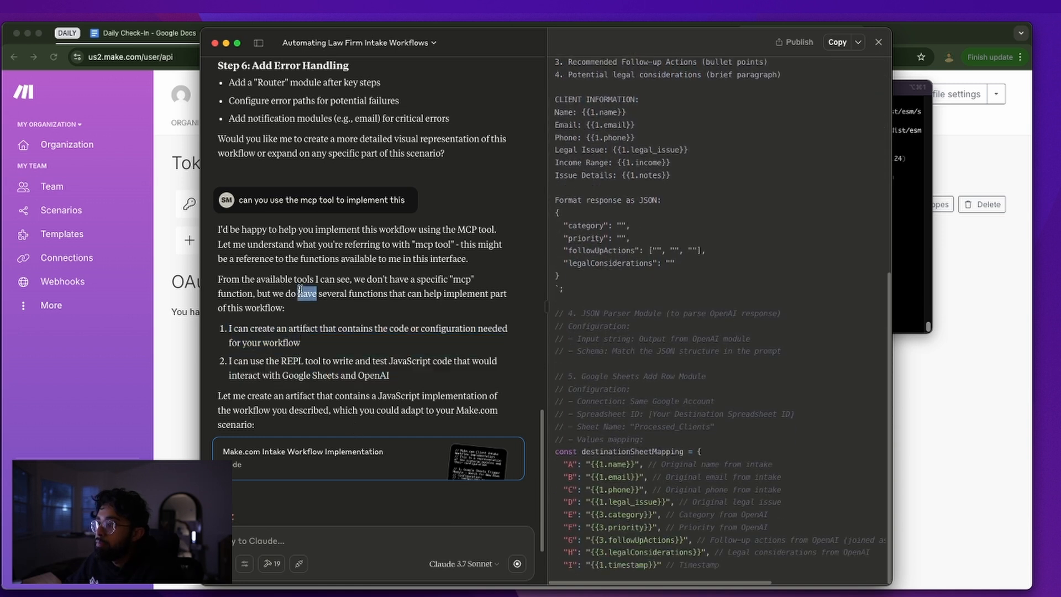
pyautogui.tripleClick(335, 406)
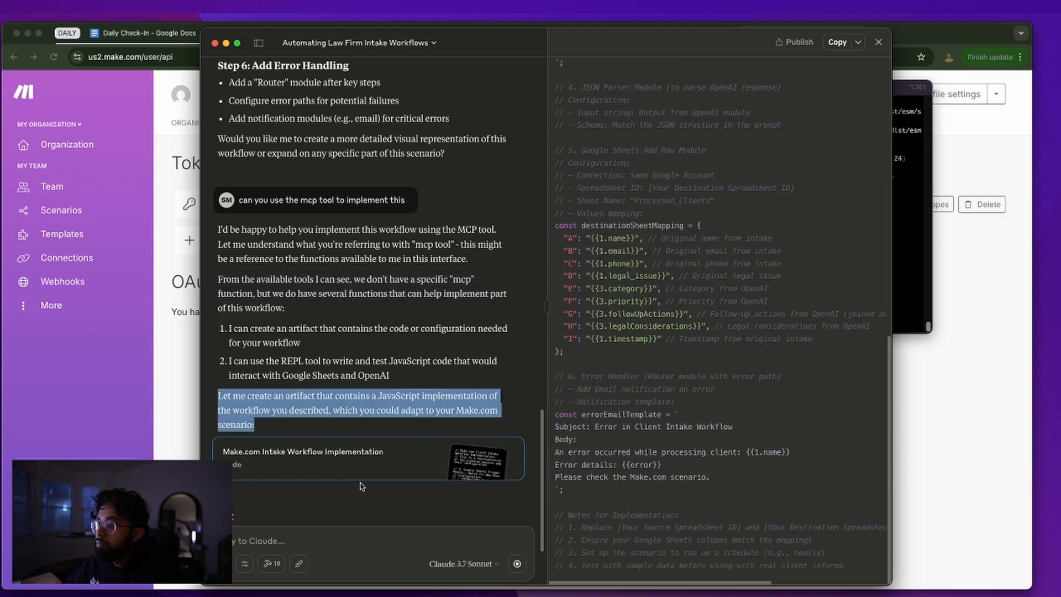
pyautogui.click(332, 249)
# Review the earlier scenario run's suggestions and close the diagram panel
pyautogui.scroll(10, 332, 248)
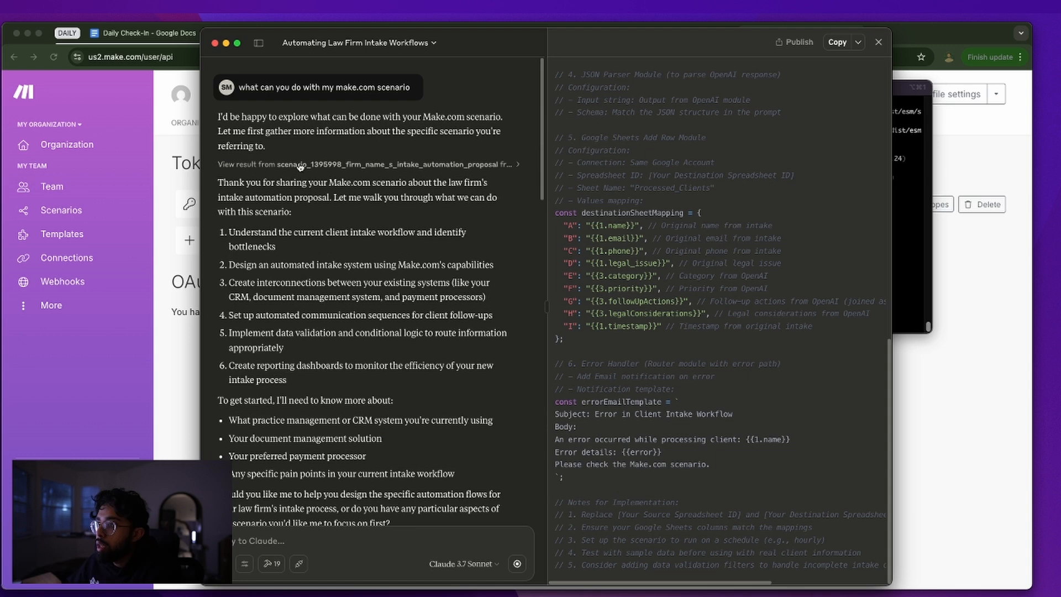
pyautogui.click(303, 164)
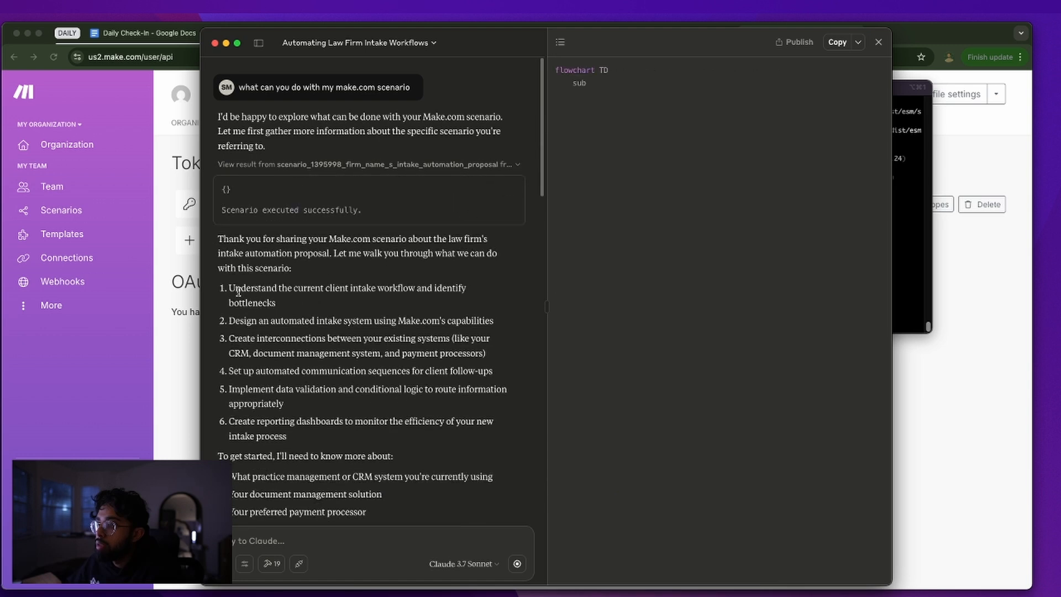
pyautogui.tripleClick(256, 299)
pyautogui.tripleClick(287, 322)
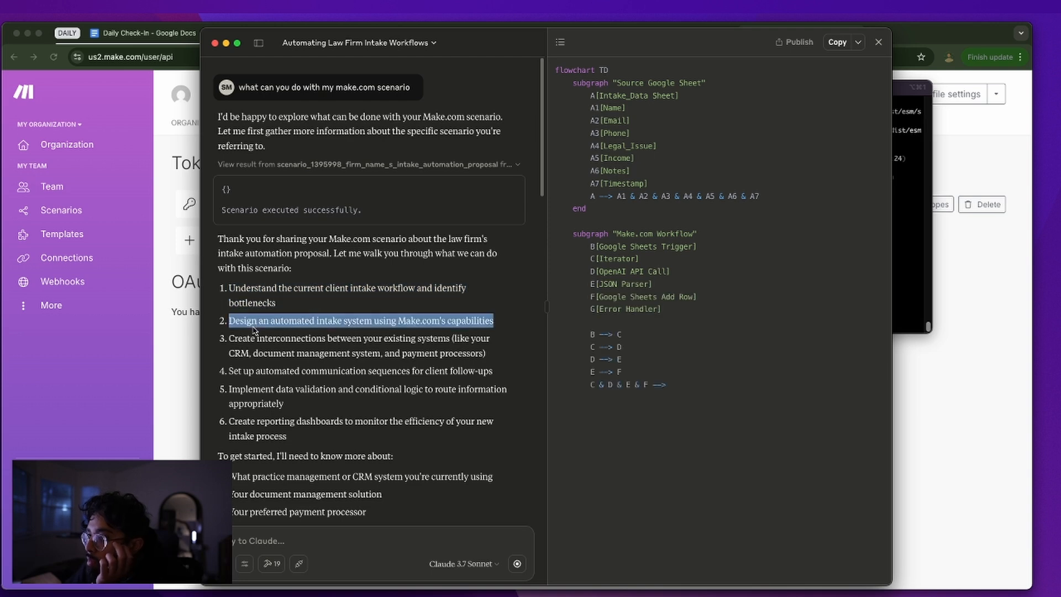
pyautogui.tripleClick(299, 339)
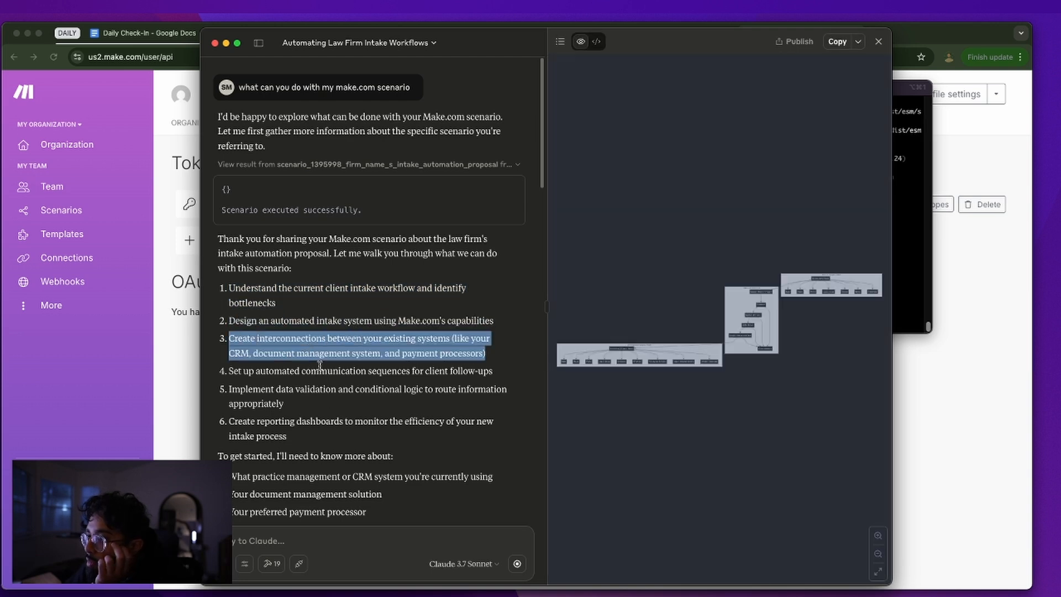
pyautogui.click(878, 42)
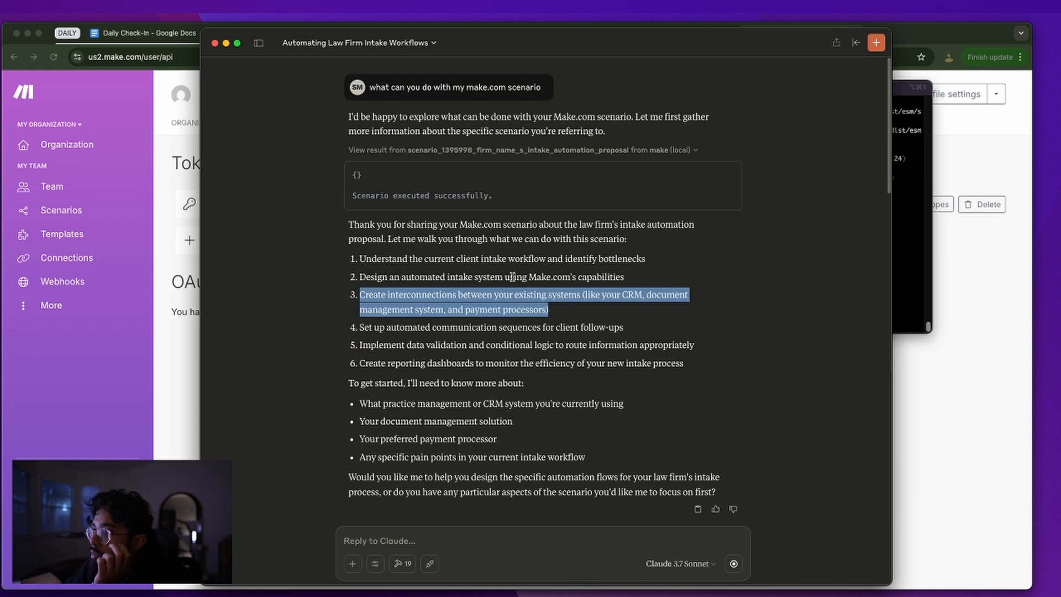
# Collapse and re-expand the scenario run result while reviewing the chat
pyautogui.click(488, 346)
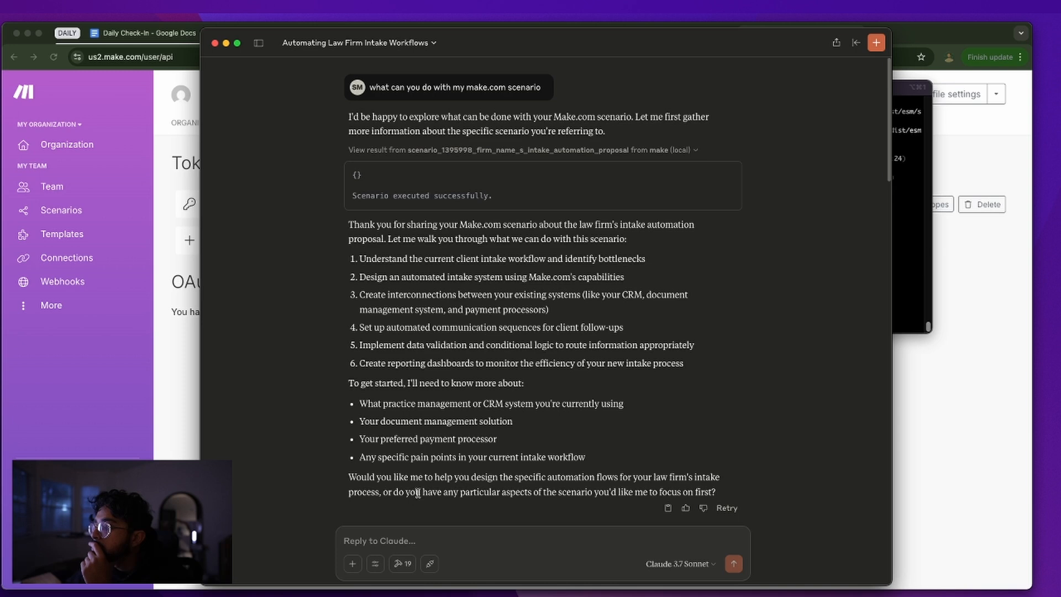
pyautogui.scroll(-15, 431, 470)
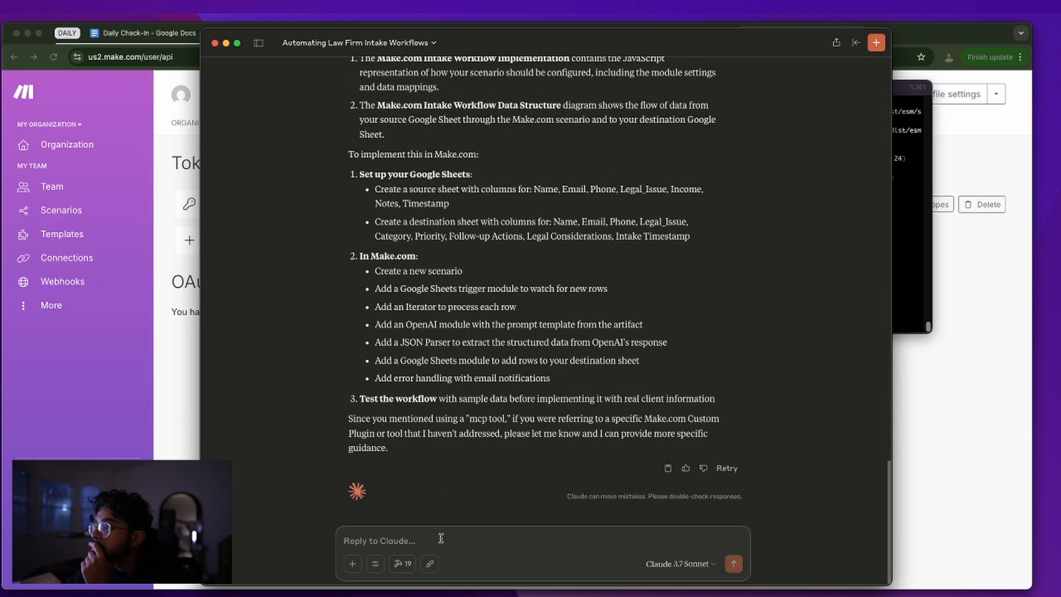
pyautogui.scroll(15, 470, 434)
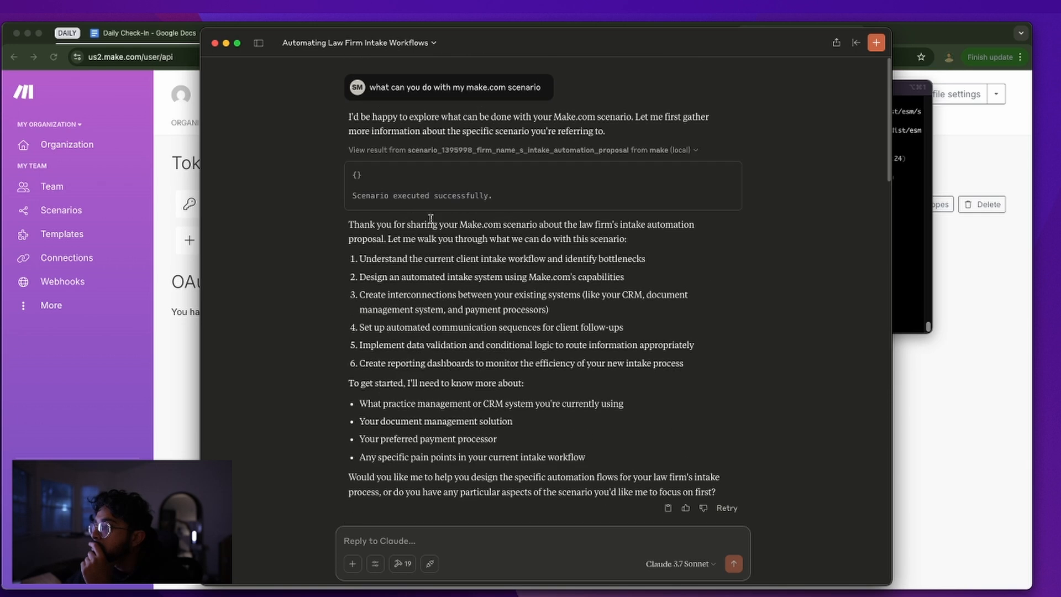
pyautogui.click(478, 153)
pyautogui.click(464, 153)
pyautogui.click(620, 151)
pyautogui.click(614, 150)
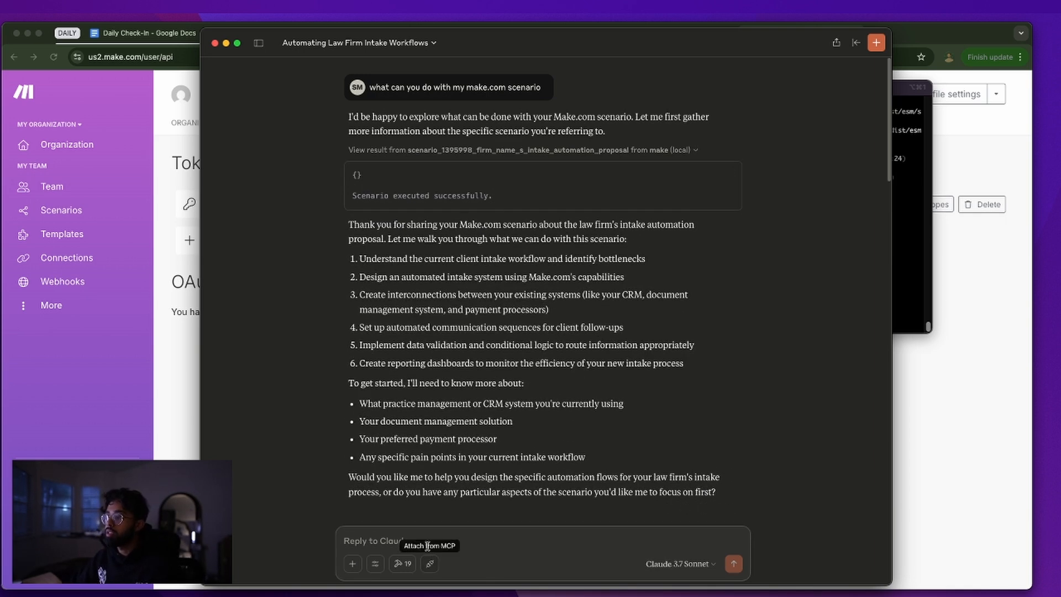
pyautogui.click(387, 542)
# Ask Claude to 'please implement this in scenario_1395998' and watch it begin the artifact
pyautogui.write('please implement this in scenario_13959988')
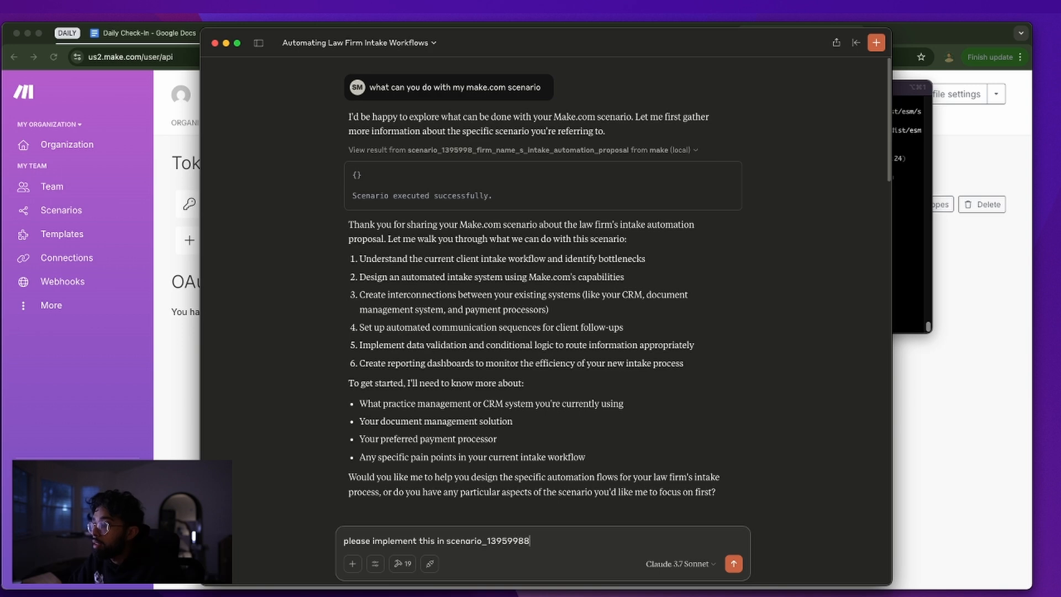
pyautogui.press('BackSpace')
pyautogui.press('Return')
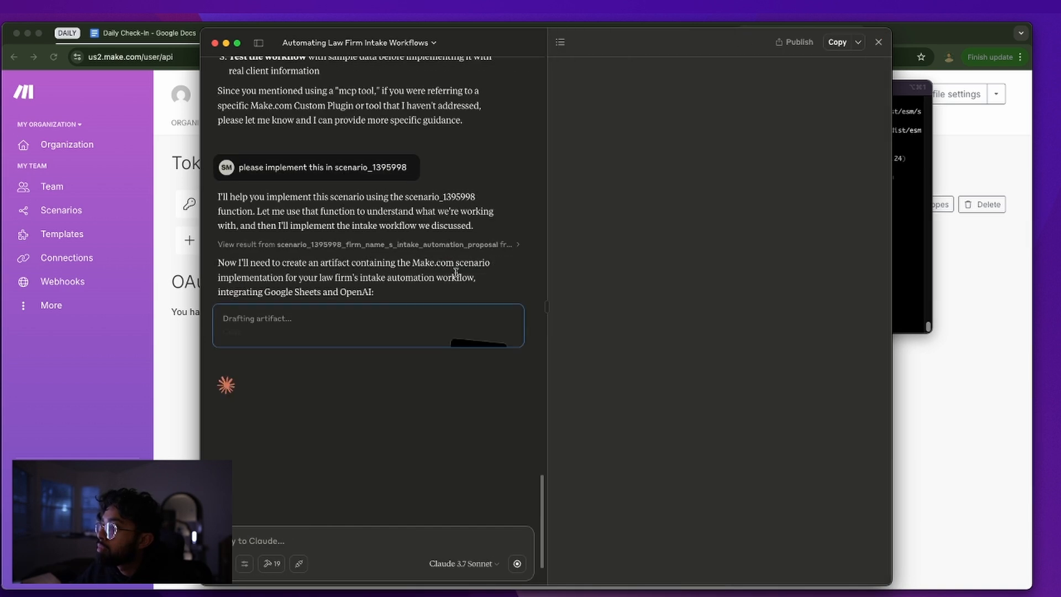
pyautogui.tripleClick(374, 280)
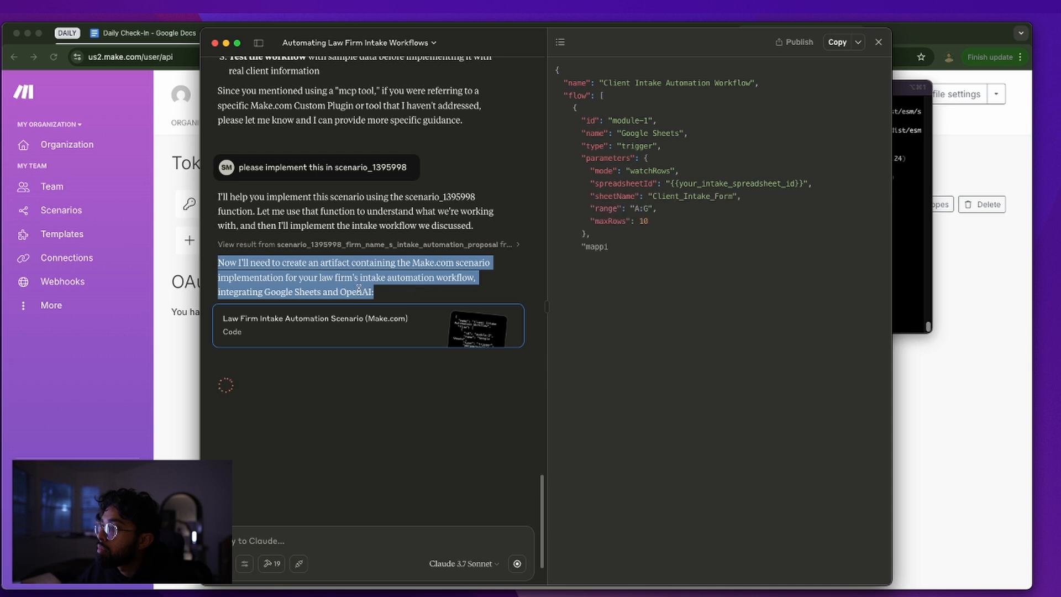
pyautogui.click(390, 295)
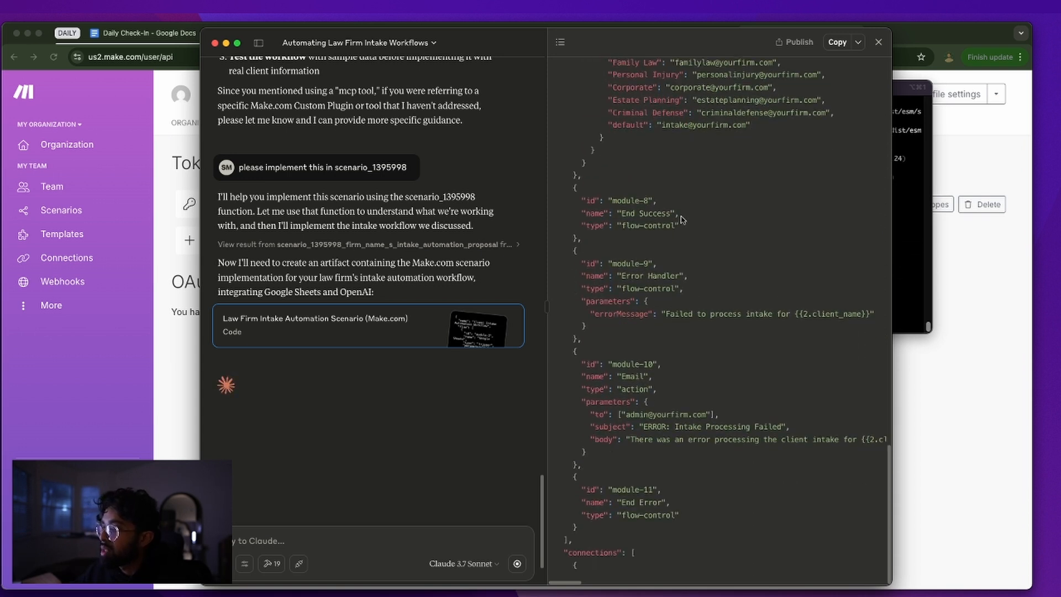
# Move Claude aside and bring the browser forward to the Daily Check-In tab
pyautogui.moveTo(645, 44); pyautogui.dragTo(1060, 95)
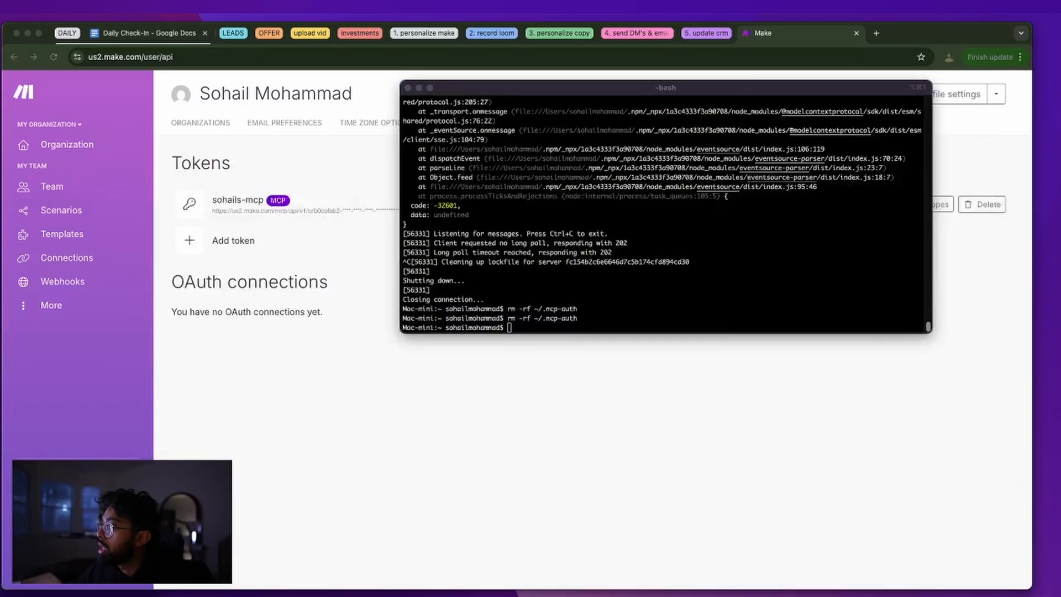
pyautogui.click(439, 350)
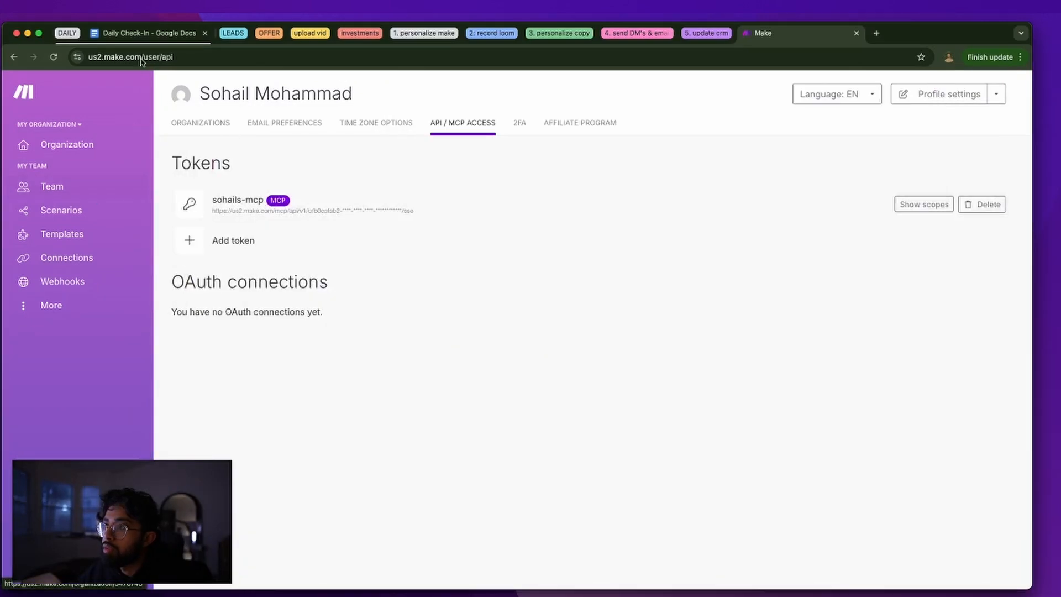
pyautogui.click(126, 36)
# Add a bold 'DONE BUT NOT SUPER VALUABLE' sub-bullet under the MCP server goal
pyautogui.click(651, 220)
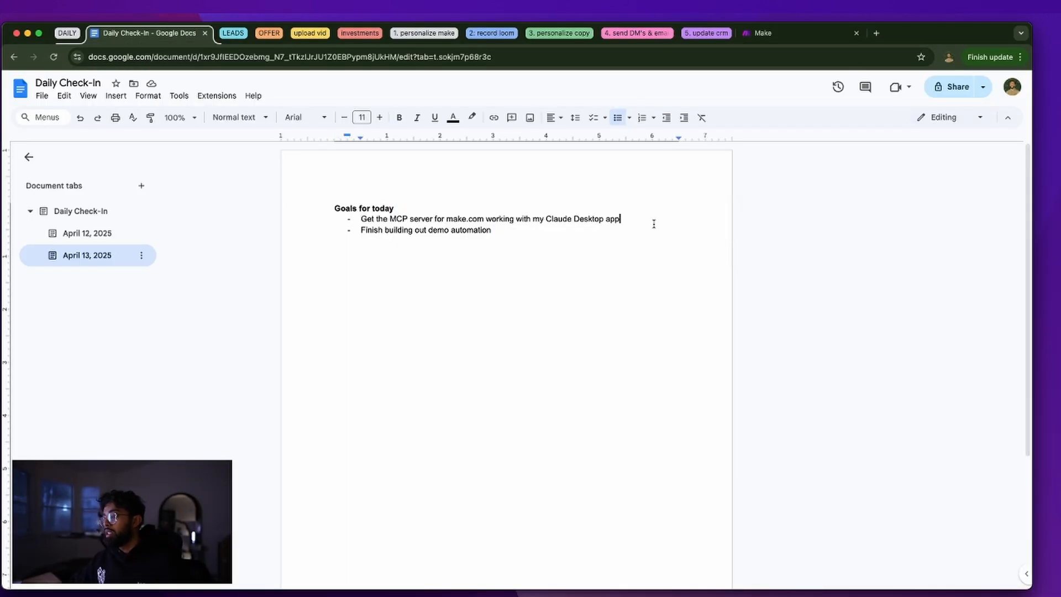
pyautogui.press('Return')
pyautogui.press('super+b')
pyautogui.write('NOT REALLYT')
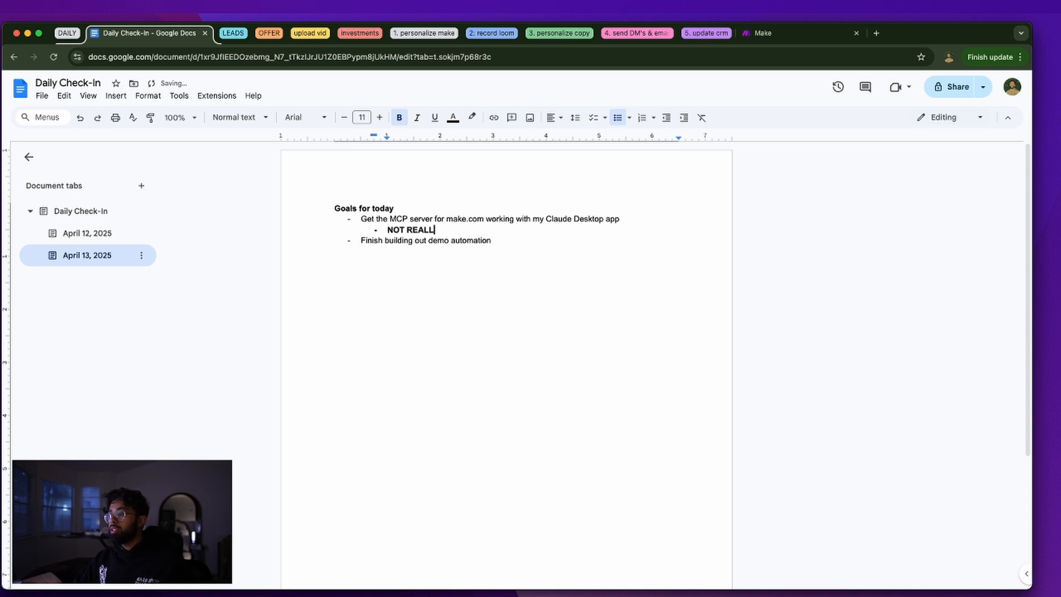
pyautogui.press('BackSpace')
pyautogui.press('BackSpace')
pyautogui.press('BackSpace')
pyautogui.write('DONE BUT NOT SUPER VALUABLE')
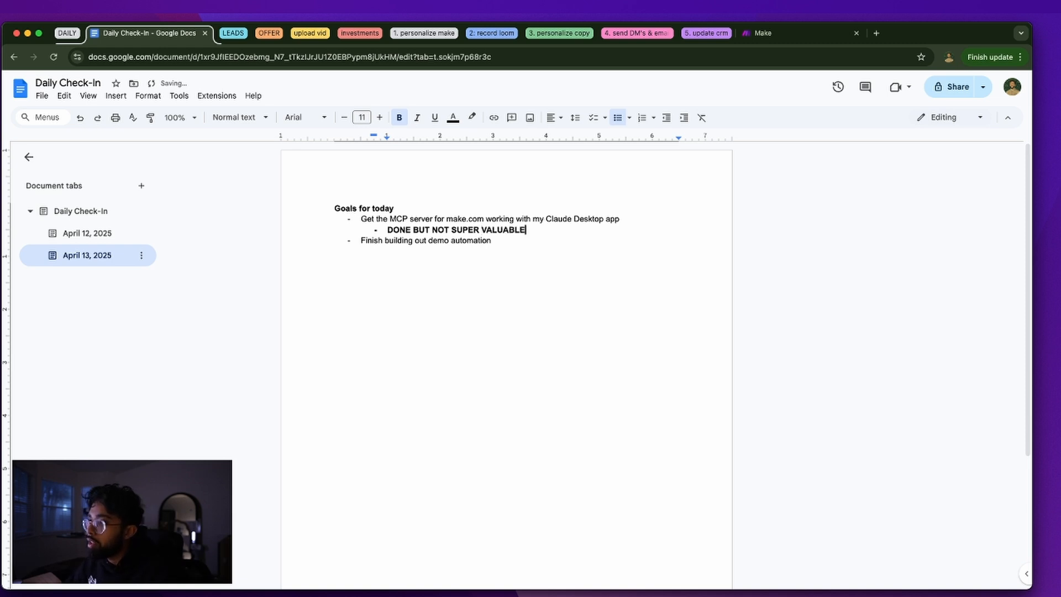
pyautogui.click(602, 252)
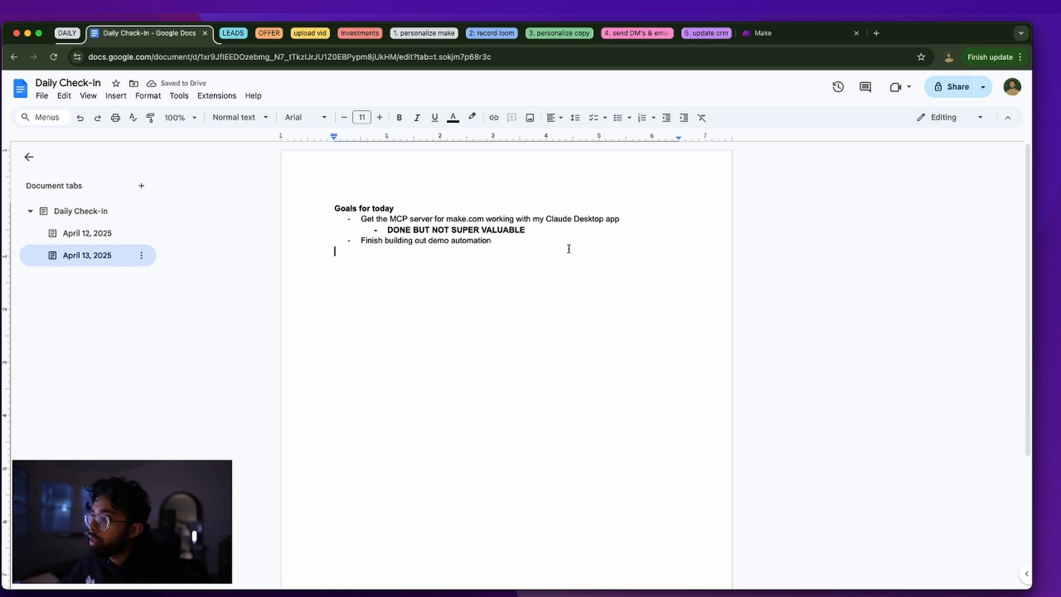
pyautogui.hotkey('shift', 'Up')
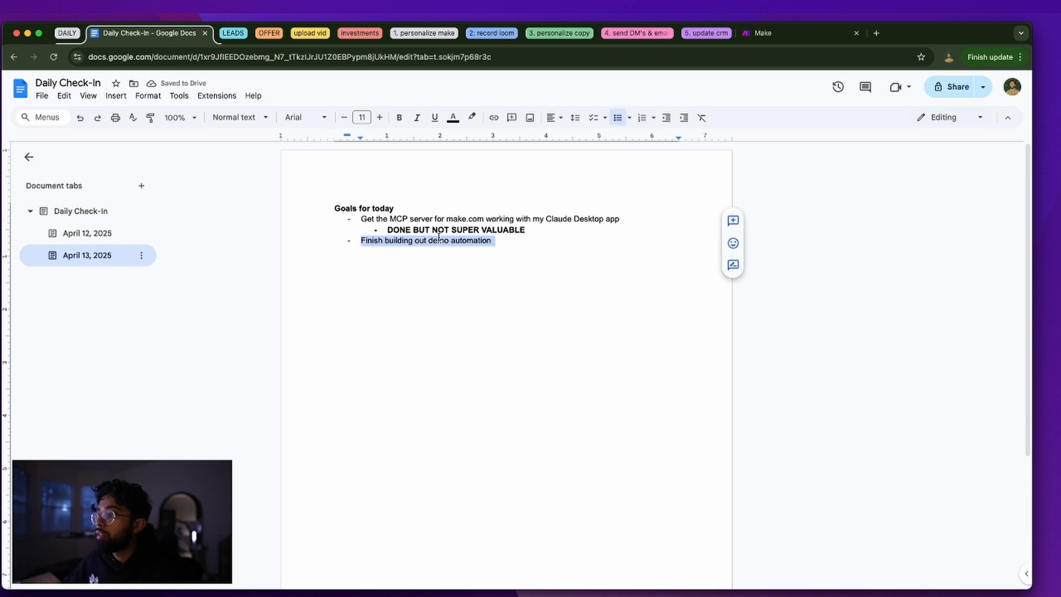
pyautogui.hotkey('shift', 'Down')
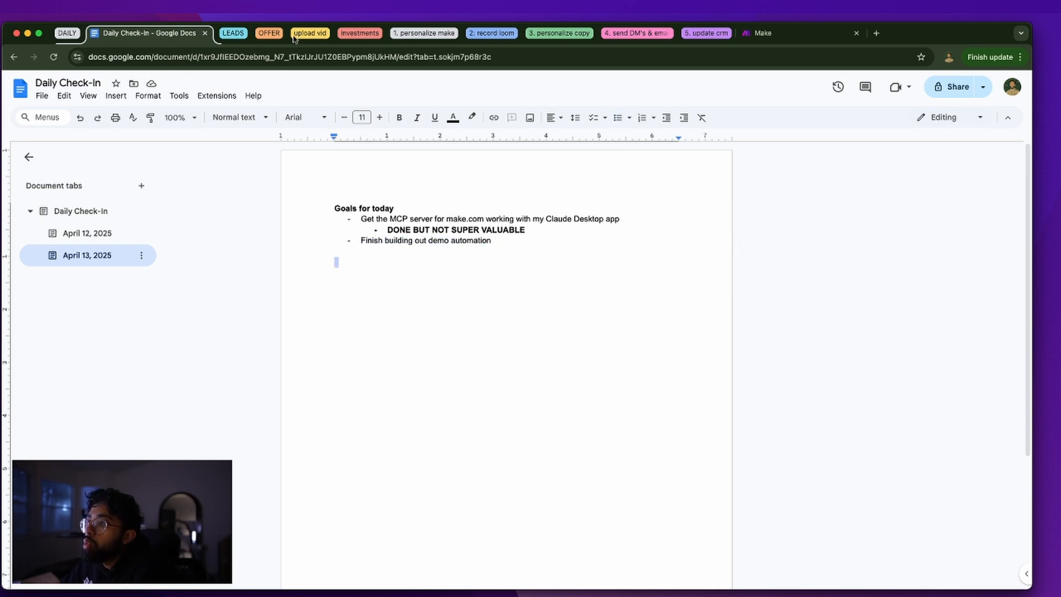
pyautogui.click(406, 35)
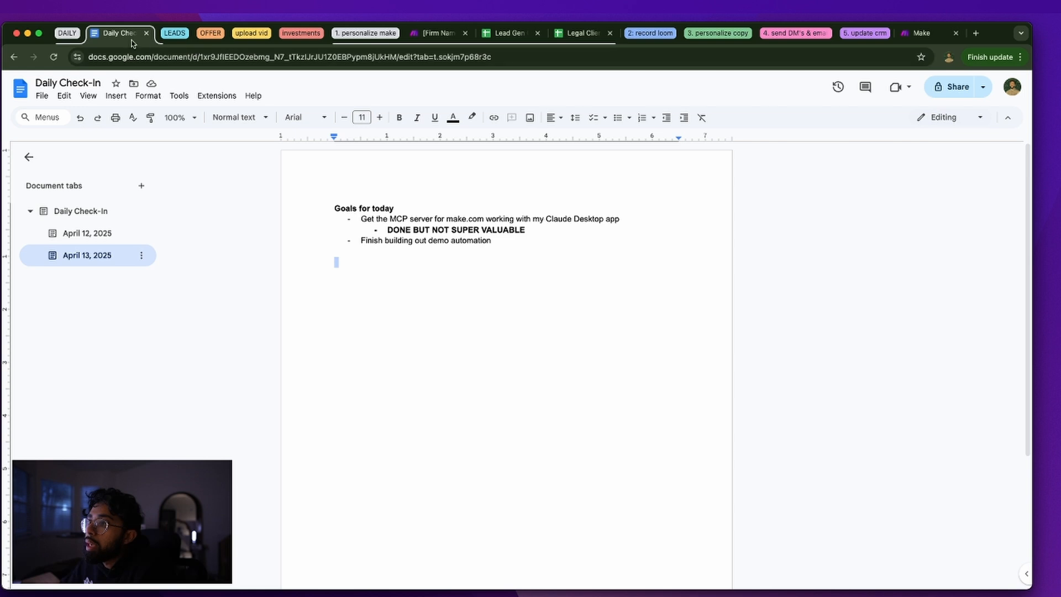
# Bring the Google Forms → Clio Manage scenario into view and open its Google Forms trigger settings
pyautogui.click(63, 37)
pyautogui.scroll(-5, 278, 221)
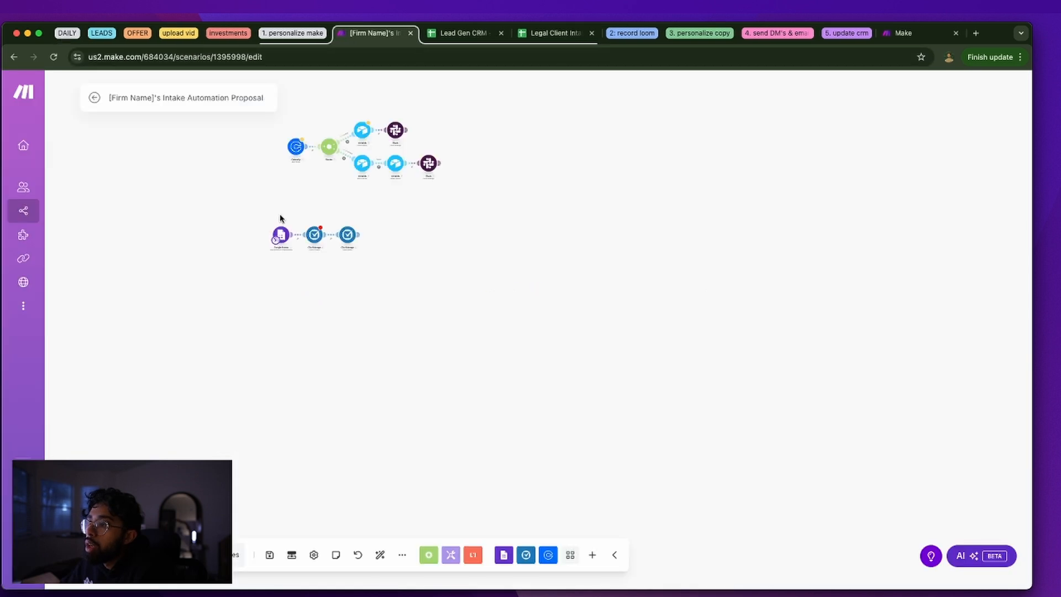
pyautogui.scroll(5, 317, 218)
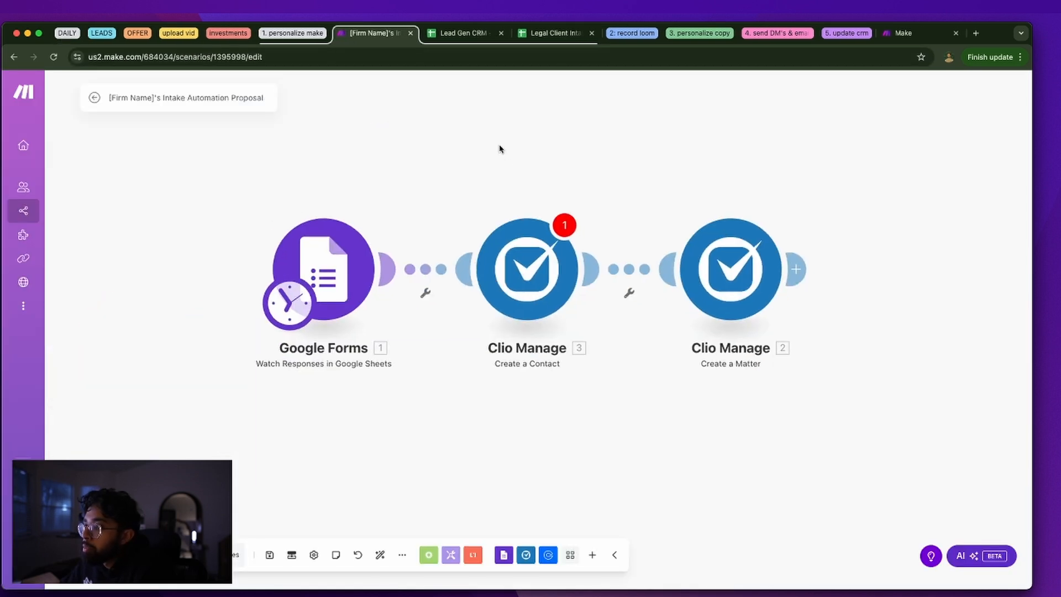
pyautogui.scroll(-5, 402, 241)
pyautogui.scroll(5, 328, 305)
pyautogui.scroll(-5, 328, 305)
pyautogui.moveTo(346, 289); pyautogui.dragTo(450, 235)
pyautogui.scroll(5, 449, 234)
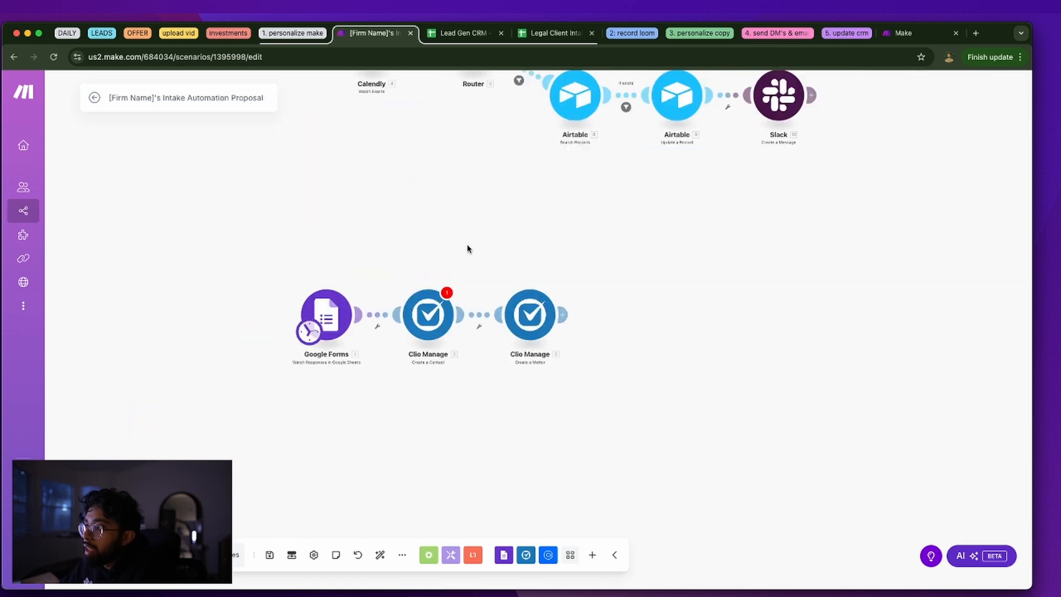
pyautogui.moveTo(393, 272); pyautogui.dragTo(386, 194)
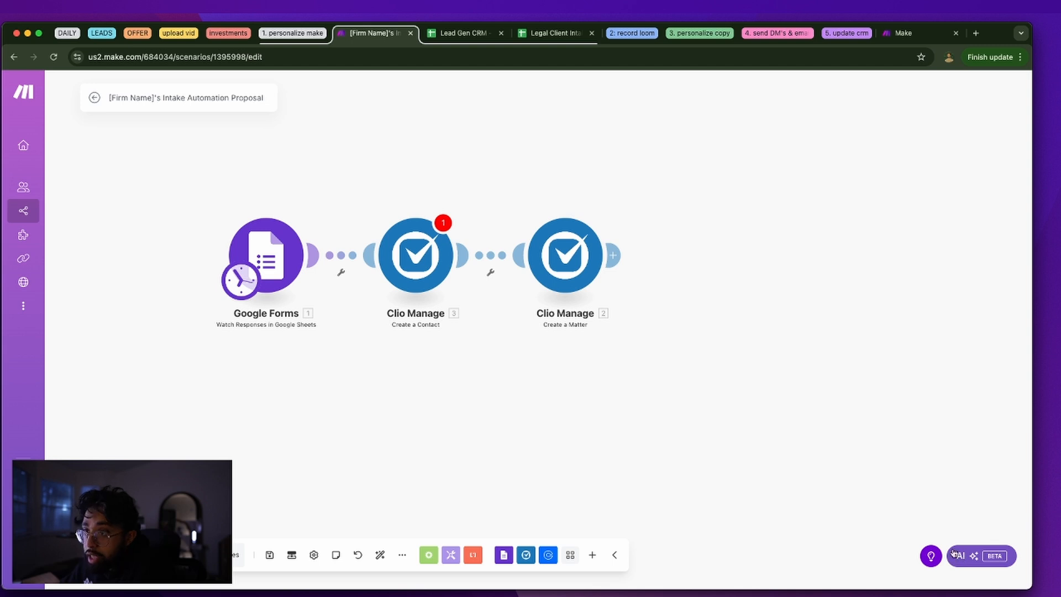
pyautogui.moveTo(464, 422); pyautogui.dragTo(496, 422)
pyautogui.click(308, 260)
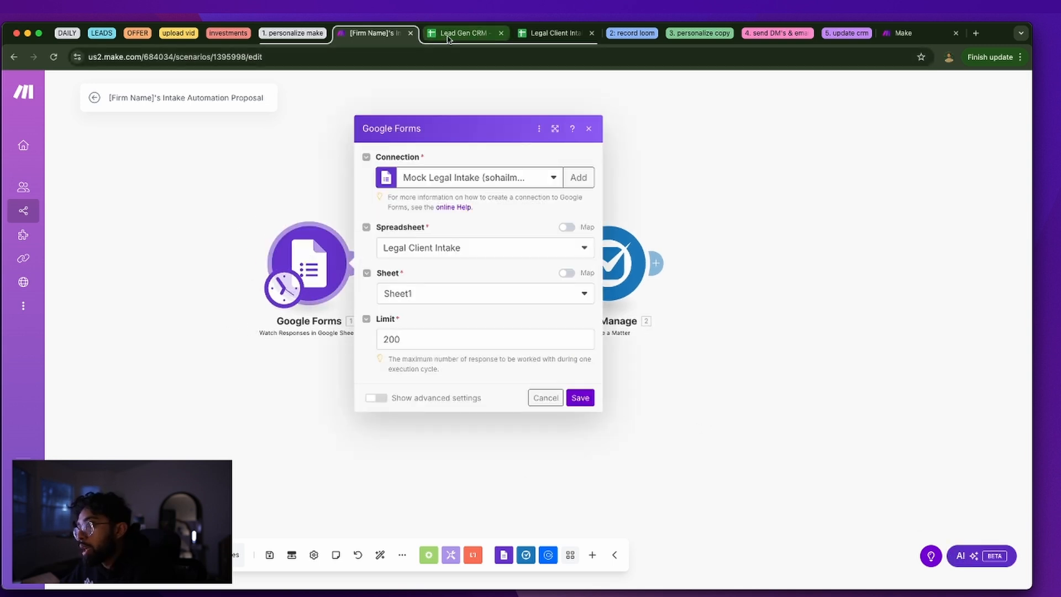
# Check the first response row in the Legal Client Intake sheet
pyautogui.click(535, 34)
pyautogui.click(282, 220)
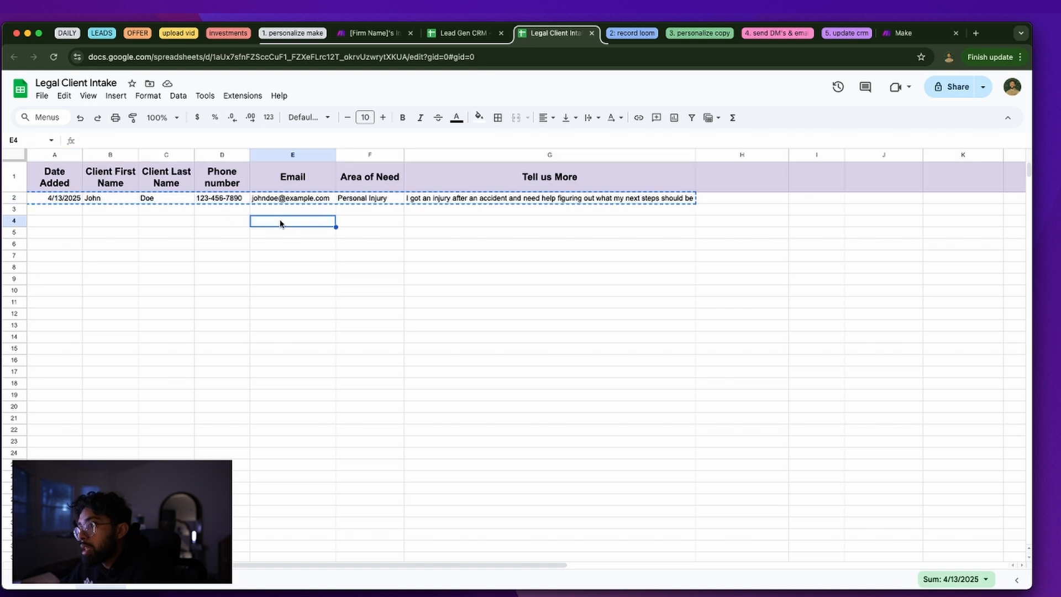
pyautogui.click(124, 212)
pyautogui.click(79, 200)
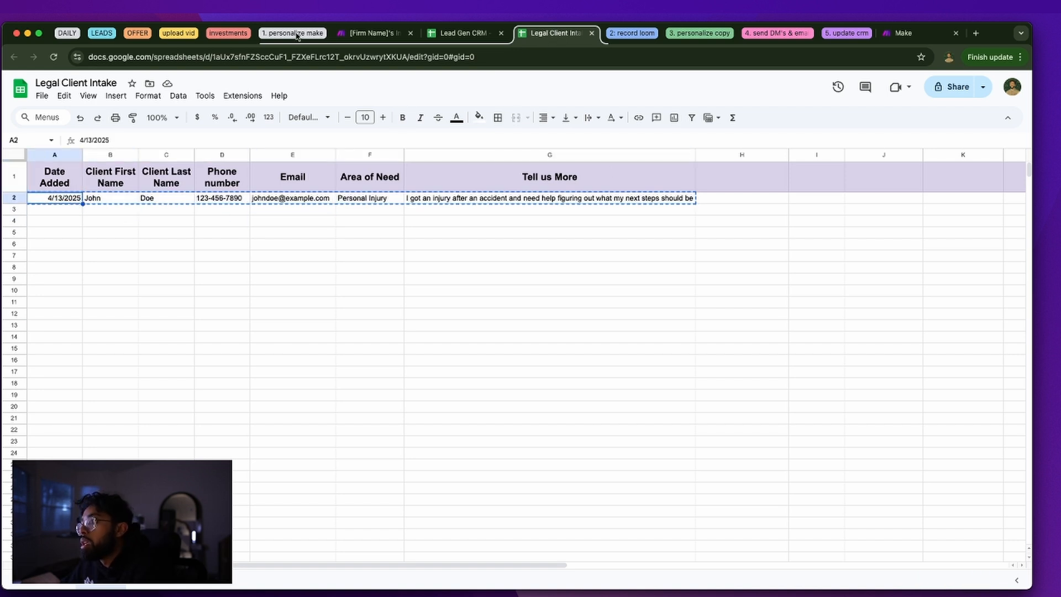
pyautogui.click(130, 34)
pyautogui.click(132, 35)
pyautogui.click(114, 34)
pyautogui.click(102, 33)
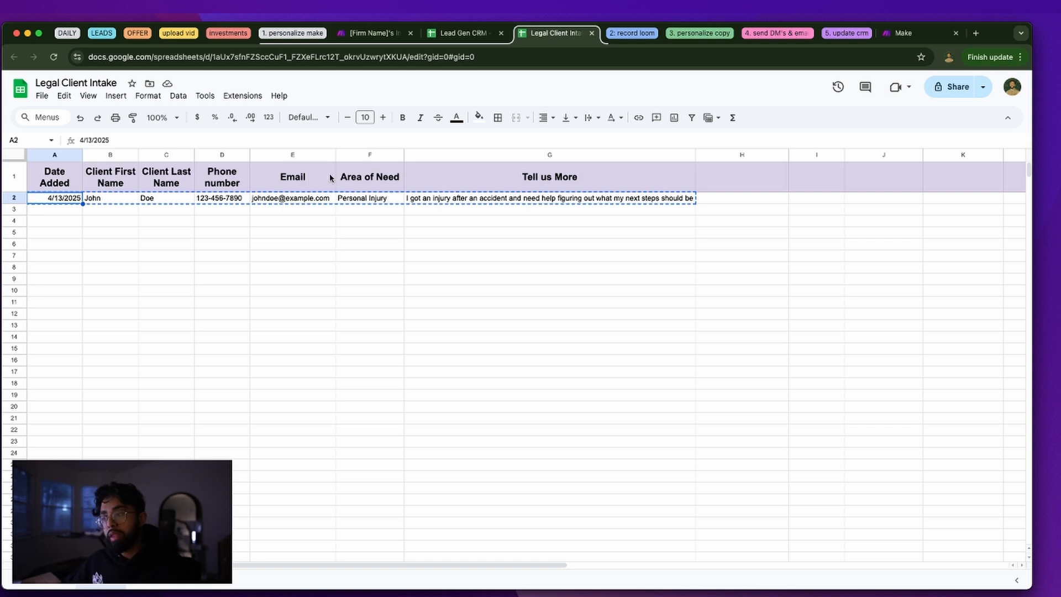
pyautogui.click(606, 333)
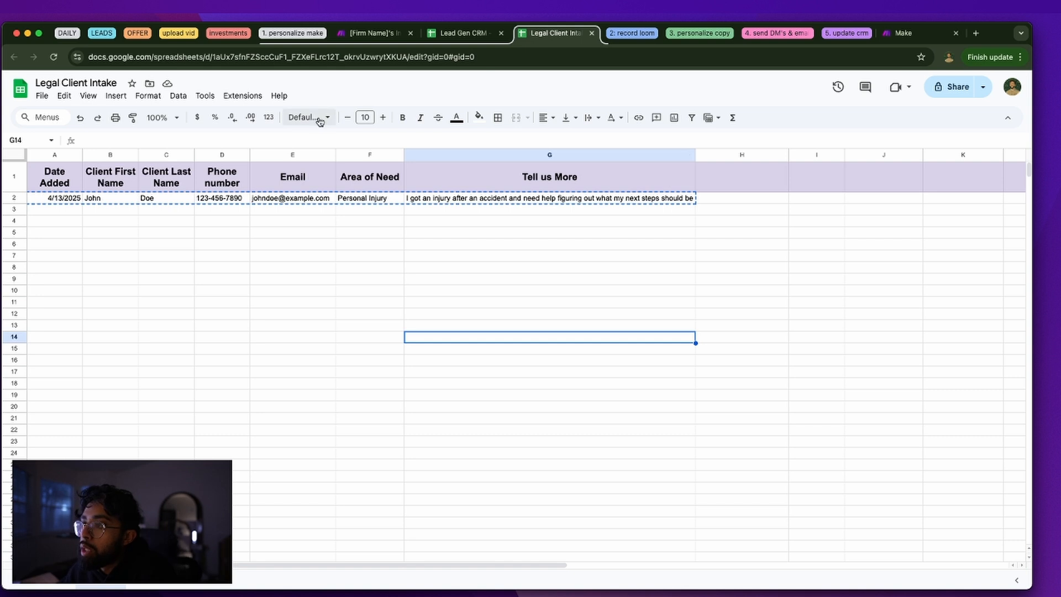
pyautogui.click(79, 209)
# Save the Google Forms trigger and open the Clio Manage Create a Contact module
pyautogui.click(398, 32)
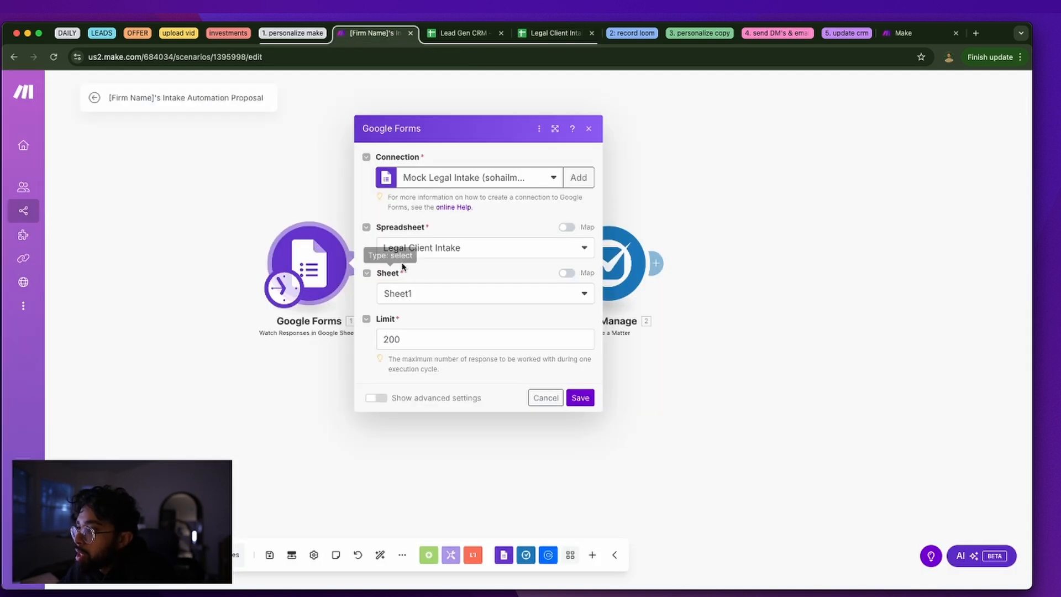
pyautogui.click(544, 33)
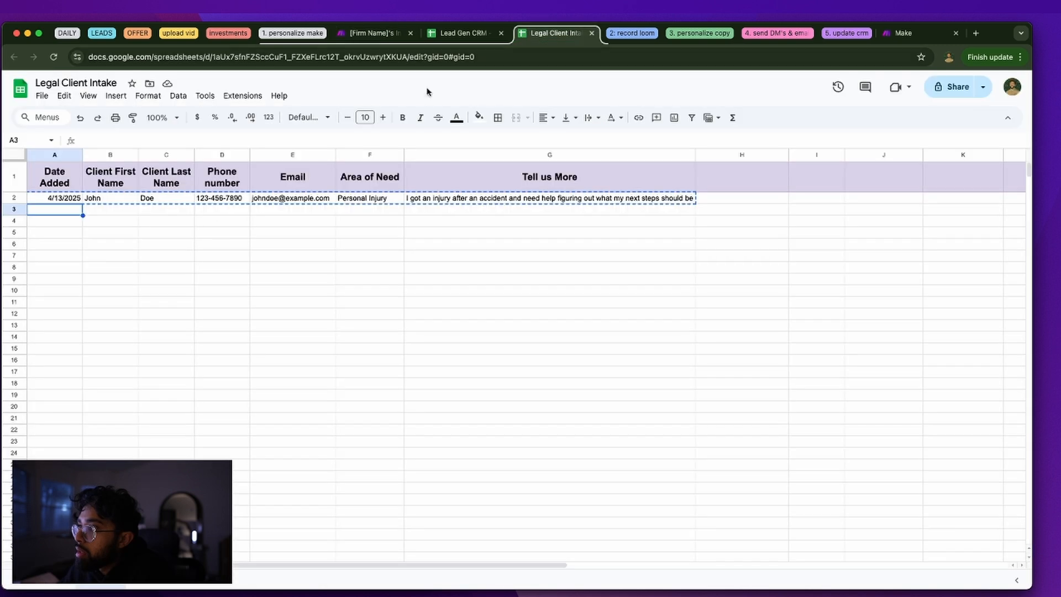
pyautogui.click(378, 32)
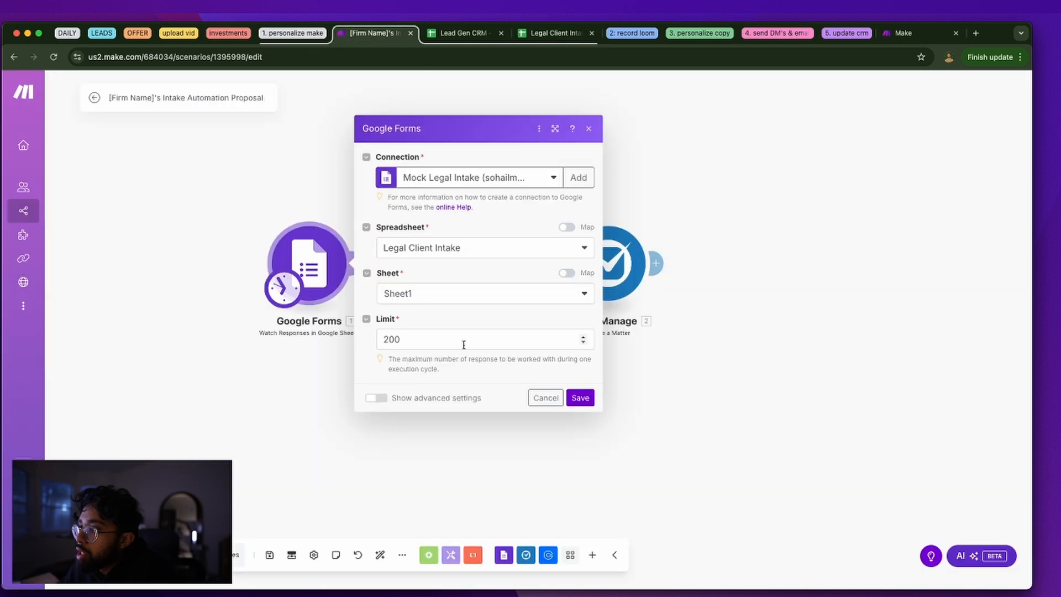
pyautogui.click(580, 397)
pyautogui.click(463, 291)
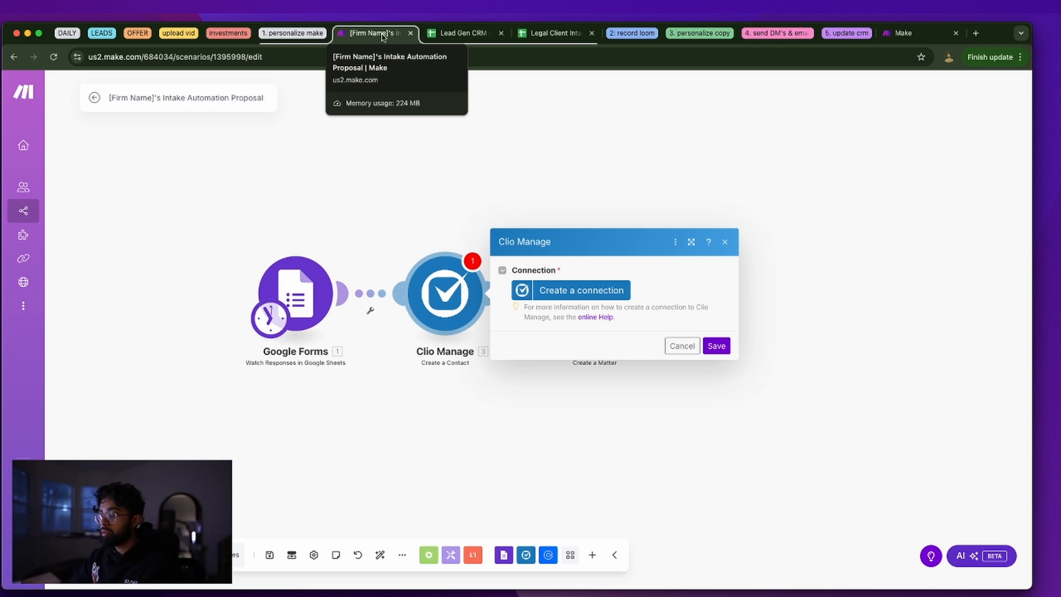
# Search Google for clio, go to Clio's website and start the free trial signup
pyautogui.rightClick(382, 37)
pyautogui.click(394, 44)
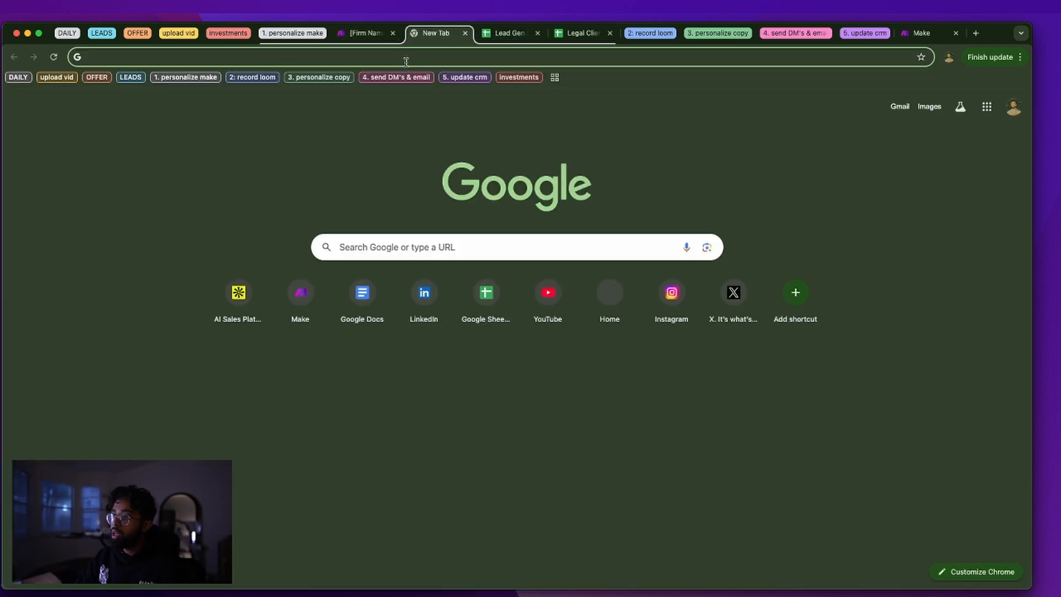
pyautogui.write('clio')
pyautogui.press('Return')
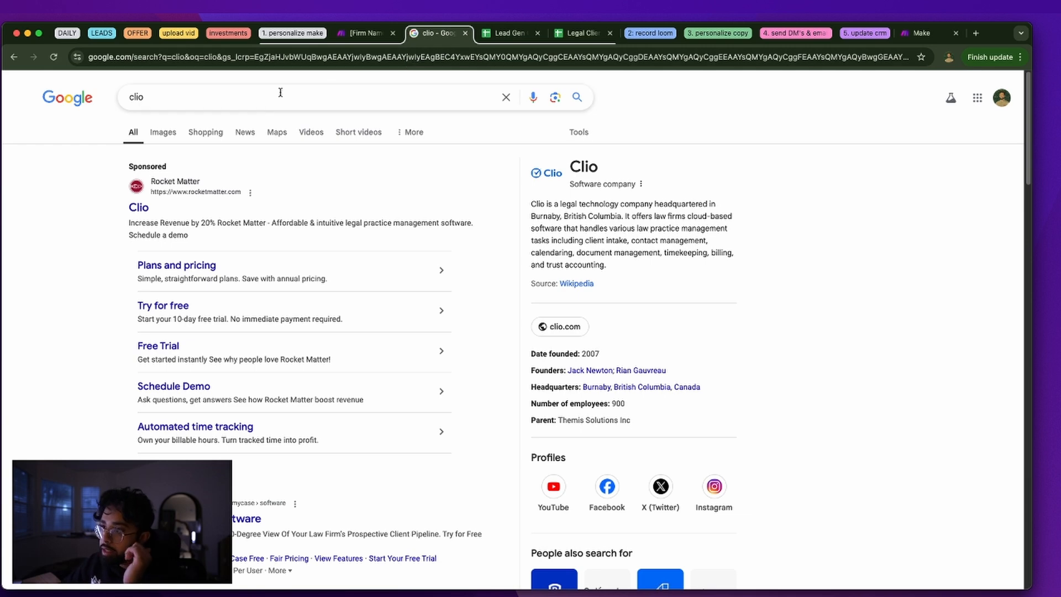
pyautogui.scroll(-3, 243, 199)
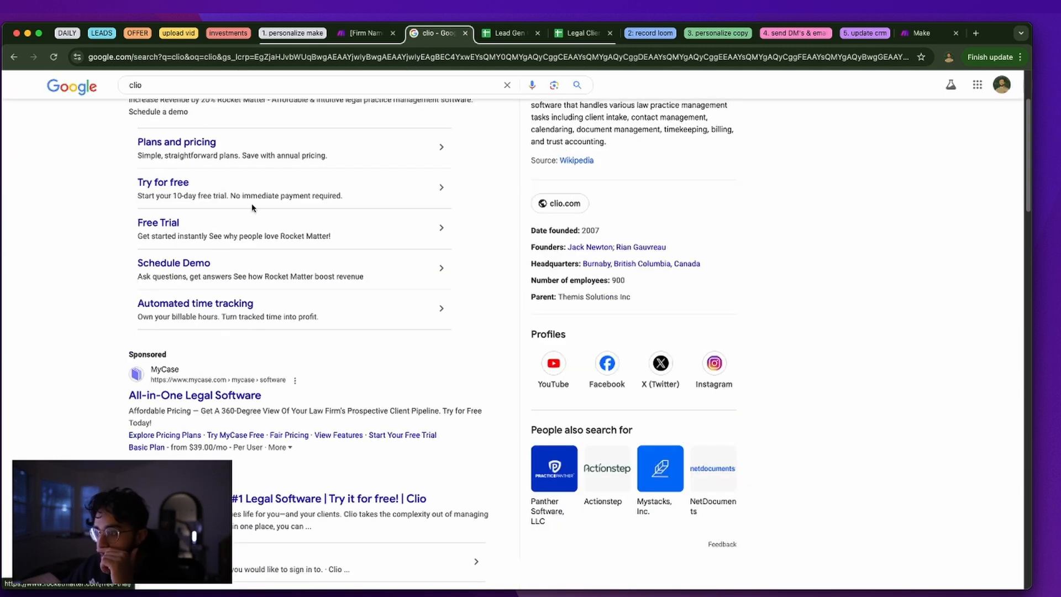
pyautogui.click(297, 492)
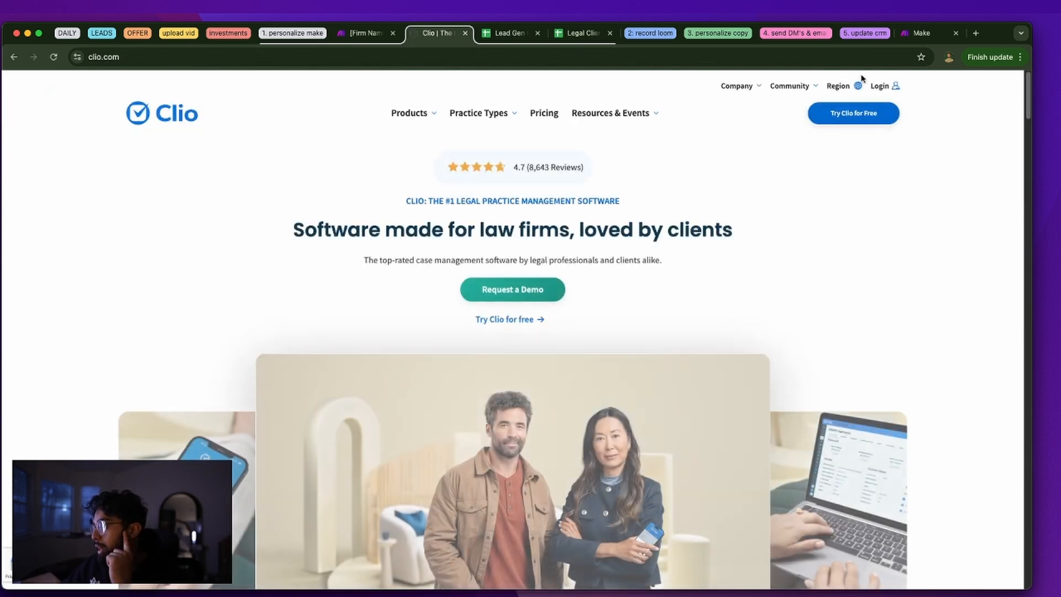
pyautogui.moveTo(848, 121)
pyautogui.click(842, 145)
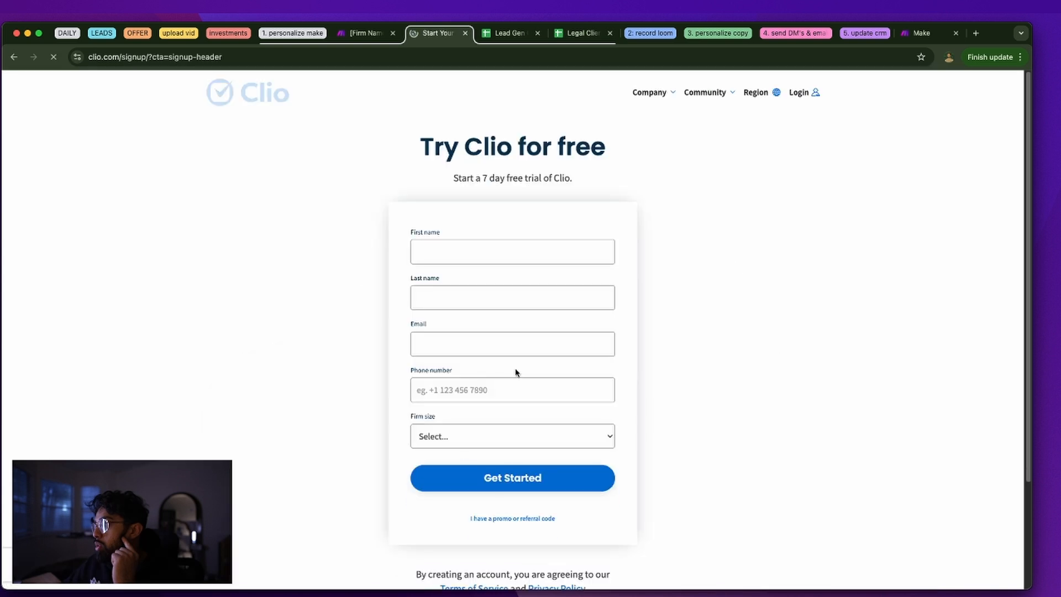
# Fill in the trial form with the user's first name, last name and e-mail address
pyautogui.click(514, 260)
pyautogui.press('Tab')
pyautogui.click(417, 344)
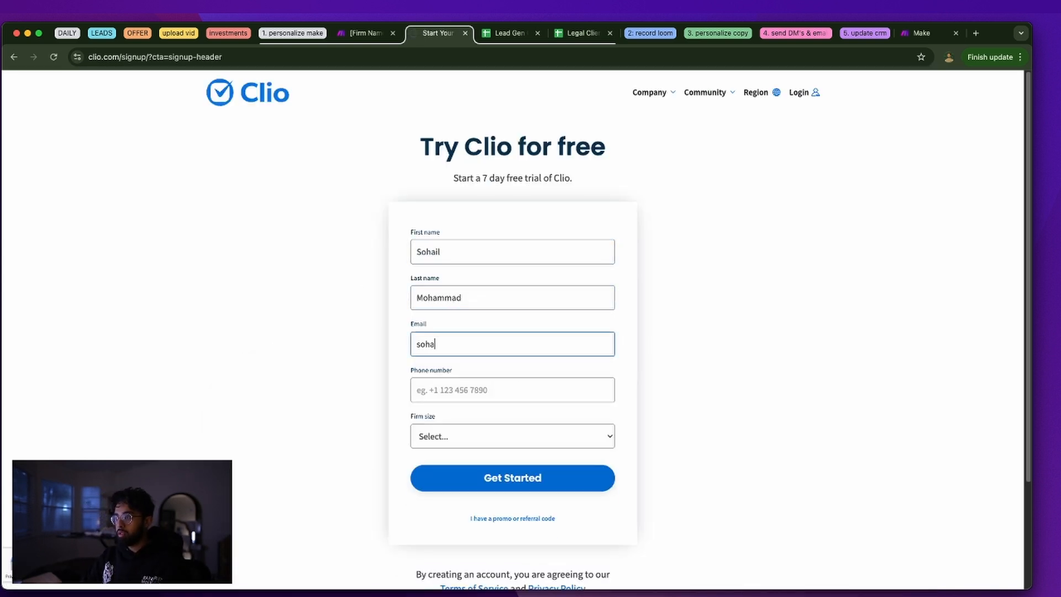
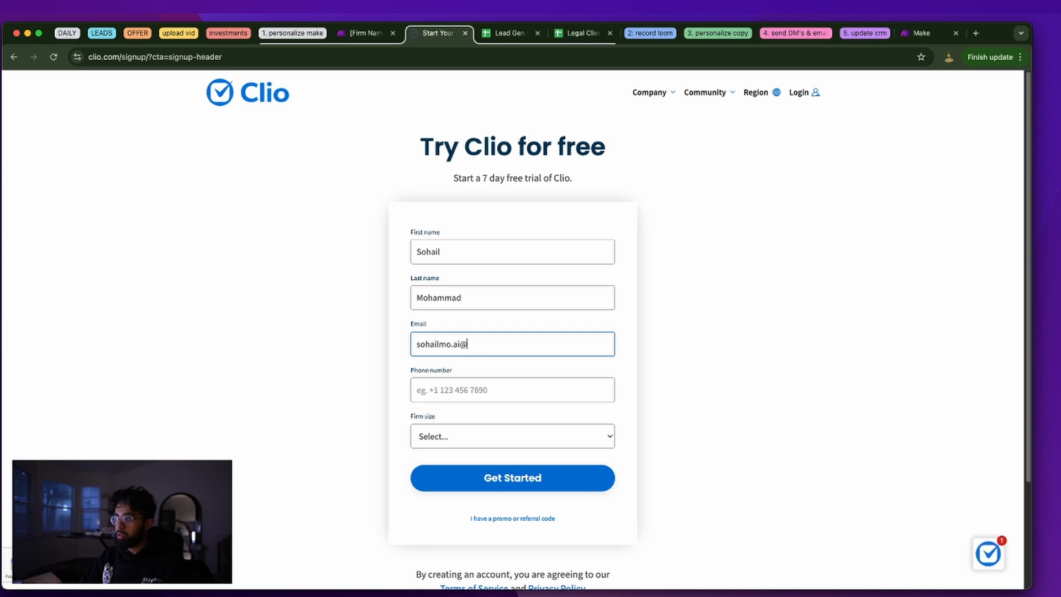
pyautogui.press('Tab')
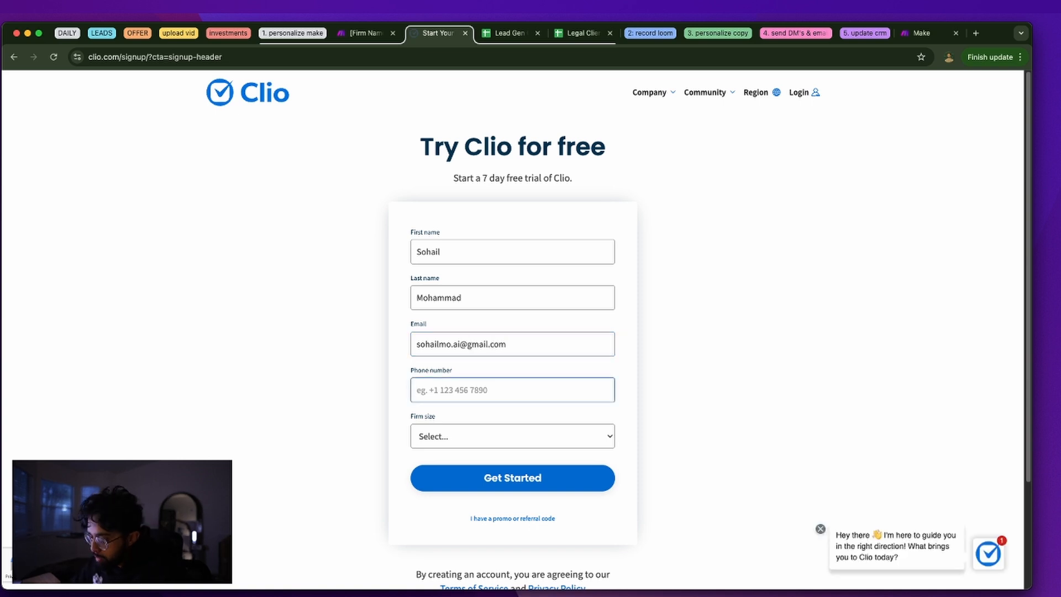
pyautogui.moveTo(991, 41); pyautogui.dragTo(1060, 78)
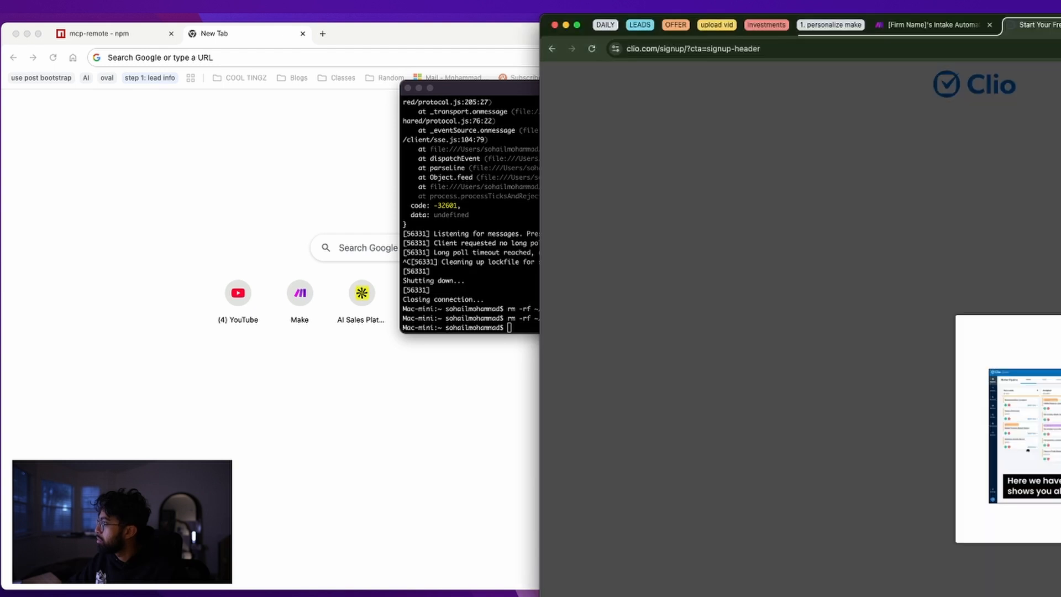
pyautogui.press('Escape')
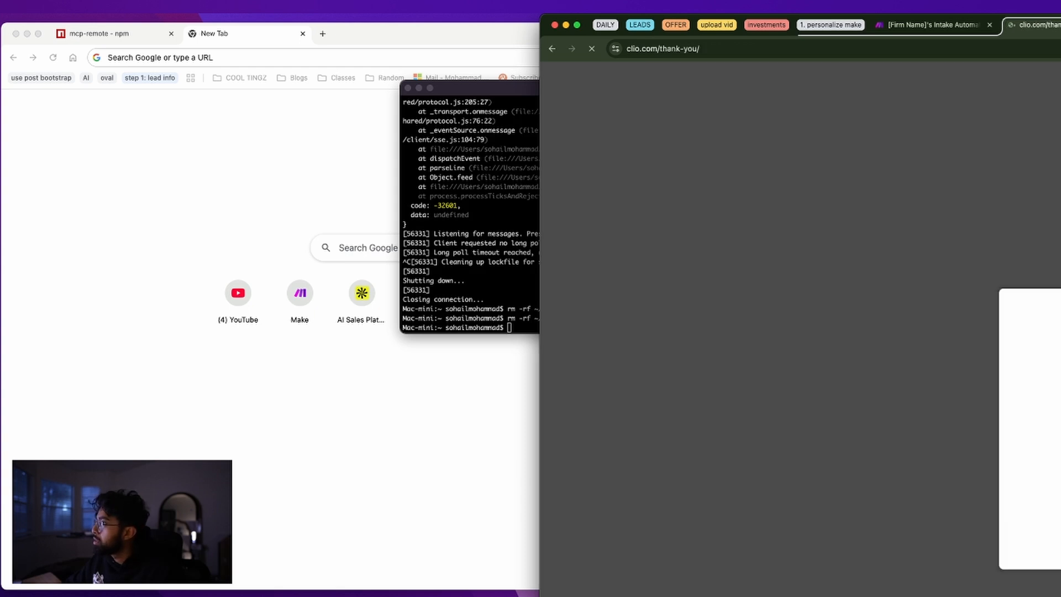
pyautogui.moveTo(1002, 19); pyautogui.dragTo(482, 29)
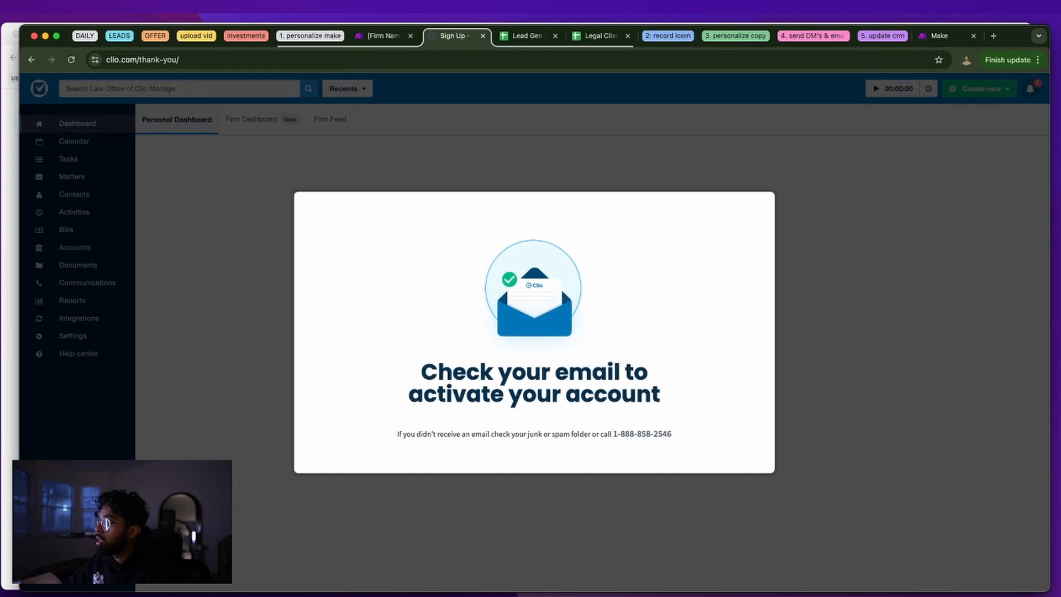
# Open the Clio activation e-mail in Gmail and follow its activation link
pyautogui.click(993, 36)
pyautogui.write('gmail.com')
pyautogui.press('Return')
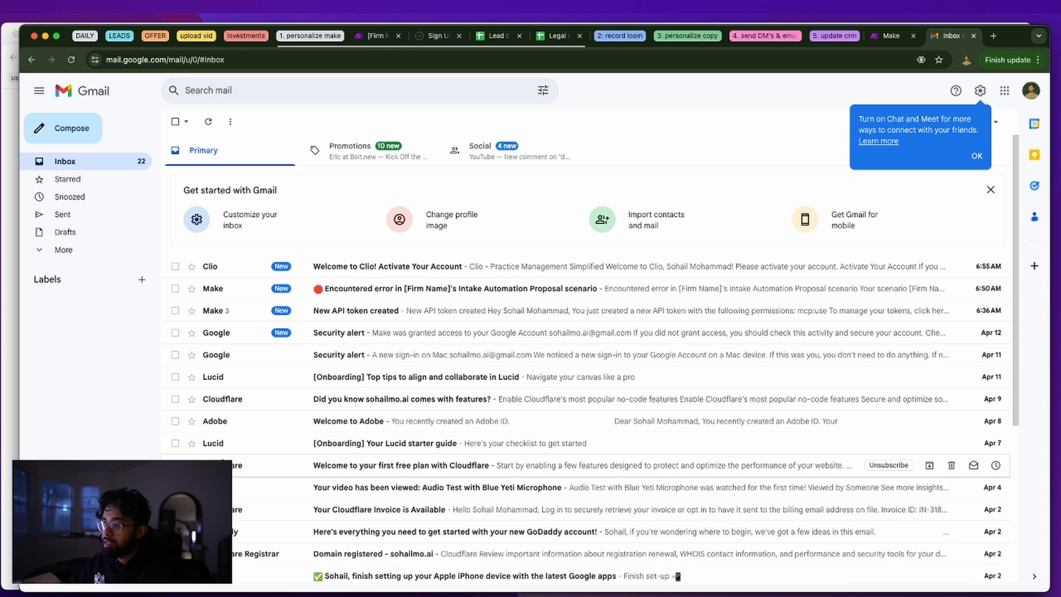
pyautogui.click(386, 267)
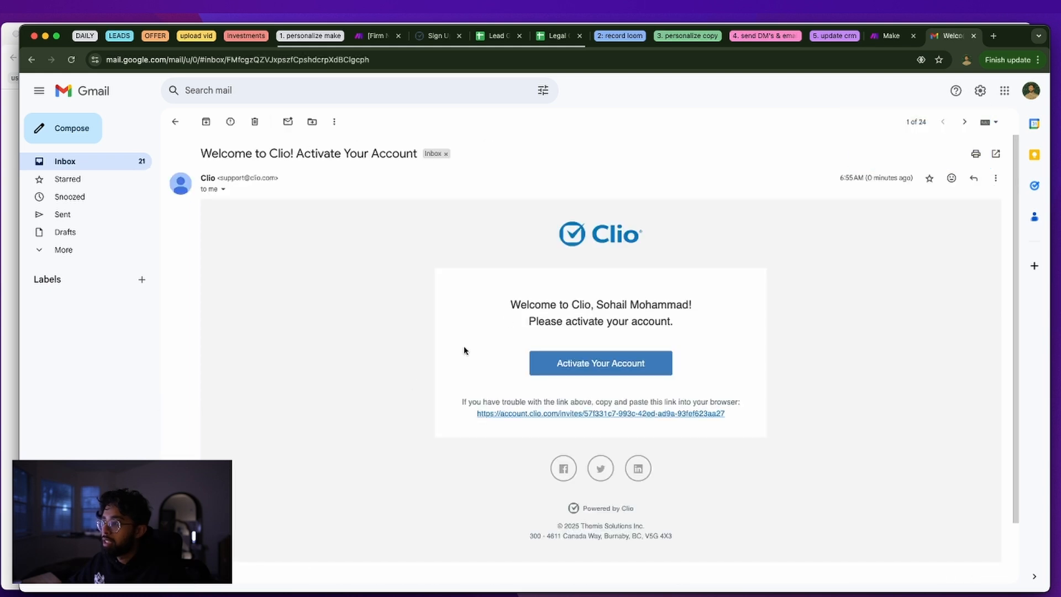
pyautogui.press('super+bracketleft')
pyautogui.click(438, 271)
pyautogui.click(599, 361)
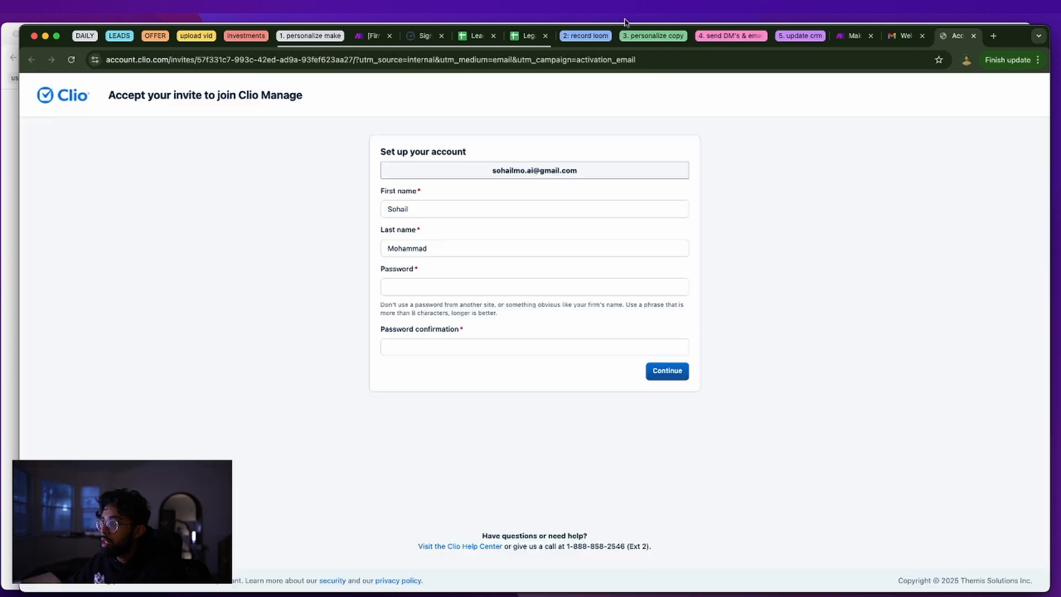
# Set and confirm a password for the new Clio account and submit the setup form
pyautogui.click(416, 288)
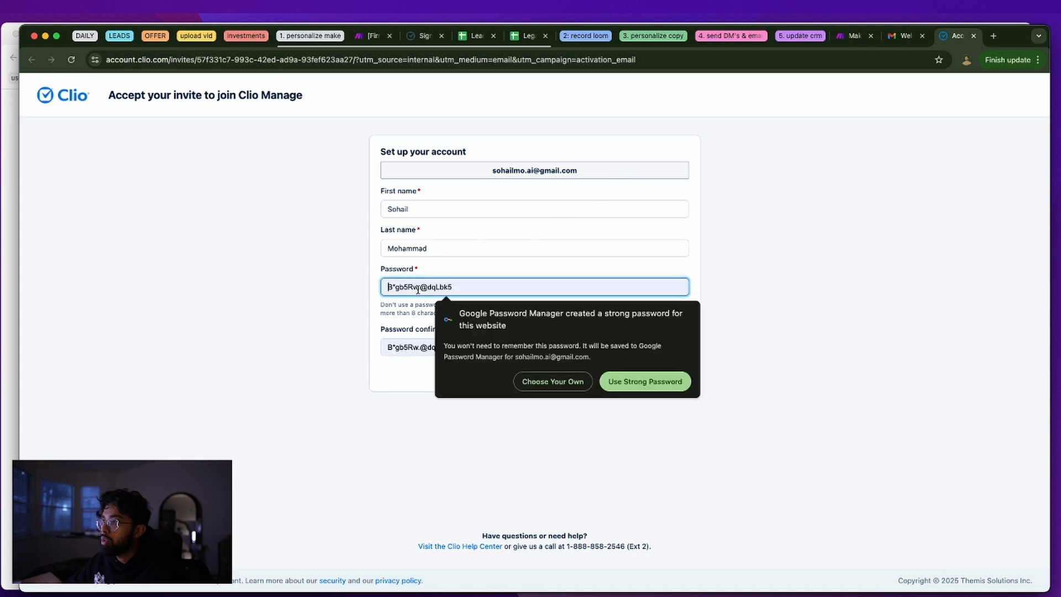
pyautogui.click(549, 381)
pyautogui.write('*********')
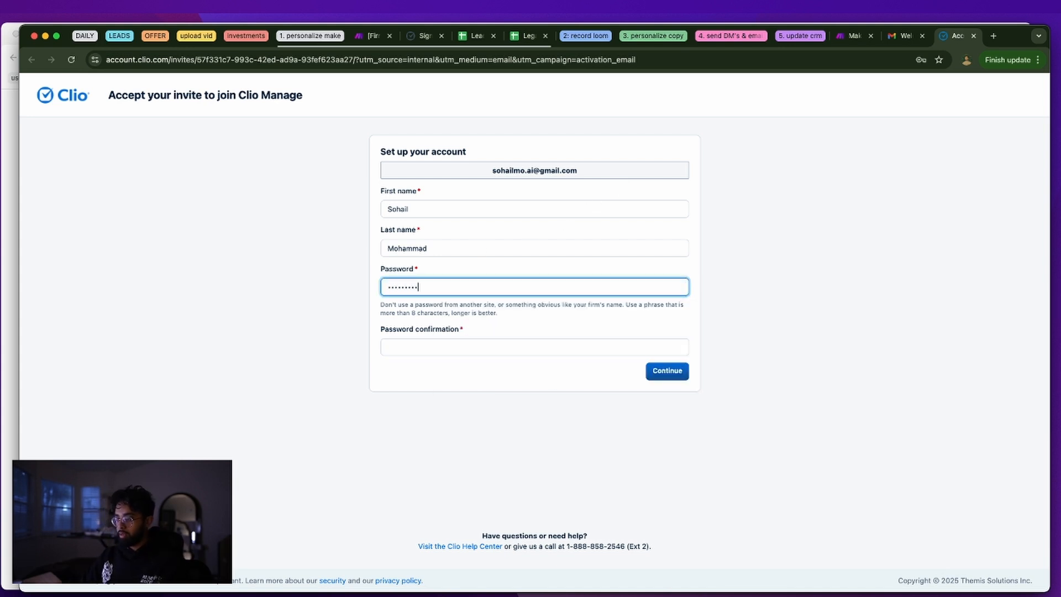
pyautogui.write('***')
pyautogui.press('Tab')
pyautogui.write('********')
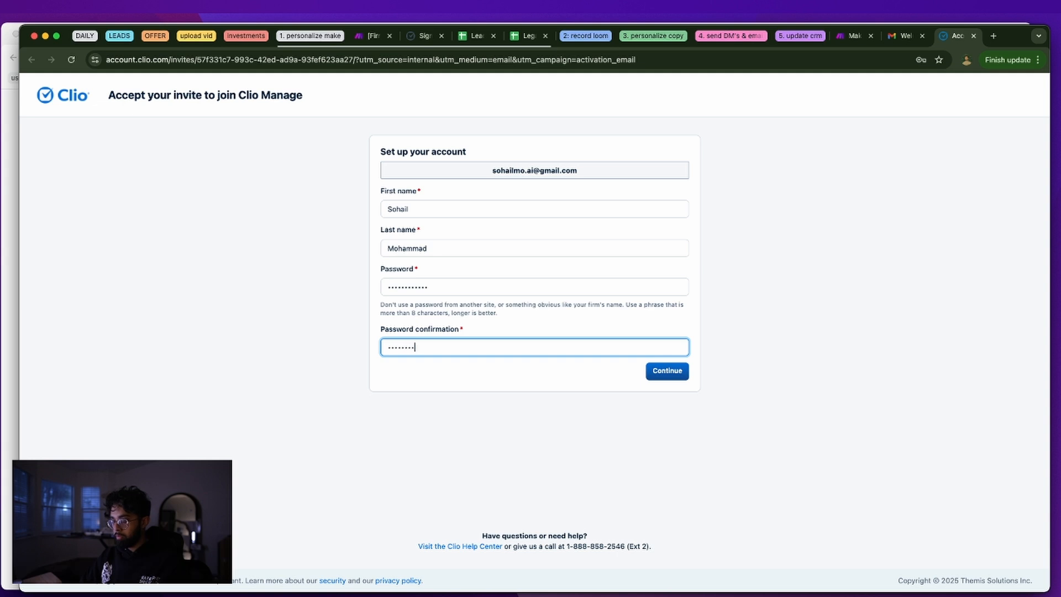
pyautogui.write('****')
pyautogui.click(666, 371)
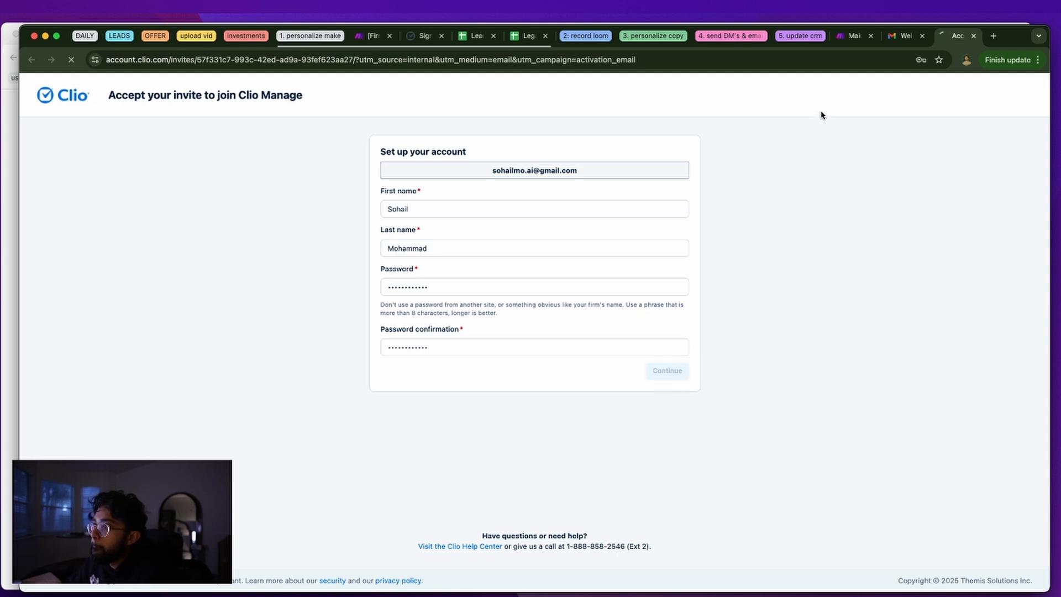
pyautogui.moveTo(958, 41); pyautogui.dragTo(478, 36)
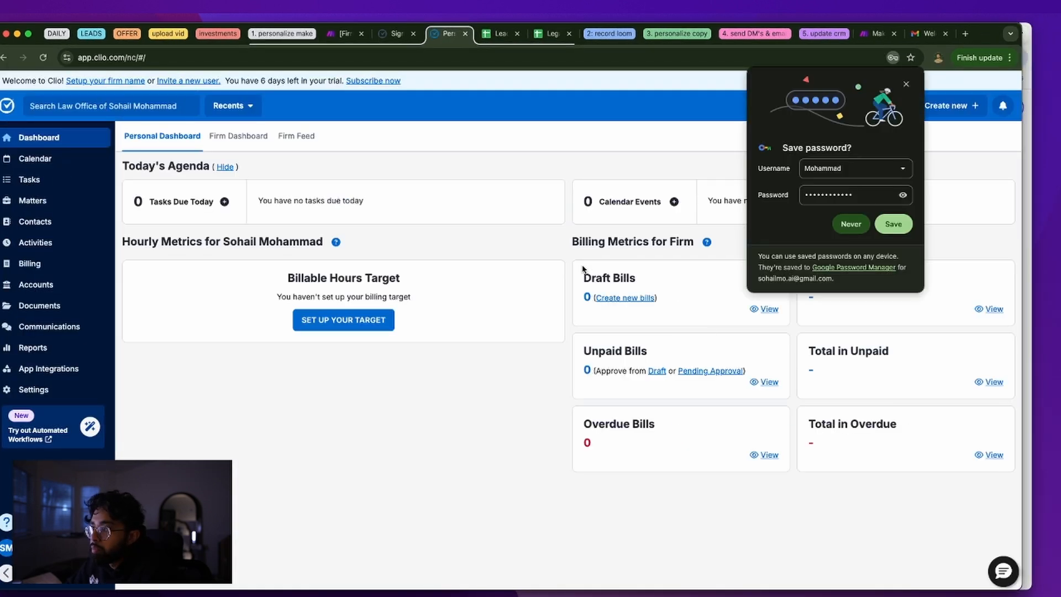
# Dismiss Chrome's save-password prompt and briefly view the Clio account details
pyautogui.click(906, 84)
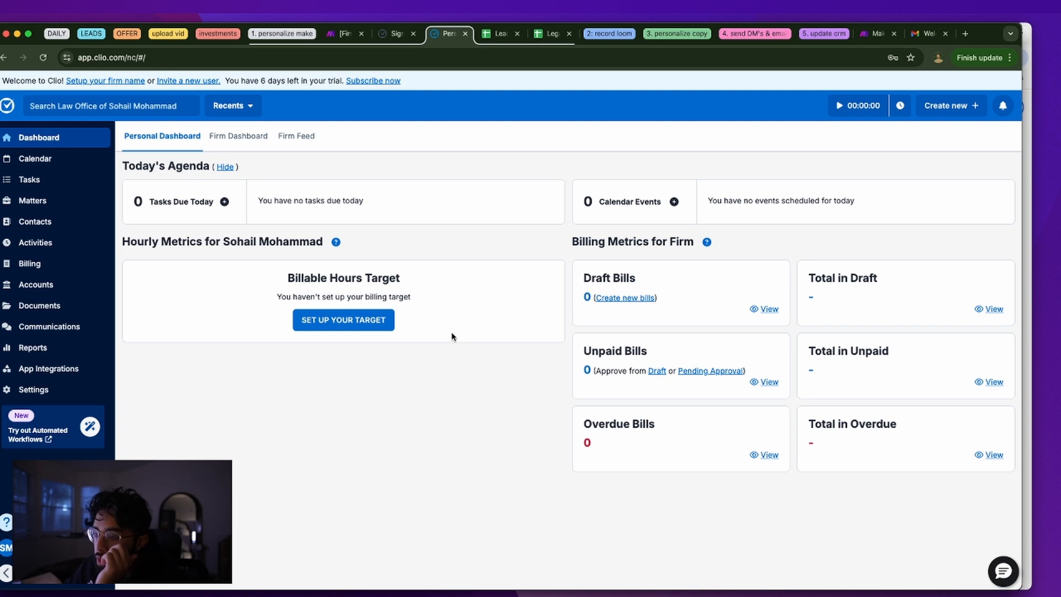
pyautogui.click(8, 547)
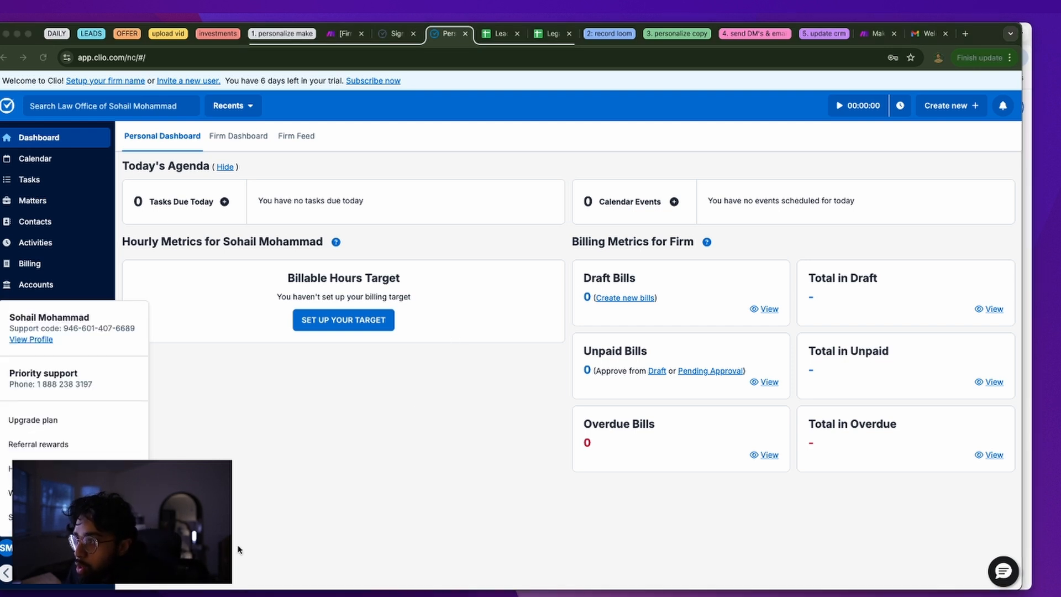
pyautogui.click(235, 308)
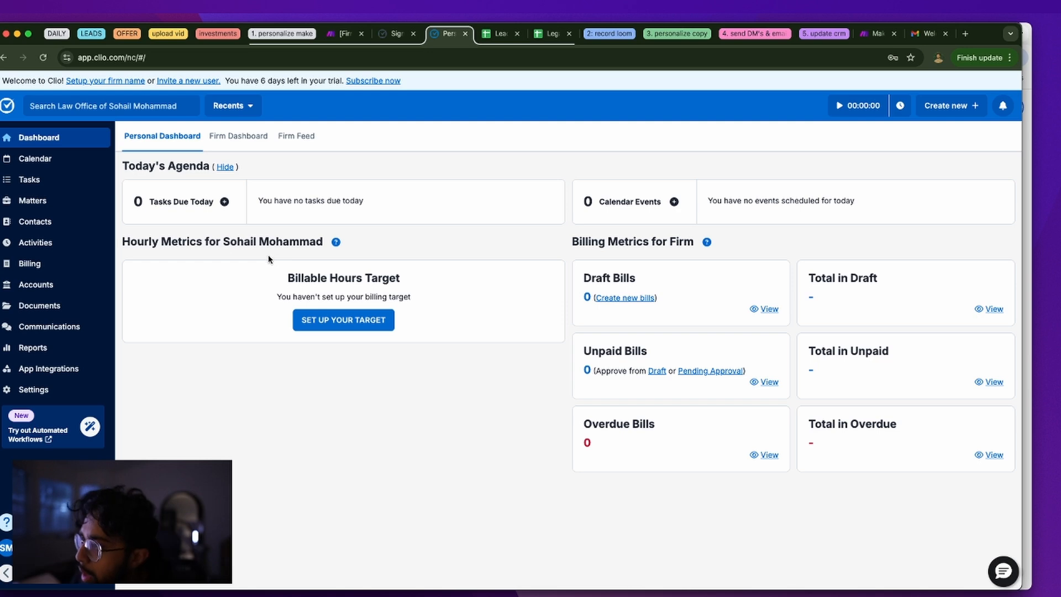
# Create a custom-named Clio connection in the US region and authorise it for the contact module
pyautogui.click(395, 33)
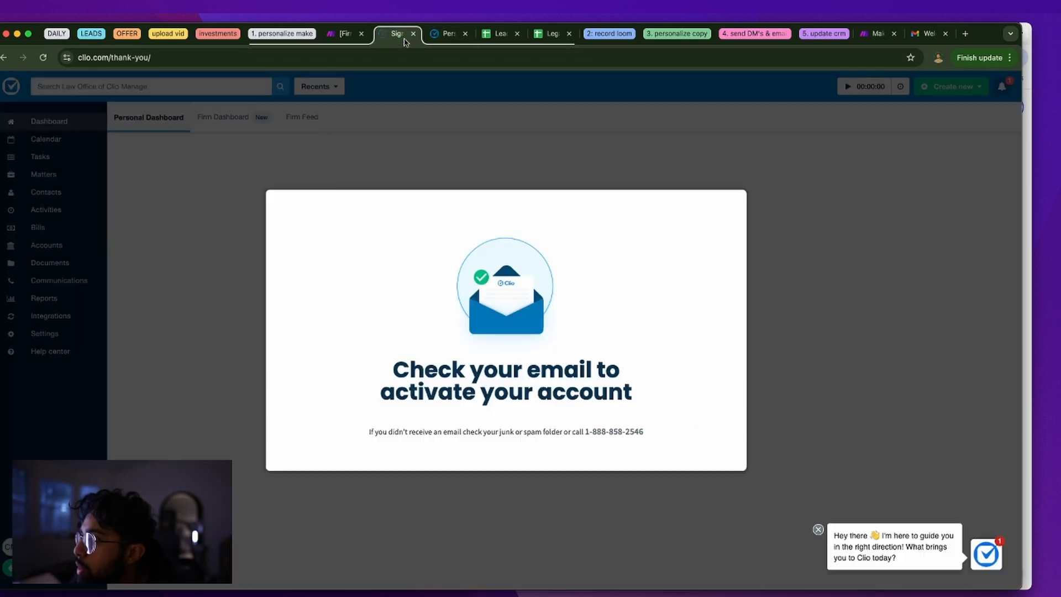
pyautogui.click(363, 37)
pyautogui.click(575, 293)
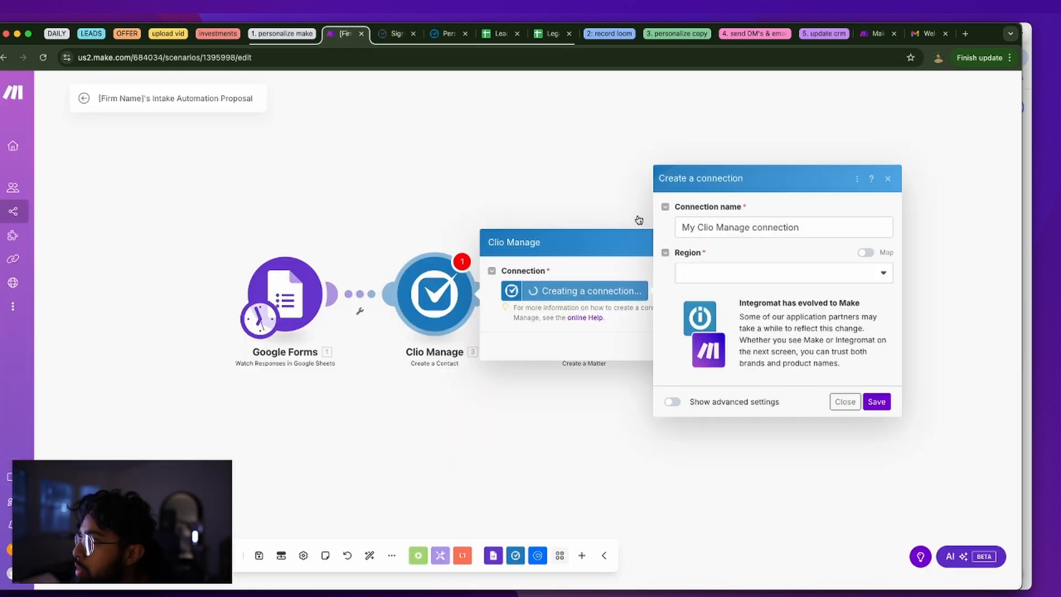
pyautogui.tripleClick(731, 227)
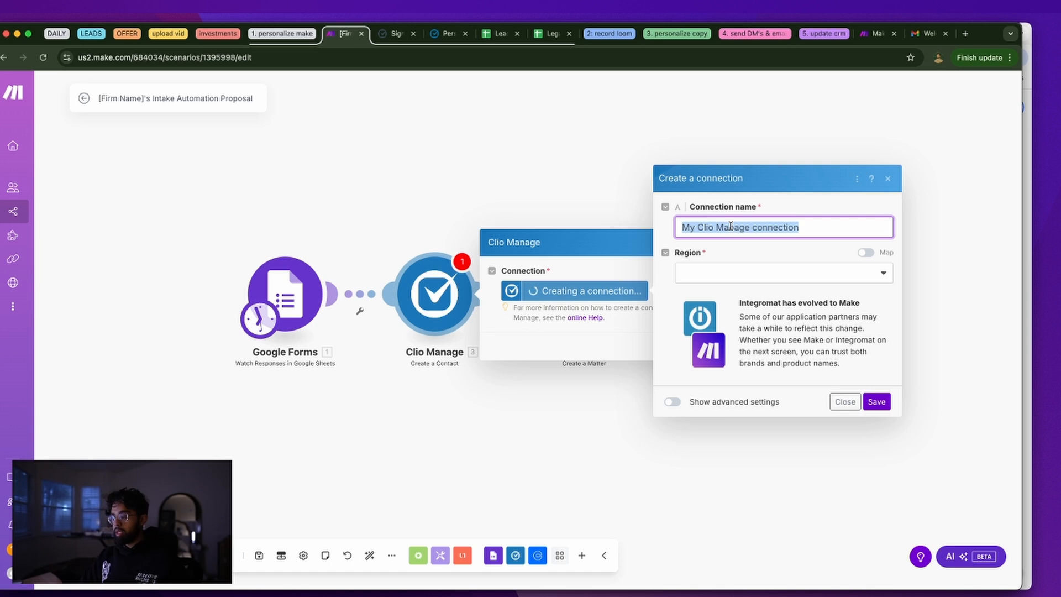
pyautogui.write('cliohails clio')
pyautogui.click(829, 278)
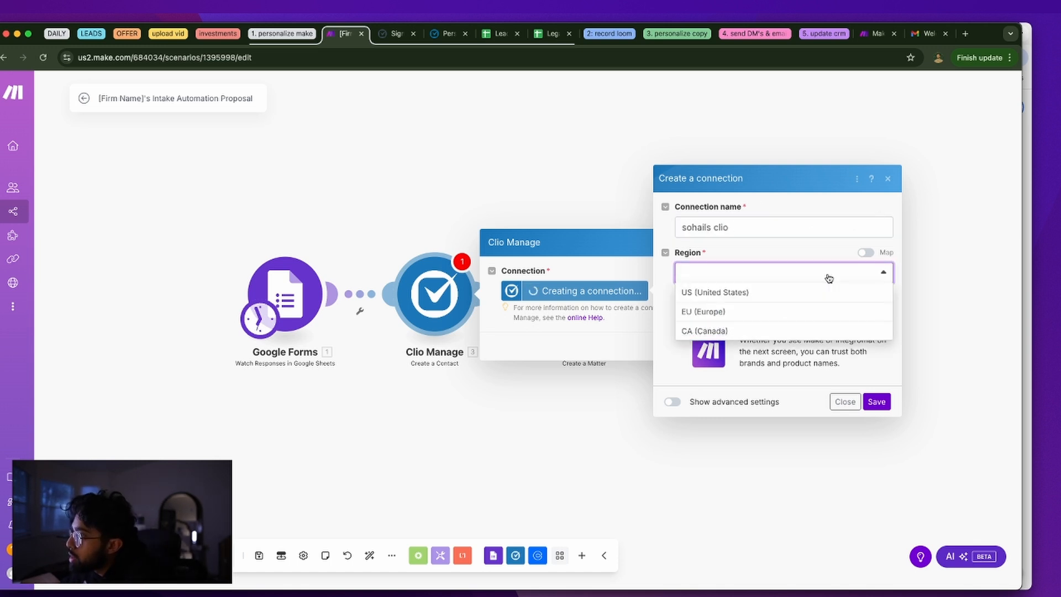
pyautogui.click(815, 291)
pyautogui.click(875, 401)
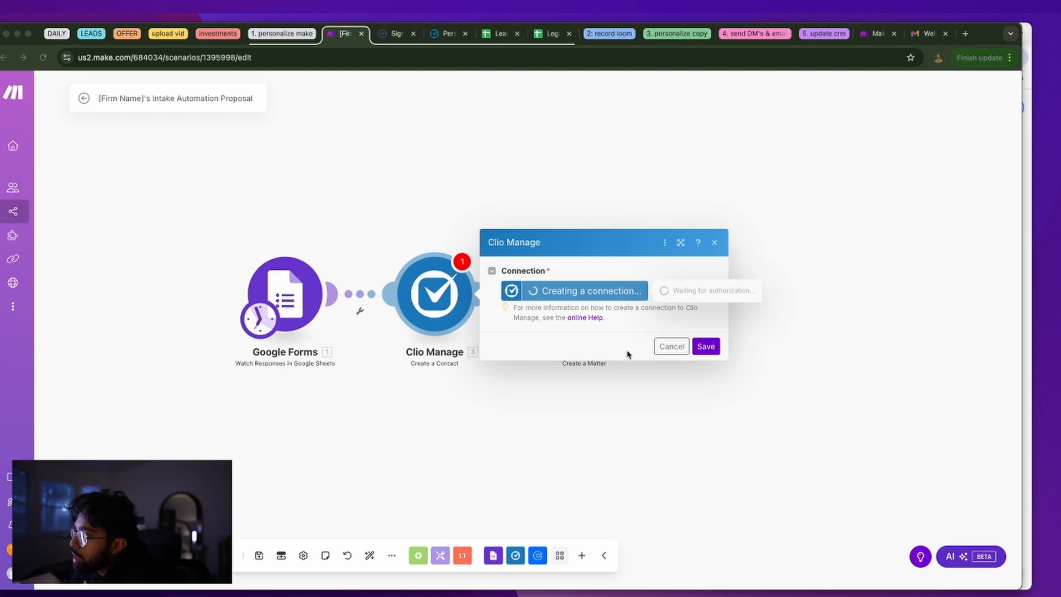
pyautogui.moveTo(1058, 158); pyautogui.dragTo(709, 80)
pyautogui.scroll(-2, 574, 217)
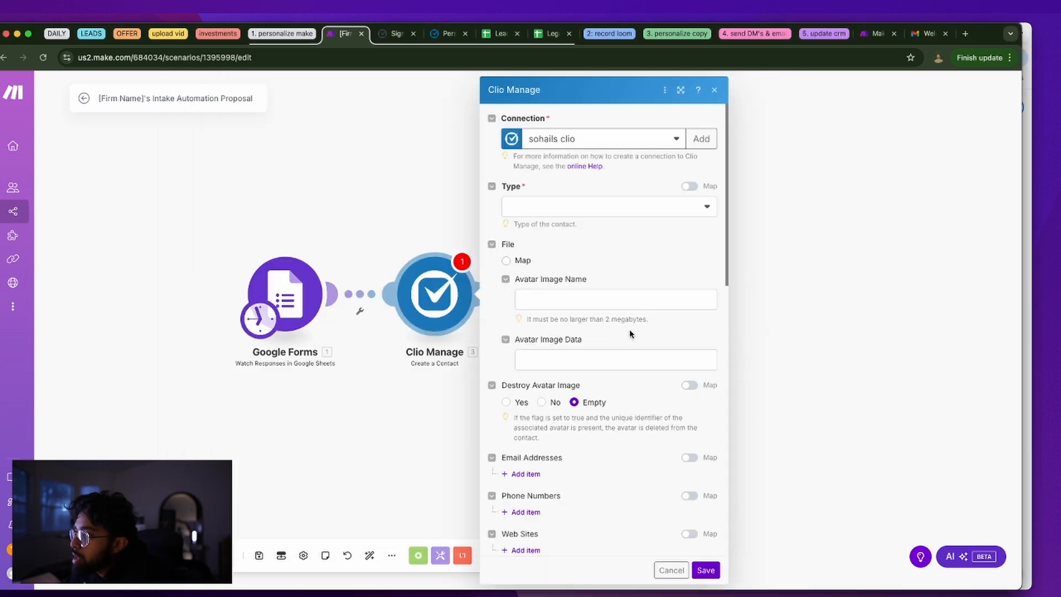
# Keep the new Clio connection selected and set the contact type to Person
pyautogui.click(551, 141)
pyautogui.click(554, 145)
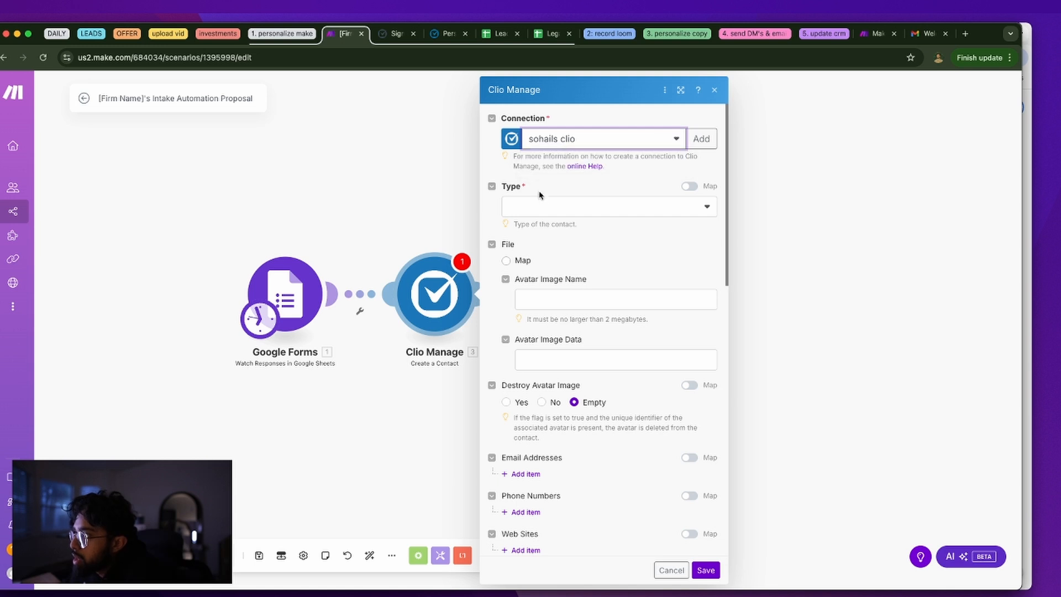
pyautogui.click(541, 204)
pyautogui.click(541, 204)
pyautogui.click(541, 204)
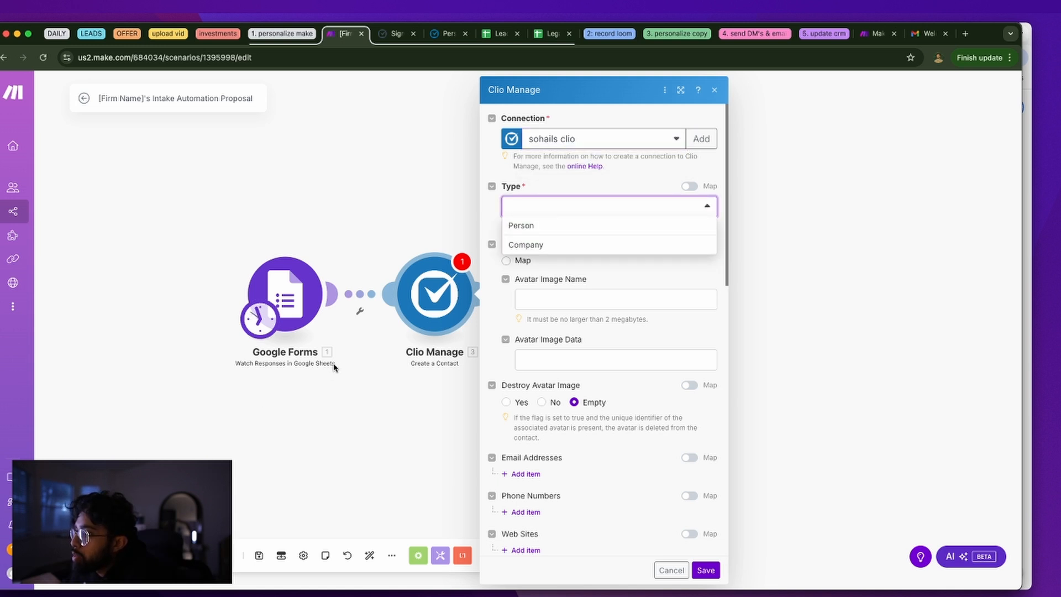
pyautogui.click(544, 225)
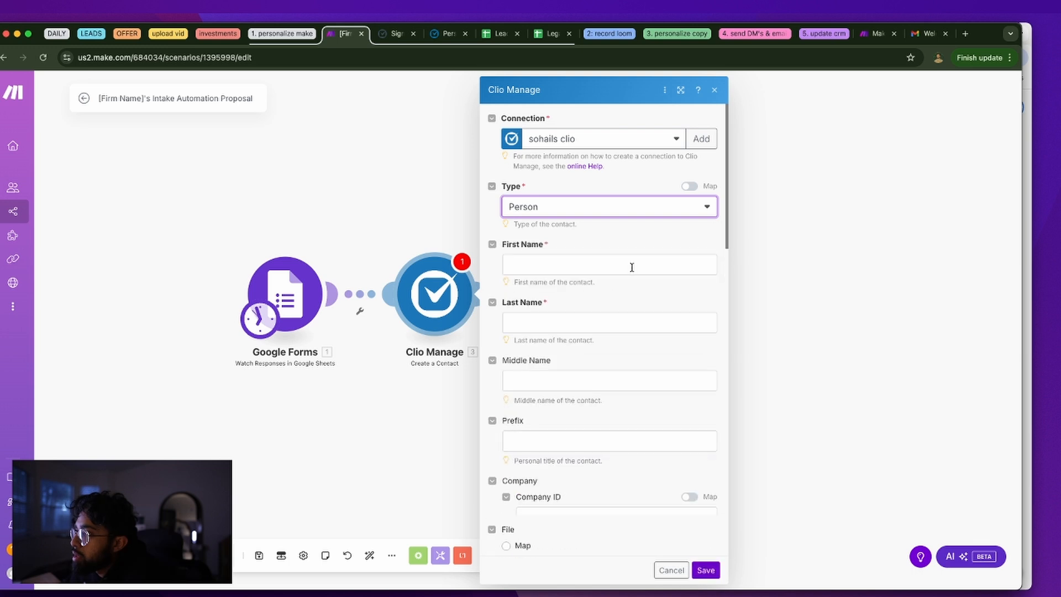
# Map Client First Name (B) and Client Last Name (C) into First/Last Name, and add an email entry
pyautogui.click(595, 267)
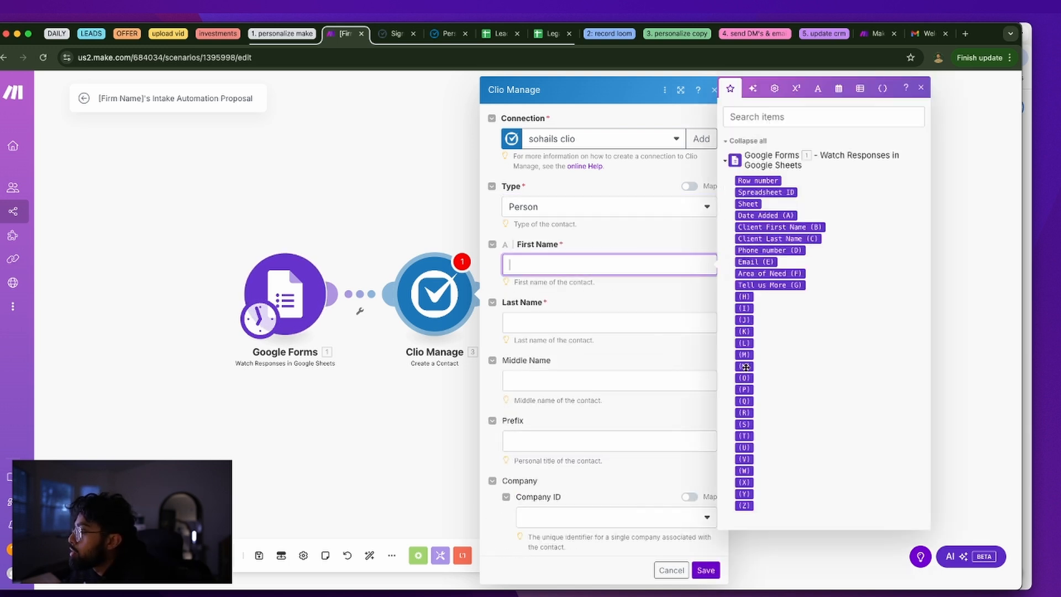
pyautogui.click(757, 227)
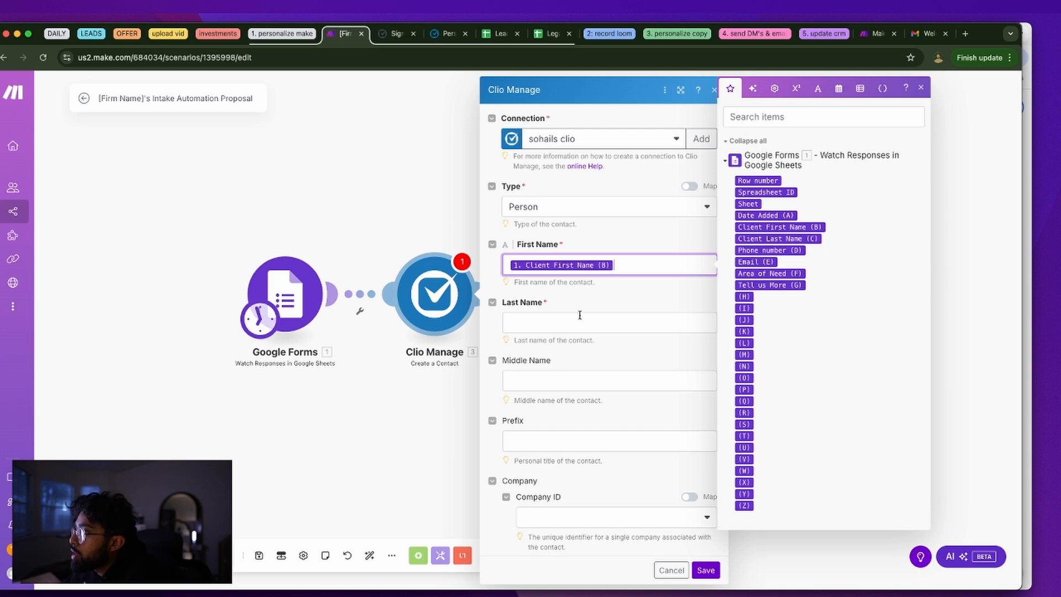
pyautogui.click(578, 322)
pyautogui.click(779, 259)
pyautogui.click(607, 377)
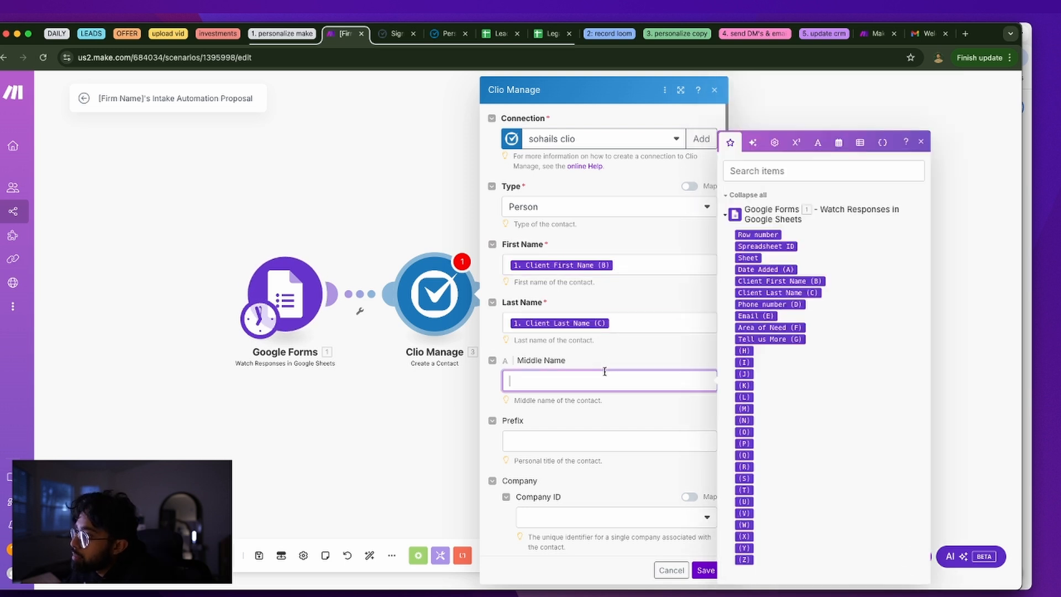
pyautogui.click(593, 426)
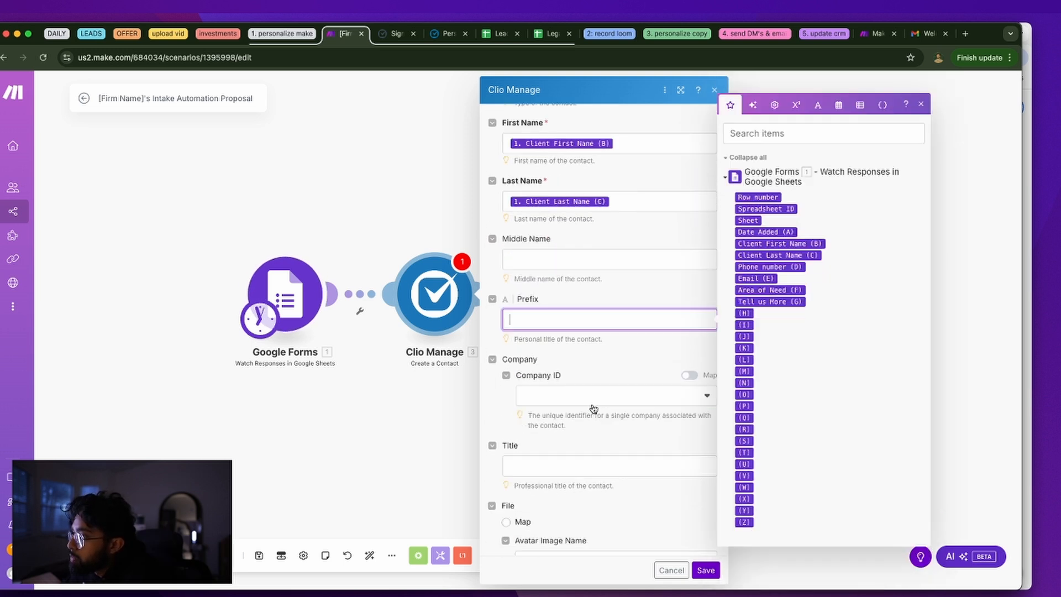
pyautogui.scroll(-1, 635, 450)
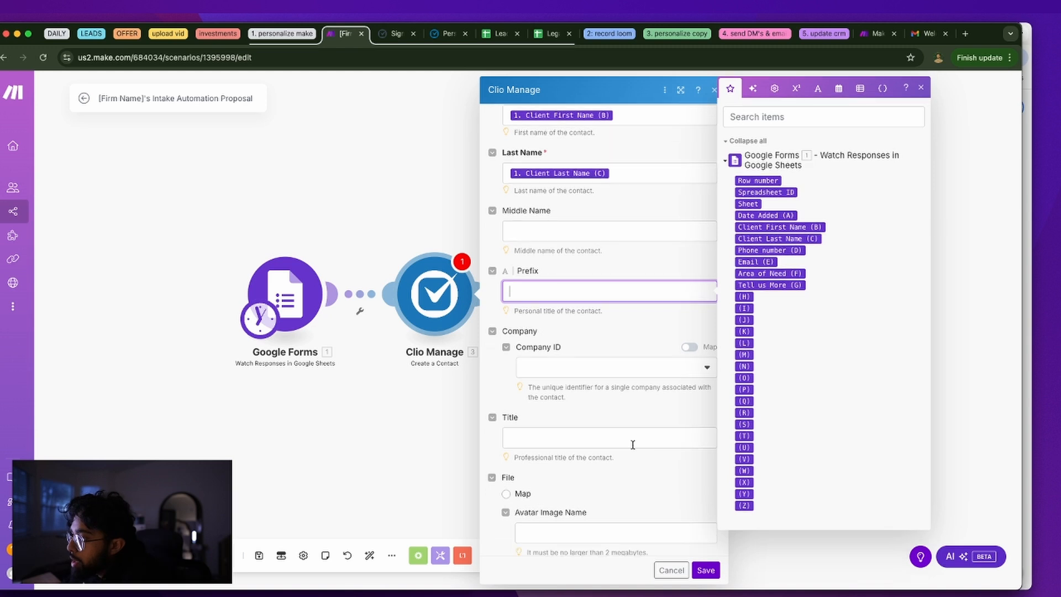
pyautogui.click(631, 438)
pyautogui.scroll(-5, 630, 438)
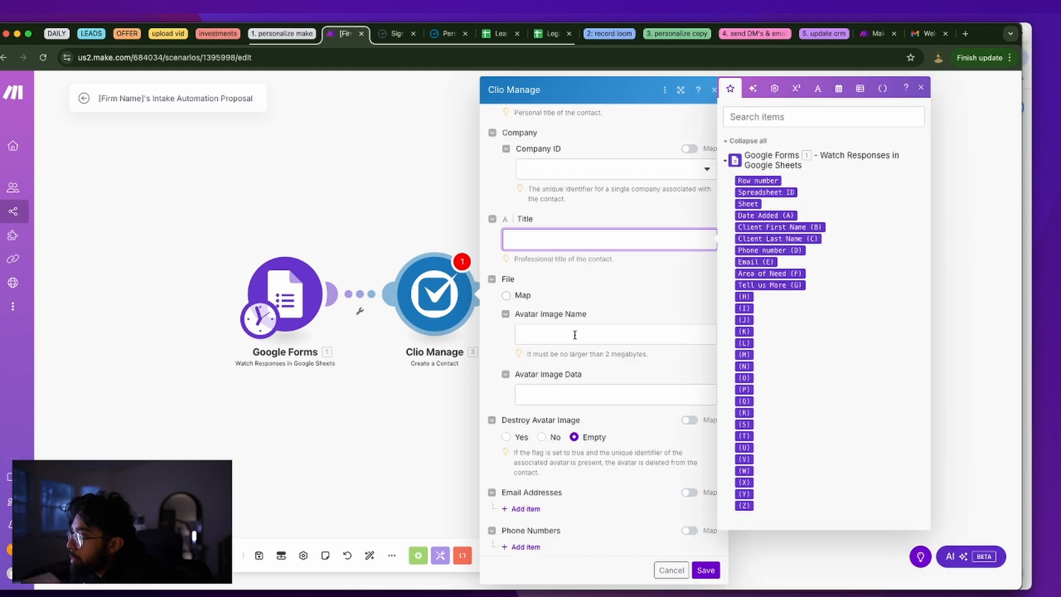
pyautogui.scroll(-3, 597, 395)
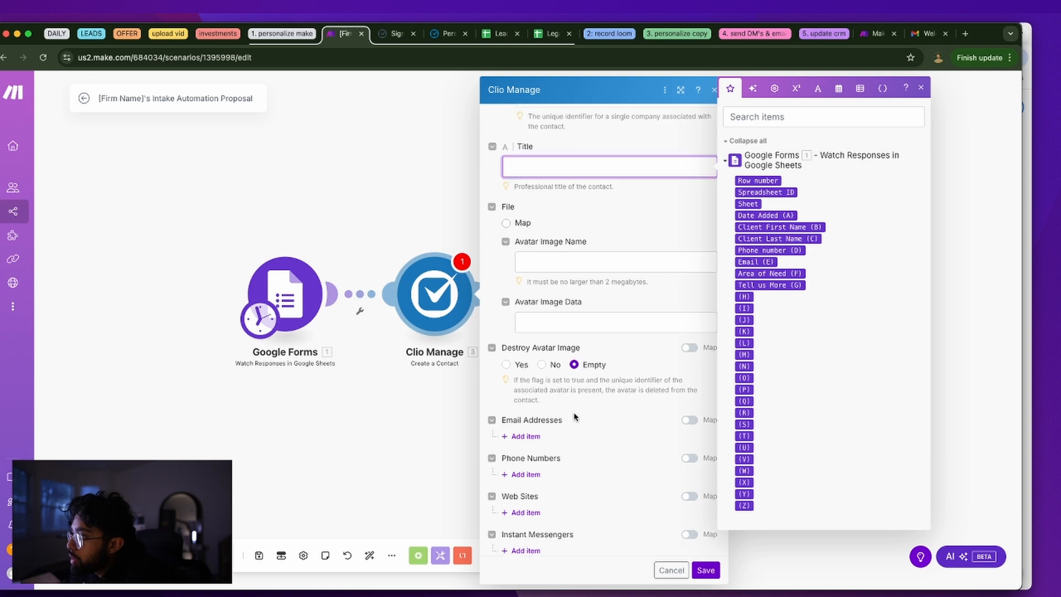
pyautogui.click(525, 412)
# Make Email (E) the contact's default Home email address and add a Phone Numbers item
pyautogui.scroll(-4, 567, 420)
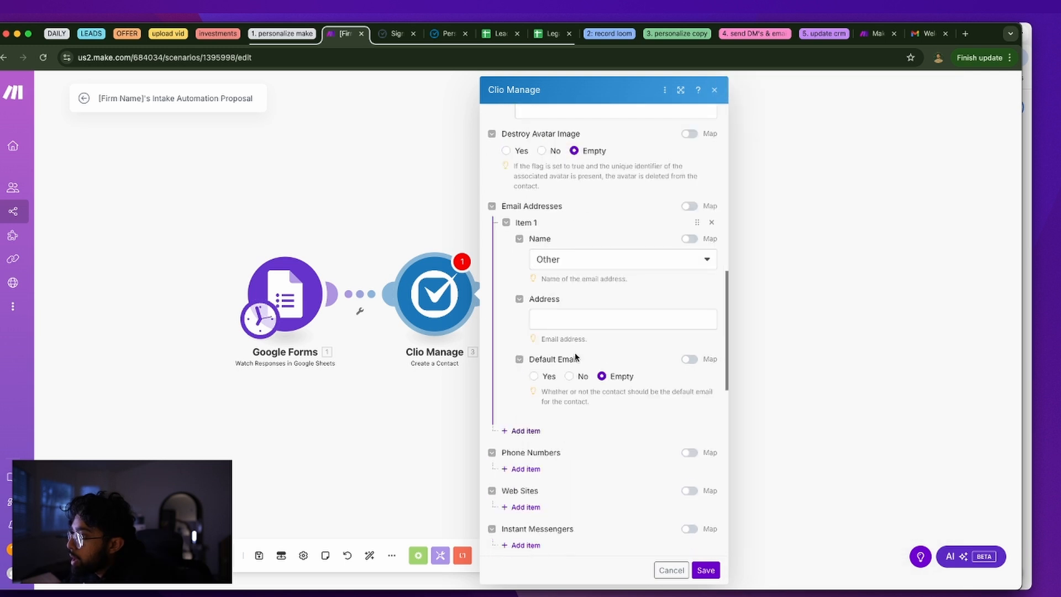
pyautogui.click(573, 255)
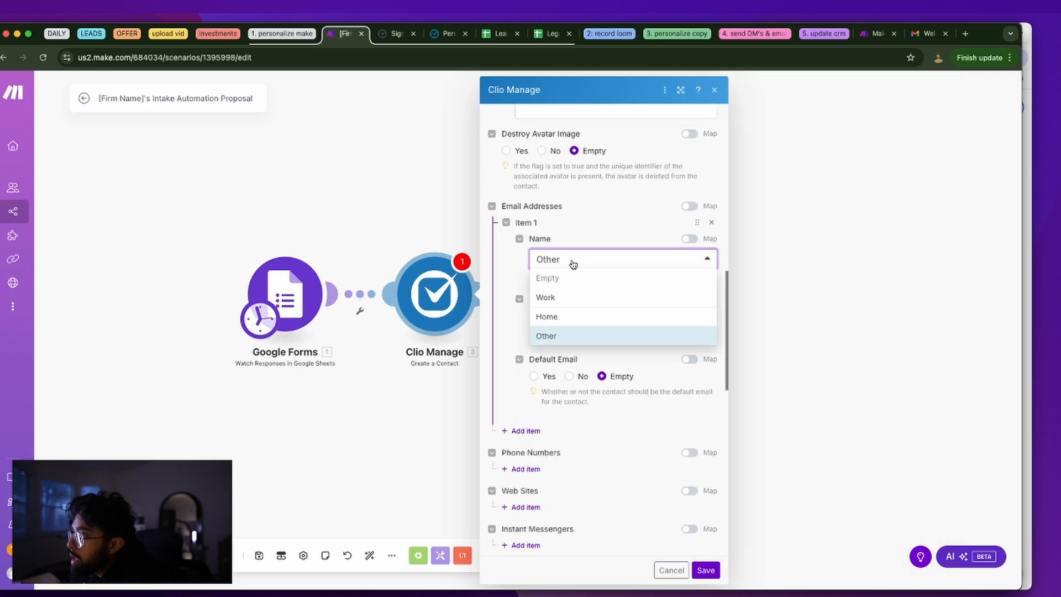
pyautogui.click(570, 315)
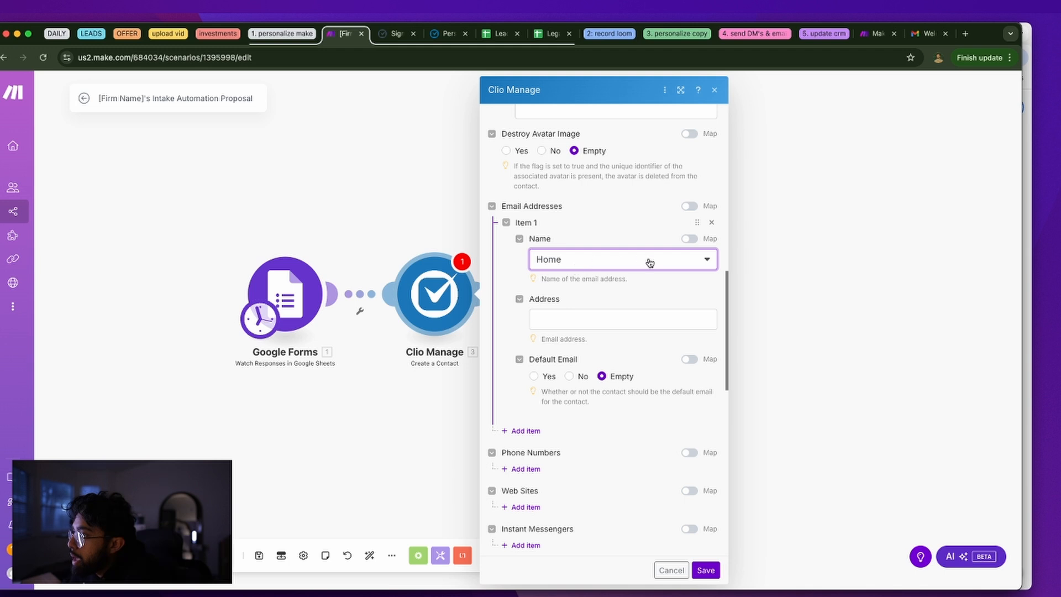
pyautogui.click(554, 319)
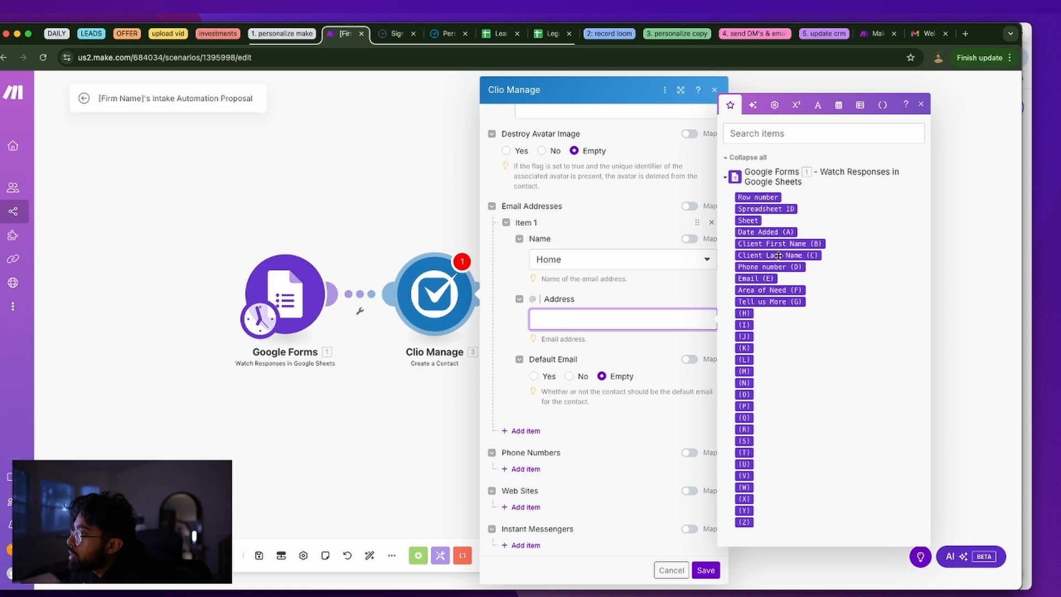
pyautogui.click(769, 279)
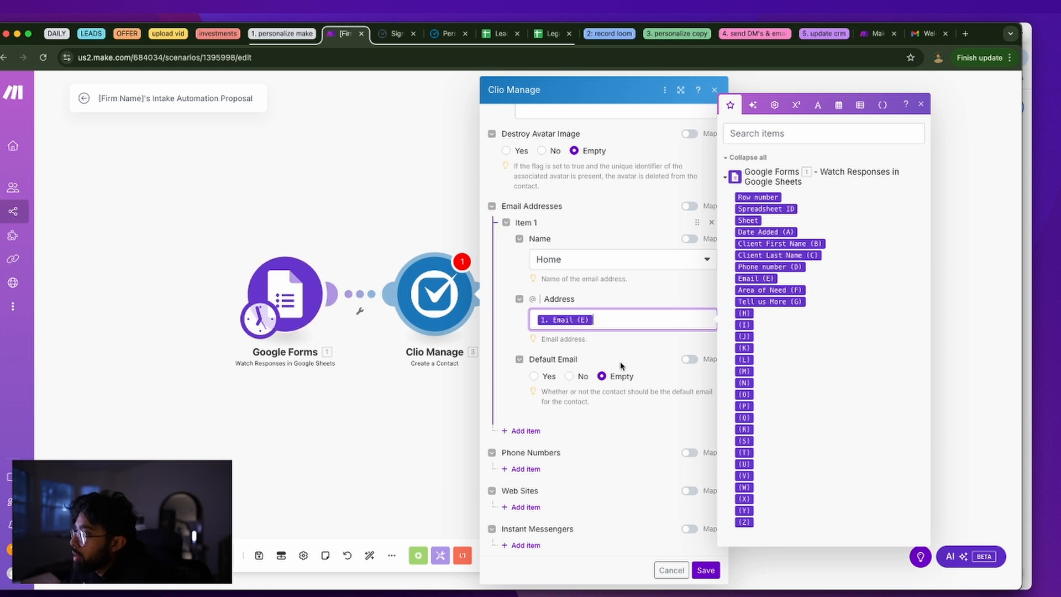
pyautogui.click(561, 348)
pyautogui.click(534, 376)
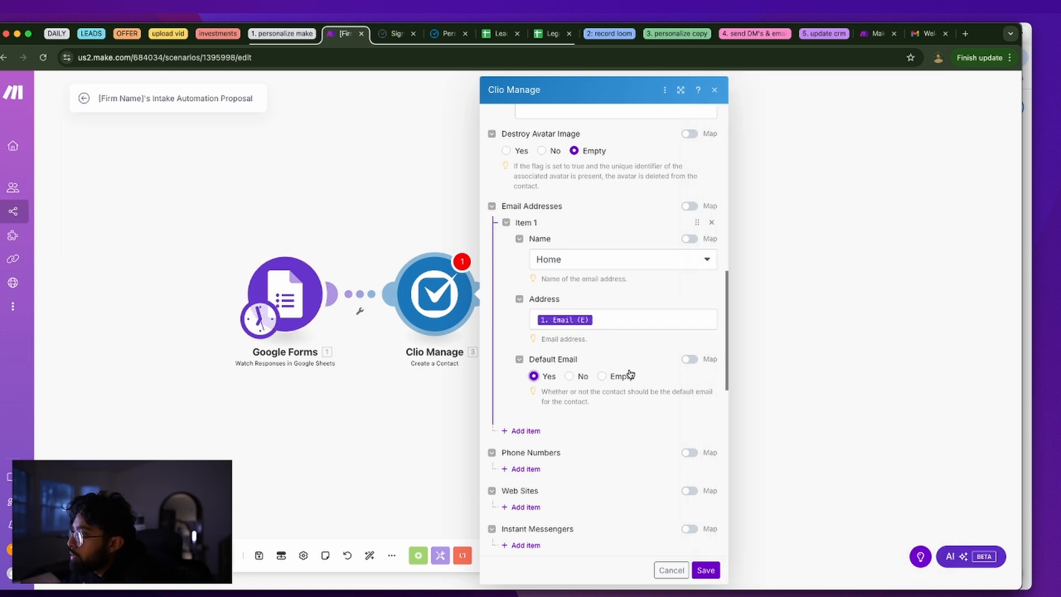
pyautogui.scroll(-3, 574, 420)
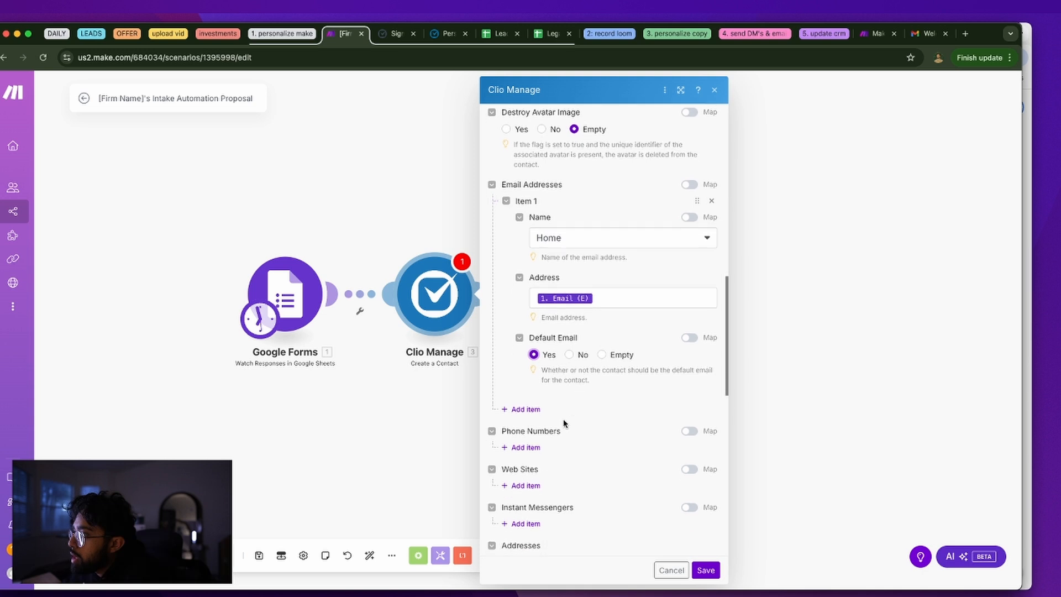
pyautogui.click(533, 317)
pyautogui.click(559, 351)
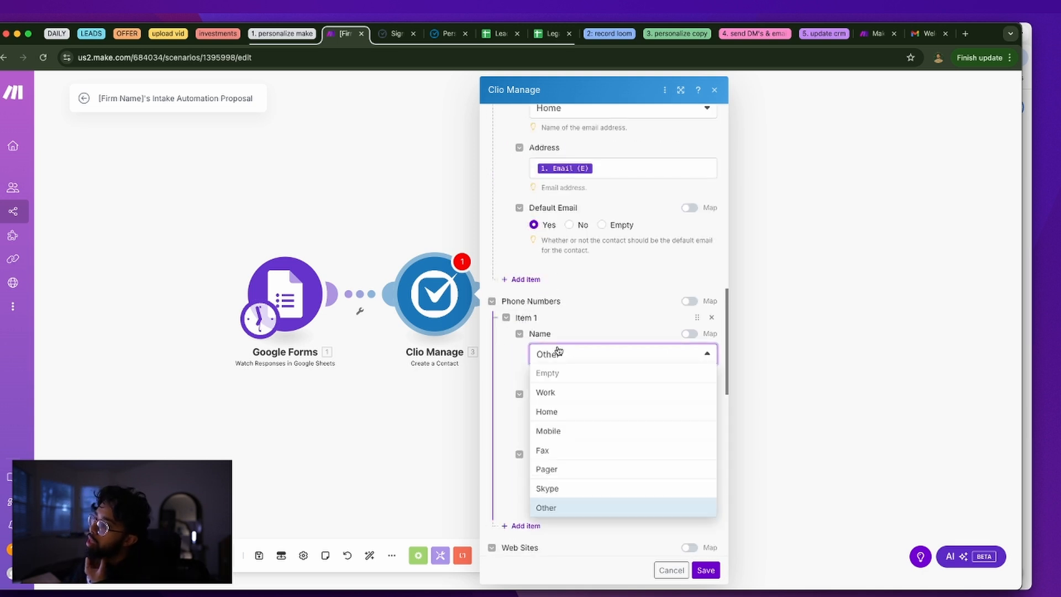
# Label the phone Home, map Phone number (D) into Number, and make it default
pyautogui.click(554, 411)
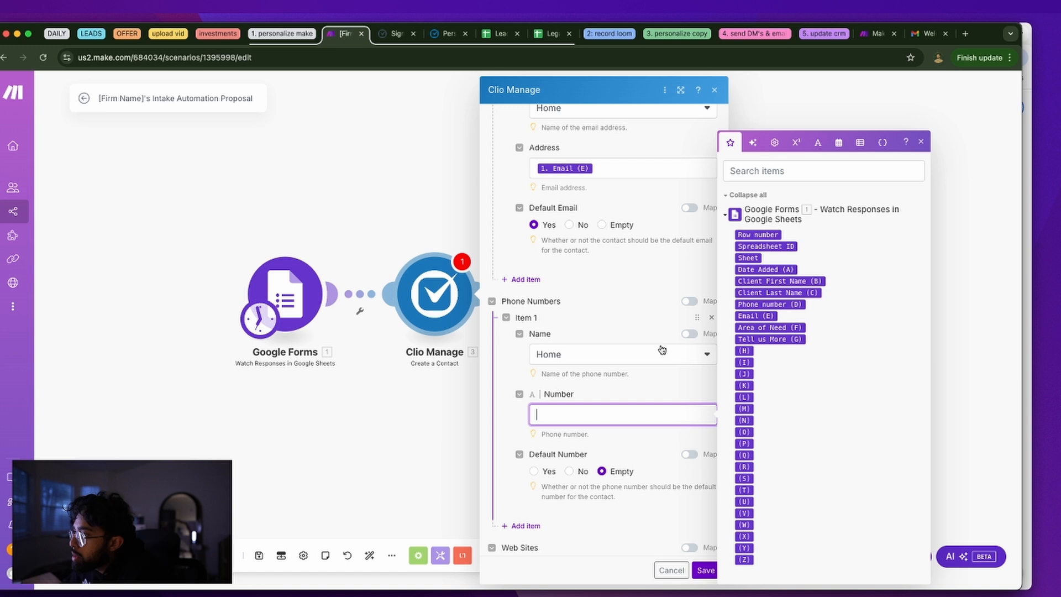
pyautogui.click(771, 304)
pyautogui.click(575, 451)
pyautogui.click(539, 465)
# Scroll to Custom Field Values and read the custom field and Clio Connect Email help notes
pyautogui.scroll(-5, 582, 438)
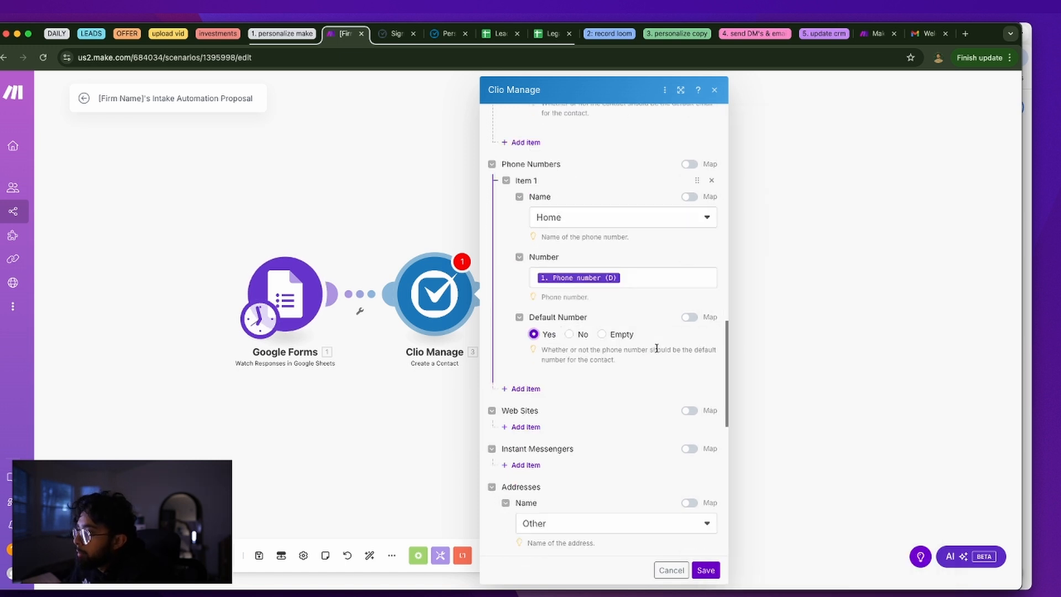
pyautogui.scroll(-1, 553, 337)
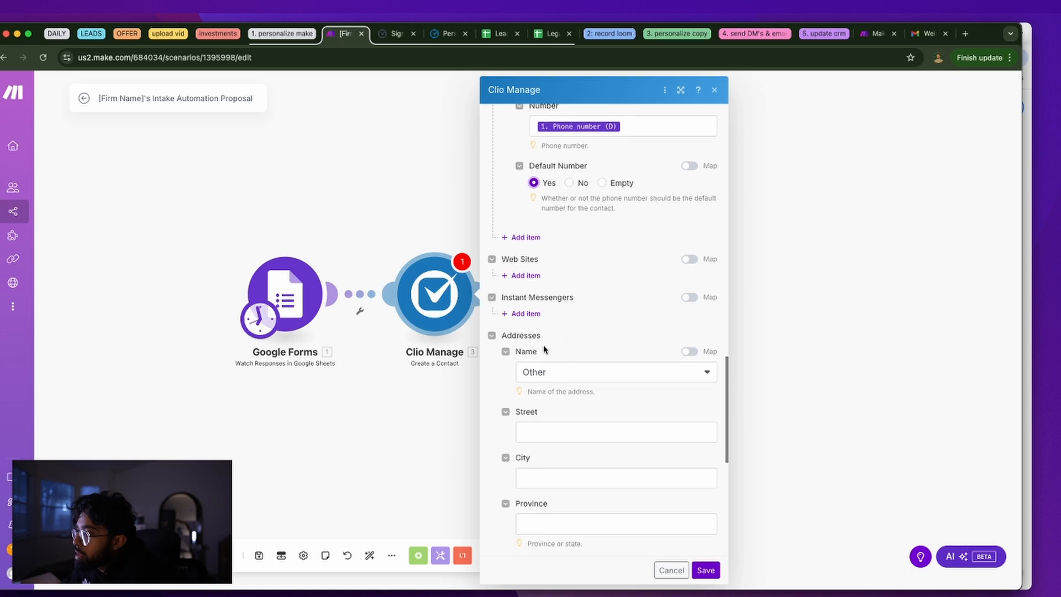
pyautogui.scroll(-2, 587, 351)
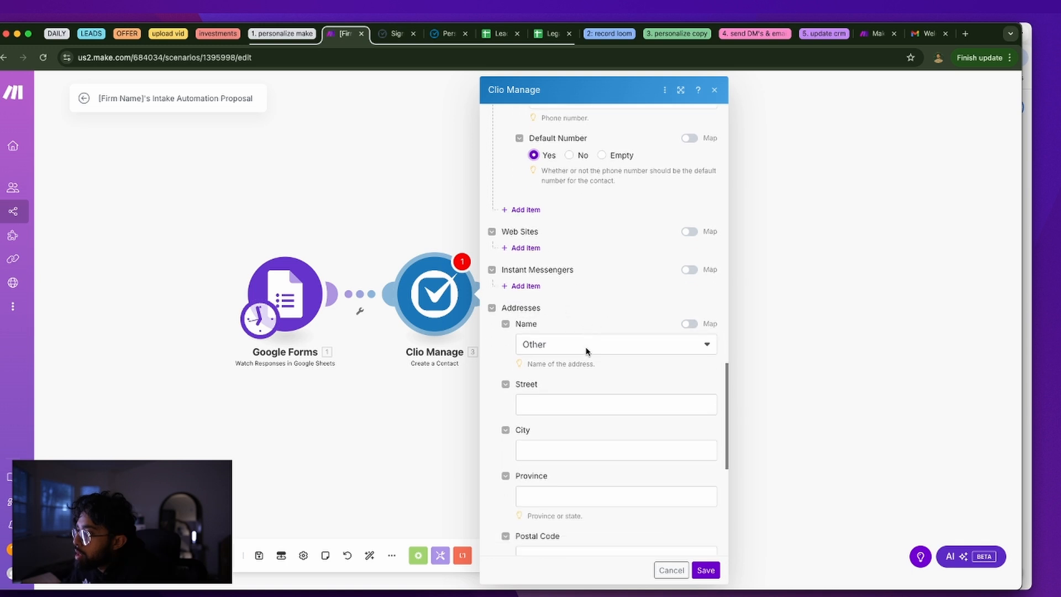
pyautogui.scroll(-6, 588, 352)
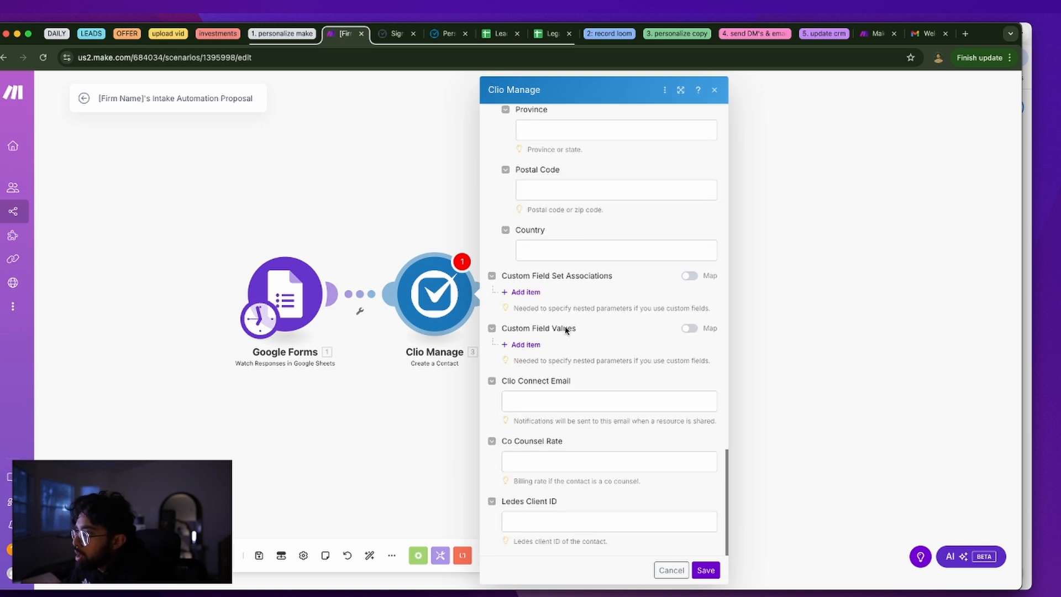
pyautogui.moveTo(547, 308); pyautogui.dragTo(684, 304)
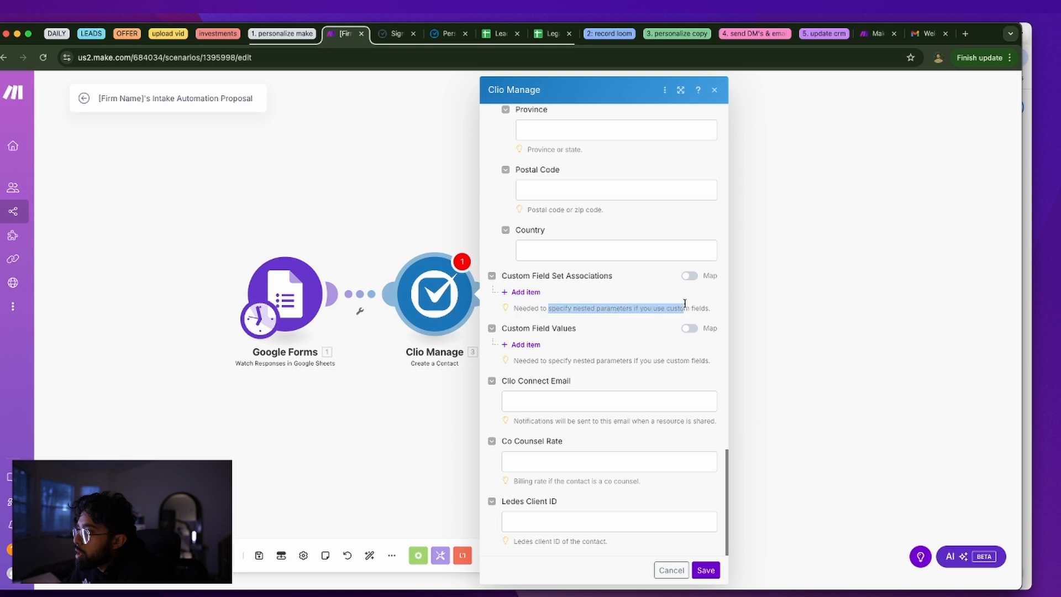
pyautogui.click(548, 355)
pyautogui.moveTo(522, 362); pyautogui.dragTo(666, 365)
pyautogui.click(606, 389)
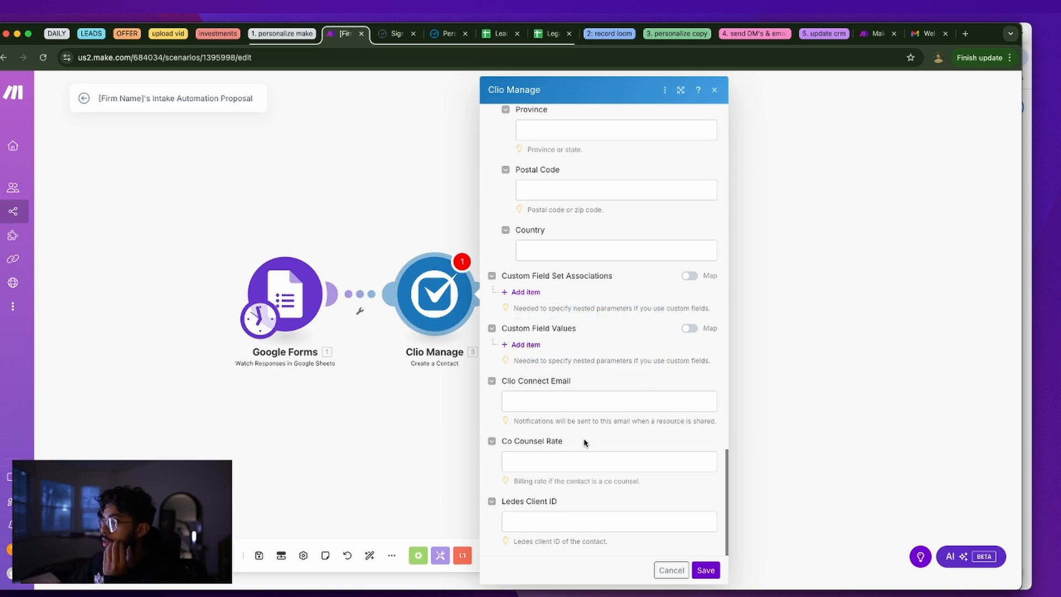
pyautogui.moveTo(564, 421); pyautogui.dragTo(640, 418)
pyautogui.click(646, 417)
pyautogui.tripleClick(664, 424)
pyautogui.click(665, 423)
# Open Clio's Contacts list and read its empty no-contacts message
pyautogui.click(396, 34)
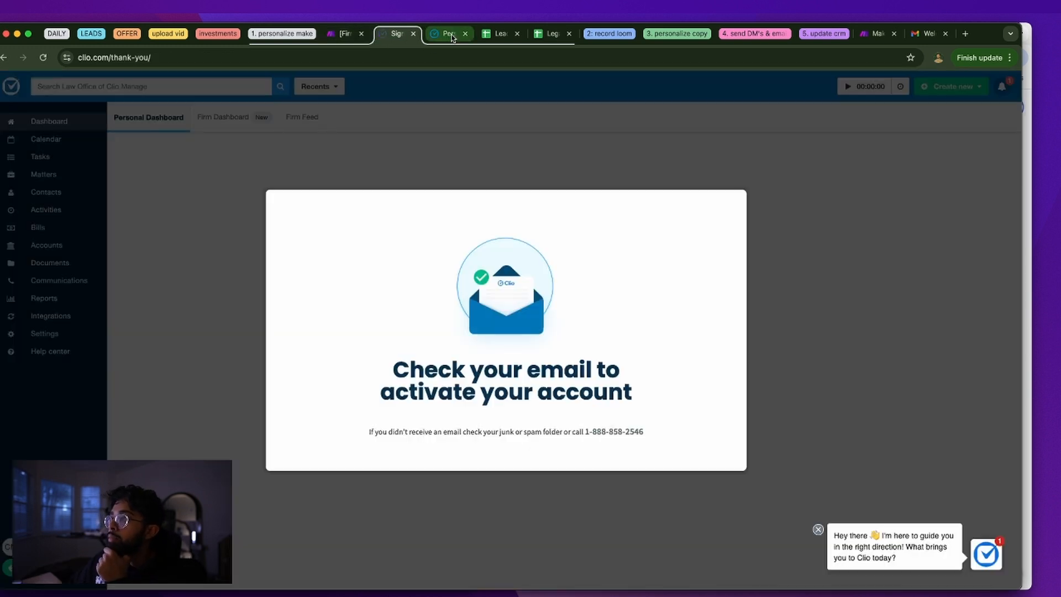
pyautogui.click(450, 35)
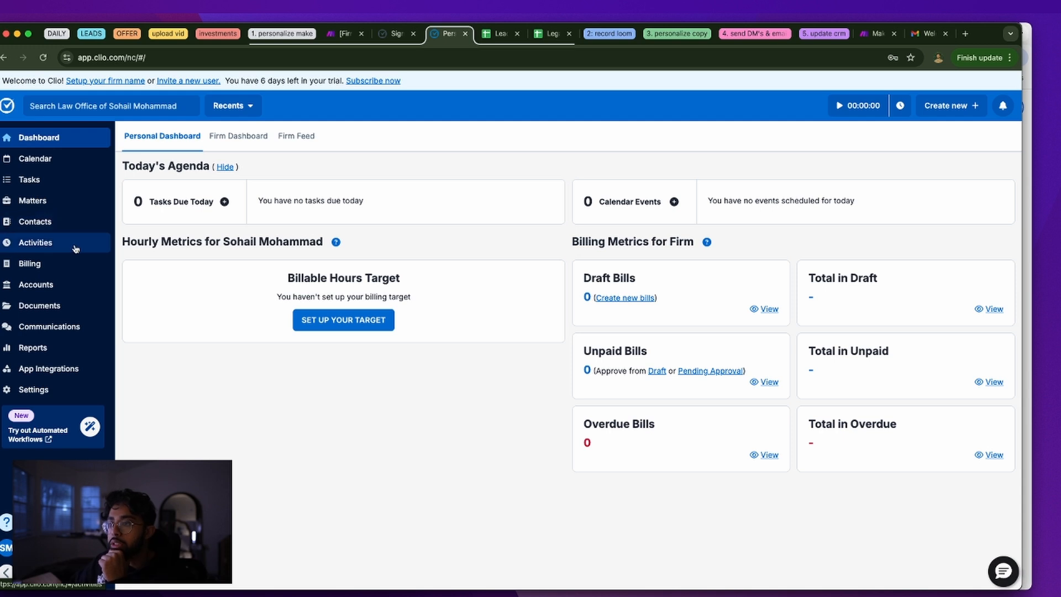
pyautogui.click(74, 222)
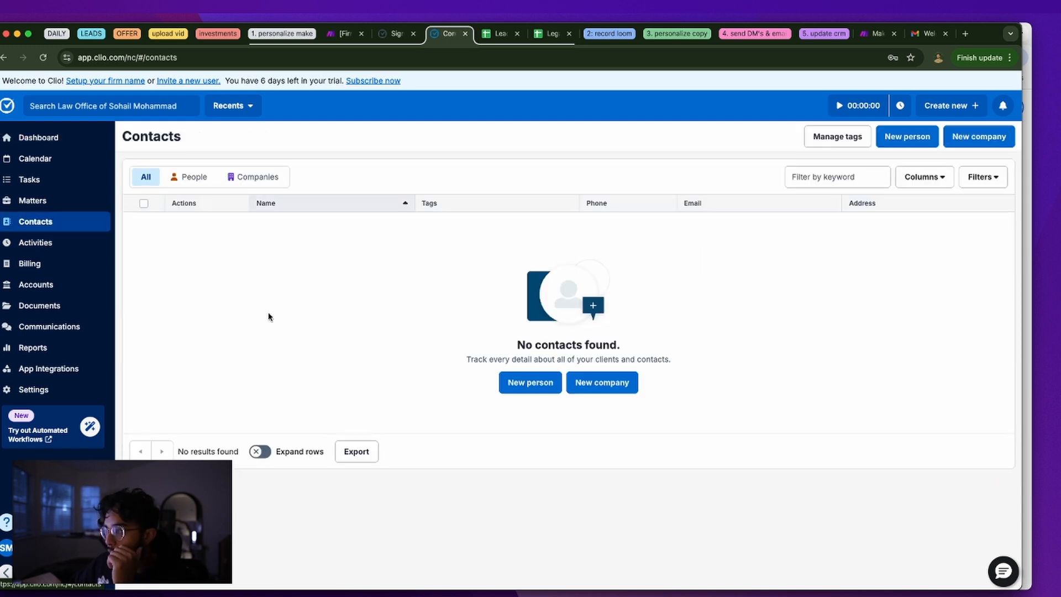
pyautogui.doubleClick(520, 360)
pyautogui.tripleClick(517, 362)
pyautogui.click(364, 299)
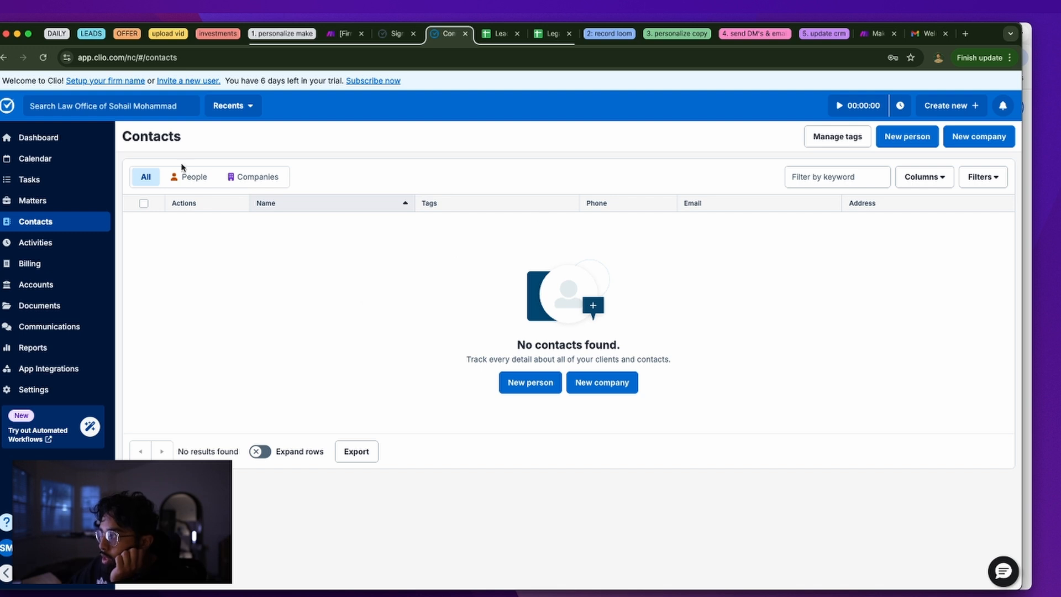
# Browse Clio's Dashboard, Calendar, Tasks, Matters and Contacts, then return to the Make scenario
pyautogui.click(83, 138)
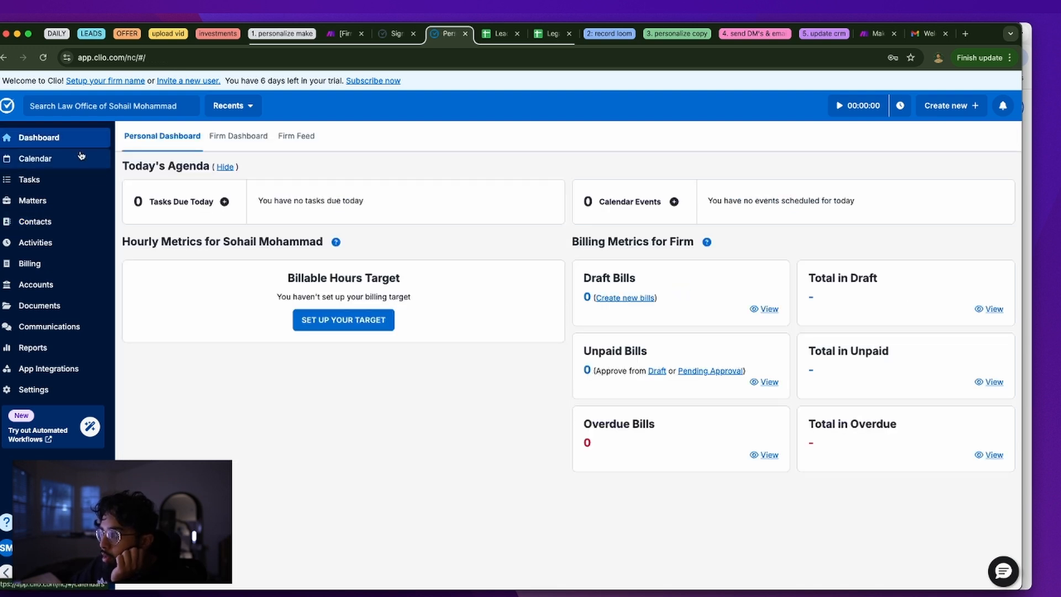
pyautogui.click(80, 159)
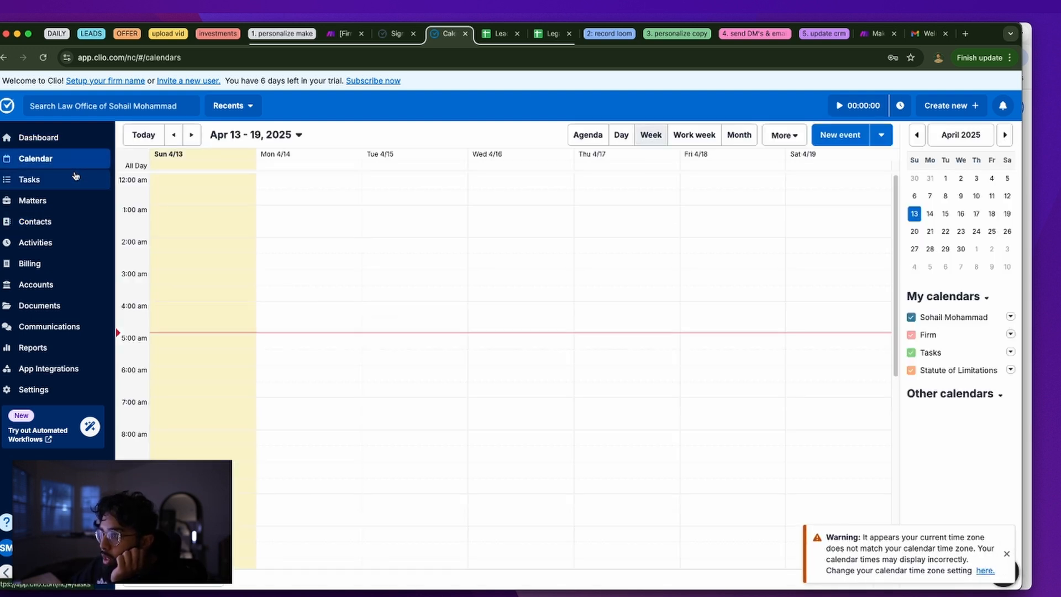
pyautogui.click(76, 175)
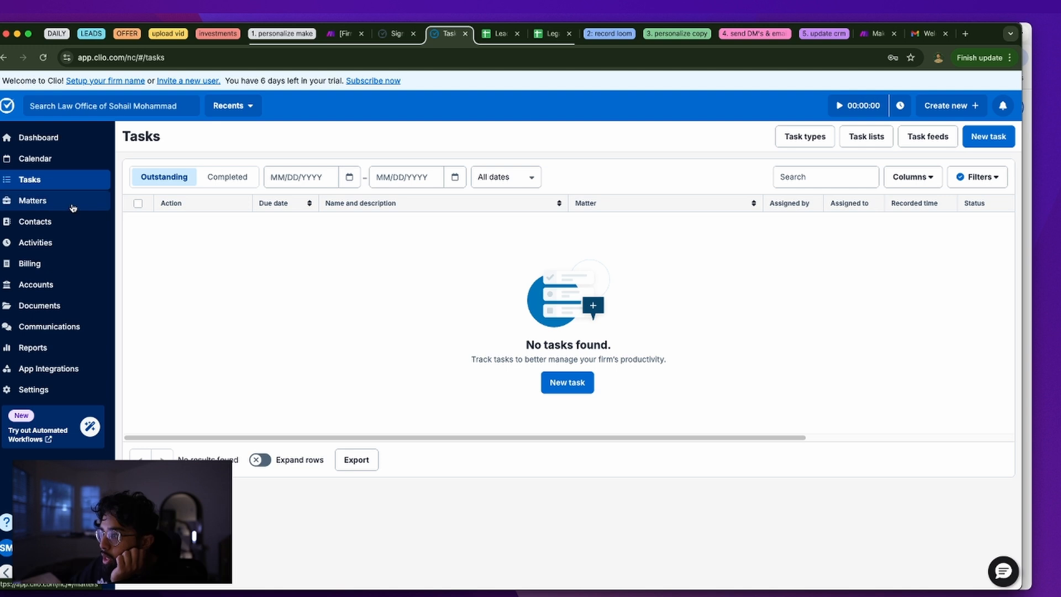
pyautogui.click(165, 178)
pyautogui.click(89, 201)
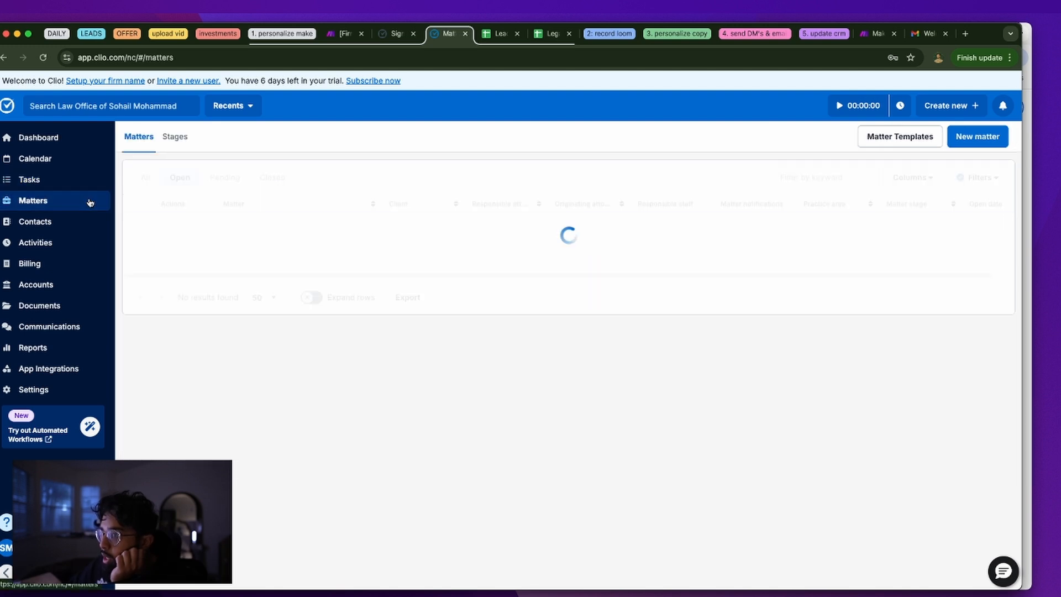
pyautogui.click(36, 221)
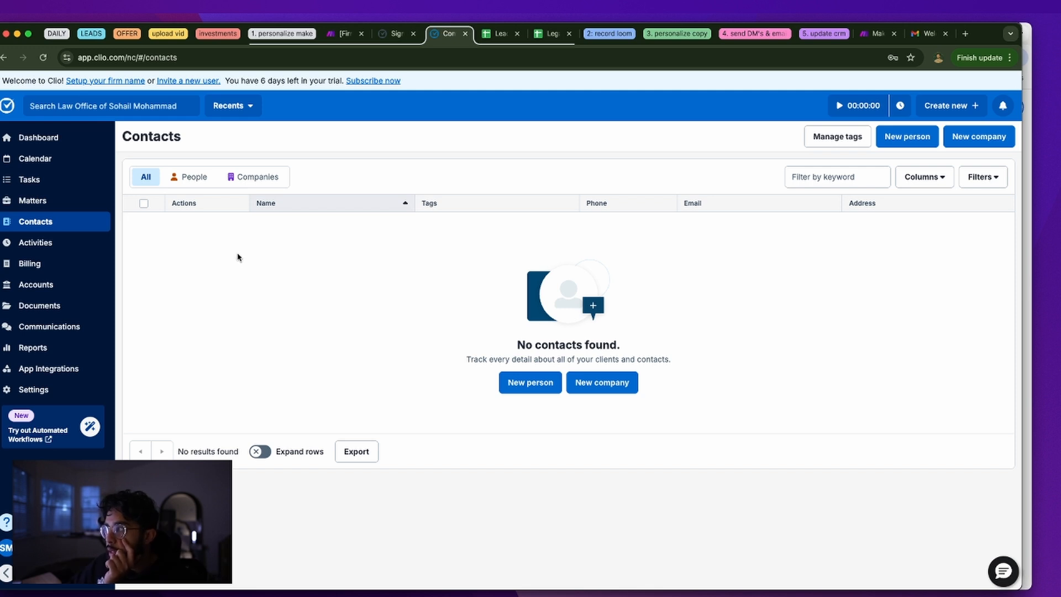
pyautogui.click(403, 37)
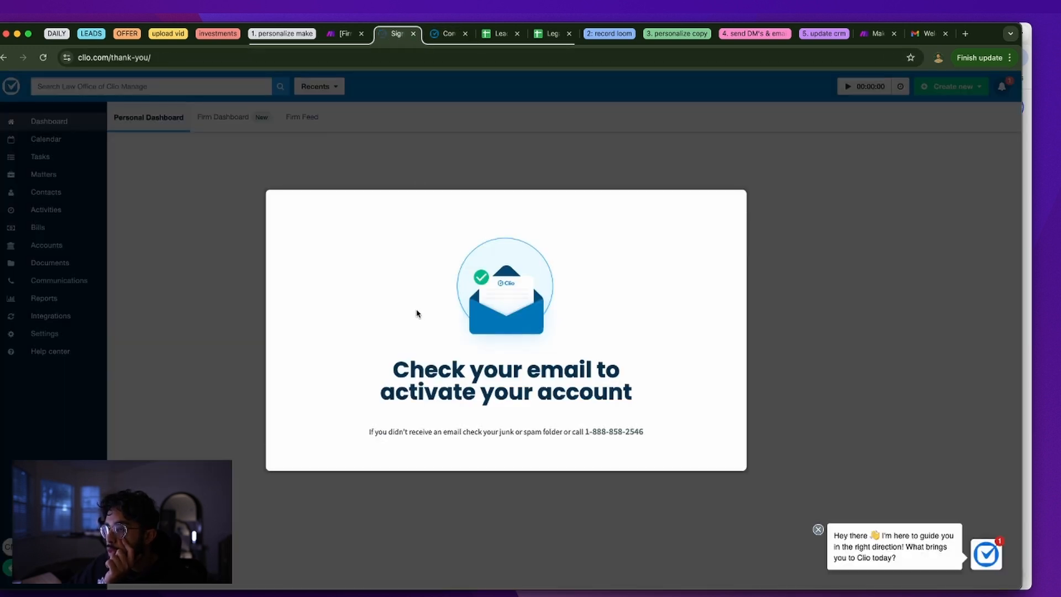
pyautogui.click(357, 32)
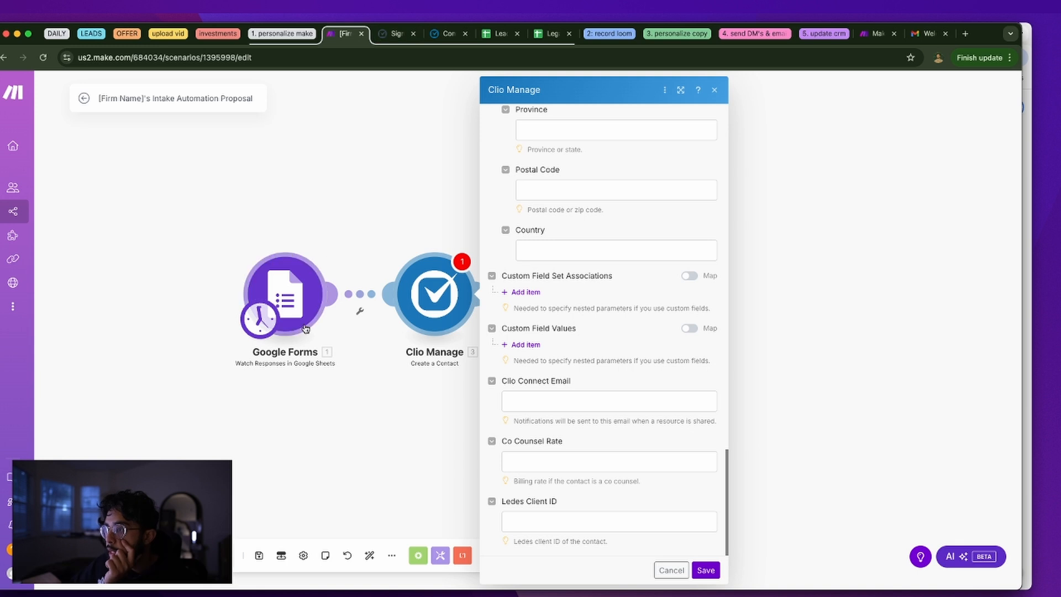
# Bring Clio's empty Contacts list back to the front
pyautogui.click(444, 33)
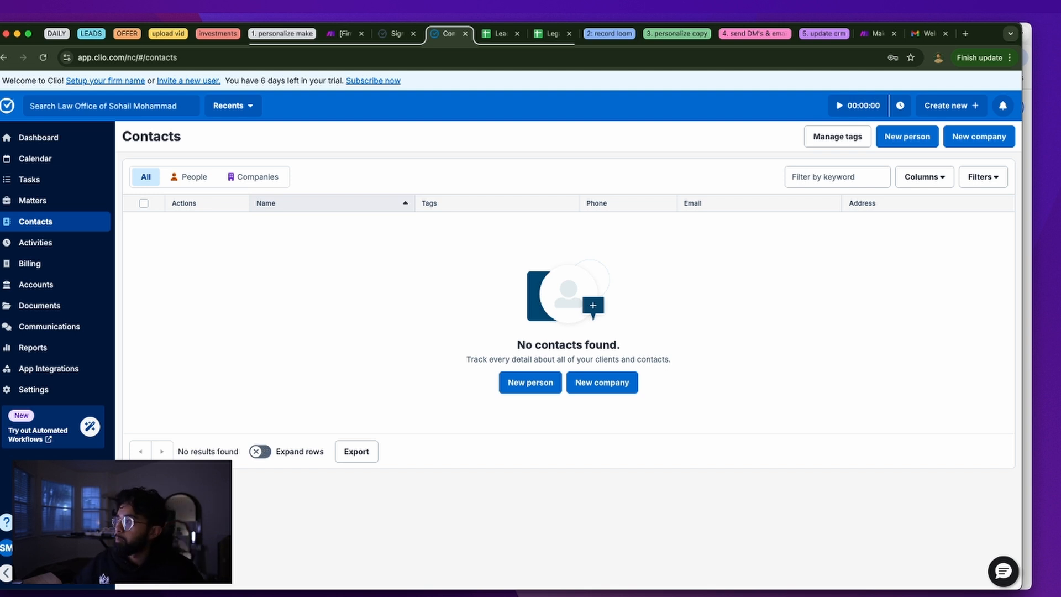
# Browse Clio's Activities, Bank Accounts and Matters pages, then filter Contacts to People
pyautogui.click(51, 250)
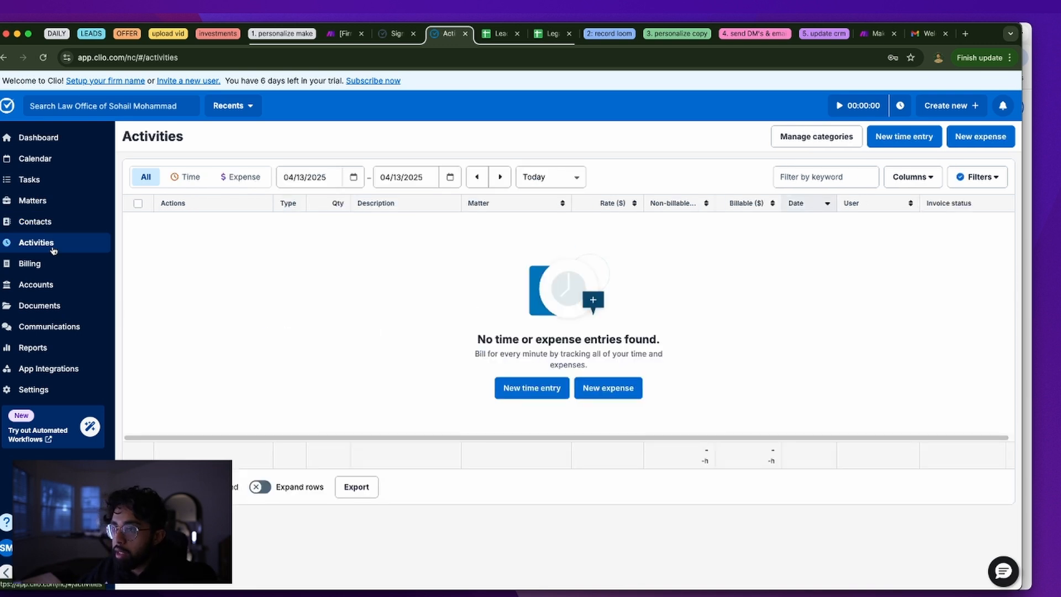
pyautogui.click(52, 285)
pyautogui.click(67, 222)
pyautogui.click(71, 205)
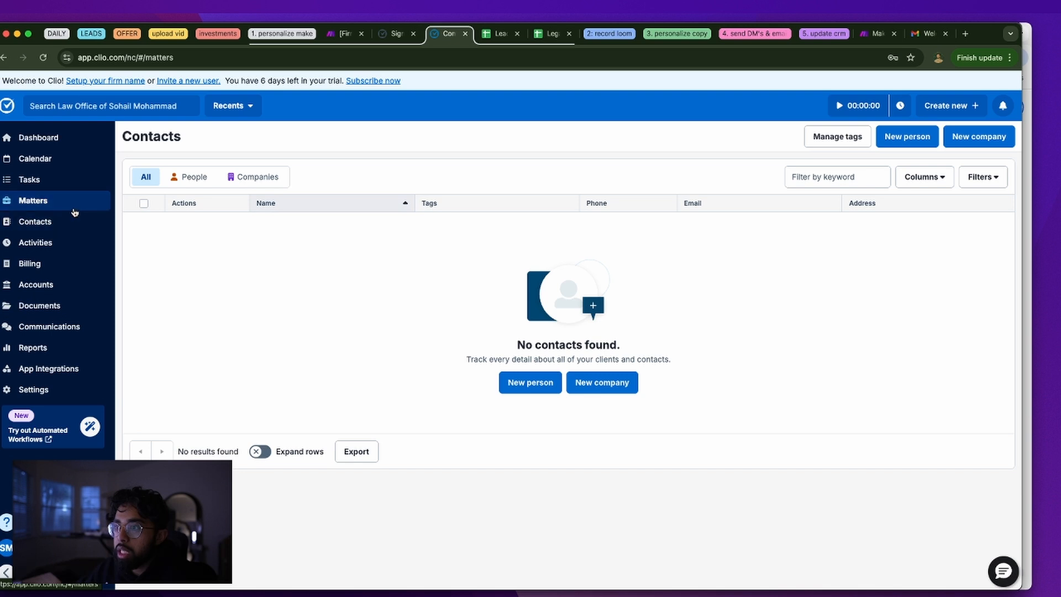
pyautogui.click(71, 217)
pyautogui.click(189, 177)
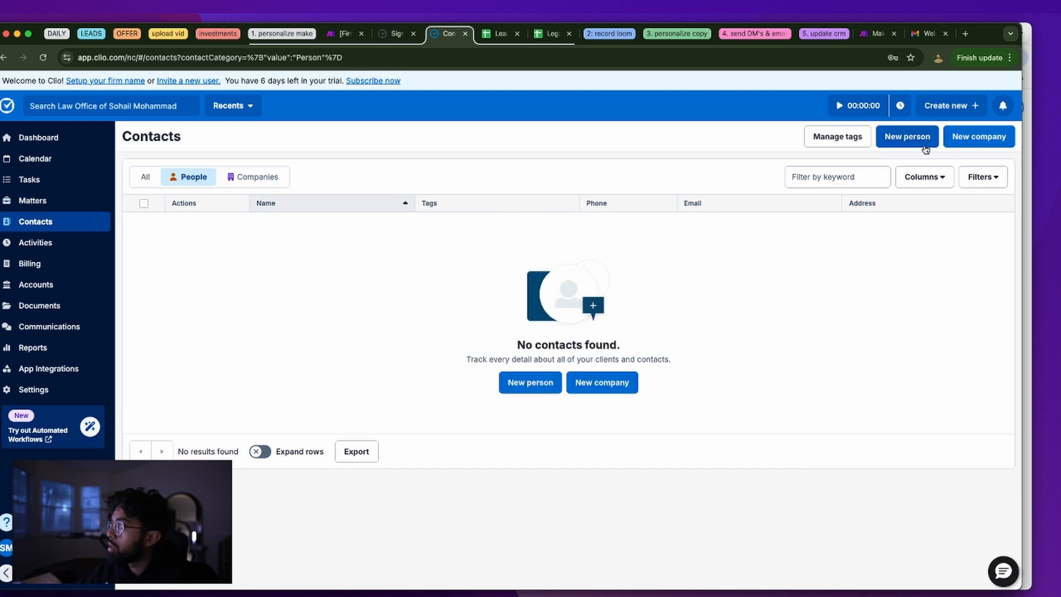
# Start a new person contact and confirm its Custom Fields list has nothing to add
pyautogui.click(907, 137)
pyautogui.scroll(-5, 350, 387)
pyautogui.scroll(-5, 351, 391)
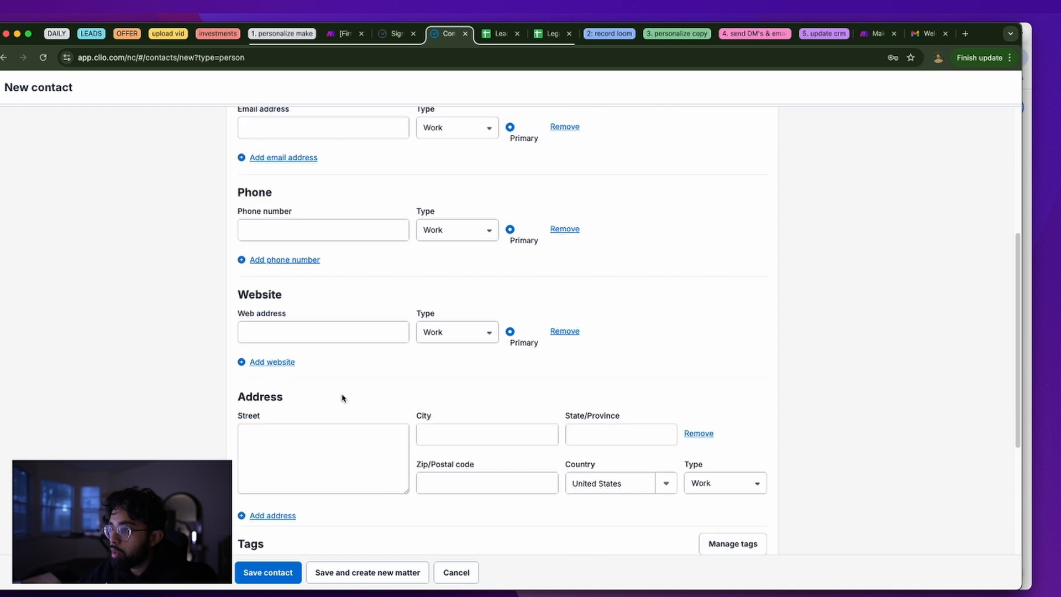
pyautogui.click(275, 435)
pyautogui.click(231, 453)
pyautogui.click(239, 476)
pyautogui.scroll(-2, 235, 466)
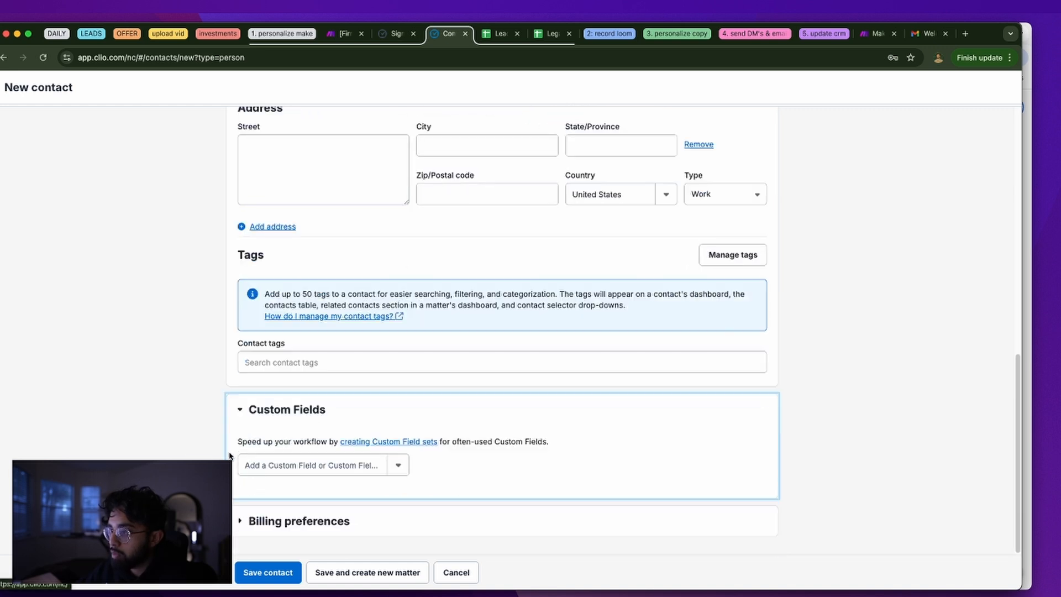
pyautogui.tripleClick(291, 443)
pyautogui.click(474, 469)
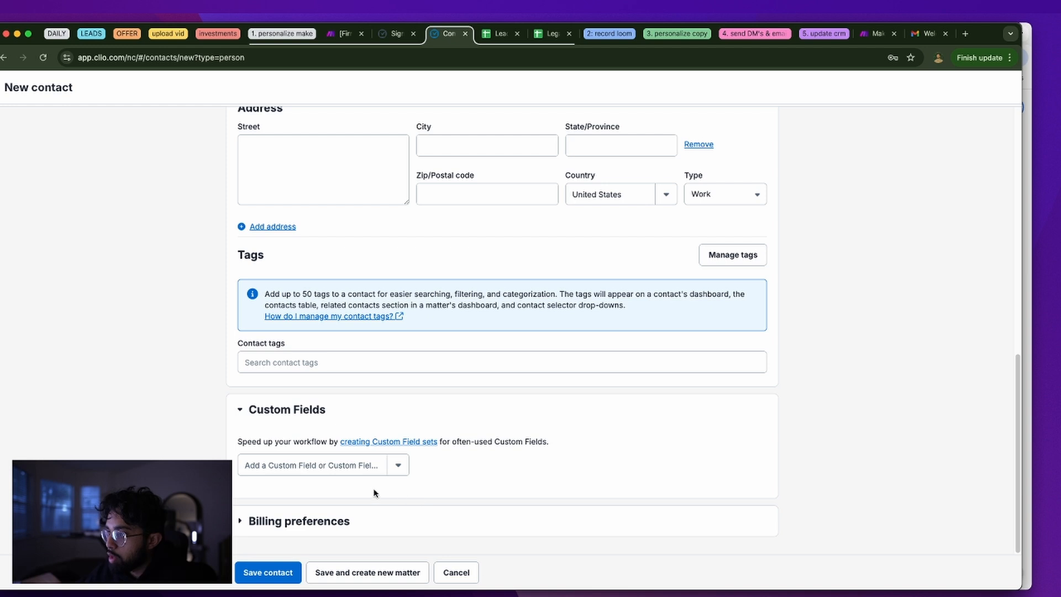
pyautogui.click(362, 468)
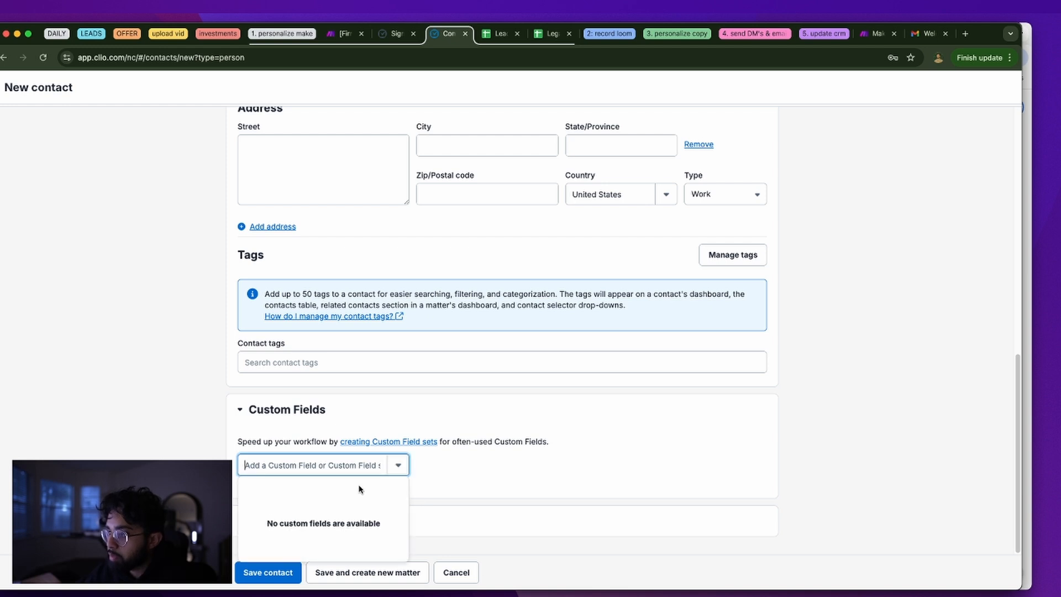
pyautogui.click(436, 391)
# View the Legal Client Intake sheet and select its 'Area of Need' header
pyautogui.click(495, 33)
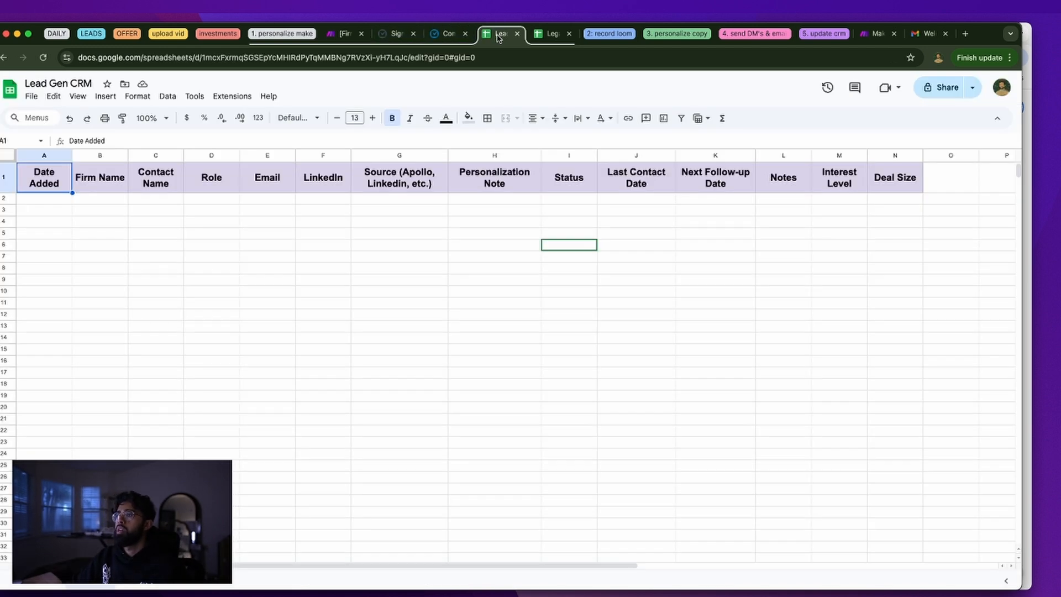
pyautogui.click(549, 33)
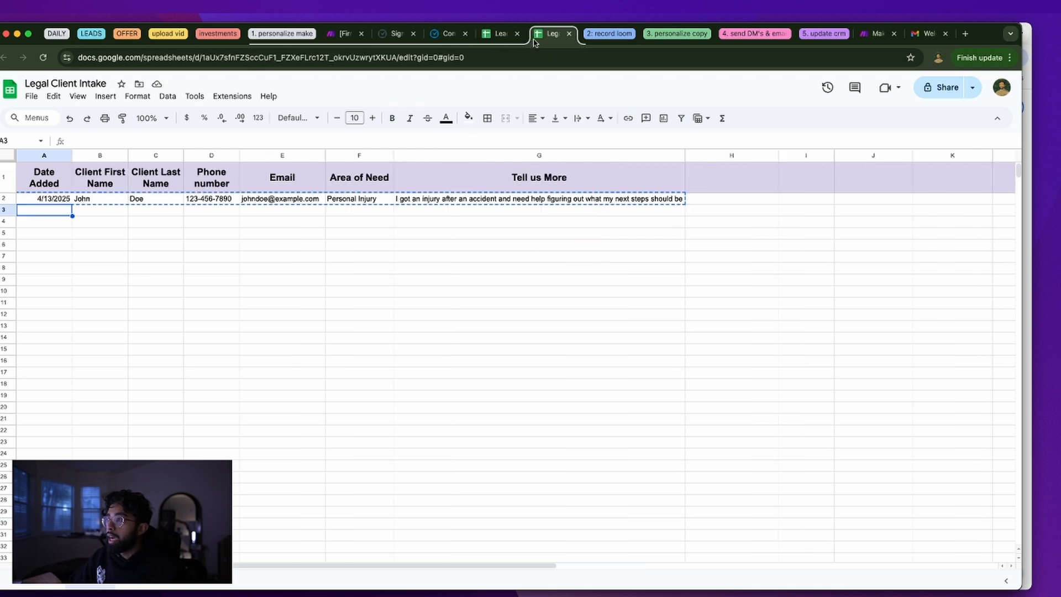
pyautogui.click(380, 185)
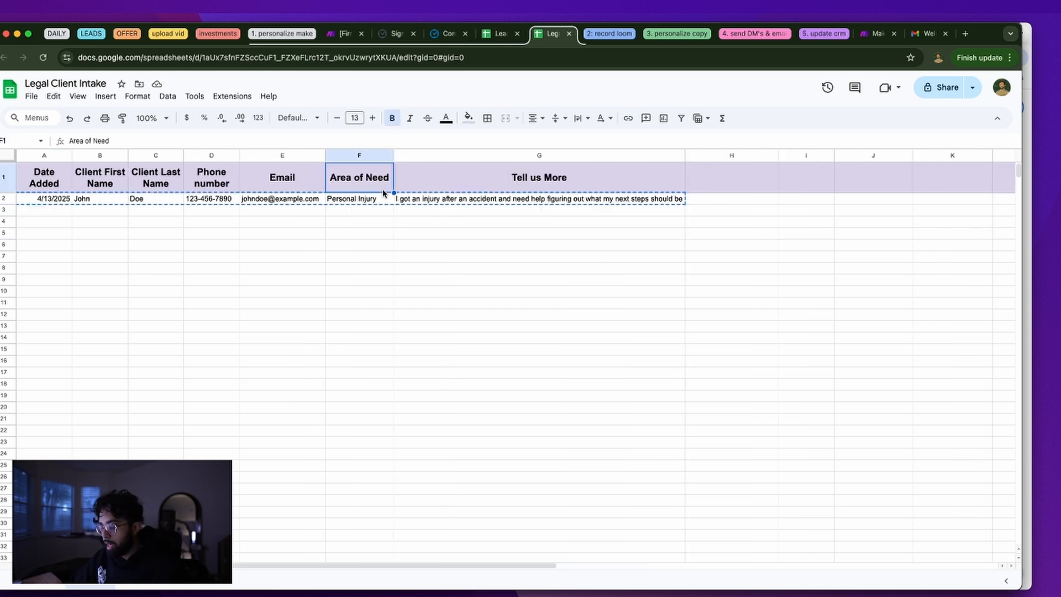
# Try adding a custom field to the Clio contact, then close and reopen the Clio activation tab
pyautogui.click(451, 33)
pyautogui.click(329, 467)
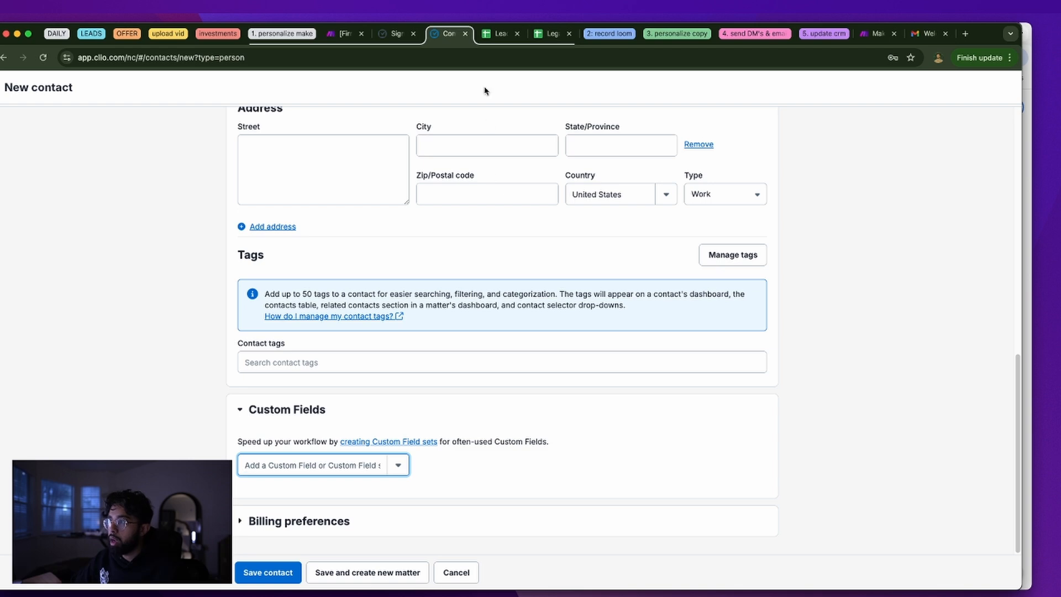
pyautogui.click(549, 34)
pyautogui.click(413, 34)
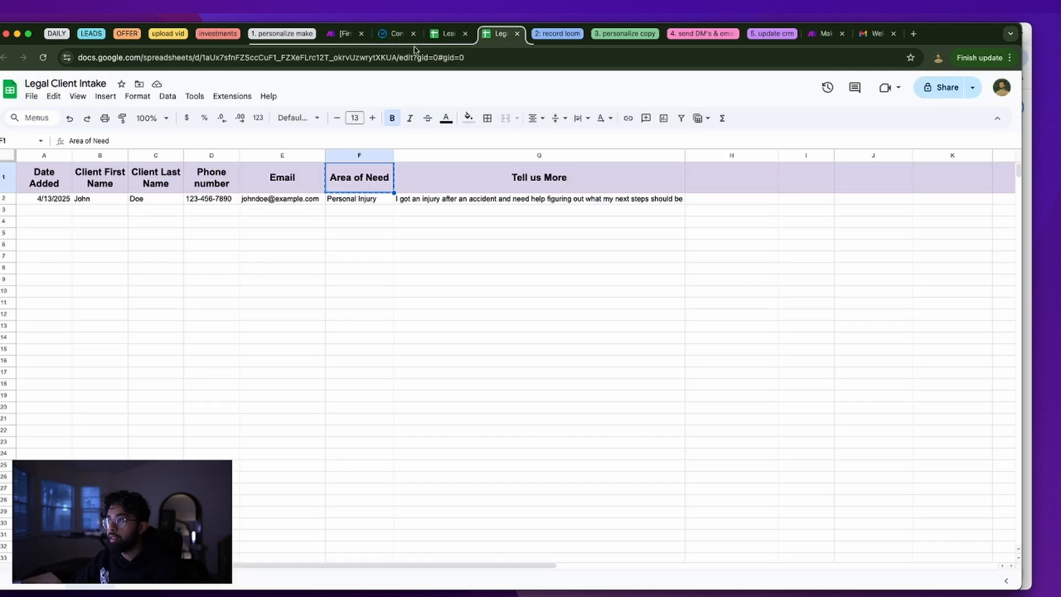
pyautogui.press('super+shift+t')
pyautogui.press('super+shift+t')
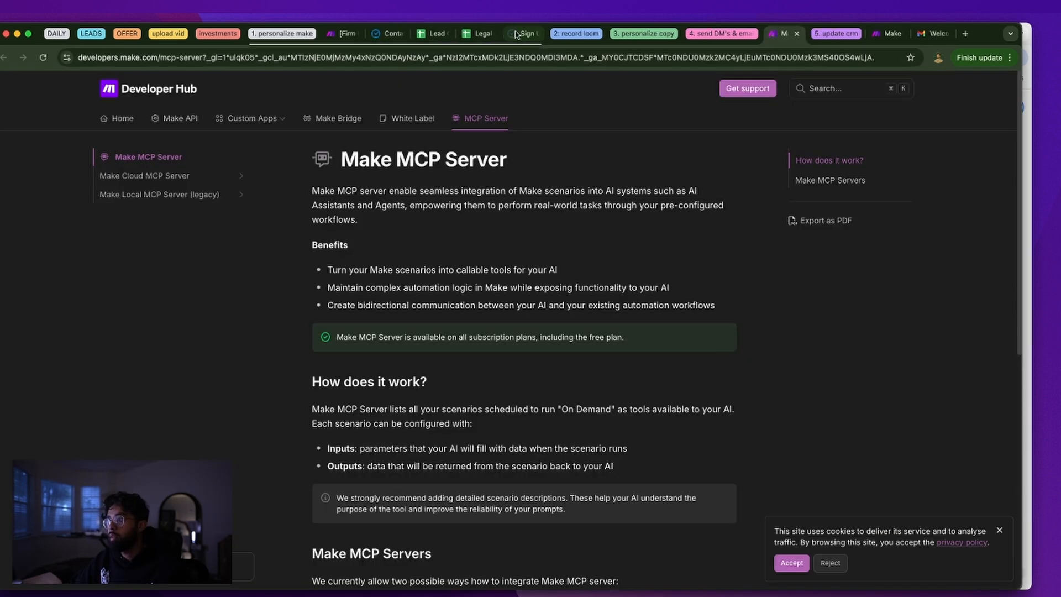
pyautogui.click(519, 34)
pyautogui.click(534, 34)
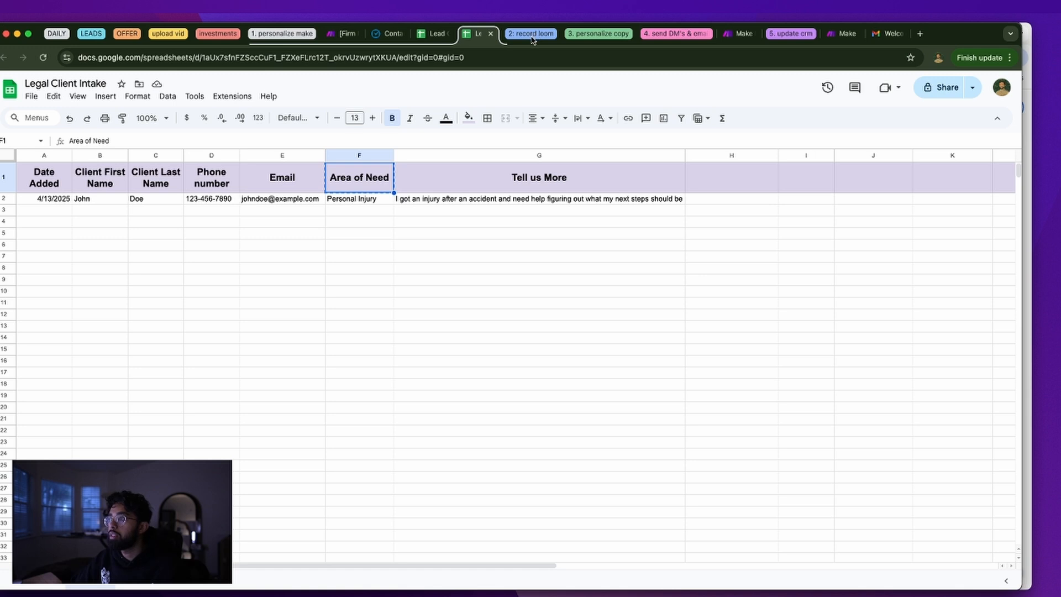
pyautogui.press('super+shift+t')
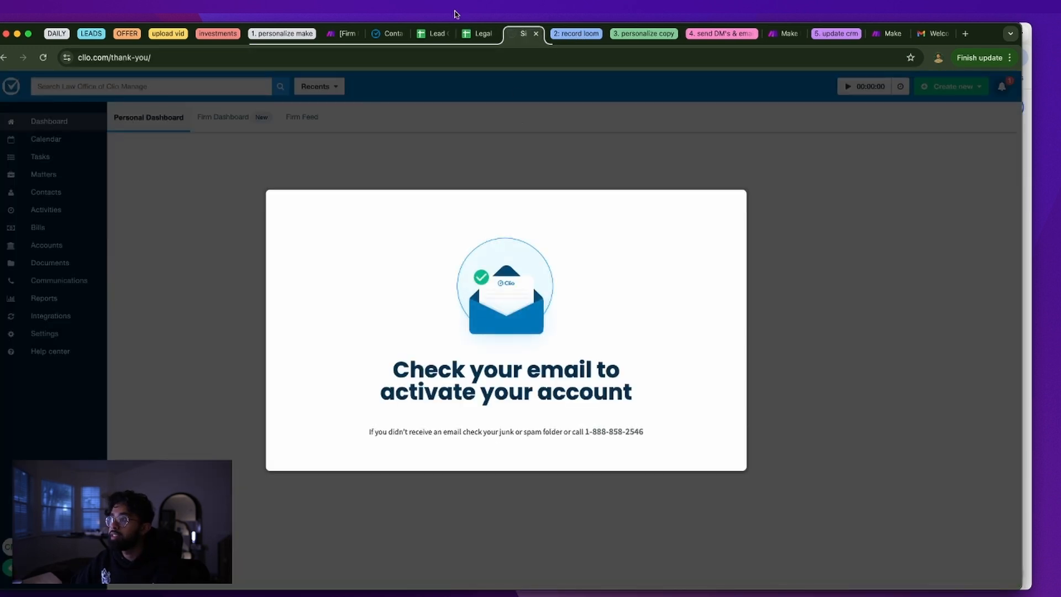
pyautogui.click(389, 34)
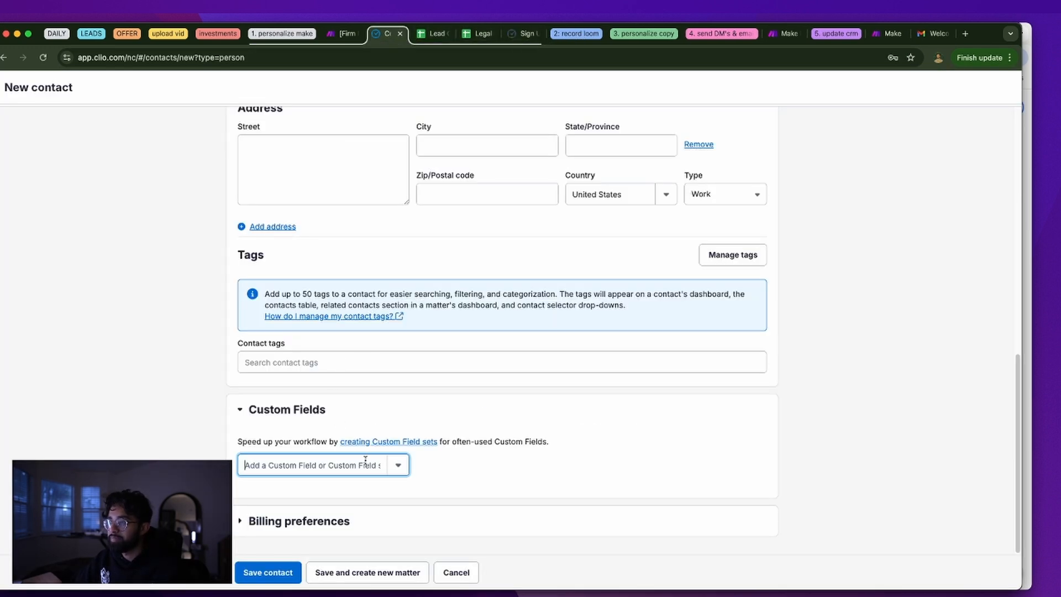
pyautogui.write('Arra')
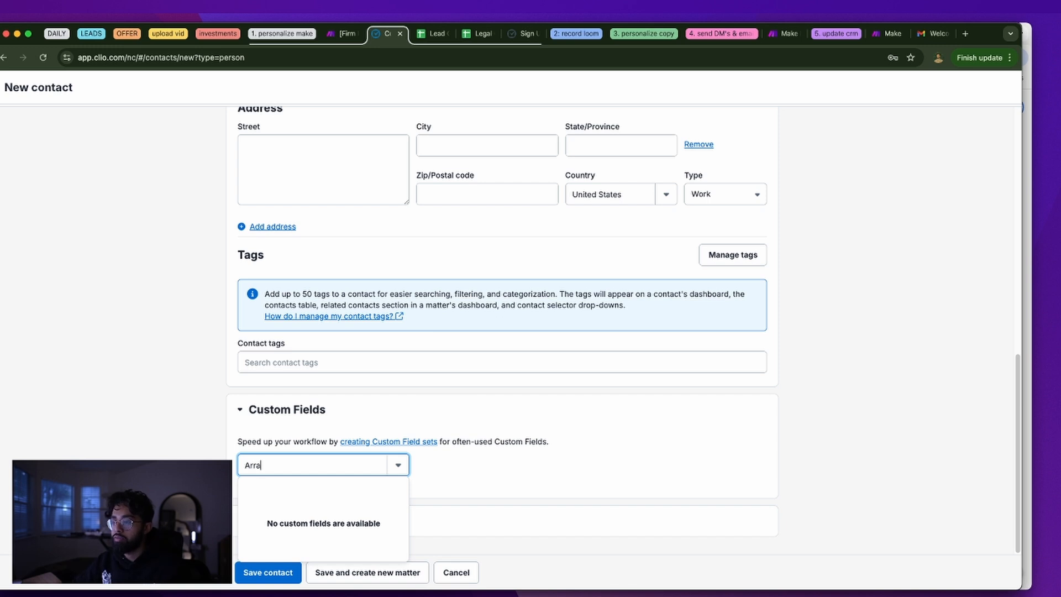
pyautogui.doubleClick(254, 465)
pyautogui.write('A')
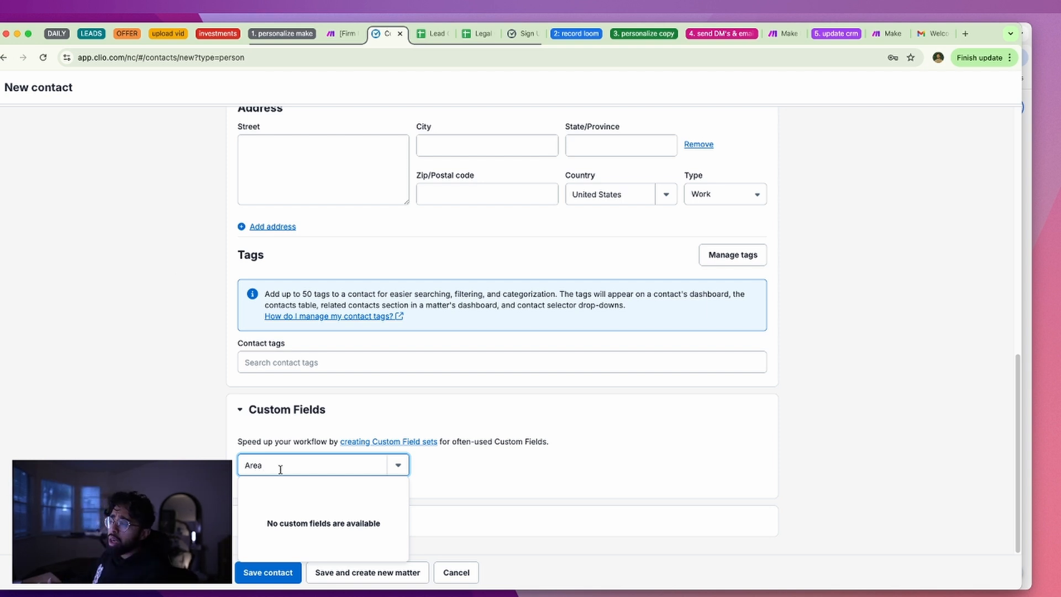
pyautogui.moveTo(274, 464); pyautogui.dragTo(245, 466)
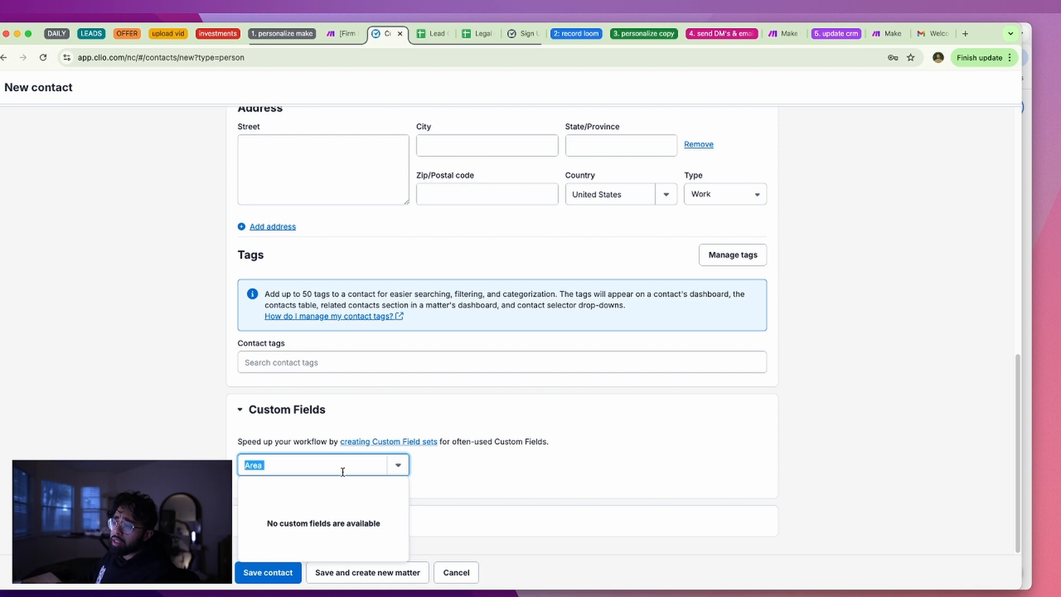
pyautogui.click(308, 463)
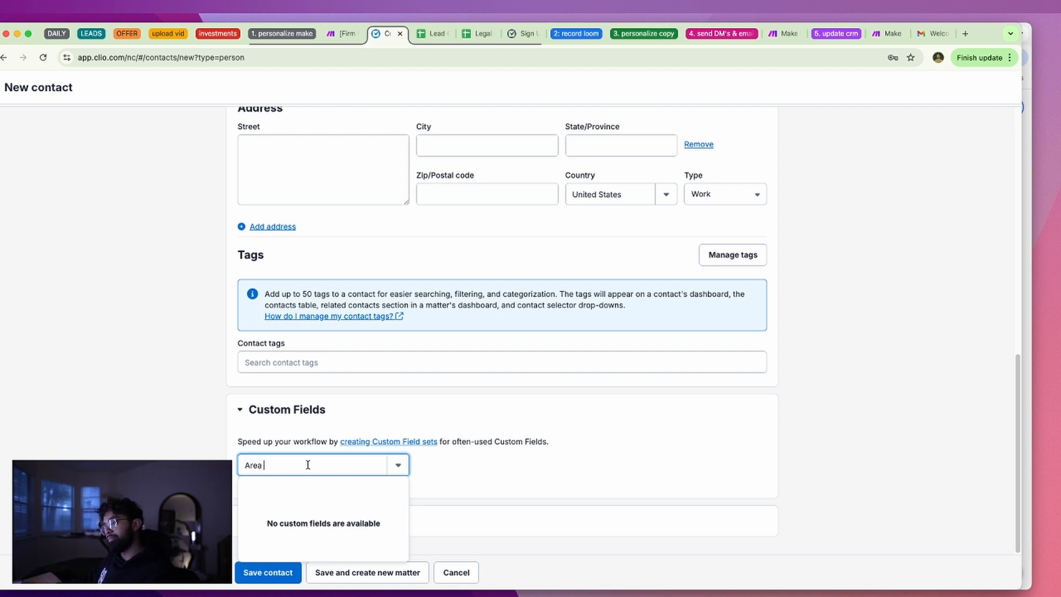
pyautogui.write('c')
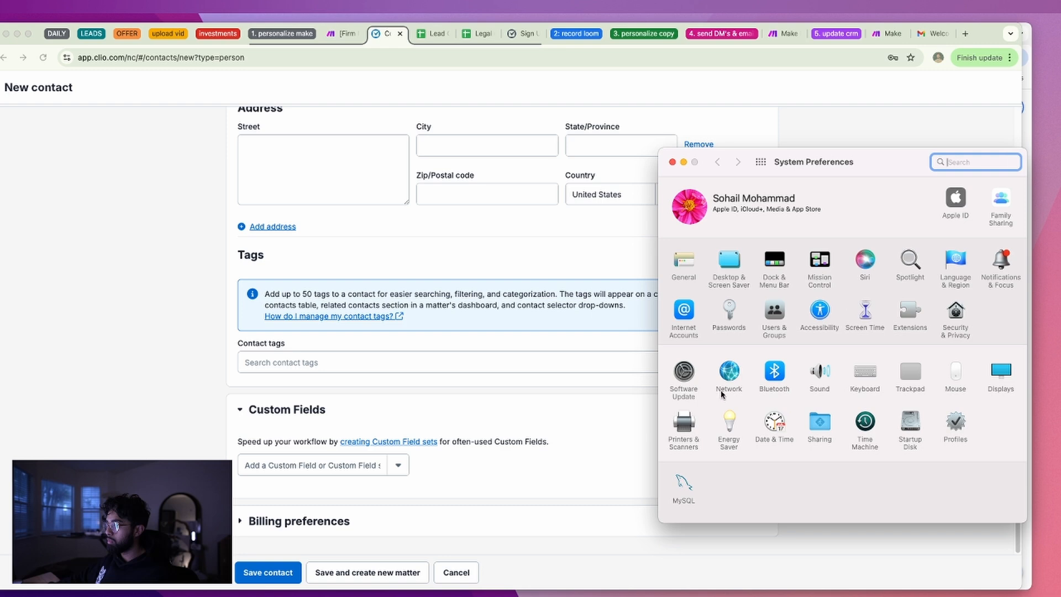
# Search 'acc' and open the Accessibility Keyboard settings
pyautogui.write('acc')
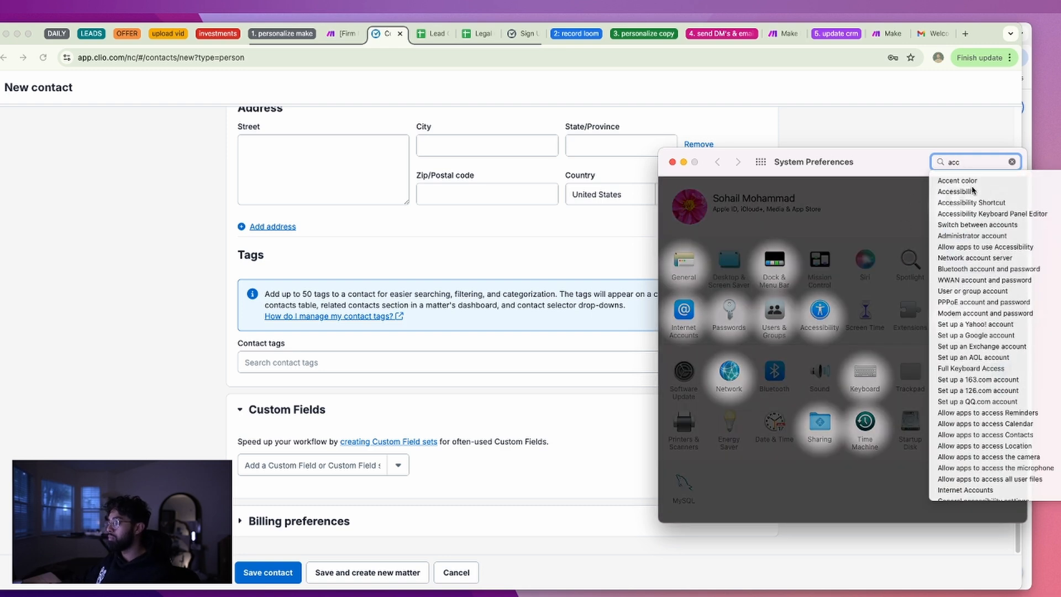
pyautogui.click(972, 190)
pyautogui.scroll(-3, 731, 283)
pyautogui.scroll(4, 734, 284)
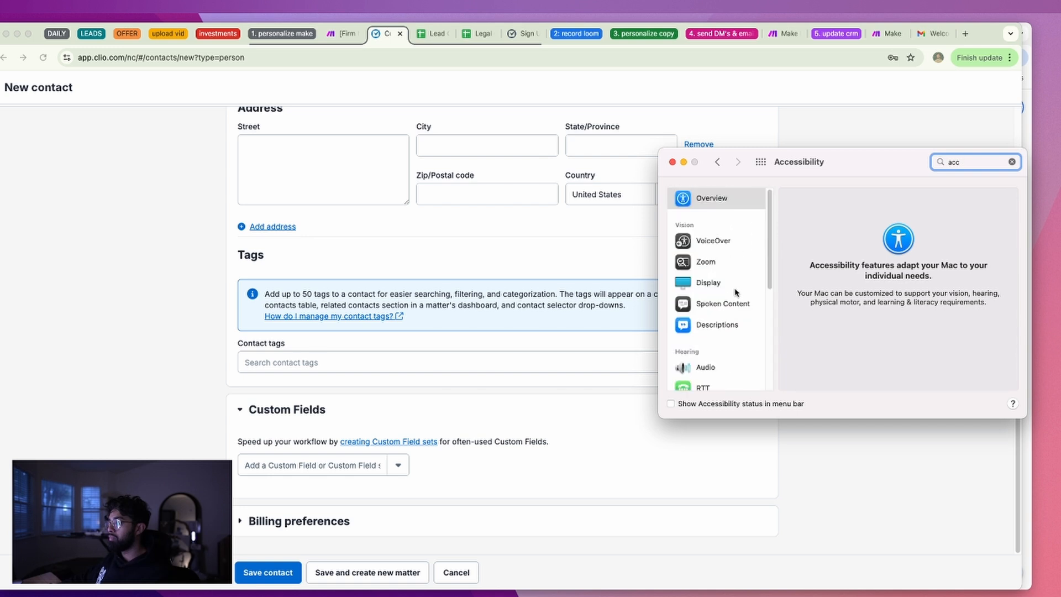
pyautogui.scroll(-5, 735, 283)
pyautogui.click(729, 283)
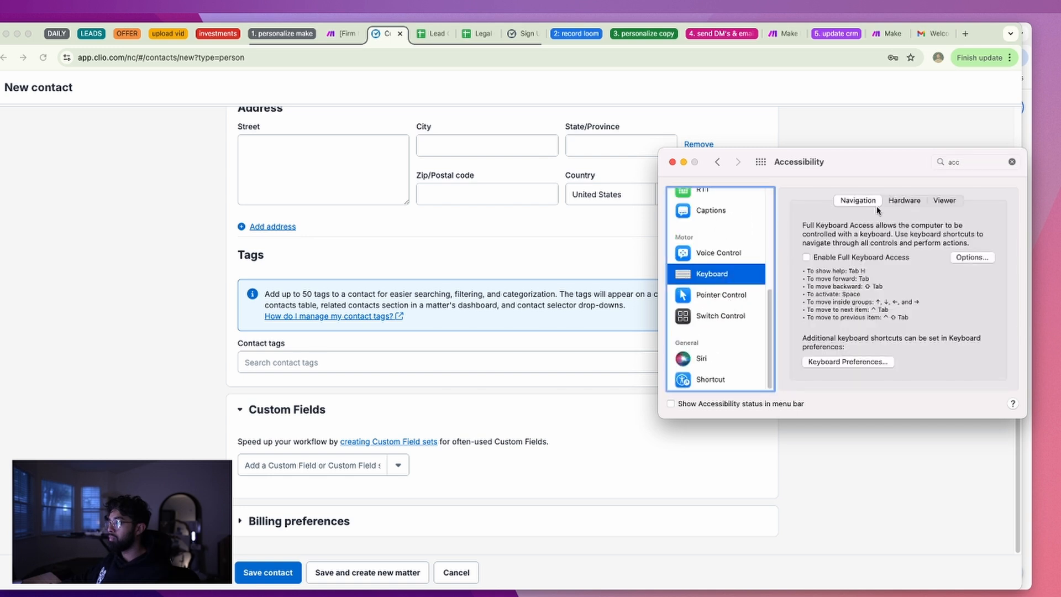
# Toggle Full Keyboard Access on and back off, then close System Preferences
pyautogui.click(860, 260)
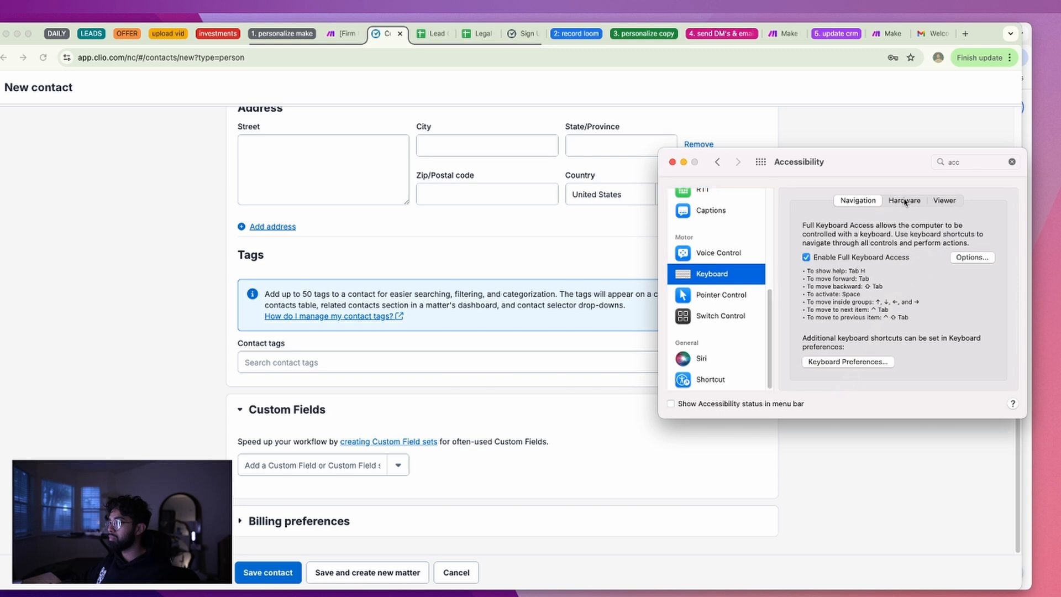
pyautogui.click(905, 202)
pyautogui.click(872, 203)
pyautogui.click(843, 257)
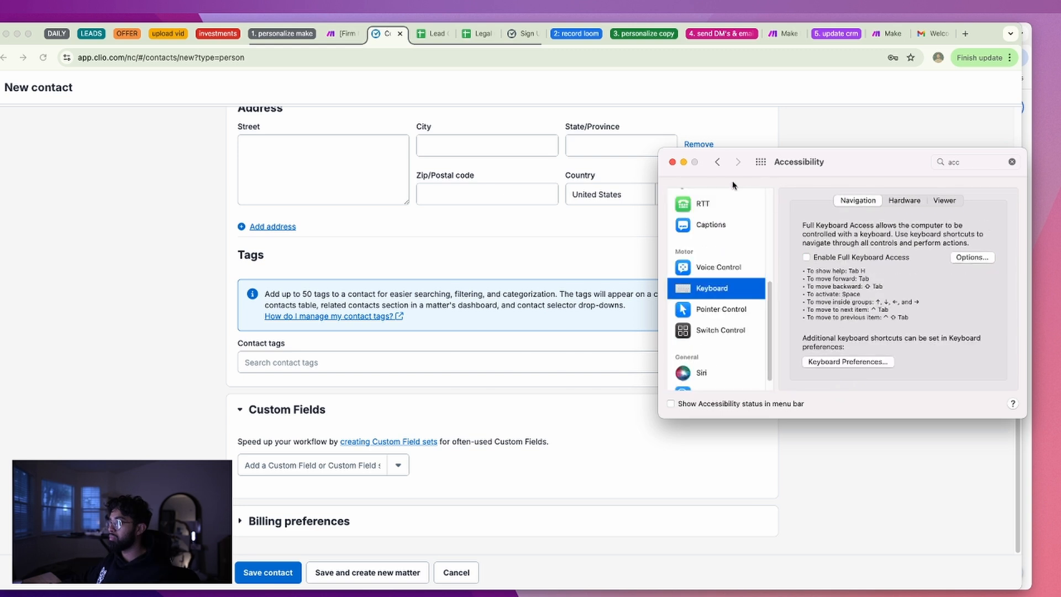
pyautogui.click(672, 162)
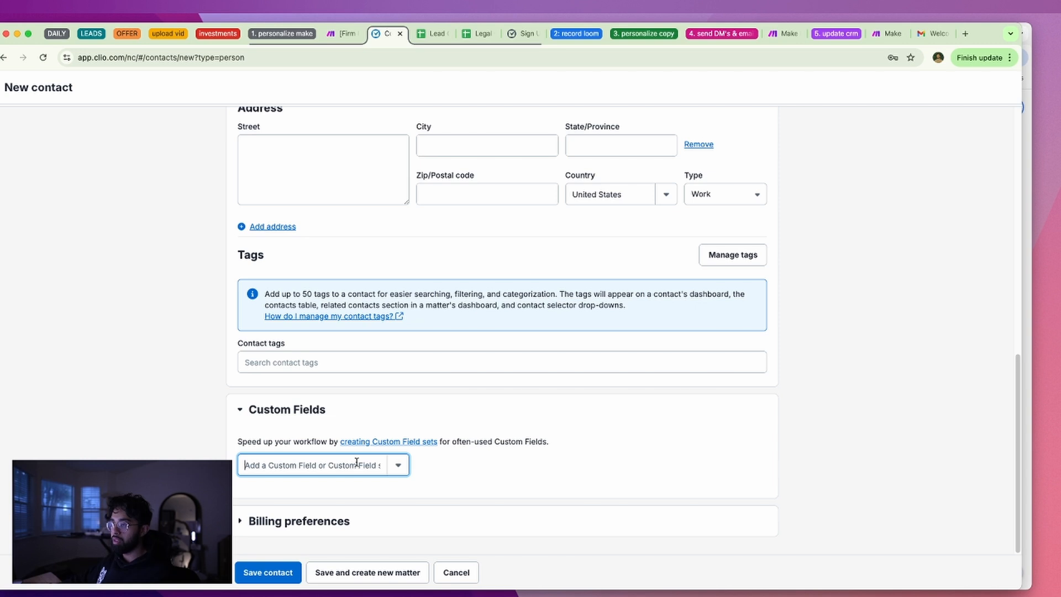
# Search the contact's custom fields for 'a' and 'acc', find none, and open Custom Field Sets settings
pyautogui.write('ac')
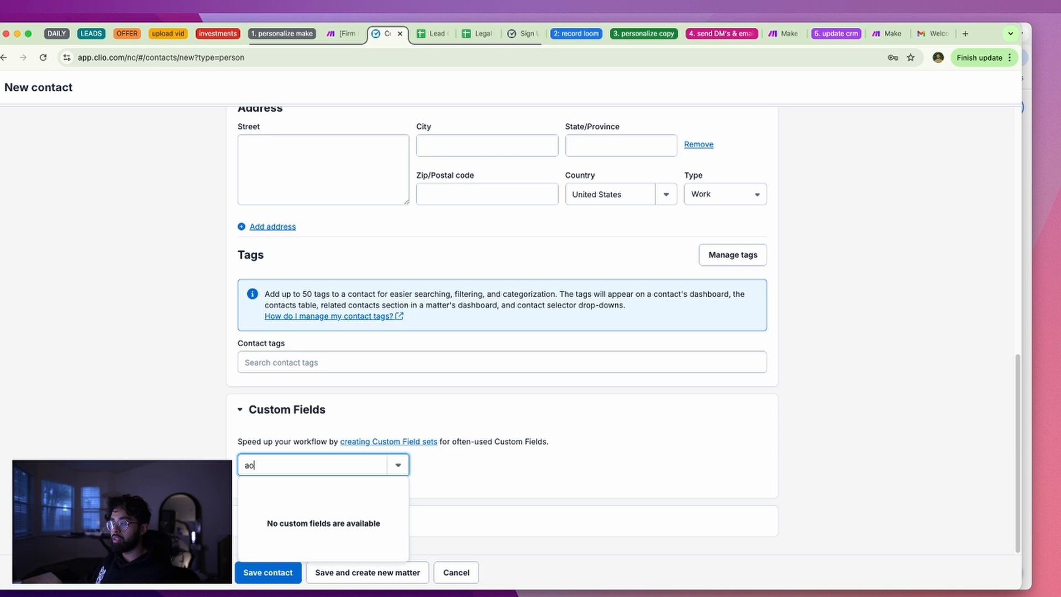
pyautogui.press('BackSpace')
pyautogui.press('BackSpace')
pyautogui.press('BackSpace')
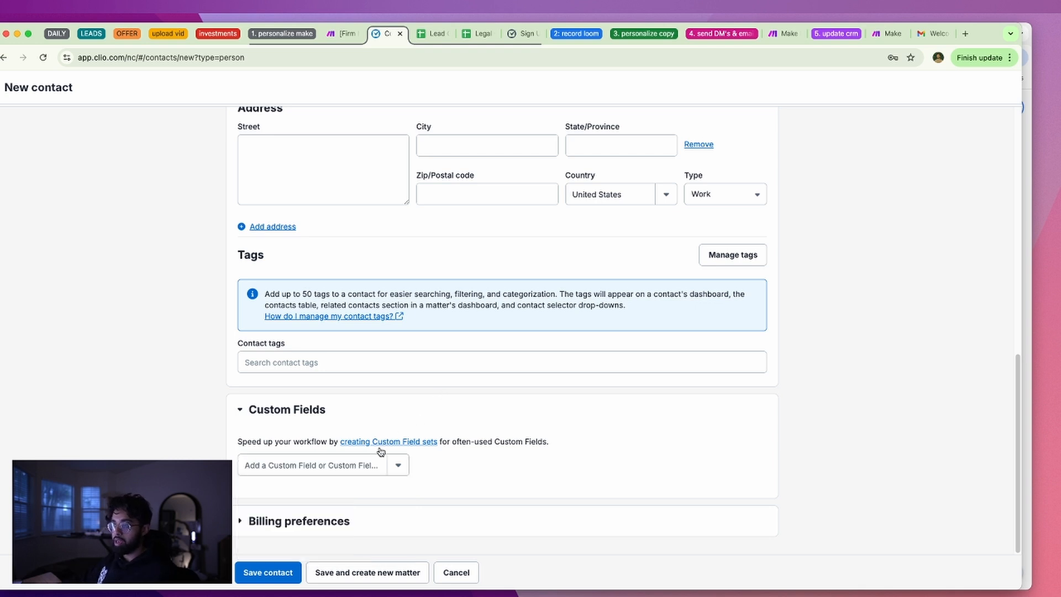
pyautogui.write('a')
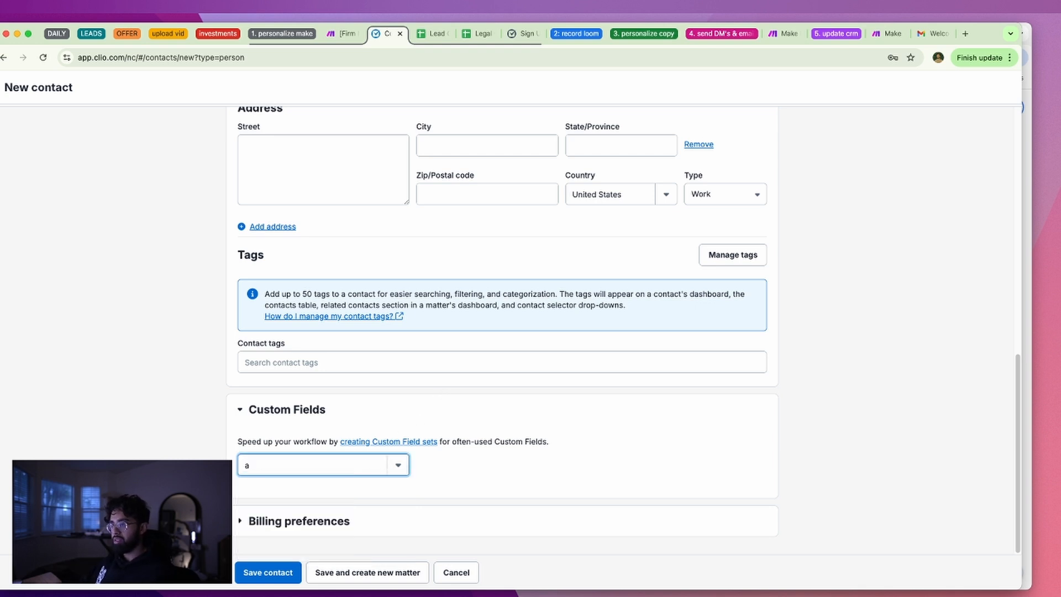
pyautogui.write('cc')
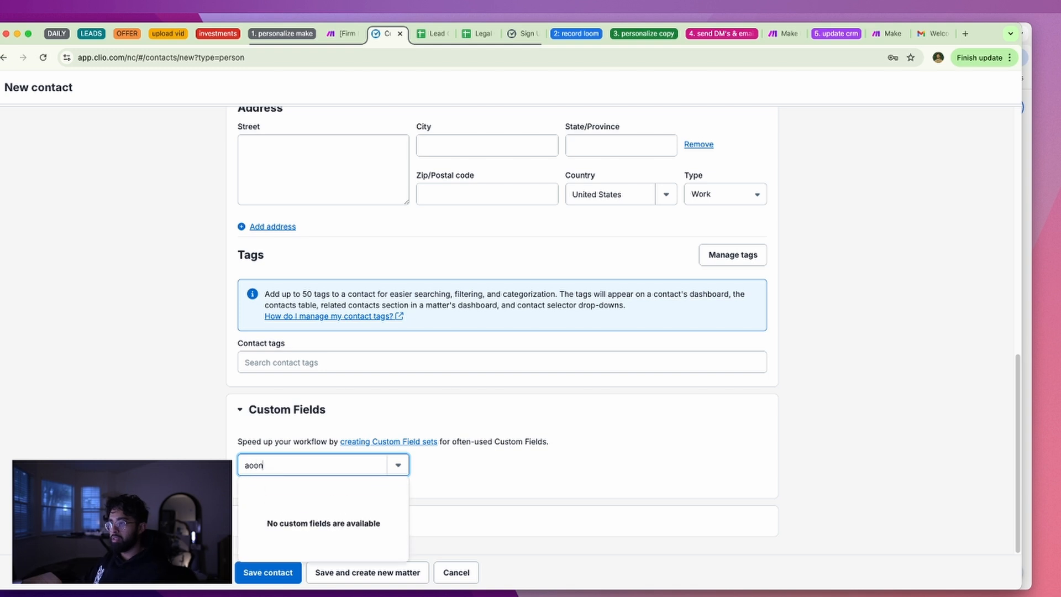
pyautogui.click(408, 447)
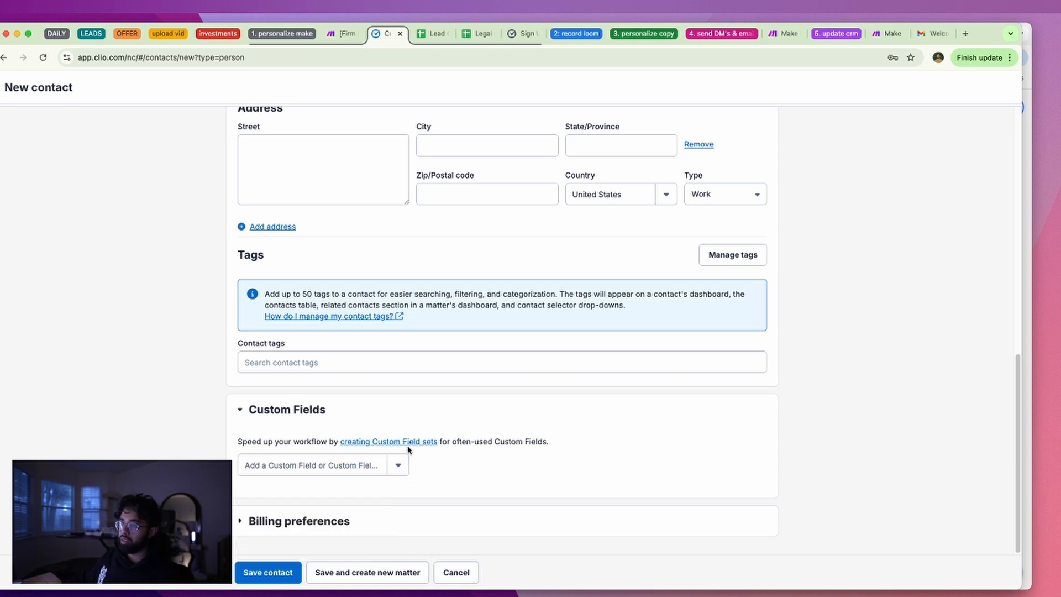
pyautogui.click(408, 442)
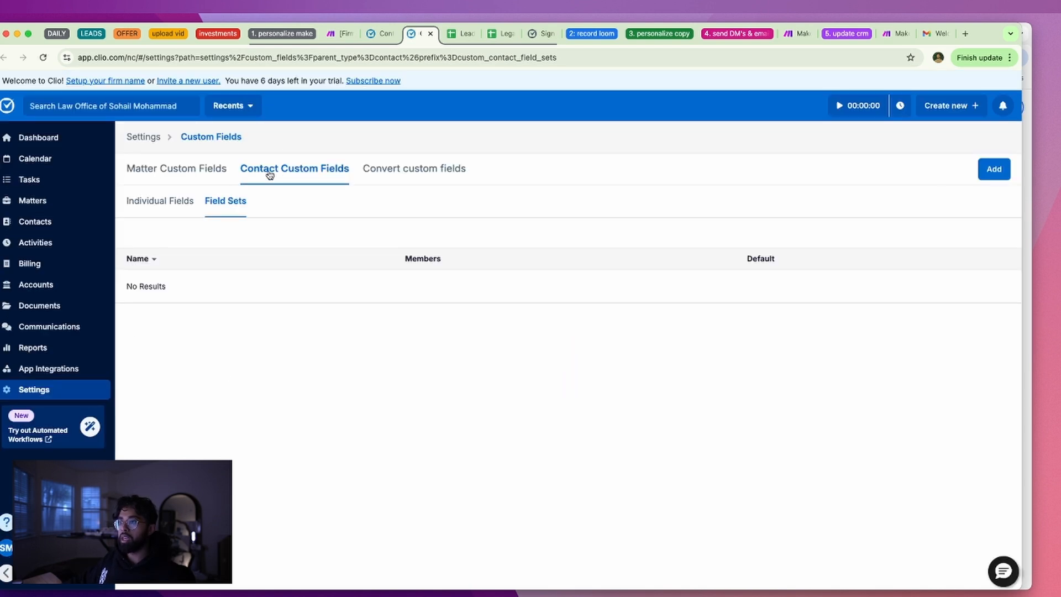
# Start a new custom field set, try an emoji and text as its name, then cancel it
pyautogui.click(984, 175)
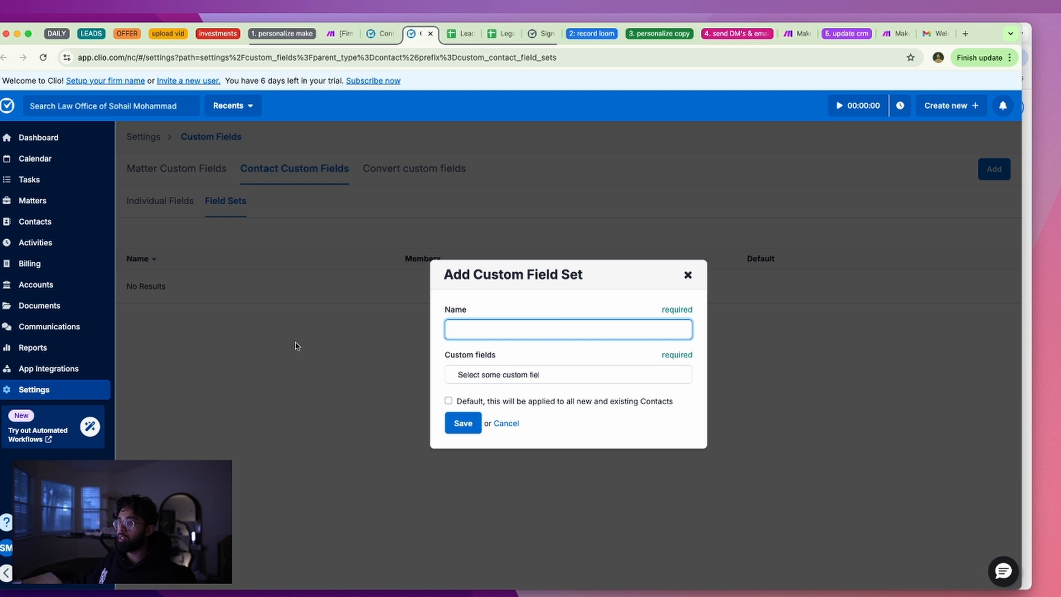
pyautogui.rightClick(504, 335)
pyautogui.click(488, 335)
pyautogui.rightClick(518, 332)
pyautogui.click(538, 362)
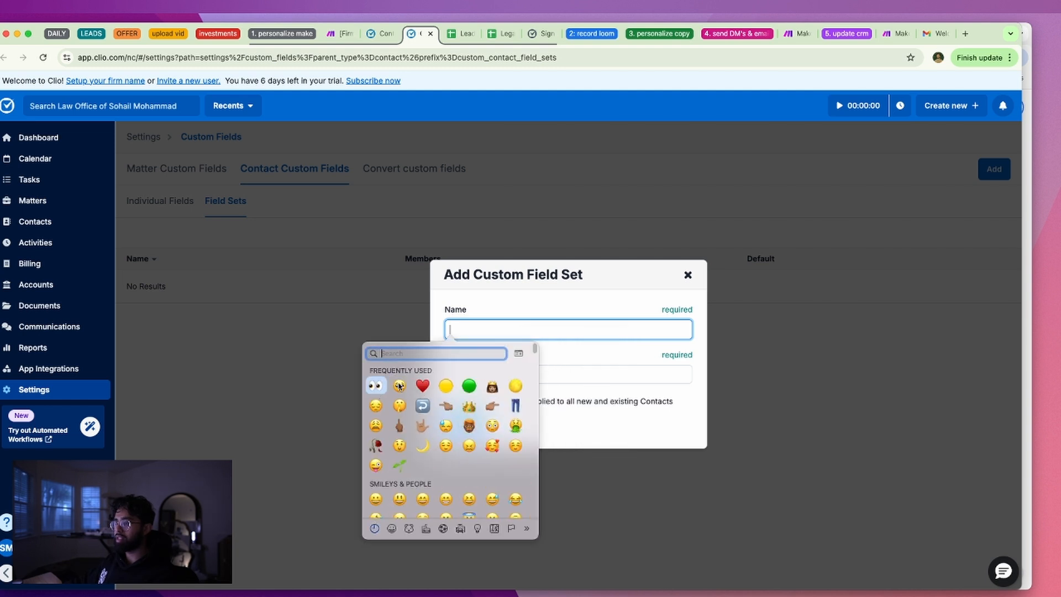
pyautogui.click(377, 388)
pyautogui.write('area')
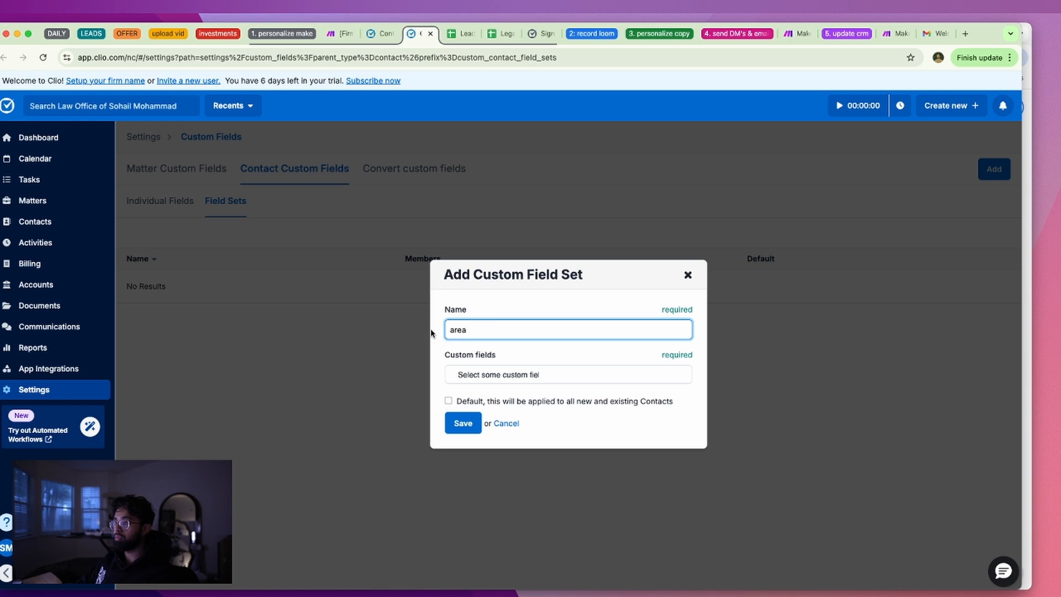
pyautogui.press('Escape')
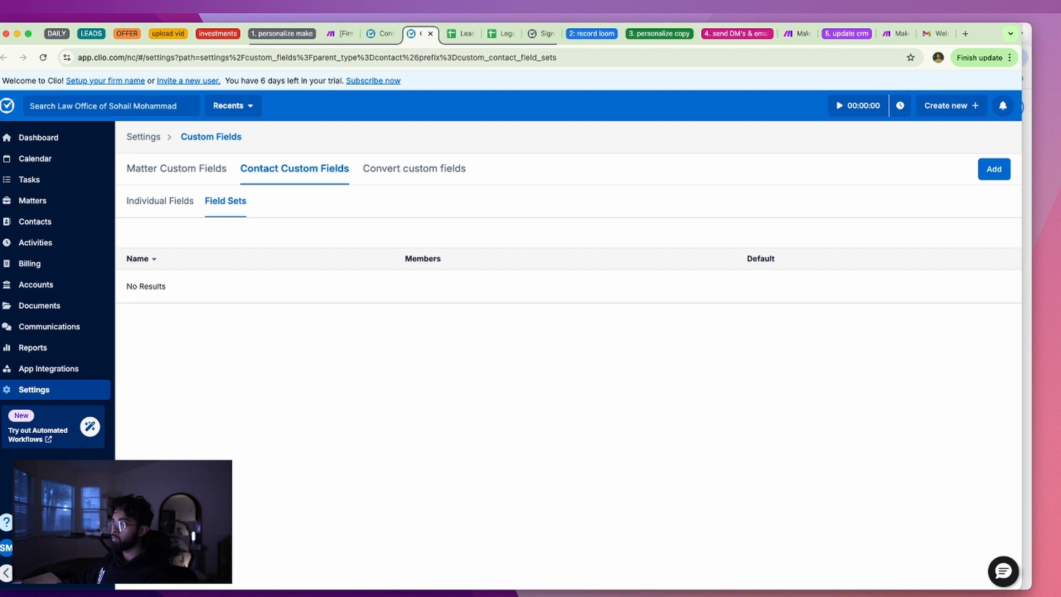
# Start another field set named 'area of need' and find its custom fields picker empty
pyautogui.click(994, 169)
pyautogui.write('safsfasf')
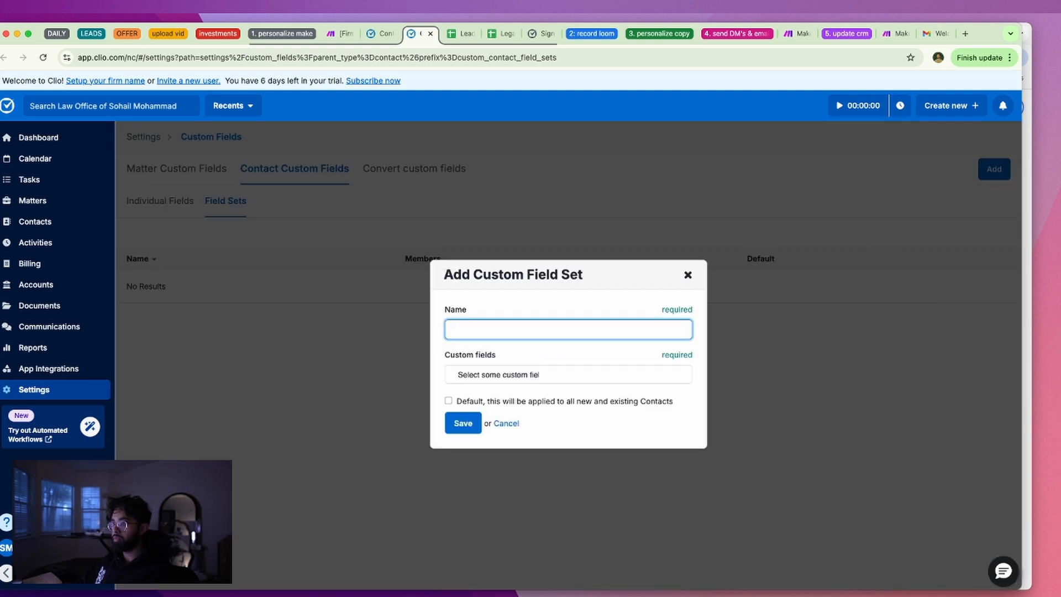
pyautogui.write('area of need')
pyautogui.click(541, 370)
pyautogui.click(656, 328)
pyautogui.tripleClick(509, 329)
pyautogui.hotkey('ctrl', 'c')
pyautogui.click(534, 368)
pyautogui.hotkey('ctrl', 'v')
pyautogui.hotkey('shift', 'Tab')
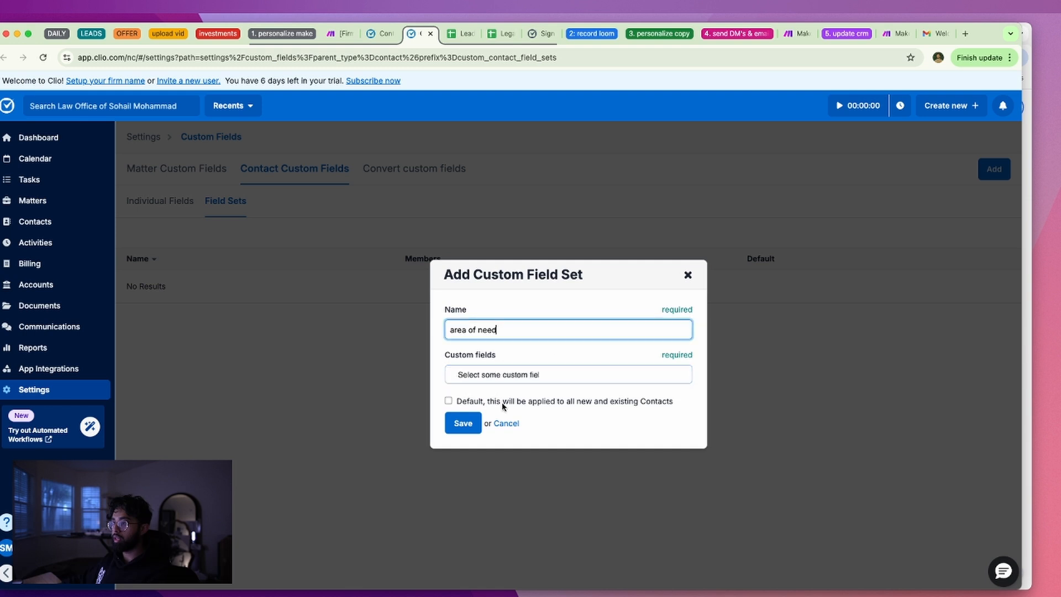
pyautogui.click(505, 377)
pyautogui.click(666, 354)
pyautogui.click(563, 379)
pyautogui.click(504, 393)
# Mark the set Default, save it, read the missing-custom-field error, and close the dialog
pyautogui.click(474, 404)
pyautogui.click(587, 401)
pyautogui.click(449, 401)
pyautogui.click(469, 424)
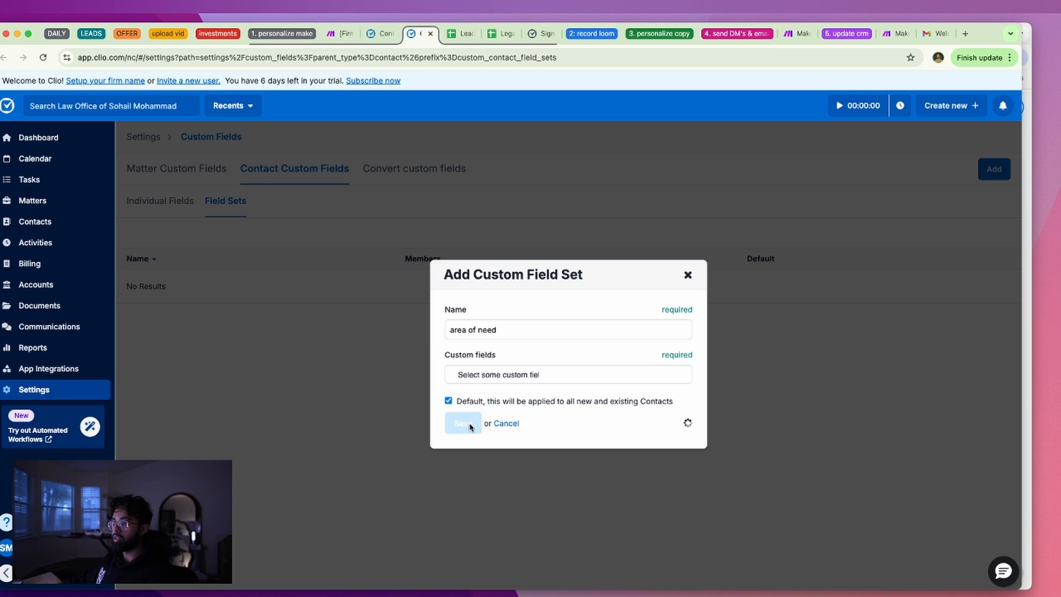
pyautogui.moveTo(263, 139); pyautogui.dragTo(427, 141)
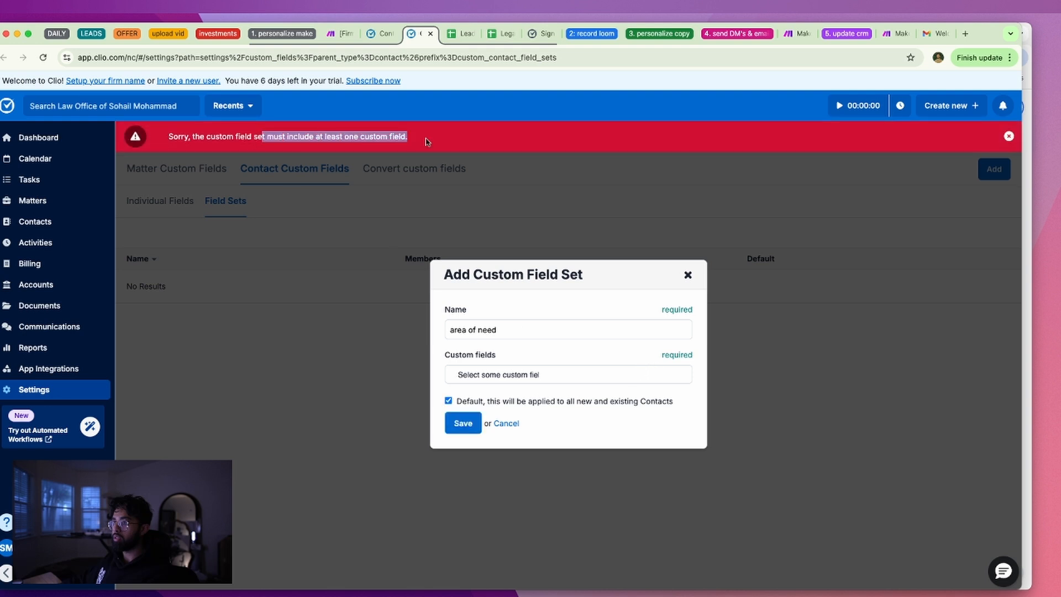
pyautogui.click(497, 373)
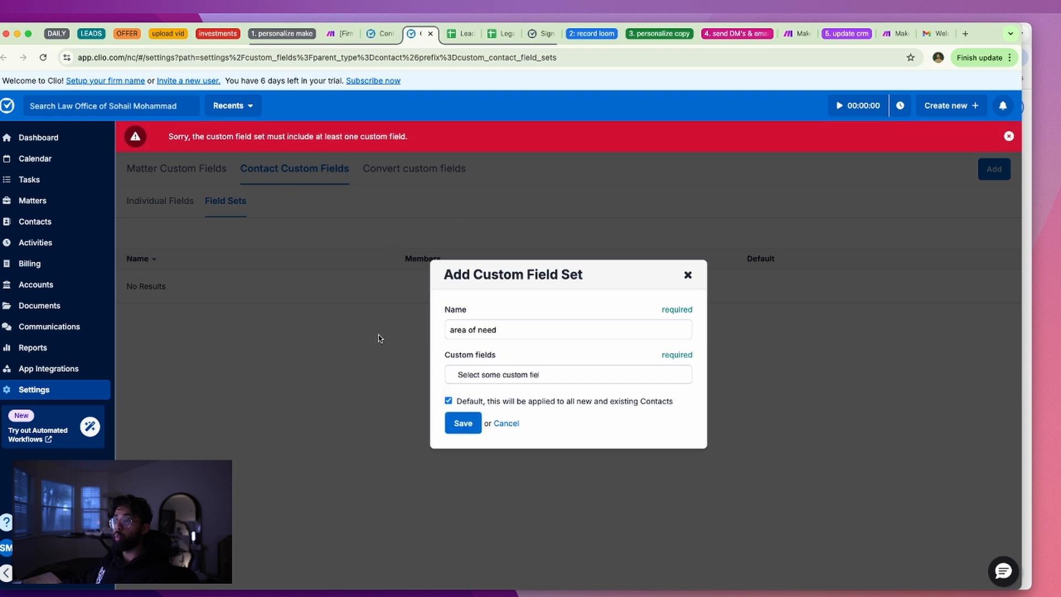
pyautogui.click(688, 275)
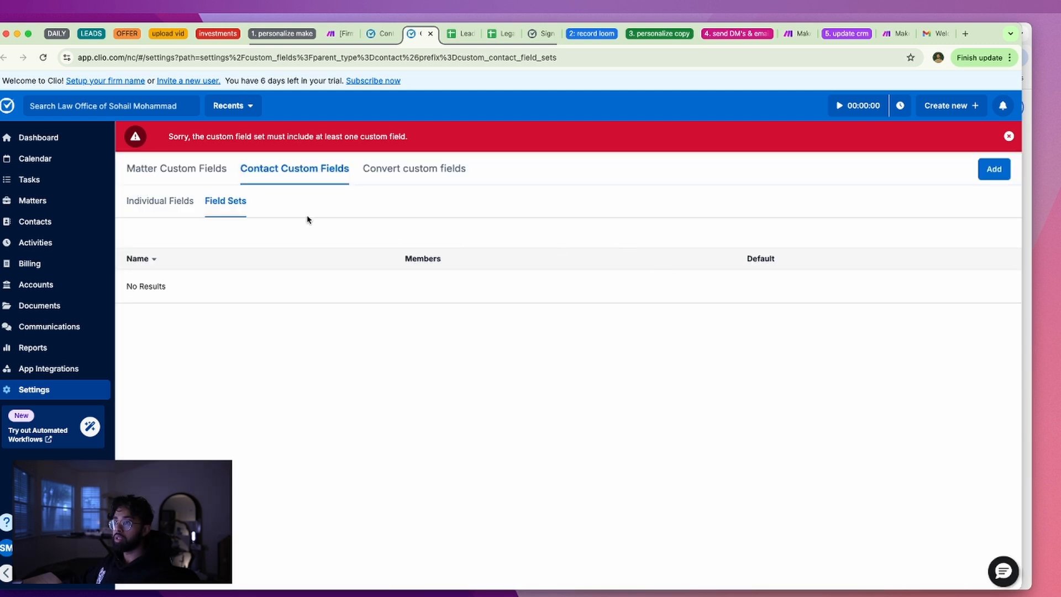
# Add a required 'area of need' contact custom field of type Text One-Line
pyautogui.click(175, 208)
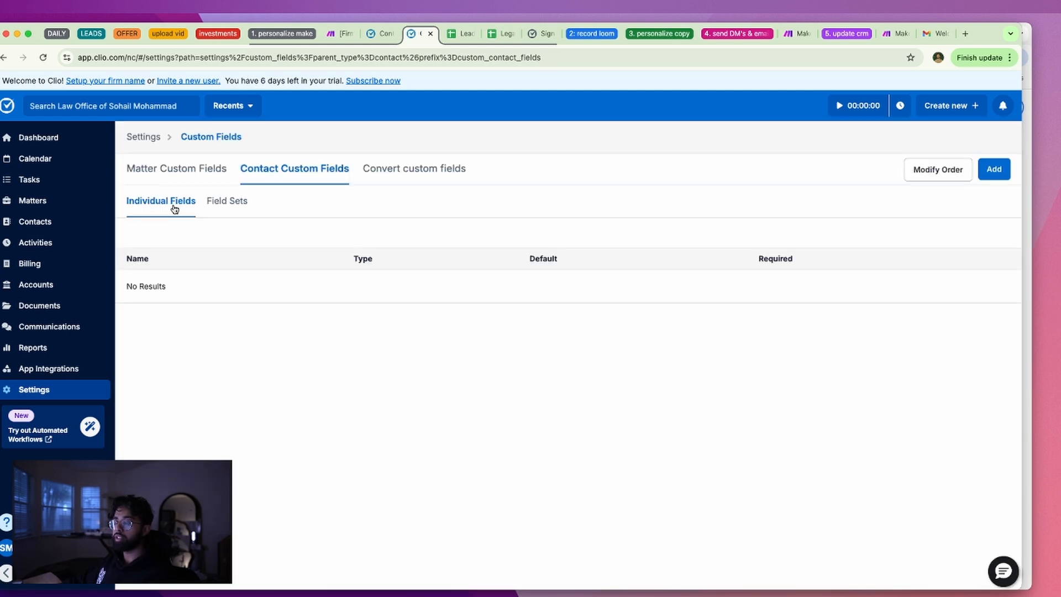
pyautogui.click(982, 171)
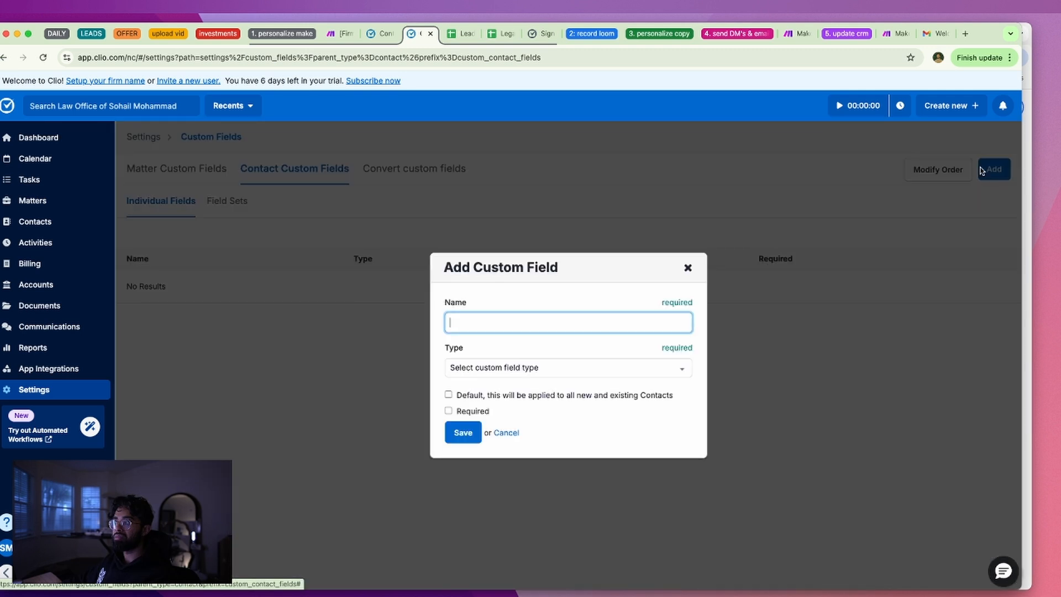
pyautogui.click(523, 368)
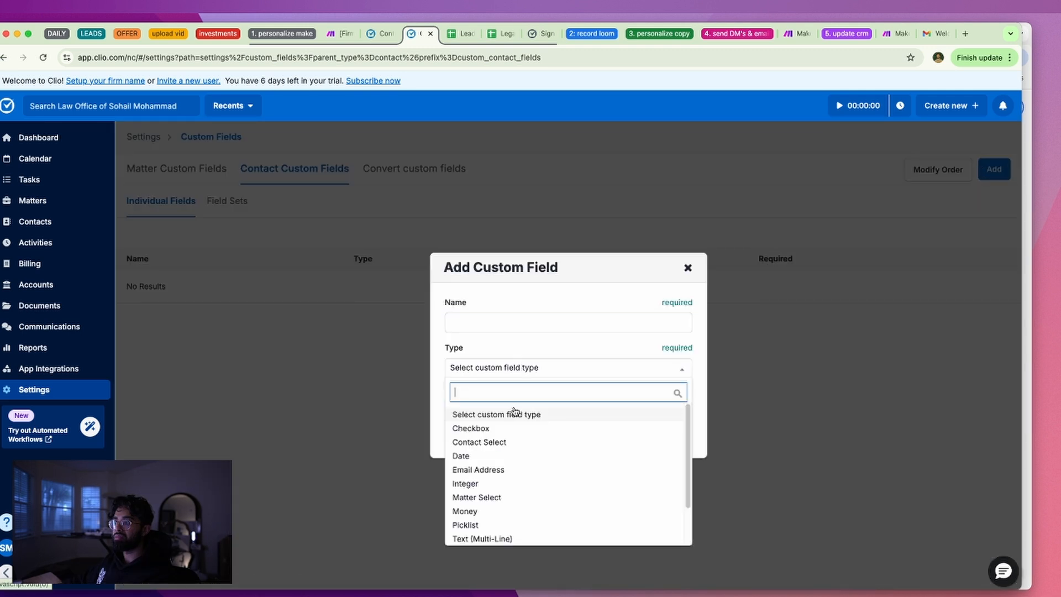
pyautogui.click(489, 330)
pyautogui.write('area of need')
pyautogui.click(505, 368)
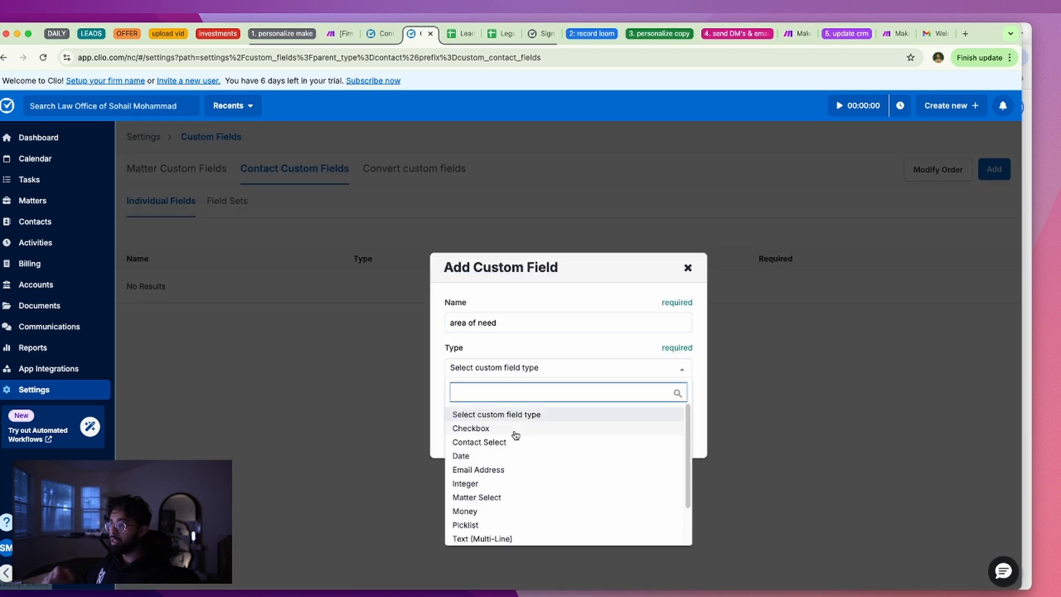
pyautogui.scroll(-3, 519, 454)
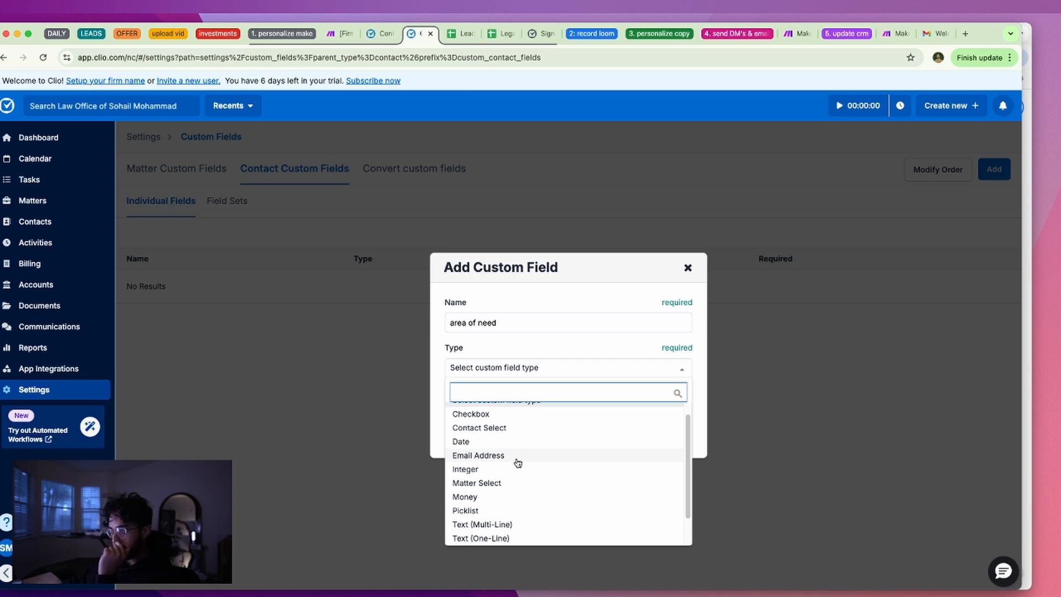
pyautogui.click(512, 492)
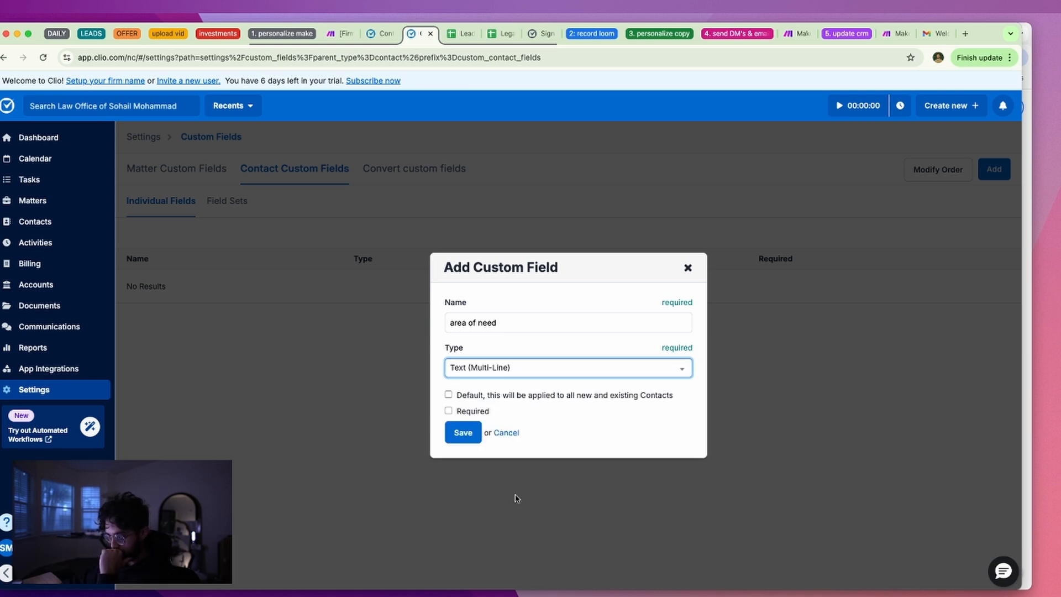
pyautogui.click(490, 368)
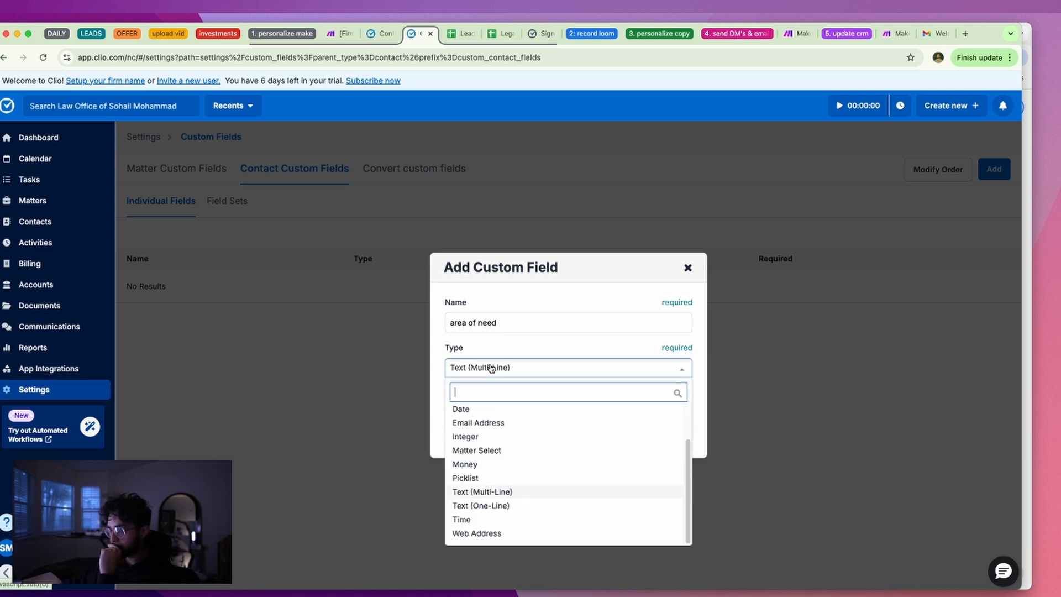
pyautogui.click(504, 511)
pyautogui.click(501, 371)
pyautogui.scroll(3, 509, 442)
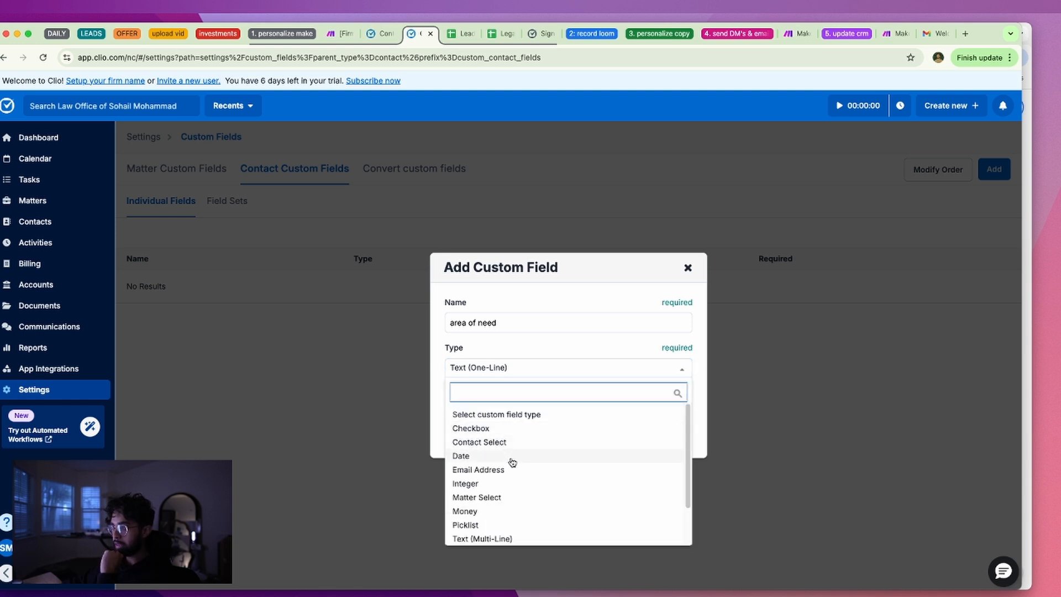
pyautogui.scroll(-1, 535, 499)
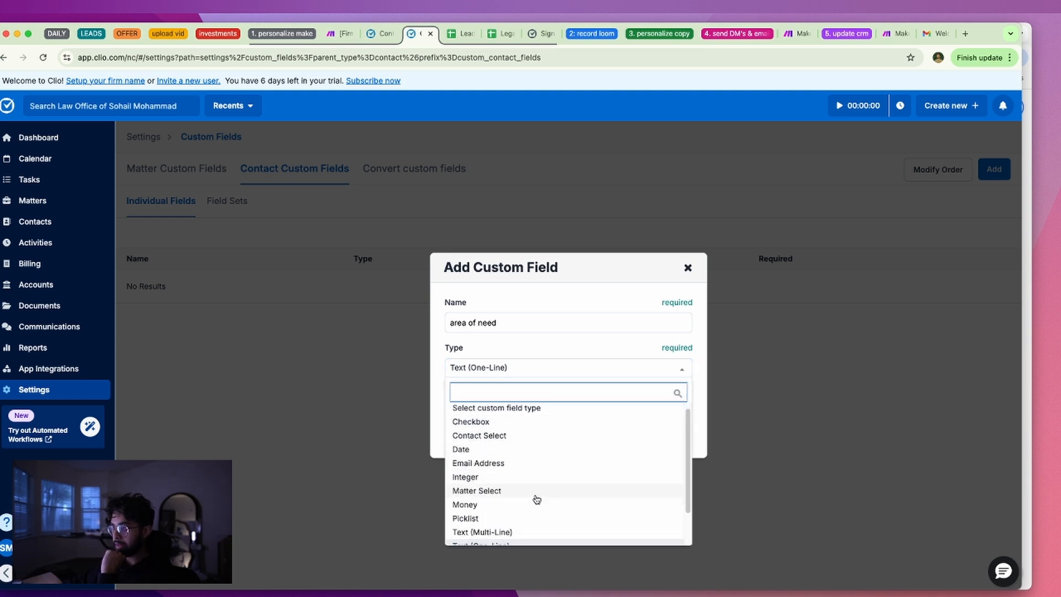
pyautogui.click(535, 373)
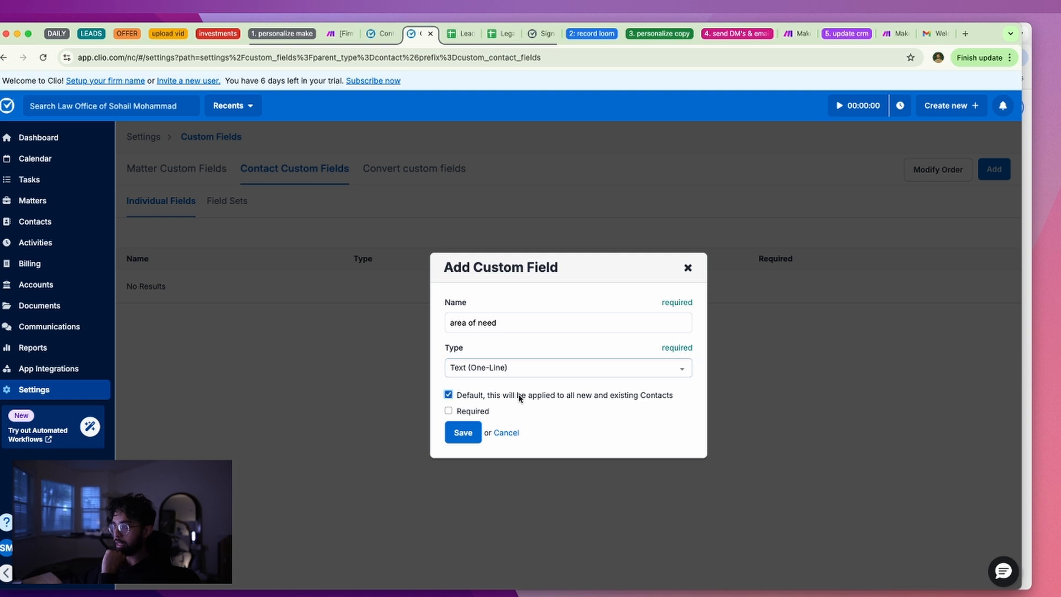
pyautogui.click(474, 412)
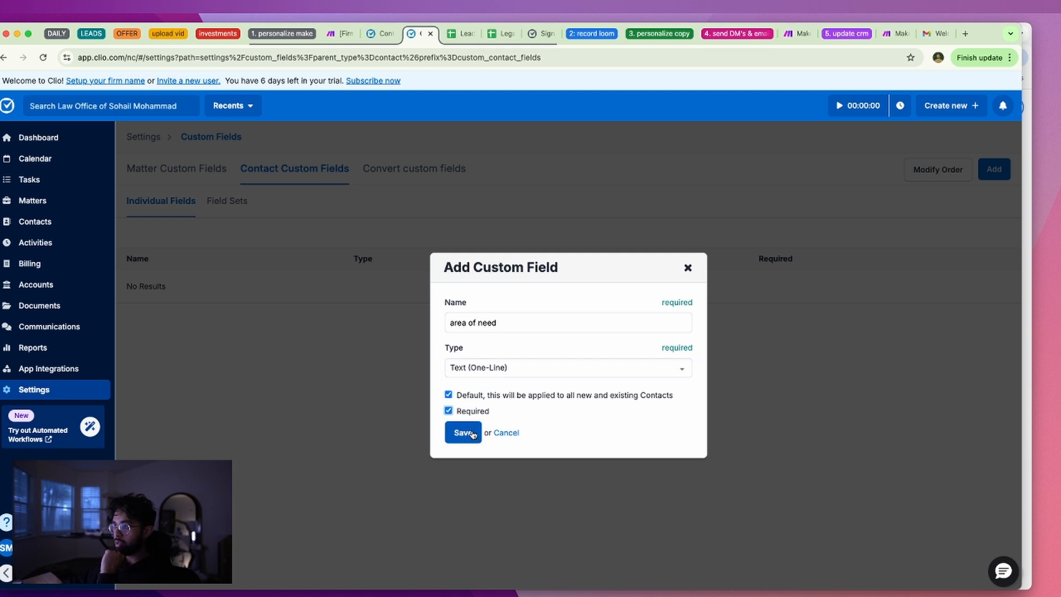
pyautogui.click(471, 432)
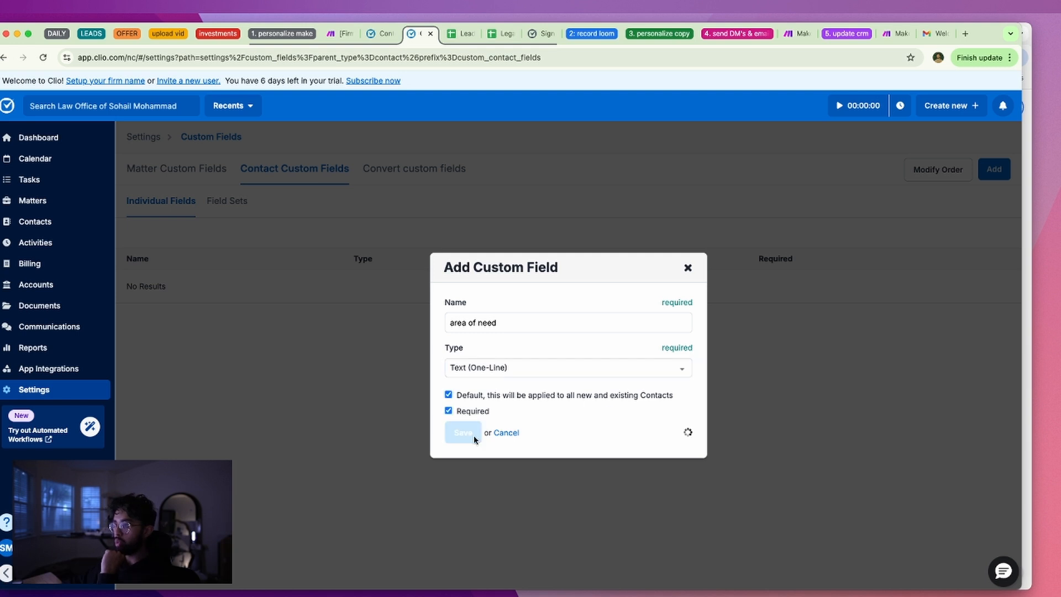
# Check the Legal Client Intake sheet's column headers for the next field's name
pyautogui.click(497, 326)
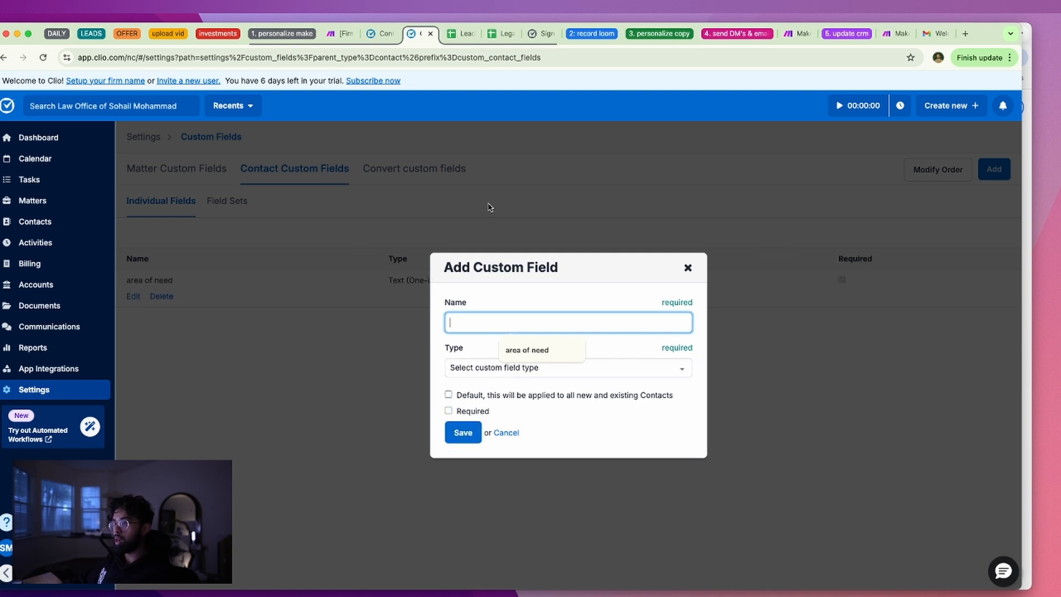
pyautogui.click(382, 35)
pyautogui.click(500, 34)
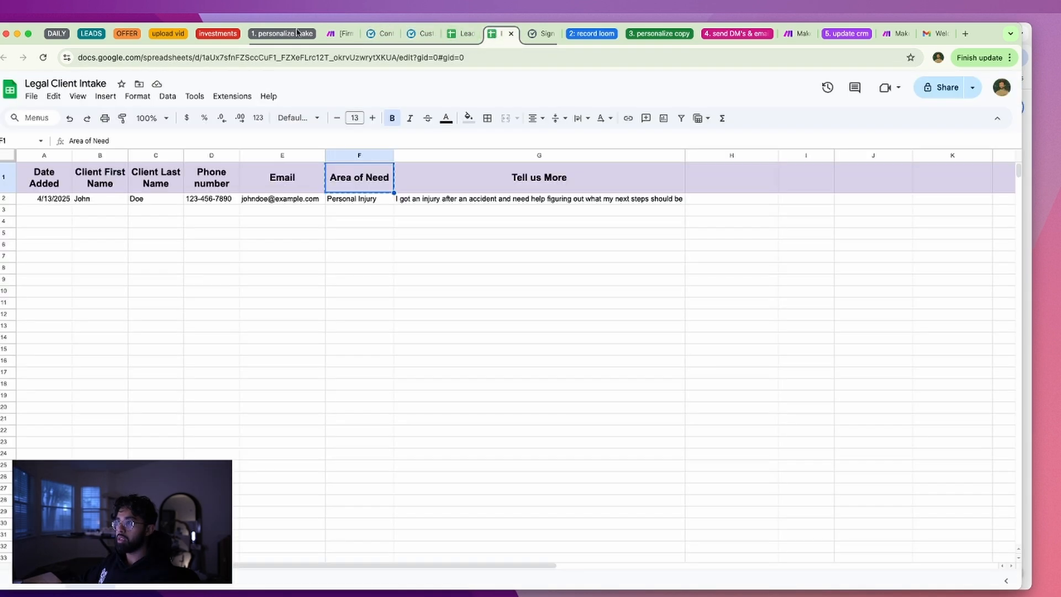
pyautogui.click(378, 34)
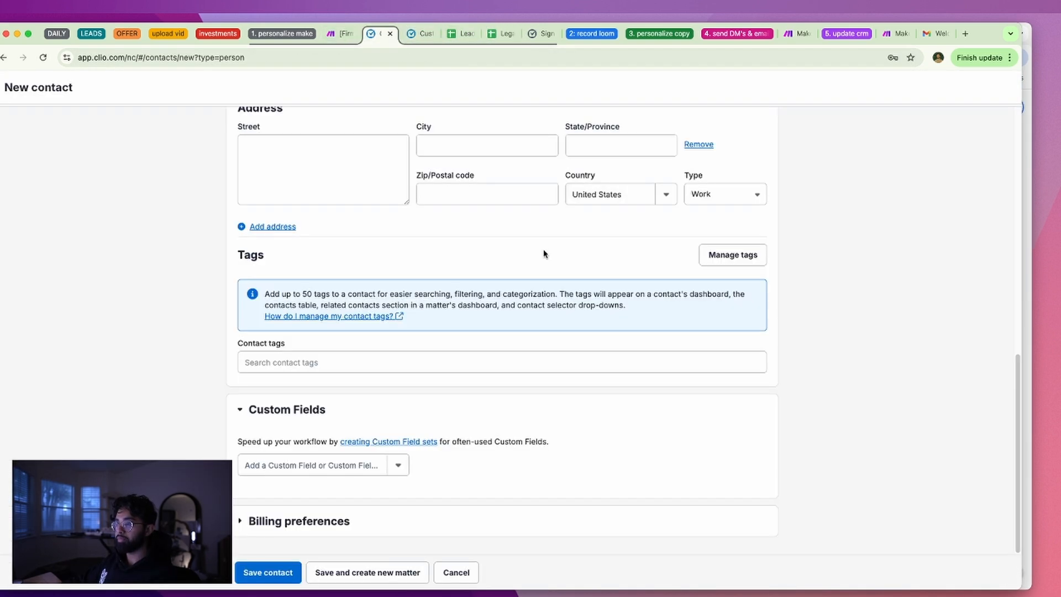
pyautogui.click(423, 34)
# Add 'more detail' as a default, required Text Multi-Line contact custom field
pyautogui.write('more inf')
pyautogui.press('BackSpace')
pyautogui.press('BackSpace')
pyautogui.press('BackSpace')
pyautogui.press('BackSpace')
pyautogui.press('BackSpace')
pyautogui.press('BackSpace')
pyautogui.press('BackSpace')
pyautogui.press('BackSpace')
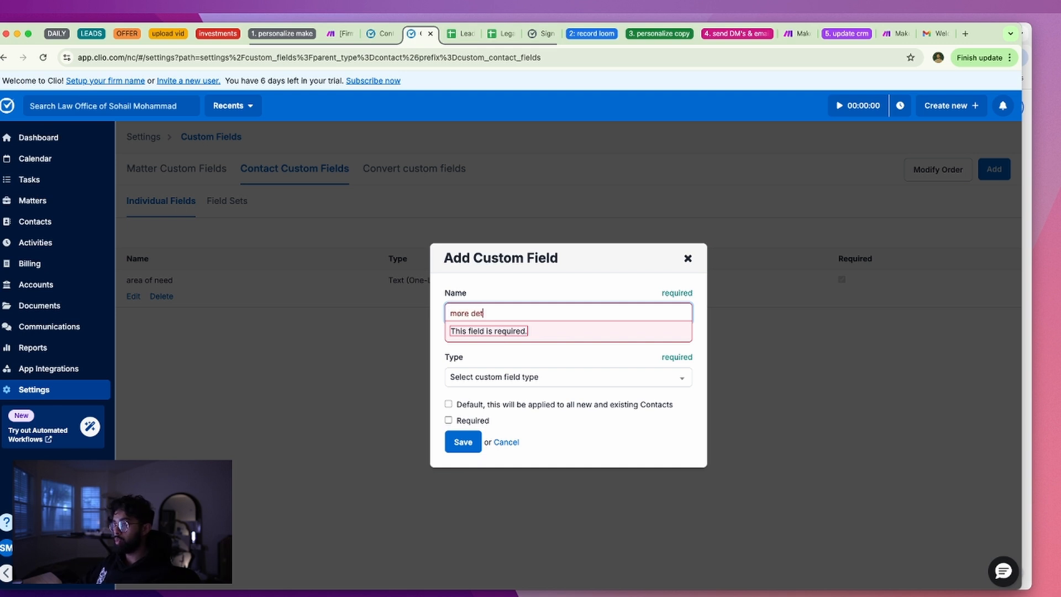
pyautogui.write('more detail')
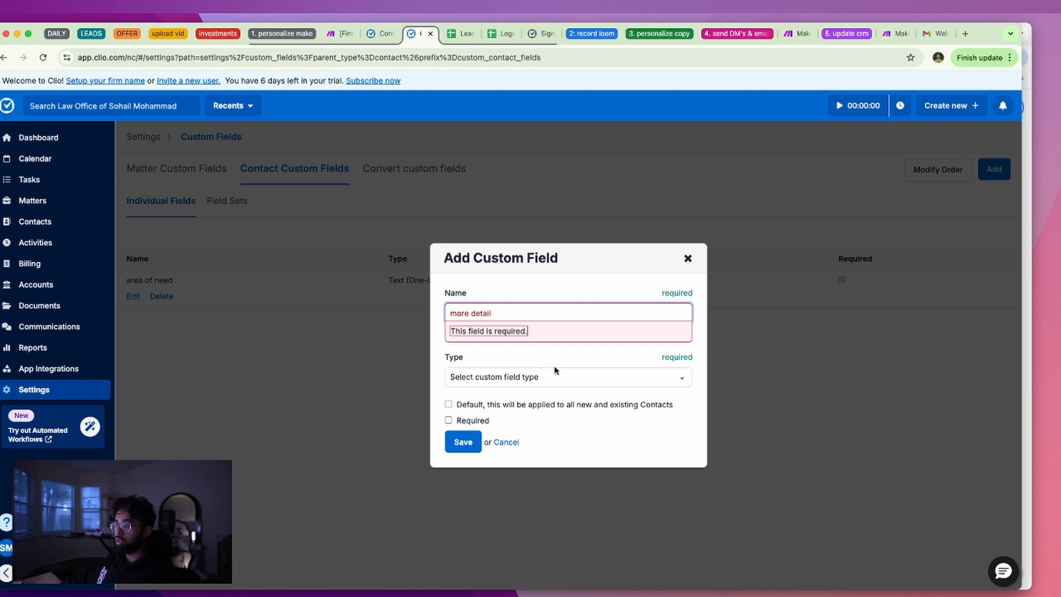
pyautogui.click(564, 381)
pyautogui.scroll(-2, 562, 469)
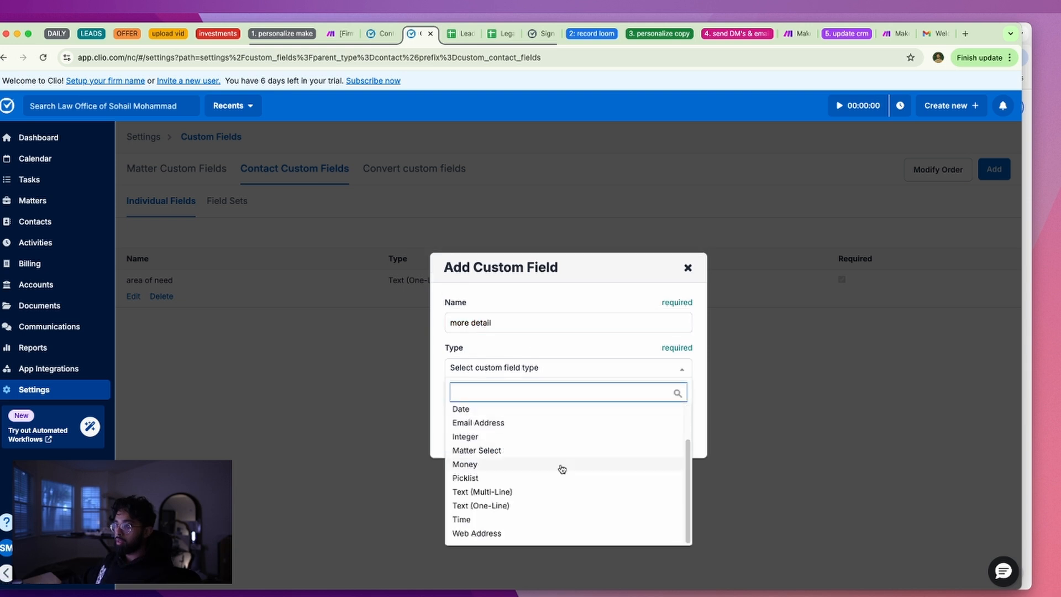
pyautogui.click(530, 494)
pyautogui.click(504, 395)
pyautogui.click(482, 411)
pyautogui.click(464, 431)
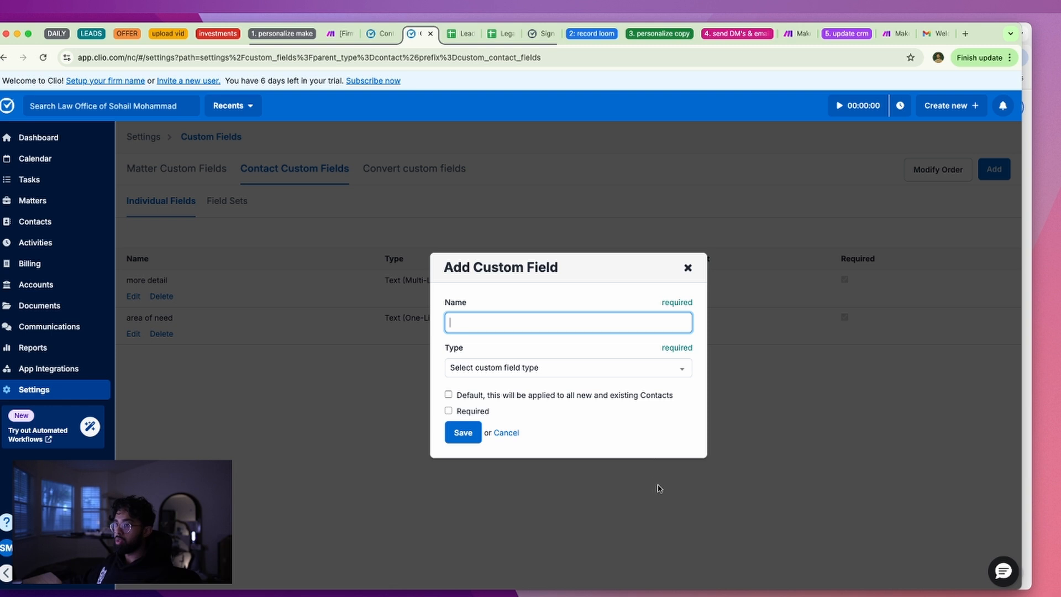
pyautogui.click(688, 268)
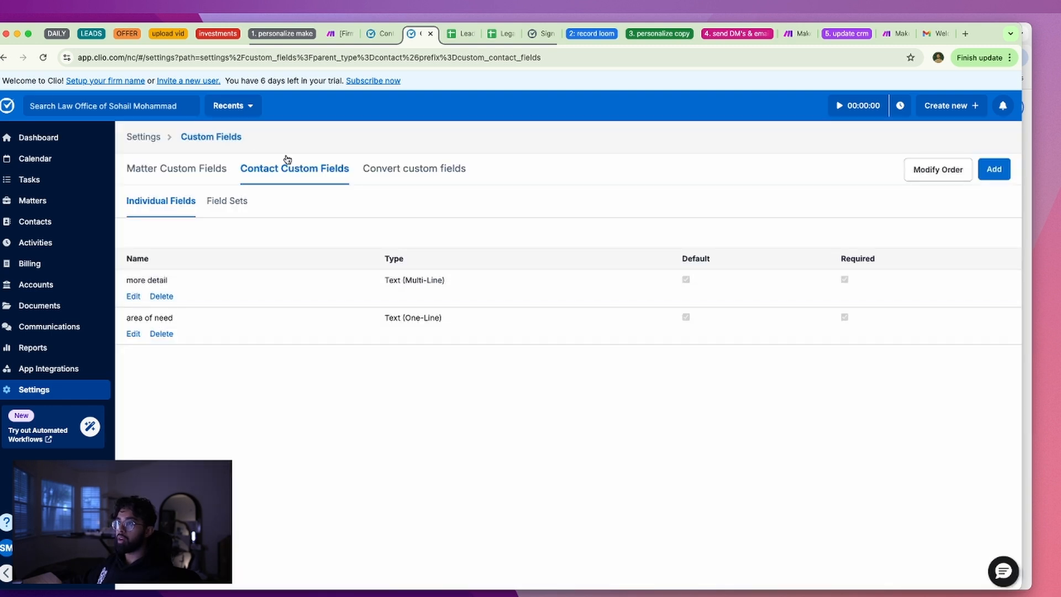
pyautogui.click(231, 200)
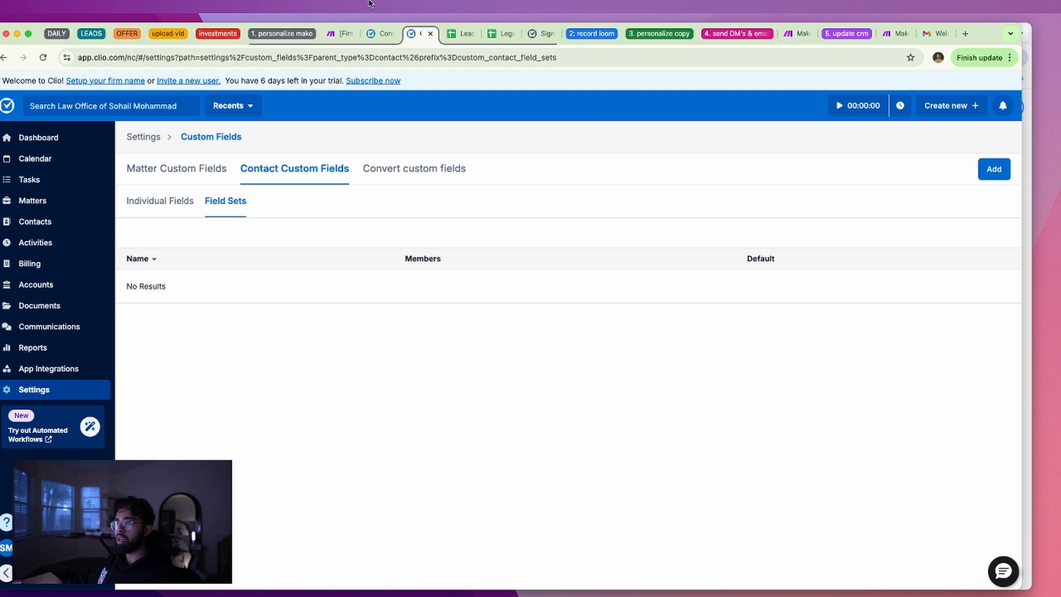
pyautogui.click(380, 34)
pyautogui.click(316, 457)
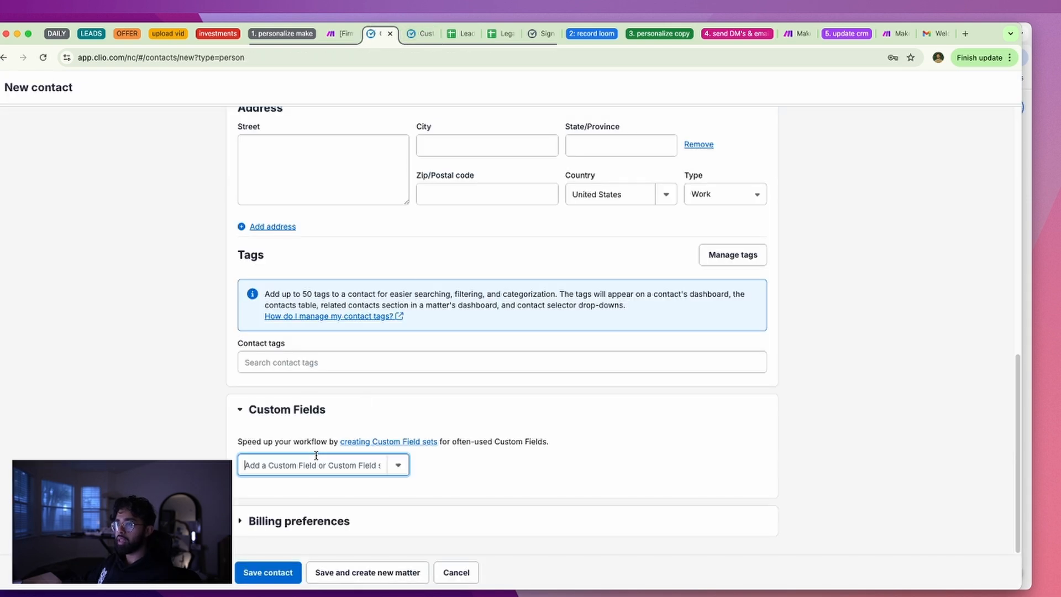
pyautogui.click(407, 463)
pyautogui.click(408, 460)
pyautogui.scroll(10, 302, 370)
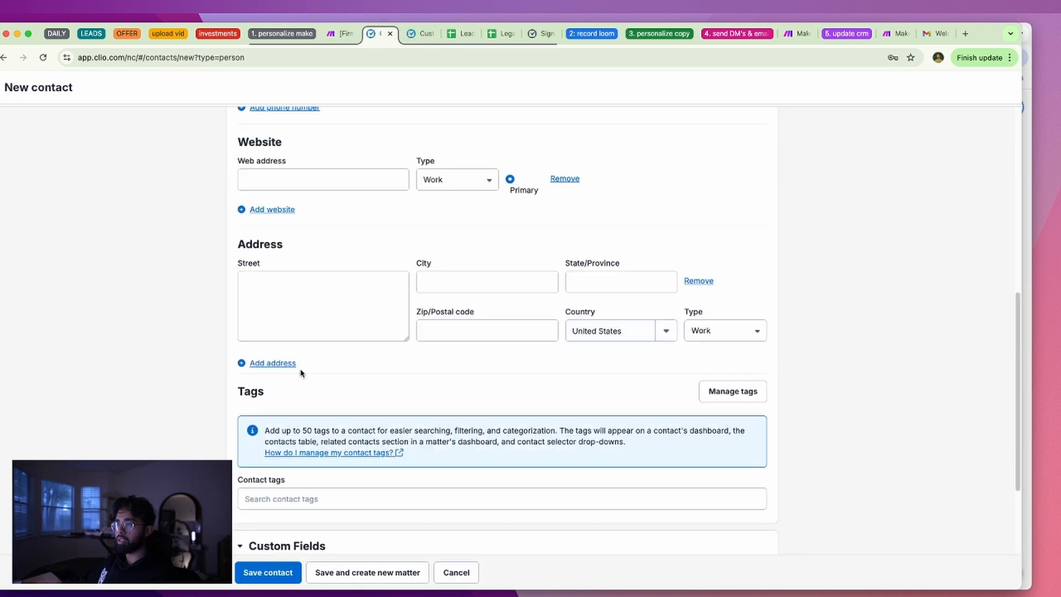
pyautogui.press('super+[')
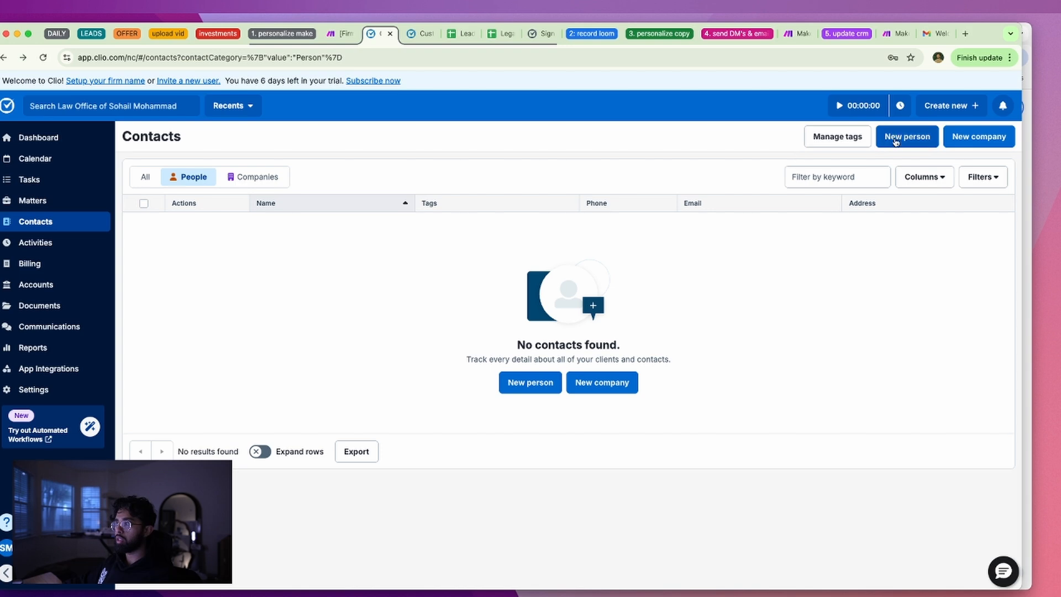
pyautogui.click(903, 140)
pyautogui.scroll(-10, 478, 298)
pyautogui.scroll(10, 335, 407)
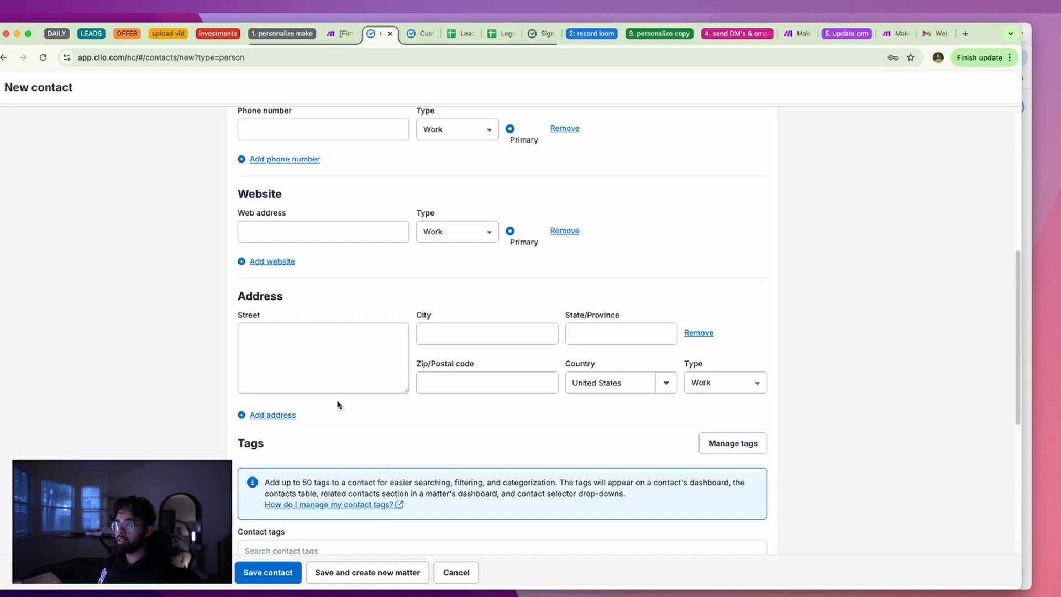
pyautogui.scroll(-15, 335, 408)
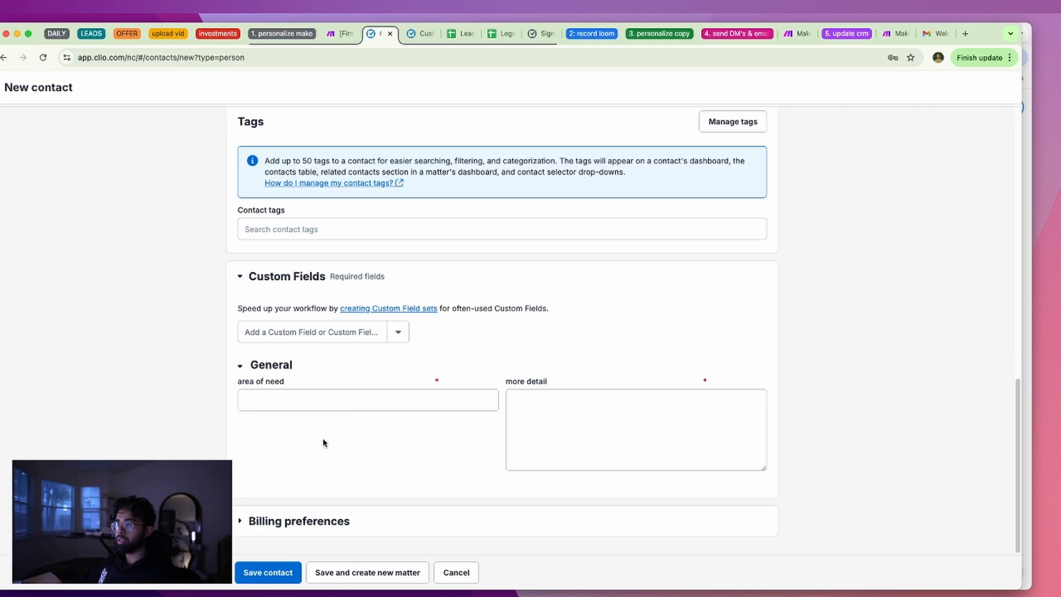
pyautogui.click(310, 394)
pyautogui.click(547, 393)
pyautogui.press('super+[')
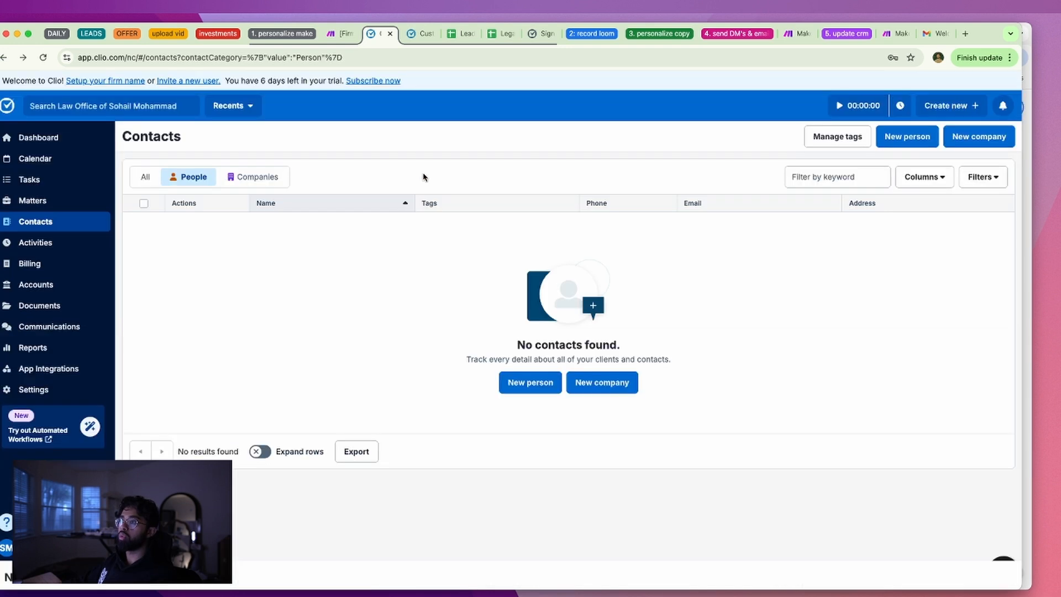
pyautogui.click(423, 33)
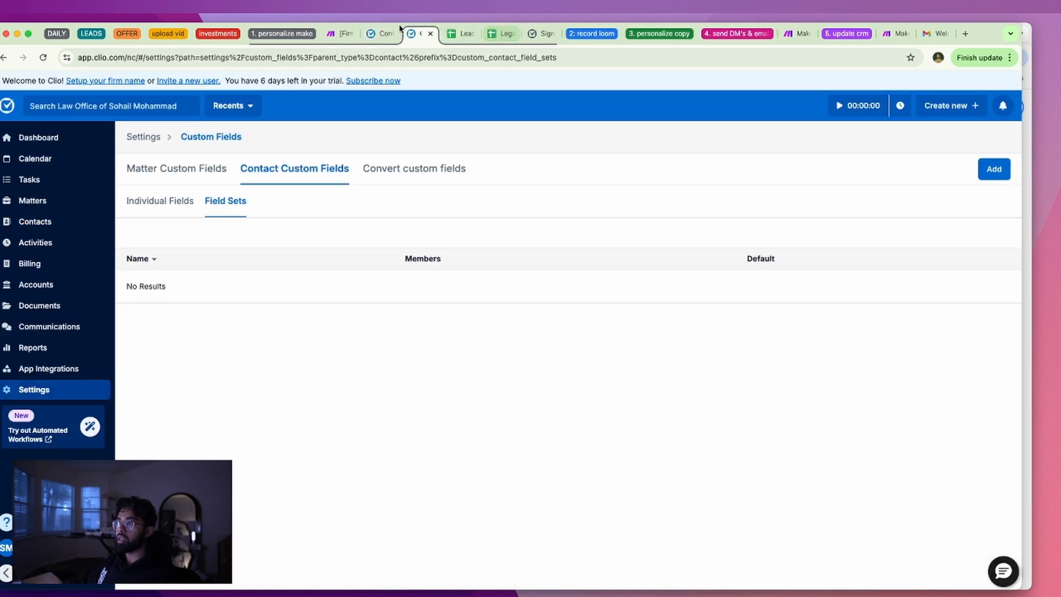
# Add a Custom Field Values item mapping Area of Need (F) to the 'area of need' field
pyautogui.click(343, 34)
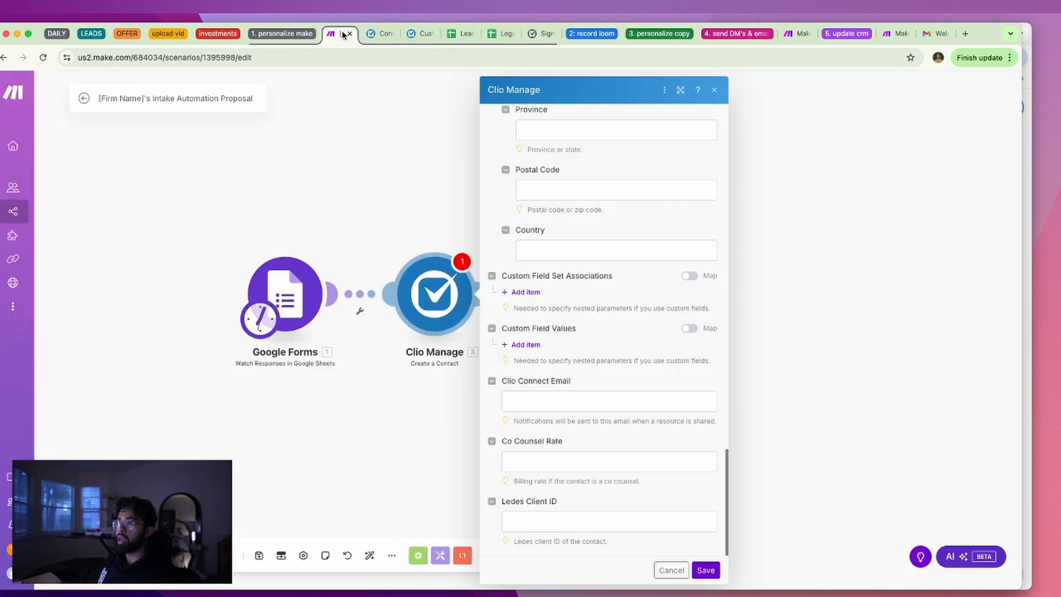
pyautogui.click(528, 344)
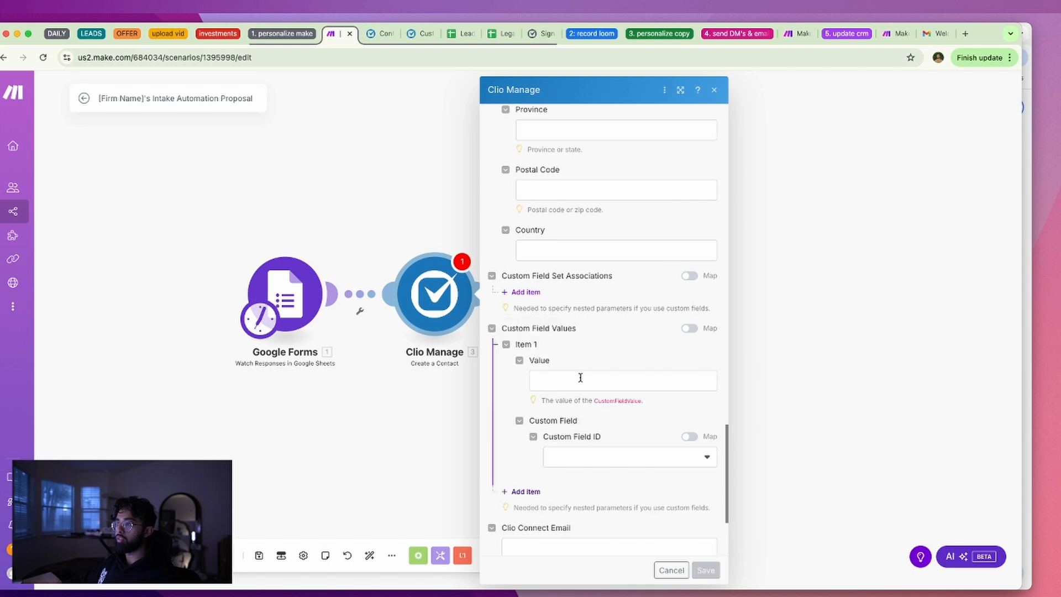
pyautogui.click(580, 381)
pyautogui.click(618, 400)
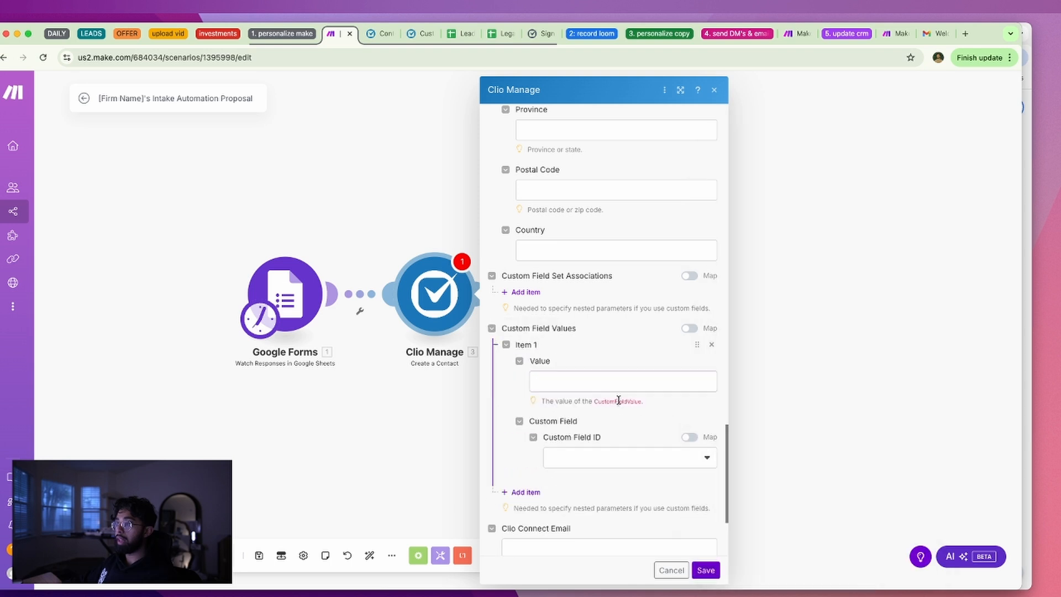
pyautogui.doubleClick(620, 401)
pyautogui.click(584, 455)
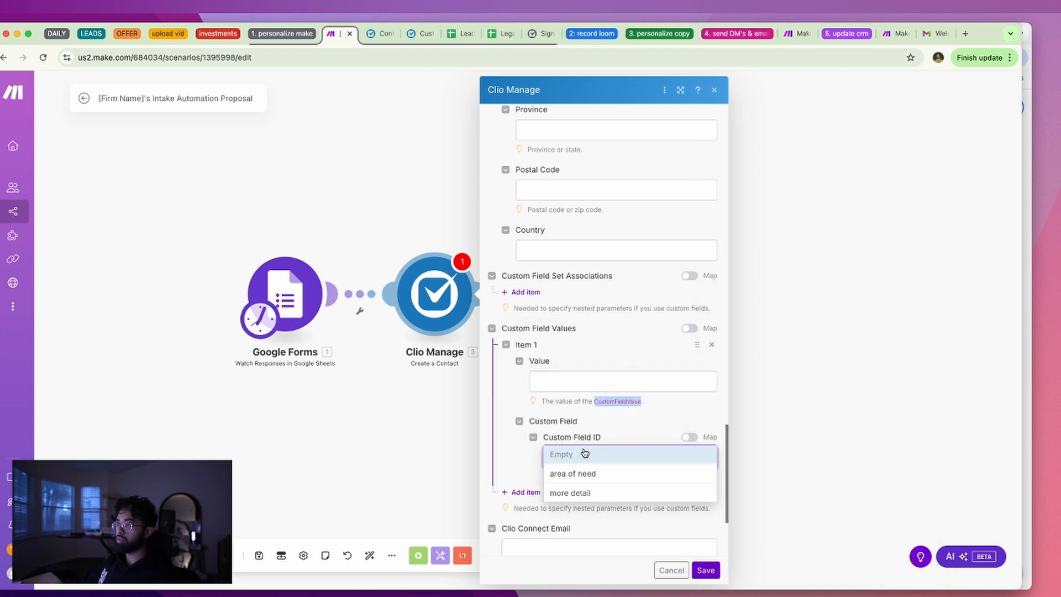
pyautogui.click(592, 474)
pyautogui.click(590, 381)
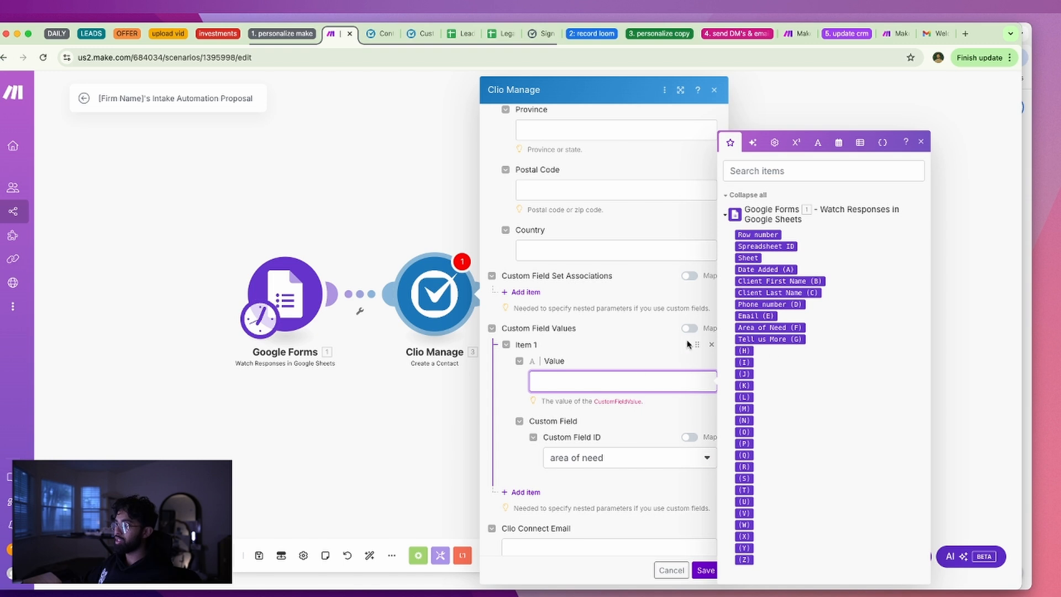
pyautogui.click(770, 327)
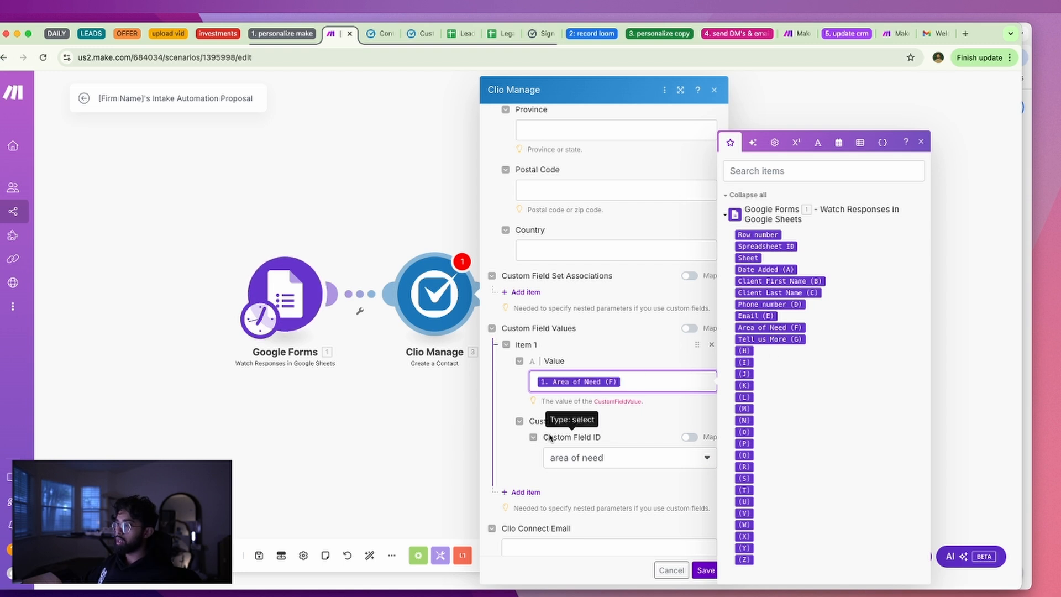
pyautogui.click(530, 383)
# Add Item 2 mapping Tell us More (G) to the 'more detail' custom field and save
pyautogui.click(523, 492)
pyautogui.click(569, 382)
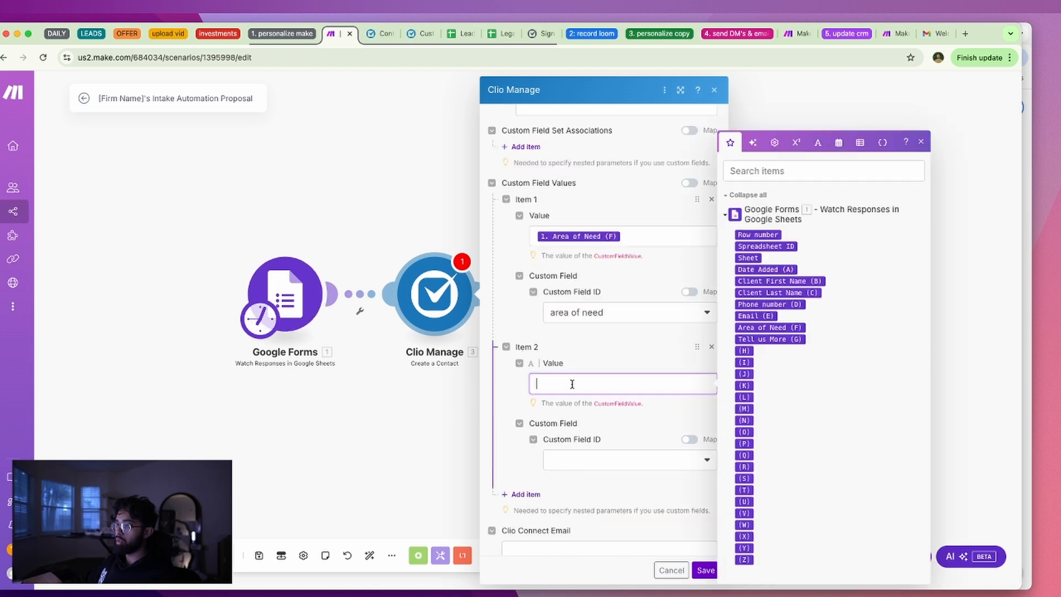
pyautogui.click(769, 339)
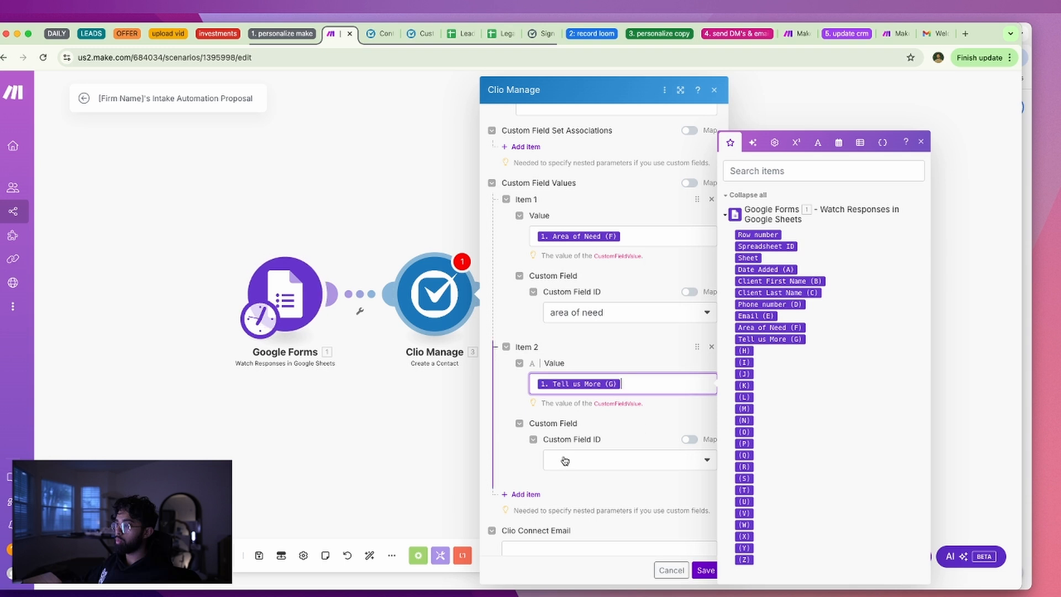
pyautogui.click(571, 460)
pyautogui.click(565, 461)
pyautogui.click(558, 462)
pyautogui.click(558, 462)
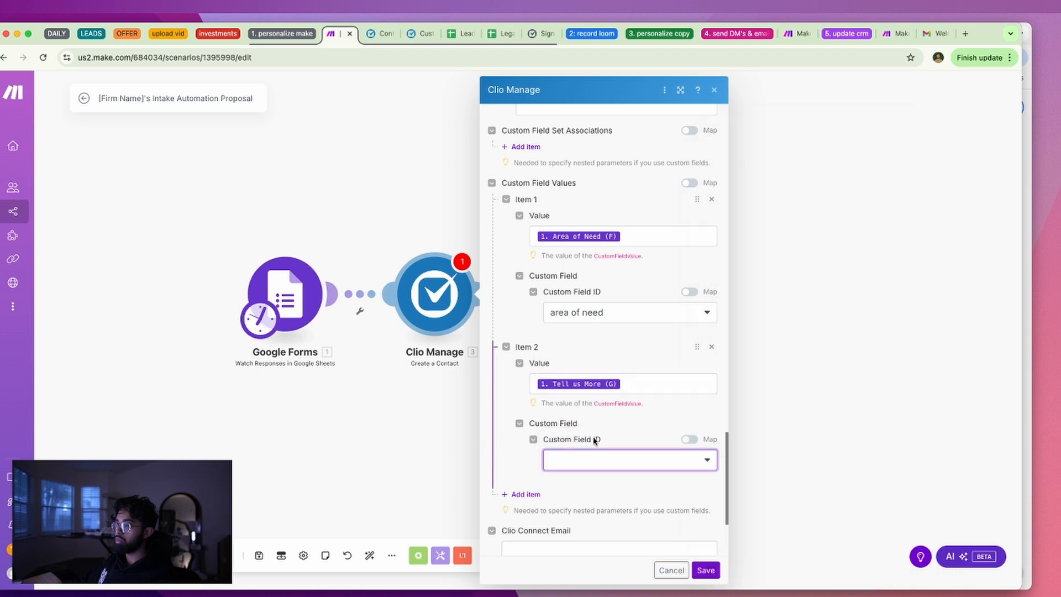
pyautogui.click(578, 321)
pyautogui.click(694, 458)
pyautogui.click(694, 459)
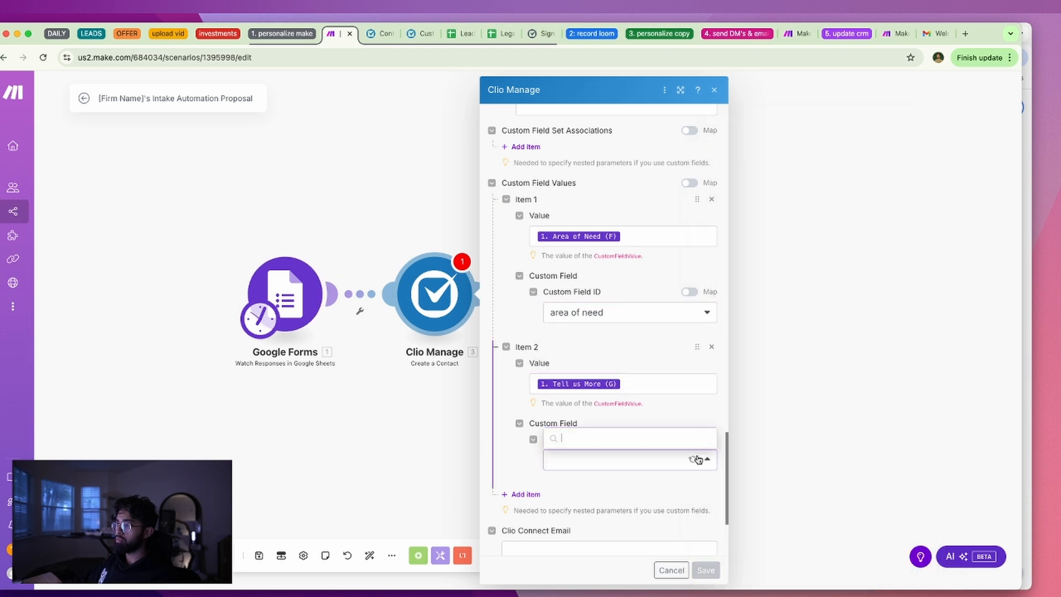
pyautogui.click(678, 441)
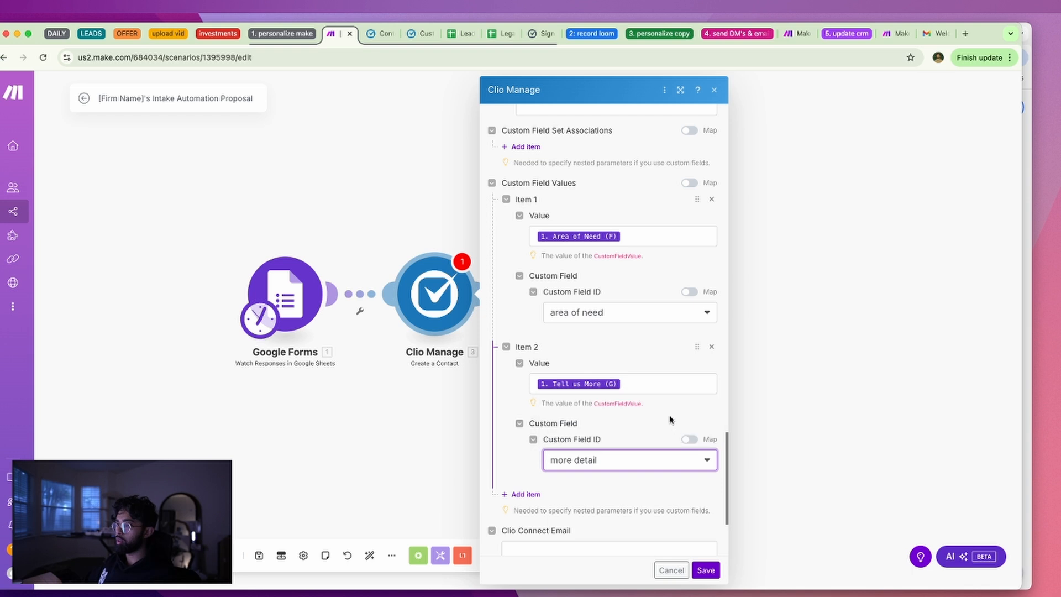
pyautogui.scroll(-3, 670, 421)
pyautogui.click(569, 435)
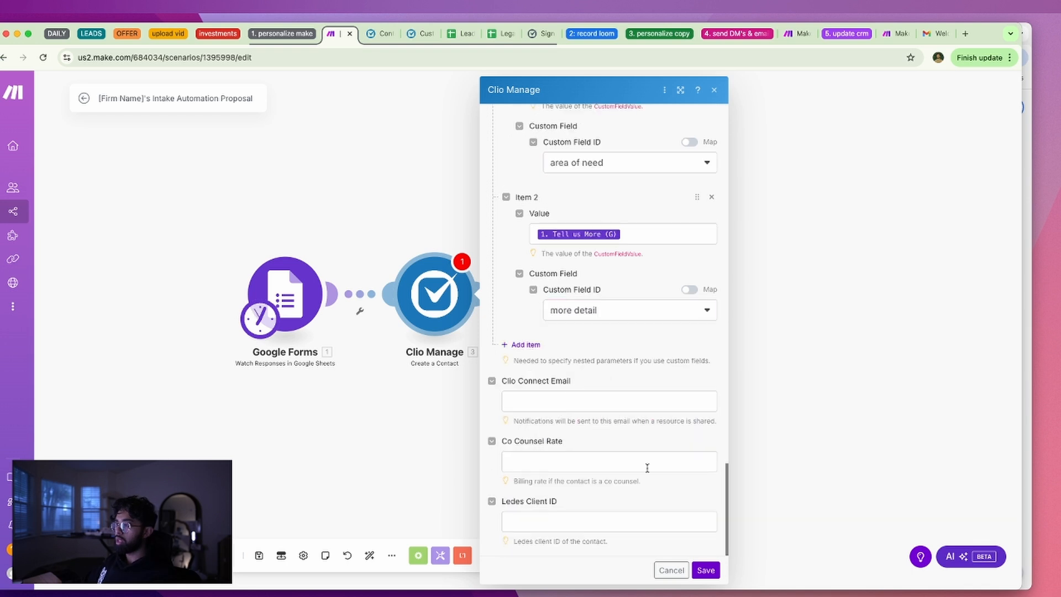
pyautogui.click(708, 565)
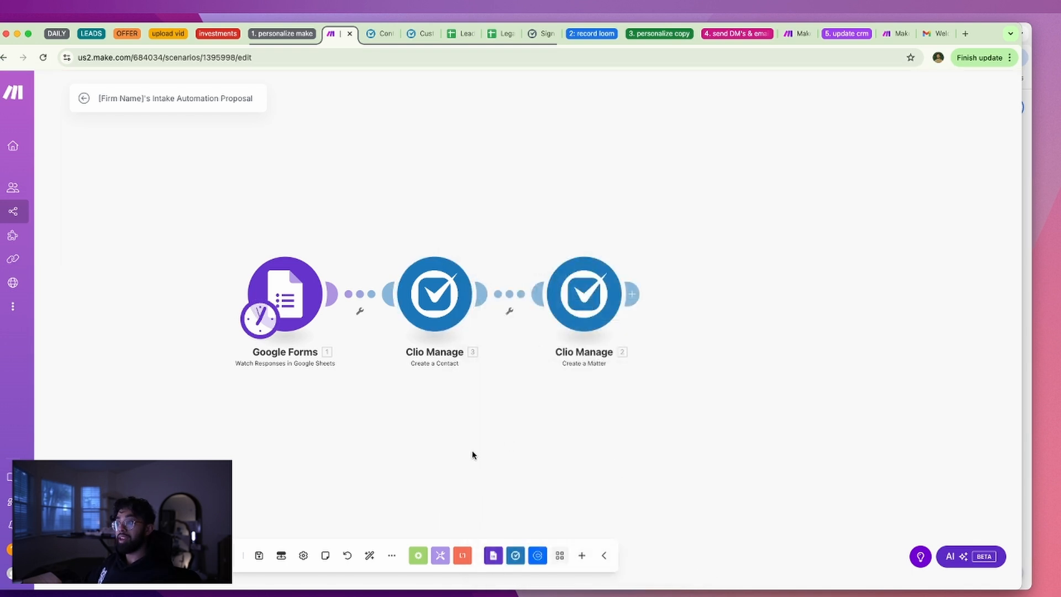
# Delete the Create a Matter module from the scenario after reviewing the other steps
pyautogui.click(416, 283)
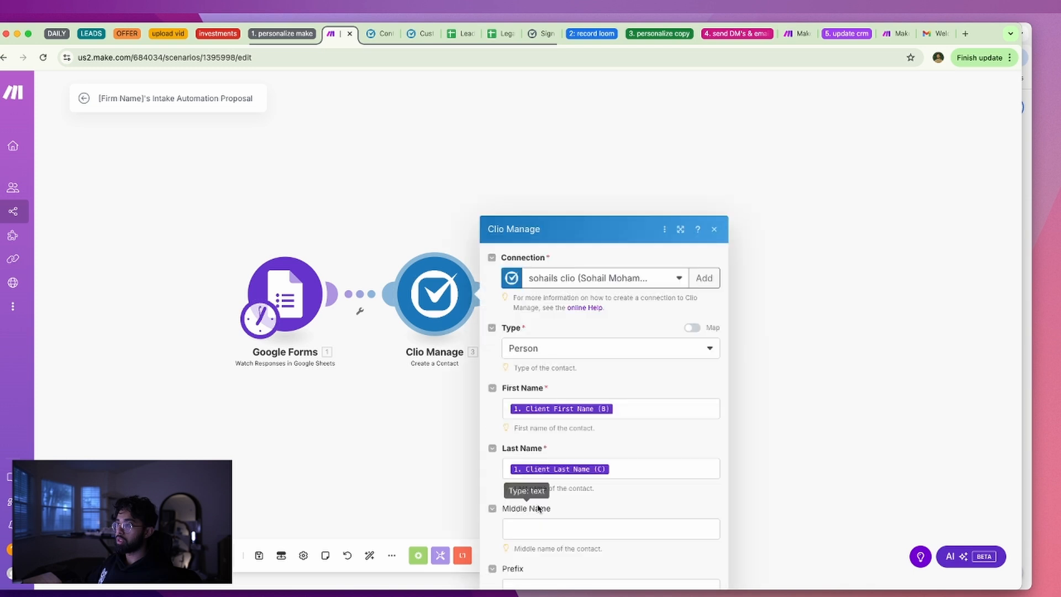
pyautogui.click(469, 454)
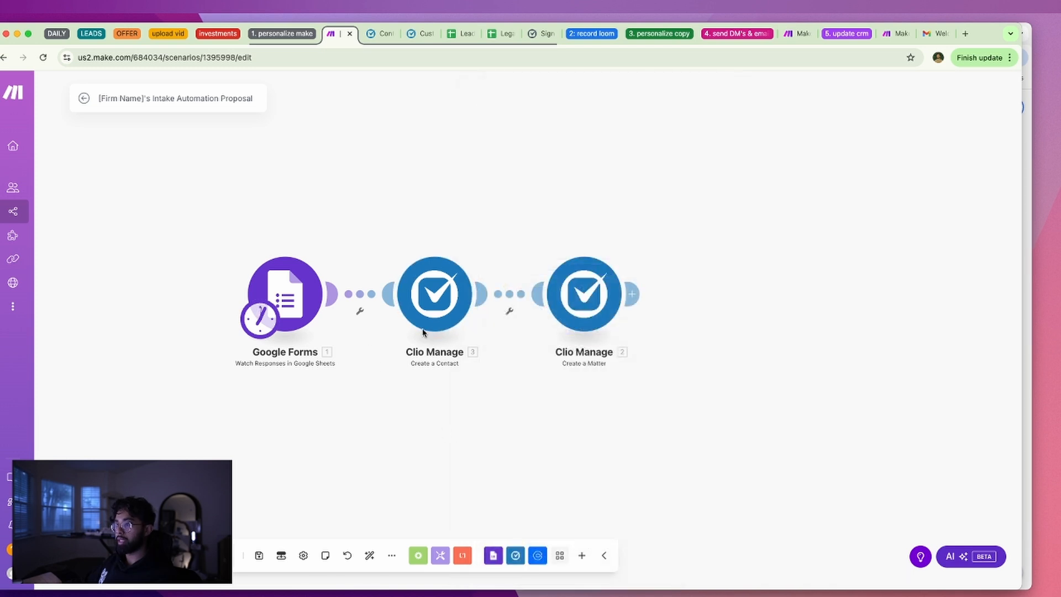
pyautogui.click(287, 304)
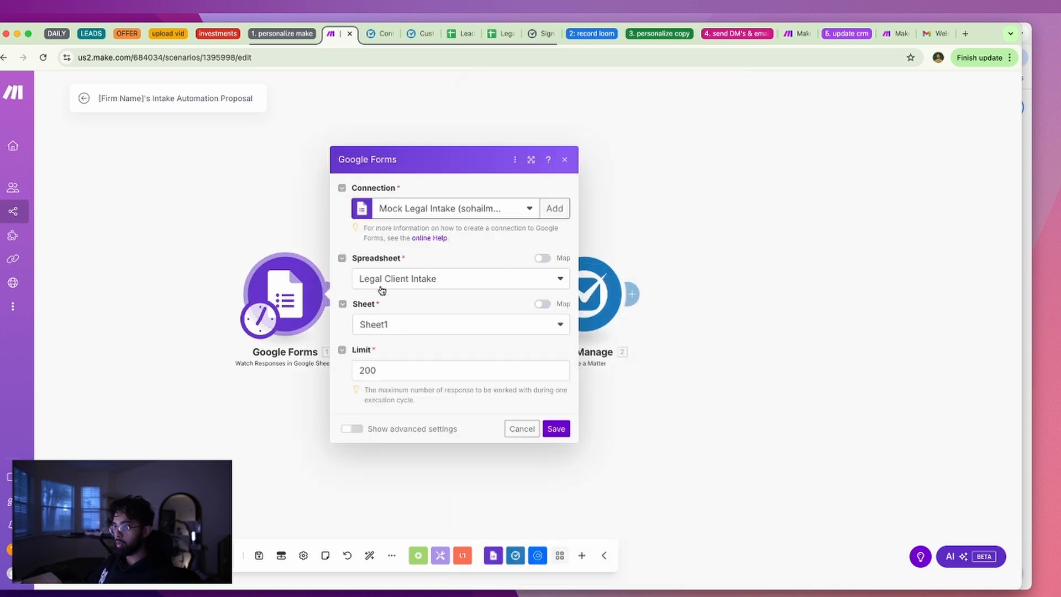
pyautogui.click(310, 403)
pyautogui.click(587, 311)
pyautogui.click(553, 386)
pyautogui.click(566, 294)
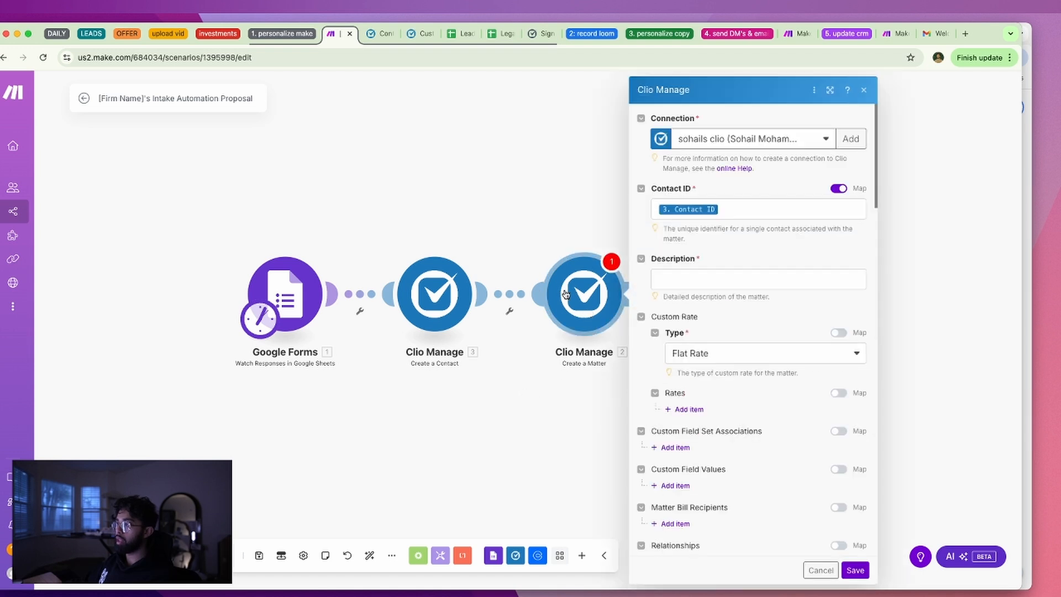
pyautogui.rightClick(566, 293)
pyautogui.click(594, 427)
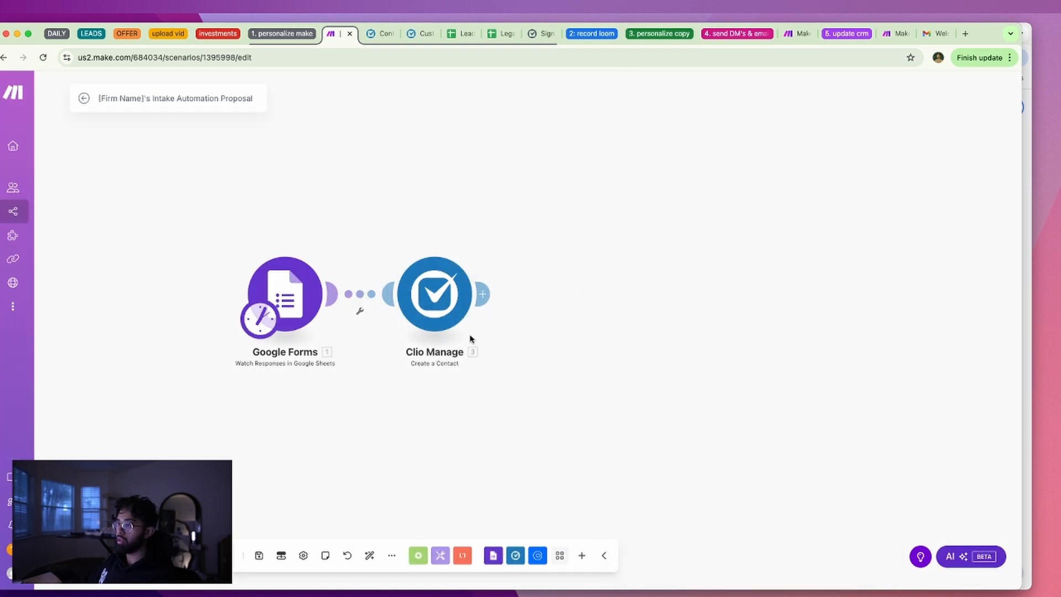
# Inspect the Slack and Airtable Update a Record steps in the Calendly and Router flow
pyautogui.click(319, 307)
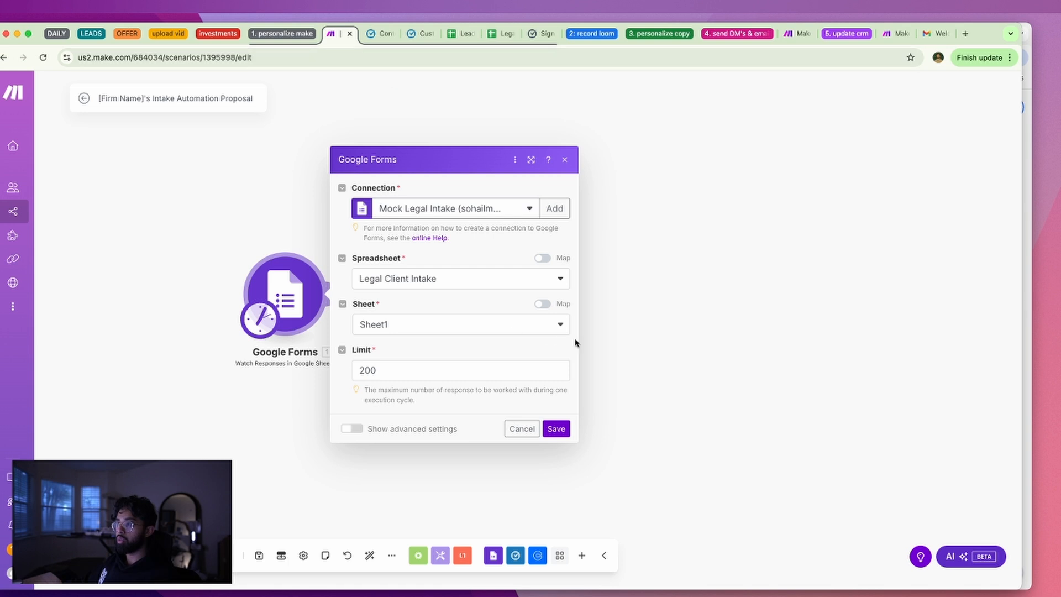
pyautogui.click(782, 328)
pyautogui.scroll(3, 876, 201)
pyautogui.scroll(-6, 318, 231)
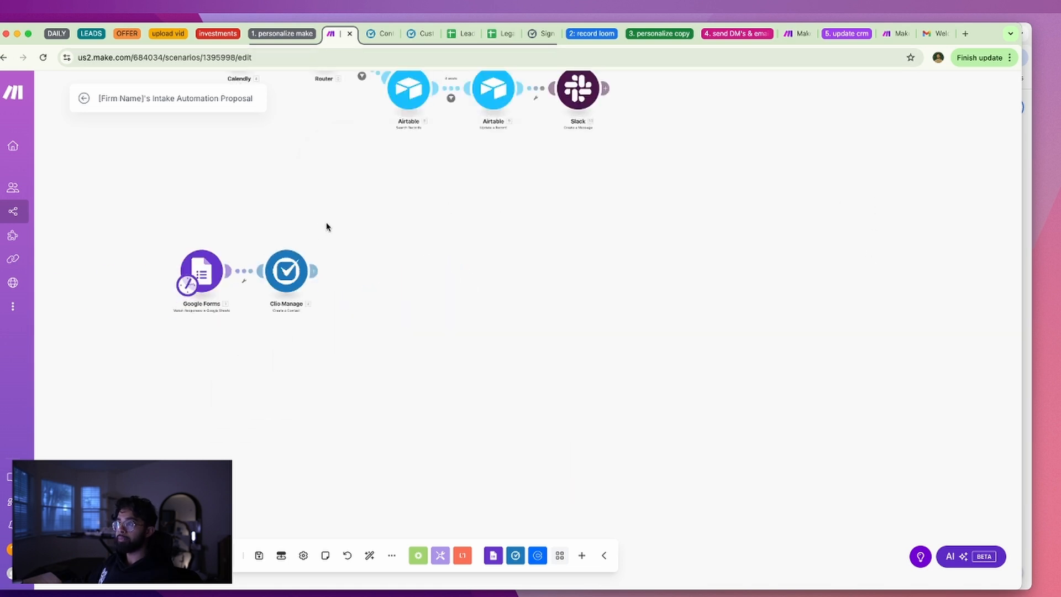
pyautogui.moveTo(375, 289); pyautogui.dragTo(540, 435)
pyautogui.moveTo(345, 112); pyautogui.dragTo(251, 136)
pyautogui.click(630, 267)
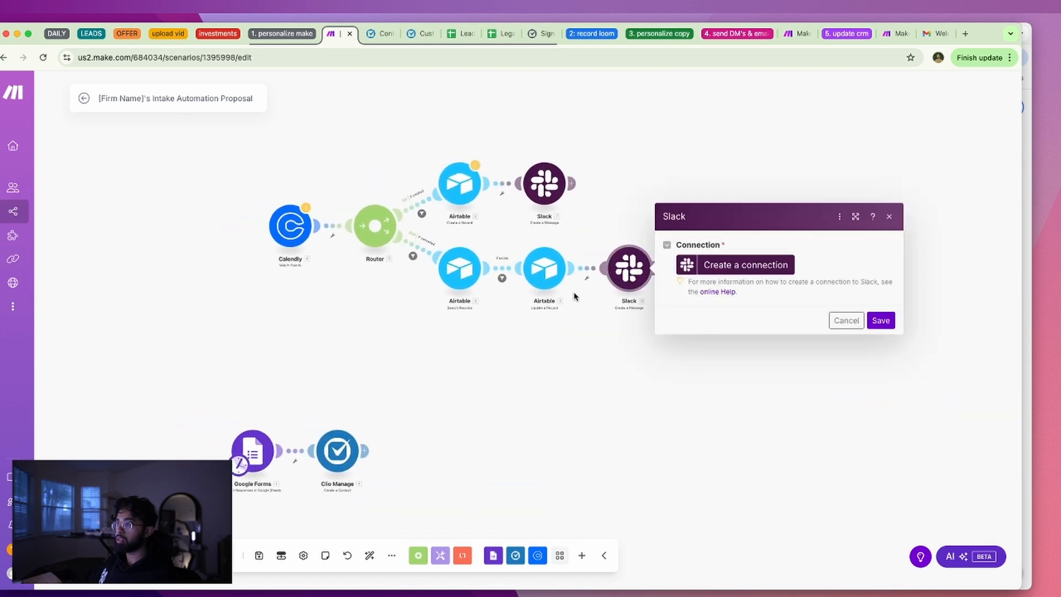
pyautogui.click(544, 270)
pyautogui.moveTo(259, 443); pyautogui.dragTo(388, 369)
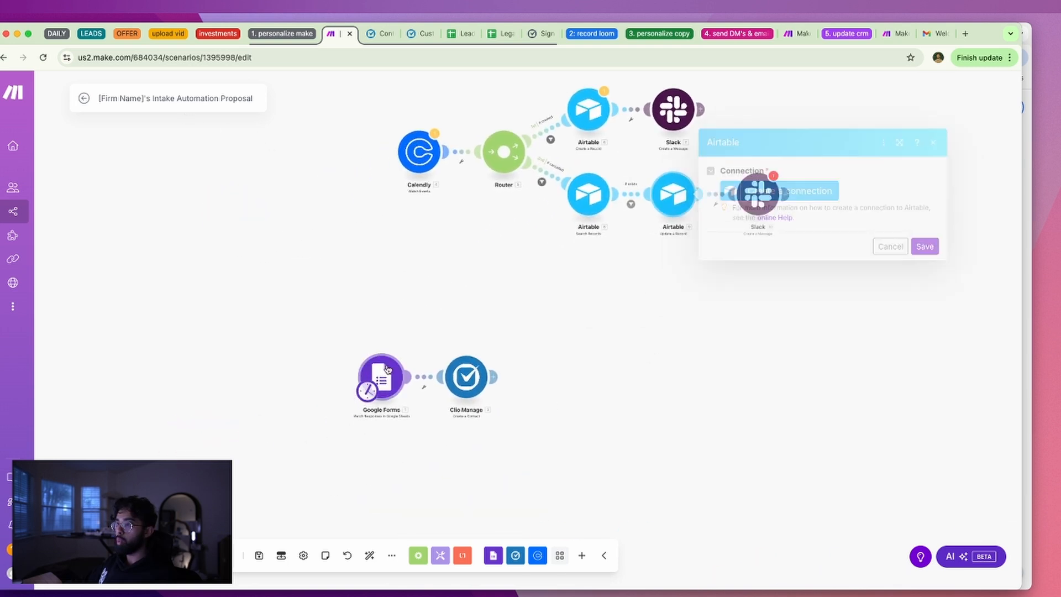
# Resave the Google Forms trigger on Legal Client Intake, Sheet1, limit 200, and run once
pyautogui.click(388, 369)
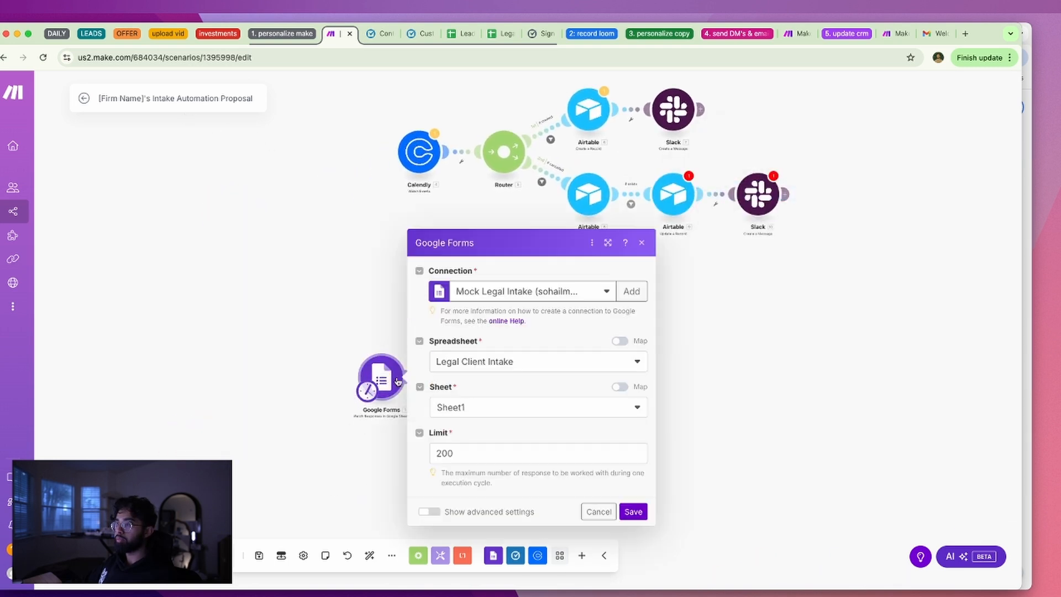
pyautogui.click(633, 510)
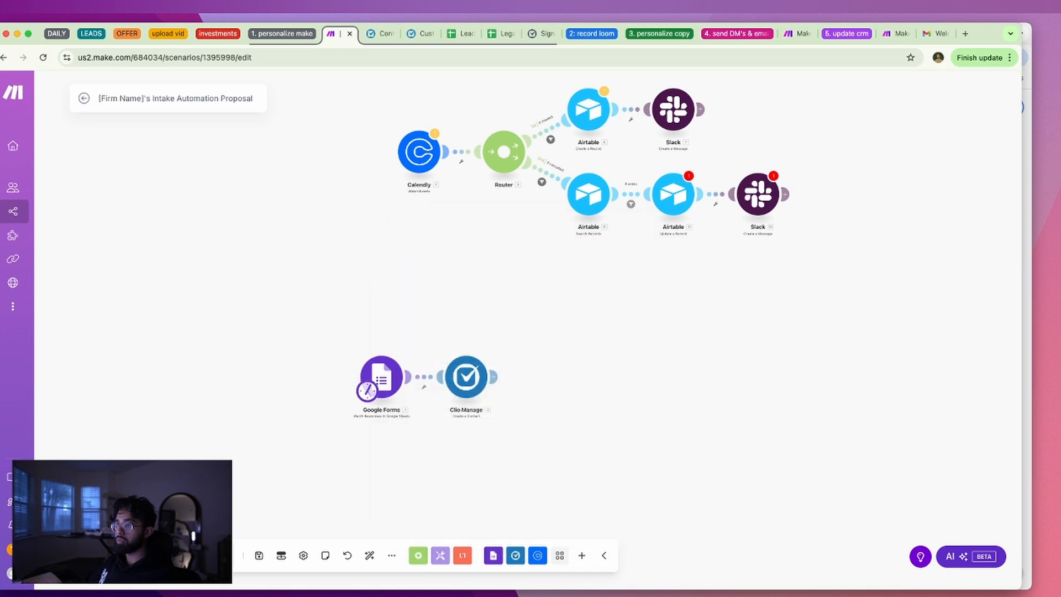
pyautogui.click(105, 555)
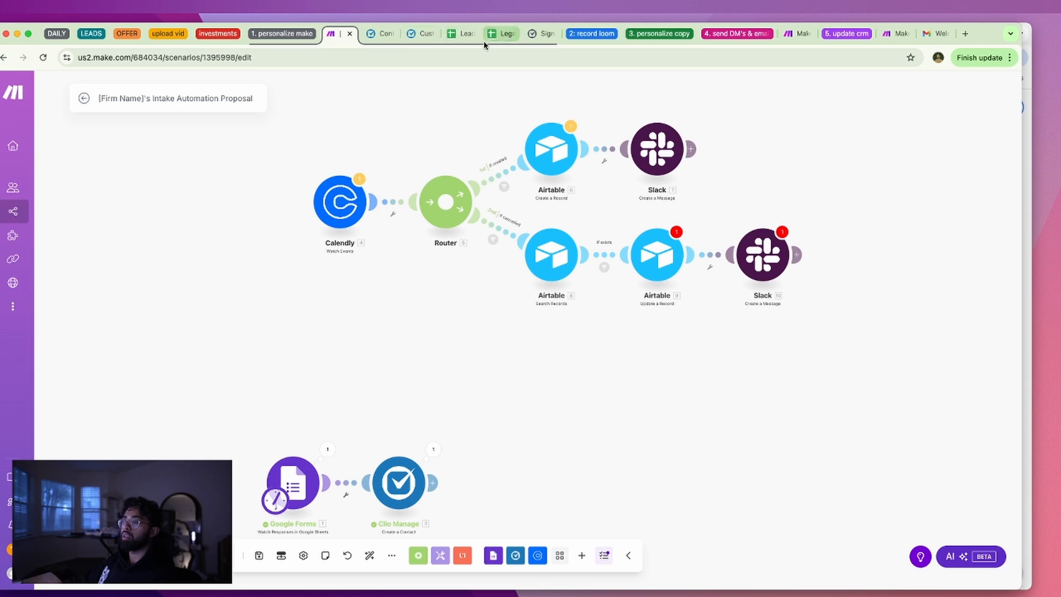
# Open Clio's full Contacts list and reload it to show the client created by Make
pyautogui.click(499, 34)
pyautogui.click(542, 34)
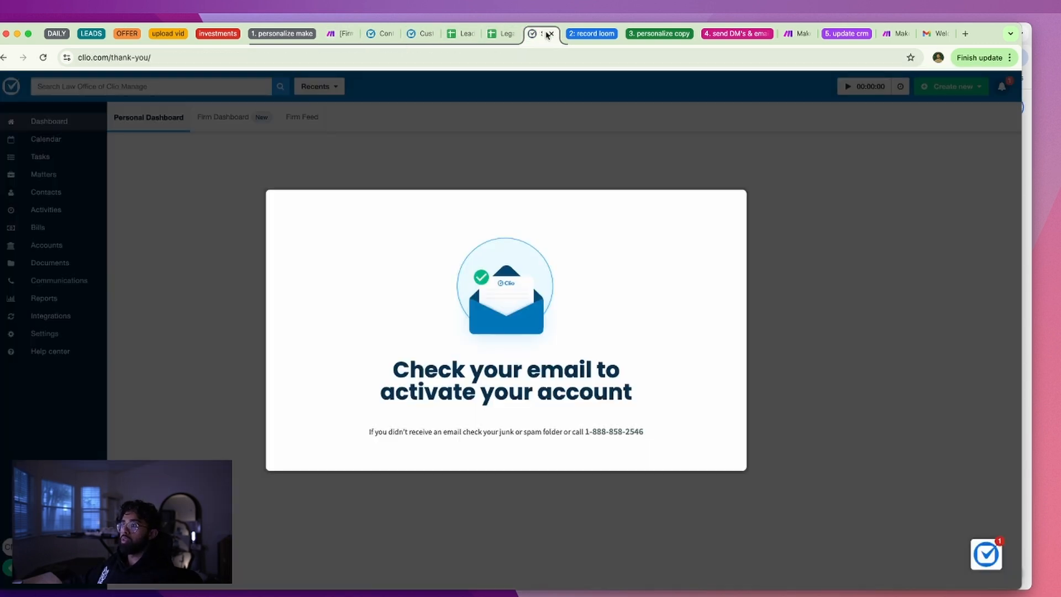
pyautogui.click(467, 34)
pyautogui.click(423, 34)
pyautogui.click(381, 34)
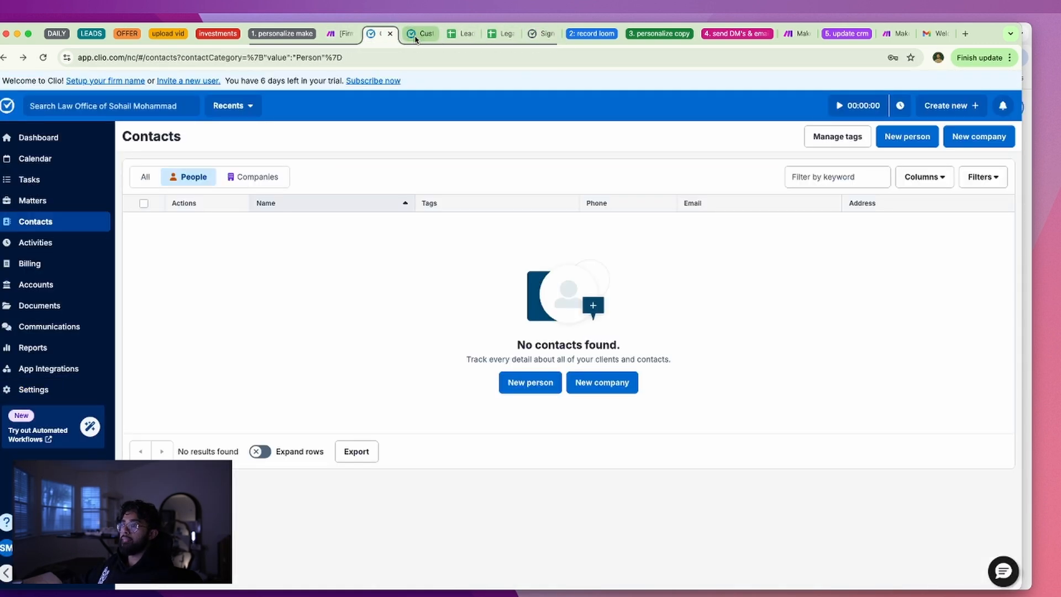
pyautogui.click(33, 221)
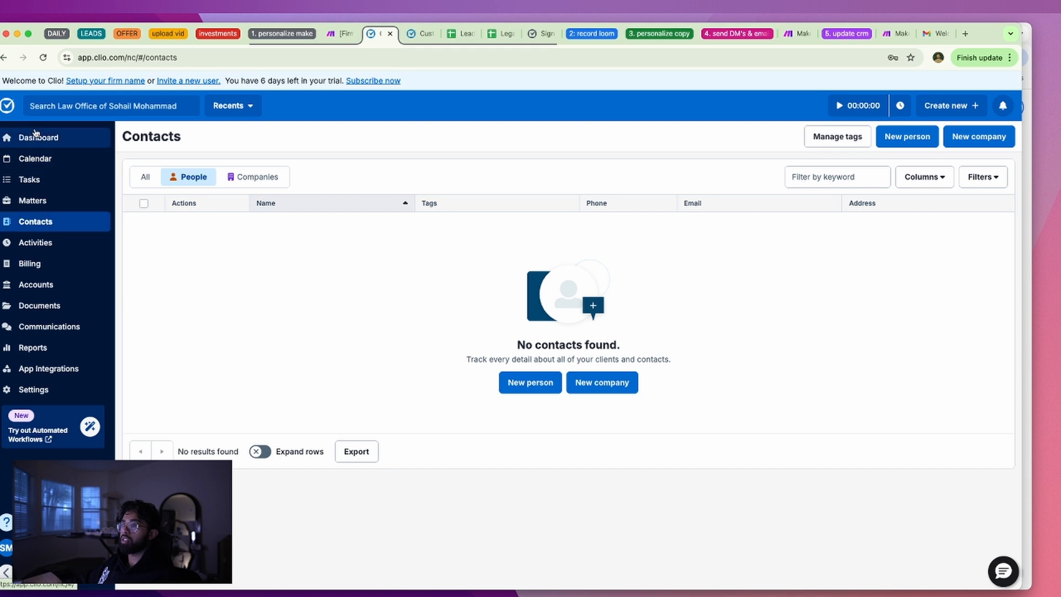
pyautogui.click(43, 57)
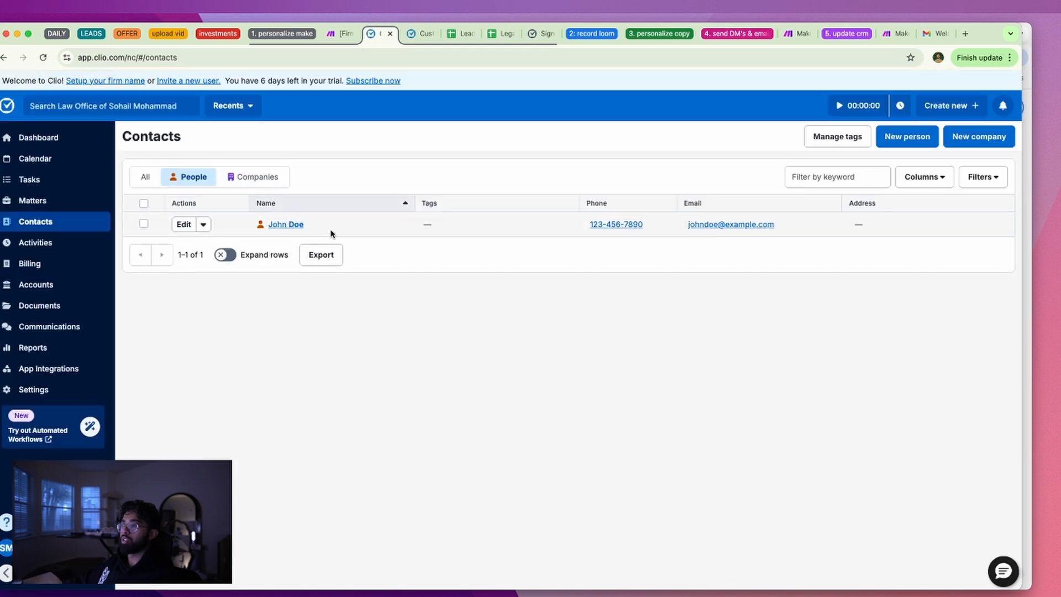
pyautogui.click(421, 33)
pyautogui.click(344, 33)
pyautogui.scroll(-5, 390, 393)
pyautogui.hscroll(-2, 390, 393)
pyautogui.scroll(3, 447, 351)
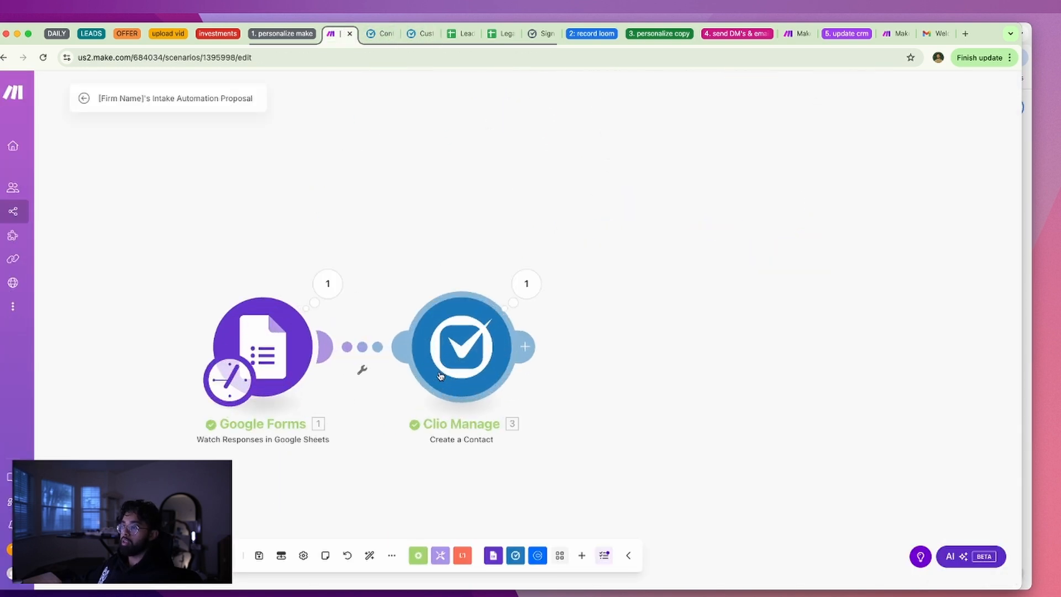
pyautogui.moveTo(592, 379); pyautogui.dragTo(645, 359)
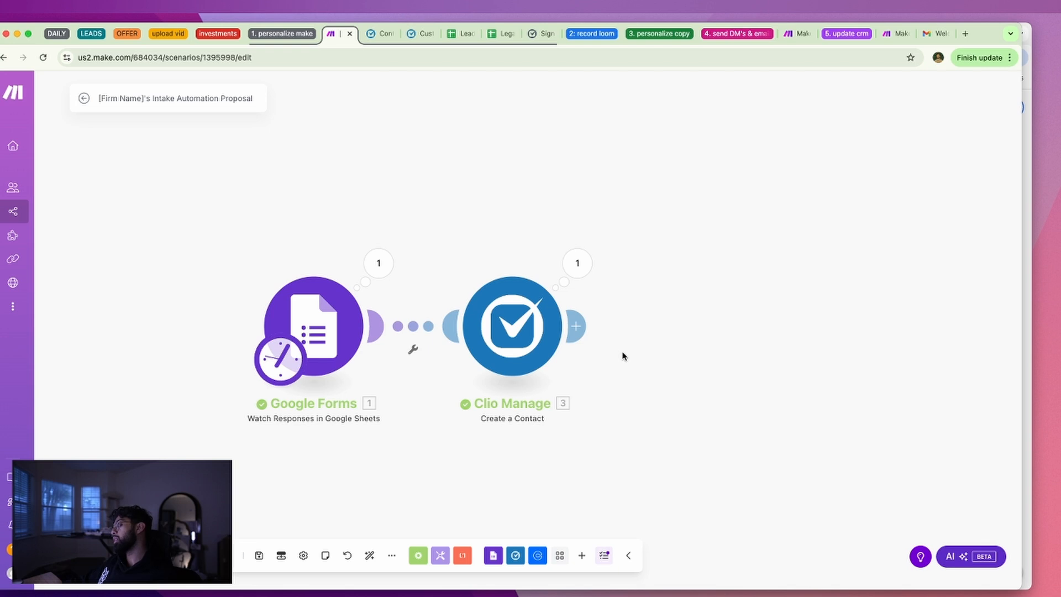
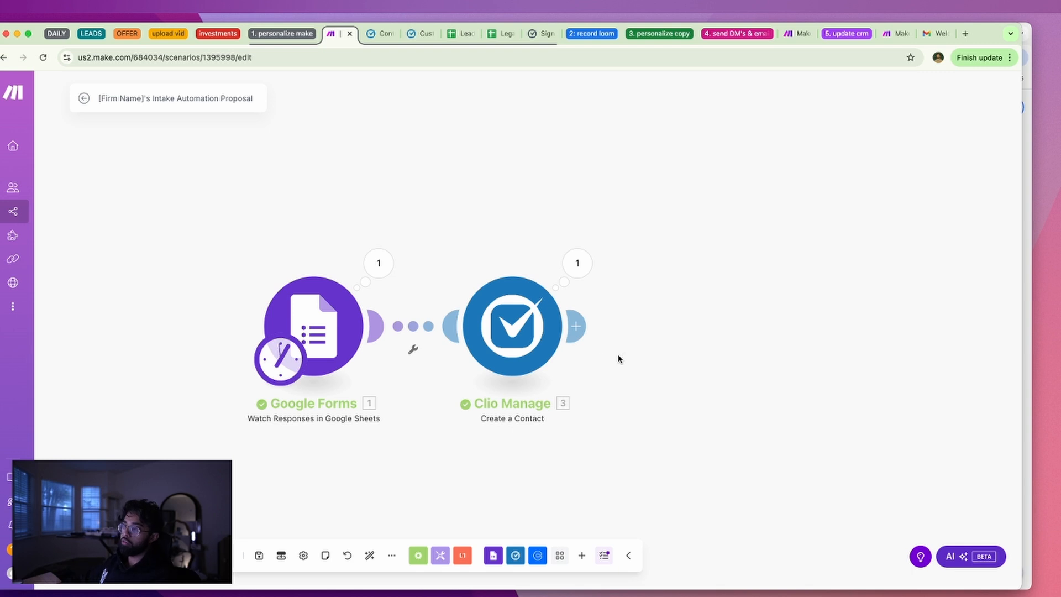
# Add an OpenAI Create a Completion module after the Clio Manage step
pyautogui.click(575, 326)
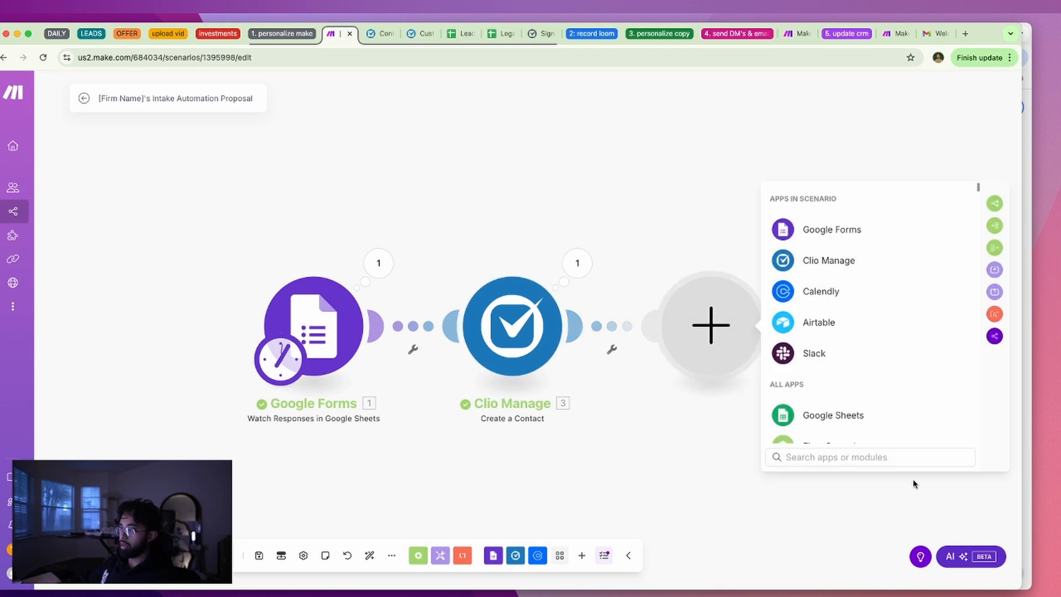
pyautogui.click(670, 487)
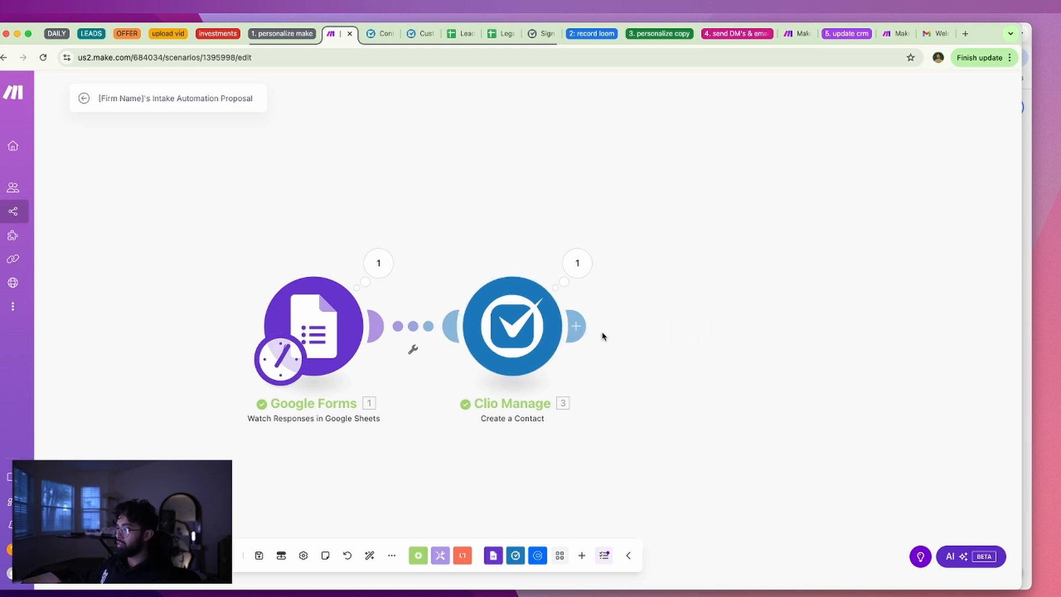
pyautogui.click(580, 327)
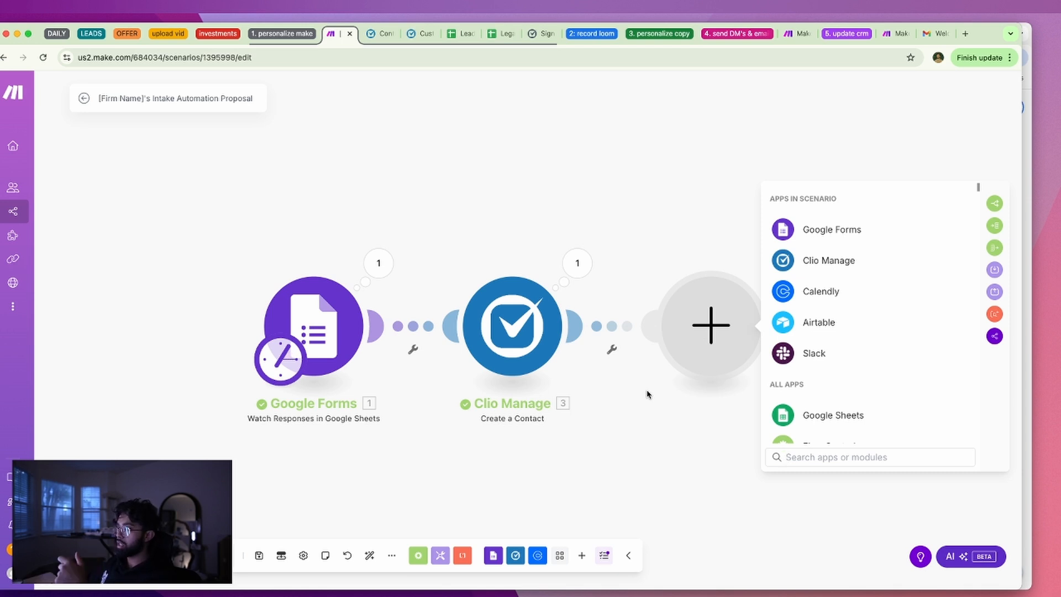
pyautogui.scroll(-1, 846, 359)
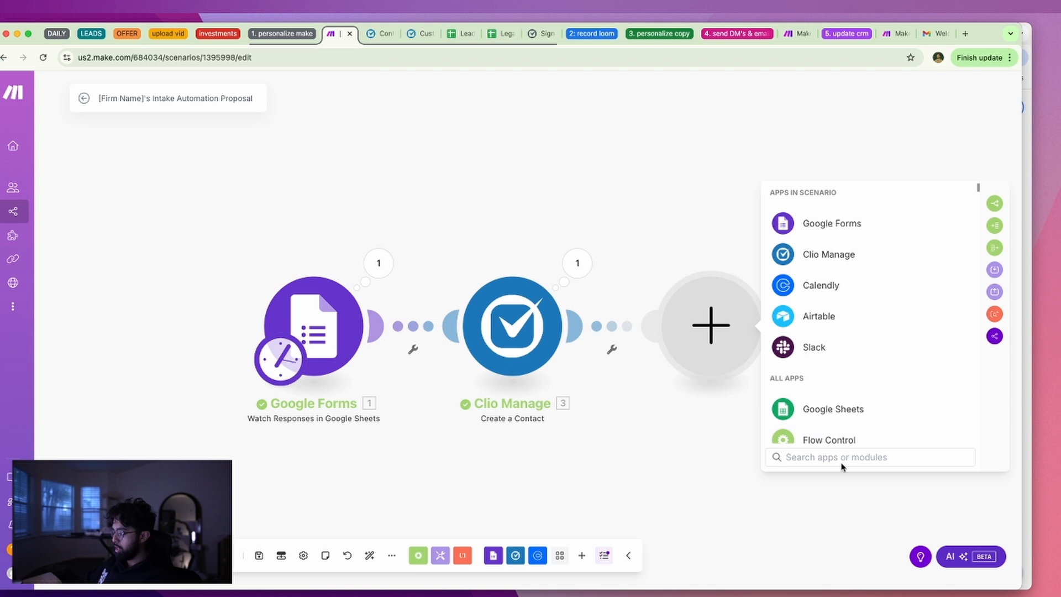
pyautogui.write('oep')
pyautogui.press('BackSpace')
pyautogui.press('BackSpace')
pyautogui.write('p')
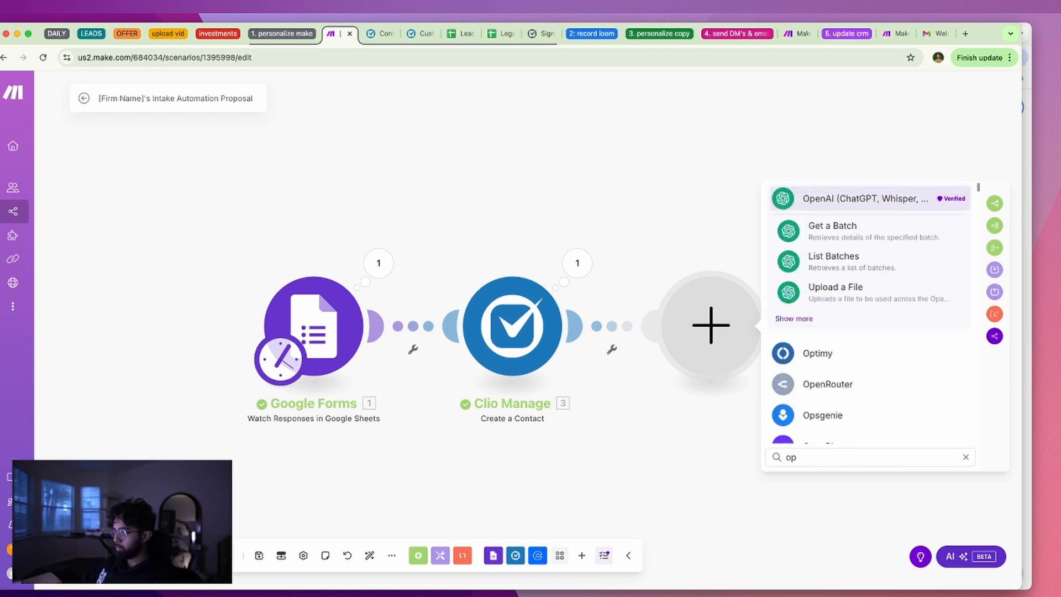
pyautogui.click(878, 204)
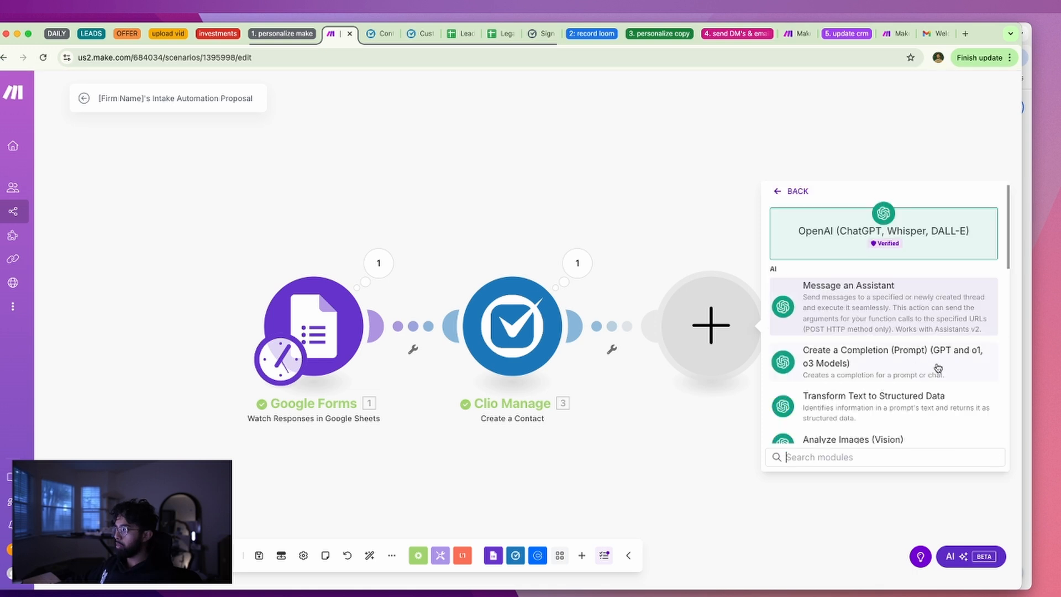
pyautogui.click(938, 369)
# Start a new OpenAI connection and get ready to enter its API key
pyautogui.click(858, 327)
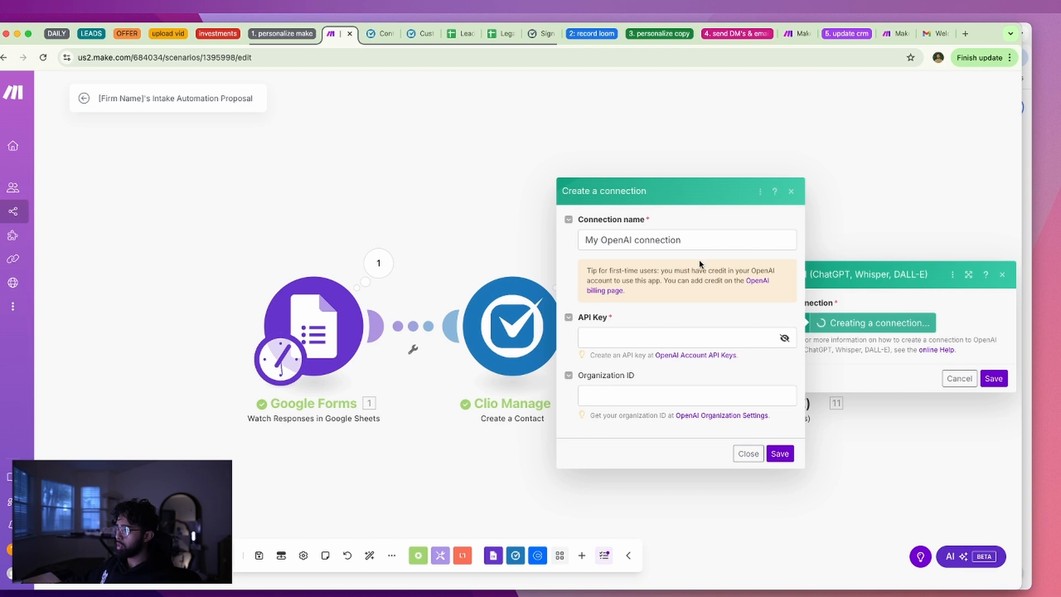
pyautogui.click(684, 337)
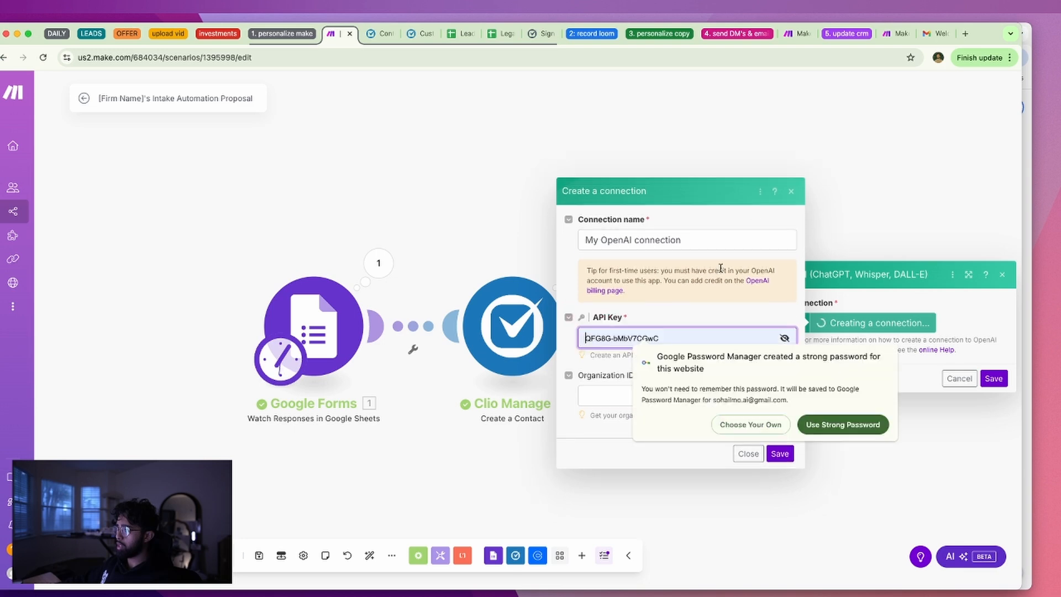
pyautogui.click(762, 296)
pyautogui.moveTo(983, 35); pyautogui.dragTo(1060, 110)
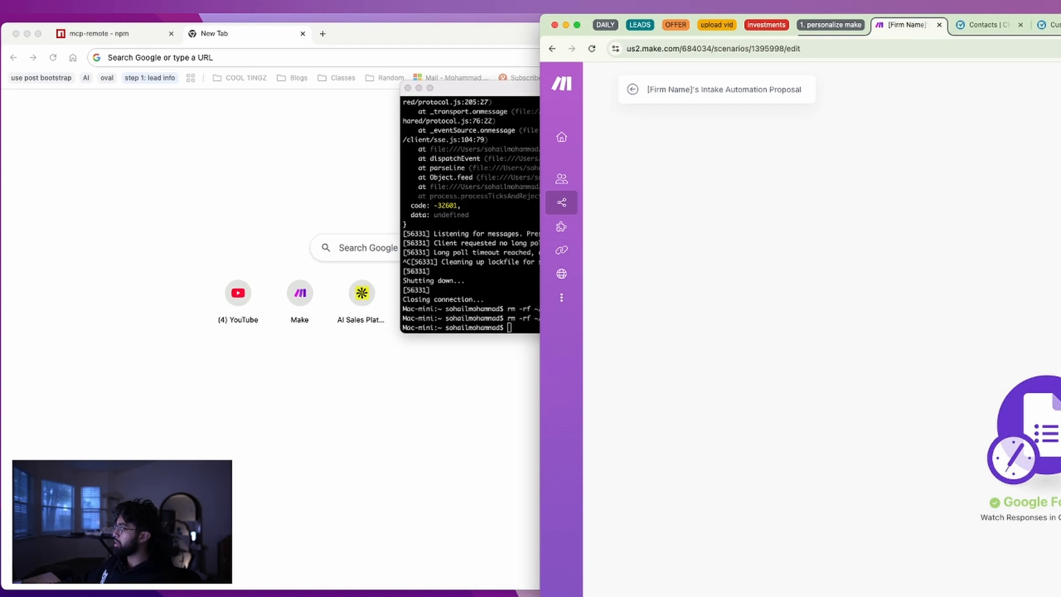
# Set the OpenAI module's method to Create a Chat Completion
pyautogui.click(225, 332)
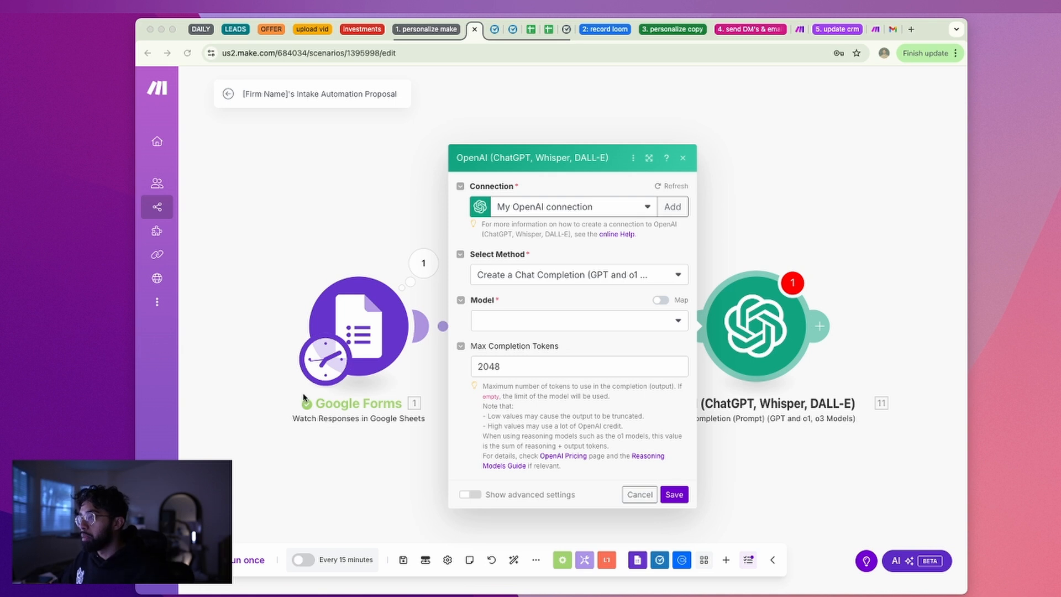
pyautogui.click(637, 276)
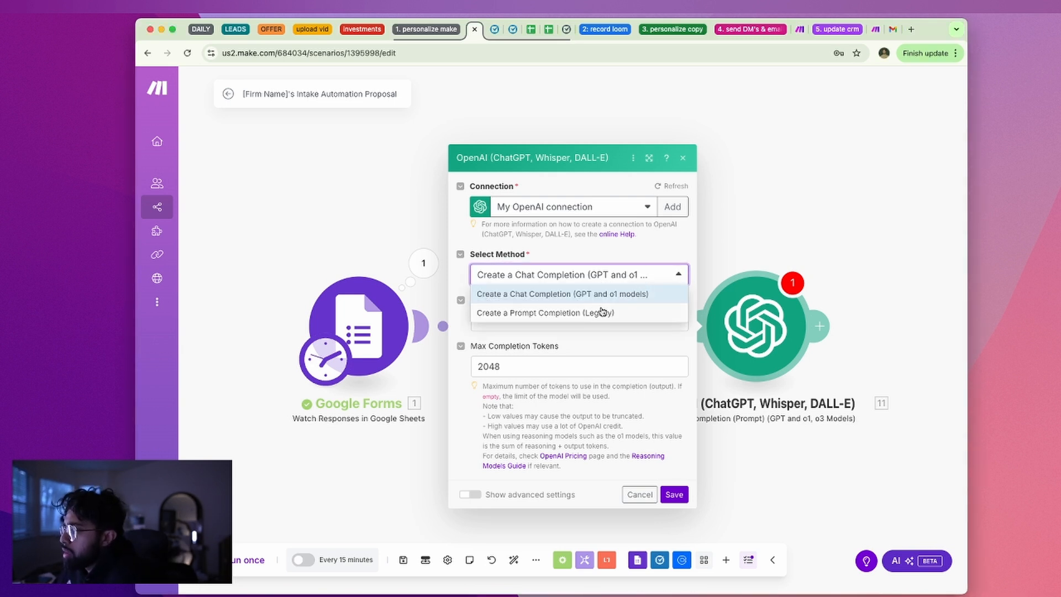
pyautogui.click(614, 296)
pyautogui.click(623, 277)
pyautogui.click(643, 279)
pyautogui.click(640, 278)
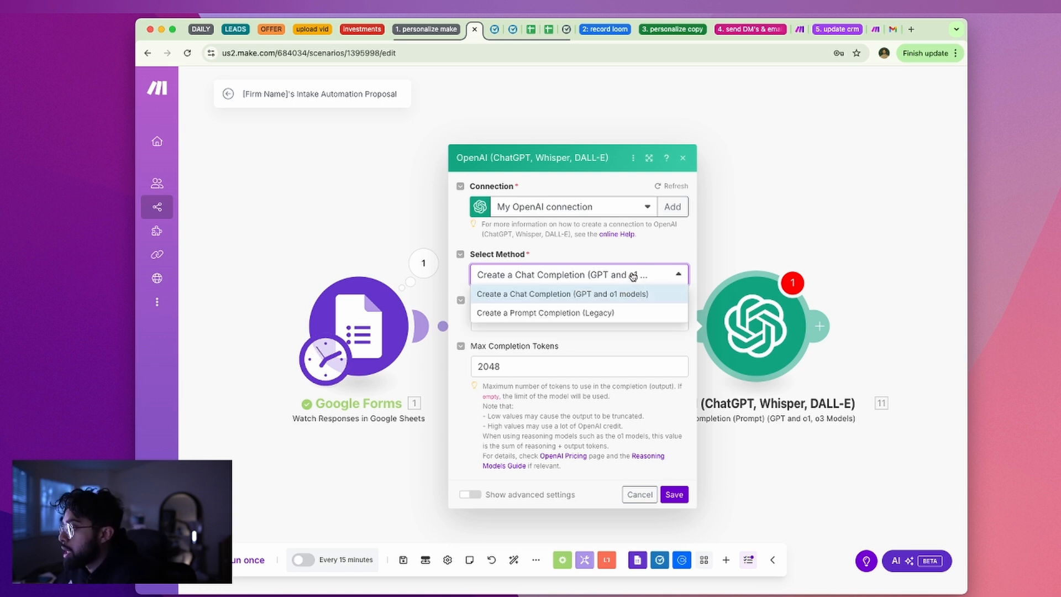
pyautogui.click(633, 276)
# Choose o1 as the model and review its unsupported-parameters notice
pyautogui.click(599, 319)
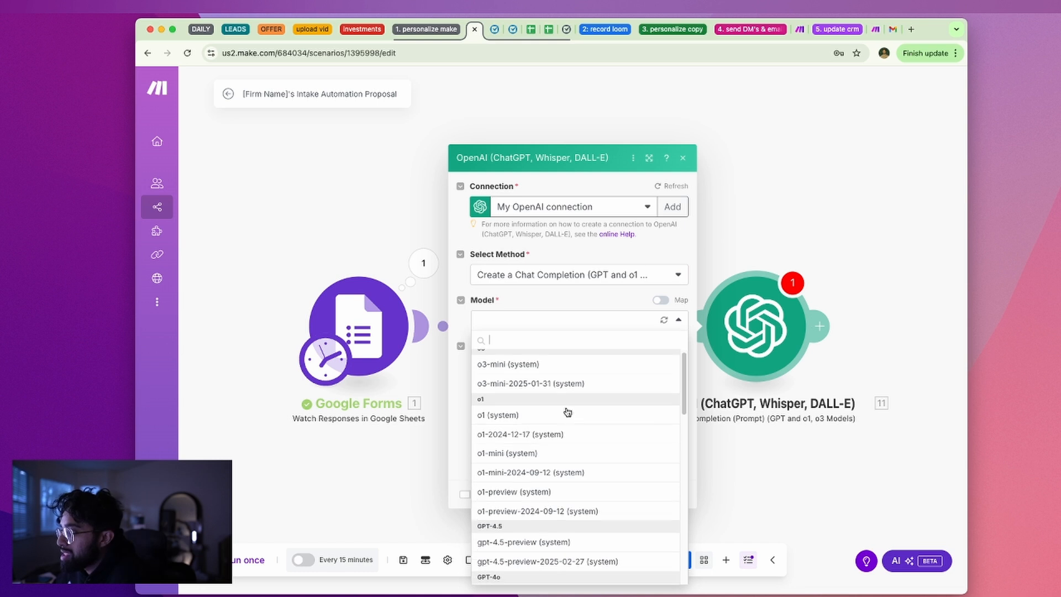
pyautogui.scroll(-1, 575, 403)
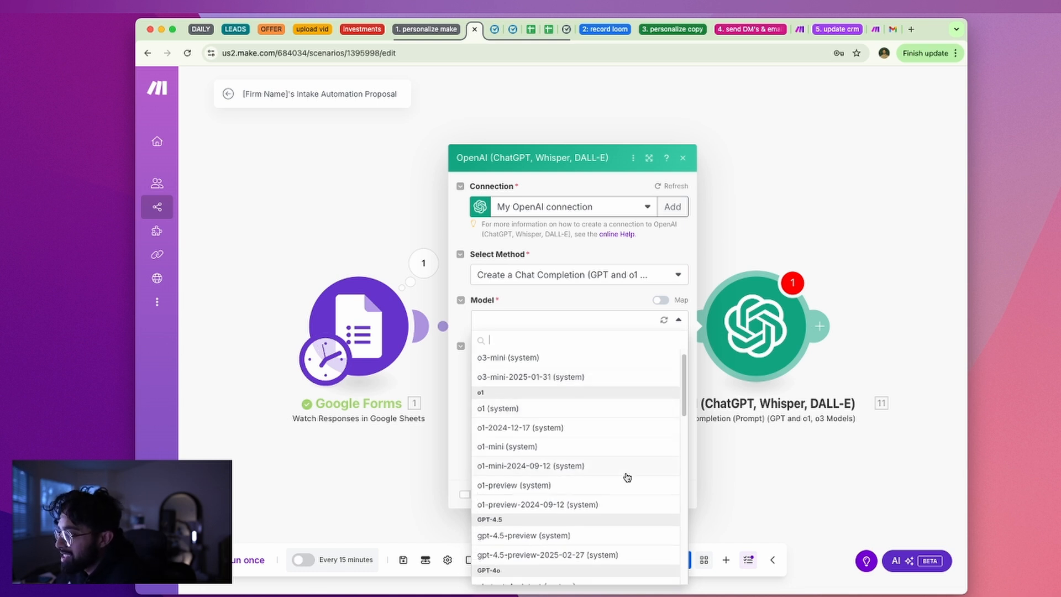
pyautogui.scroll(-5, 627, 475)
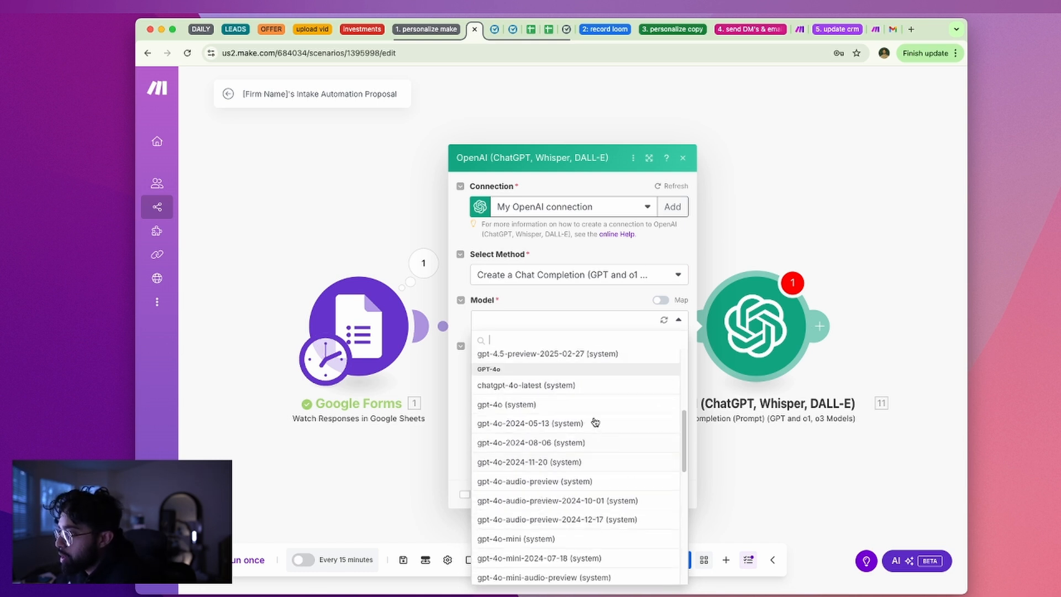
pyautogui.scroll(4, 555, 408)
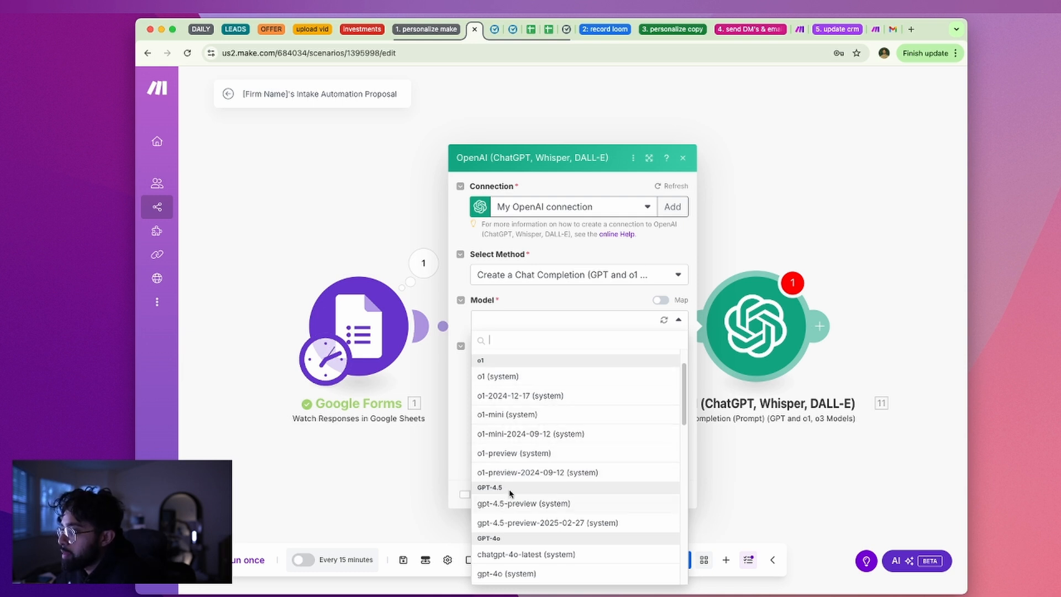
pyautogui.click(547, 381)
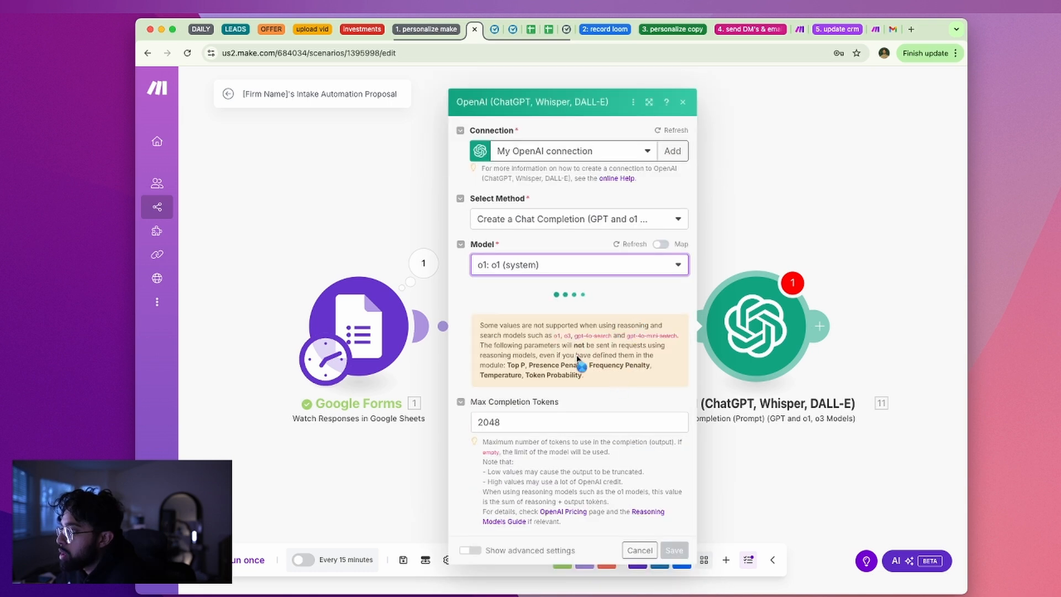
pyautogui.moveTo(573, 306); pyautogui.dragTo(542, 316)
pyautogui.click(541, 319)
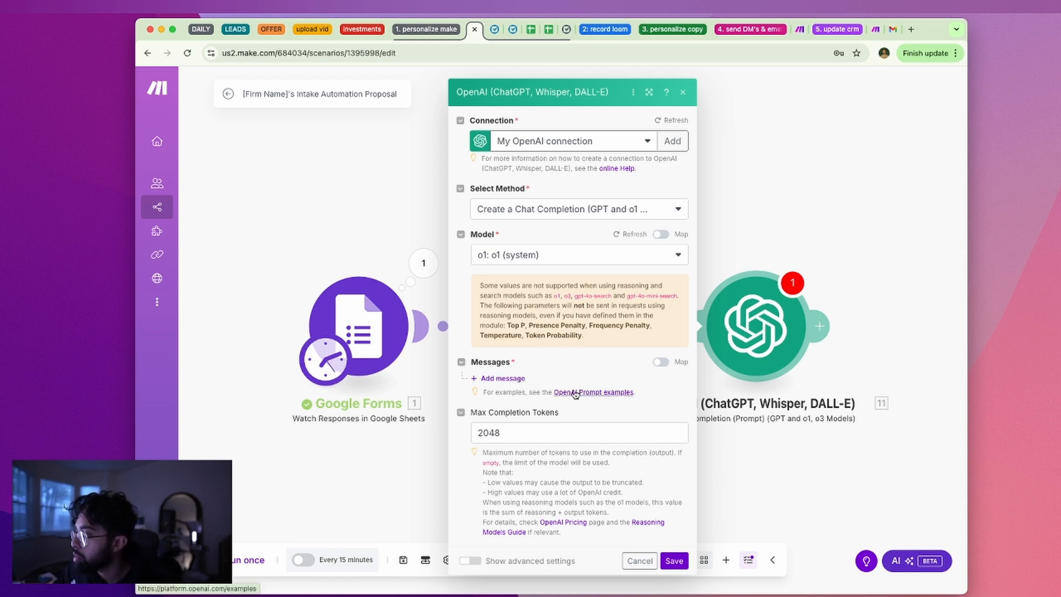
# Add a first message and view OpenAI's prompt examples page
pyautogui.click(502, 378)
pyautogui.click(608, 457)
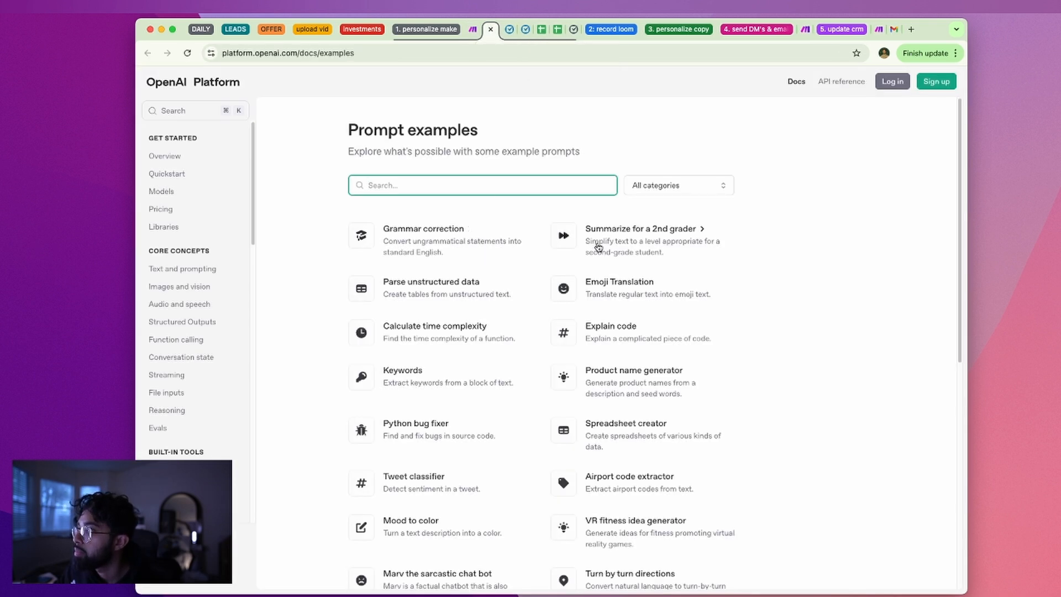
pyautogui.scroll(-5, 599, 248)
pyautogui.scroll(5, 599, 251)
# Set Message 1's role to Developer / System
pyautogui.click(490, 29)
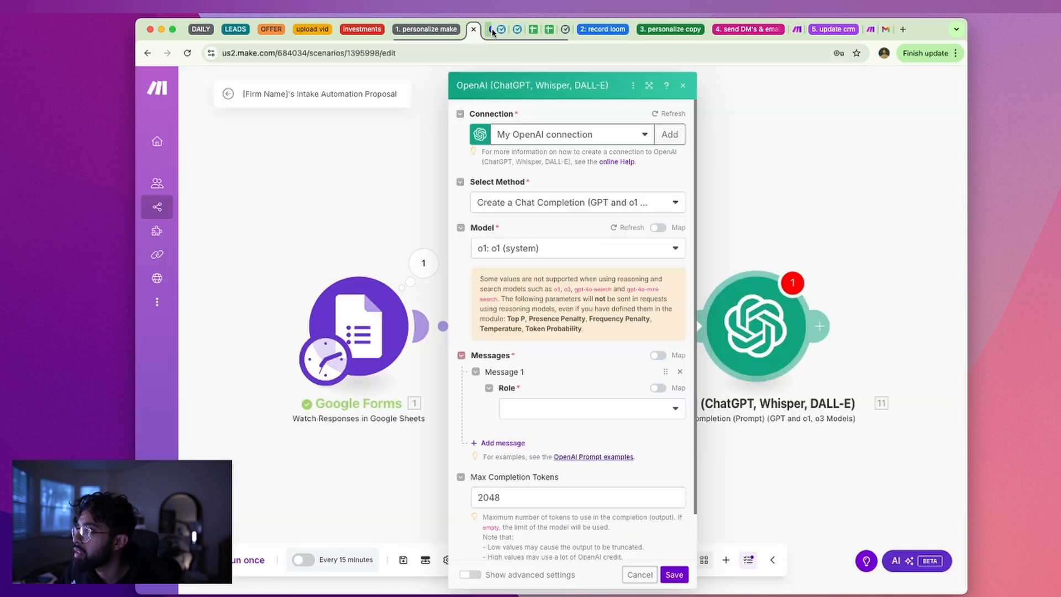
pyautogui.click(555, 414)
pyautogui.click(575, 468)
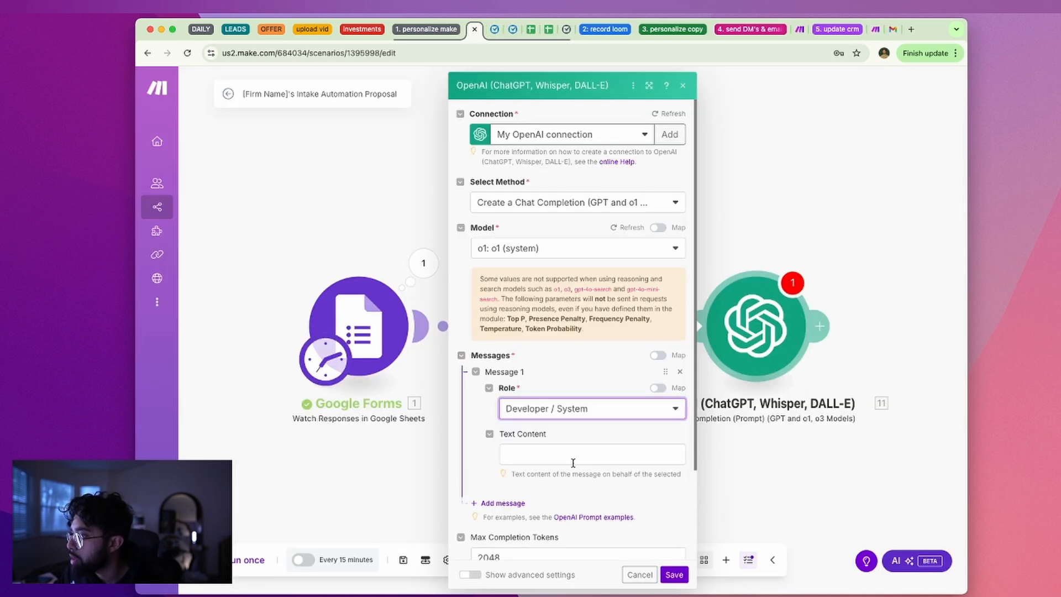
# Write 'You are an experienced lawyer in the' as the message text, removing a stray LEDES Client ID pill
pyautogui.click(549, 445)
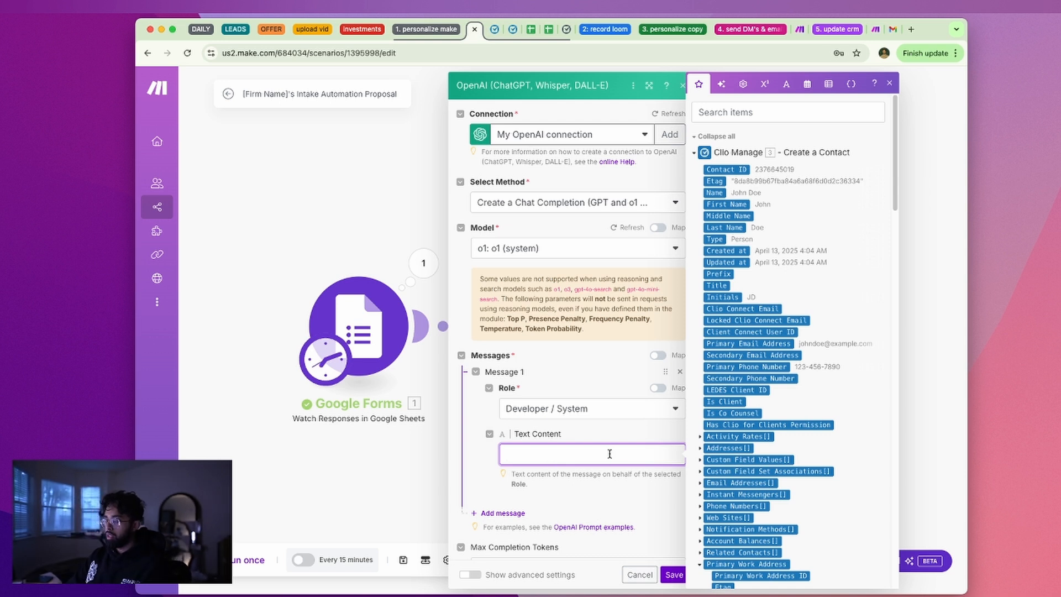
pyautogui.write('are a ')
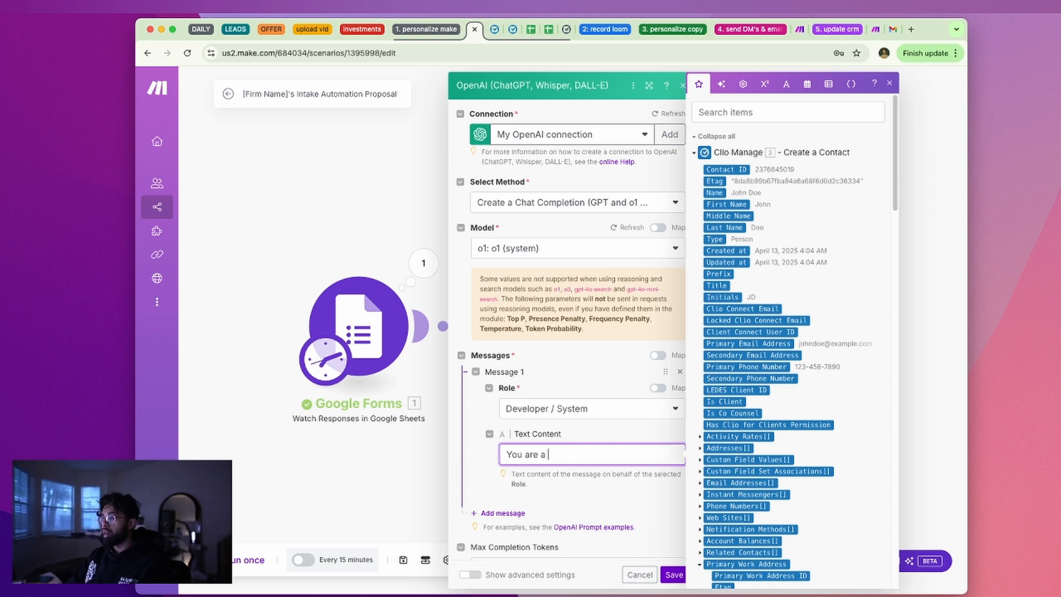
pyautogui.write('b')
pyautogui.press('BackSpace')
pyautogui.write('n experiencedLa')
pyautogui.press('BackSpace')
pyautogui.press('BackSpace')
pyautogui.write('d ')
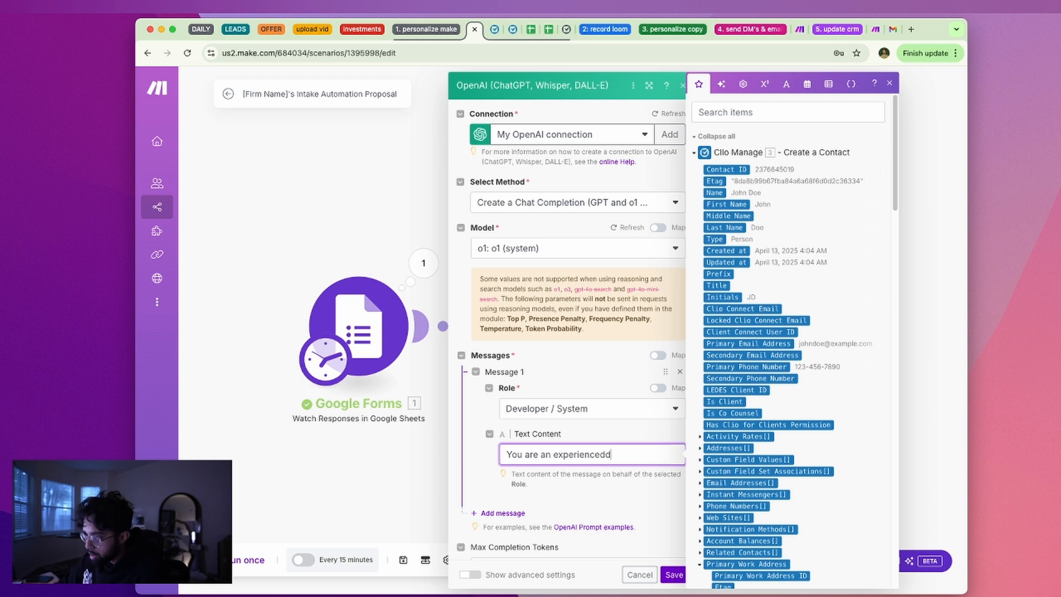
pyautogui.press('BackSpace')
pyautogui.press('BackSpace')
pyautogui.write(' Kaw')
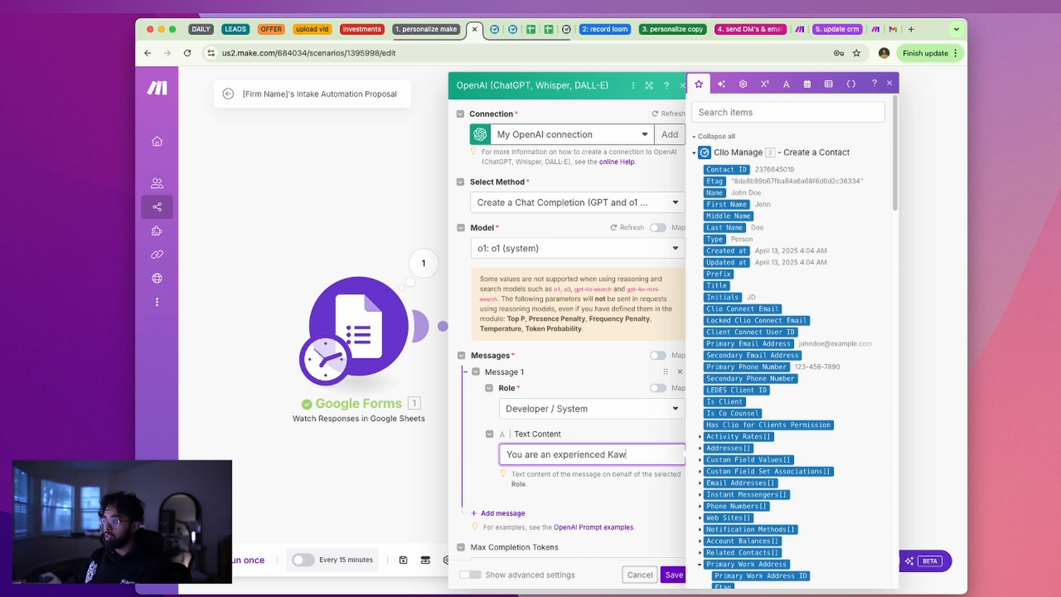
pyautogui.write('Laweyer')
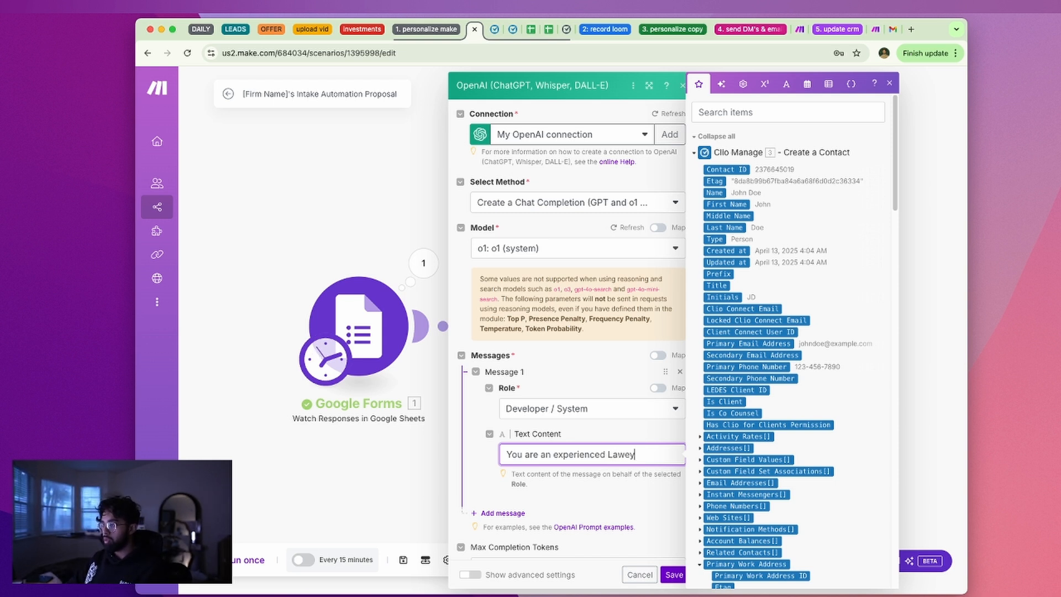
pyautogui.press('BackSpace')
pyautogui.press('BackSpace')
pyautogui.press('BackSpace')
pyautogui.press('BackSpace')
pyautogui.press('BackSpace')
pyautogui.press('BackSpace')
pyautogui.write('law')
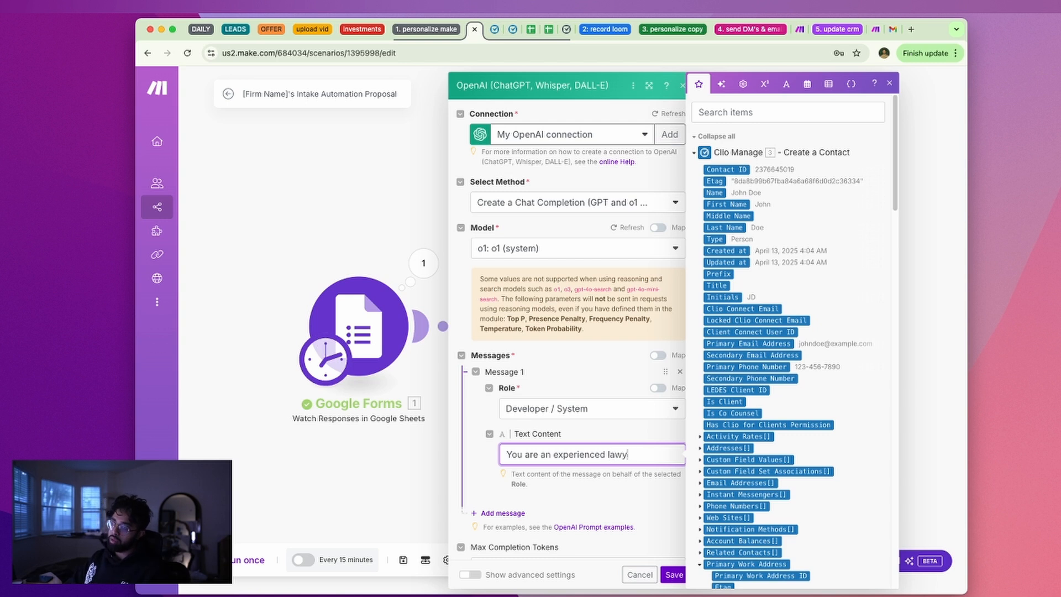
pyautogui.press('BackSpace')
pyautogui.press('BackSpace')
pyautogui.press('BackSpace')
pyautogui.press('BackSpace')
pyautogui.press('BackSpace')
pyautogui.press('BackSpace')
pyautogui.press('BackSpace')
pyautogui.press('BackSpace')
pyautogui.press('BackSpace')
pyautogui.press('BackSpace')
pyautogui.press('BackSpace')
pyautogui.press('BackSpace')
pyautogui.press('BackSpace')
pyautogui.press('BackSpace')
pyautogui.press('BackSpace')
pyautogui.press('BackSpace')
pyautogui.press('BackSpace')
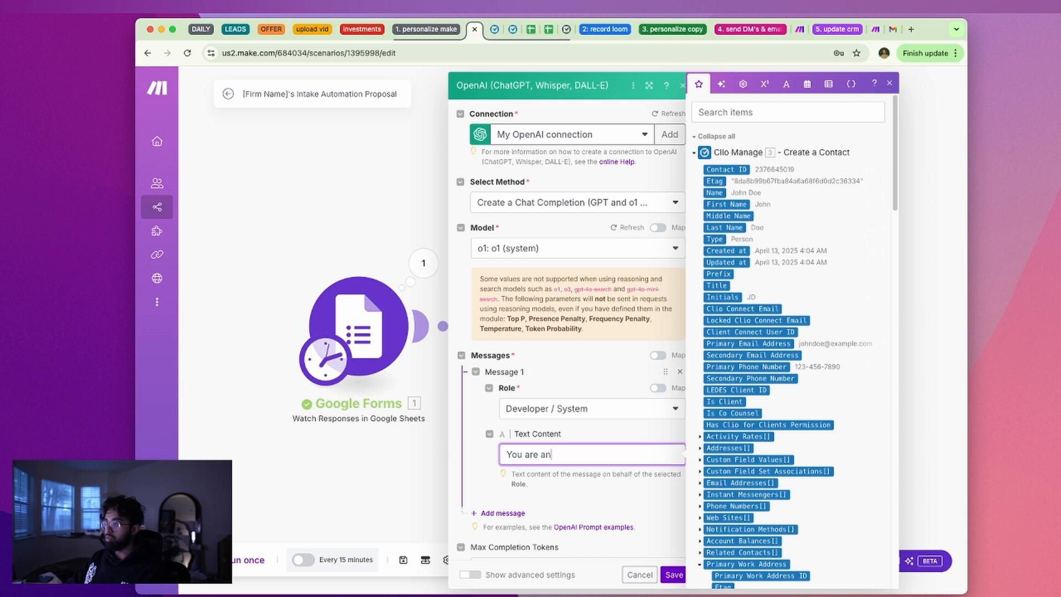
pyautogui.write('ex')
pyautogui.write('perienced la')
pyautogui.write('wye')
pyautogui.press('BackSpace')
pyautogui.write('yer in the')
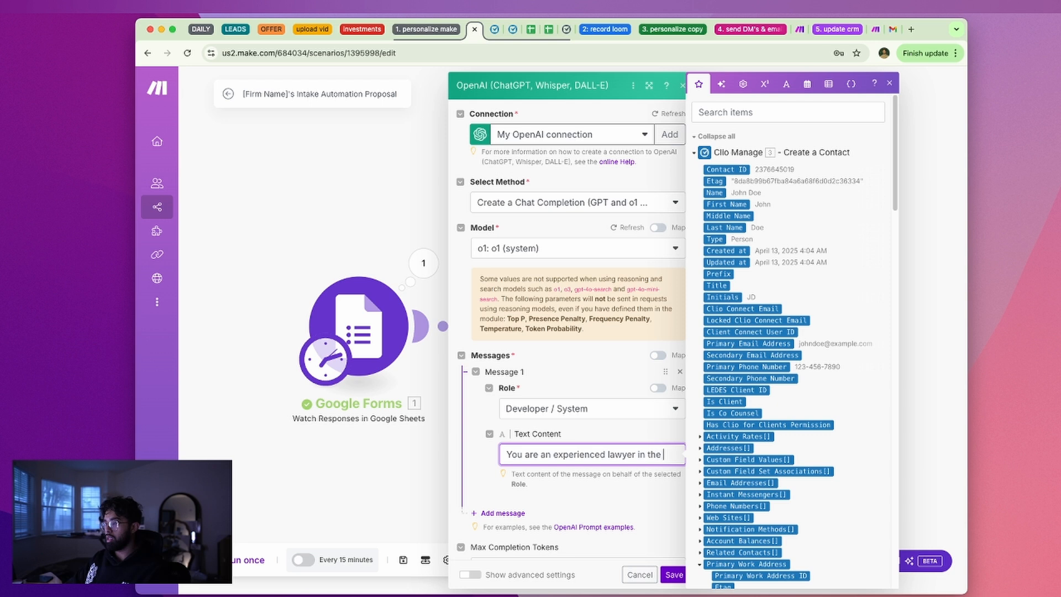
pyautogui.press('BackSpace')
pyautogui.press('BackSpace')
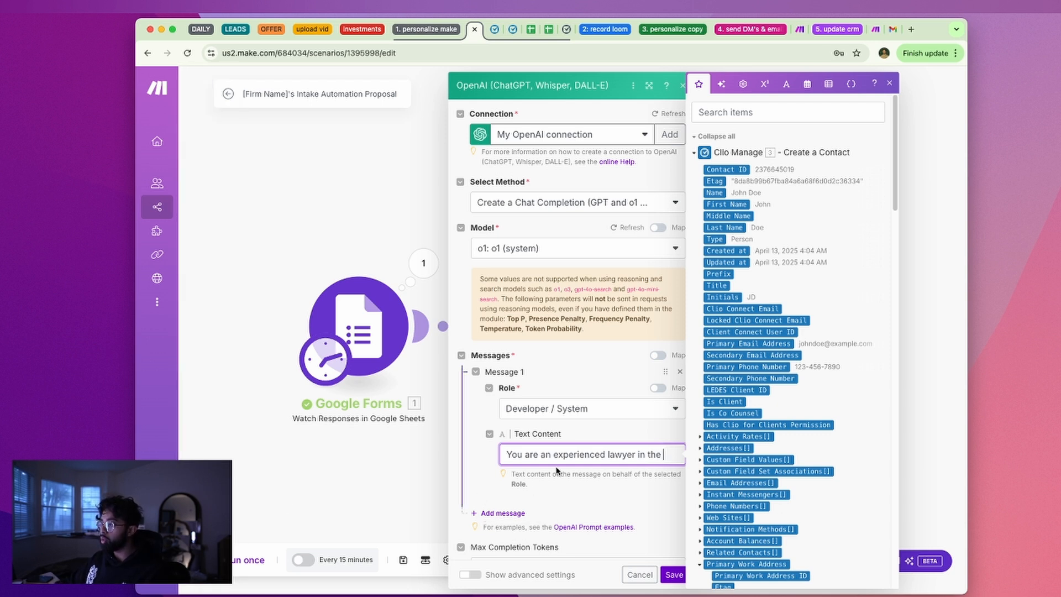
pyautogui.click(731, 391)
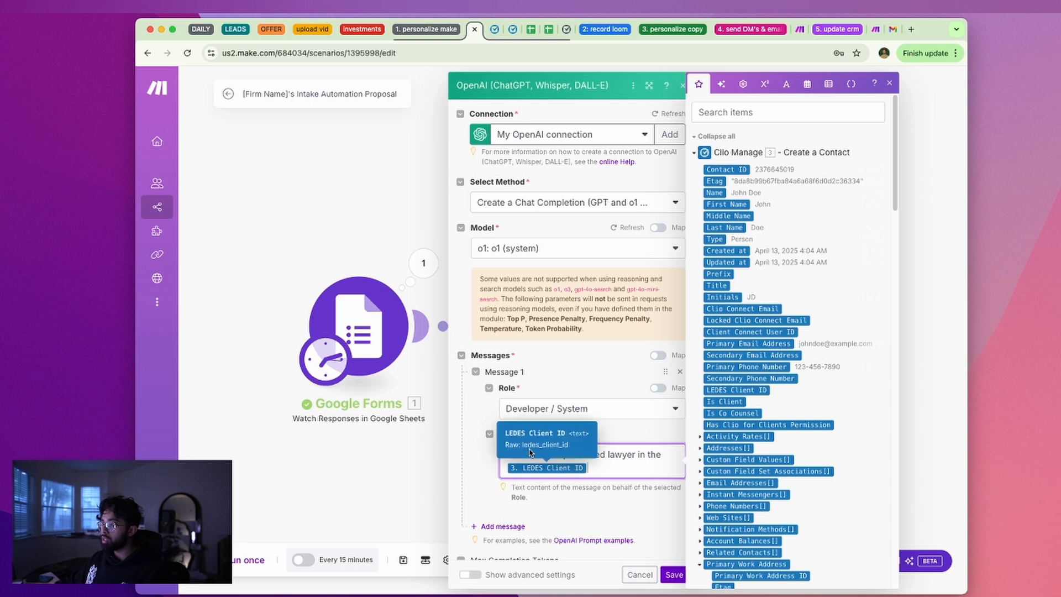
pyautogui.press('BackSpace')
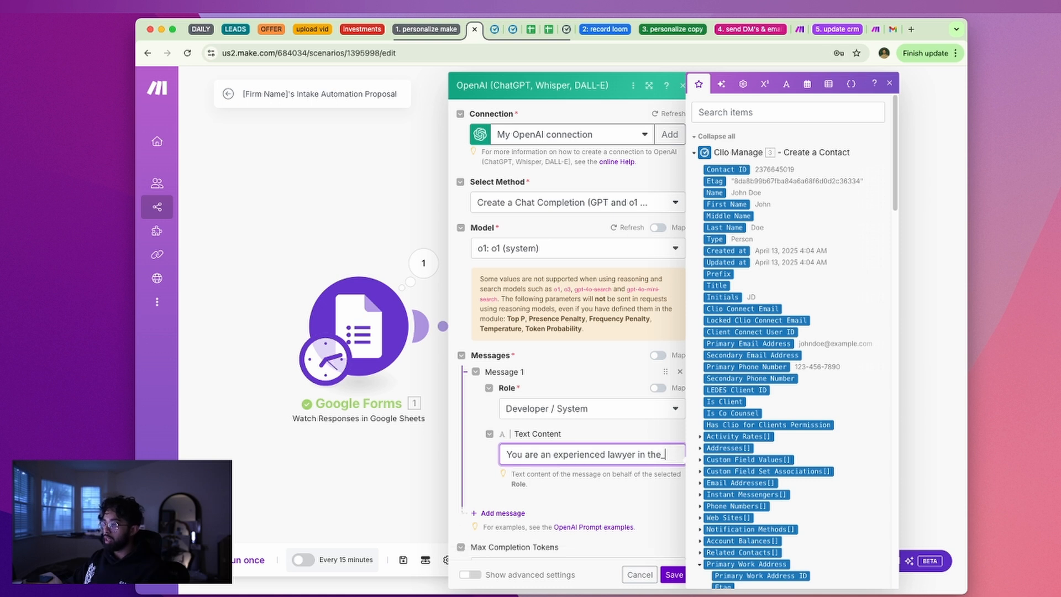
# Toggle the message role to a mapped value and back to Developer / System
pyautogui.scroll(-1, 580, 497)
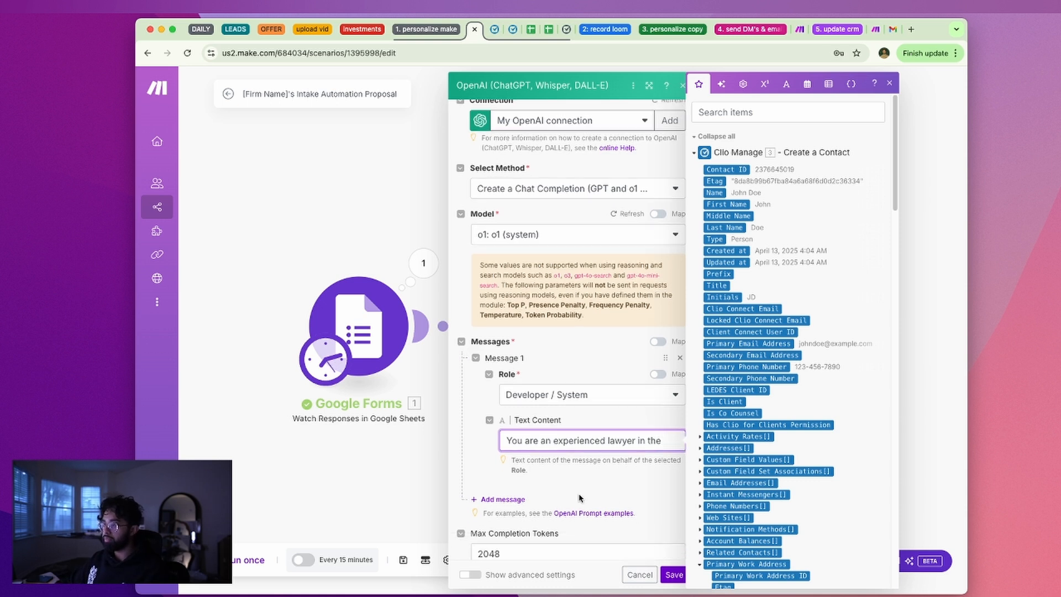
pyautogui.click(579, 497)
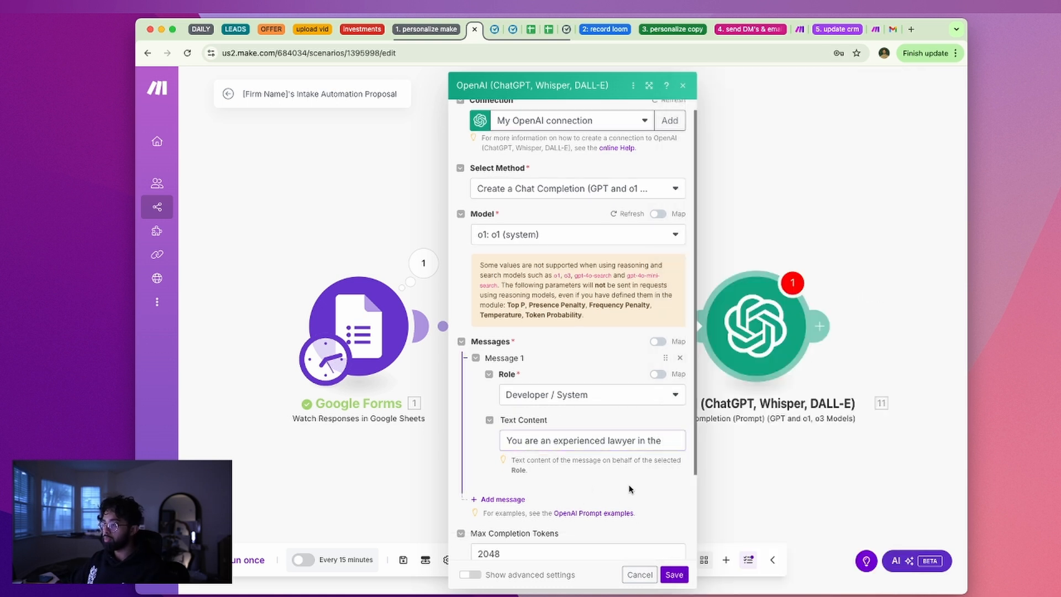
pyautogui.click(662, 375)
pyautogui.click(659, 375)
pyautogui.click(658, 375)
pyautogui.click(660, 390)
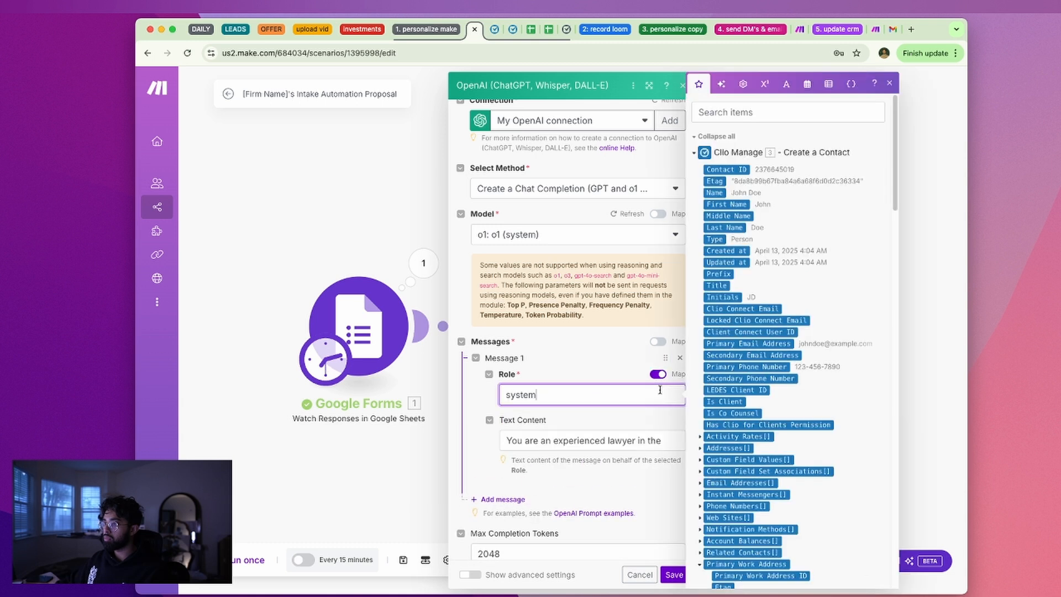
pyautogui.click(659, 375)
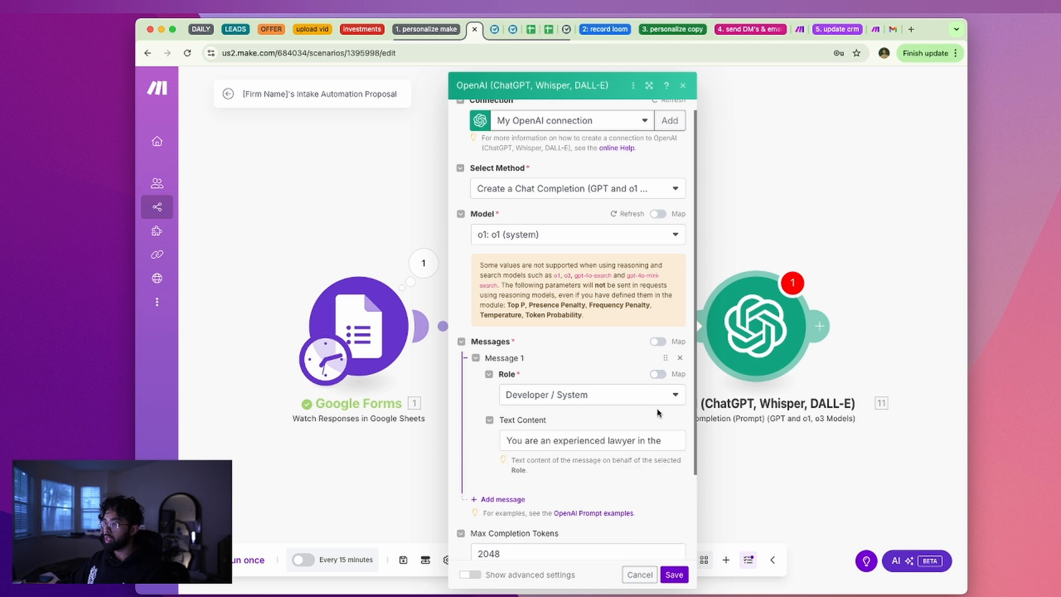
# Continue the prompt with 'focusing in' plus the Google Forms Area of Need (F) answer
pyautogui.click(665, 441)
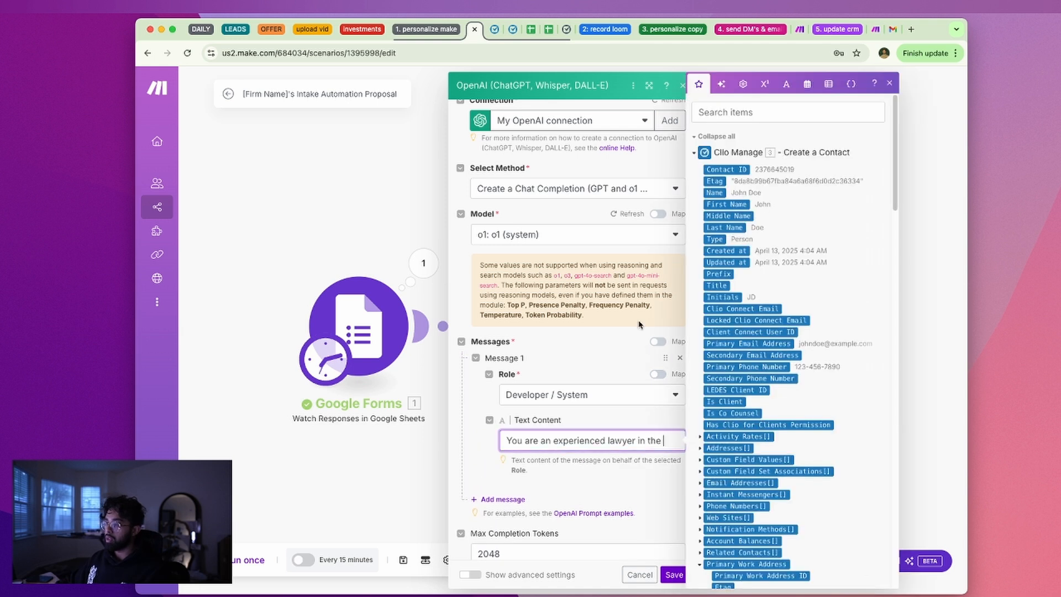
pyautogui.write('____ prac')
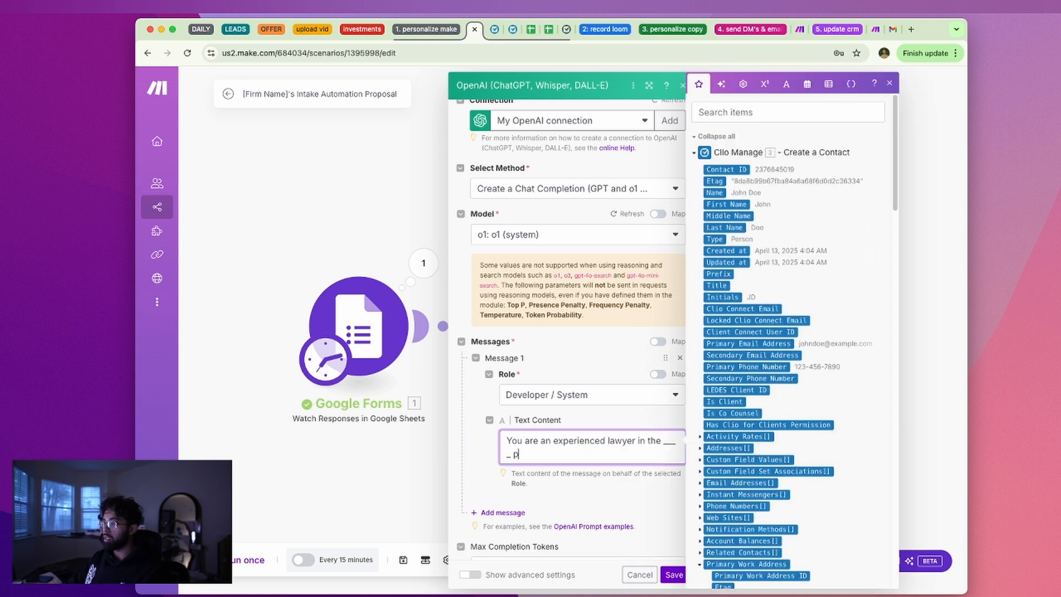
pyautogui.press('BackSpace')
pyautogui.press('BackSpace')
pyautogui.press('BackSpace')
pyautogui.press('BackSpace')
pyautogui.press('BackSpace')
pyautogui.press('BackSpace')
pyautogui.press('BackSpace')
pyautogui.press('BackSpace')
pyautogui.press('BackSpace')
pyautogui.press('BackSpace')
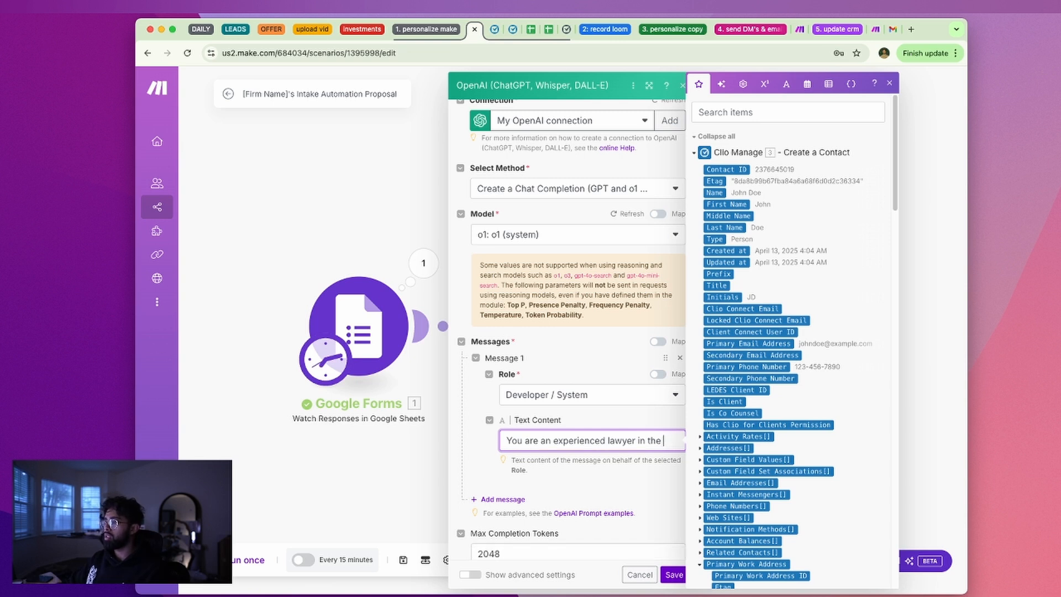
pyautogui.write('practice focusing in')
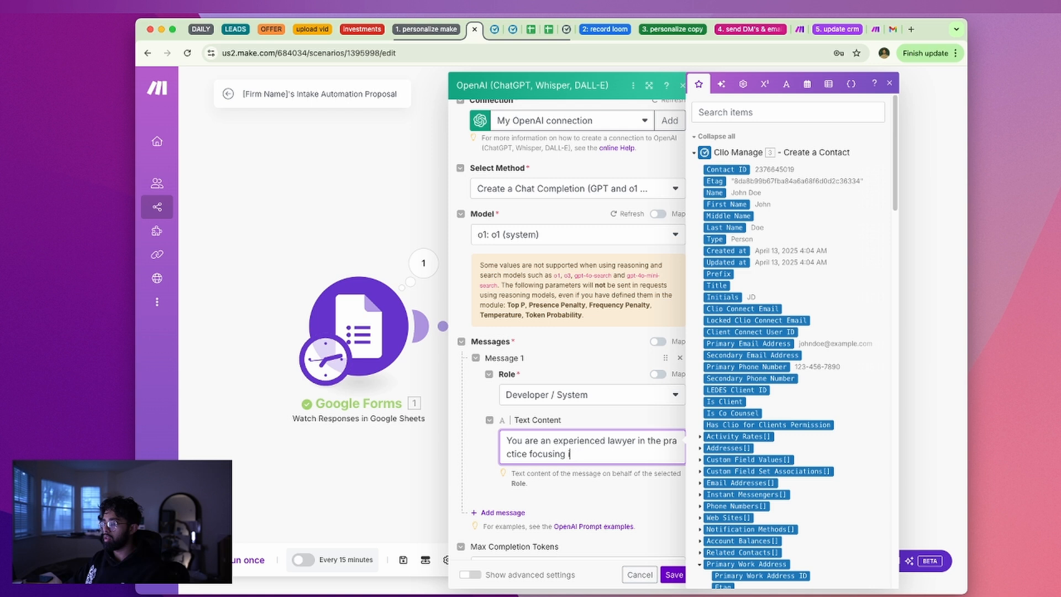
pyautogui.press('BackSpace')
pyautogui.press('BackSpace')
pyautogui.press('BackSpace')
pyautogui.press('BackSpace')
pyautogui.press('BackSpace')
pyautogui.press('BackSpace')
pyautogui.press('BackSpace')
pyautogui.press('BackSpace')
pyautogui.press('BackSpace')
pyautogui.press('BackSpace')
pyautogui.press('BackSpace')
pyautogui.press('BackSpace')
pyautogui.press('BackSpace')
pyautogui.press('BackSpace')
pyautogui.press('BackSpace')
pyautogui.press('BackSpace')
pyautogui.press('BackSpace')
pyautogui.press('BackSpace')
pyautogui.press('BackSpace')
pyautogui.press('BackSpace')
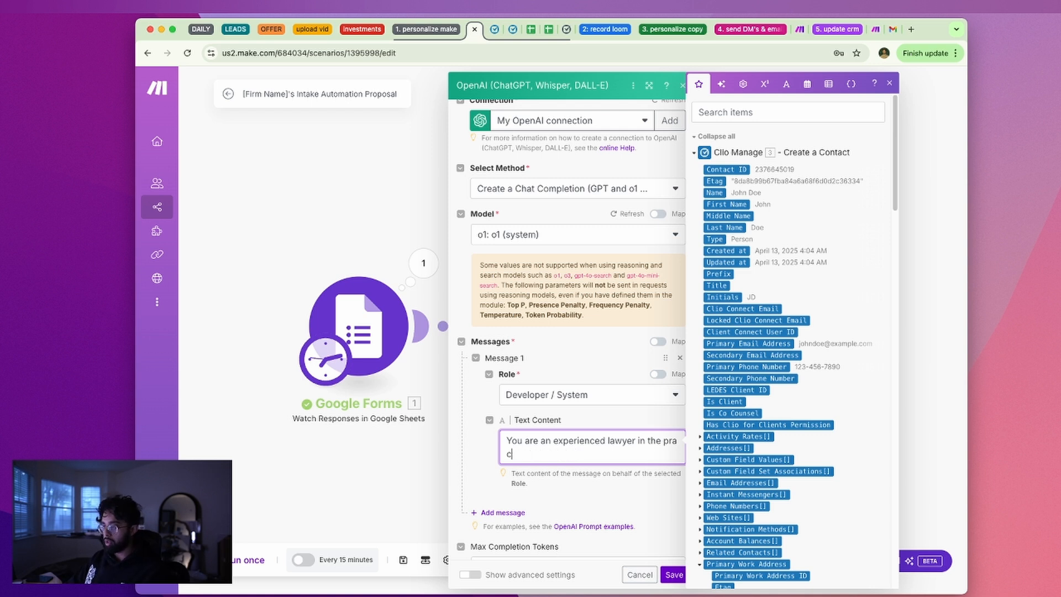
pyautogui.press('BackSpace')
pyautogui.write('focusing in')
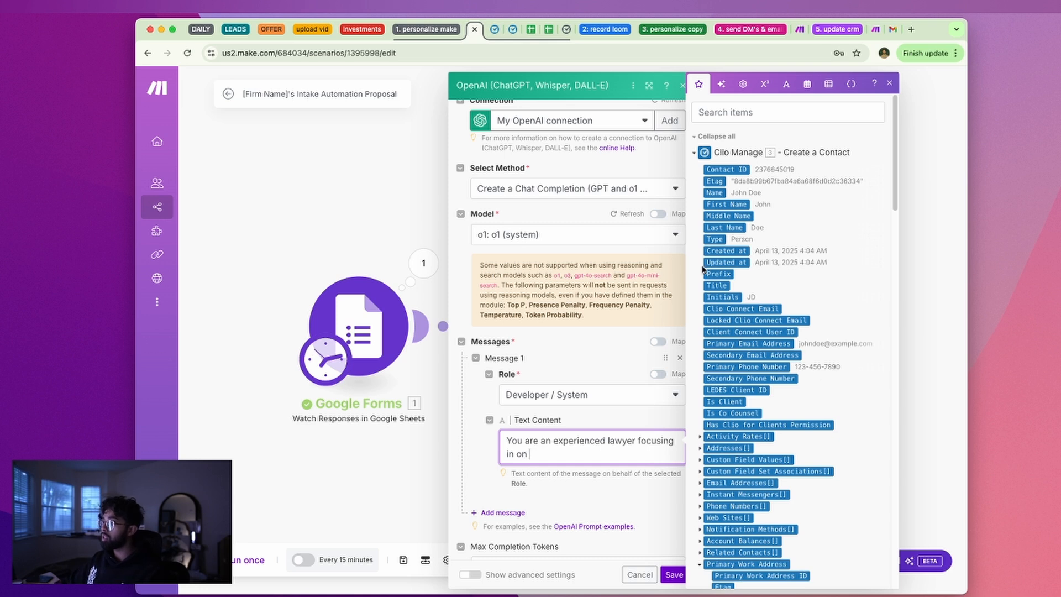
pyautogui.click(794, 161)
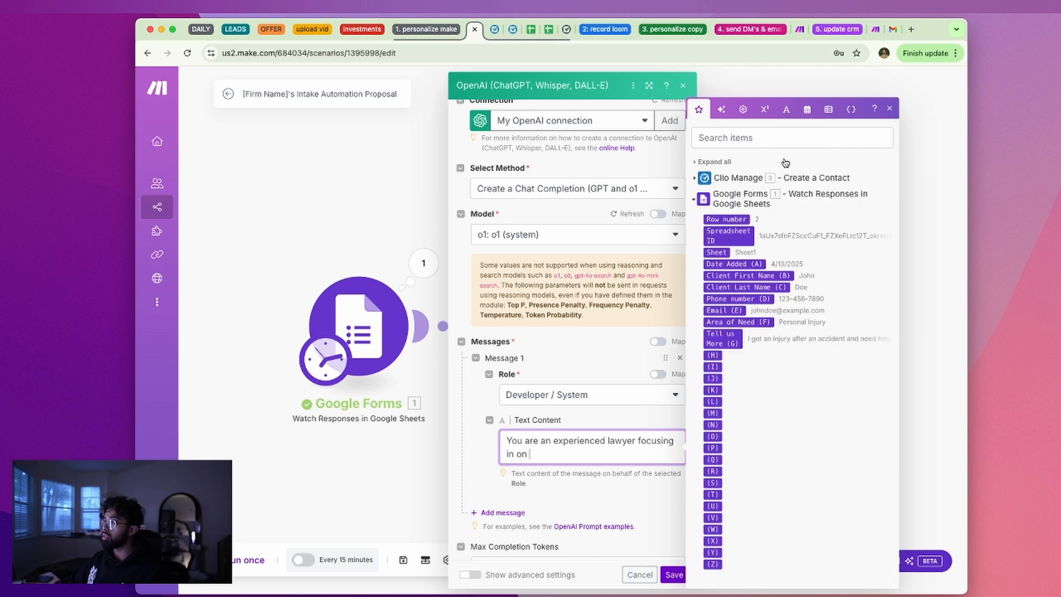
pyautogui.click(770, 198)
pyautogui.click(748, 483)
pyautogui.click(742, 321)
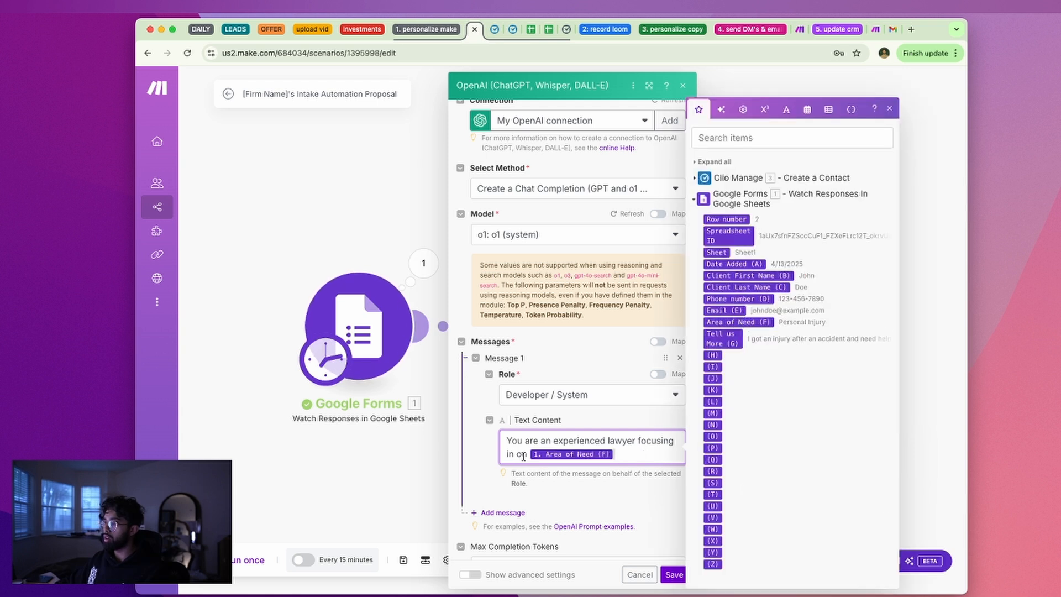
pyautogui.write('.')
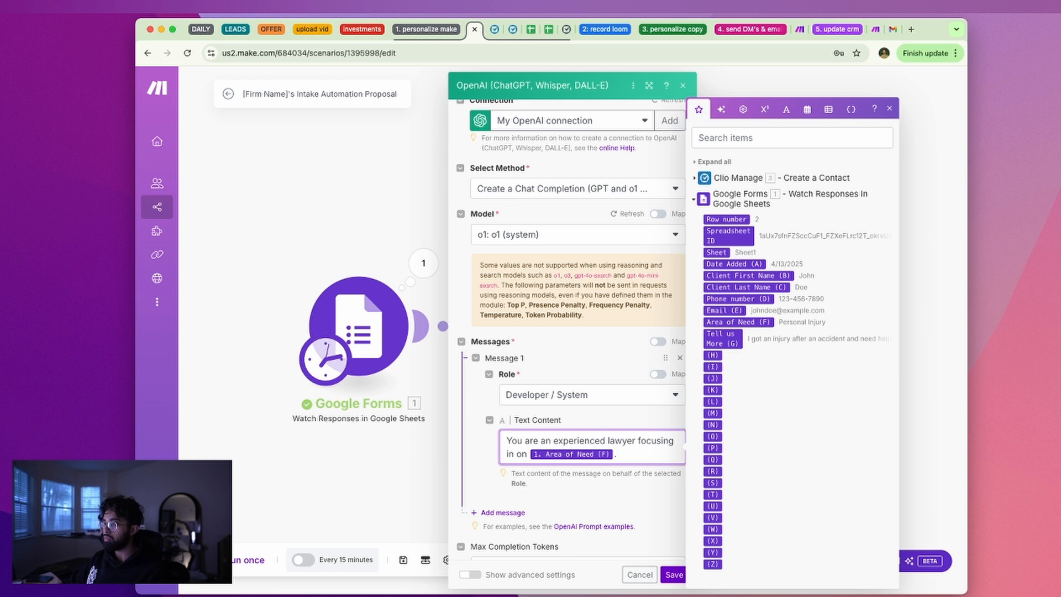
# Reword 'focusing in' to 'with cases relating to' before Area of Need
pyautogui.doubleClick(635, 442)
pyautogui.write('with cases')
pyautogui.press('Delete')
pyautogui.press('Delete')
pyautogui.press('Delete')
pyautogui.press('Delete')
pyautogui.press('Delete')
pyautogui.press('Delete')
pyautogui.write('relatign')
pyautogui.press('BackSpace')
pyautogui.press('BackSpace')
pyautogui.write('ng to')
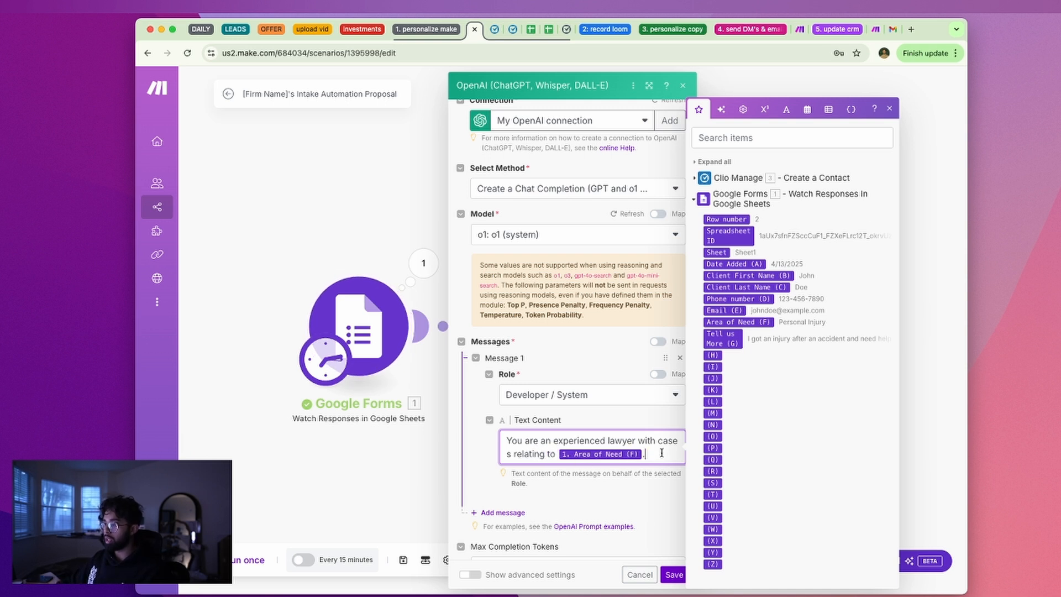
# Append 'and skillful client/lawyer communication skills', then select 'skillful' for replacement
pyautogui.click(570, 439)
pyautogui.click(661, 454)
pyautogui.write('and')
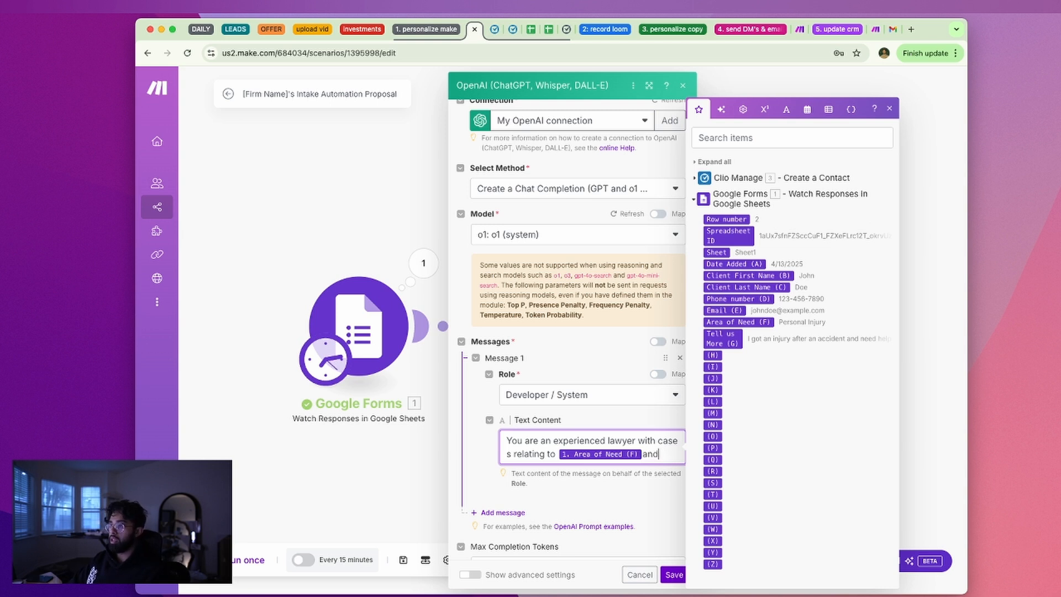
pyautogui.write('s')
pyautogui.press('BackSpace')
pyautogui.write('skill ful')
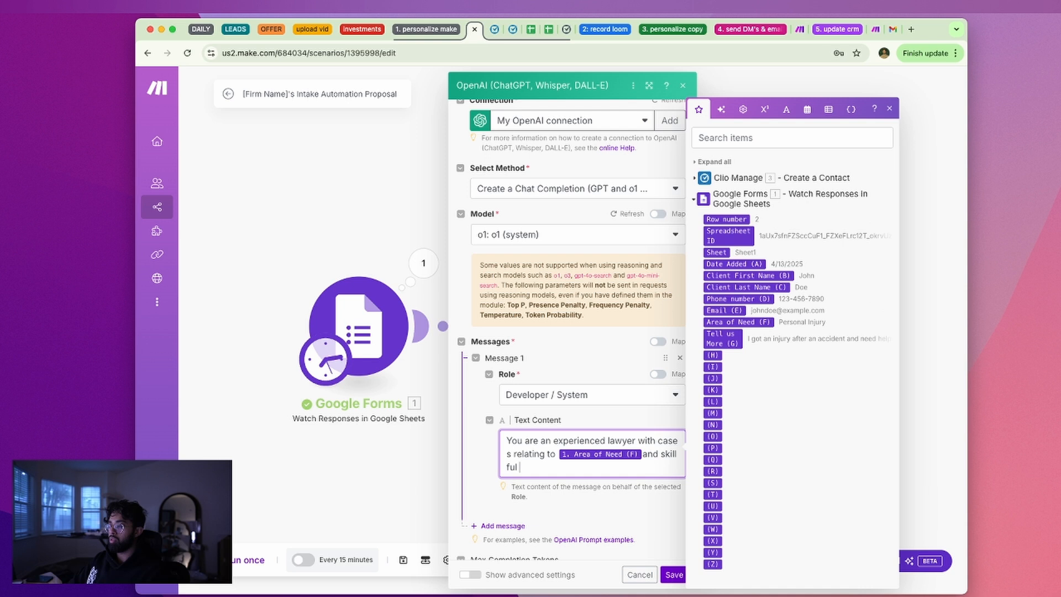
pyautogui.write(' client /')
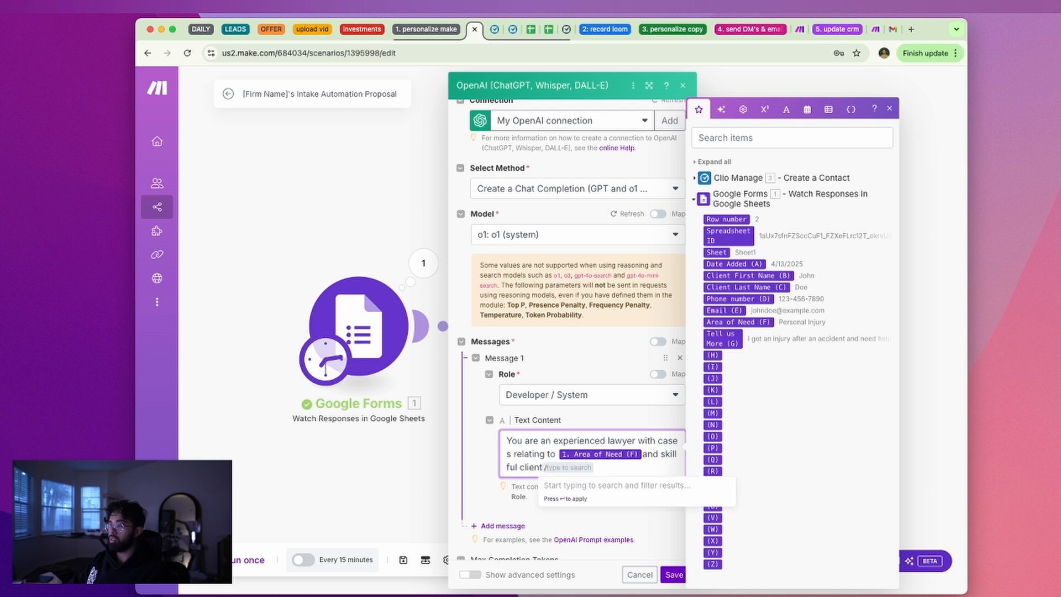
pyautogui.write('lawyer ')
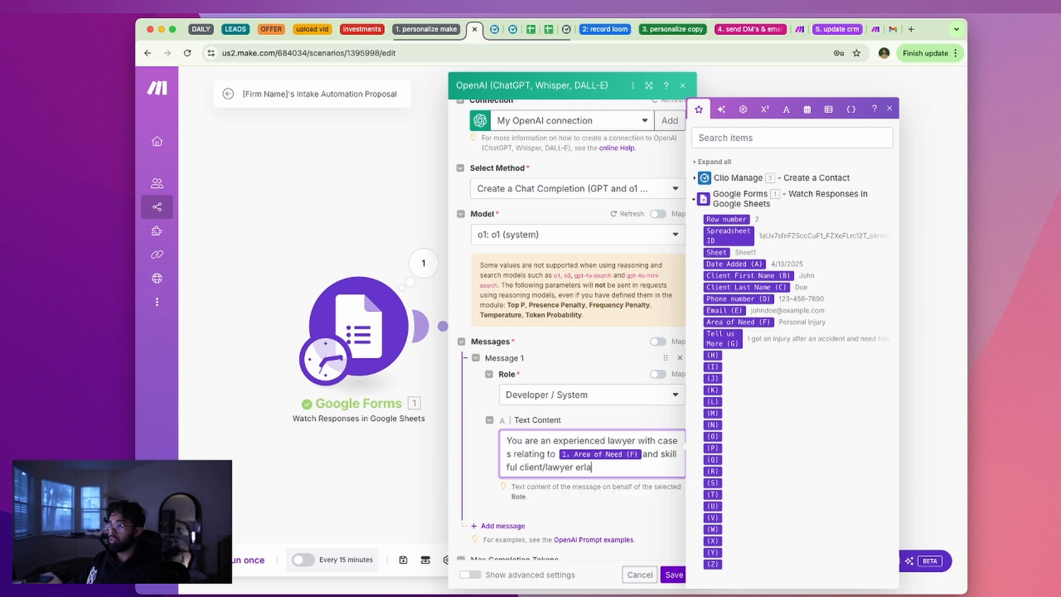
pyautogui.write('communication skills')
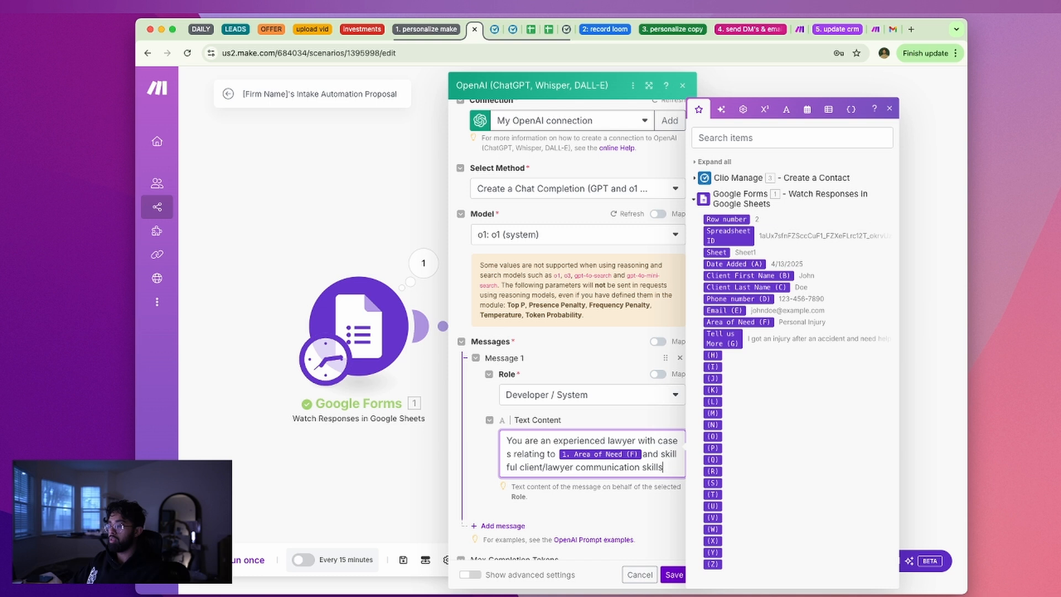
pyautogui.moveTo(660, 454); pyautogui.dragTo(668, 455)
pyautogui.click(520, 466)
pyautogui.moveTo(522, 463); pyautogui.dragTo(661, 458)
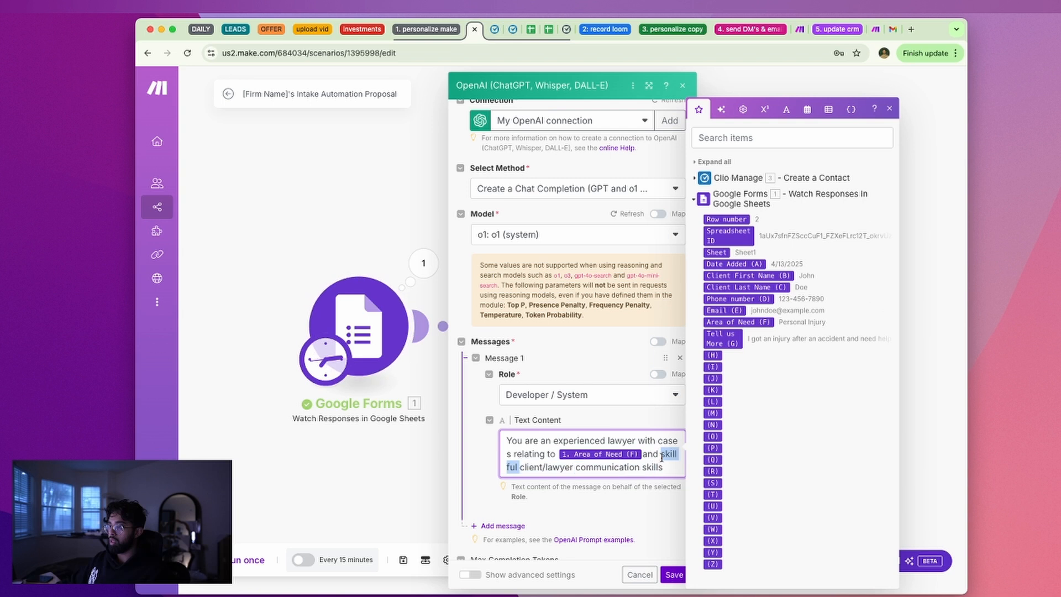
# Replace 'skillful' with 'have deep' and add 'You just received a new client intake form being submitted.'
pyautogui.write('have deep')
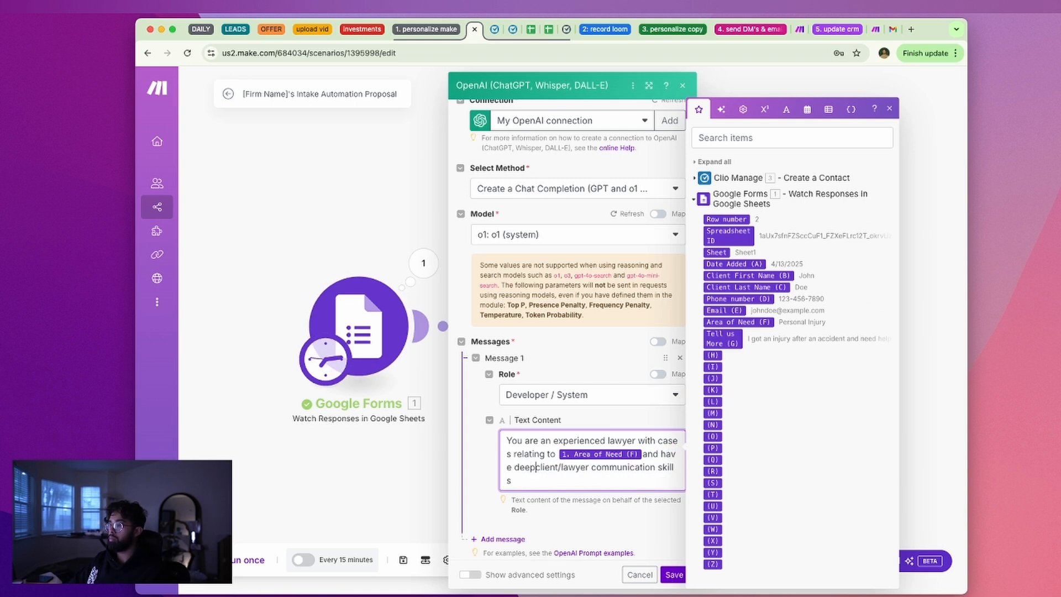
pyautogui.click(656, 480)
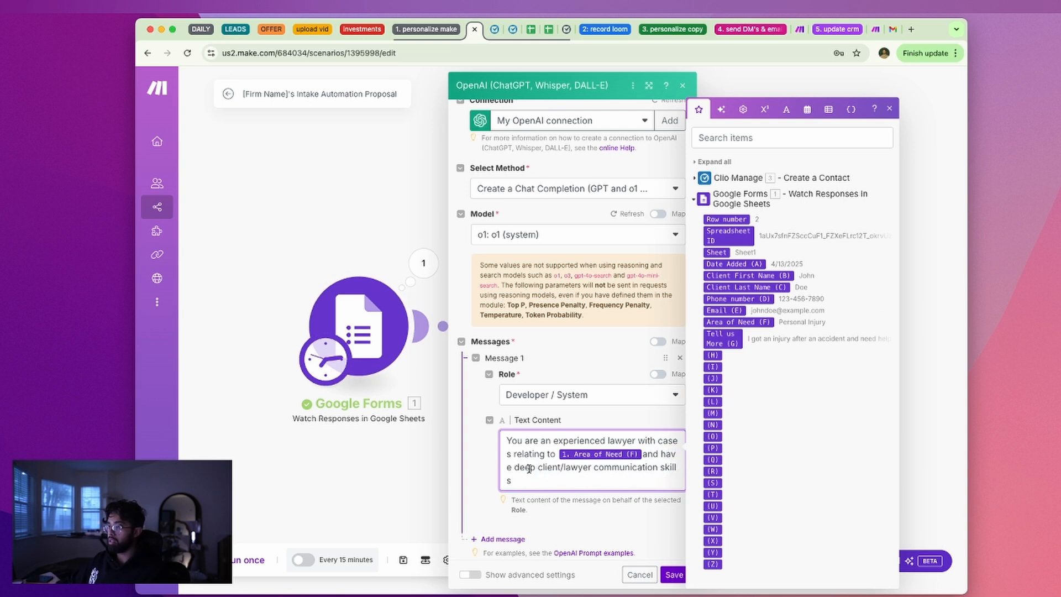
pyautogui.write('. ')
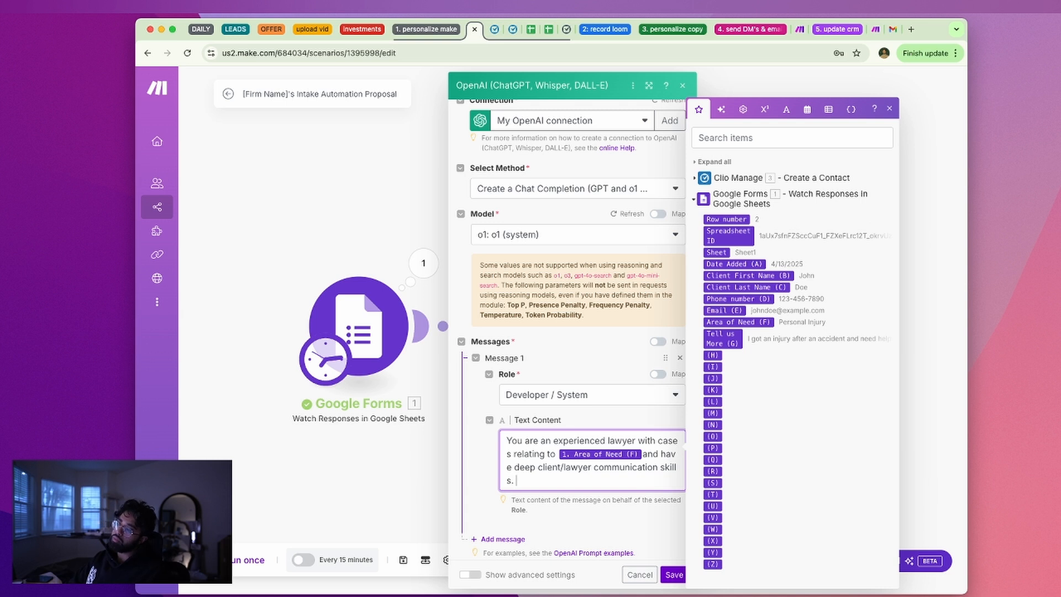
pyautogui.write('You just received a newwclie')
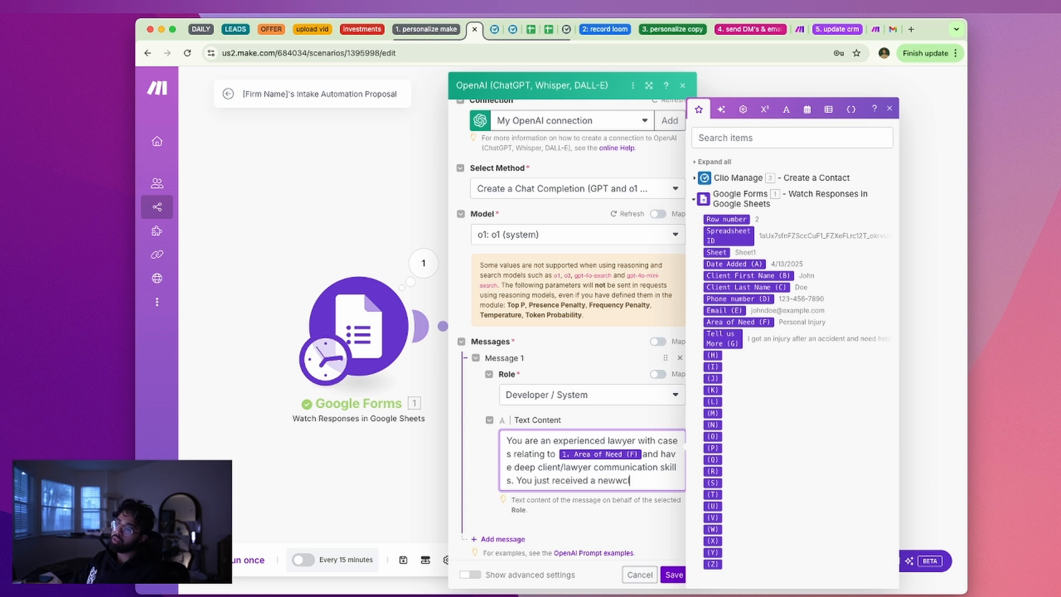
pyautogui.press('BackSpace')
pyautogui.write('cl')
pyautogui.write('t i')
pyautogui.write('nt ')
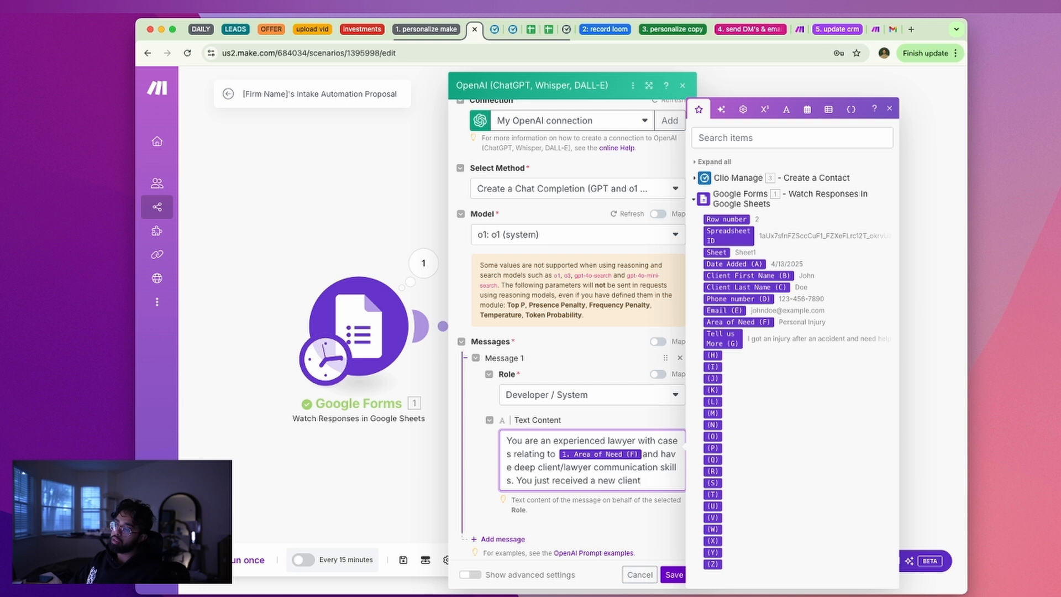
pyautogui.write('intake forrm be')
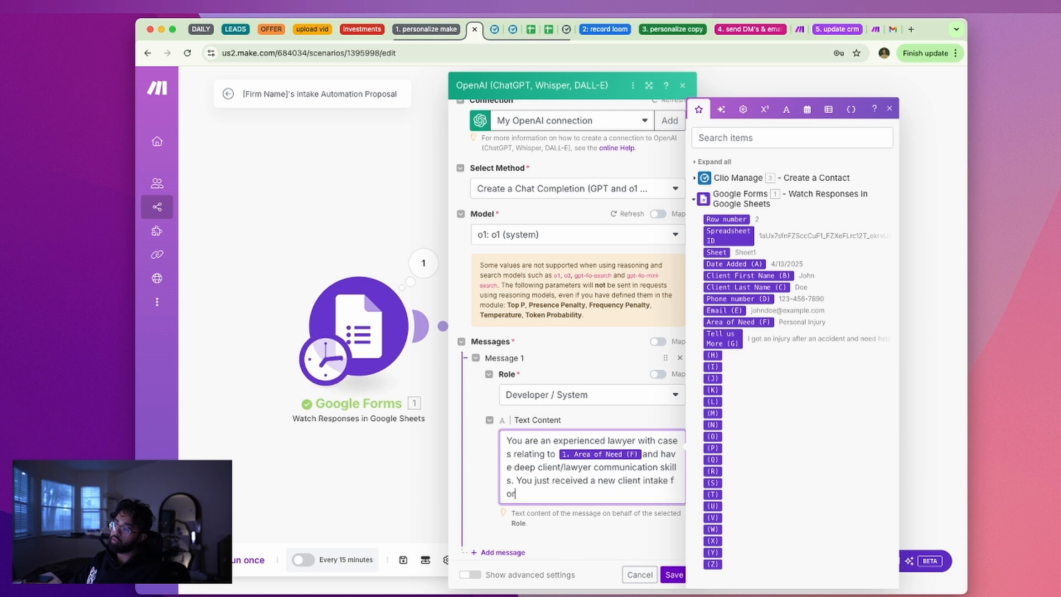
pyautogui.press('BackSpace')
pyautogui.press('BackSpace')
pyautogui.press('BackSpace')
pyautogui.write('m being submitted.')
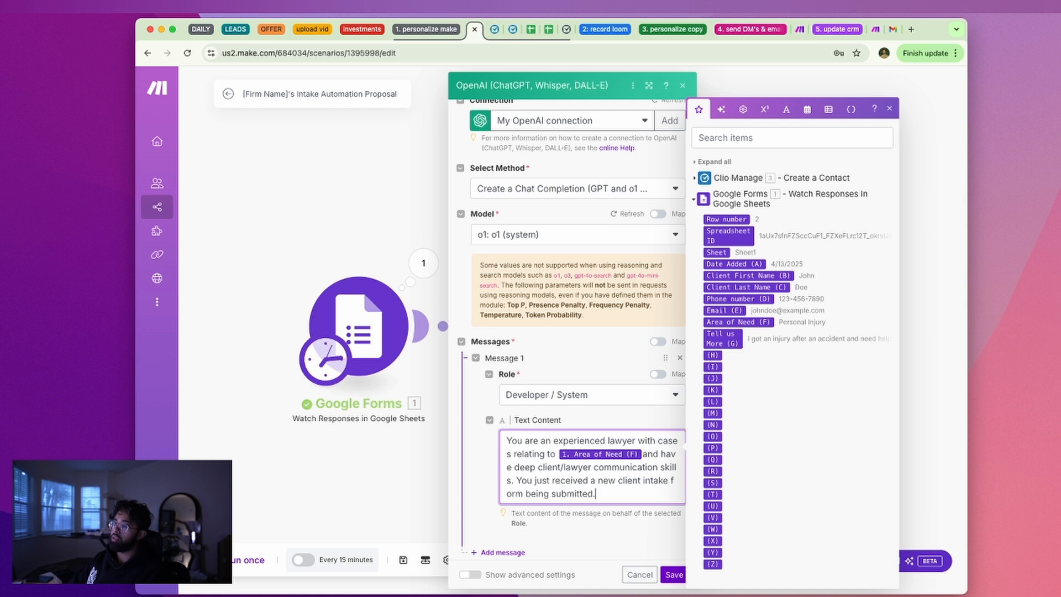
pyautogui.write(' I')
pyautogui.press('BackSpace')
pyautogui.press('BackSpace')
pyautogui.write('U')
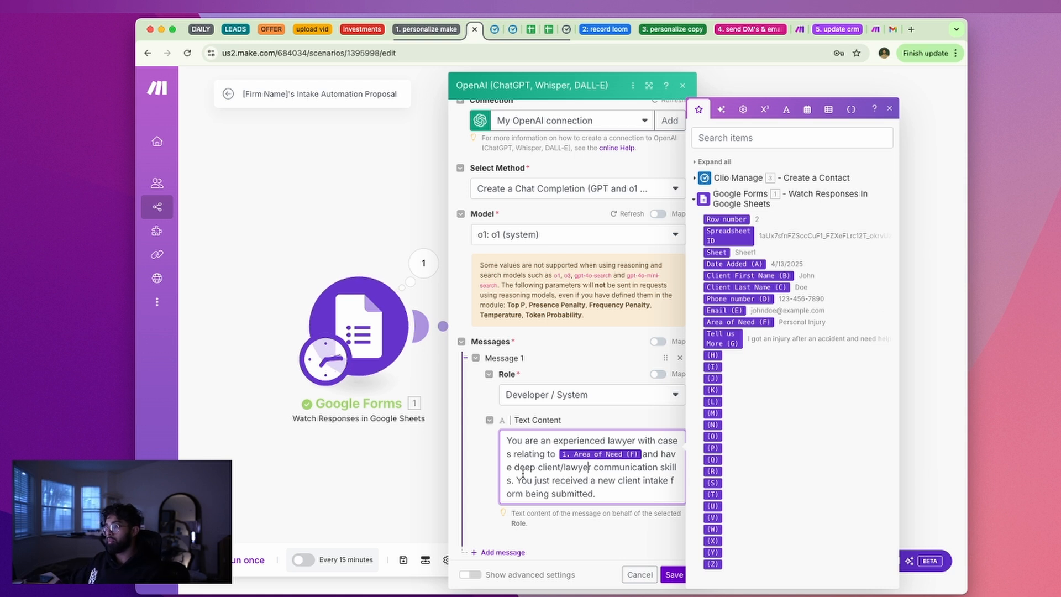
# Add 'and a high level of emotional intelligence.' after the communication skills
pyautogui.press('BackSpace')
pyautogui.press('BackSpace')
pyautogui.write('and a high')
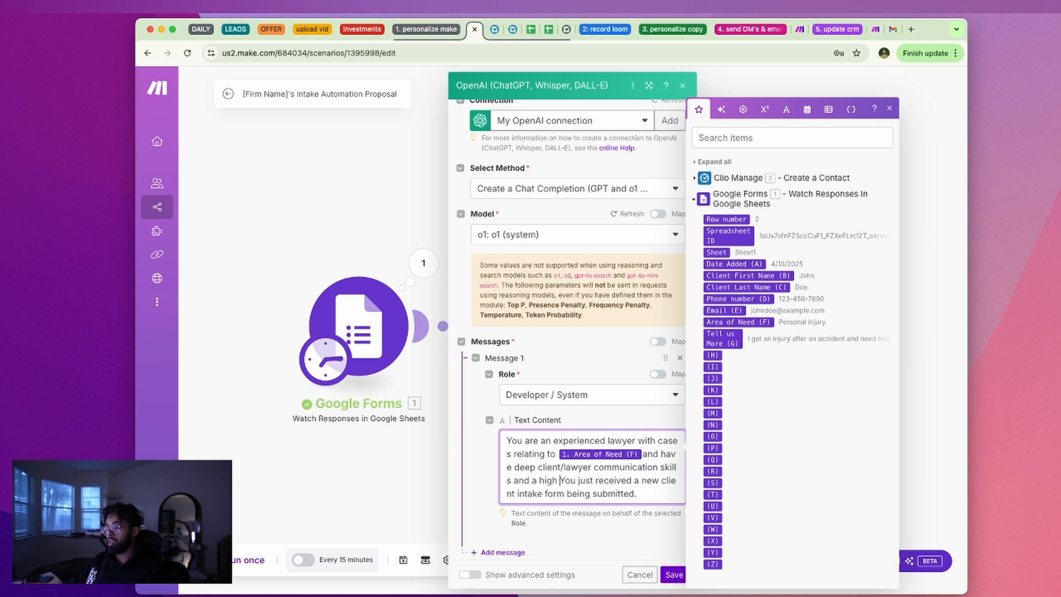
pyautogui.write(' emotional intelli')
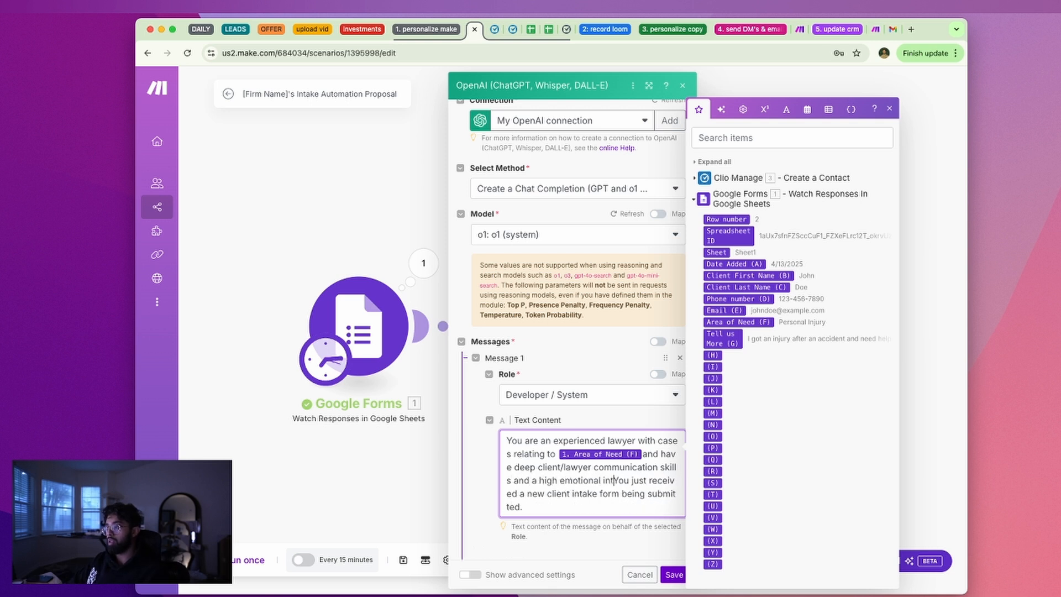
pyautogui.write('gence')
pyautogui.press('BackSpace')
pyautogui.press('BackSpace')
pyautogui.press('BackSpace')
pyautogui.press('BackSpace')
pyautogui.press('BackSpace')
pyautogui.press('BackSpace')
pyautogui.press('BackSpace')
pyautogui.press('BackSpace')
pyautogui.press('BackSpace')
pyautogui.press('BackSpace')
pyautogui.press('BackSpace')
pyautogui.press('BackSpace')
pyautogui.press('BackSpace')
pyautogui.press('BackSpace')
pyautogui.press('BackSpace')
pyautogui.press('BackSpace')
pyautogui.press('BackSpace')
pyautogui.press('BackSpace')
pyautogui.press('BackSpace')
pyautogui.press('BackSpace')
pyautogui.press('BackSpace')
pyautogui.press('BackSpace')
pyautogui.press('BackSpace')
pyautogui.write('level of emotional intelligence.')
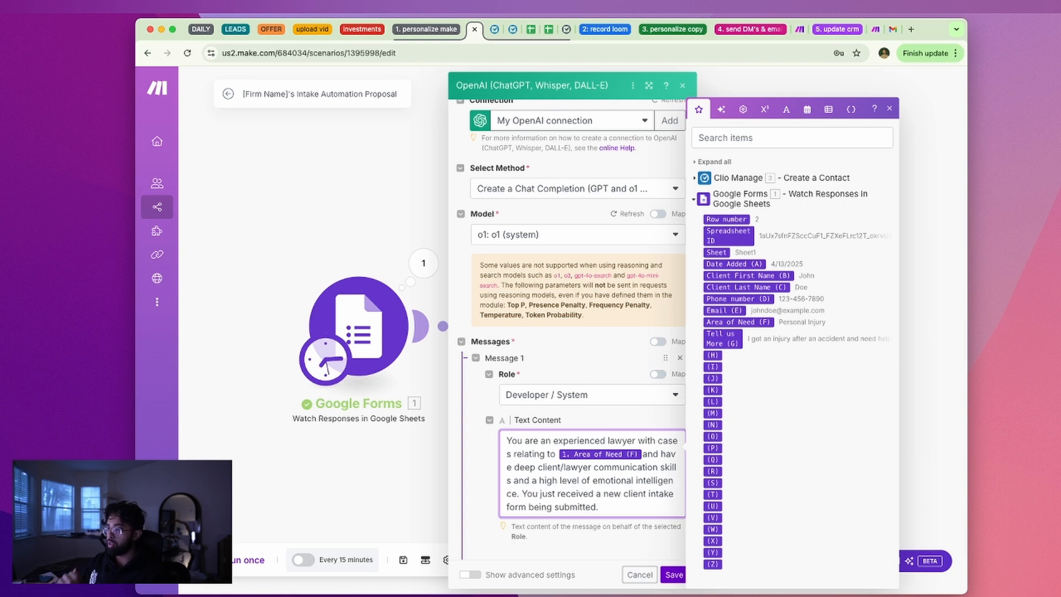
pyautogui.scroll(-1, 574, 442)
# Replace 'being submitted.' with outreach instructions on areas of need, kept personable and engaging
pyautogui.moveTo(602, 486); pyautogui.dragTo(527, 487)
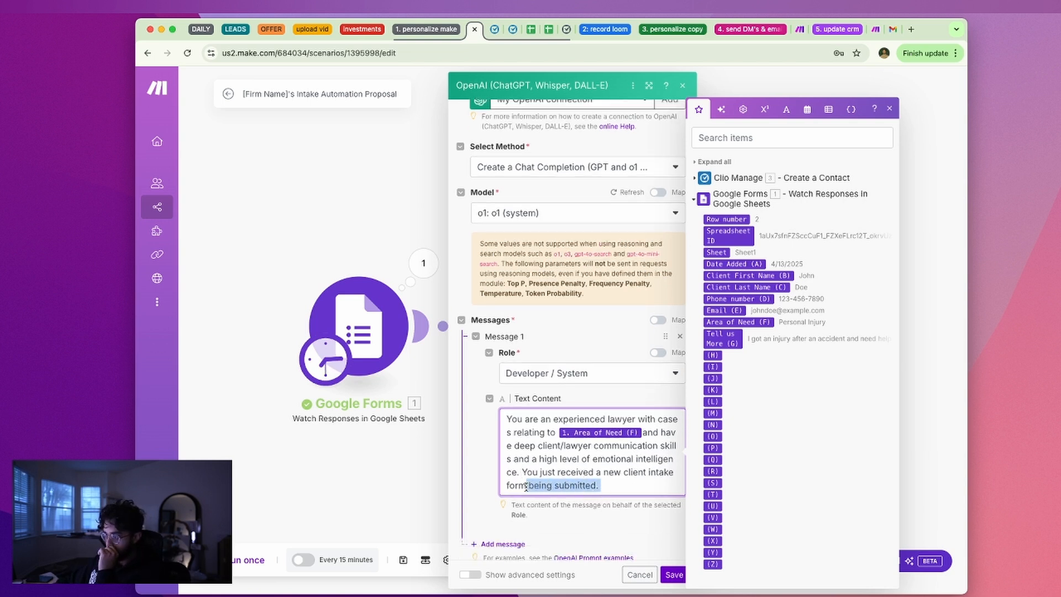
pyautogui.write('and are now reachingnouu t')
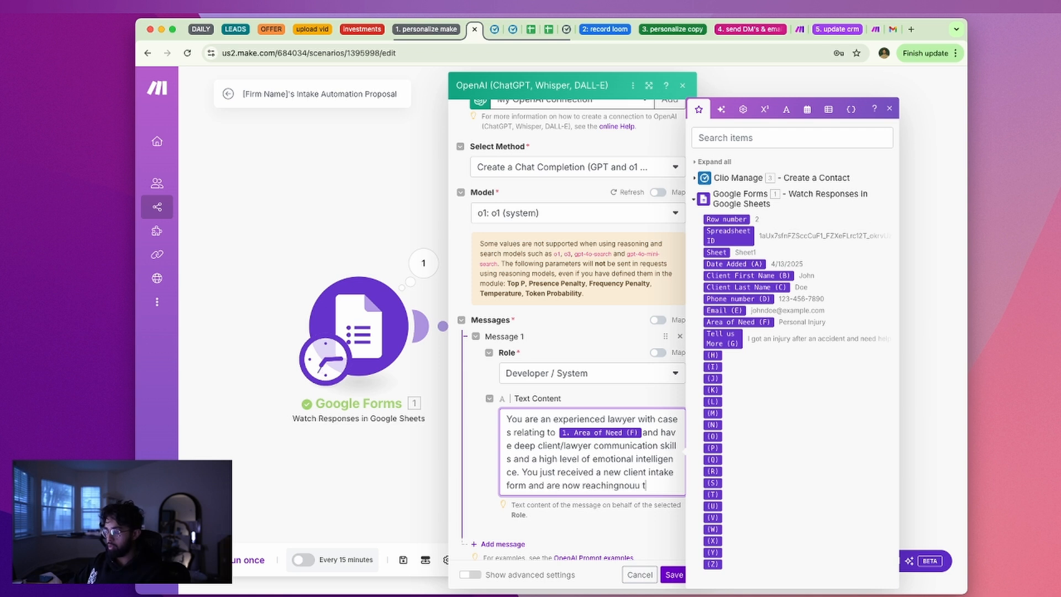
pyautogui.press('BackSpace')
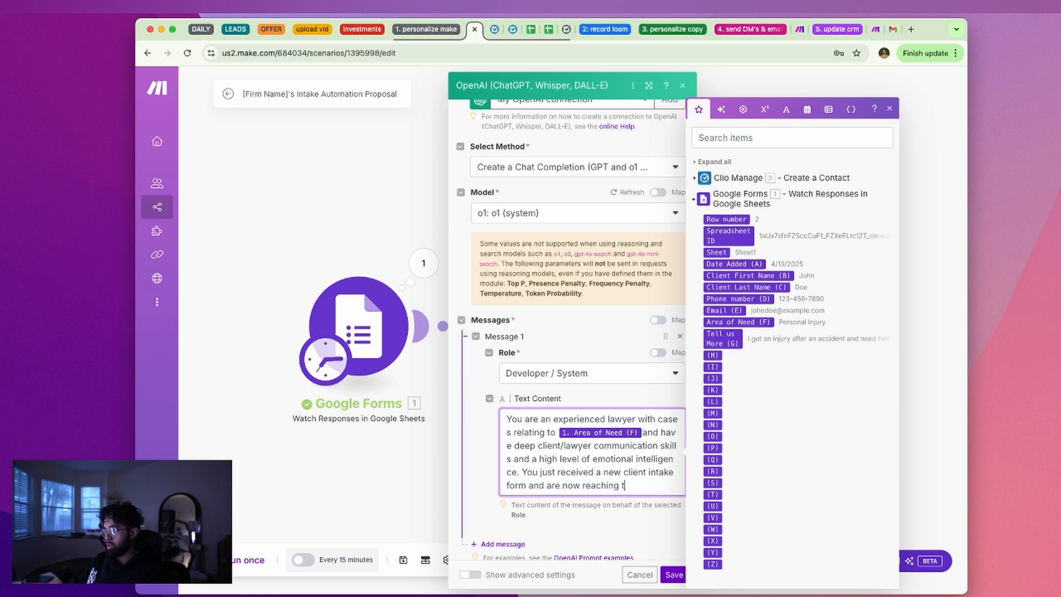
pyautogui.write('to thecli')
pyautogui.press('BackSpace')
pyautogui.press('BackSpace')
pyautogui.write('client. Please use the information provid')
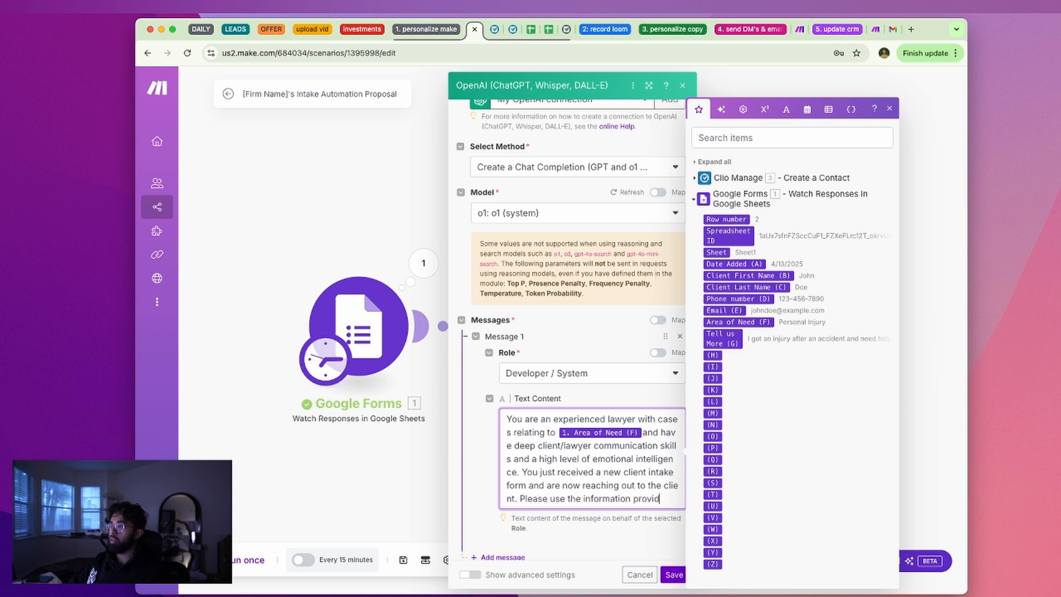
pyautogui.write('ed to doocus in on the')
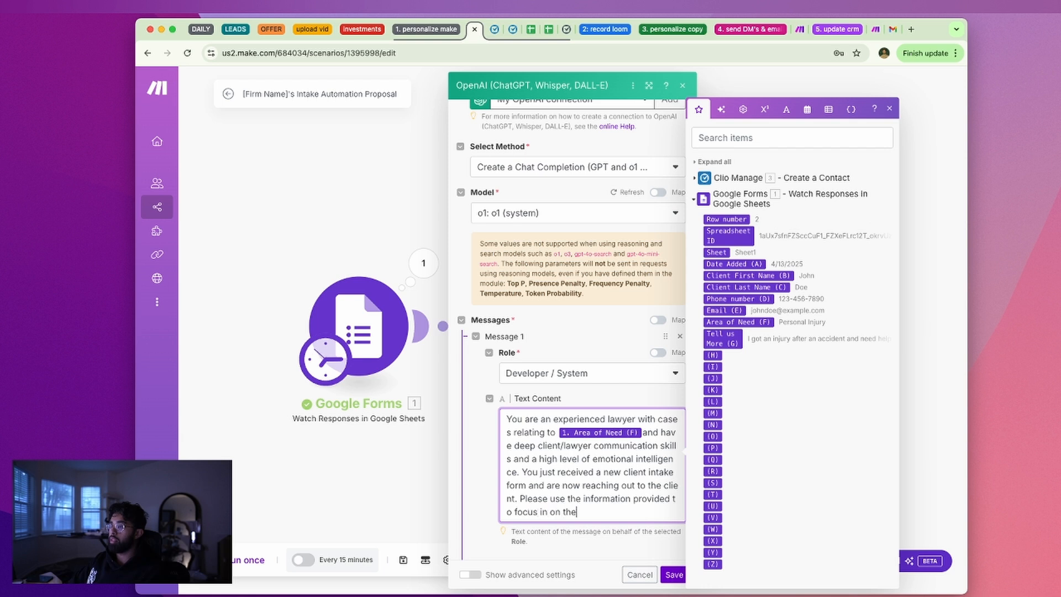
pyautogui.write('ir areas of need, their key concerns, and ')
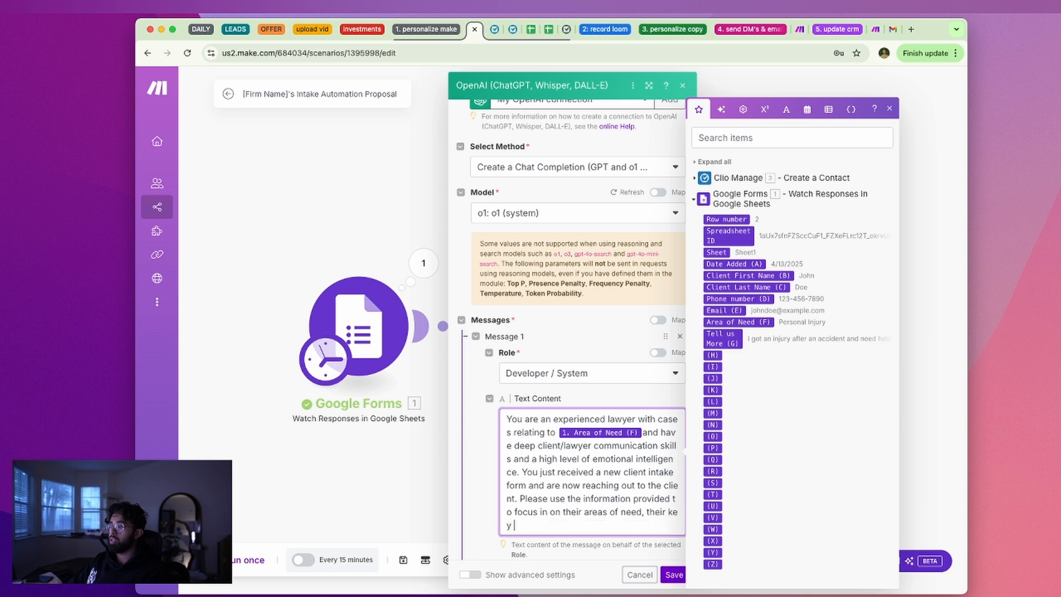
pyautogui.write('ensure that your outreachf e')
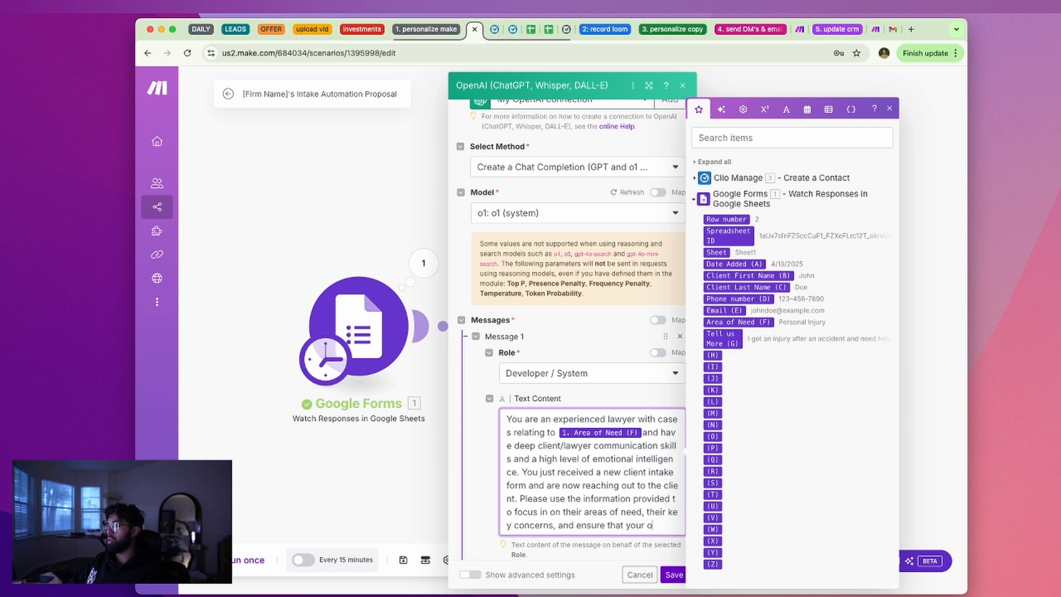
pyautogui.press('BackSpace')
pyautogui.press('BackSpace')
pyautogui.press('BackSpace')
pyautogui.write('feels personable and ')
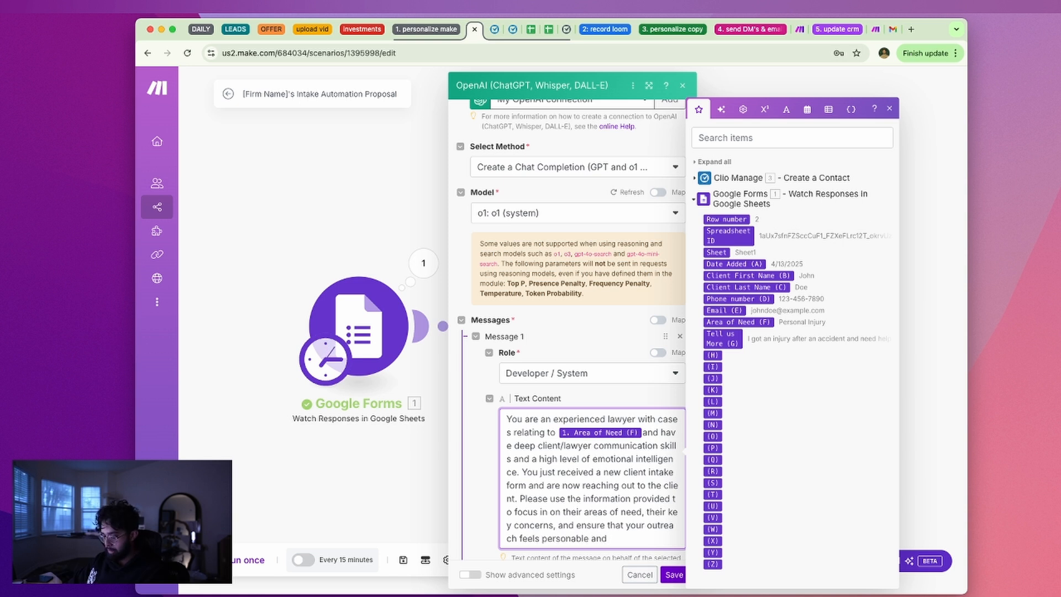
pyautogui.write('engagin')
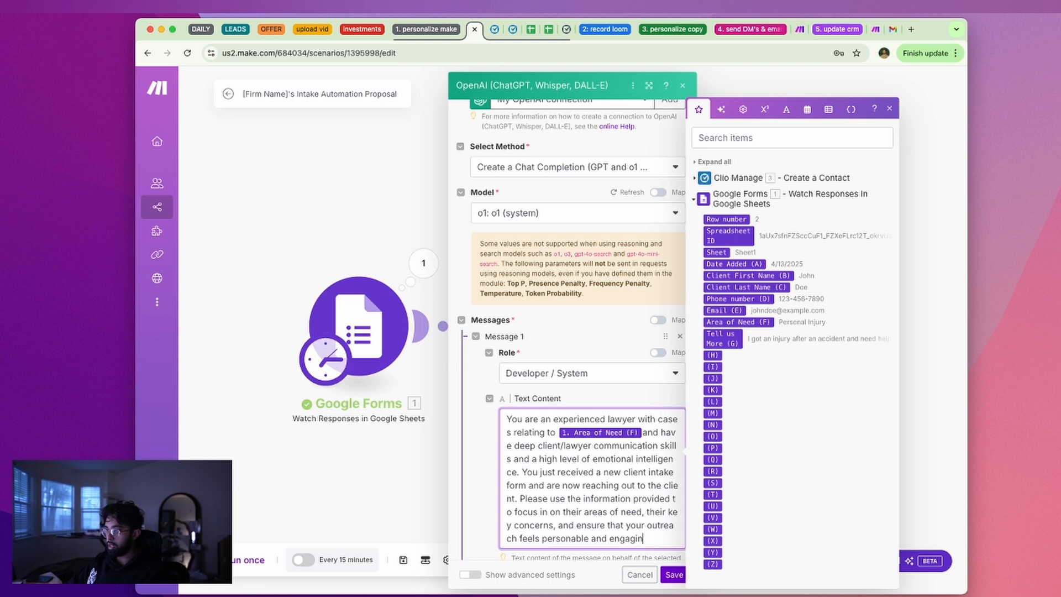
pyautogui.write('g.')
pyautogui.press('Return')
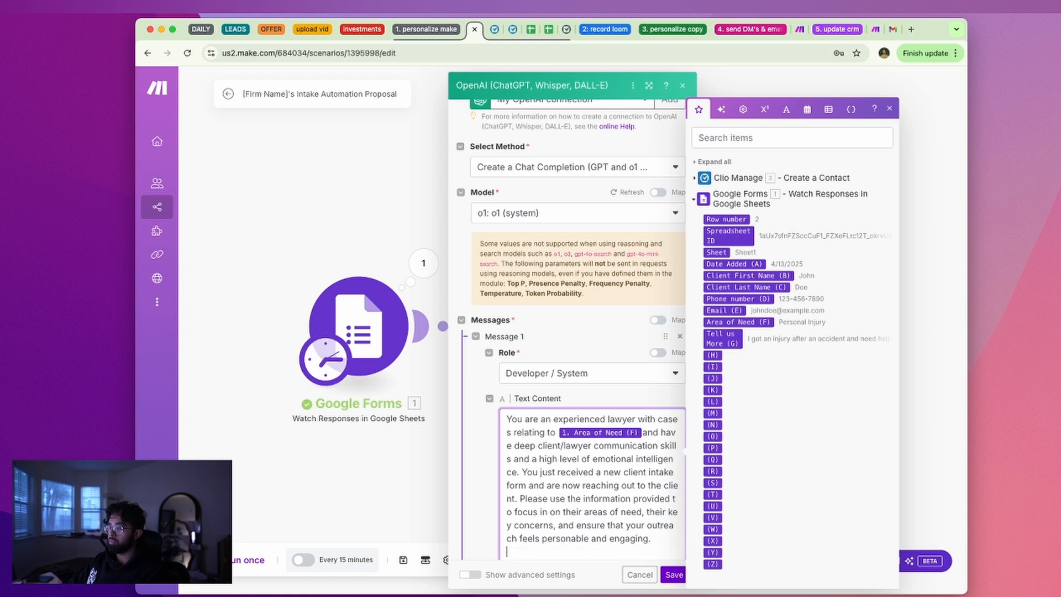
# Add a goal paragraph about converting them into new clients, listing emotional understanding and apologies
pyautogui.press('Return')
pyautogui.write('Our goal is ')
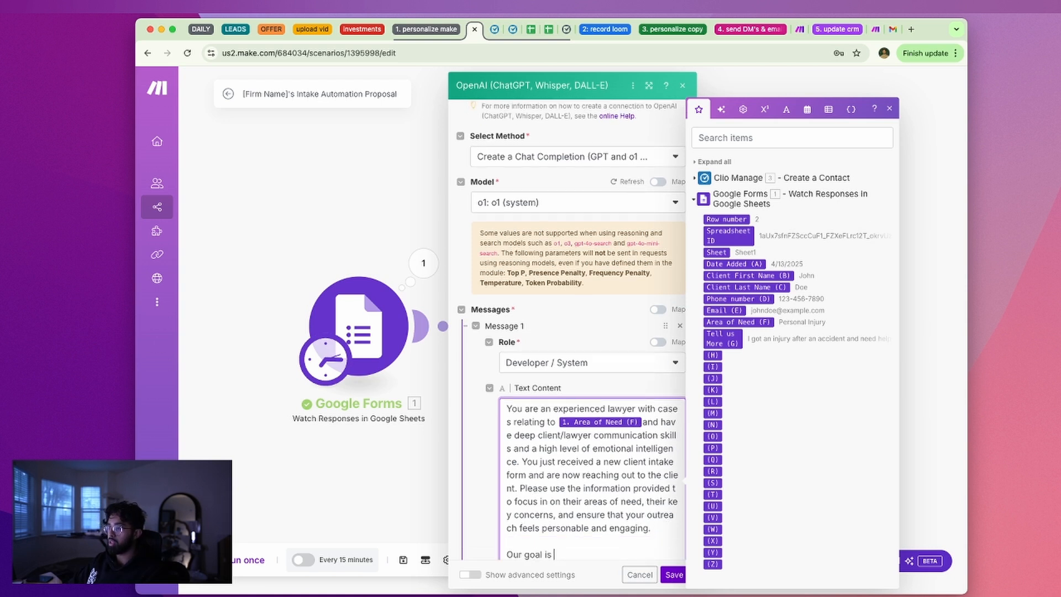
pyautogui.write('to convert them to our practice as a new client. This wo')
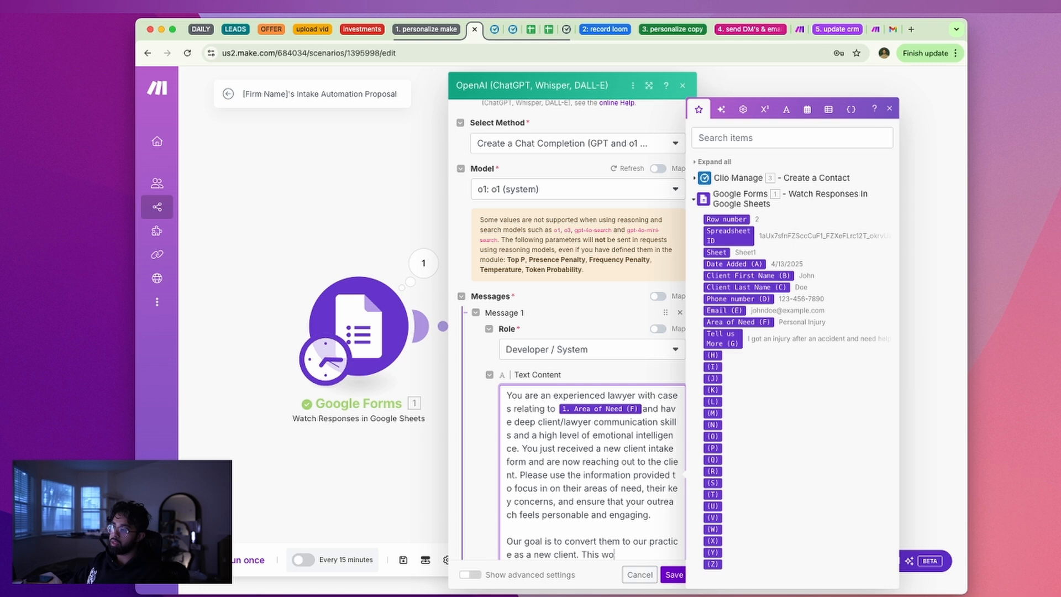
pyautogui.write('uld require')
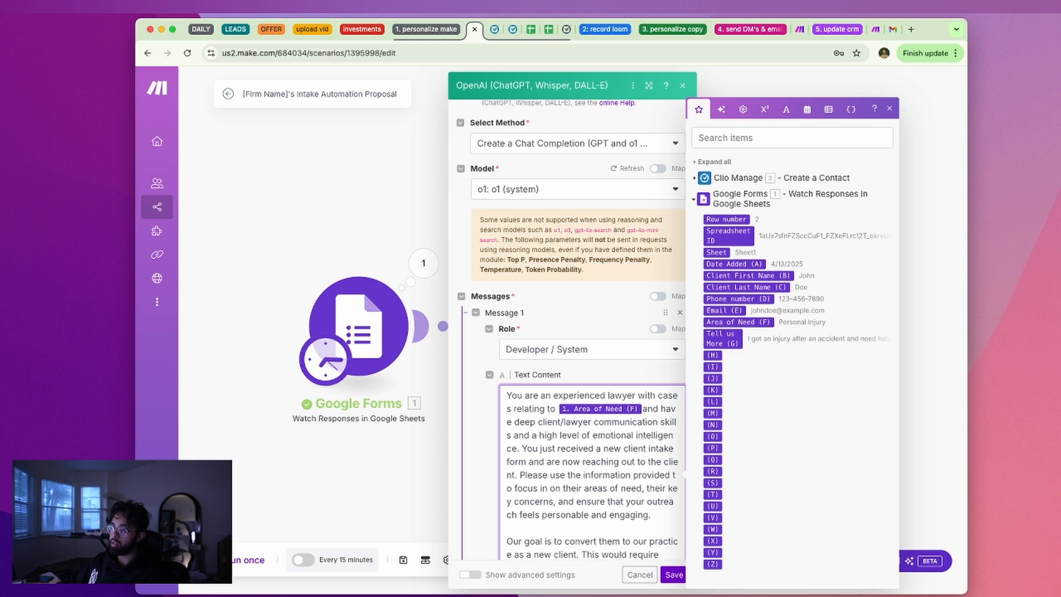
pyautogui.scroll(-2, 595, 442)
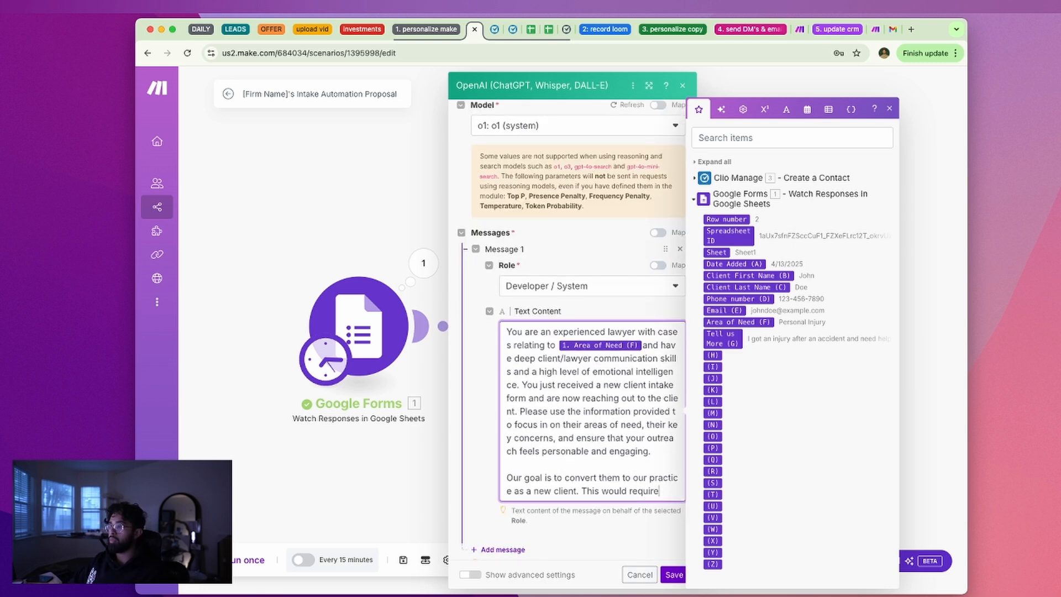
pyautogui.write(':')
pyautogui.press('Return')
pyautogui.press('Return')
pyautogui.write('-i')
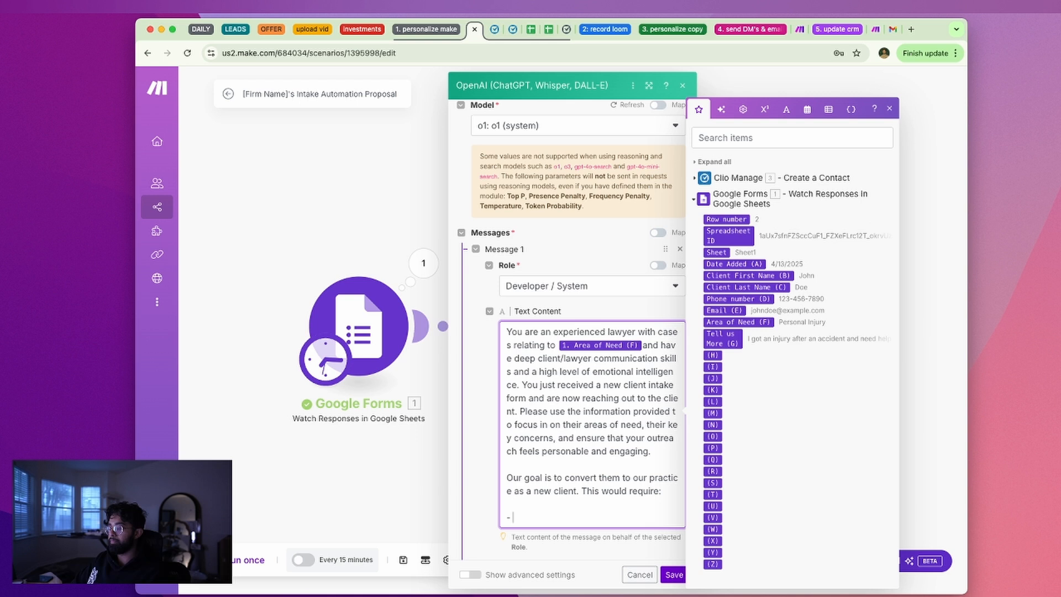
pyautogui.write('emop')
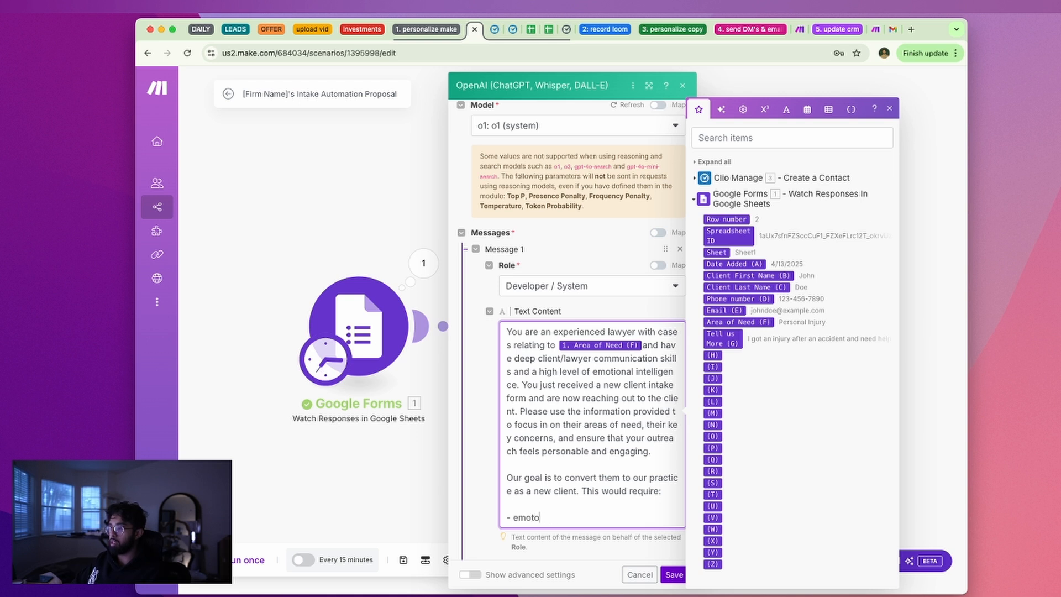
pyautogui.write('onal understanding')
pyautogui.press('Return')
pyautogui.write('- apologges')
pyautogui.press('BackSpace')
pyautogui.press('BackSpace')
pyautogui.press('BackSpace')
pyautogui.press('BackSpace')
pyautogui.write('ies for how difficult thi')
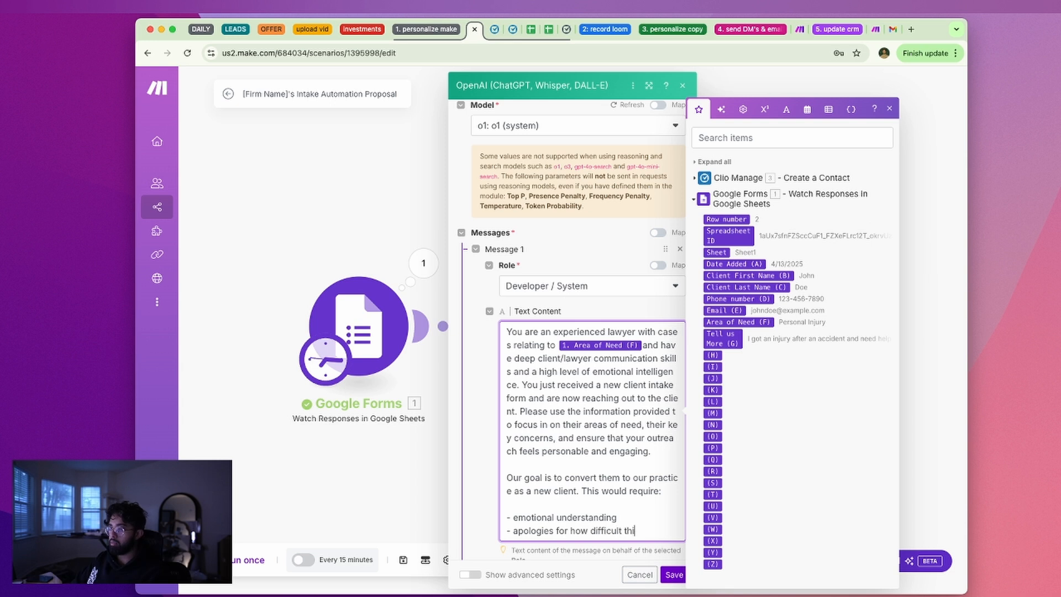
pyautogui.write('s time must be')
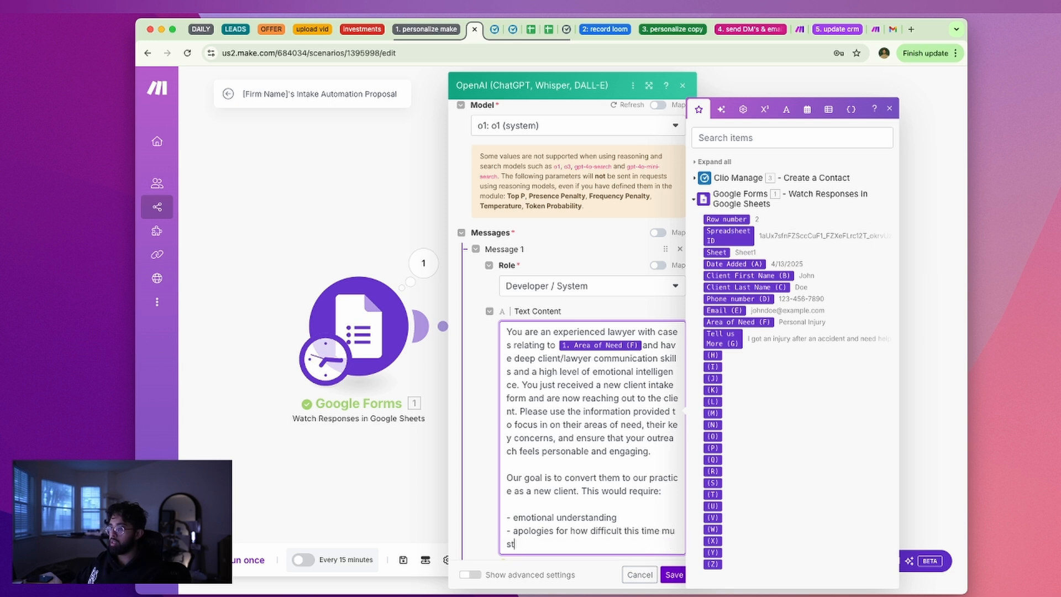
pyautogui.press('BackSpace')
pyautogui.press('BackSpace')
pyautogui.press('BackSpace')
pyautogui.press('BackSpace')
pyautogui.write('ust be')
# Add bullets for experience focused on their specific area of need and 'next steps (will be defined later)'
pyautogui.press('Return')
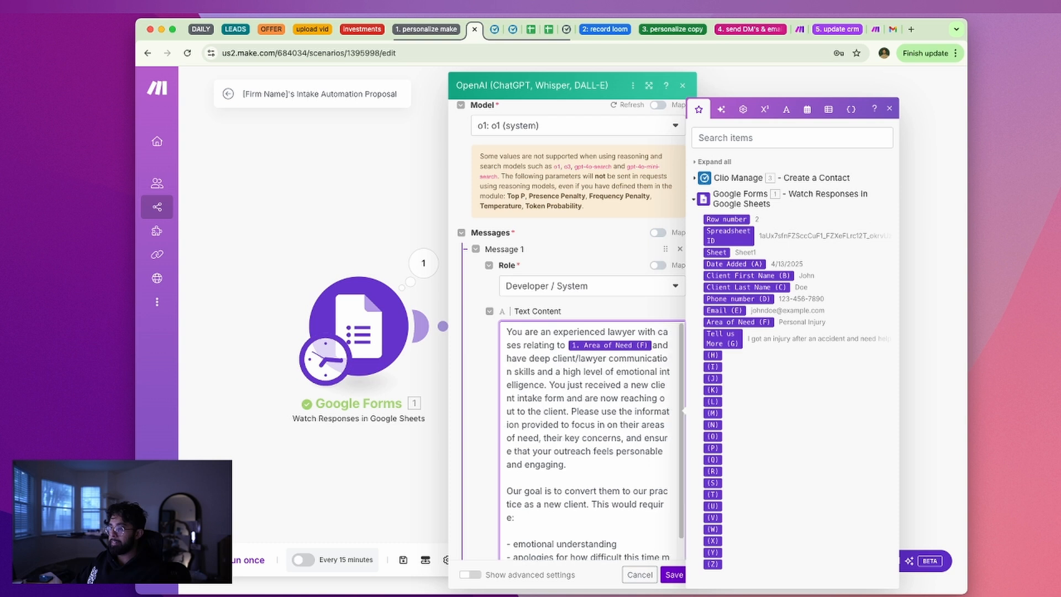
pyautogui.write('- s')
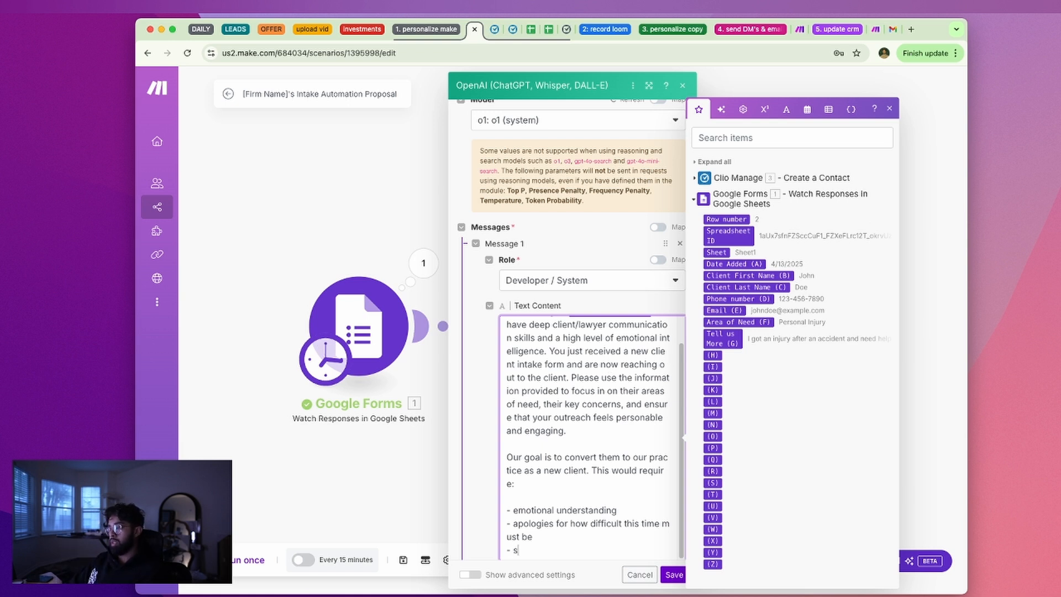
pyautogui.write('d skl')
pyautogui.press('BackSpace')
pyautogui.press('BackSpace')
pyautogui.press('BackSpace')
pyautogui.write('experience /skills in ')
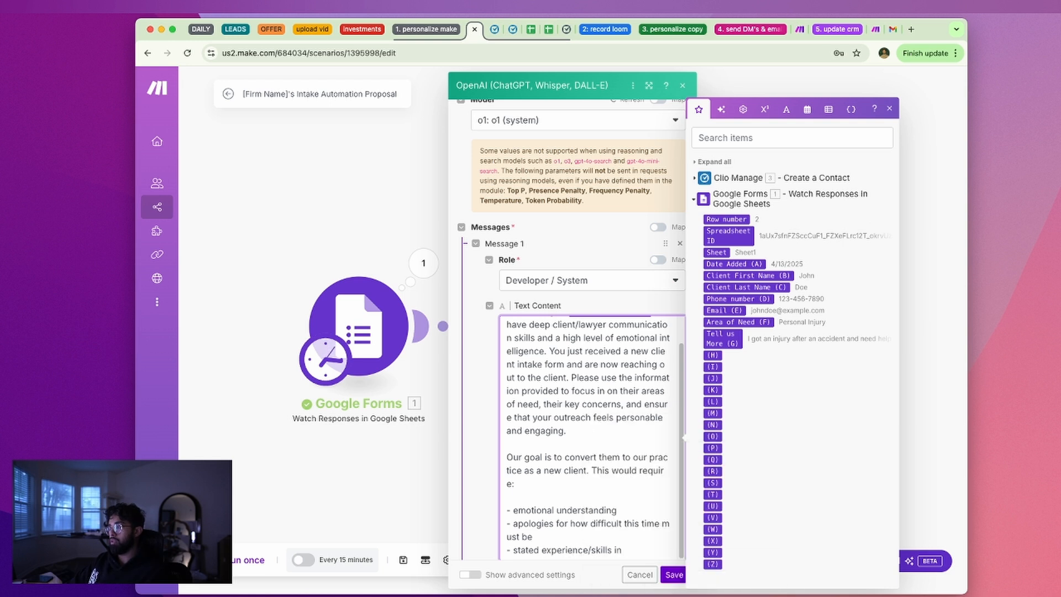
pyautogui.write('t')
pyautogui.press('BackSpace')
pyautogui.press('BackSpace')
pyautogui.press('BackSpace')
pyautogui.press('BackSpace')
pyautogui.write('focusing in on their ')
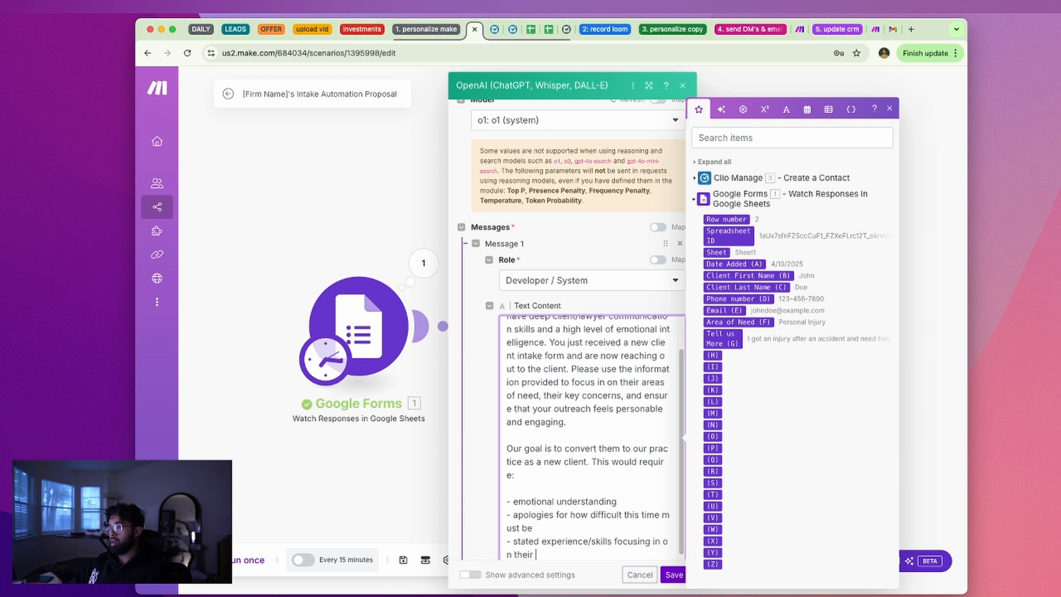
pyautogui.write('specifica re')
pyautogui.press('BackSpace')
pyautogui.press('BackSpace')
pyautogui.press('BackSpace')
pyautogui.write('area of need')
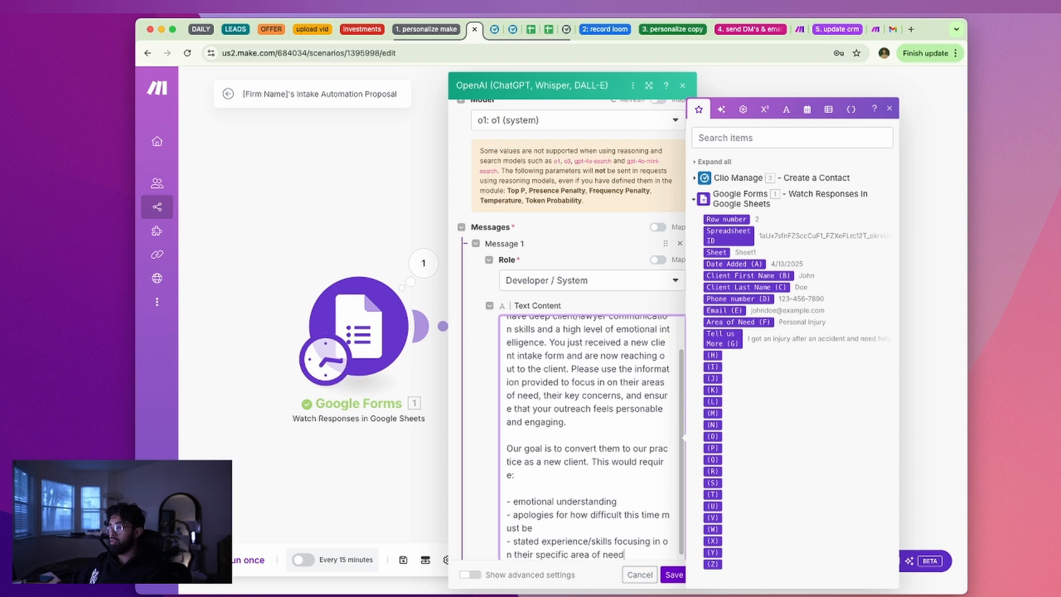
pyautogui.scroll(-3, 602, 359)
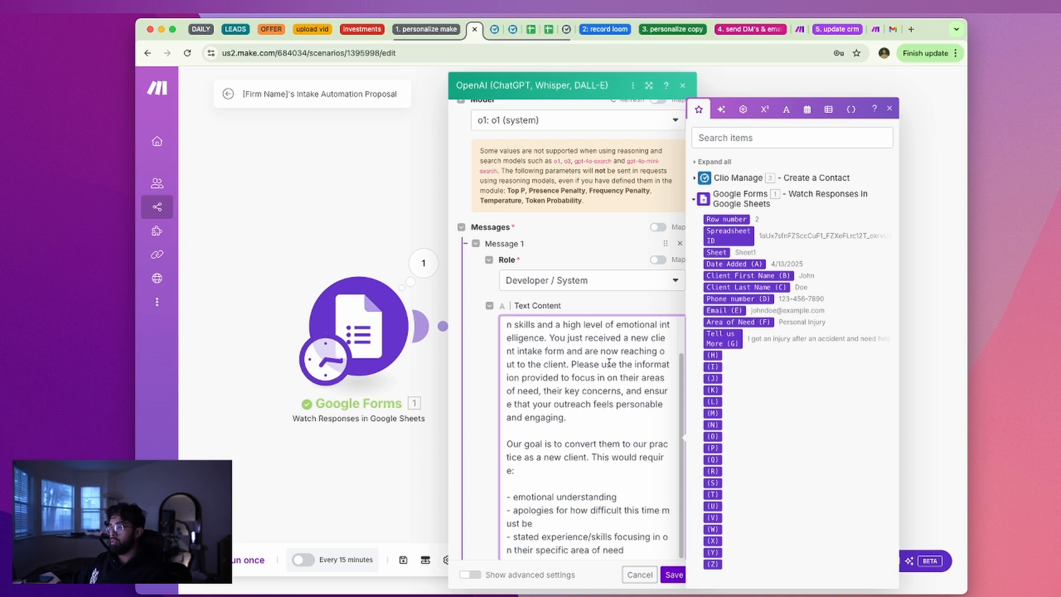
pyautogui.write('ed')
pyautogui.press('Return')
pyautogui.write('- next steps (will be defined later)')
# Replace the typed Area of Need phrase with the mapped Area of Need (F) value
pyautogui.scroll(6, 554, 340)
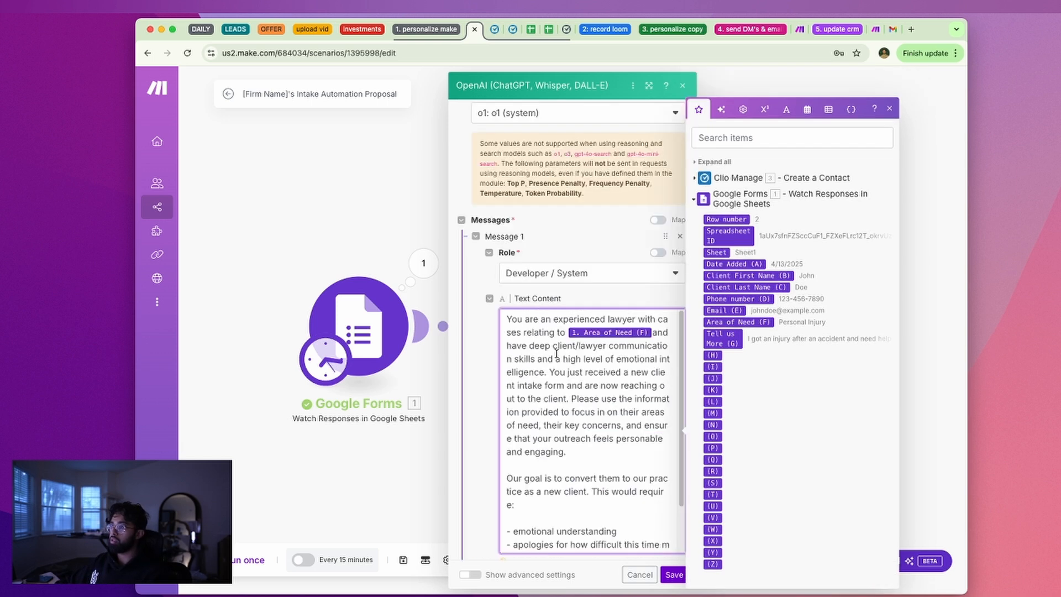
pyautogui.moveTo(555, 333); pyautogui.dragTo(659, 331)
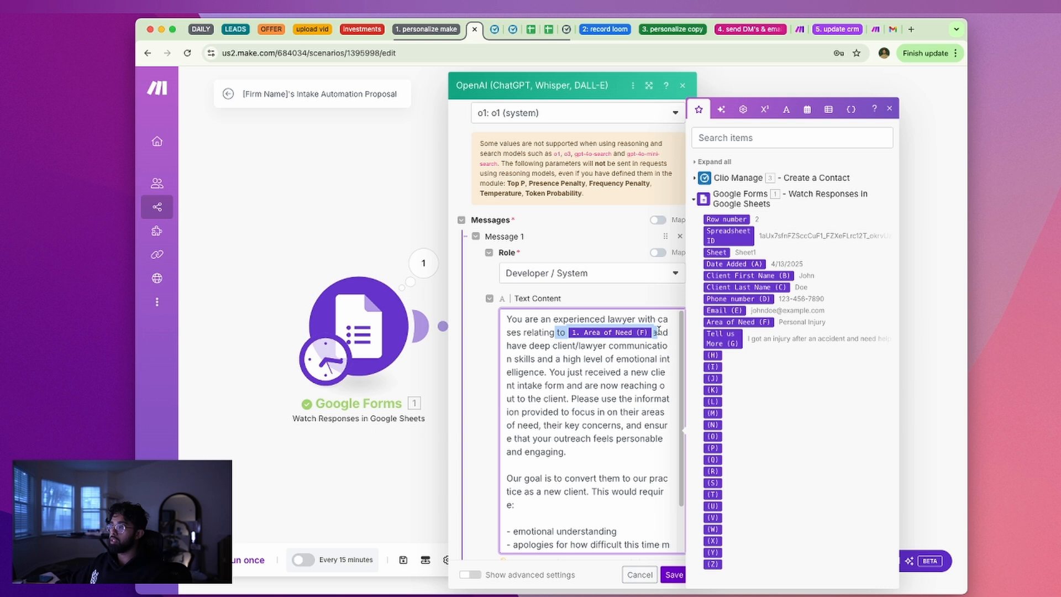
pyautogui.press('BackSpace')
pyautogui.write('their Area of Need')
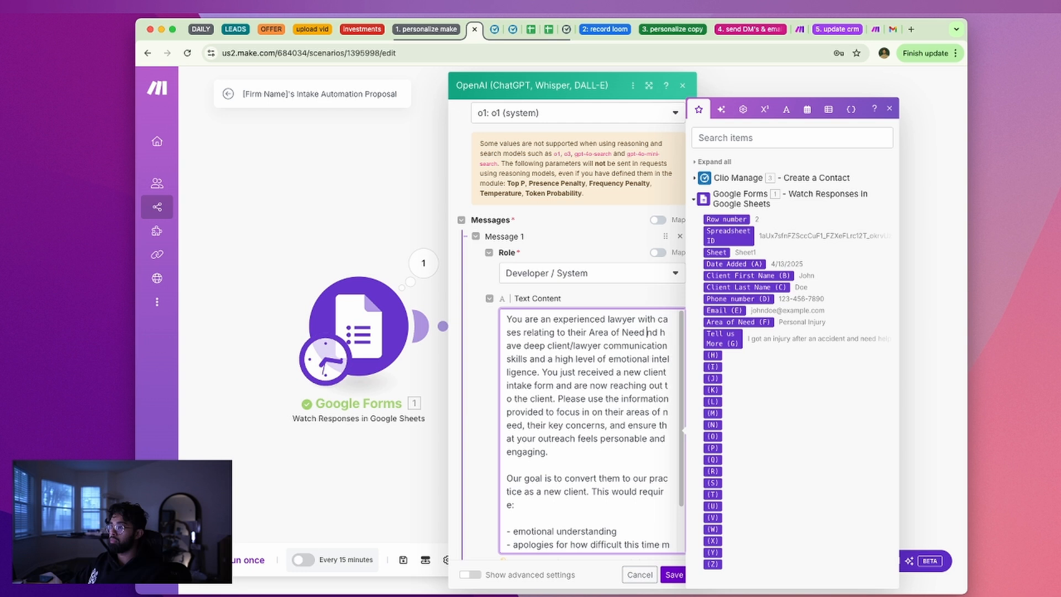
pyautogui.write('.')
pyautogui.doubleClick(577, 332)
pyautogui.write('the clients stated')
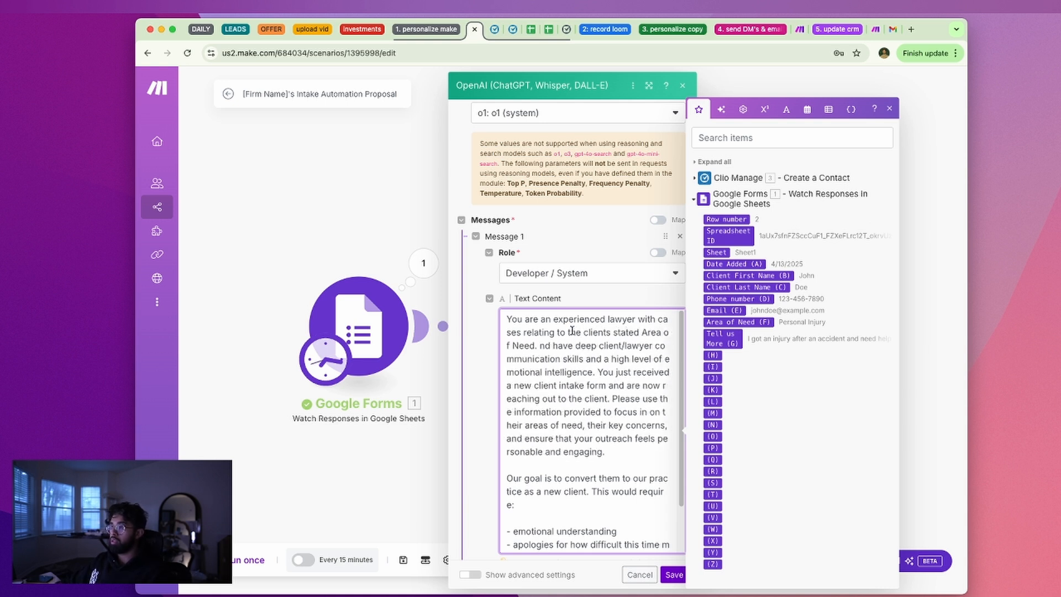
pyautogui.doubleClick(543, 346)
pyautogui.write('You')
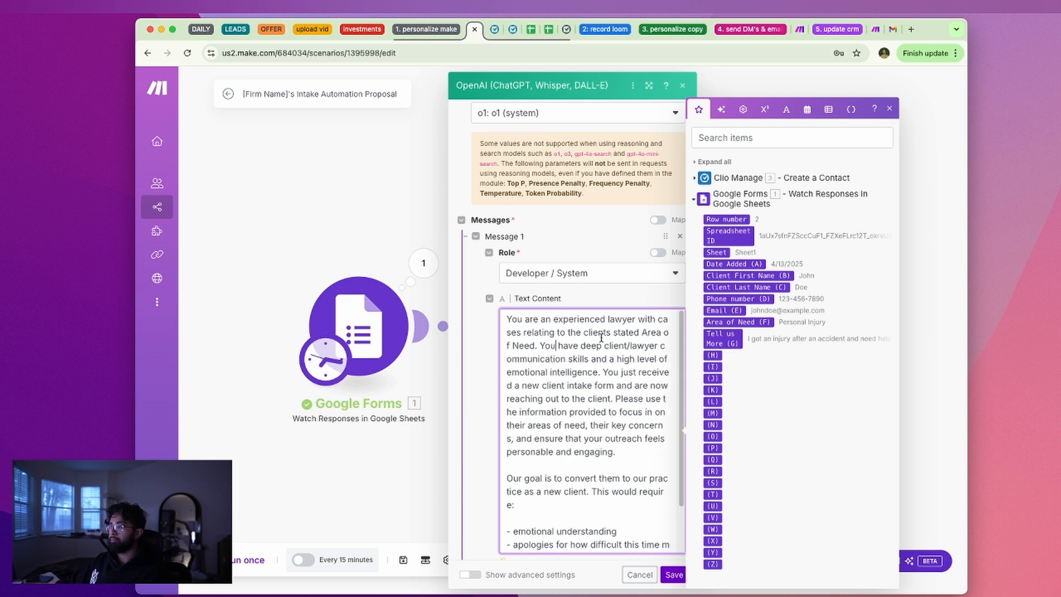
pyautogui.moveTo(570, 332); pyautogui.dragTo(536, 346)
pyautogui.press('BackSpace')
pyautogui.press('BackSpace')
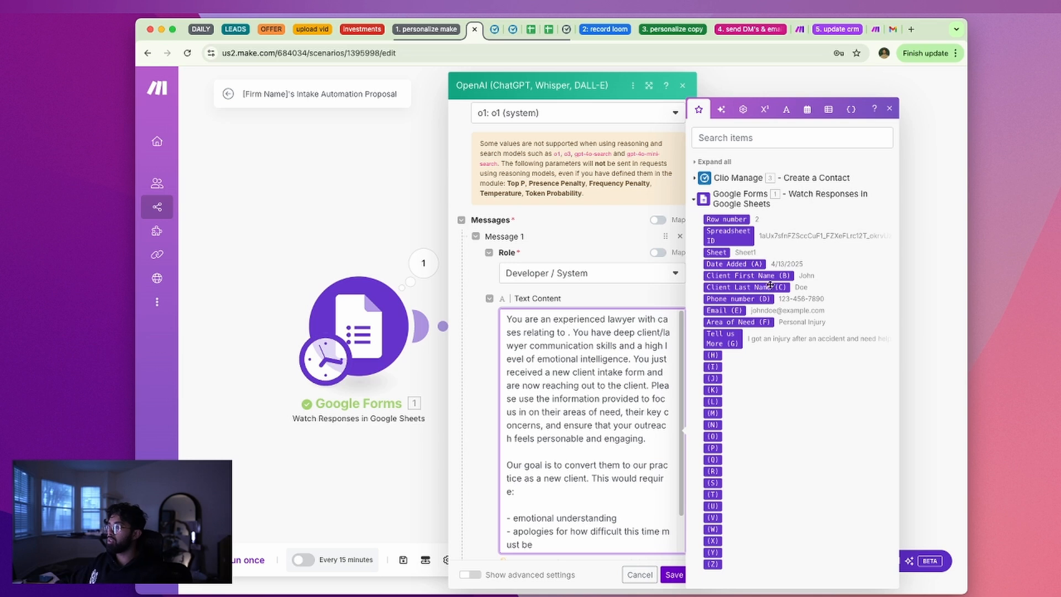
pyautogui.click(761, 322)
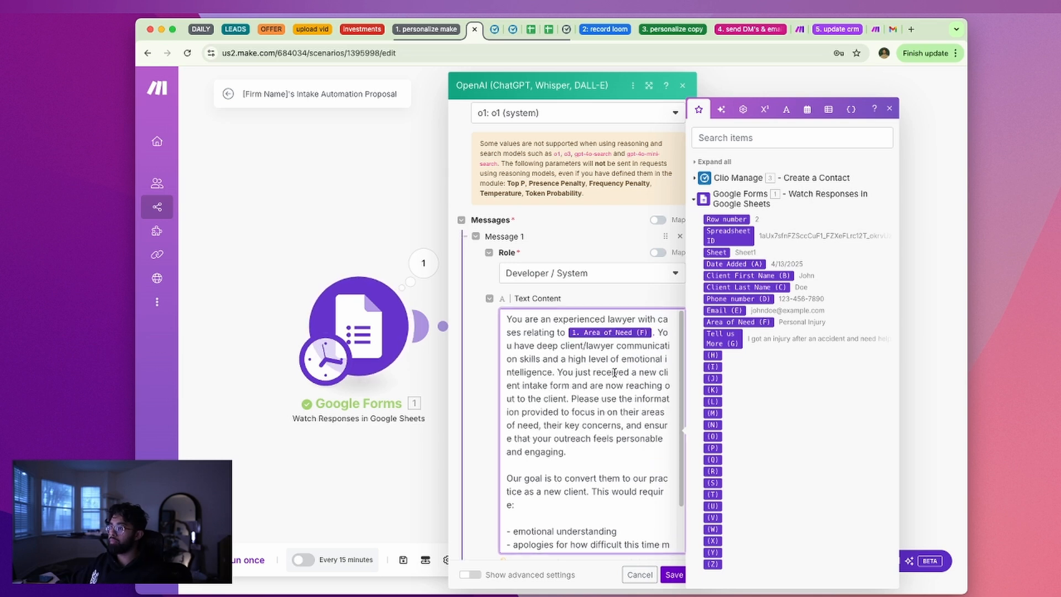
pyautogui.scroll(-1, 615, 371)
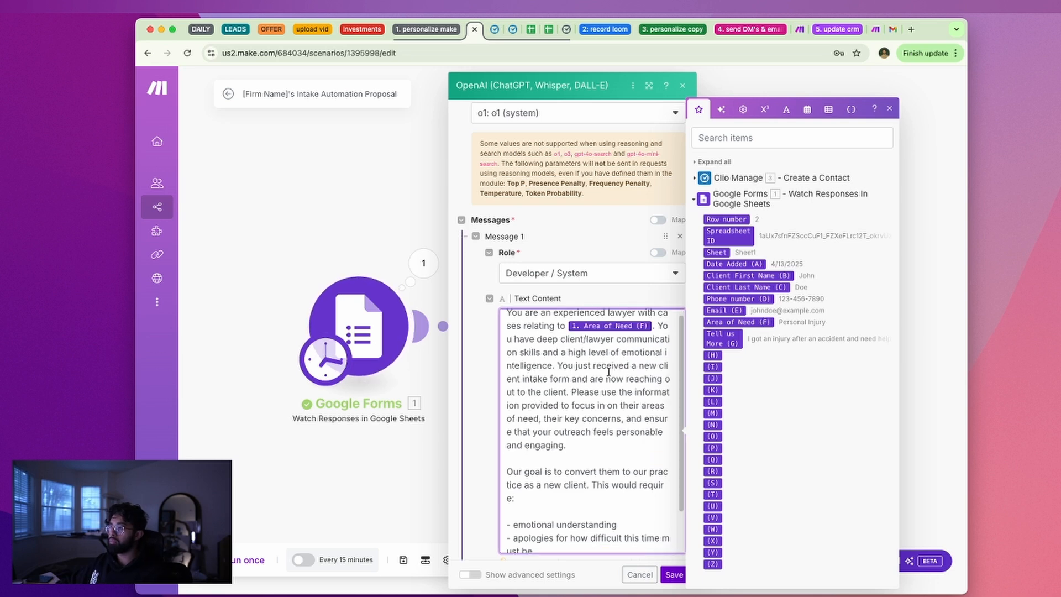
pyautogui.scroll(-5, 608, 372)
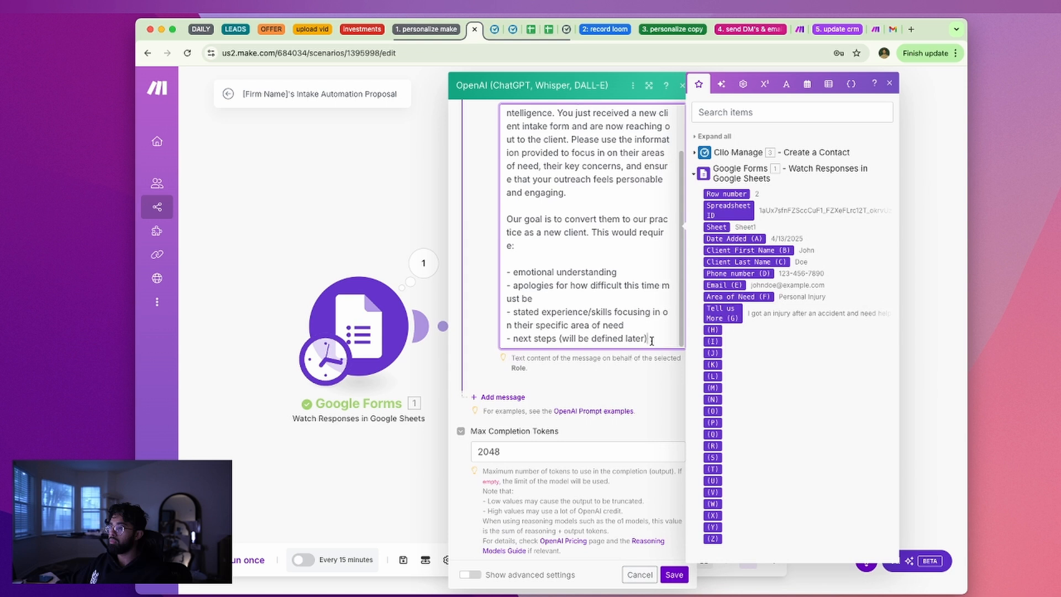
pyautogui.scroll(-2, 652, 341)
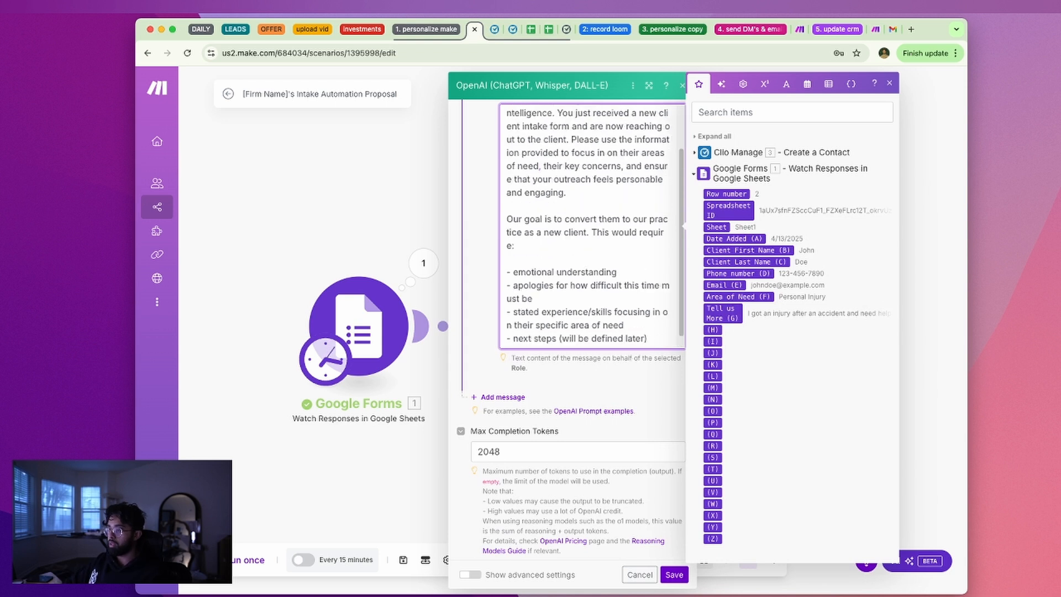
# End the prompt with 'Be personable, yet professional. Ensure they feel HEARD' and a focus on helping quickly
pyautogui.press('Return')
pyautogui.press('Return')
pyautogui.write('Be')
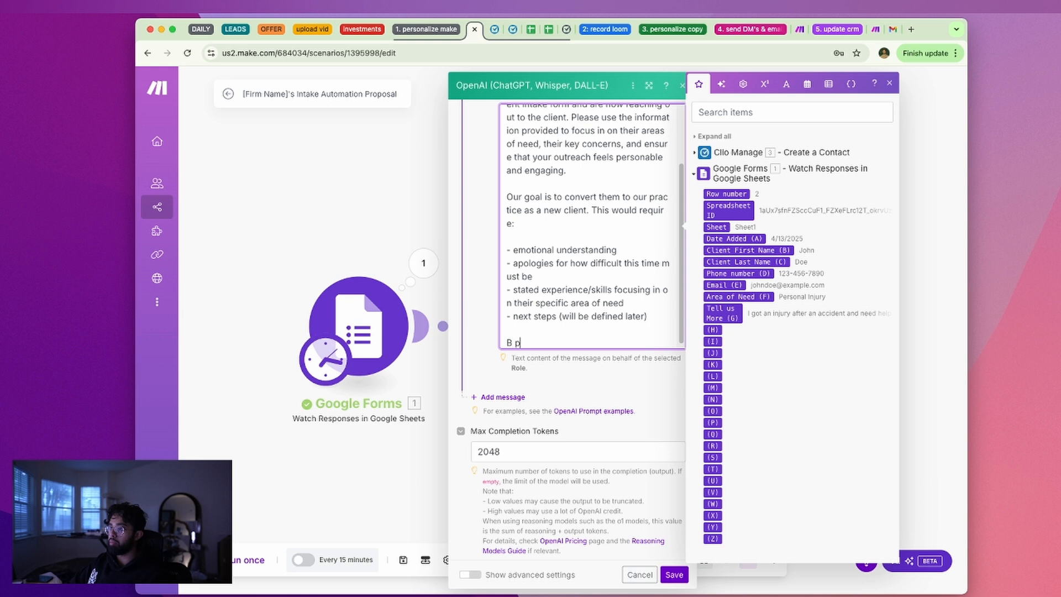
pyautogui.write(' personable, yet professional.')
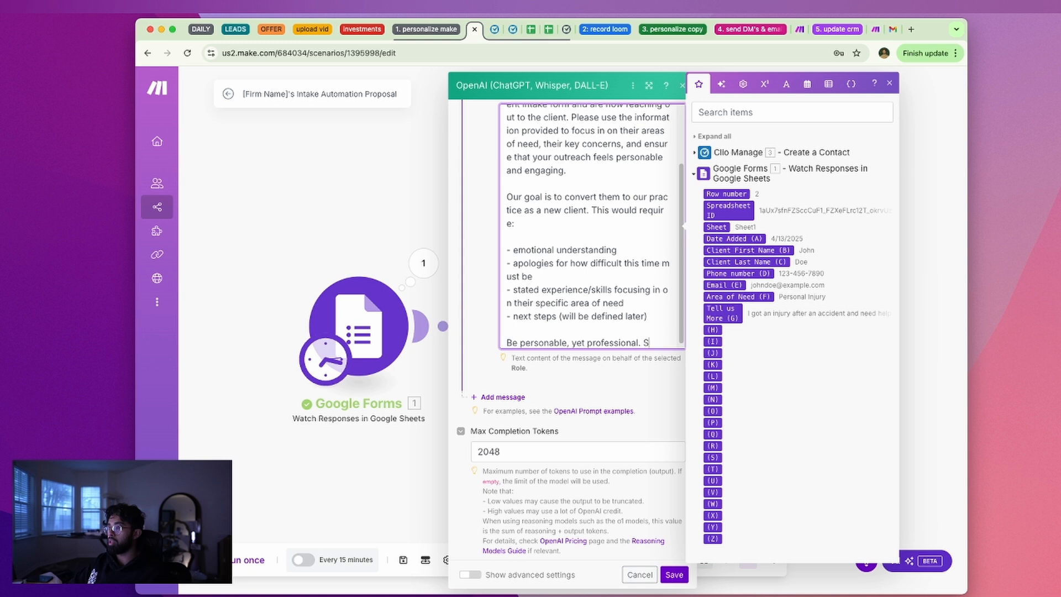
pyautogui.write(' Ensure they ')
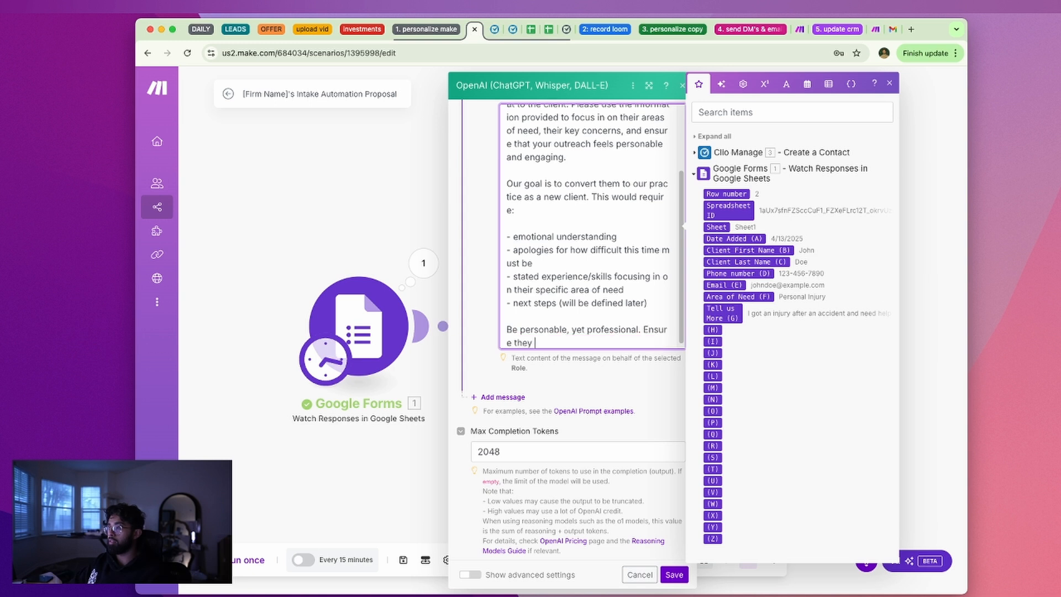
pyautogui.write('feel HEARD, and ensure oy')
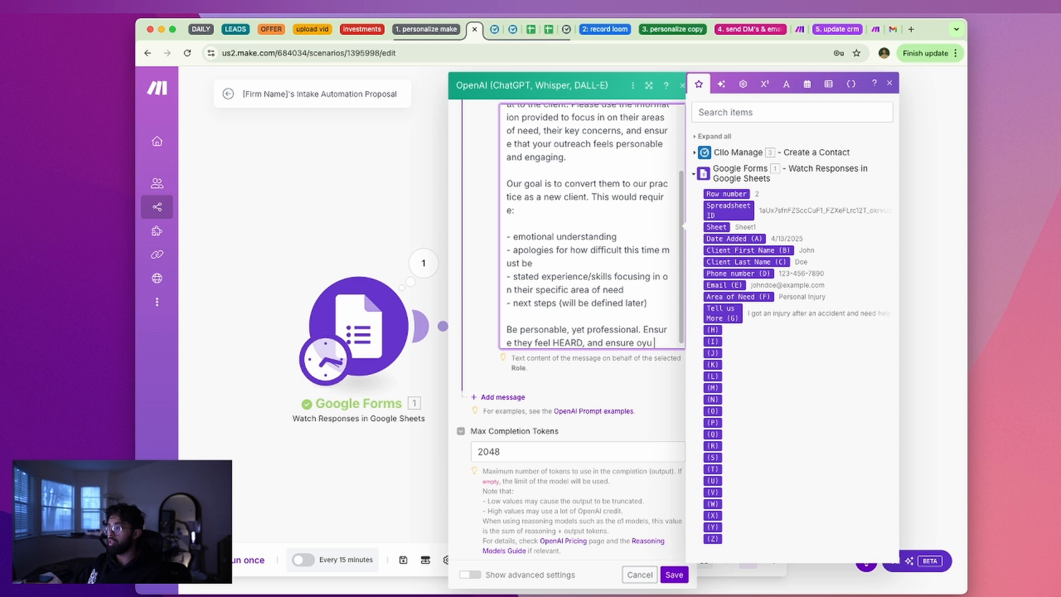
pyautogui.write('ur focus is')
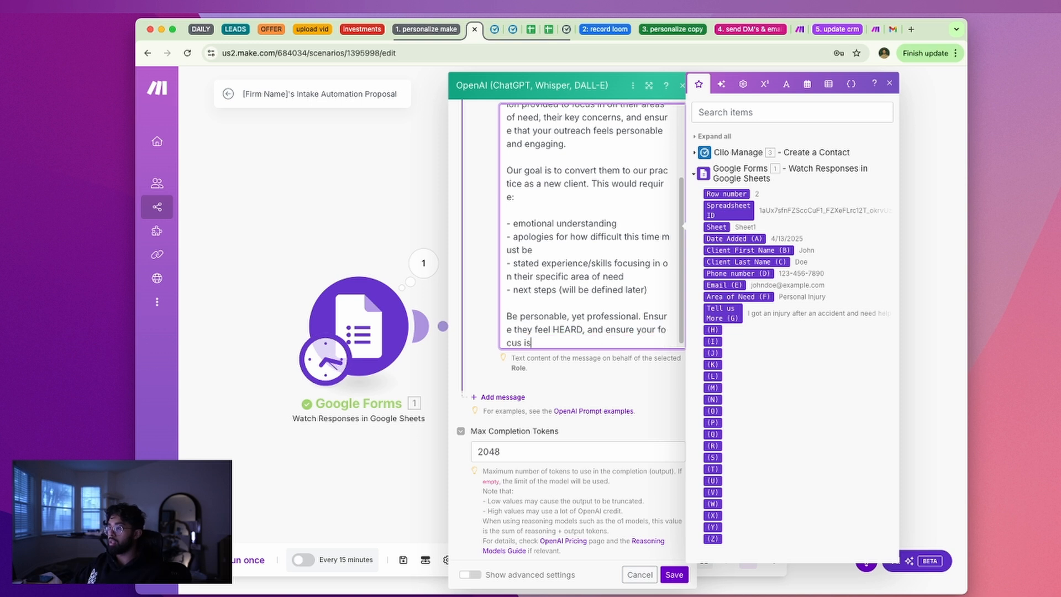
pyautogui.write(' on helpgi')
pyautogui.write('ing them as soon as ')
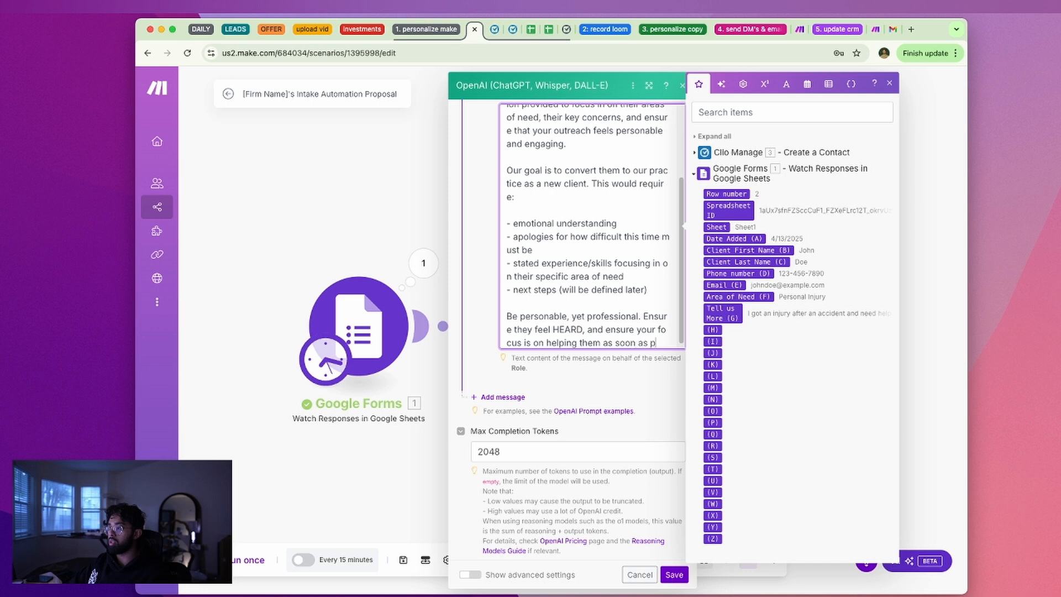
pyautogui.write('possible.')
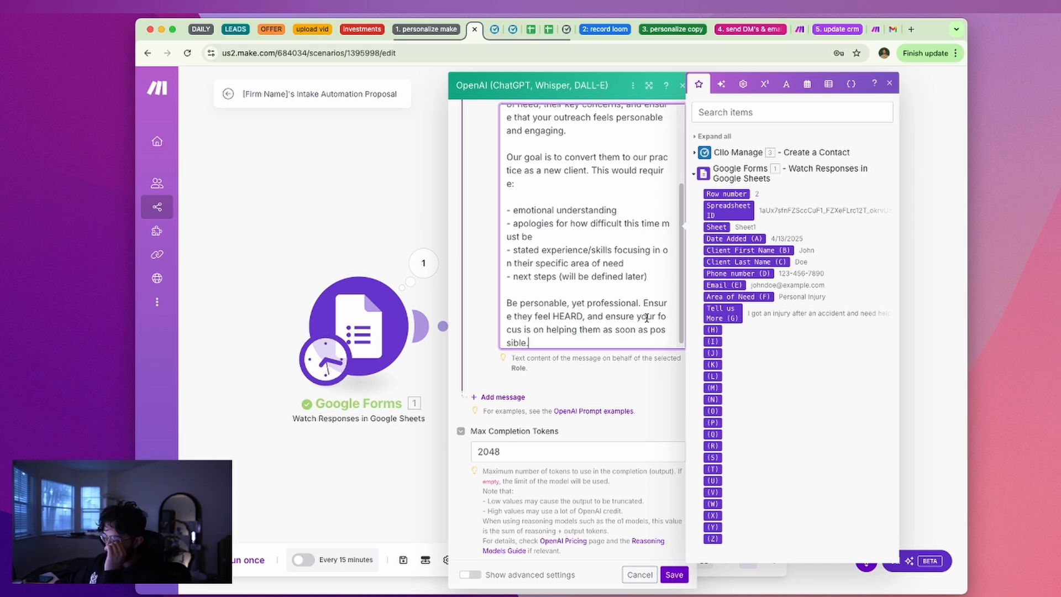
pyautogui.scroll(6, 574, 353)
pyautogui.scroll(-6, 569, 435)
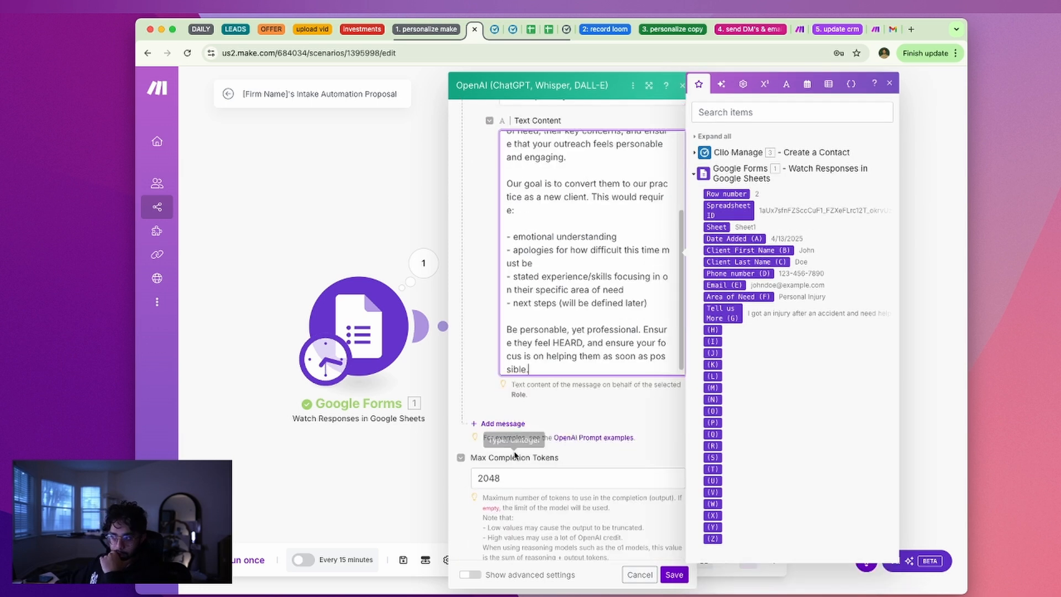
# Add a second prompt message and set its role to User
pyautogui.click(506, 425)
pyautogui.click(550, 457)
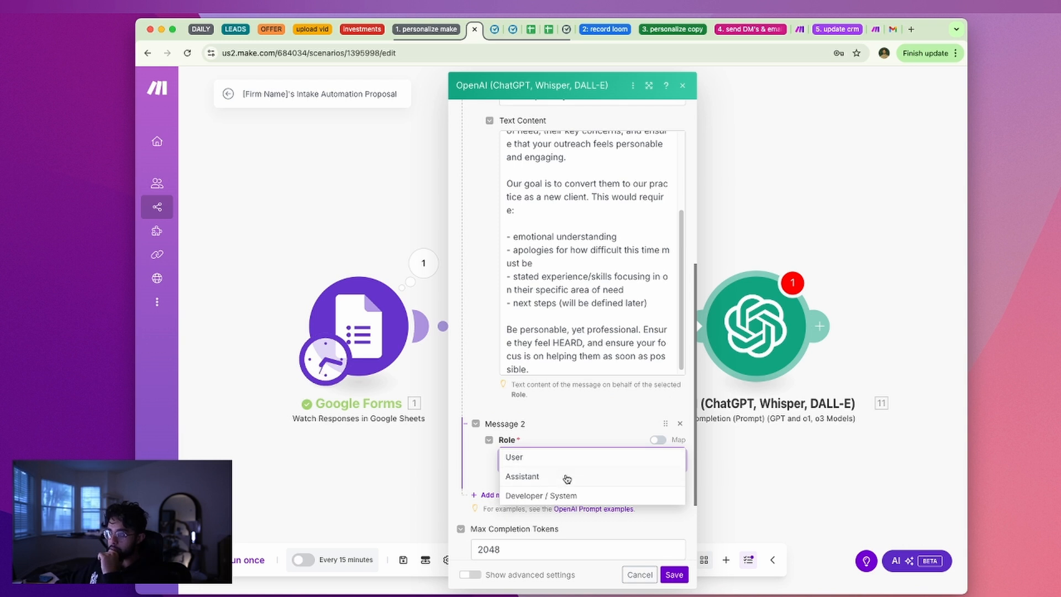
pyautogui.click(567, 462)
# Draft a 'Client First Name:' line with the mapped first name, then clear the message text
pyautogui.click(568, 507)
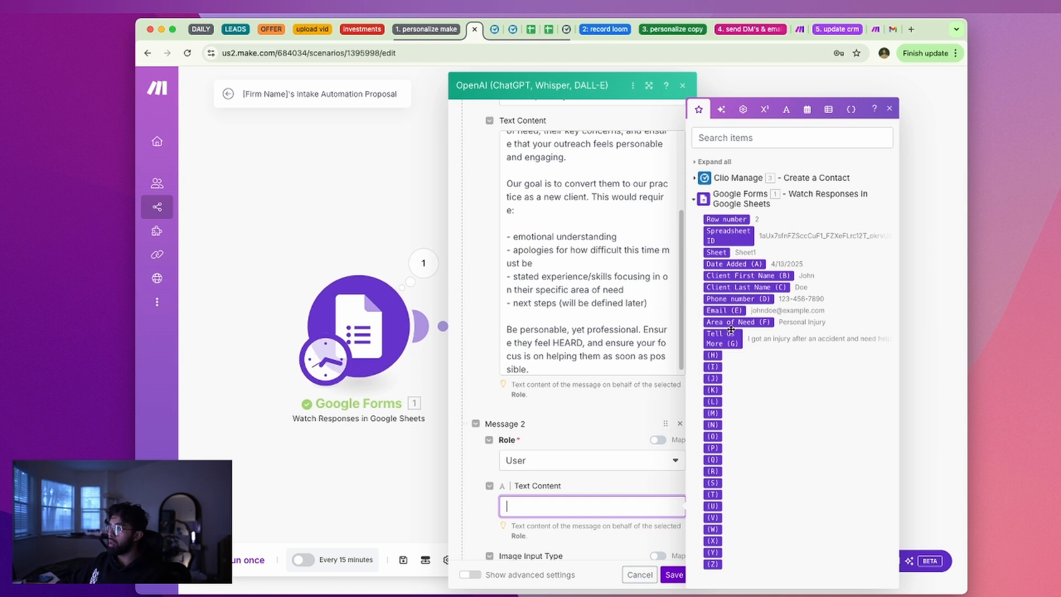
pyautogui.write('Client First Name:')
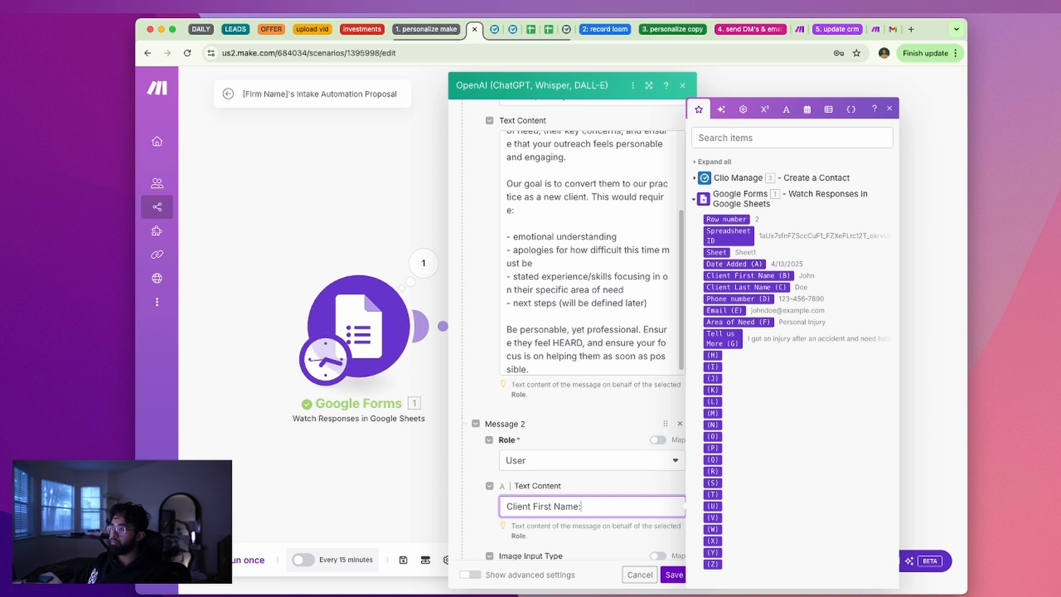
pyautogui.click(776, 274)
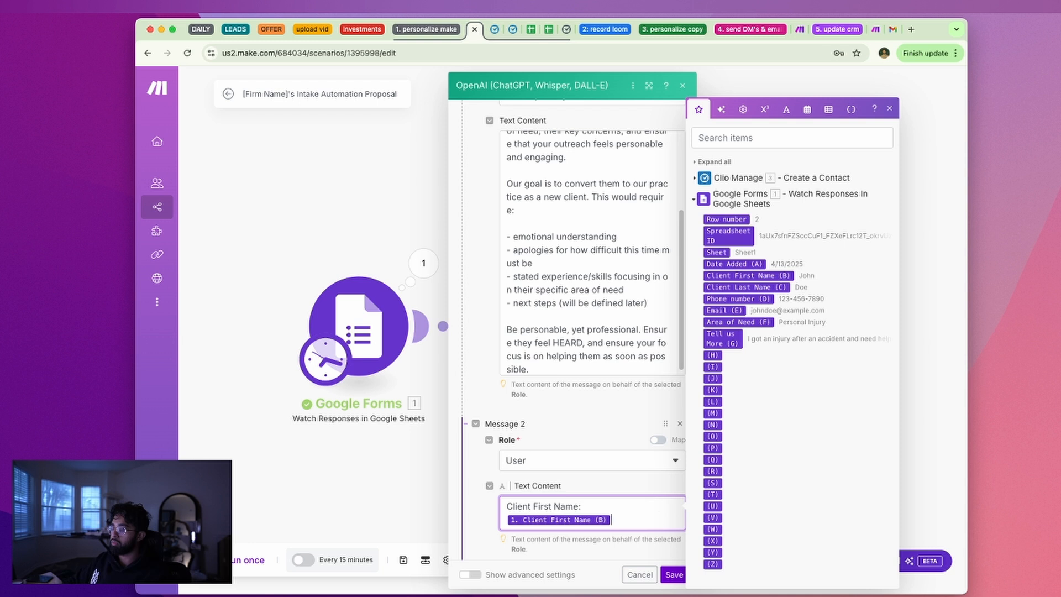
pyautogui.write('Client Las')
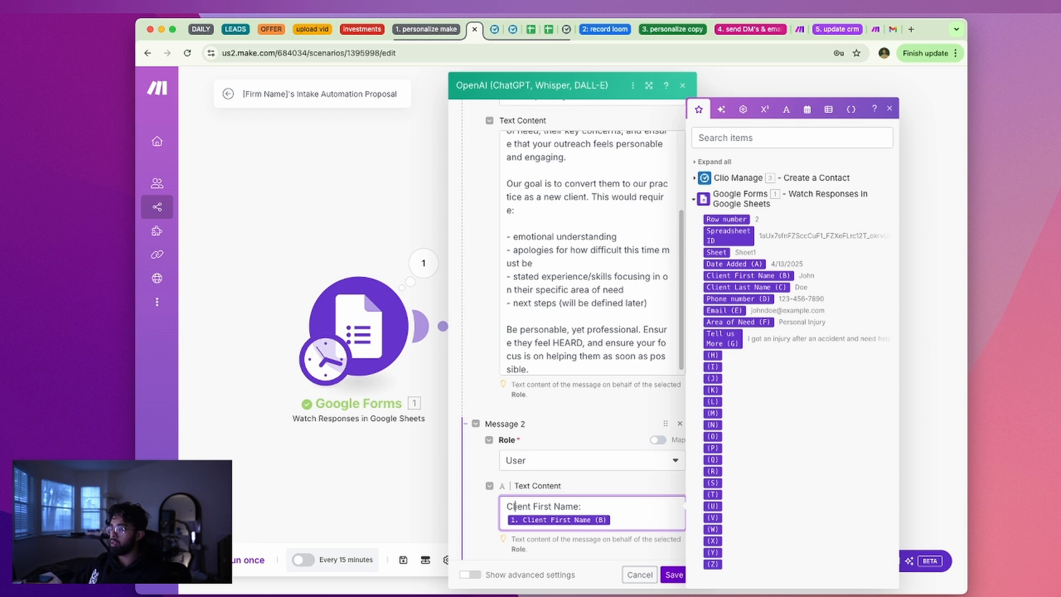
pyautogui.press('super+BackSpace')
pyautogui.press('super+space')
pyautogui.click(640, 518)
pyautogui.press('super+a')
pyautogui.press('BackSpace')
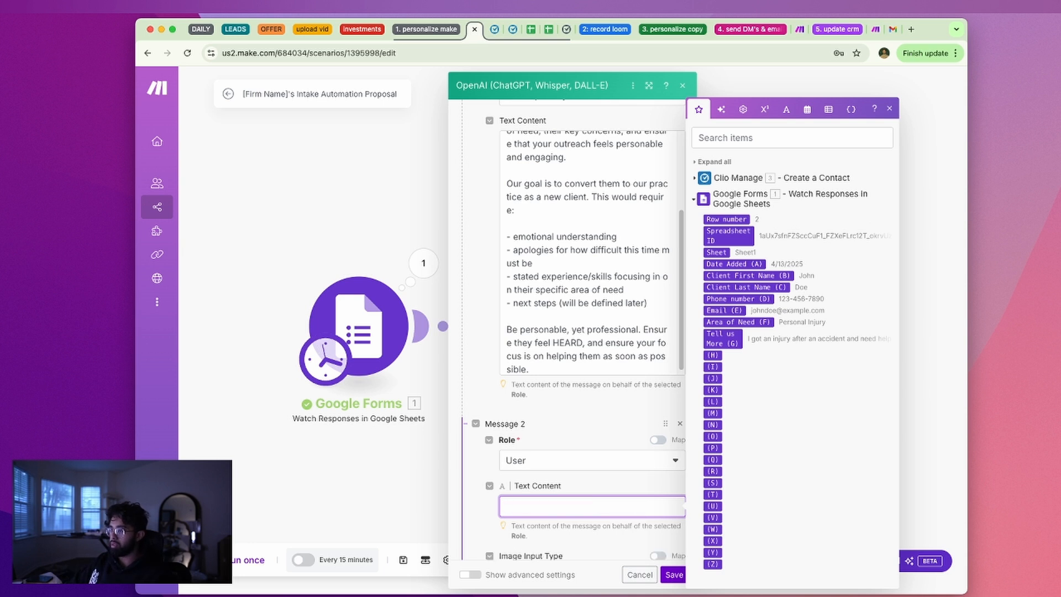
# Start a JSON object mapping client_first_name and client_last_name to Client First Name (B) and Client Last Name (C)
pyautogui.write('{')
pyautogui.press('Return')
pyautogui.press('Return')
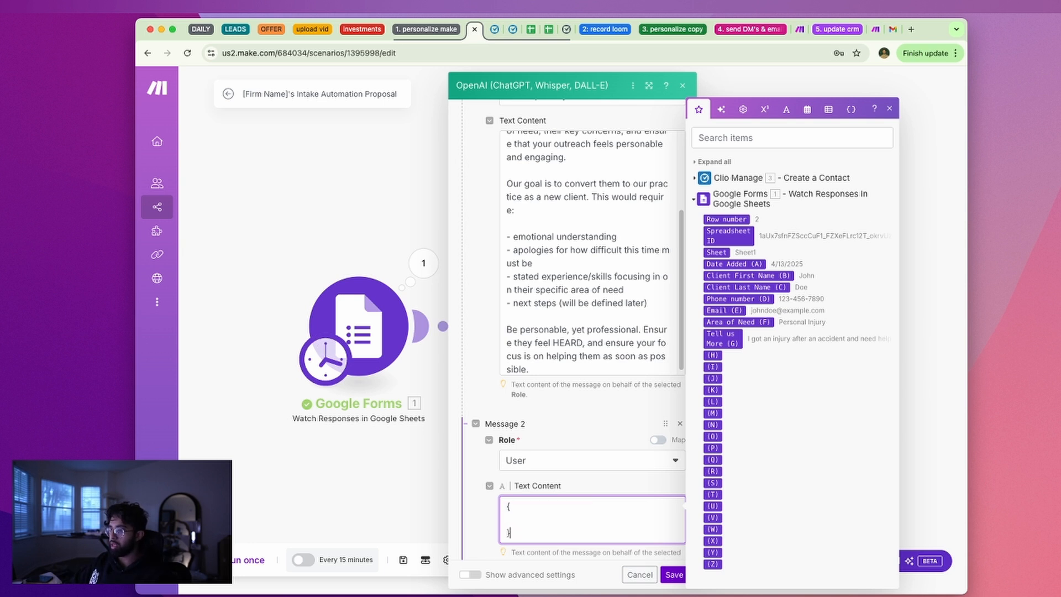
pyautogui.press('Up')
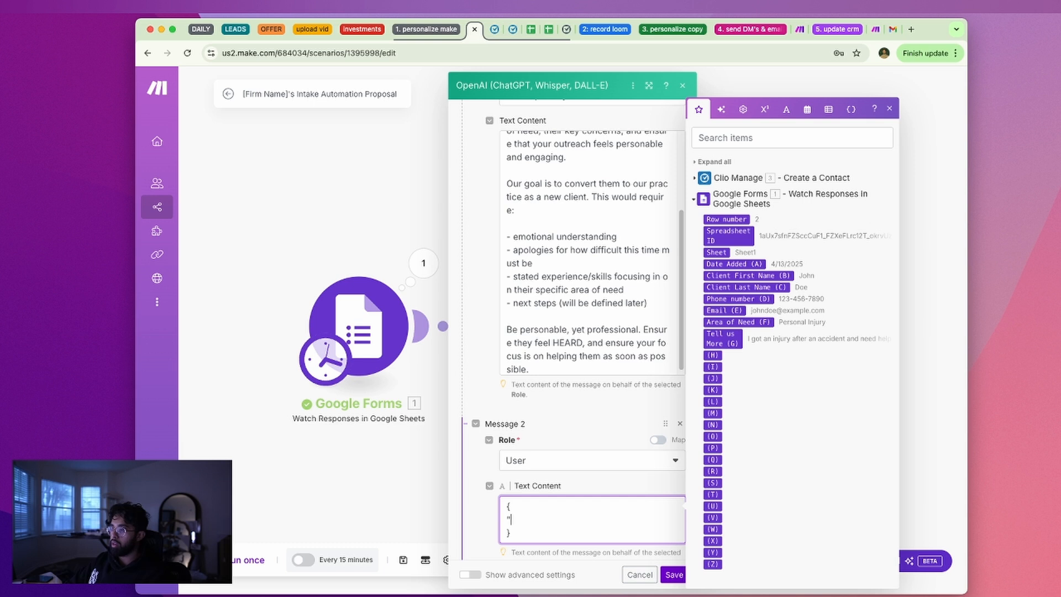
pyautogui.write('"cl')
pyautogui.write('fir')
pyautogui.press('BackSpace')
pyautogui.press('BackSpace')
pyautogui.press('BackSpace')
pyautogui.write('client-fir')
pyautogui.press('BackSpace')
pyautogui.press('BackSpace')
pyautogui.press('BackSpace')
pyautogui.press('BackSpace')
pyautogui.write('_first_name":')
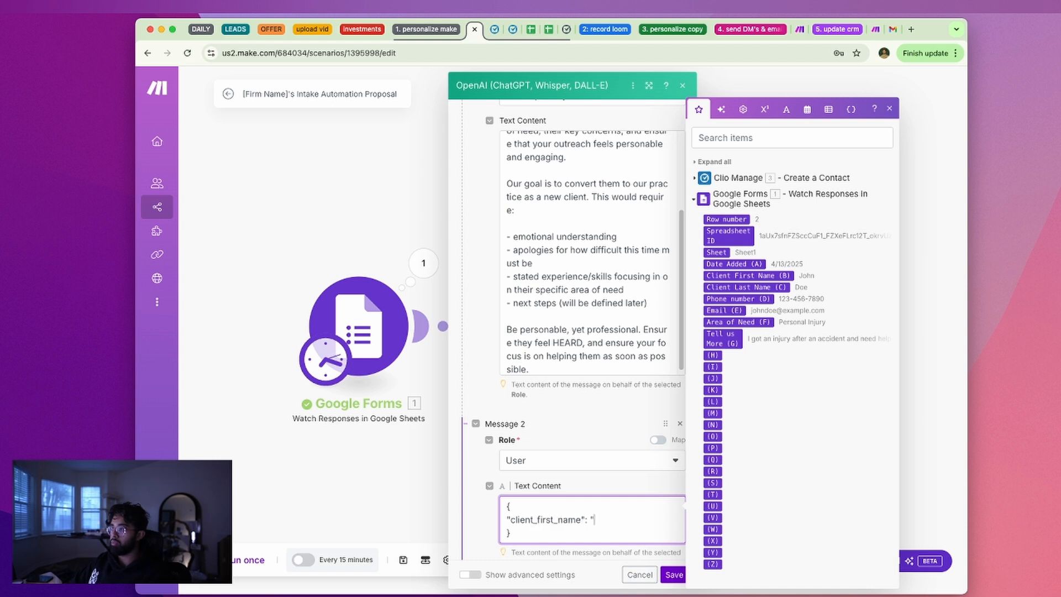
pyautogui.click(795, 276)
pyautogui.write(',')
pyautogui.press('Return')
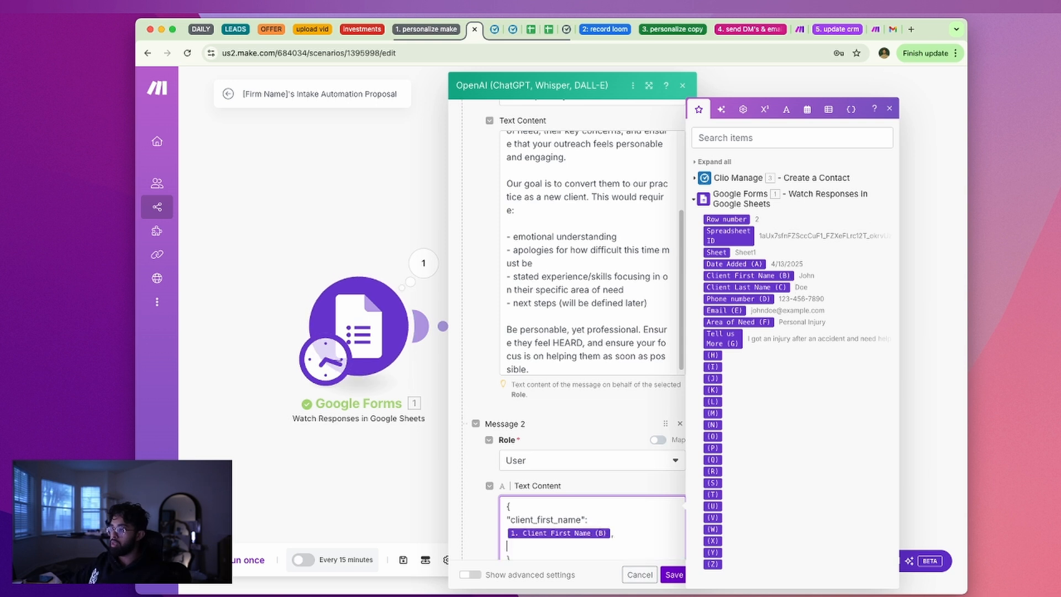
pyautogui.write('"client_last_name":')
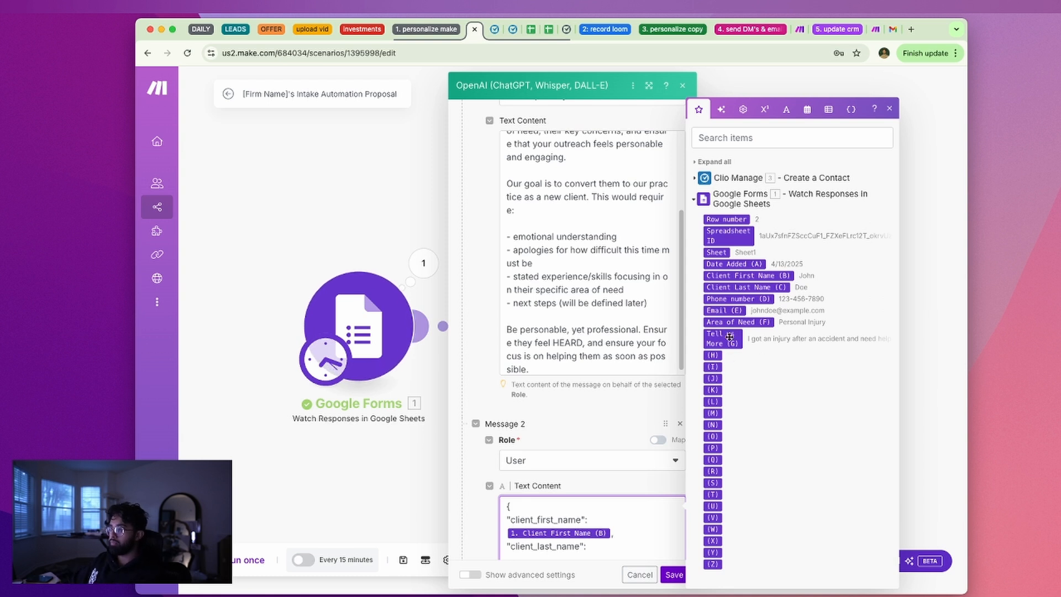
pyautogui.click(746, 287)
# Add area_of_need mapped to Area of Need (F) and more_details mapped to Tell us More (G)
pyautogui.scroll(-1, 609, 538)
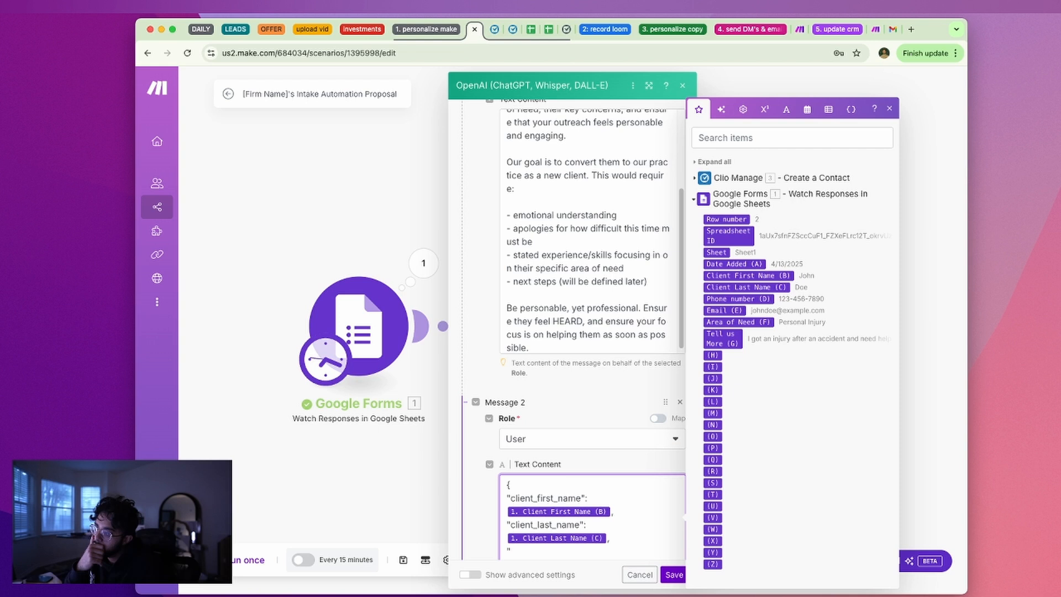
pyautogui.scroll(-1, 616, 526)
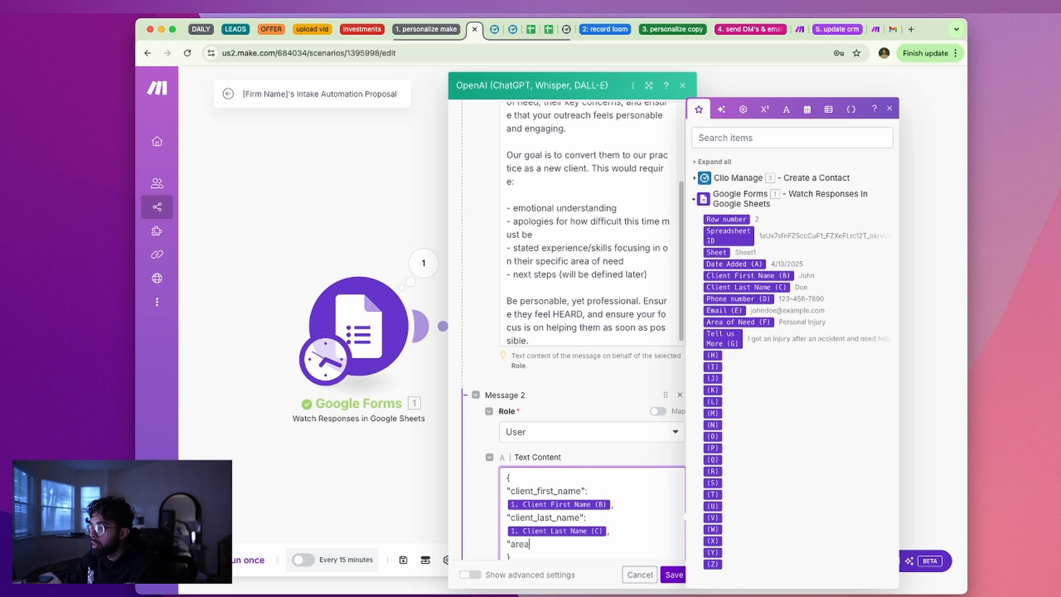
pyautogui.write('need":')
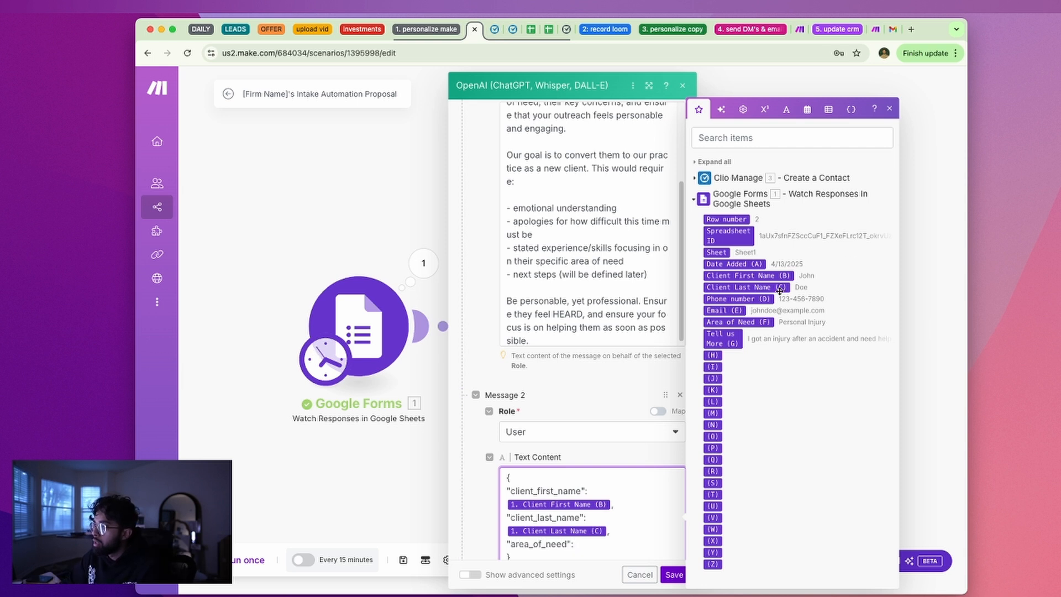
pyautogui.click(738, 322)
pyautogui.scroll(-2, 630, 484)
pyautogui.write(',')
pyautogui.press('Return')
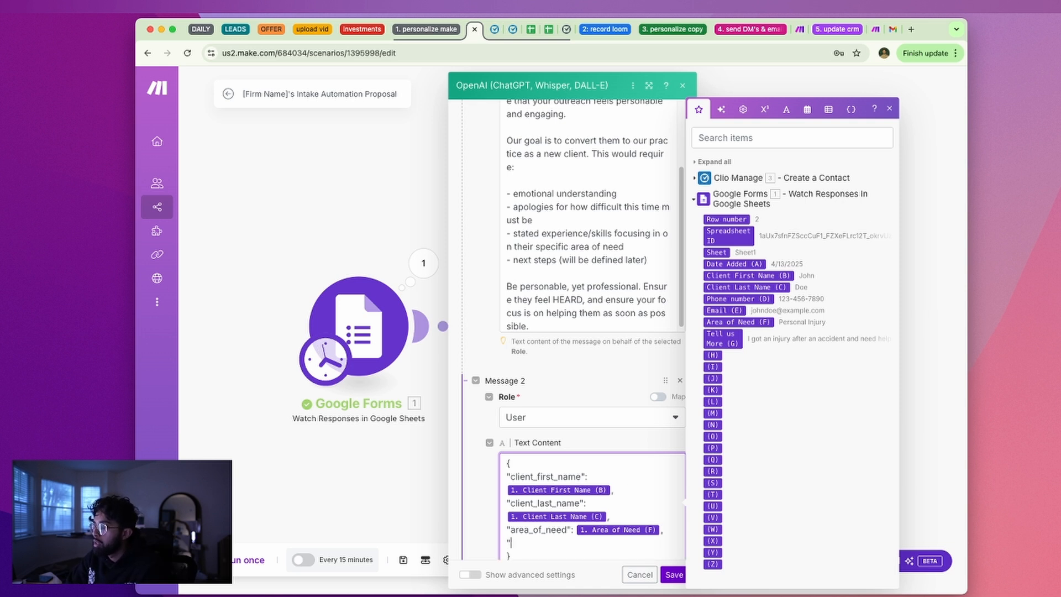
pyautogui.write('"more_deta')
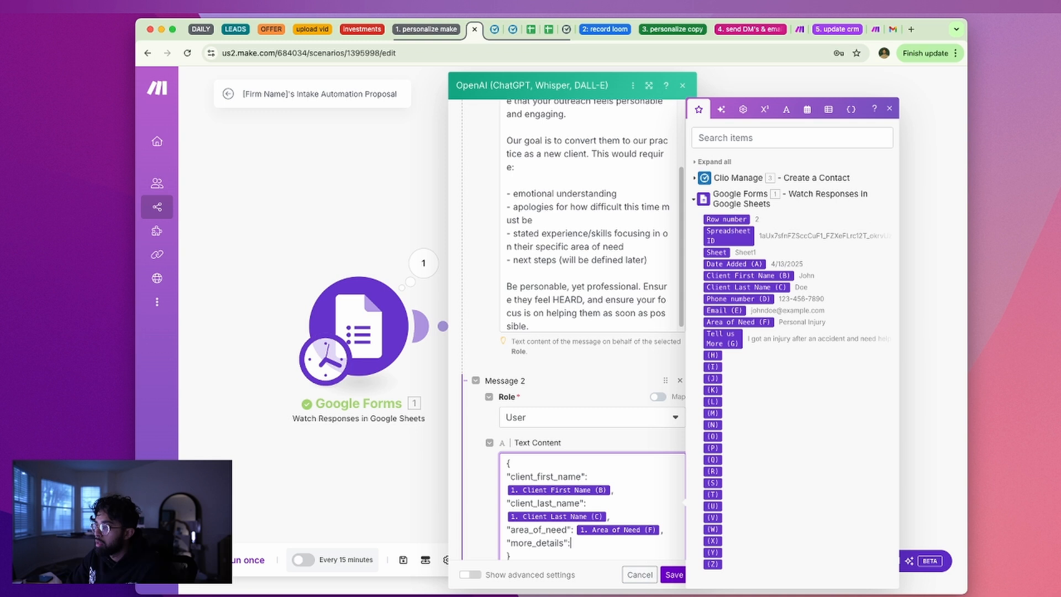
pyautogui.write('ils":')
pyautogui.click(722, 338)
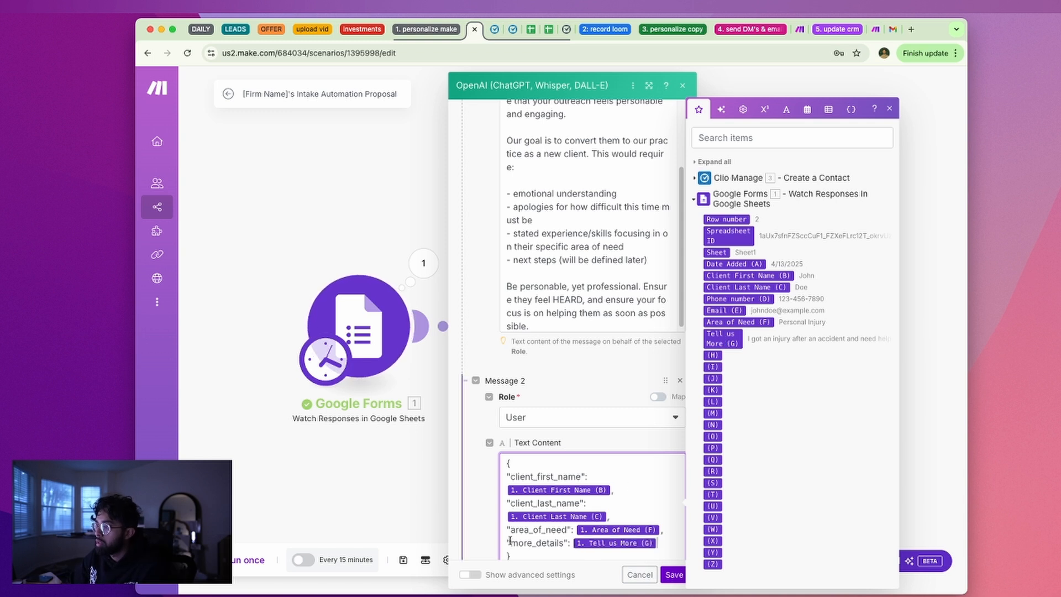
pyautogui.scroll(-2, 586, 506)
pyautogui.scroll(-1, 601, 527)
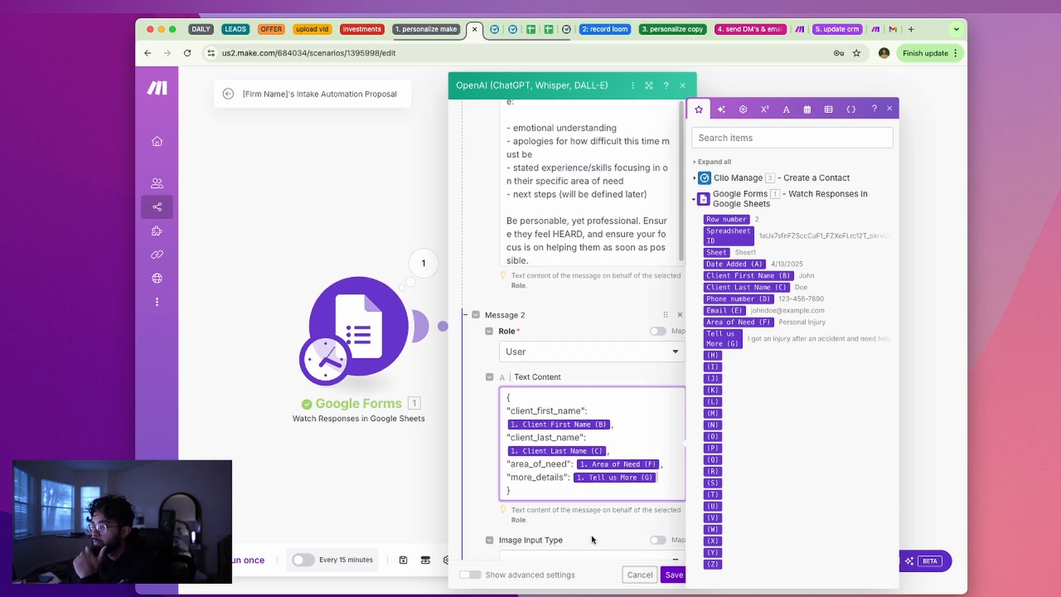
pyautogui.scroll(-10, 596, 541)
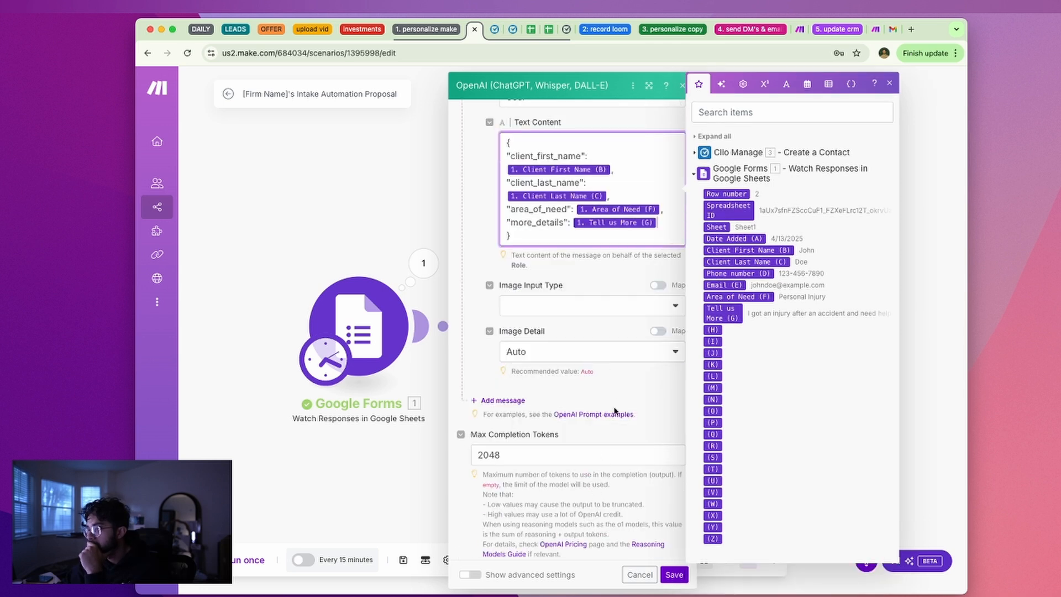
pyautogui.scroll(-1, 617, 424)
pyautogui.scroll(15, 615, 418)
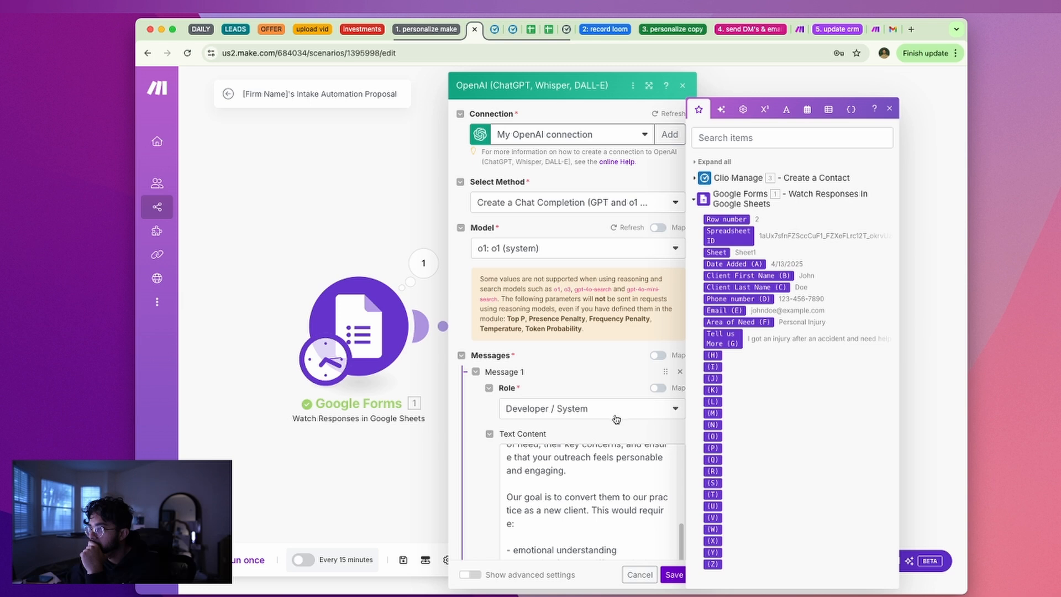
pyautogui.scroll(-12, 613, 425)
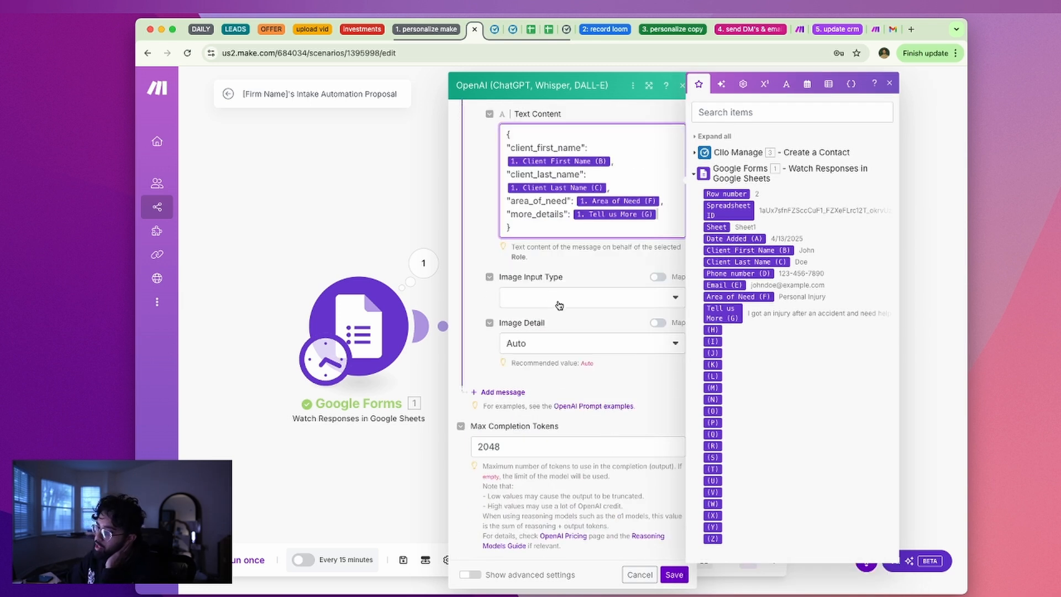
pyautogui.click(637, 389)
pyautogui.scroll(5, 633, 382)
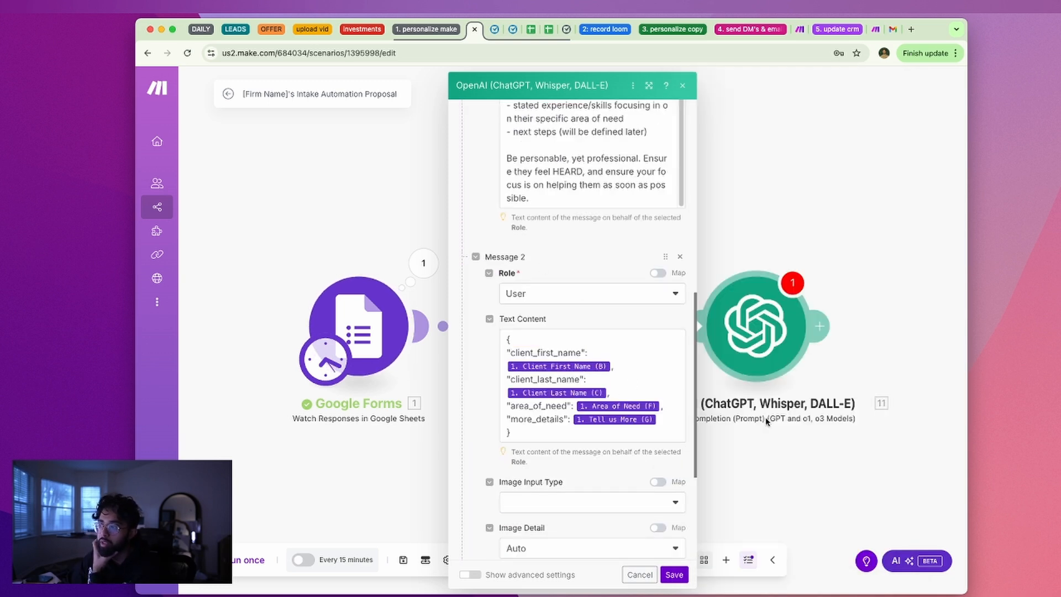
pyautogui.click(641, 419)
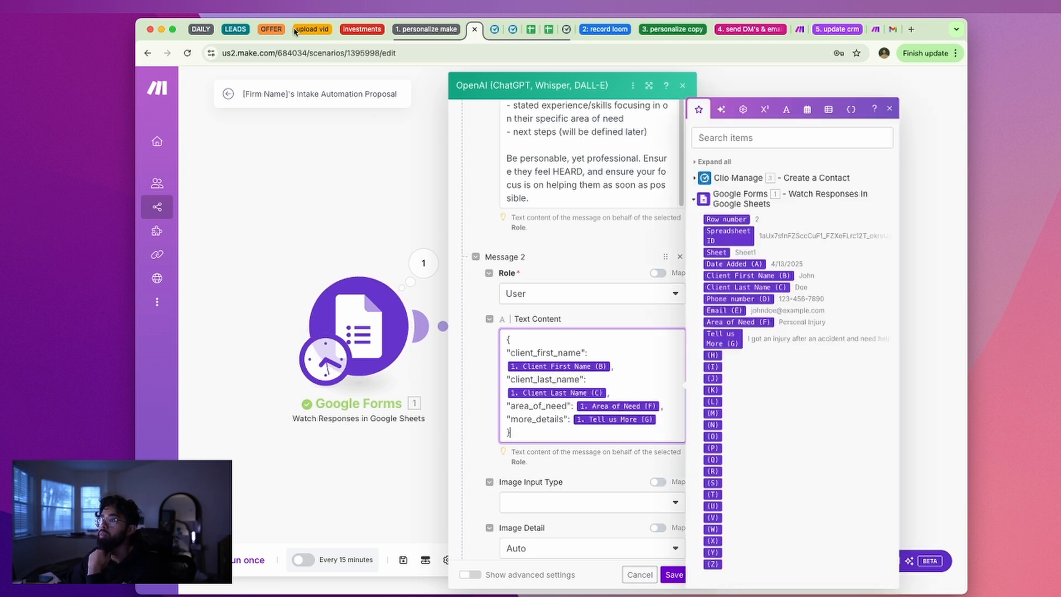
pyautogui.click(245, 31)
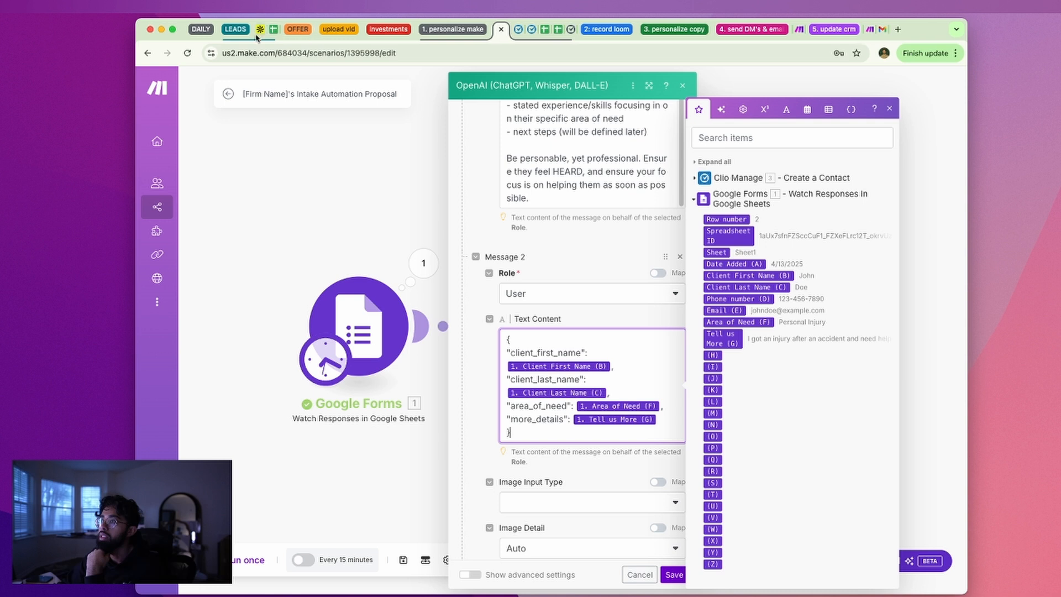
# In the Daily Check-In notes, add a bold 'Questions to explore' heading with a bullet on client-information privacy and GPT
pyautogui.click(201, 29)
pyautogui.click(223, 29)
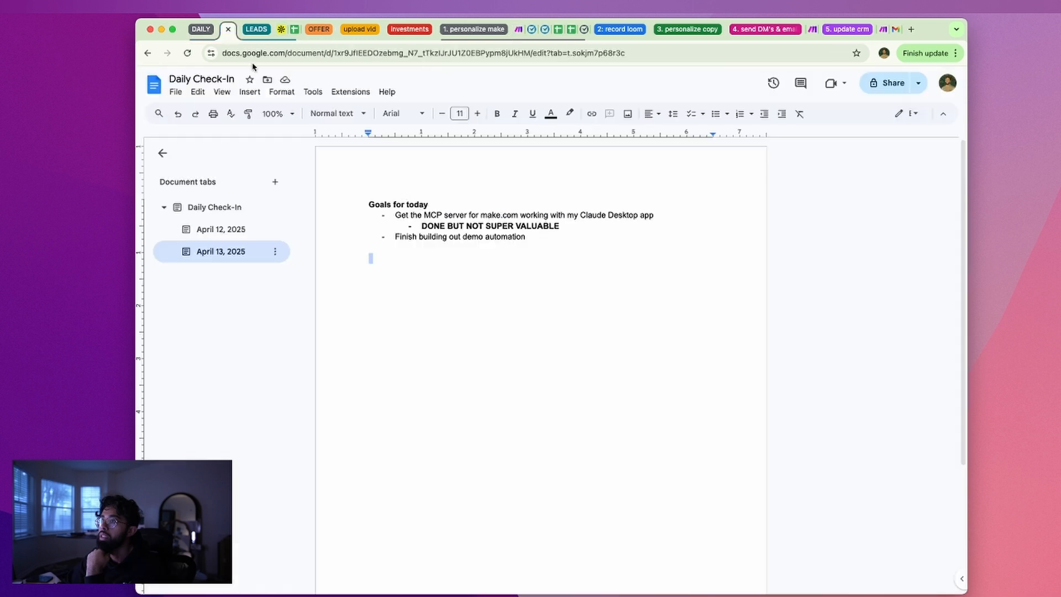
pyautogui.click(492, 273)
pyautogui.press('super+b')
pyautogui.write('Que')
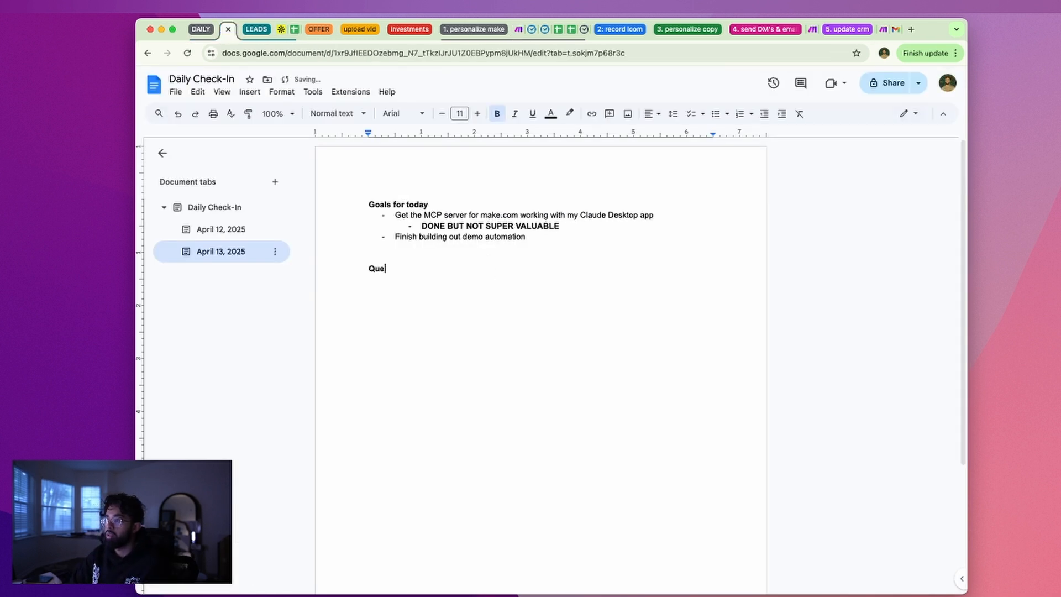
pyautogui.write('stions to explore')
pyautogui.press('Return')
pyautogui.write('- ')
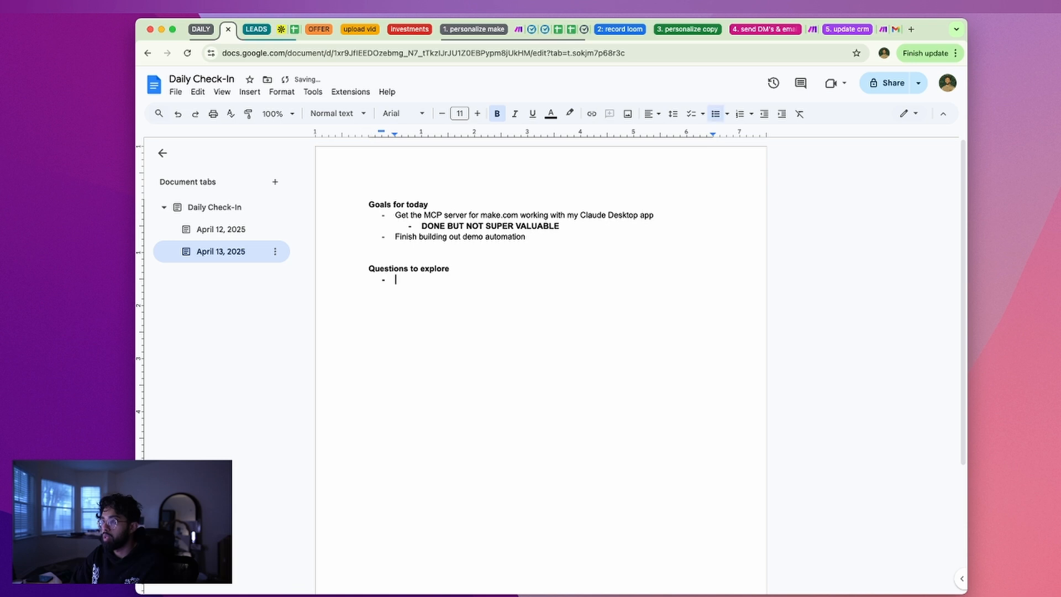
pyautogui.write('privacyofu s')
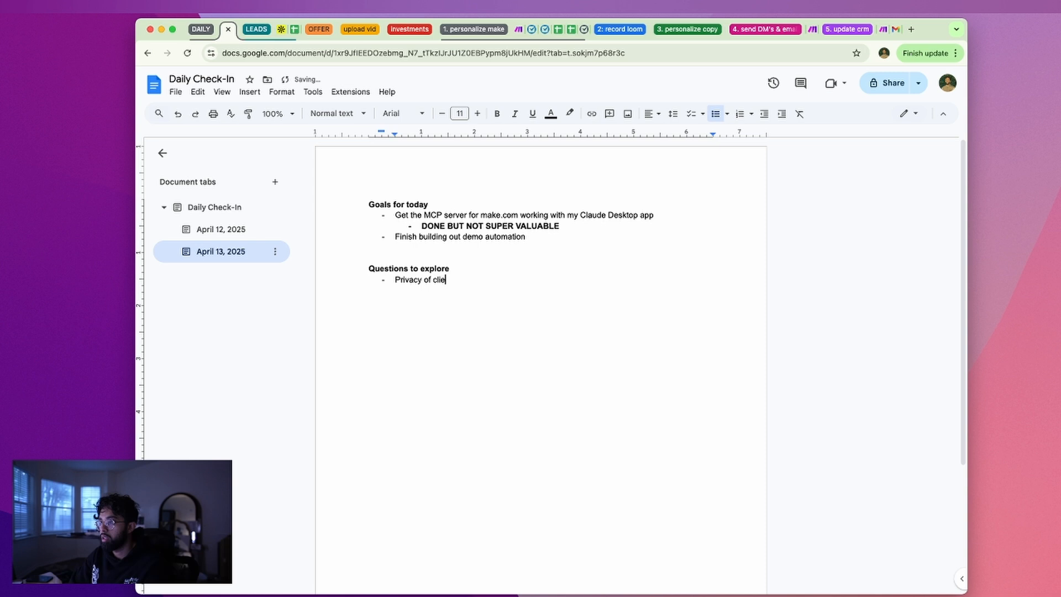
pyautogui.write('information – where does openAI')
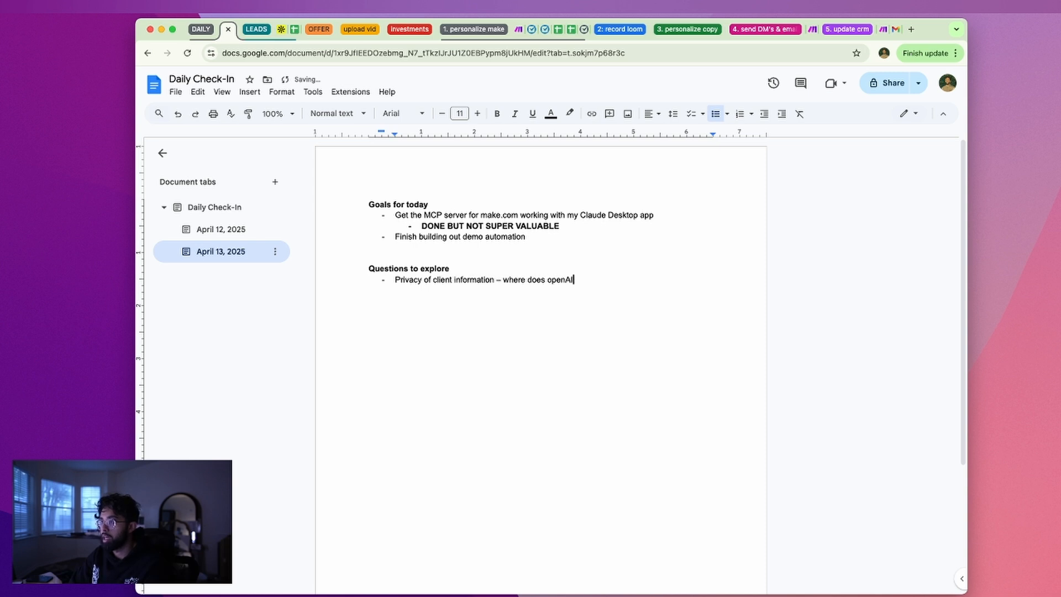
pyautogui.write('gpt fall into this')
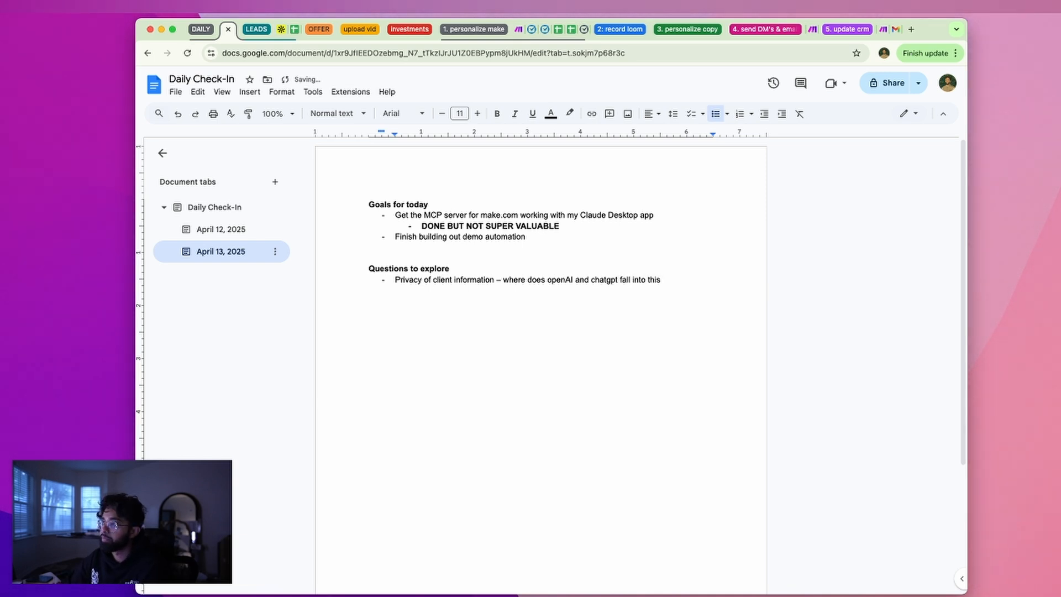
pyautogui.click(518, 29)
# Save the OpenAI module settings and review the module at the end of the scenario
pyautogui.scroll(-5, 624, 456)
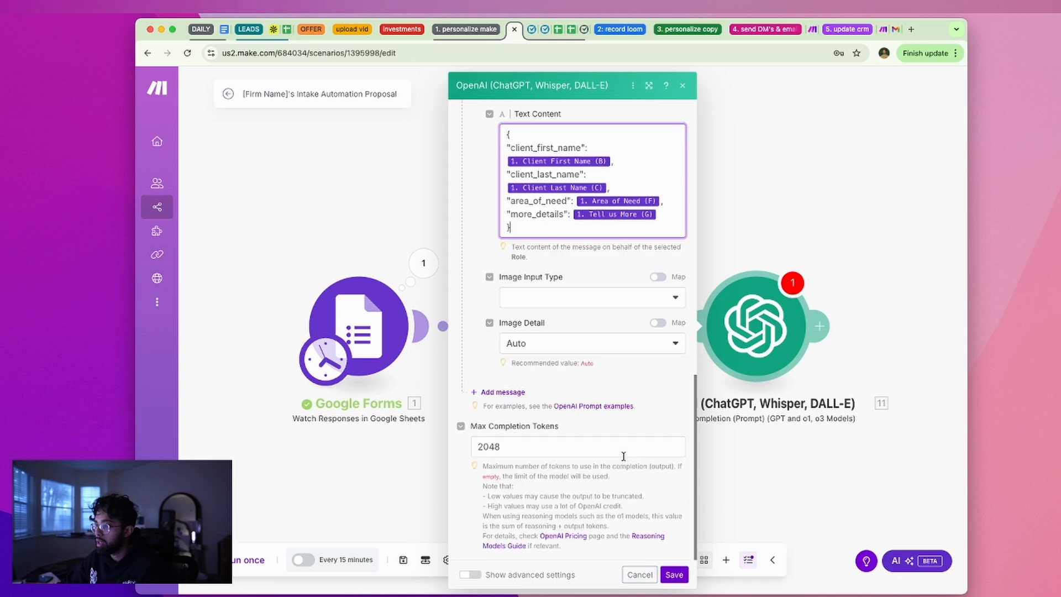
pyautogui.click(675, 575)
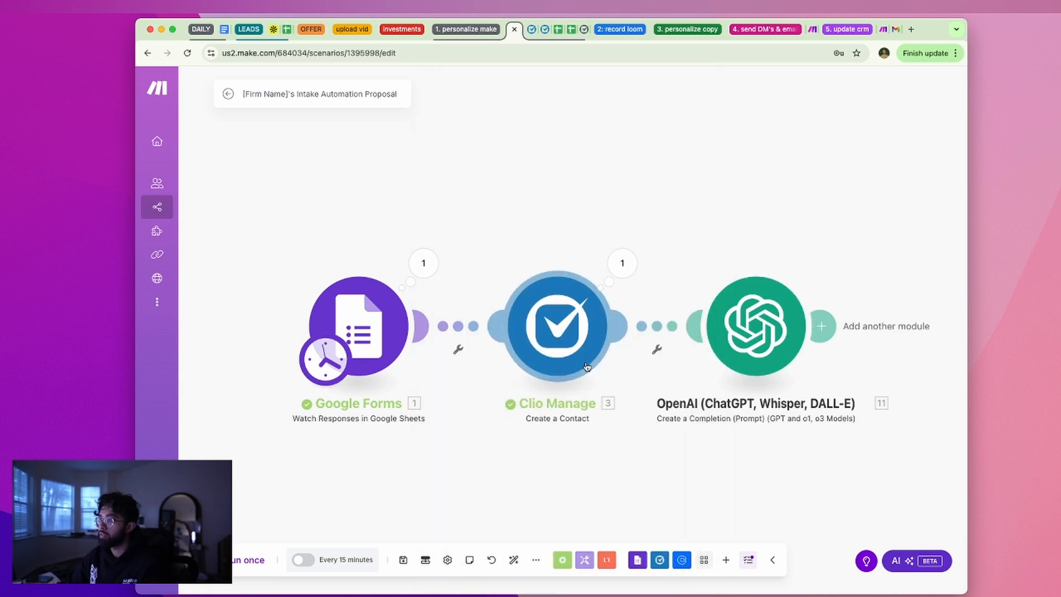
pyautogui.click(746, 373)
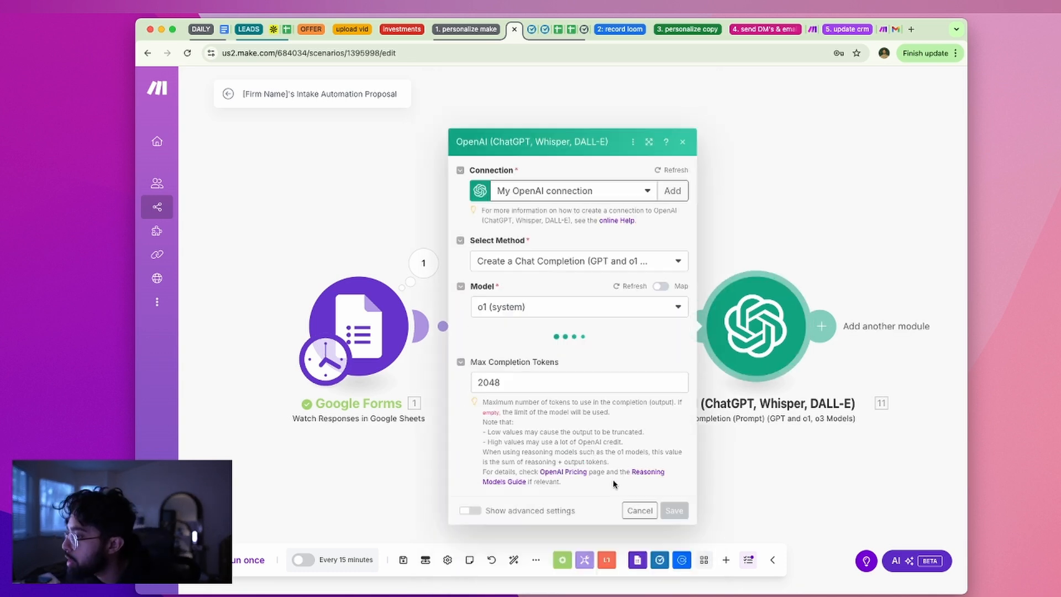
pyautogui.click(782, 430)
pyautogui.moveTo(831, 242); pyautogui.dragTo(492, 207)
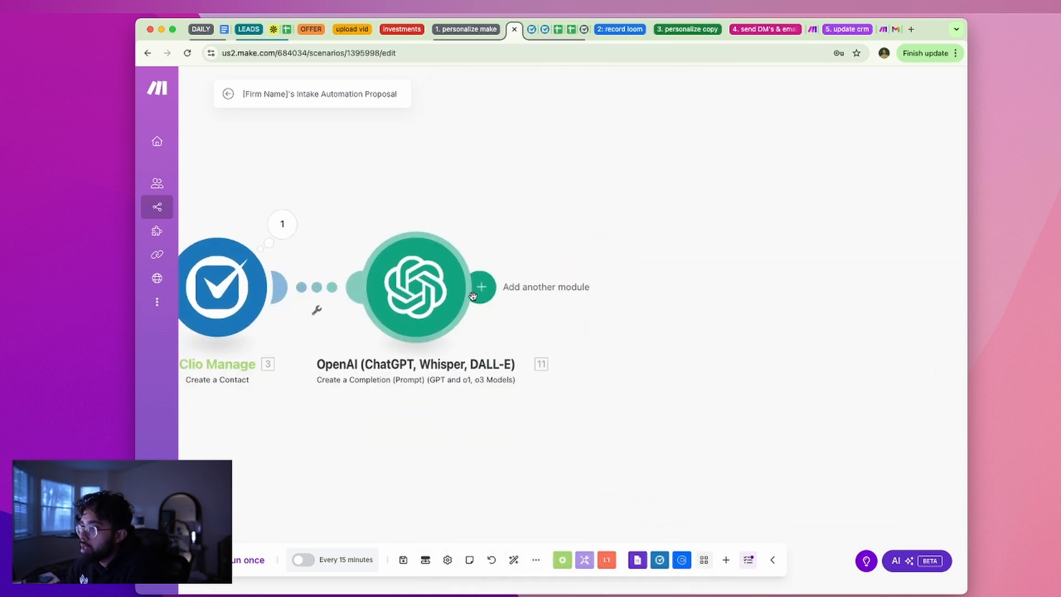
pyautogui.click(442, 310)
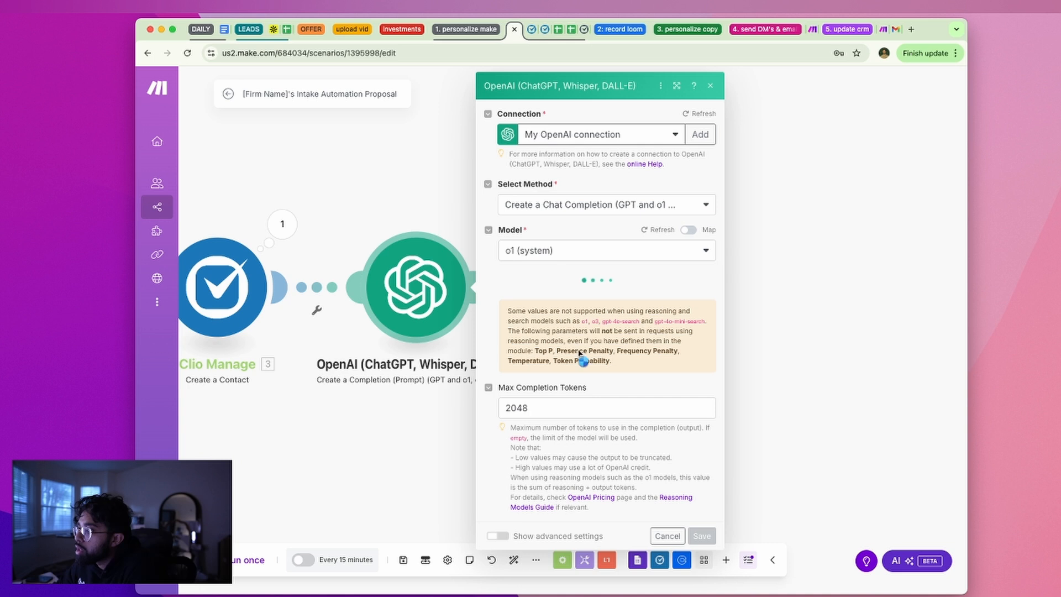
pyautogui.click(820, 324)
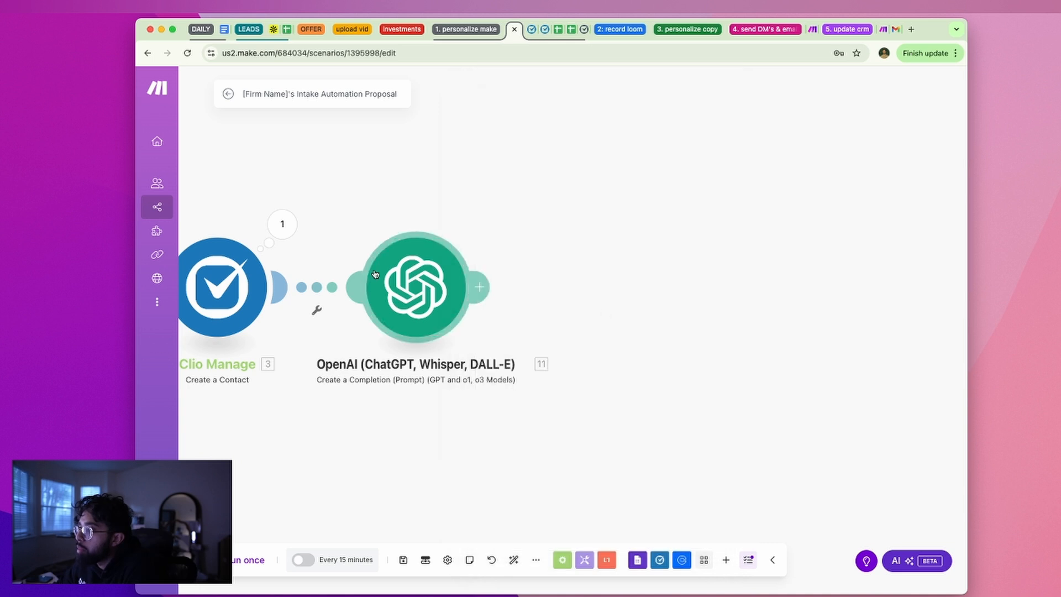
# Start adding a Clio Manage module after OpenAI, then cancel without adding it
pyautogui.click(484, 292)
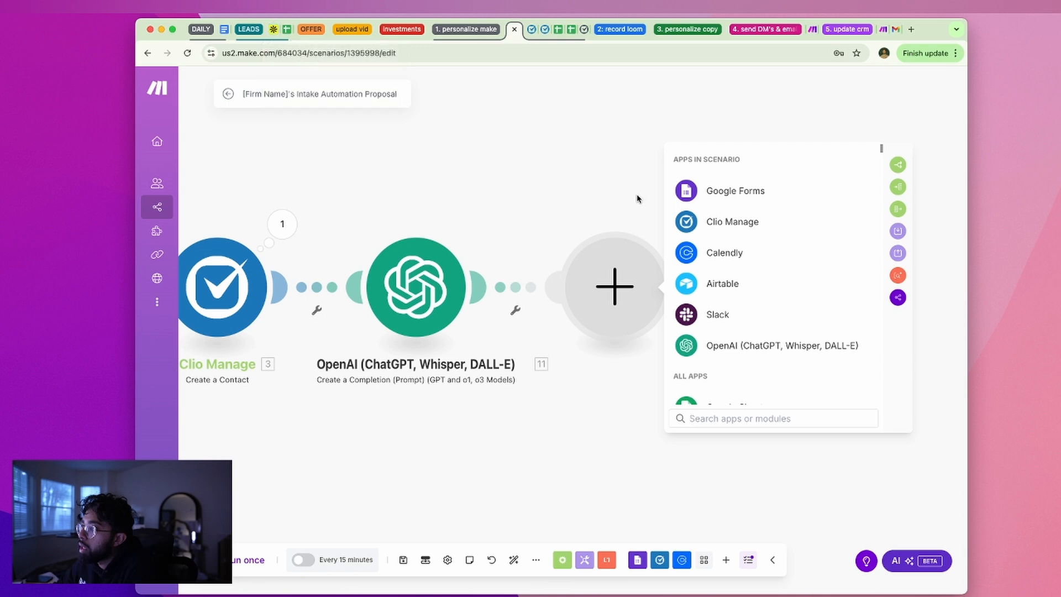
pyautogui.click(725, 221)
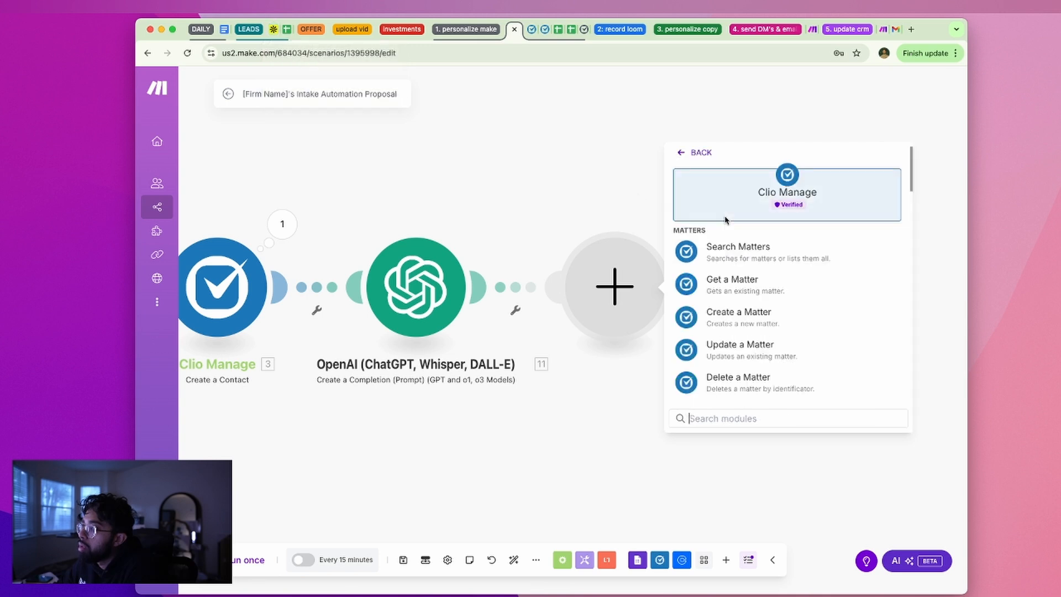
pyautogui.click(588, 256)
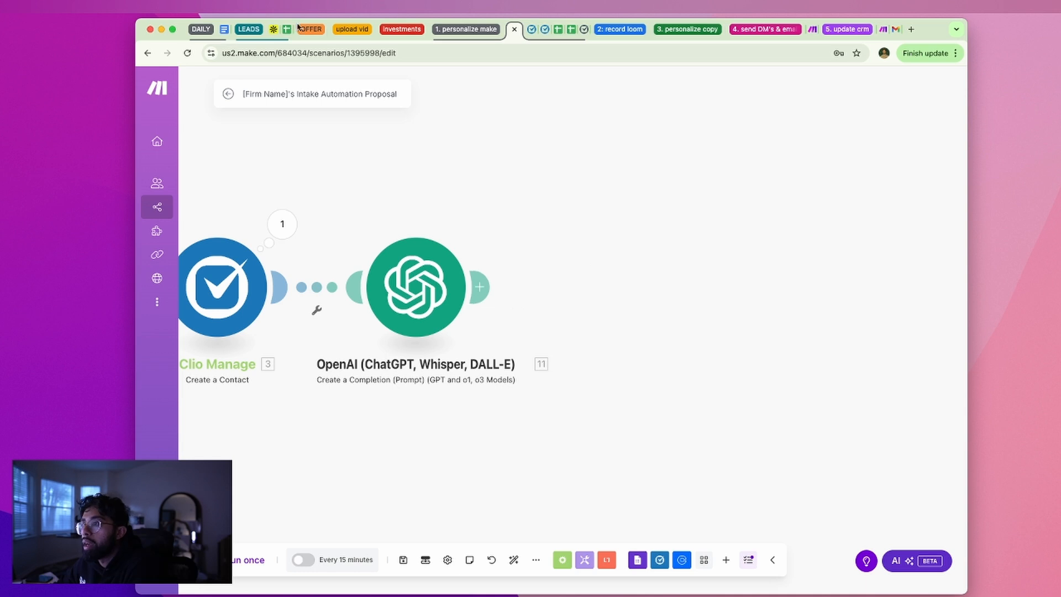
# Browse Clio's settings, the sample contact in the contacts list, tasks and calendar
pyautogui.click(548, 34)
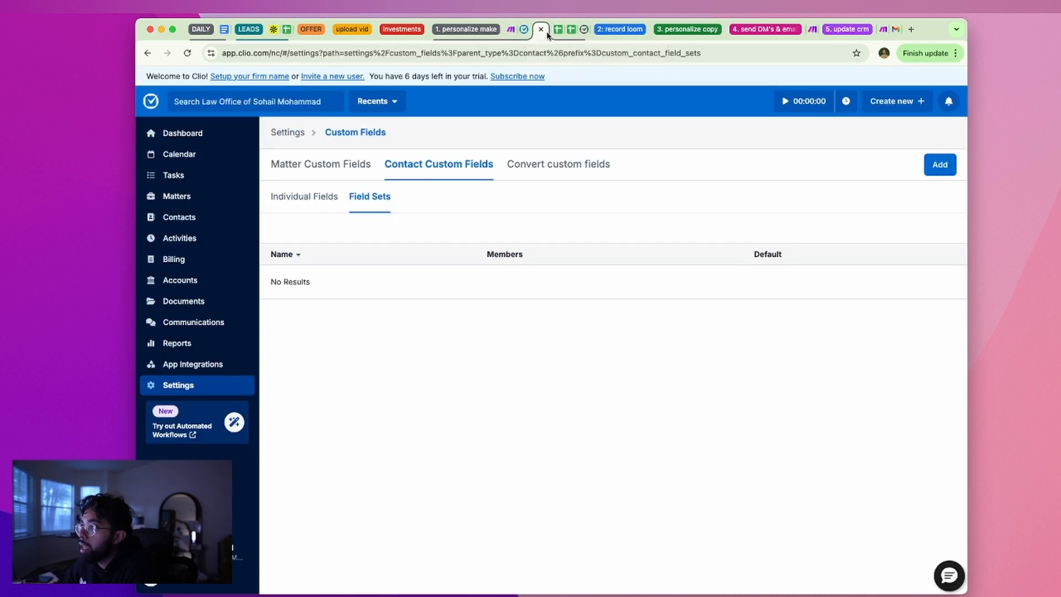
pyautogui.click(298, 135)
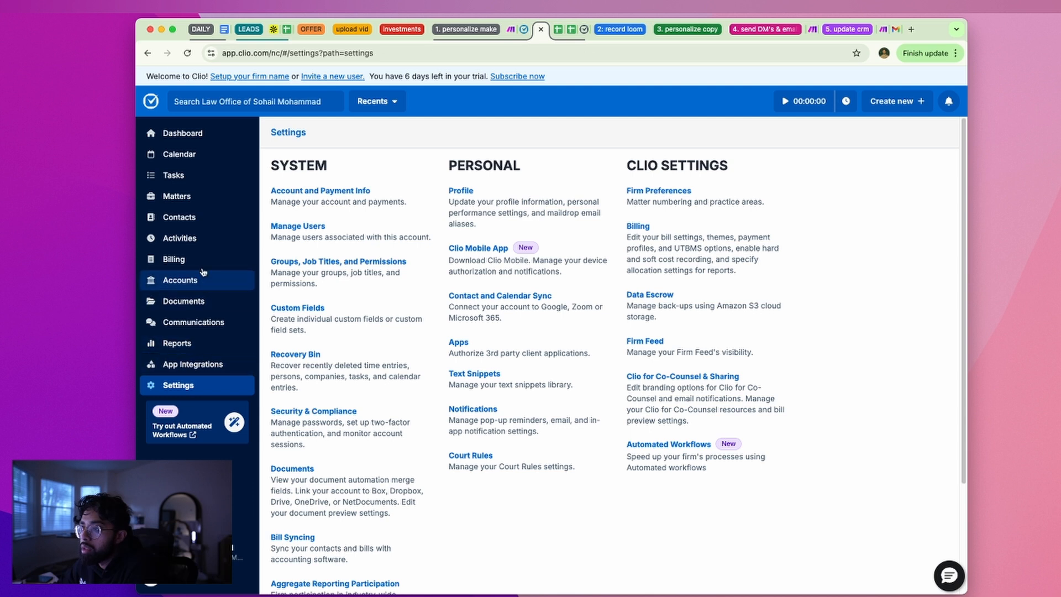
pyautogui.click(192, 215)
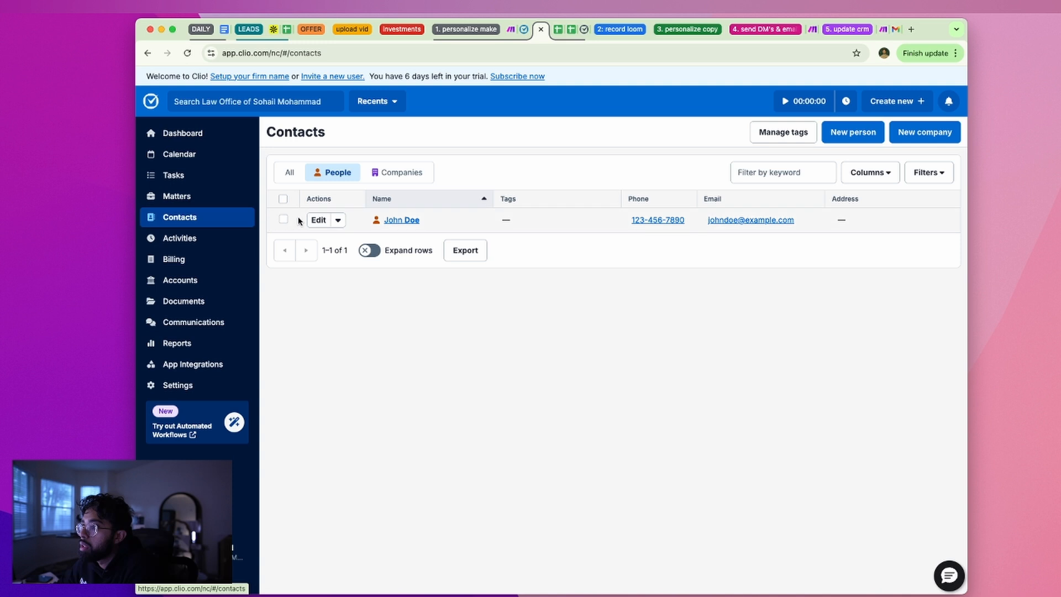
pyautogui.click(338, 220)
pyautogui.click(508, 323)
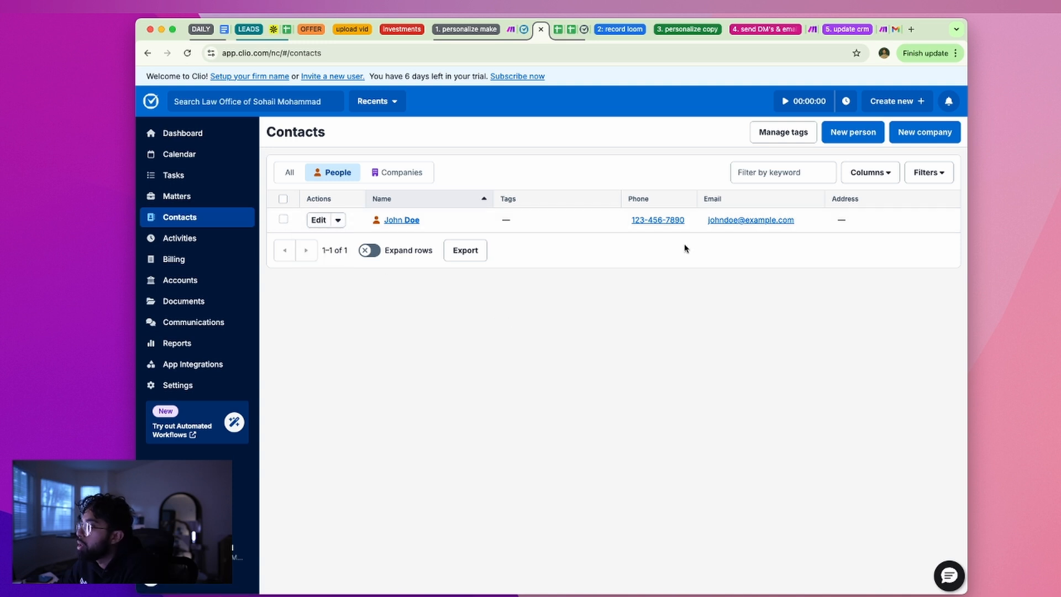
pyautogui.click(284, 219)
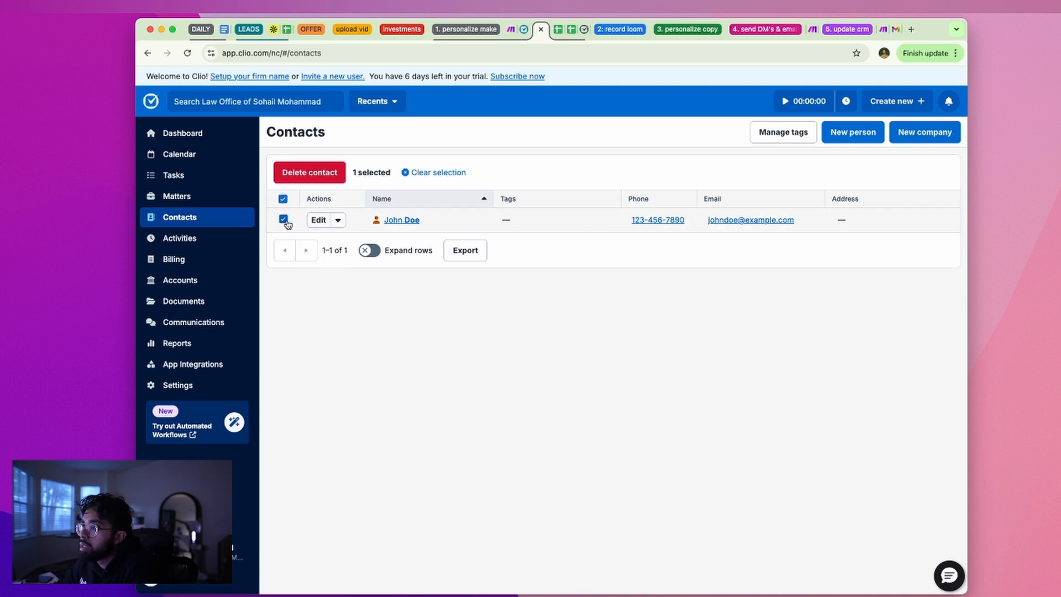
pyautogui.click(284, 220)
pyautogui.click(202, 175)
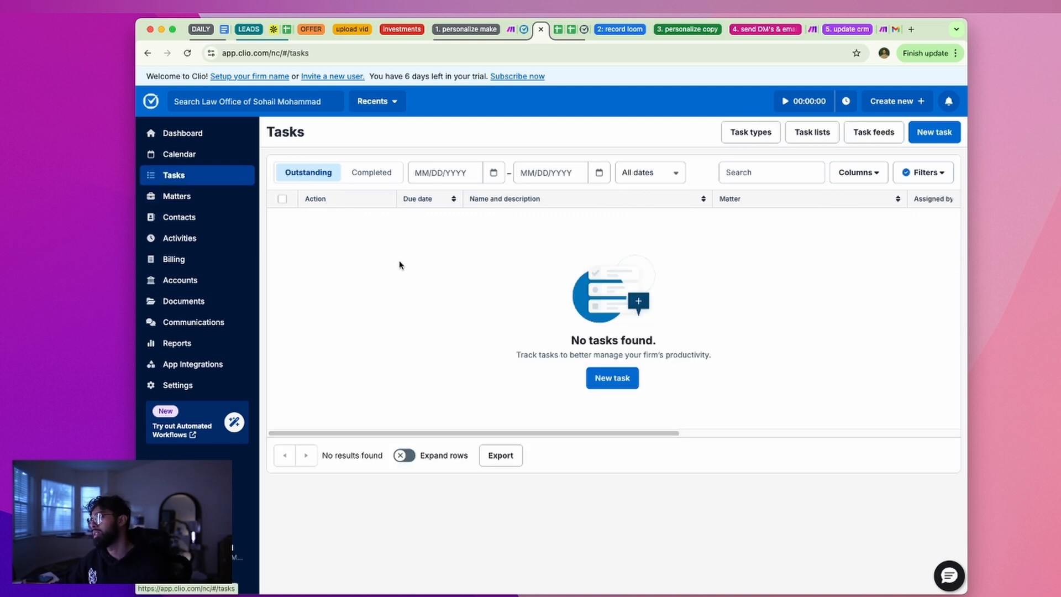
pyautogui.click(199, 155)
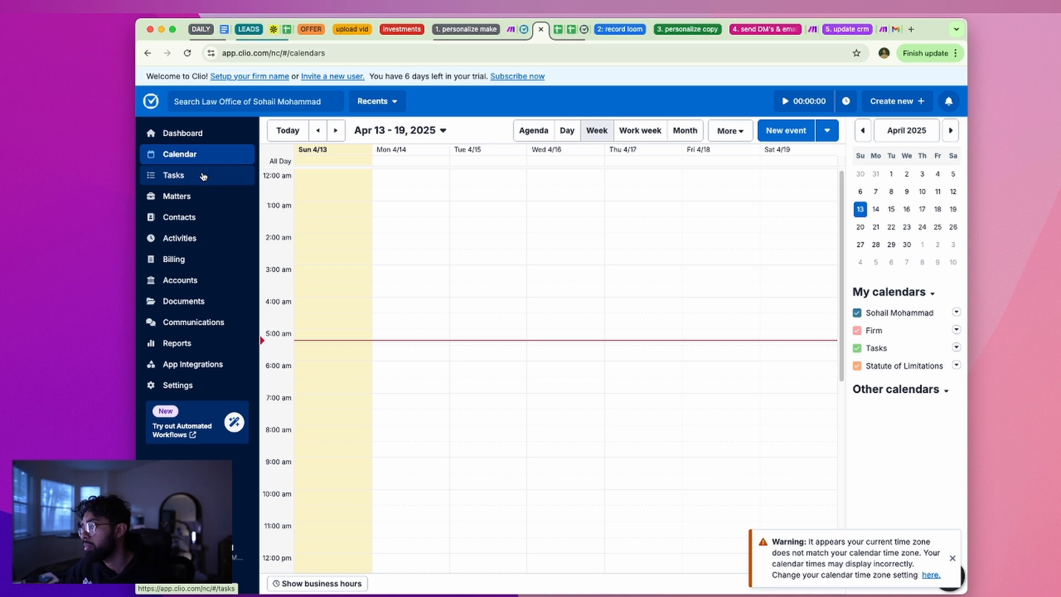
pyautogui.click(204, 176)
# Open a new matter form, check template and Responsible staff options, then leave without saving
pyautogui.click(212, 197)
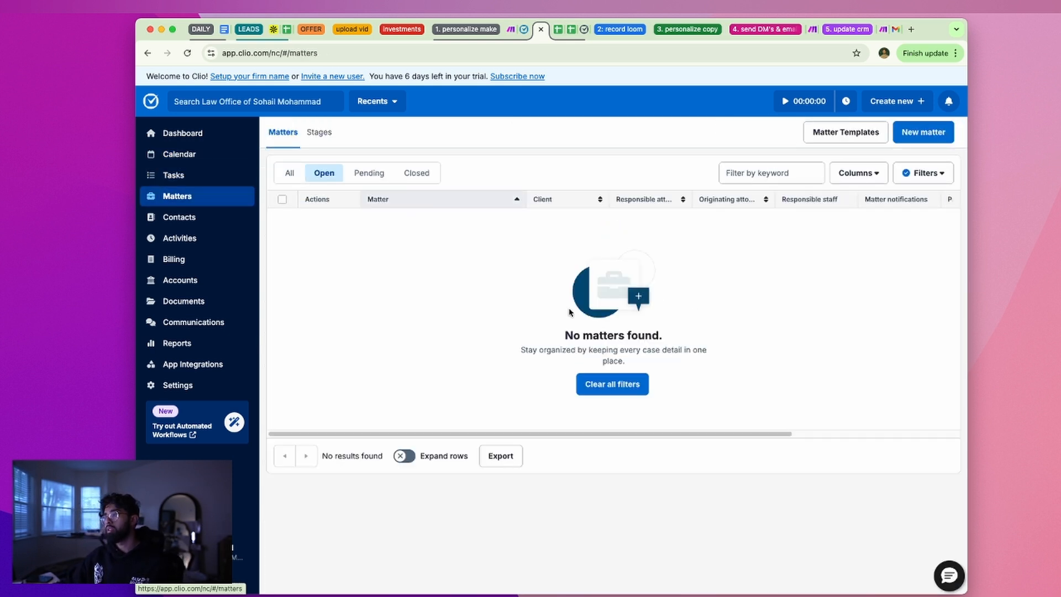
pyautogui.click(909, 137)
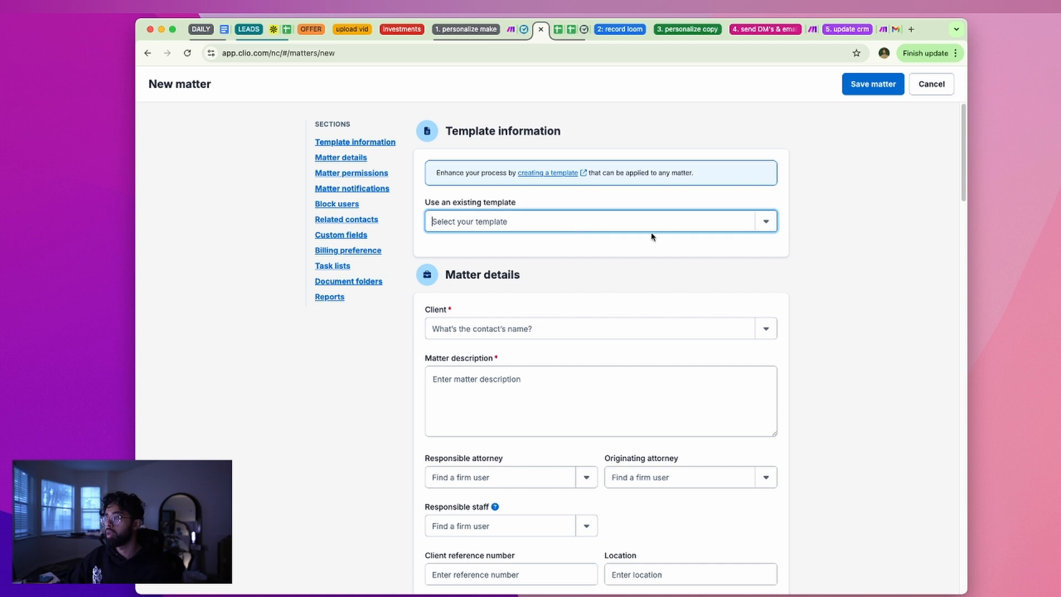
pyautogui.click(755, 224)
pyautogui.click(763, 218)
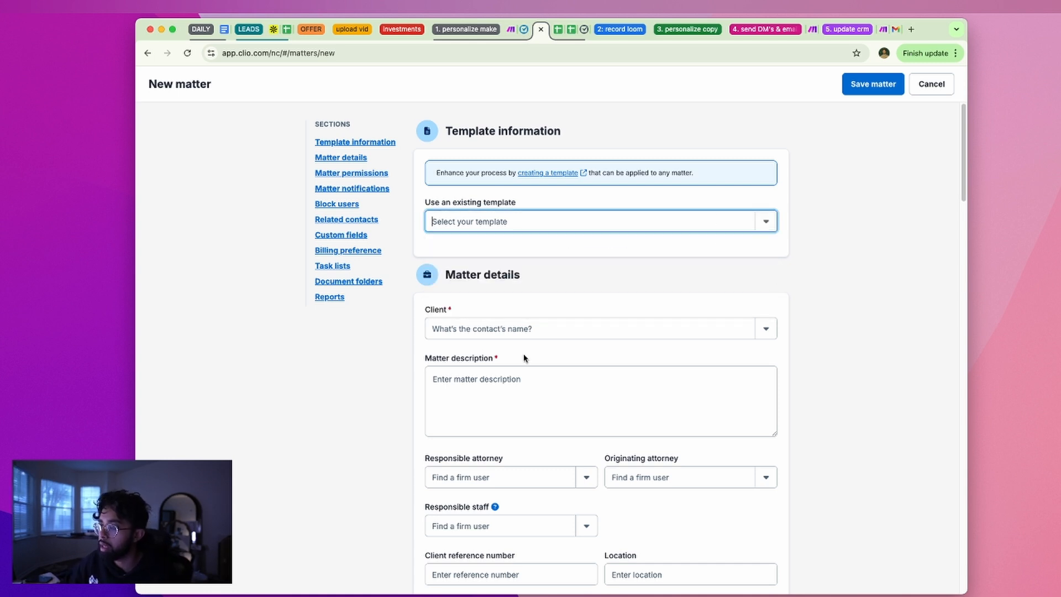
pyautogui.scroll(-5, 701, 363)
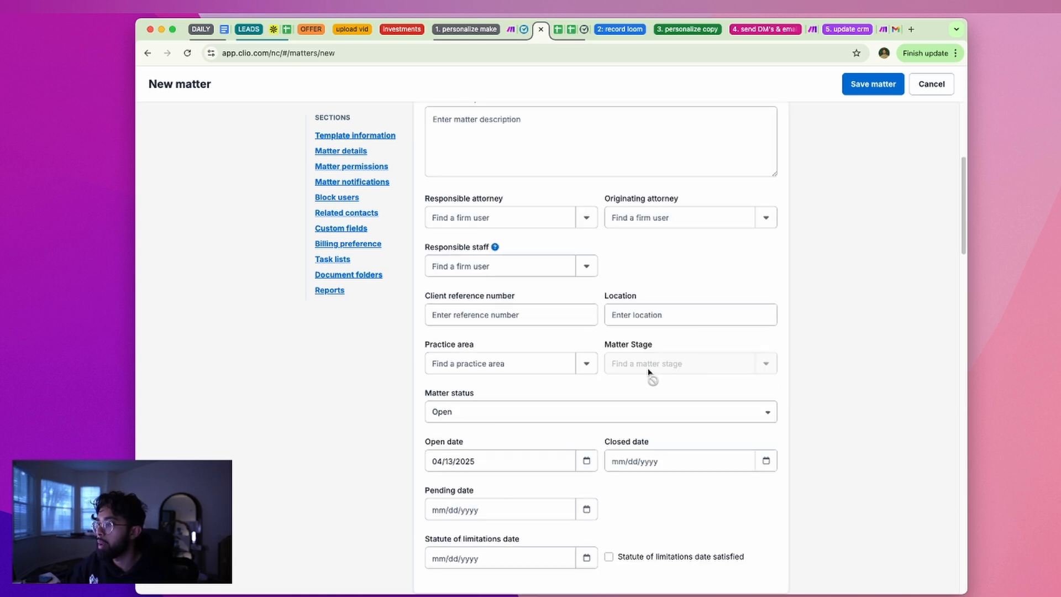
pyautogui.click(503, 273)
pyautogui.click(586, 266)
pyautogui.click(607, 262)
pyautogui.click(565, 266)
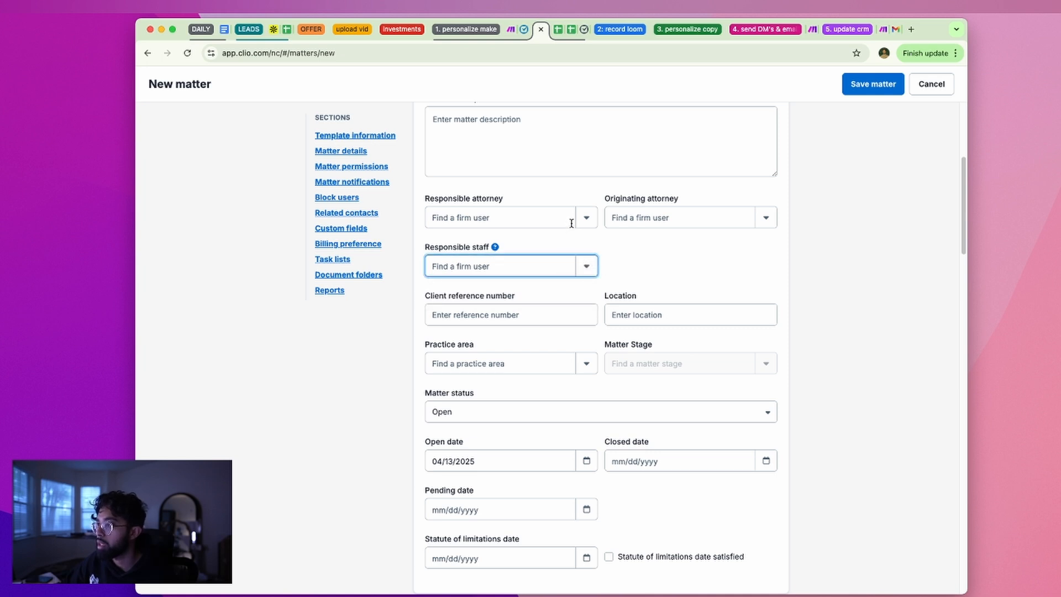
pyautogui.scroll(5, 564, 250)
pyautogui.press('super+[')
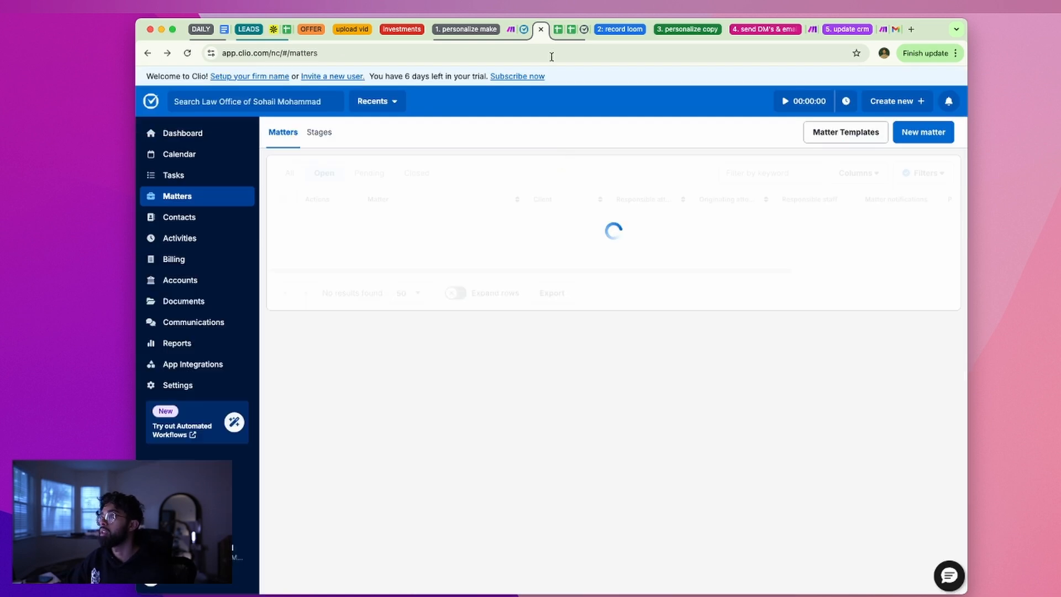
pyautogui.click(525, 33)
# Add a Router module after the OpenAI step
pyautogui.click(513, 30)
pyautogui.moveTo(784, 308); pyautogui.dragTo(818, 316)
pyautogui.scroll(-8, 767, 315)
pyautogui.scroll(5, 680, 314)
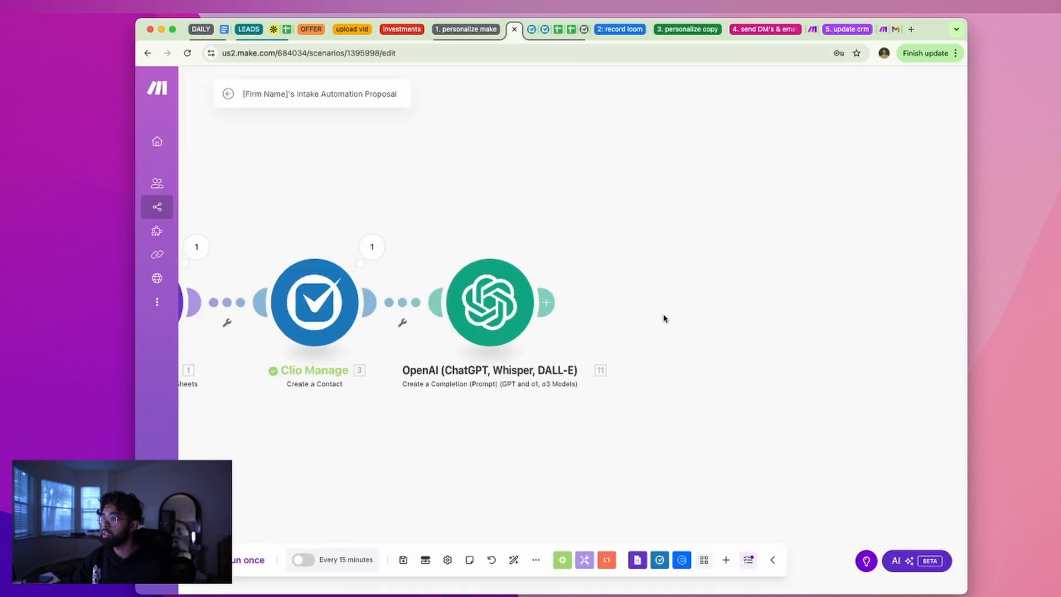
pyautogui.scroll(-1, 647, 315)
pyautogui.click(580, 303)
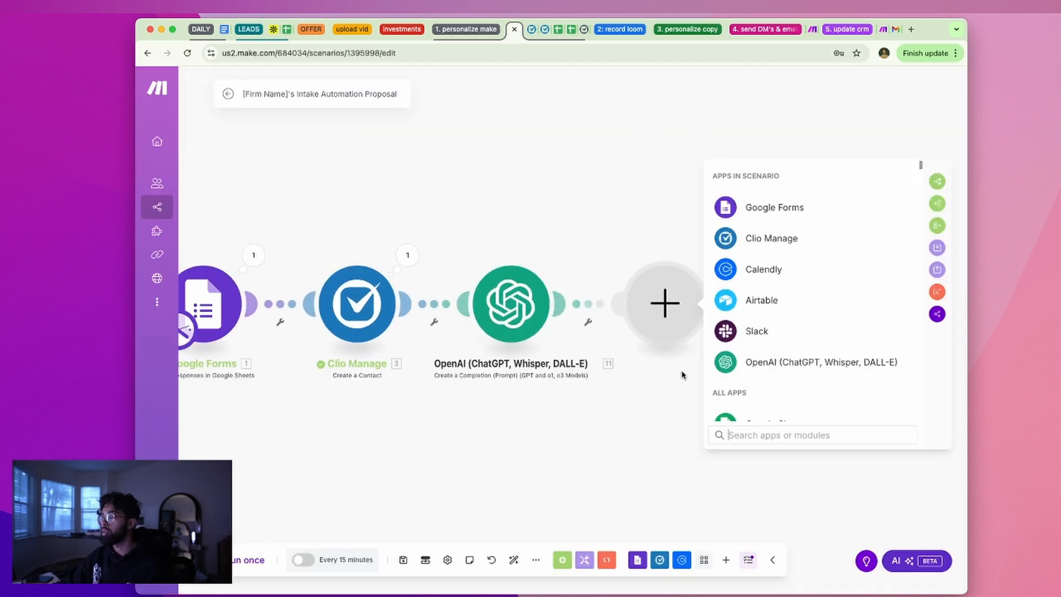
pyautogui.write('router')
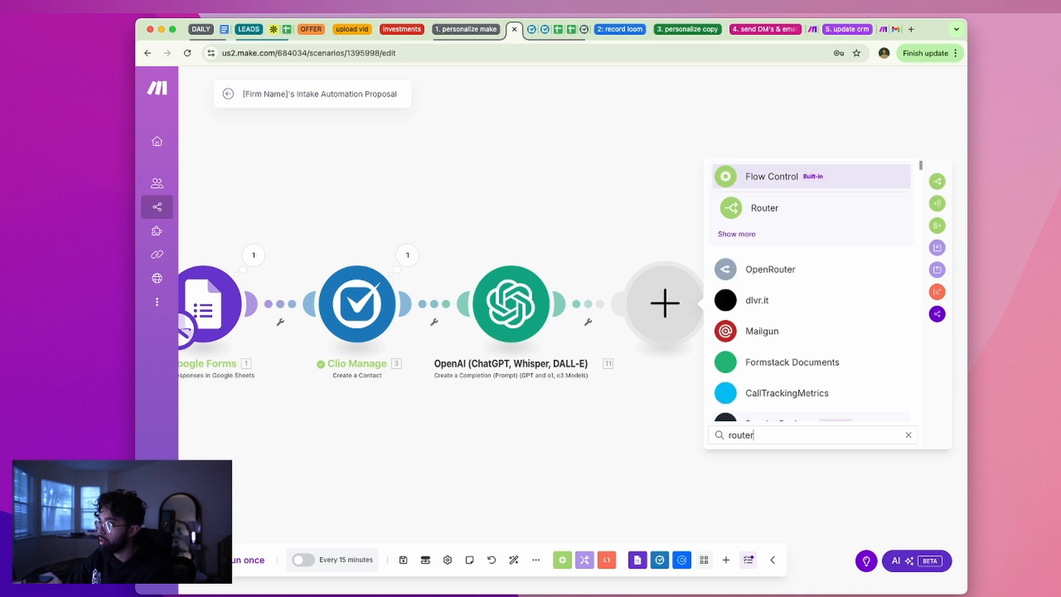
pyautogui.click(778, 216)
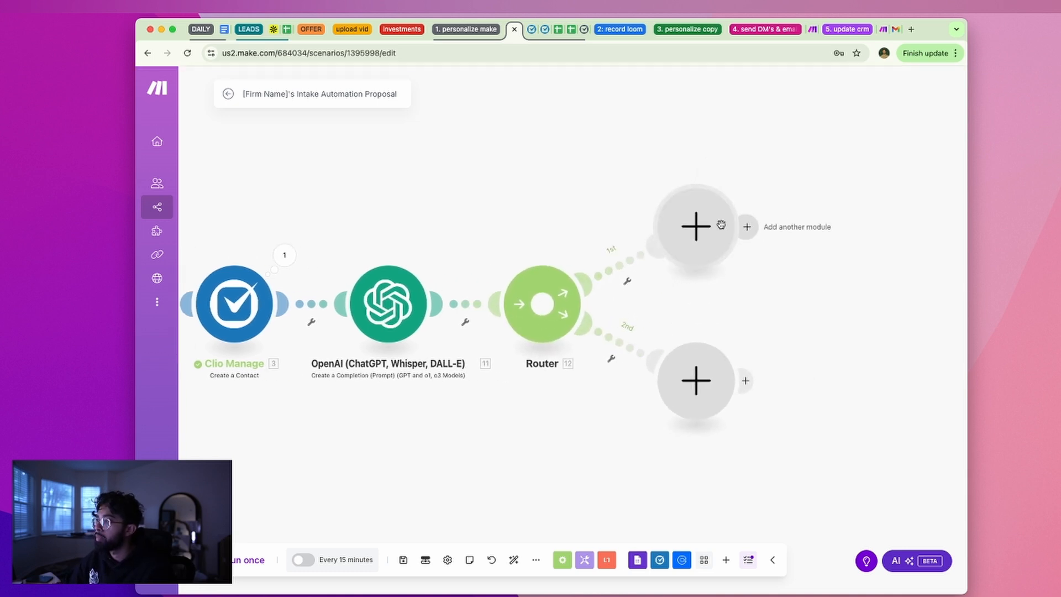
# Put a Clio Manage Create a Matter module on the router's first route
pyautogui.click(757, 228)
pyautogui.moveTo(691, 266); pyautogui.dragTo(689, 268)
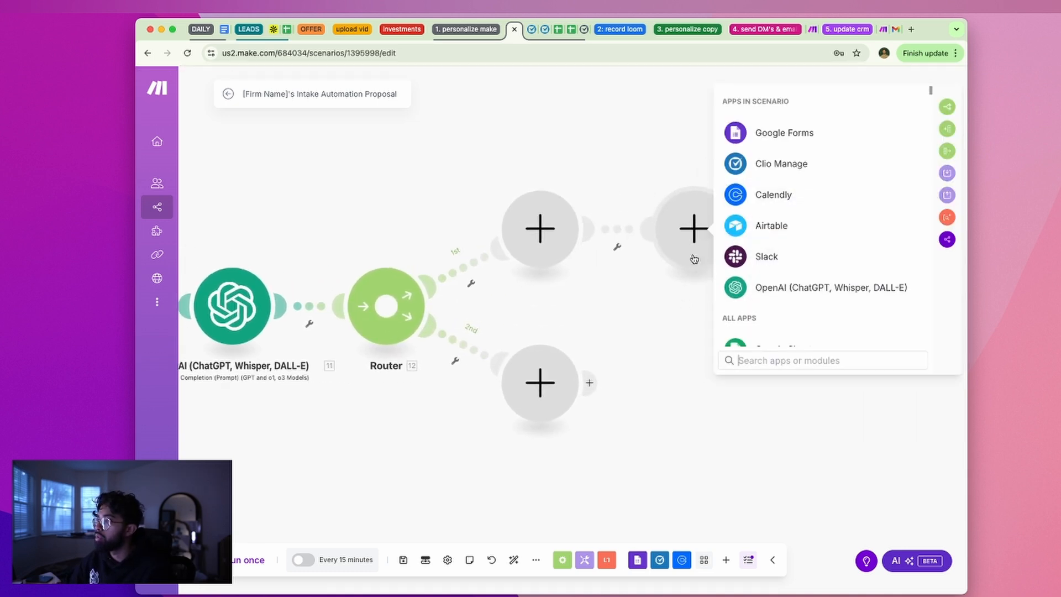
pyautogui.click(680, 355)
pyautogui.click(551, 231)
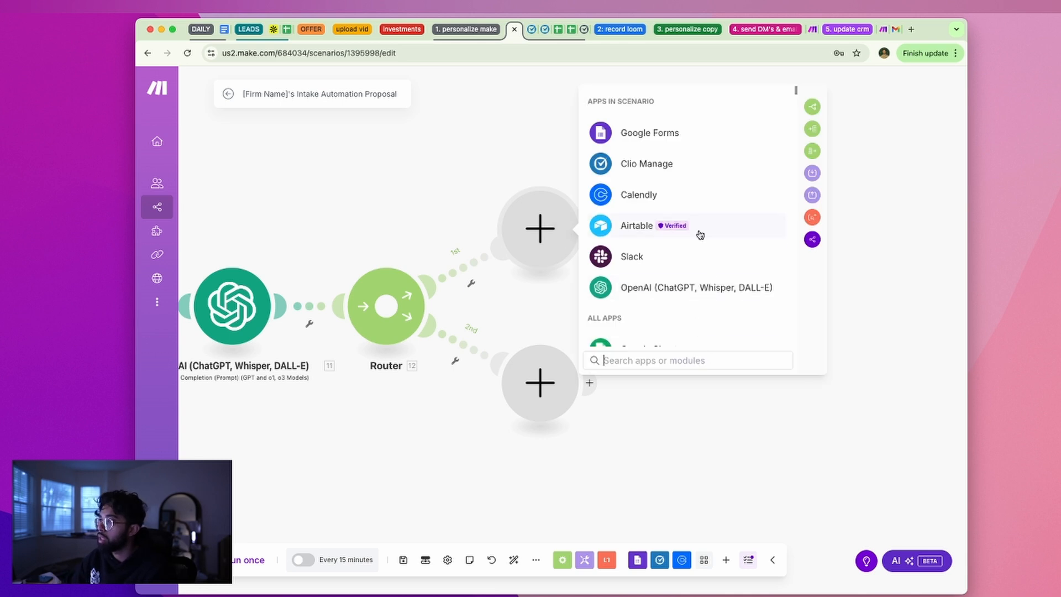
pyautogui.click(664, 172)
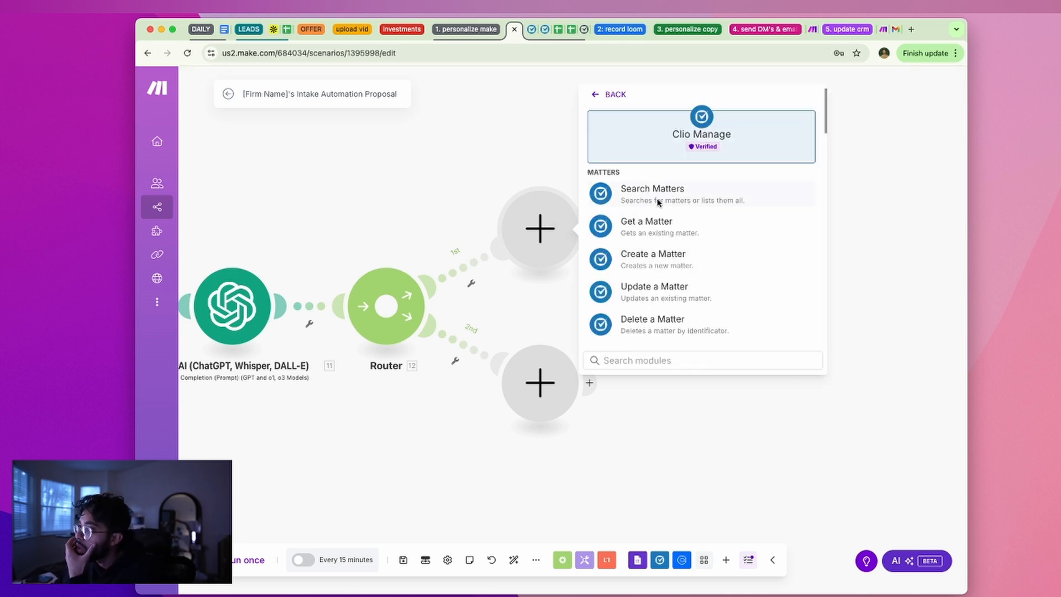
pyautogui.click(690, 261)
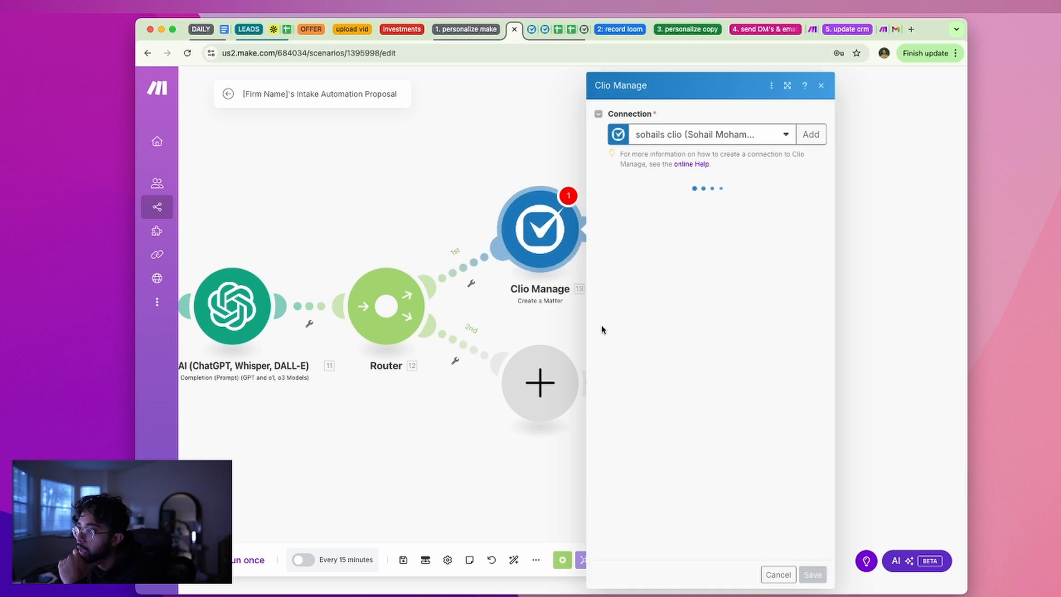
pyautogui.click(544, 149)
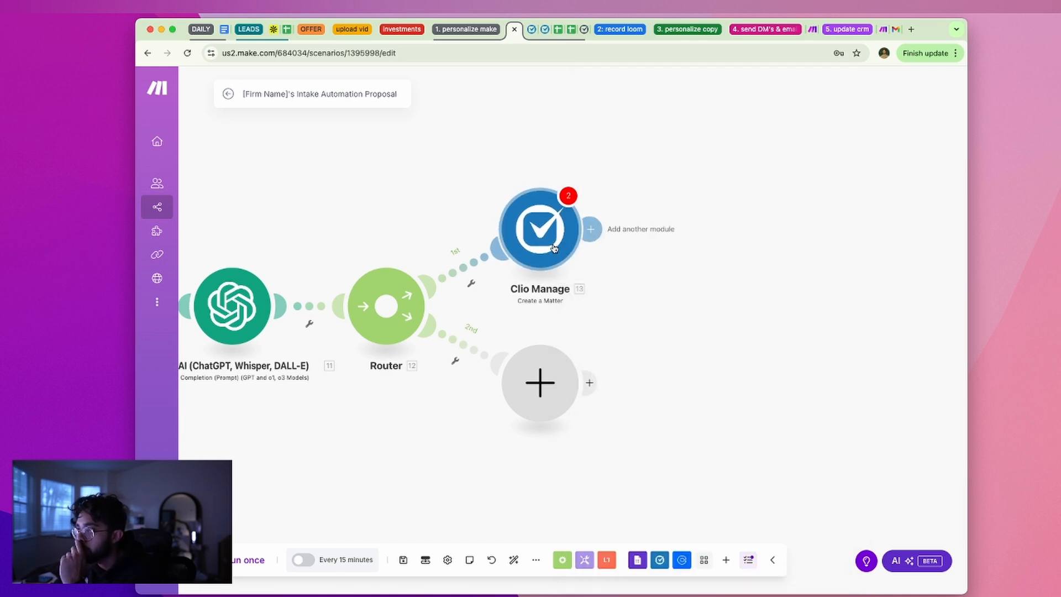
# Add a Google Sheets Update a Row module to the Router's second route, leaving it unconnected
pyautogui.moveTo(705, 340); pyautogui.dragTo(839, 262)
pyautogui.moveTo(429, 350); pyautogui.dragTo(699, 367)
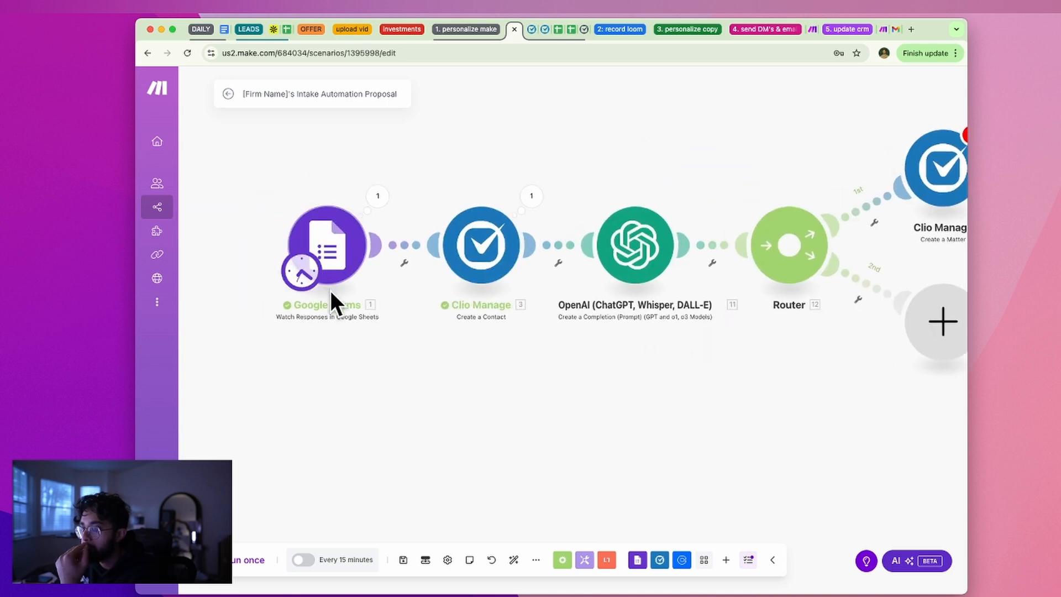
pyautogui.moveTo(846, 394); pyautogui.dragTo(578, 247)
pyautogui.click(677, 182)
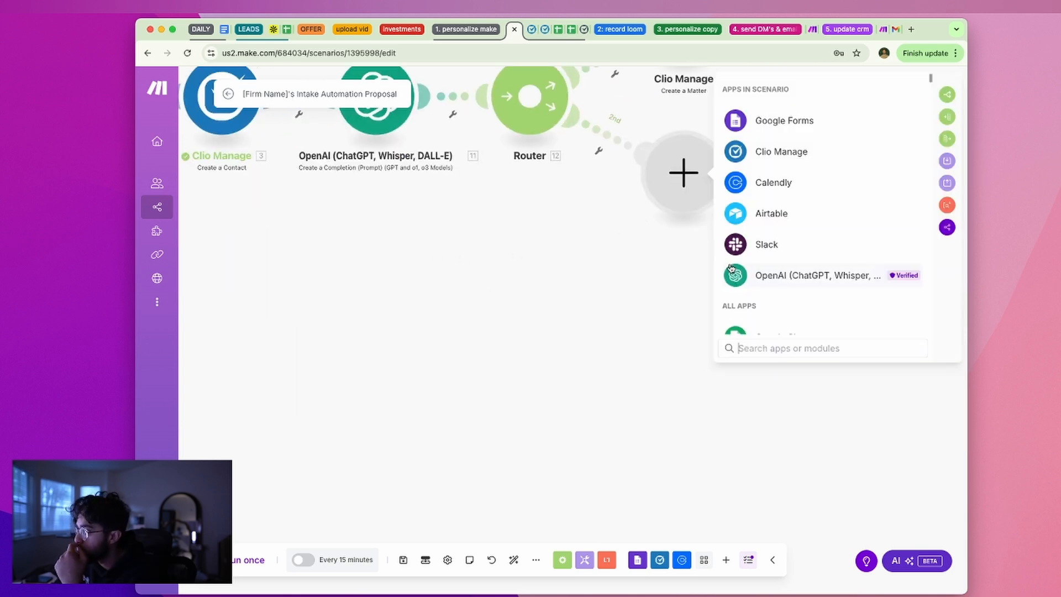
pyautogui.scroll(-1, 818, 271)
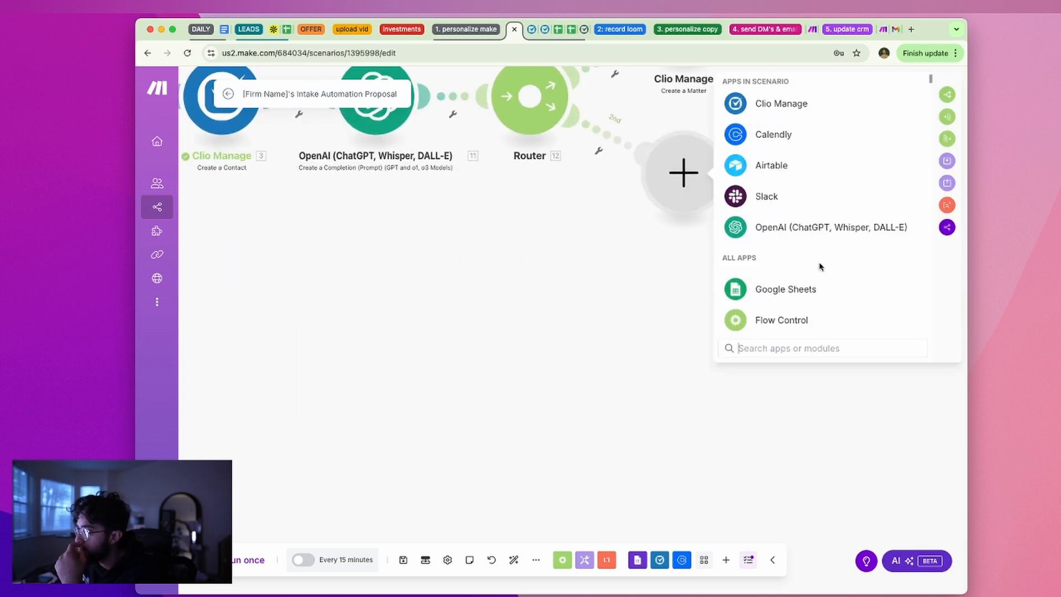
pyautogui.click(782, 290)
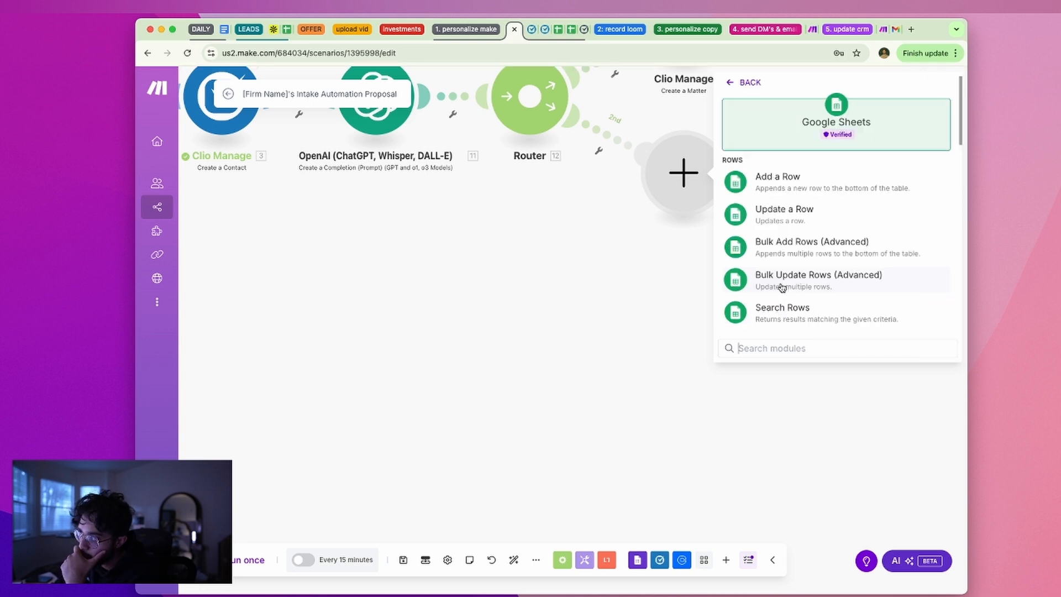
pyautogui.click(830, 221)
pyautogui.click(618, 372)
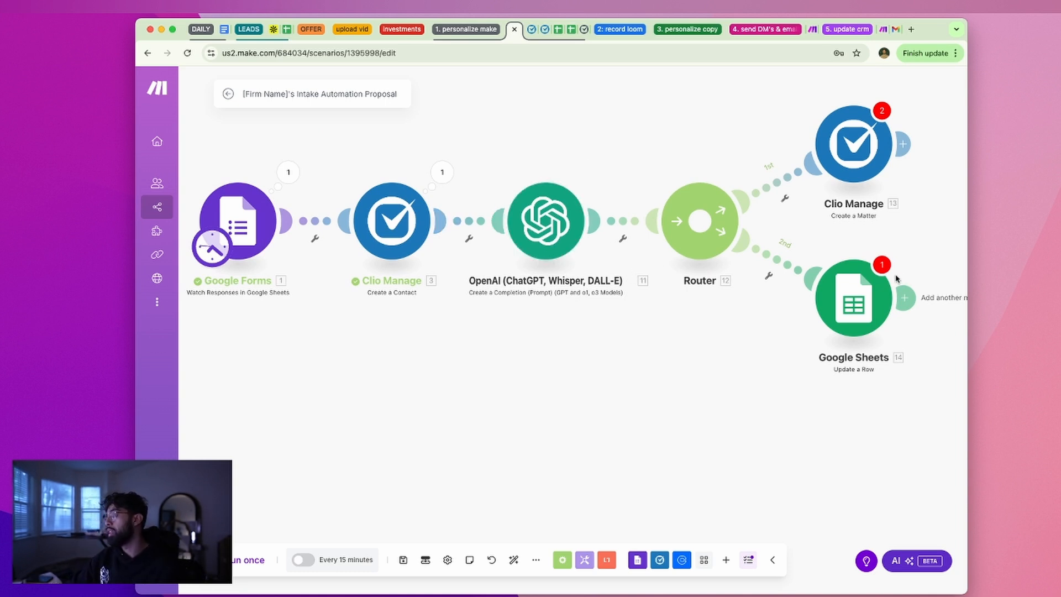
pyautogui.moveTo(772, 376); pyautogui.dragTo(502, 430)
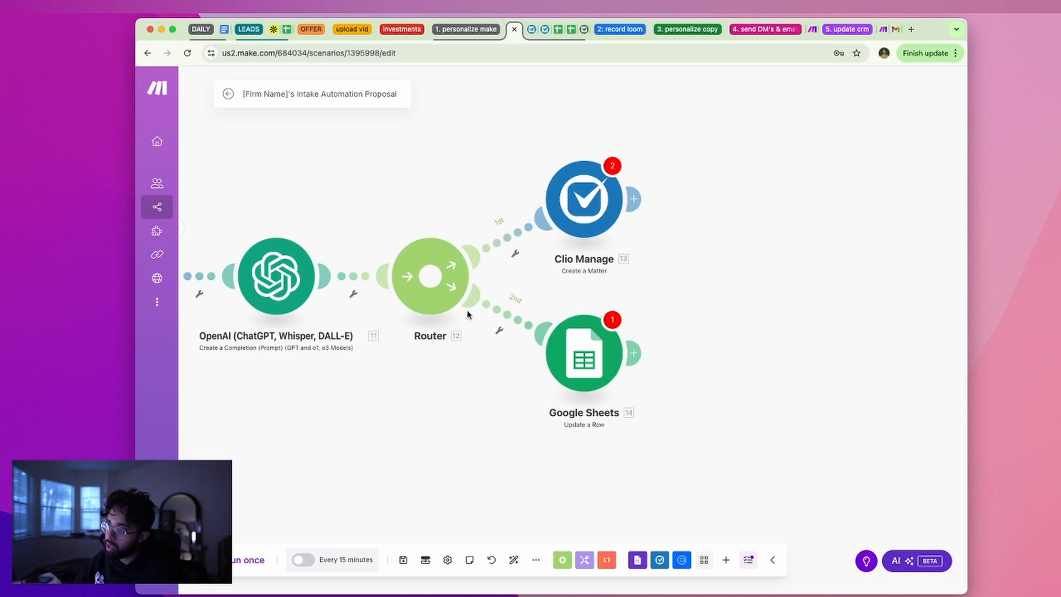
pyautogui.moveTo(499, 385); pyautogui.dragTo(575, 290)
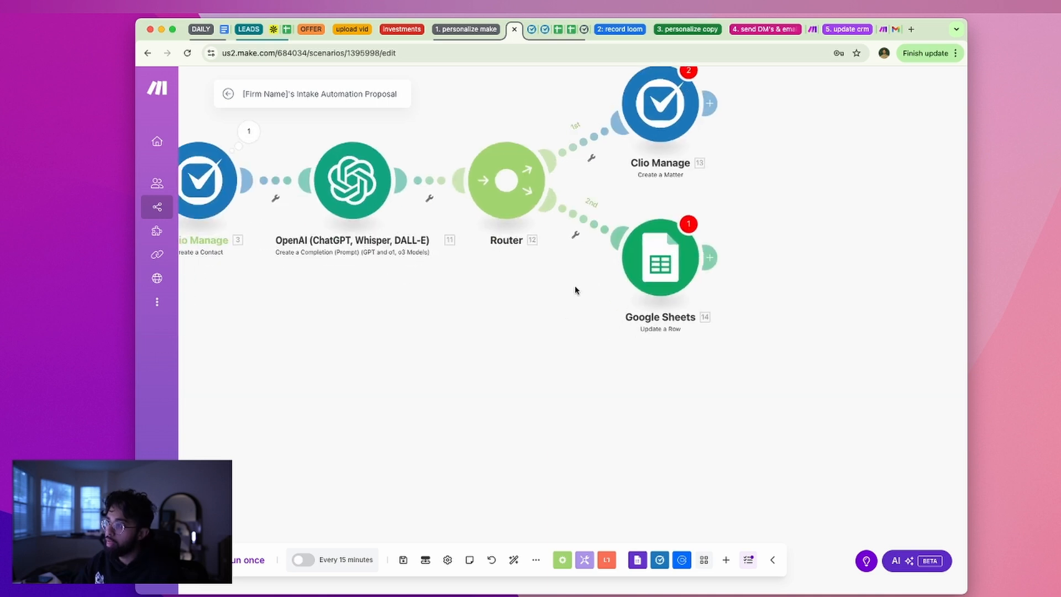
# Add a third Router route ending in Gmail Send an Email, then an empty fourth route
pyautogui.click(505, 180)
pyautogui.click(660, 332)
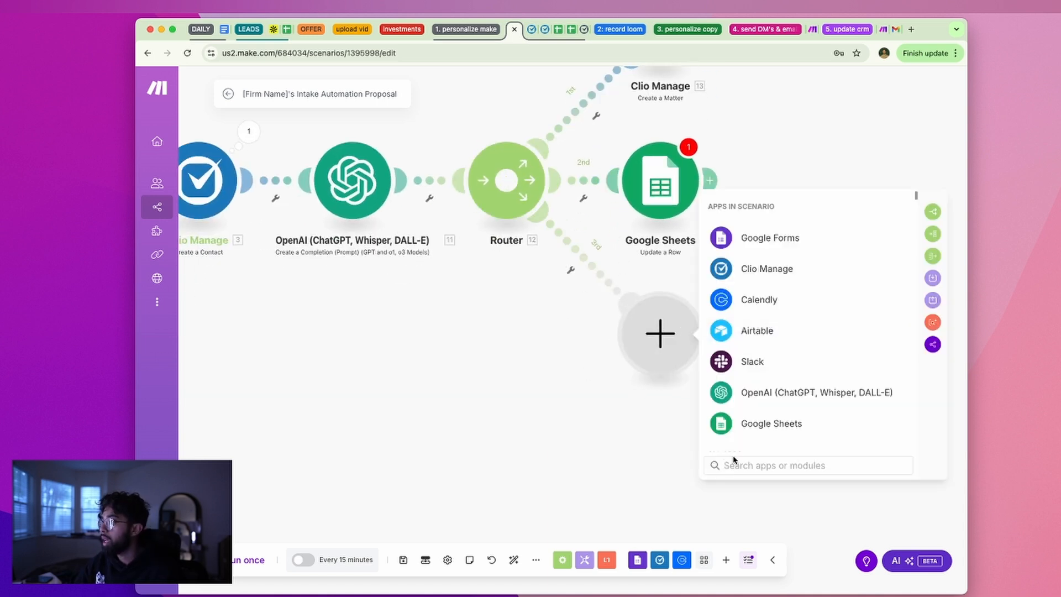
pyautogui.write('gma')
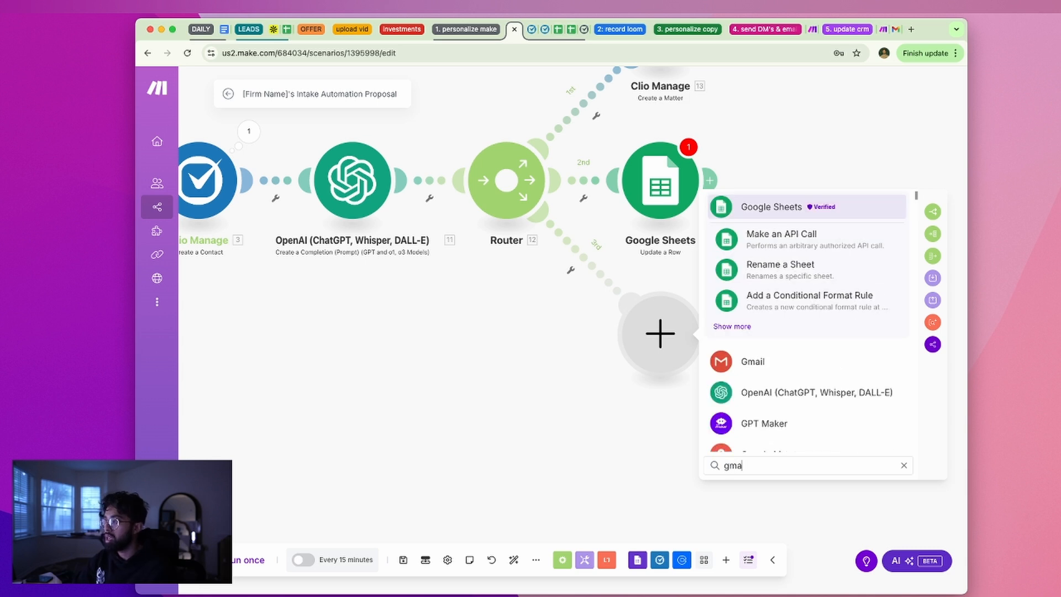
pyautogui.click(763, 367)
pyautogui.scroll(-3, 810, 356)
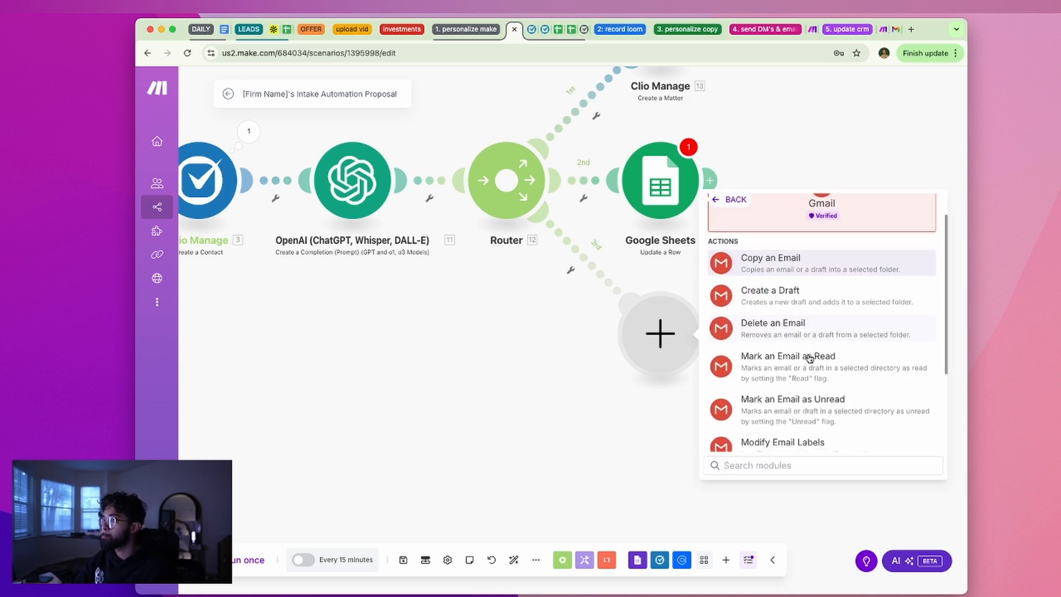
pyautogui.scroll(-2, 810, 357)
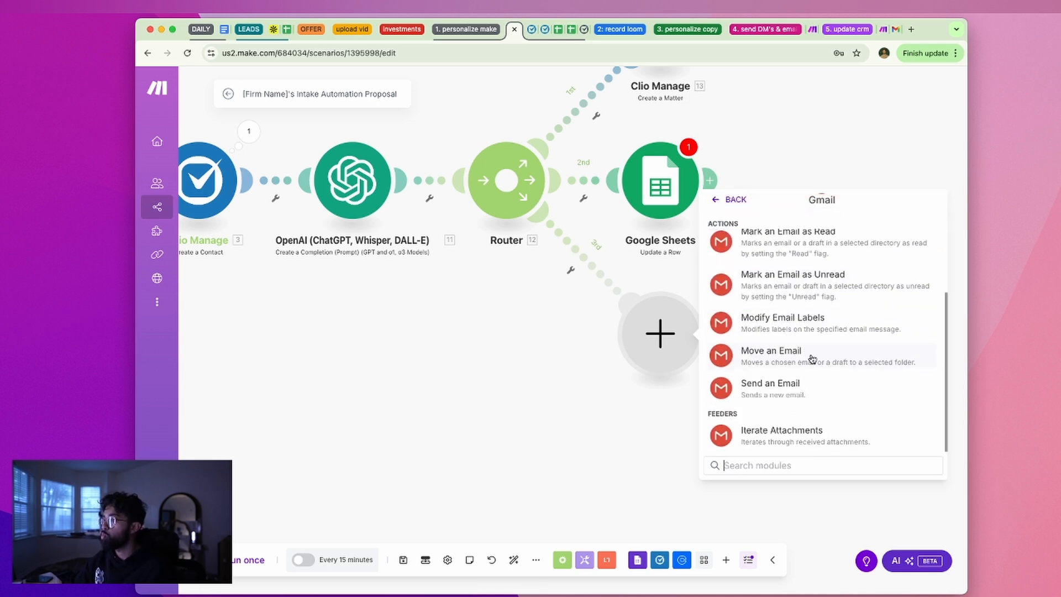
pyautogui.click(815, 391)
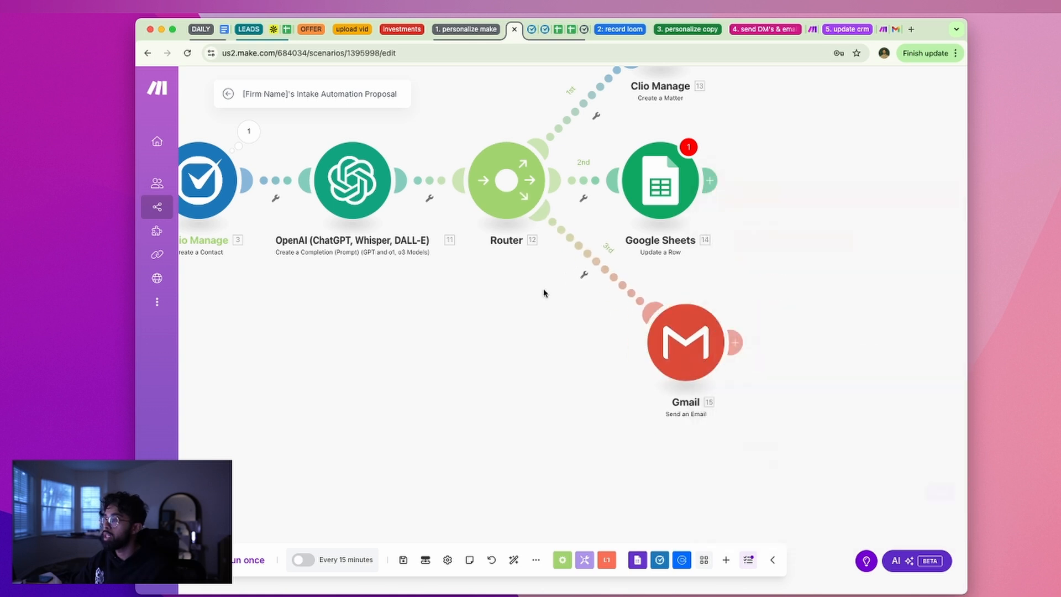
pyautogui.click(533, 205)
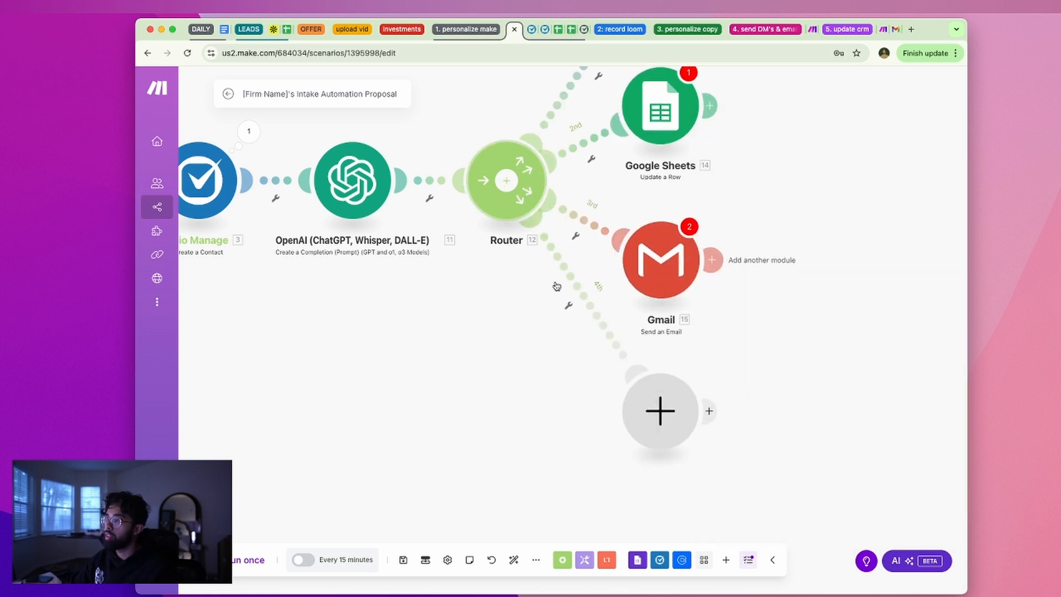
# Put Slack's Create a Message module on the fourth route, leaving its connection unset
pyautogui.click(667, 376)
pyautogui.scroll(-3, 775, 378)
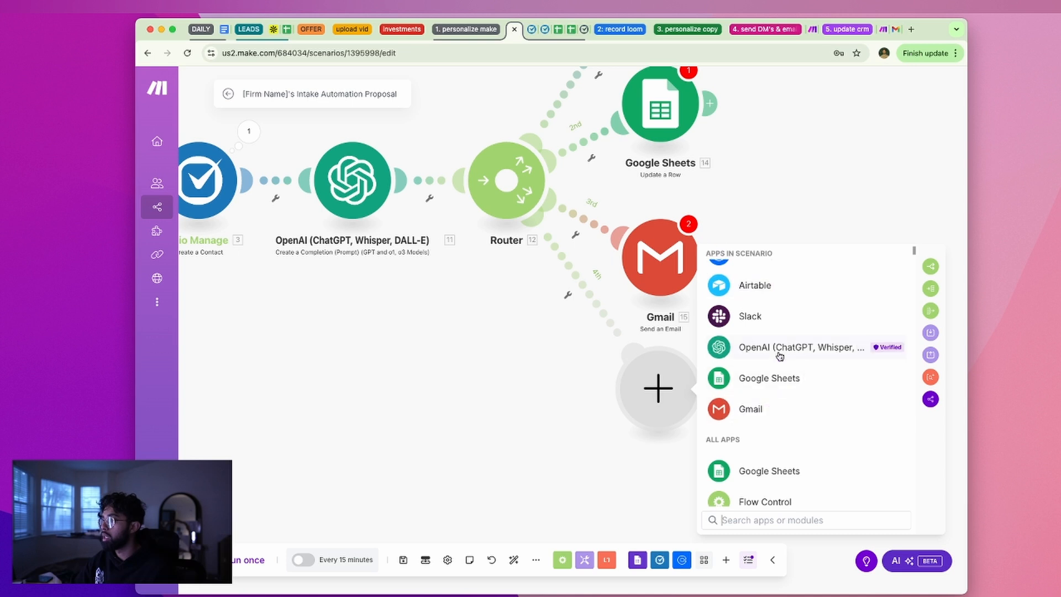
pyautogui.scroll(3, 828, 337)
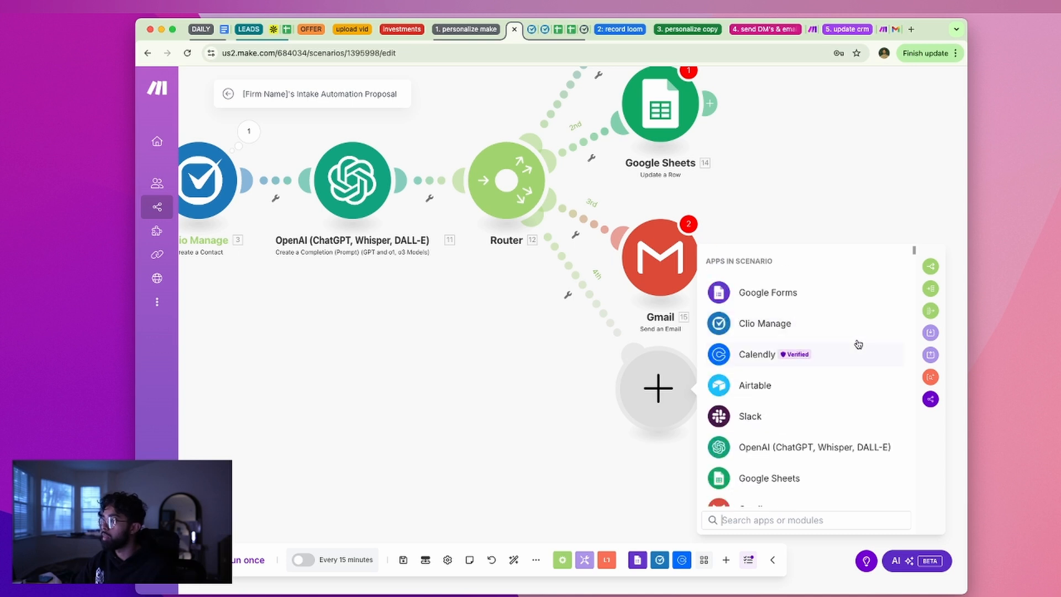
pyautogui.click(812, 417)
pyautogui.scroll(-3, 809, 436)
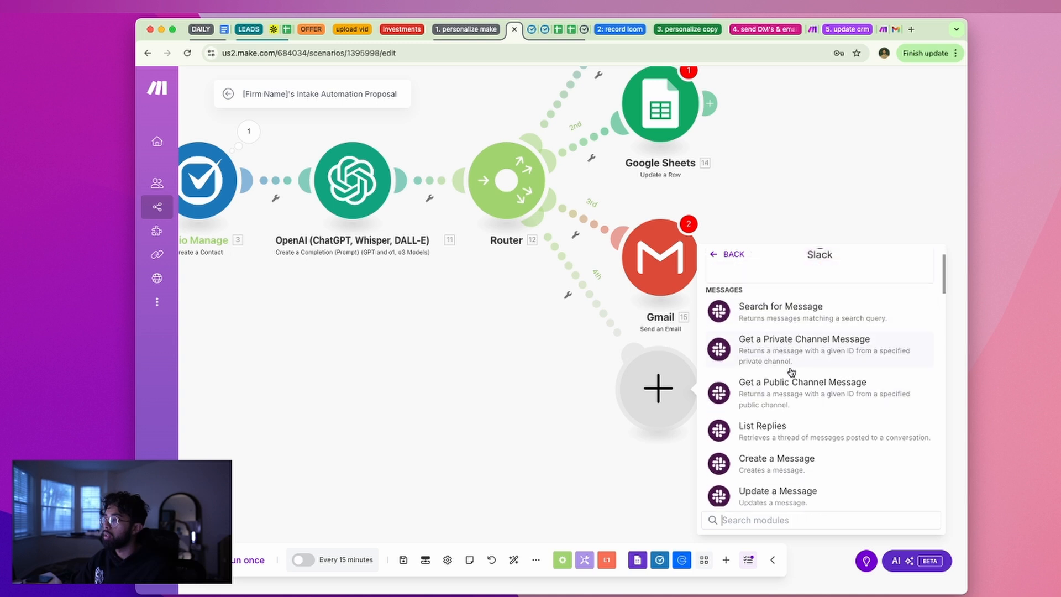
pyautogui.scroll(-2, 807, 439)
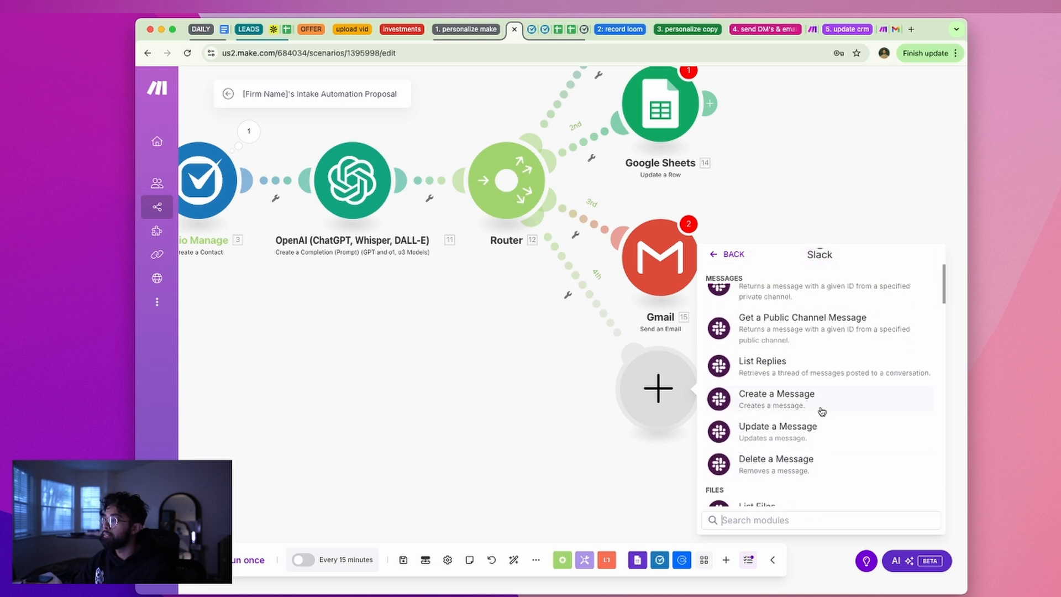
pyautogui.scroll(-4, 812, 420)
pyautogui.scroll(5, 810, 428)
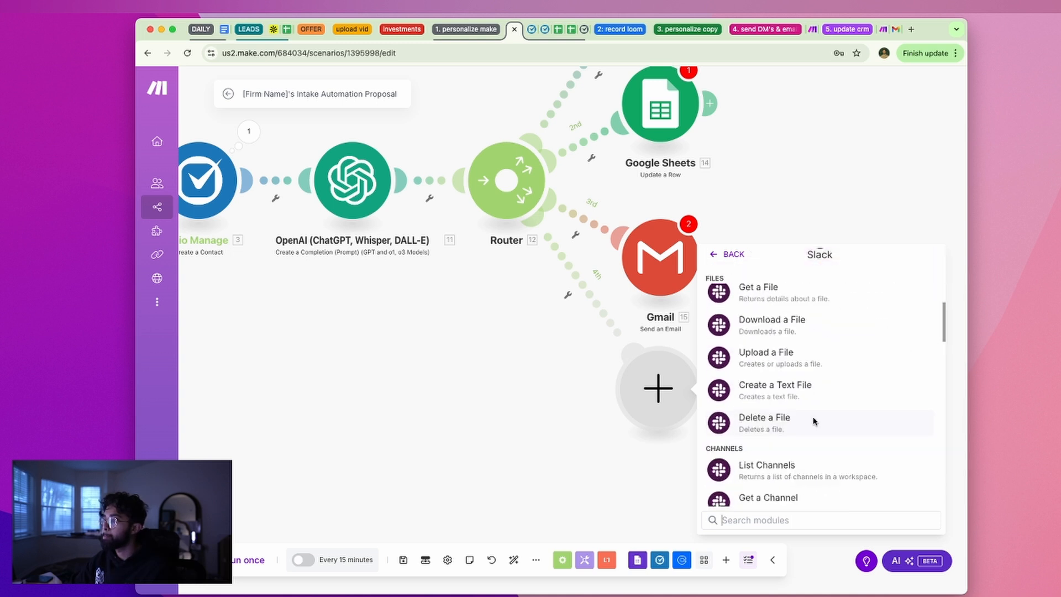
pyautogui.click(804, 439)
pyautogui.moveTo(534, 441); pyautogui.dragTo(683, 407)
pyautogui.click(581, 430)
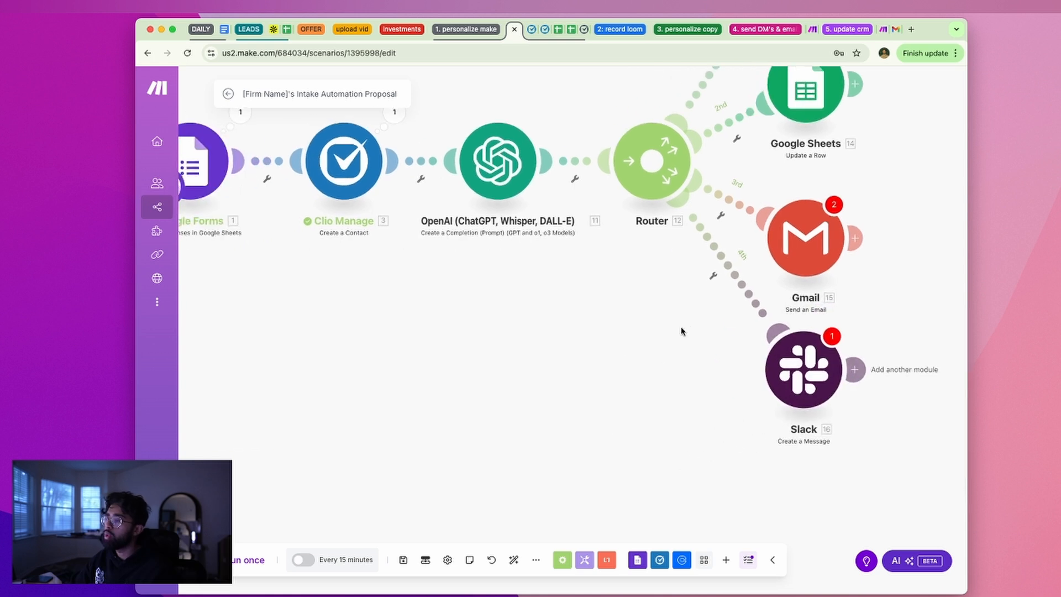
# Add a fifth Router route ending in SMSC 'Send an SMS', found by searching 'sms'
pyautogui.click(657, 195)
pyautogui.click(695, 460)
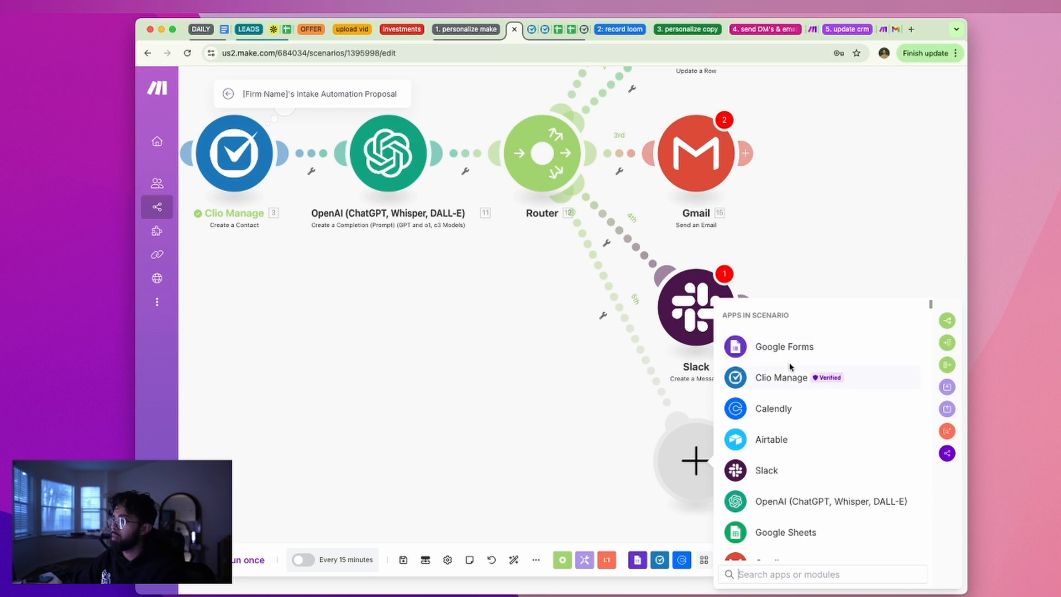
pyautogui.write('sms')
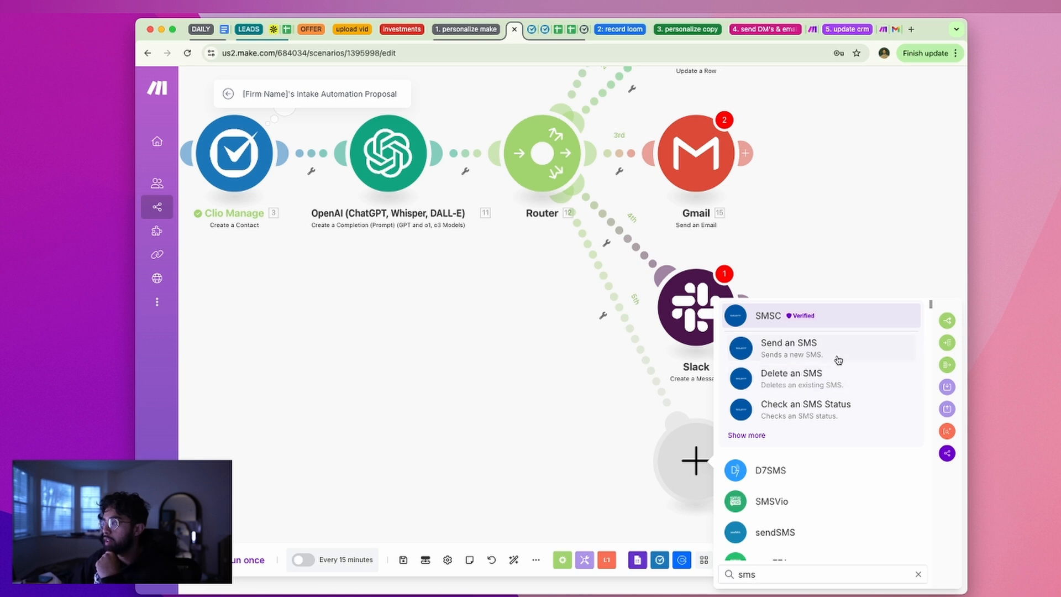
pyautogui.scroll(-2, 838, 360)
pyautogui.scroll(2, 838, 464)
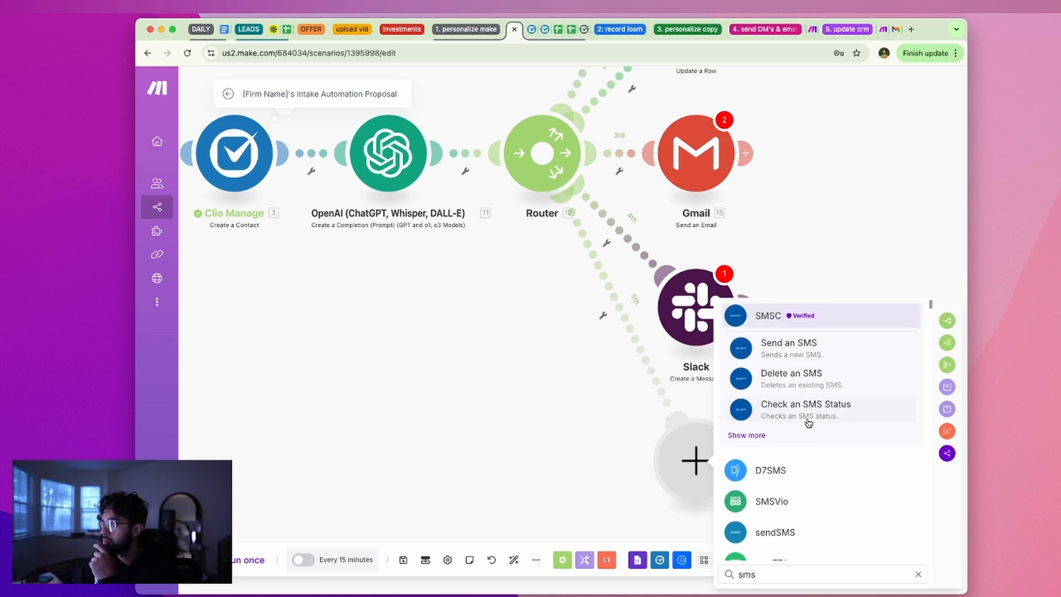
pyautogui.click(798, 355)
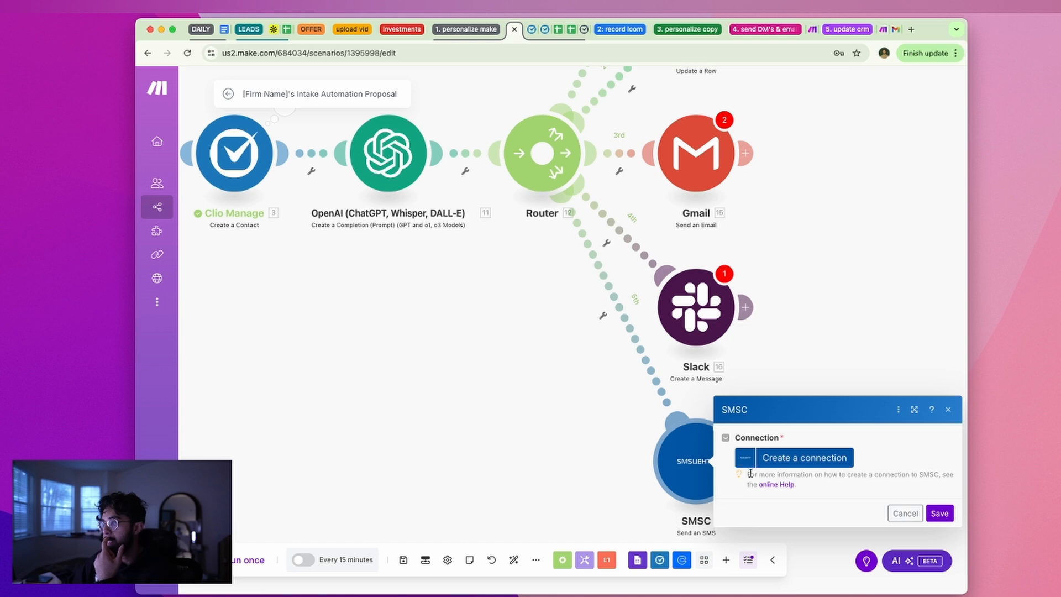
pyautogui.click(488, 403)
pyautogui.moveTo(684, 454); pyautogui.dragTo(688, 454)
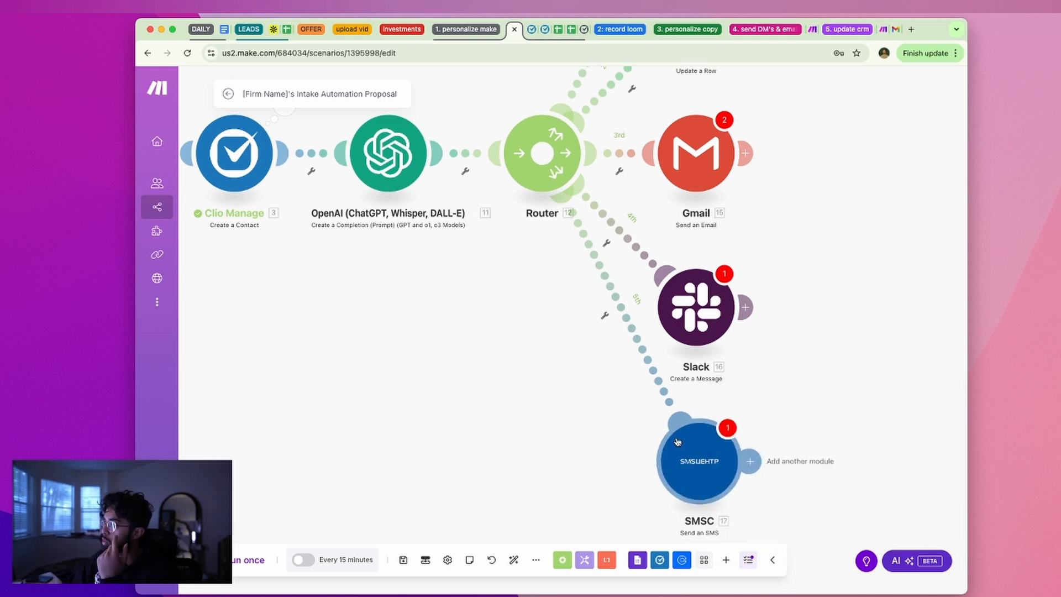
pyautogui.scroll(-10, 575, 366)
pyautogui.scroll(6, 575, 365)
pyautogui.scroll(5, 576, 369)
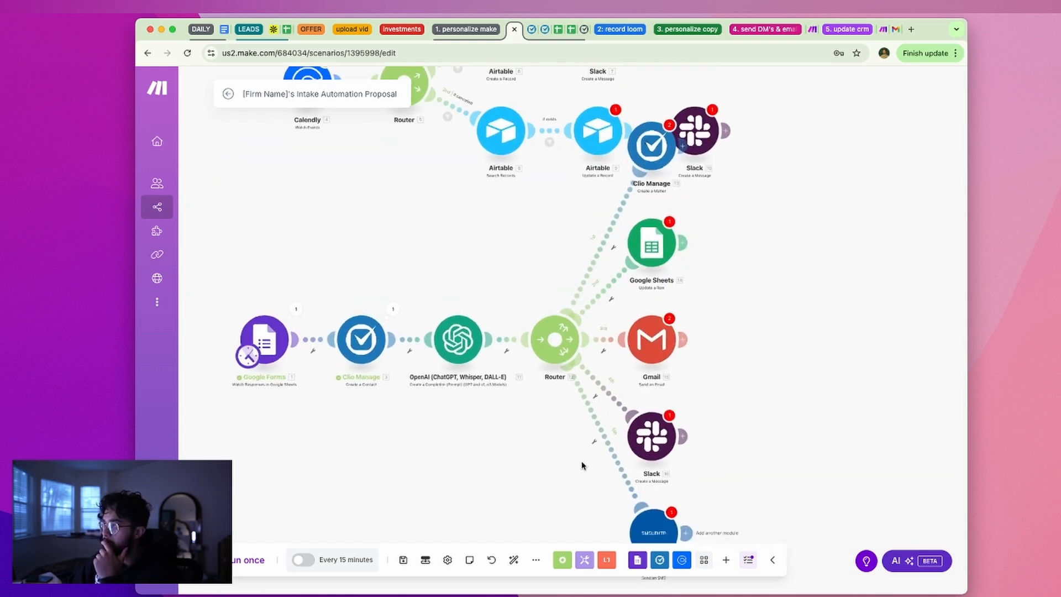
# Move the old Calendly flow's Slack and Airtable modules upward and inspect their settings
pyautogui.moveTo(723, 229); pyautogui.dragTo(708, 168)
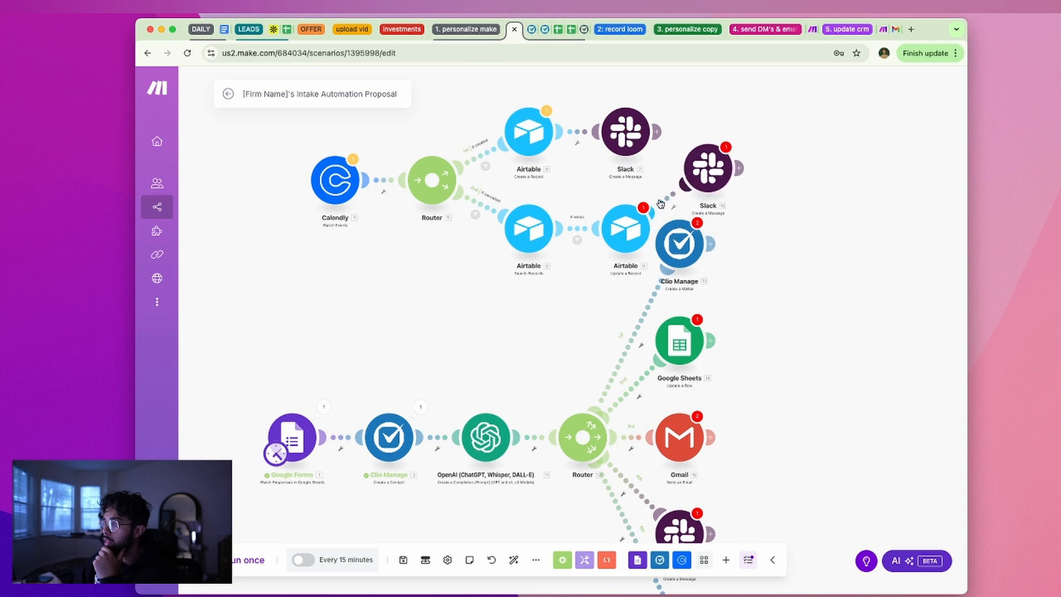
pyautogui.moveTo(625, 229); pyautogui.dragTo(620, 195)
pyautogui.moveTo(546, 222); pyautogui.dragTo(538, 116)
pyautogui.moveTo(625, 131); pyautogui.dragTo(614, 98)
pyautogui.moveTo(432, 179); pyautogui.dragTo(440, 171)
pyautogui.click(730, 174)
pyautogui.click(629, 196)
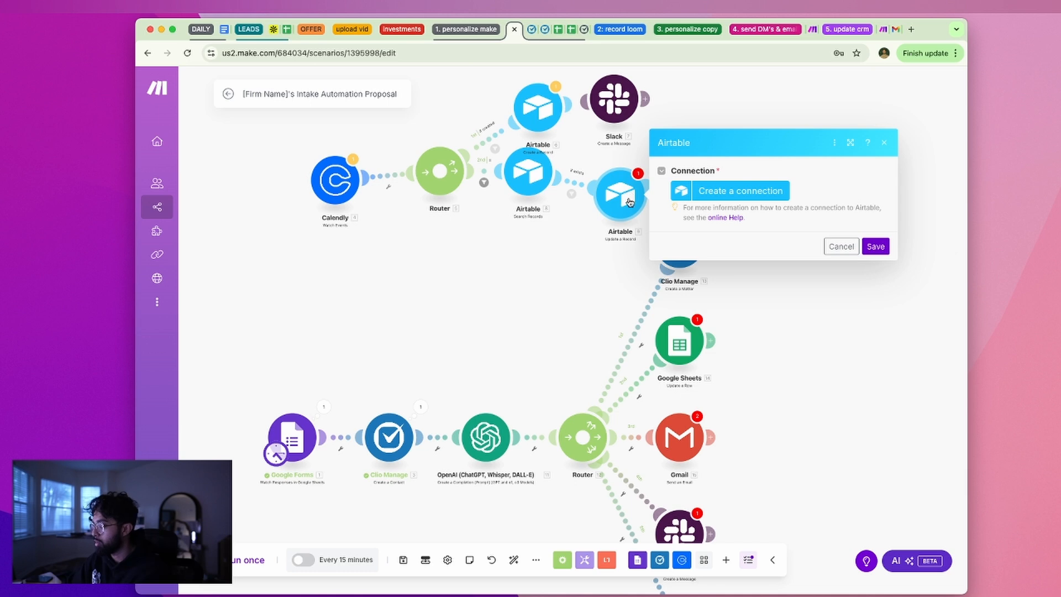
pyautogui.click(883, 144)
# Delete both Slack modules and the Airtable Update a Record and Search Records modules, despite the warning
pyautogui.rightClick(603, 99)
pyautogui.click(634, 234)
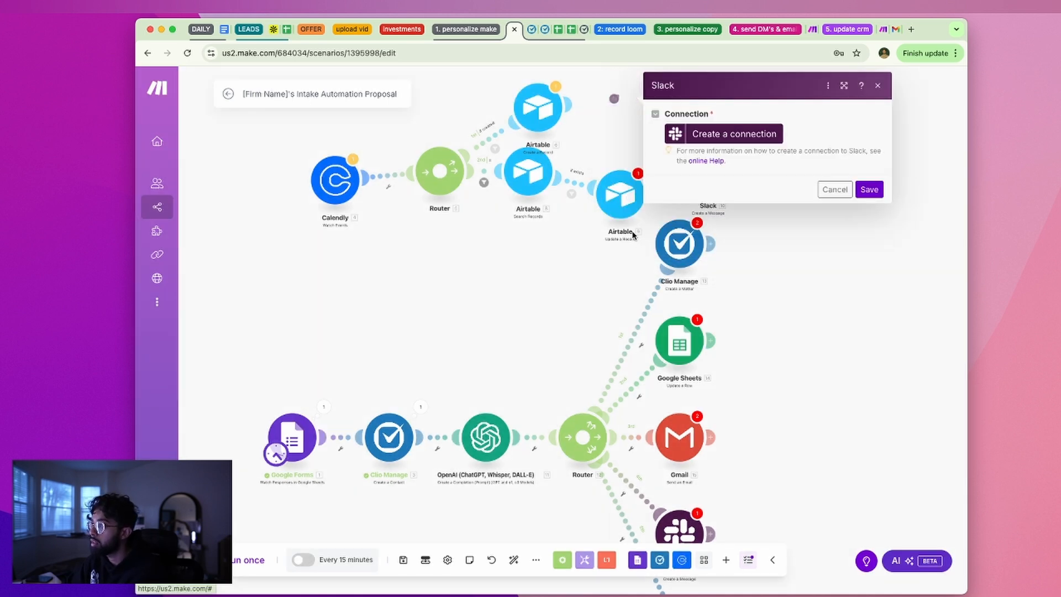
pyautogui.rightClick(705, 166)
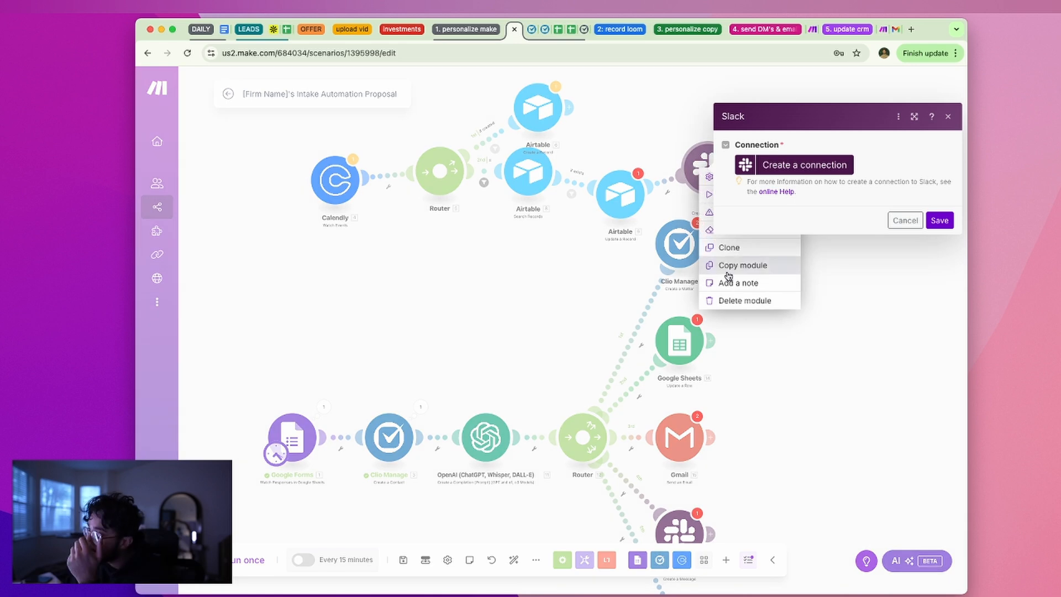
pyautogui.click(743, 300)
pyautogui.rightClick(620, 195)
pyautogui.click(677, 327)
pyautogui.rightClick(526, 192)
pyautogui.click(568, 316)
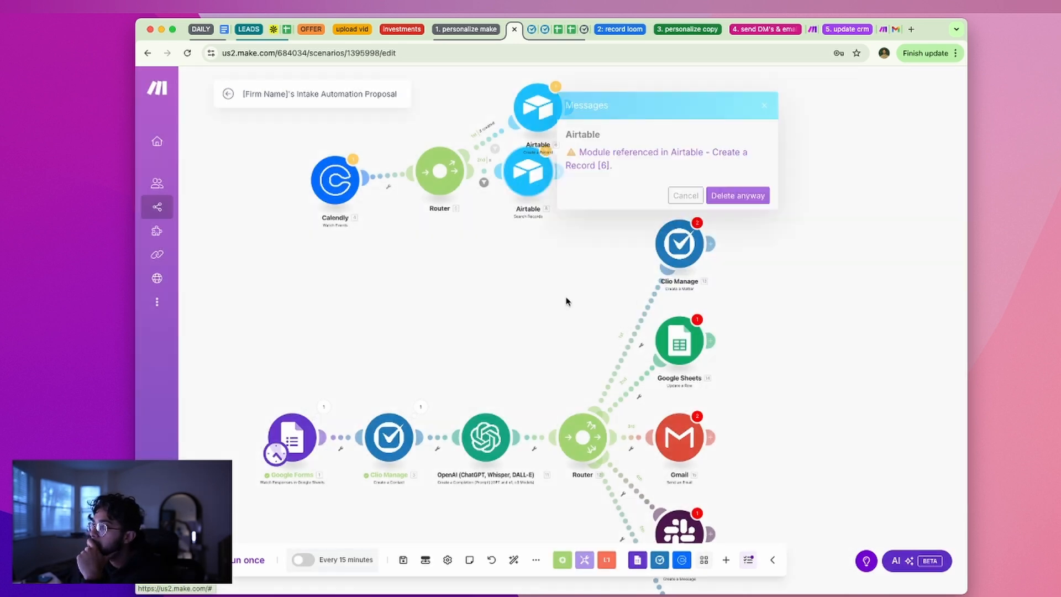
pyautogui.click(735, 196)
# Delete the Airtable Create a Record module, the Calendly flow's Router and the Calendly trigger
pyautogui.rightClick(530, 105)
pyautogui.click(569, 237)
pyautogui.rightClick(450, 181)
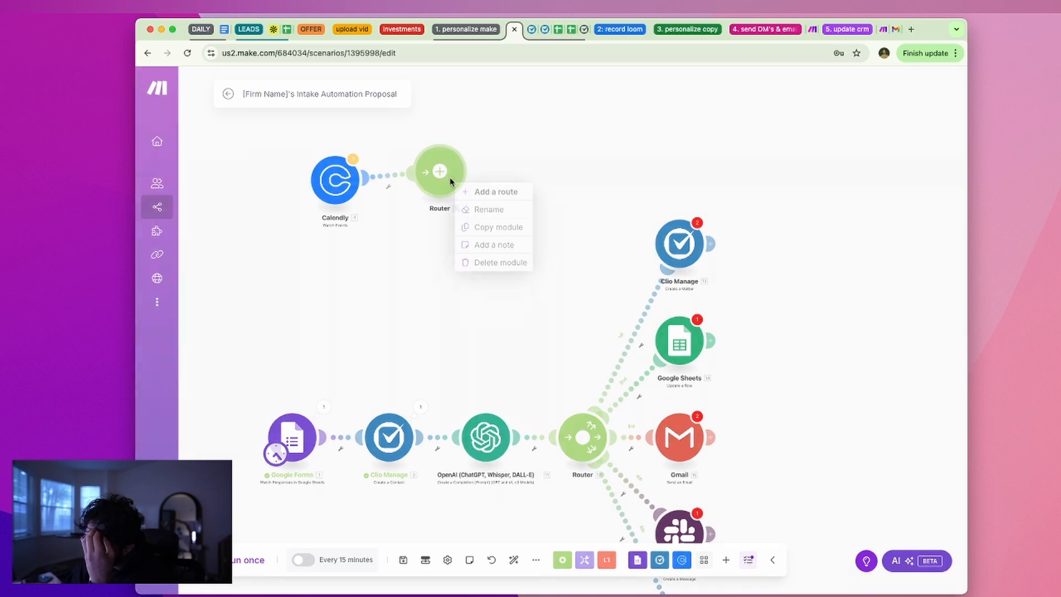
pyautogui.click(501, 262)
pyautogui.rightClick(333, 187)
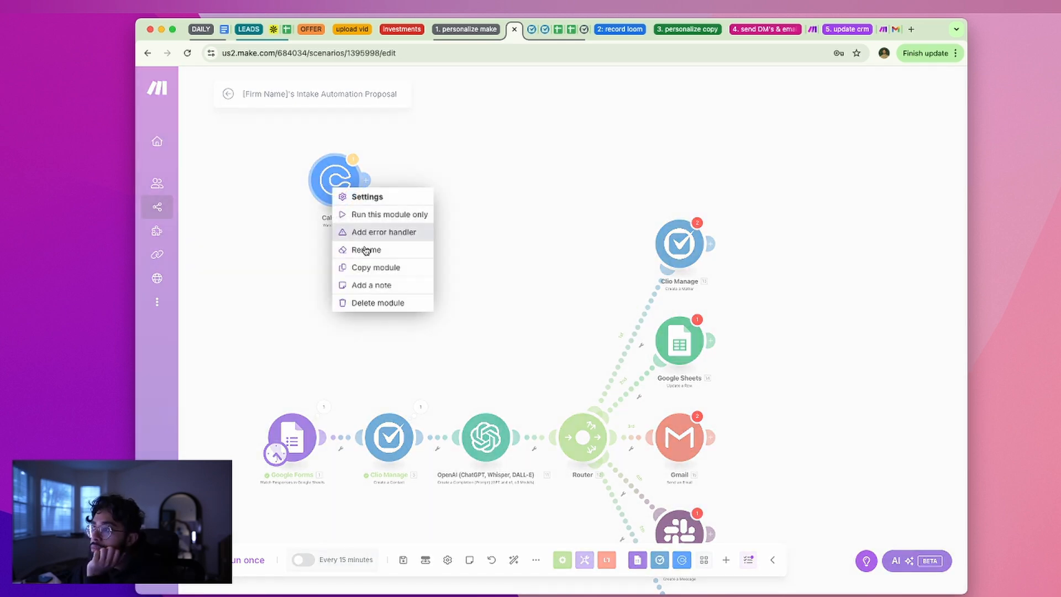
pyautogui.click(384, 300)
pyautogui.scroll(-4, 558, 337)
# Dismiss the SMSC settings and move the SMSC module below the Router
pyautogui.scroll(-3, 602, 370)
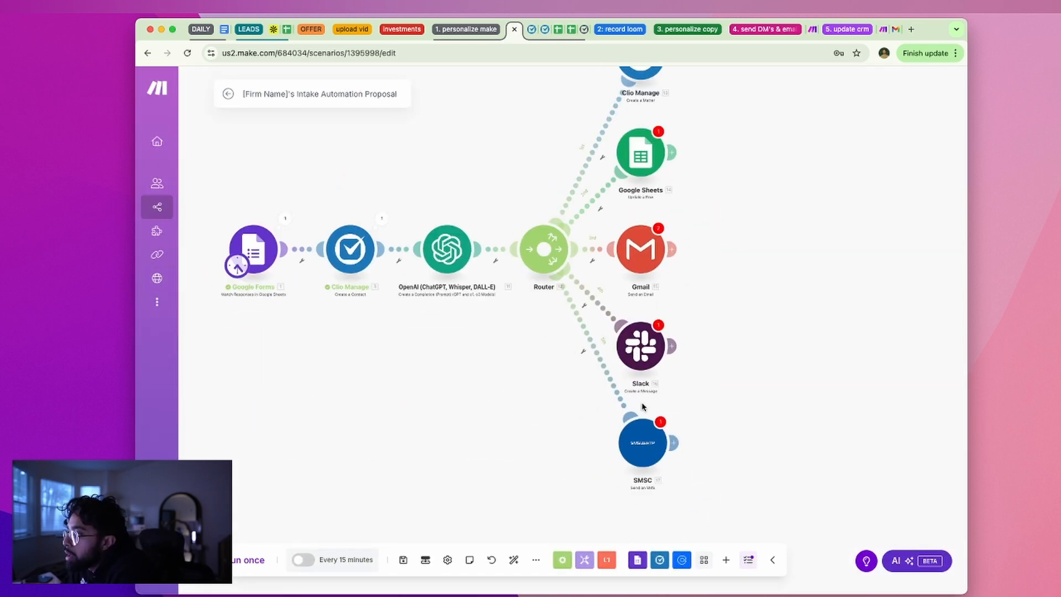
pyautogui.click(648, 455)
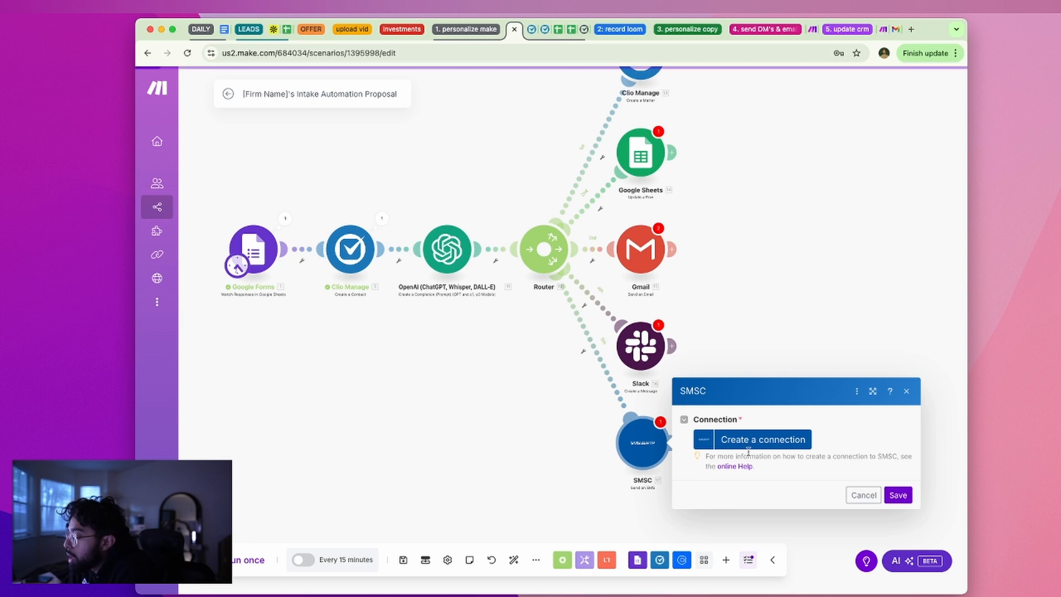
pyautogui.click(613, 498)
pyautogui.moveTo(638, 461); pyautogui.dragTo(592, 523)
pyautogui.scroll(2, 623, 470)
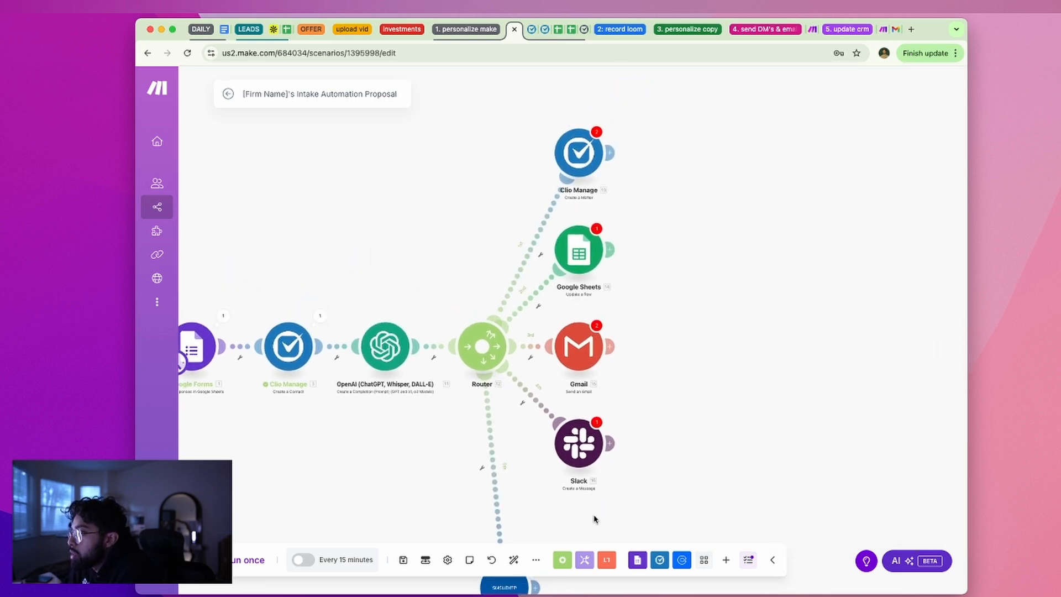
# Place Gmail beside SMSC below the Router and line Slack up level with the Router
pyautogui.moveTo(587, 456); pyautogui.dragTo(639, 427)
pyautogui.moveTo(591, 352); pyautogui.dragTo(472, 512)
pyautogui.scroll(-5, 585, 365)
pyautogui.moveTo(505, 367); pyautogui.dragTo(310, 452)
pyautogui.moveTo(542, 455); pyautogui.dragTo(459, 479)
pyautogui.moveTo(312, 453); pyautogui.dragTo(394, 467)
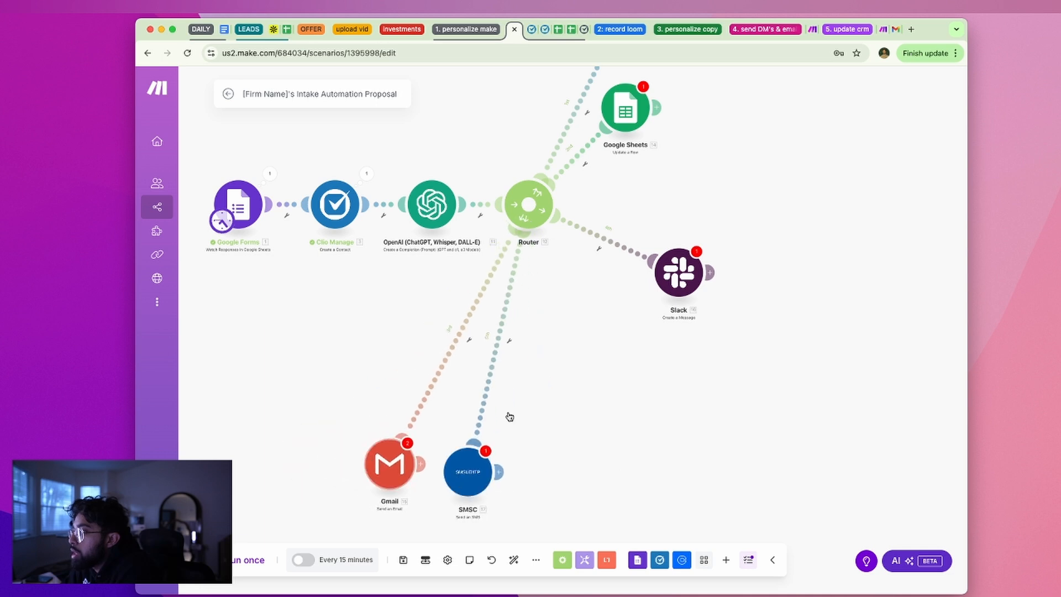
pyautogui.scroll(5, 531, 442)
pyautogui.moveTo(616, 373); pyautogui.dragTo(616, 310)
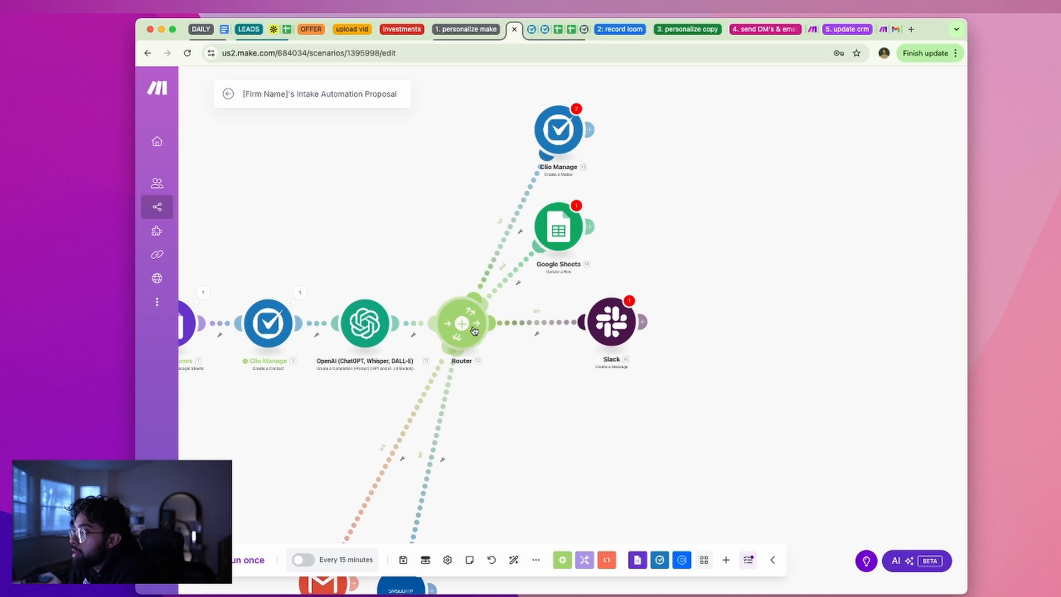
# Remove a mistakenly added Outlook Get a Message module from a new Router route
pyautogui.click(474, 331)
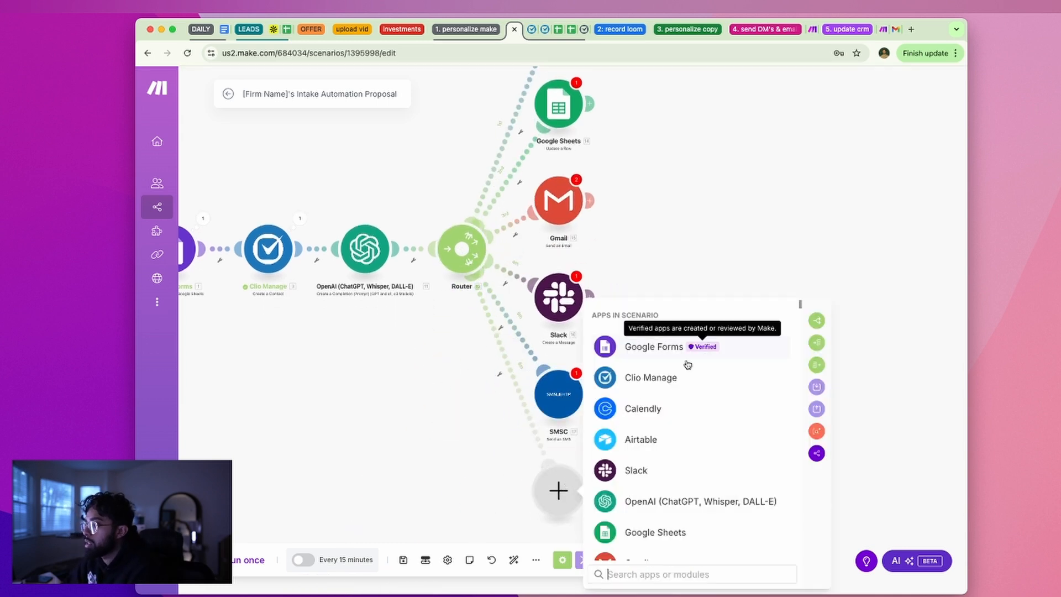
pyautogui.write('outloo')
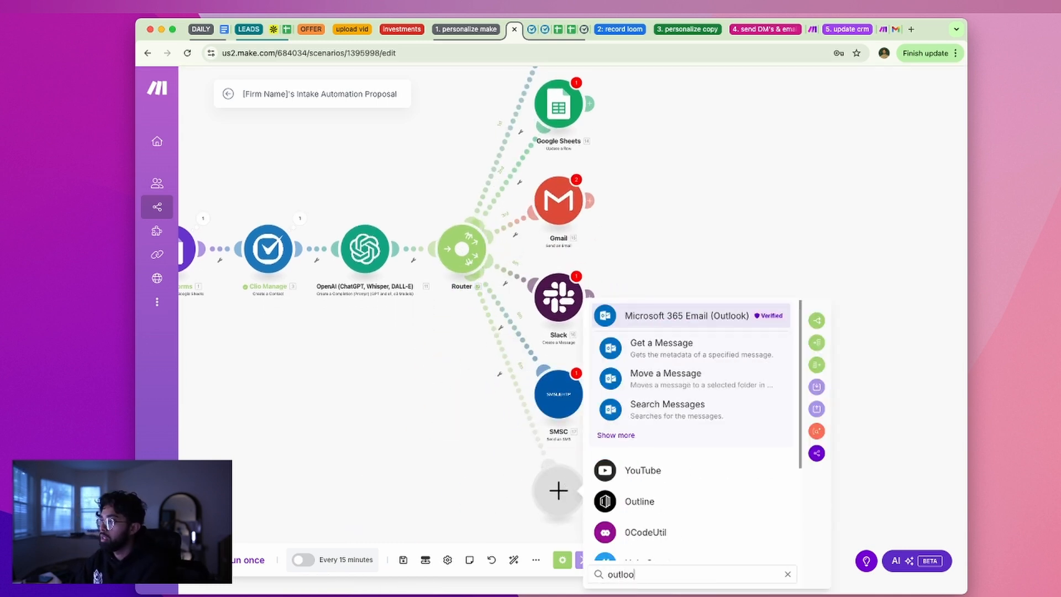
pyautogui.doubleClick(621, 436)
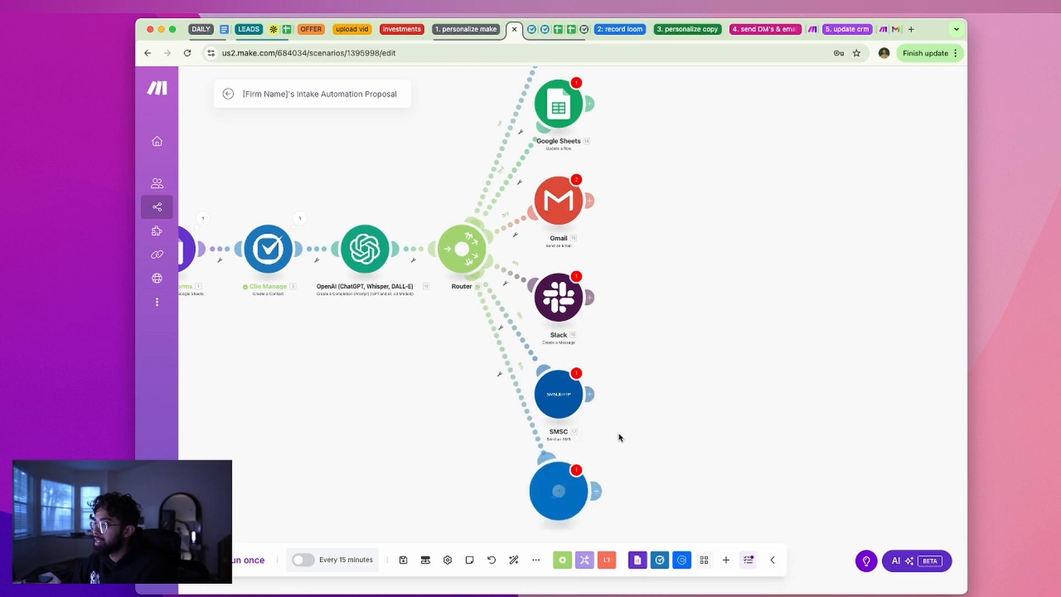
pyautogui.click(823, 439)
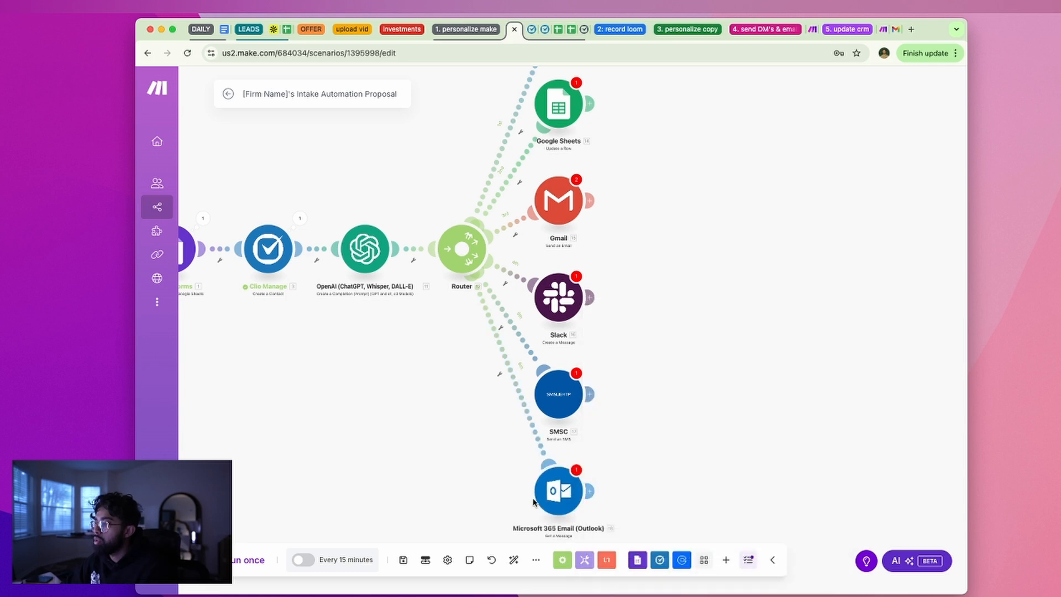
pyautogui.rightClick(554, 489)
pyautogui.click(564, 578)
# On a fresh route, add Microsoft 365 Email (Outlook) Create and Send a Message
pyautogui.click(469, 274)
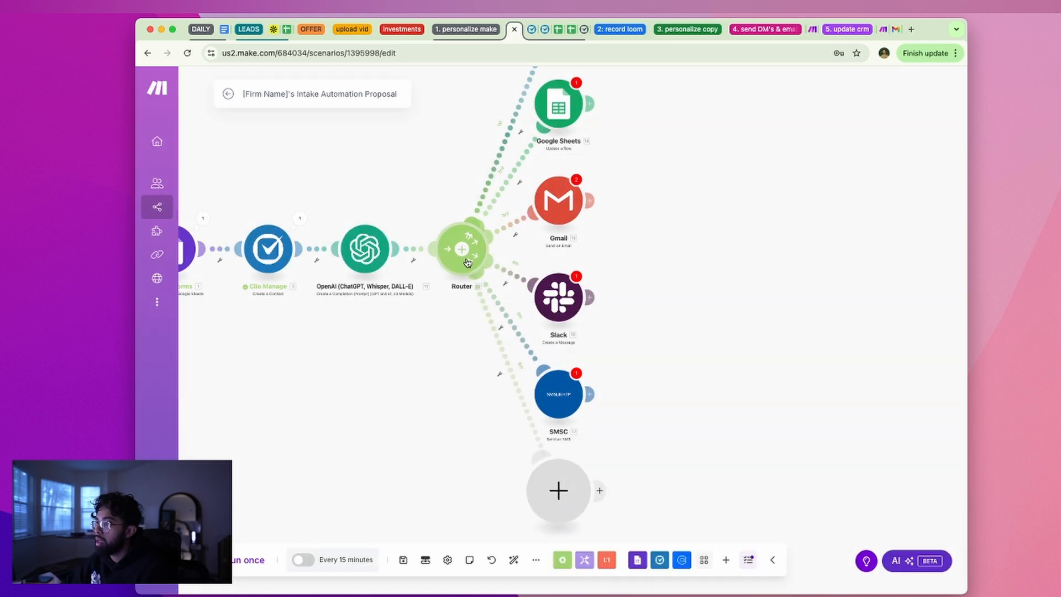
pyautogui.click(558, 490)
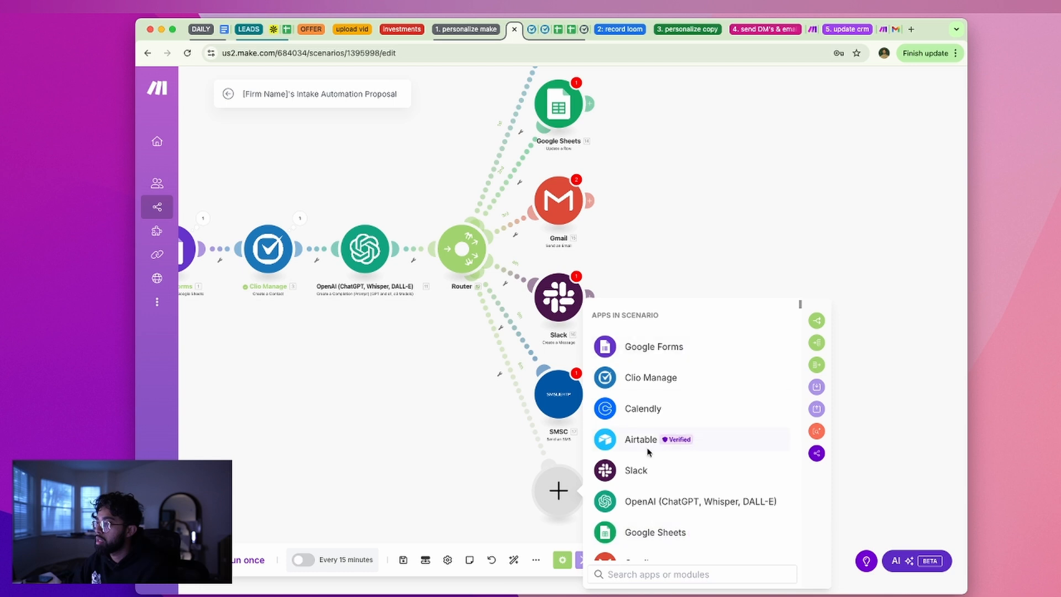
pyautogui.click(653, 574)
pyautogui.write('outlook')
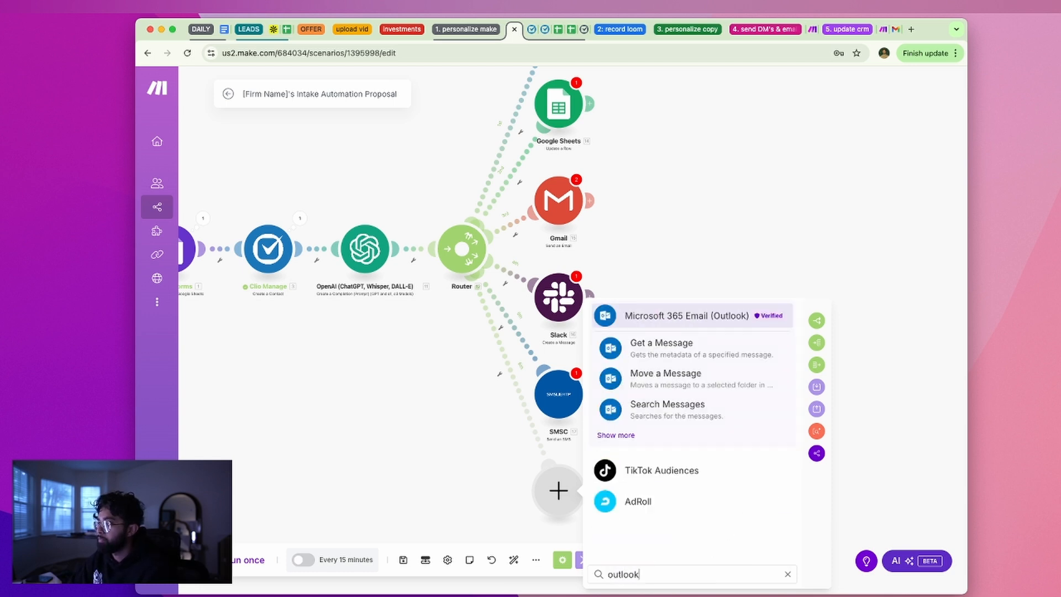
pyautogui.click(606, 436)
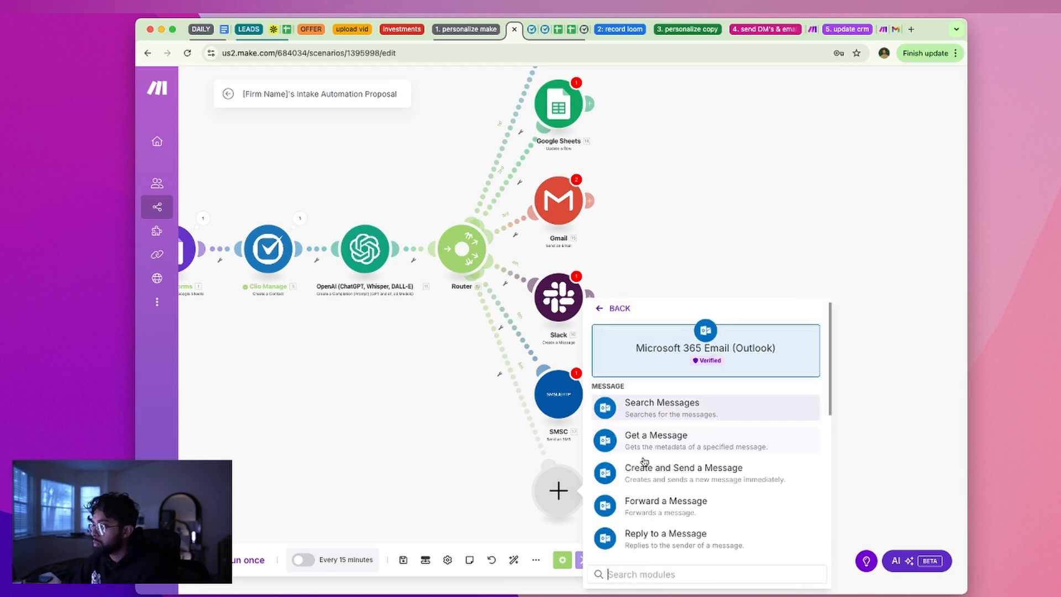
pyautogui.scroll(-1, 675, 448)
pyautogui.click(683, 449)
# Place Outlook beside the Router, SMSC and Gmail below, and Clio Manage above Google Sheets
pyautogui.moveTo(568, 499); pyautogui.dragTo(687, 277)
pyautogui.moveTo(565, 304); pyautogui.dragTo(688, 352)
pyautogui.moveTo(559, 394); pyautogui.dragTo(422, 442)
pyautogui.moveTo(574, 188); pyautogui.dragTo(524, 419)
pyautogui.scroll(5, 553, 359)
pyautogui.moveTo(577, 338); pyautogui.dragTo(553, 344)
pyautogui.moveTo(505, 276); pyautogui.dragTo(616, 329)
pyautogui.moveTo(508, 174); pyautogui.dragTo(618, 245)
pyautogui.moveTo(624, 316)
pyautogui.mouseDown()
pyautogui.moveTo(607, 327)
pyautogui.moveTo(622, 325)
pyautogui.mouseUp()
pyautogui.scroll(5, 622, 325)
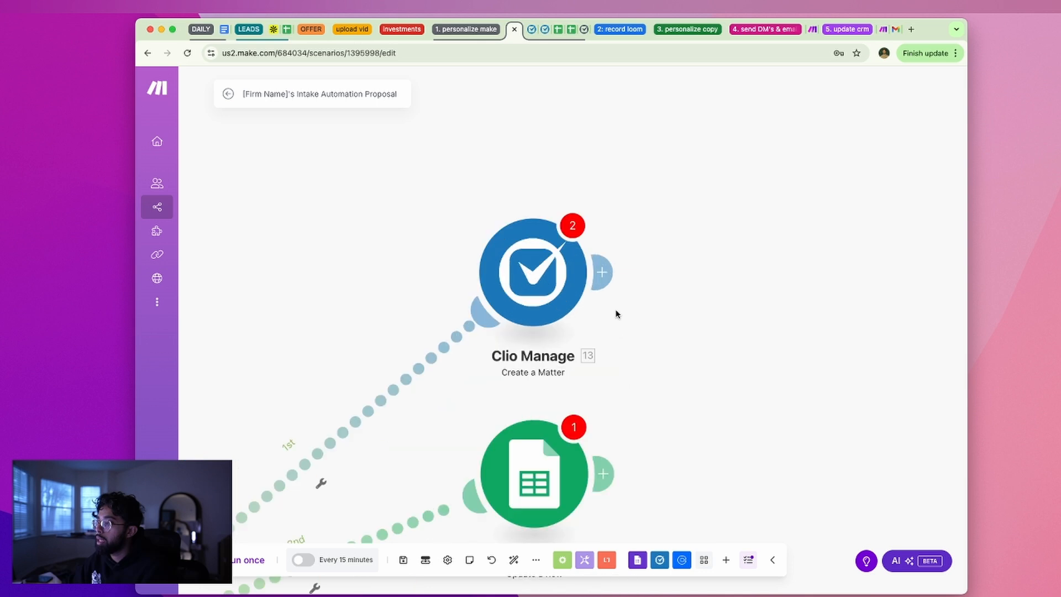
pyautogui.moveTo(544, 322); pyautogui.dragTo(540, 252)
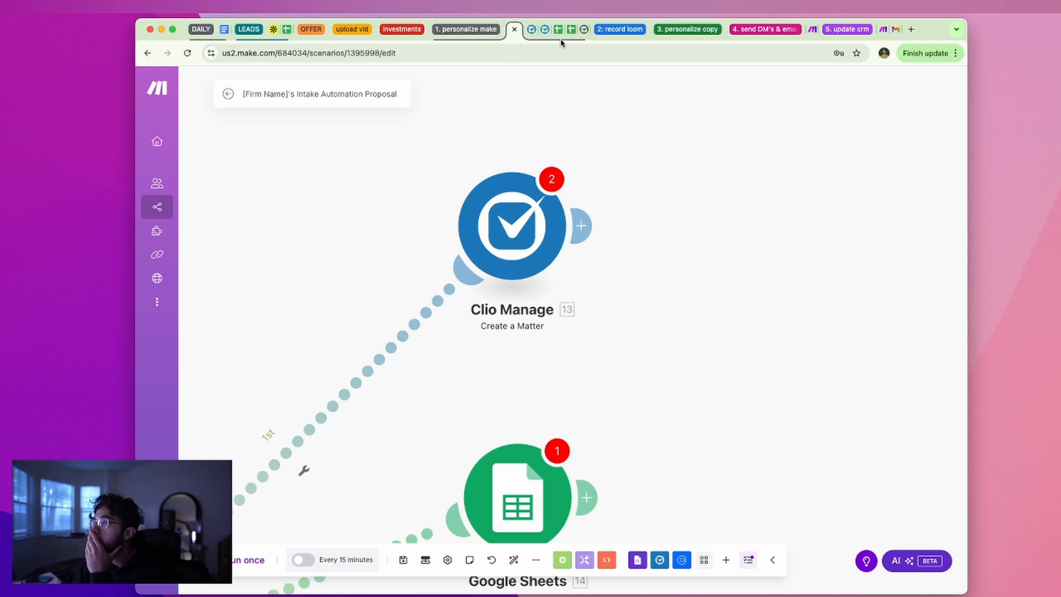
pyautogui.click(534, 30)
pyautogui.click(540, 32)
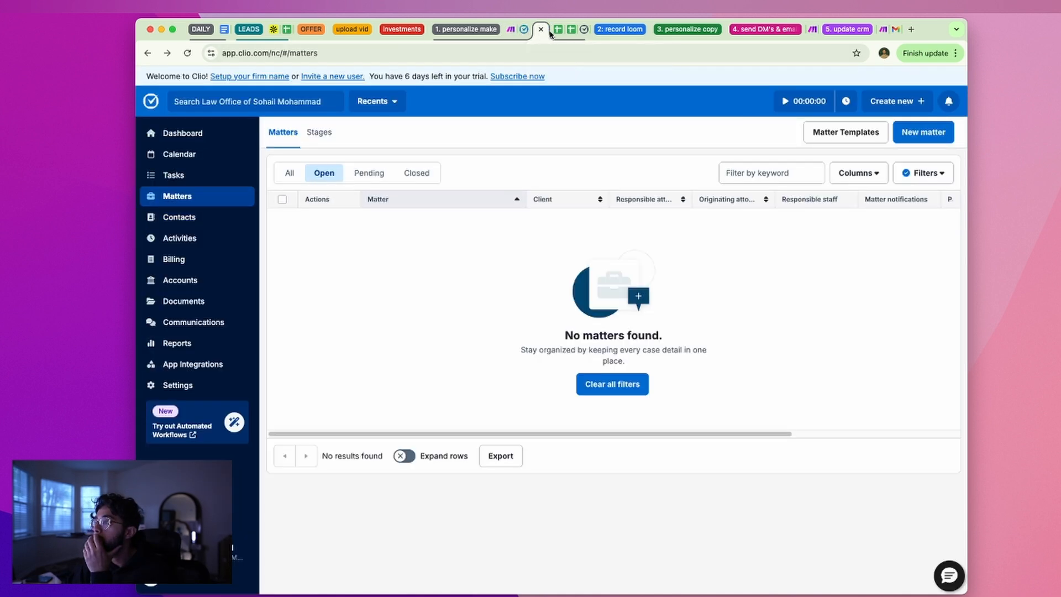
pyautogui.click(923, 133)
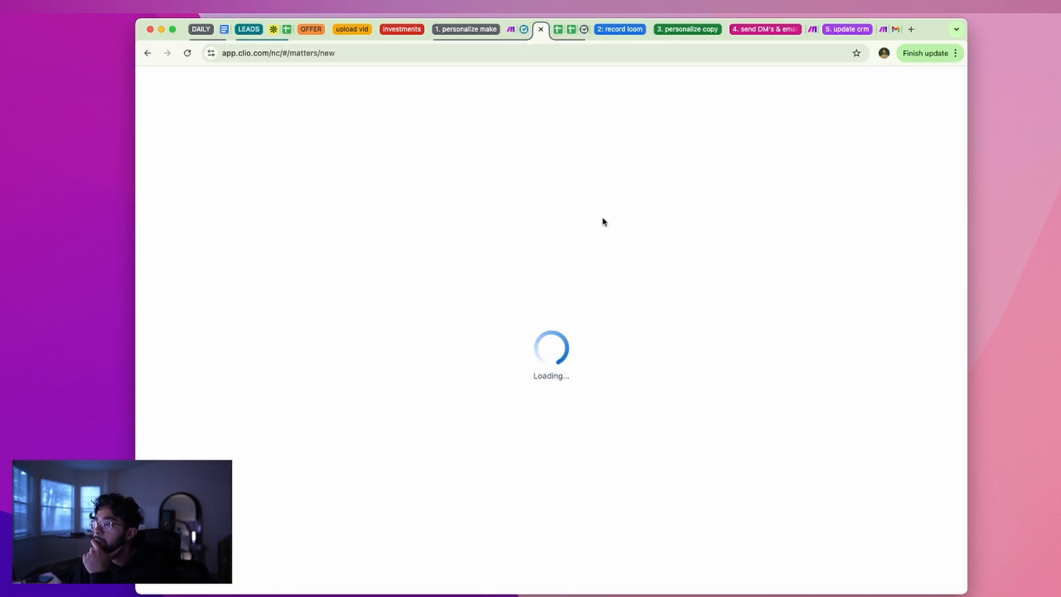
pyautogui.click(561, 223)
pyautogui.click(932, 84)
pyautogui.click(849, 143)
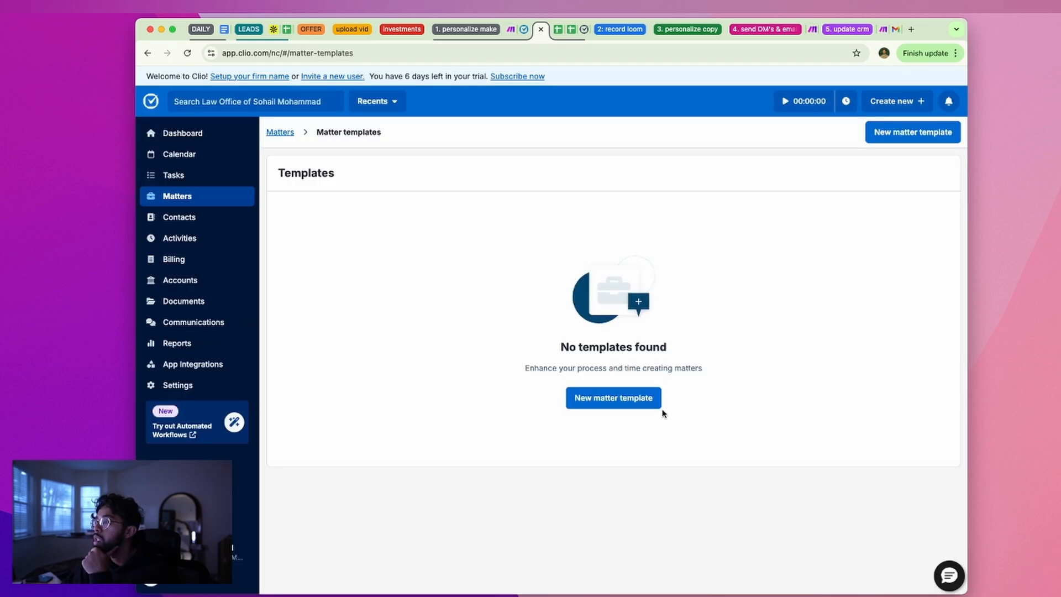
pyautogui.click(653, 404)
pyautogui.click(578, 383)
pyautogui.scroll(-2, 580, 385)
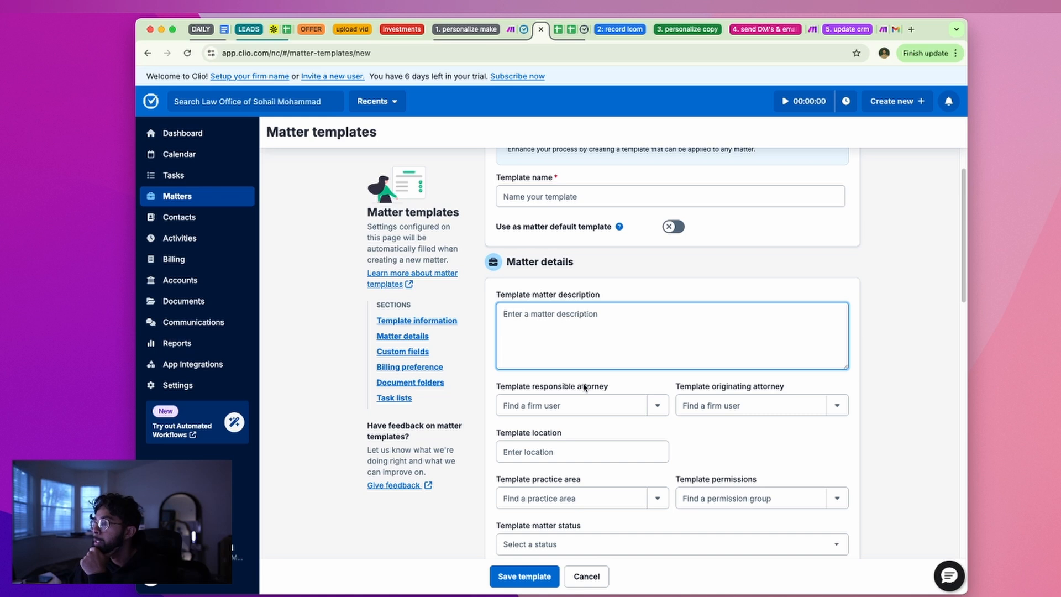
pyautogui.scroll(-2, 577, 375)
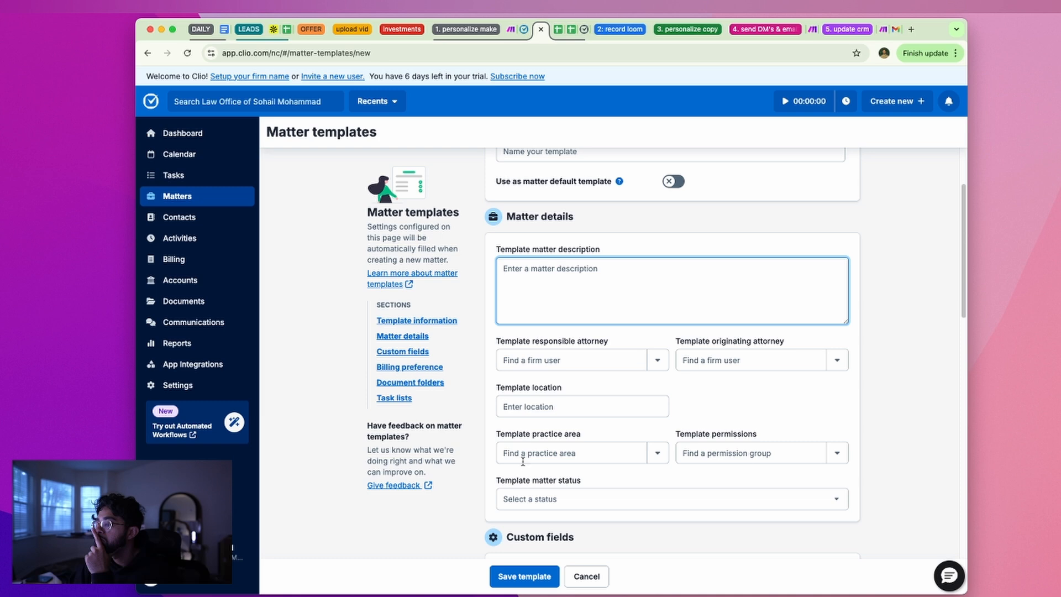
pyautogui.hscroll(-5, 523, 468)
pyautogui.hscroll(5, 521, 462)
pyautogui.scroll(-7, 585, 443)
pyautogui.click(581, 324)
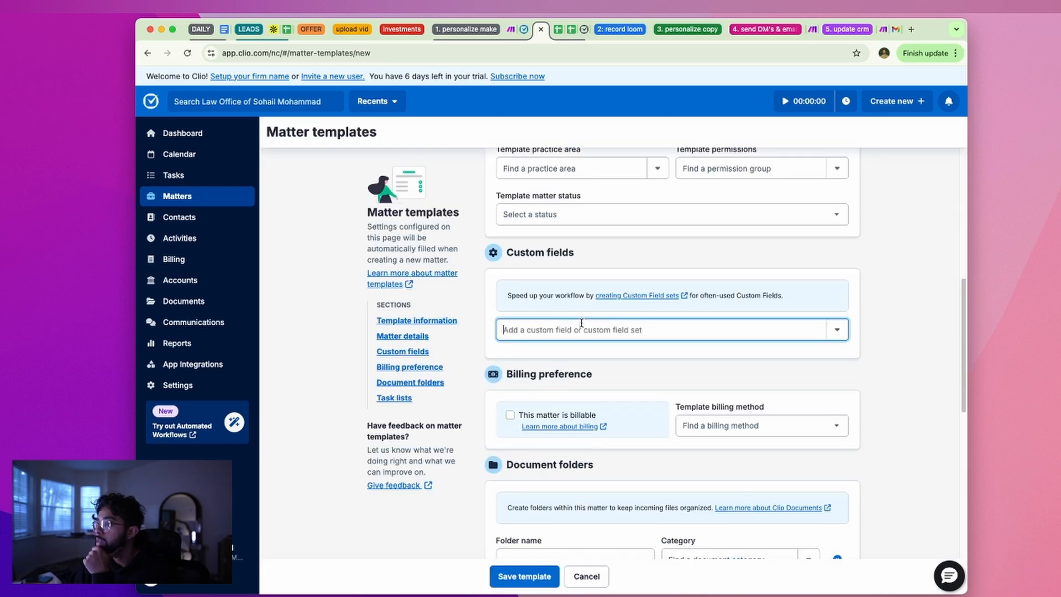
pyautogui.scroll(-1, 595, 387)
pyautogui.scroll(-3, 717, 412)
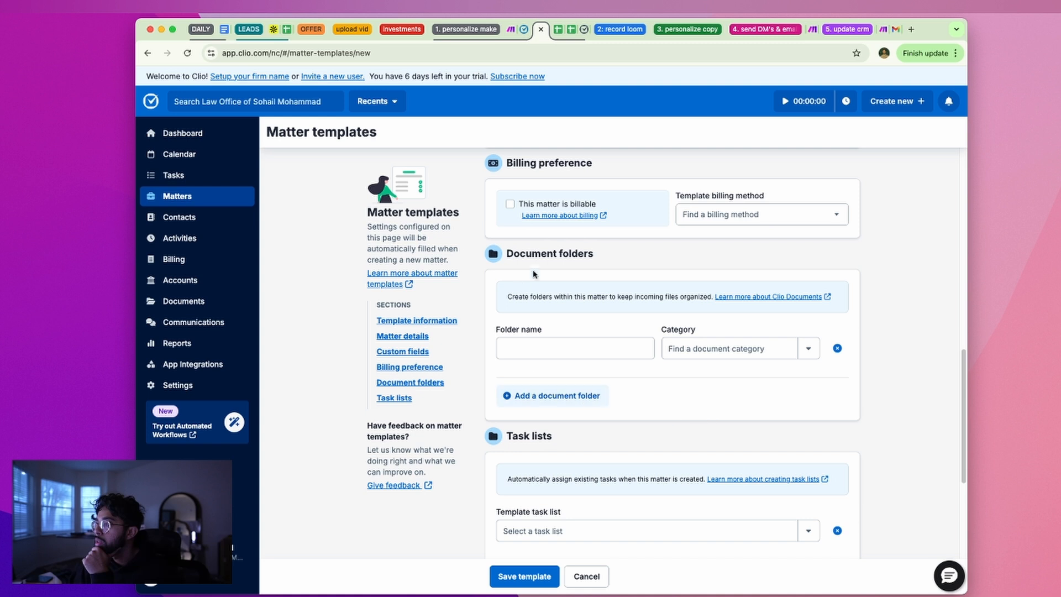
pyautogui.scroll(-3, 595, 445)
pyautogui.press('super+Left')
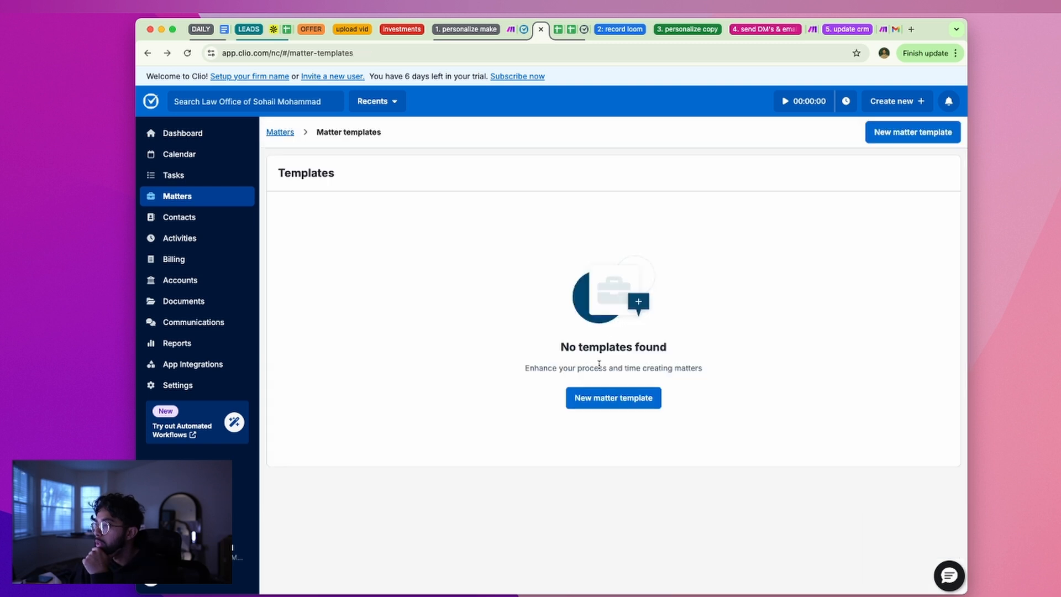
pyautogui.press('super+Left')
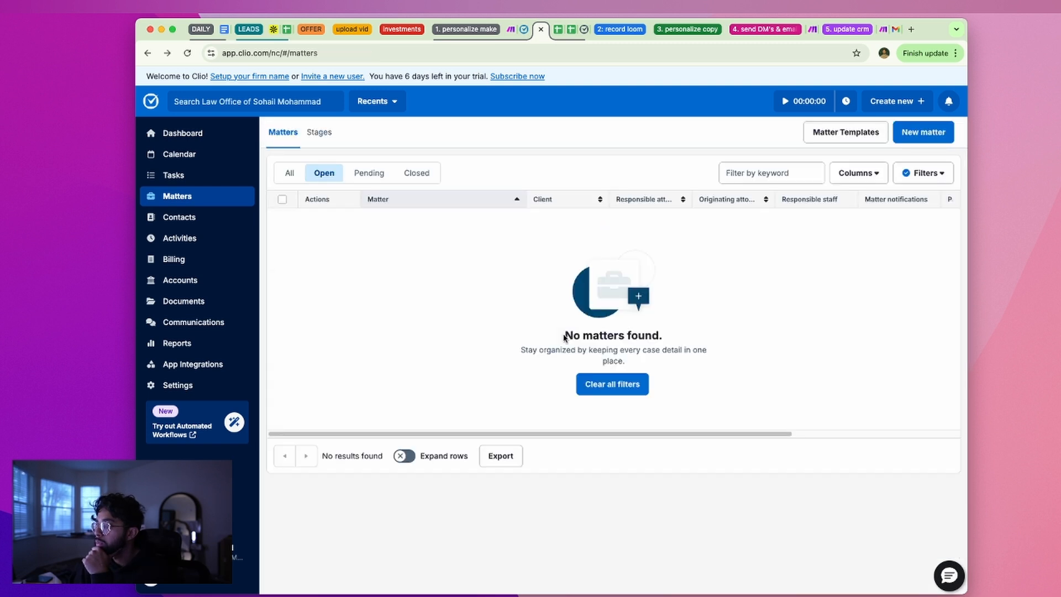
pyautogui.click(523, 29)
pyautogui.click(510, 30)
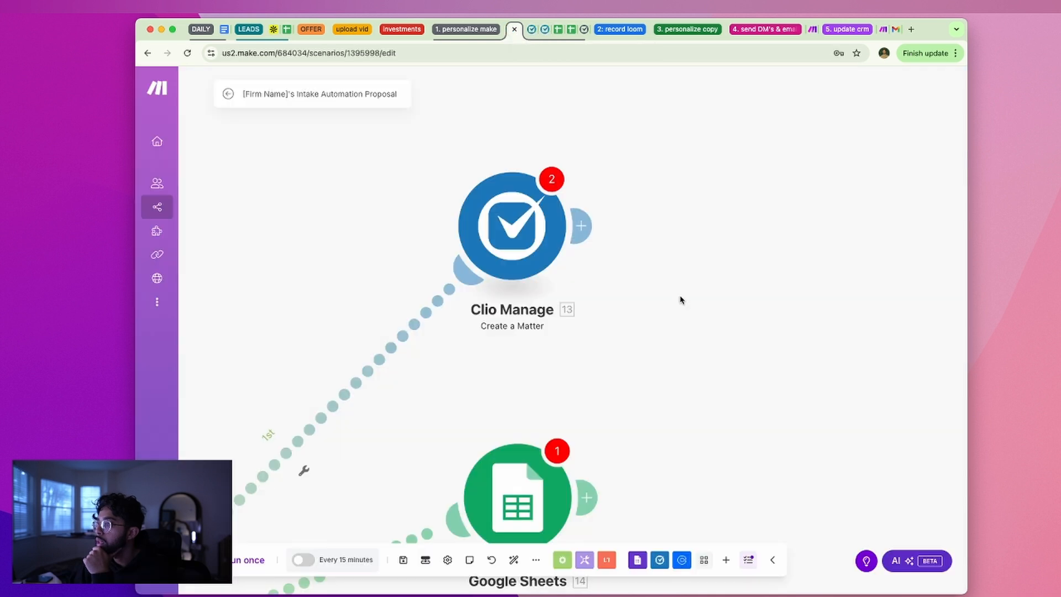
# Open the scenario notes panel and discard an accidentally added empty module
pyautogui.click(470, 559)
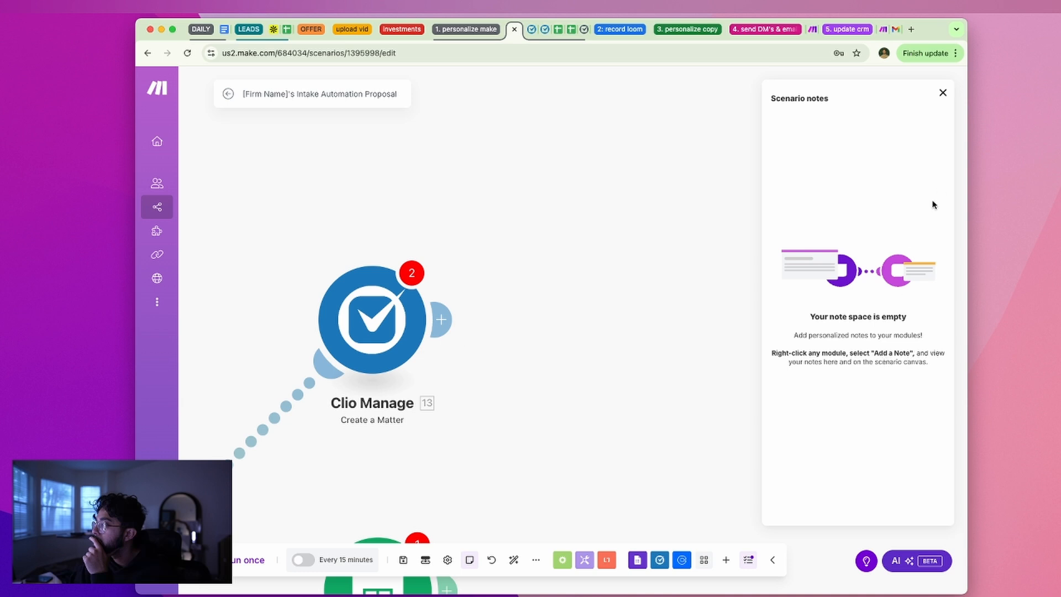
pyautogui.moveTo(573, 319); pyautogui.dragTo(562, 367)
pyautogui.rightClick(403, 190)
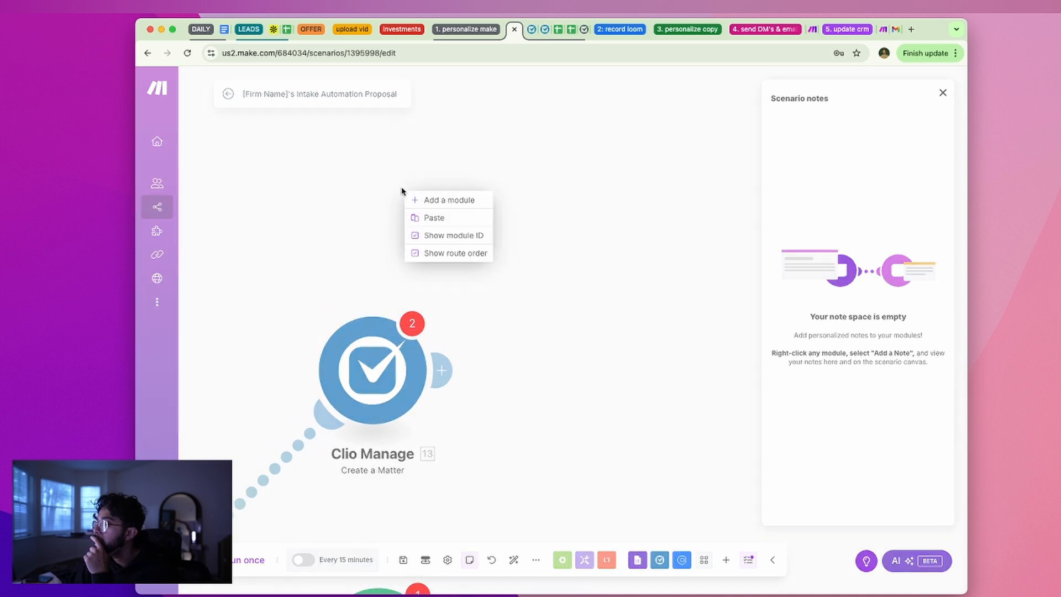
pyautogui.click(443, 200)
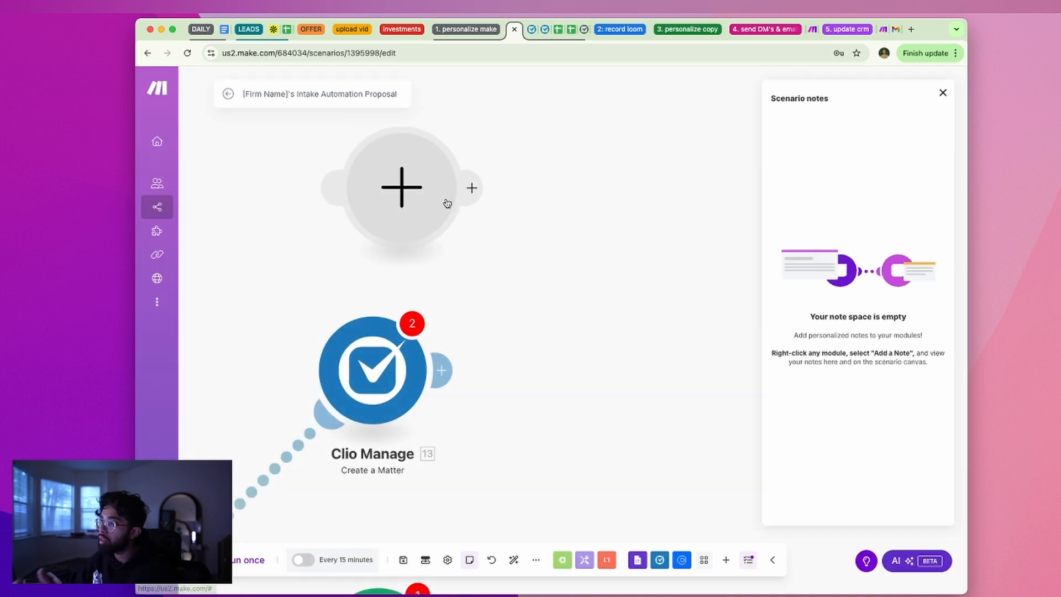
pyautogui.write('note')
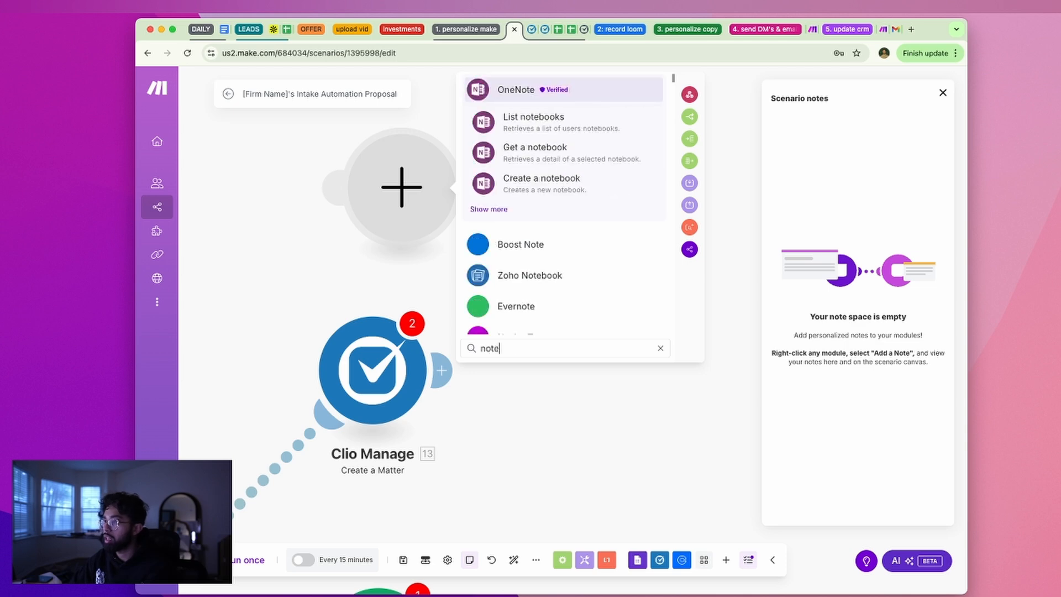
pyautogui.scroll(-4, 564, 258)
pyautogui.write('s')
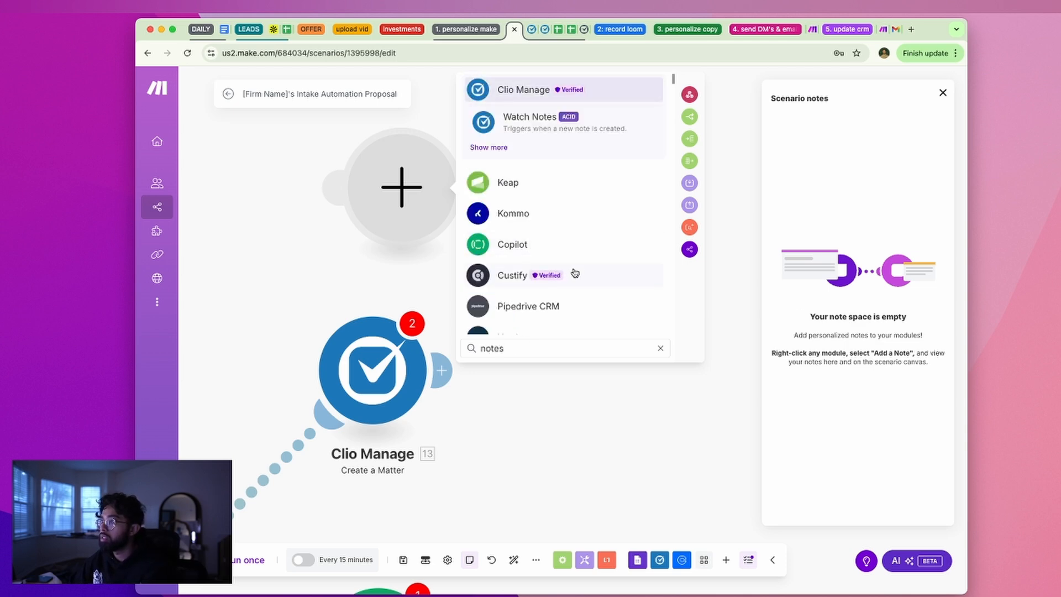
pyautogui.click(406, 181)
pyautogui.rightClick(418, 189)
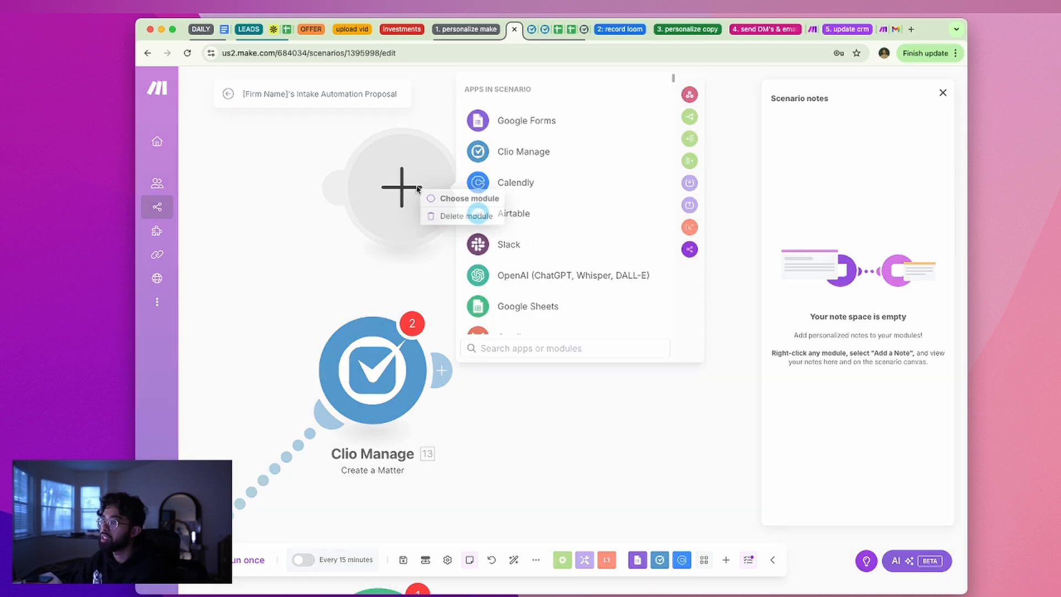
pyautogui.click(460, 226)
# Cancel a stray module after Clio Manage and bring up Clio Manage's options menu
pyautogui.click(442, 371)
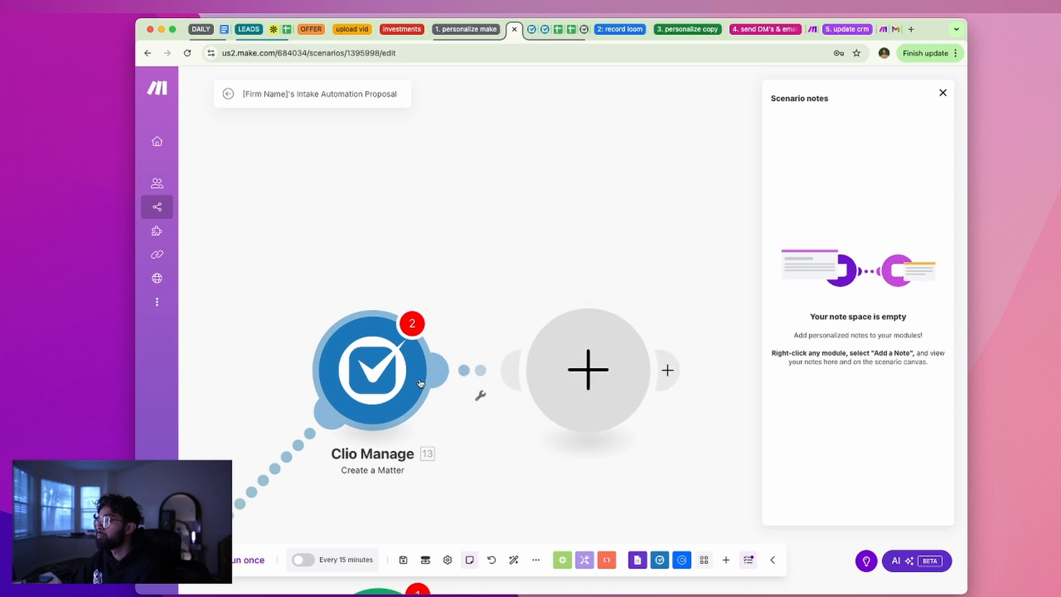
pyautogui.click(522, 417)
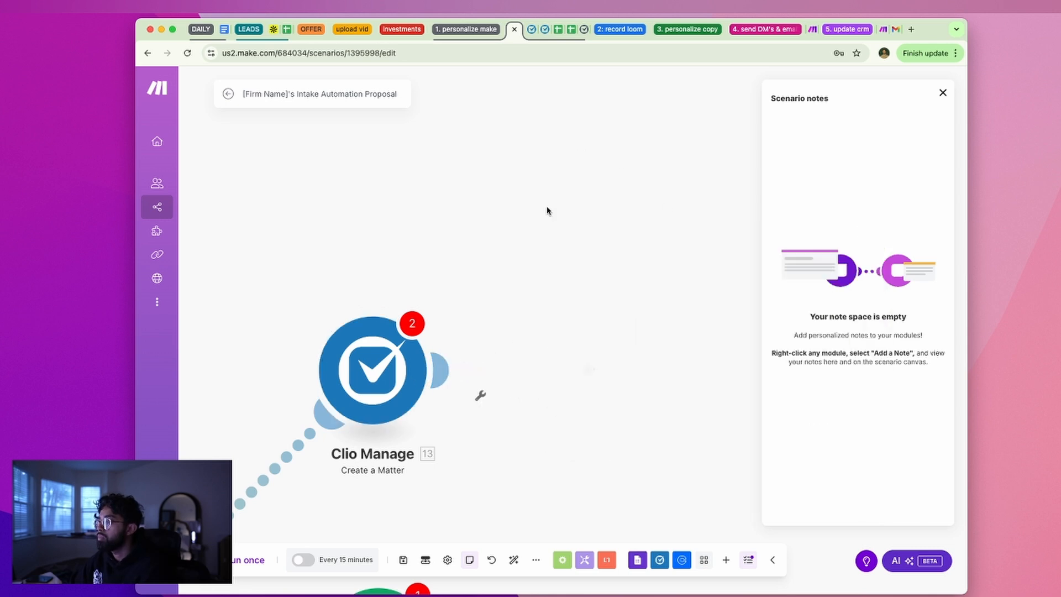
pyautogui.rightClick(399, 366)
# Save a placeholder note 'gagewa' on the Clio Manage Create a Matter module
pyautogui.click(459, 482)
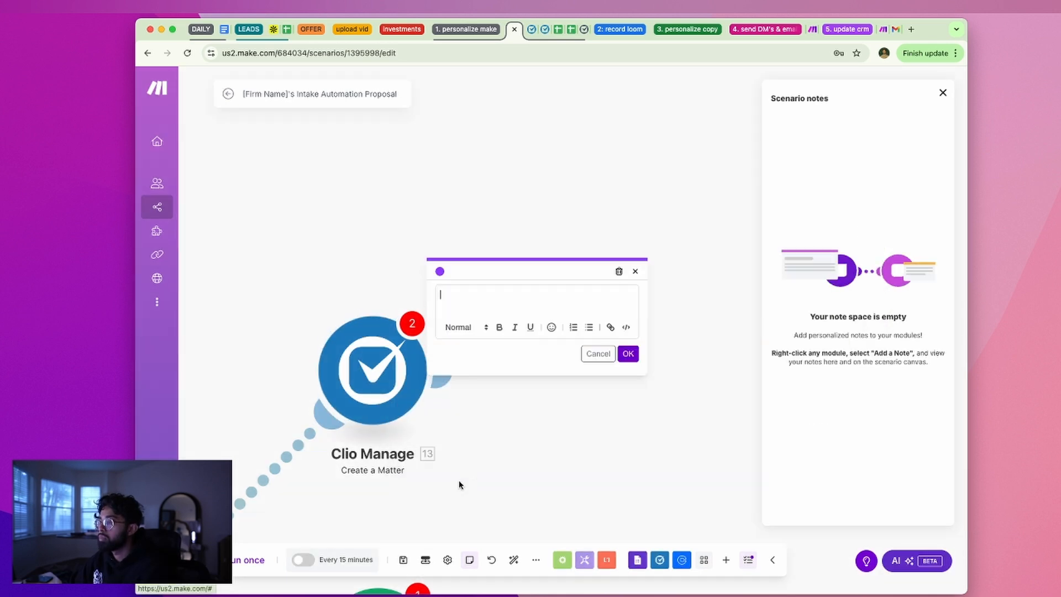
pyautogui.click(500, 386)
pyautogui.rightClick(397, 356)
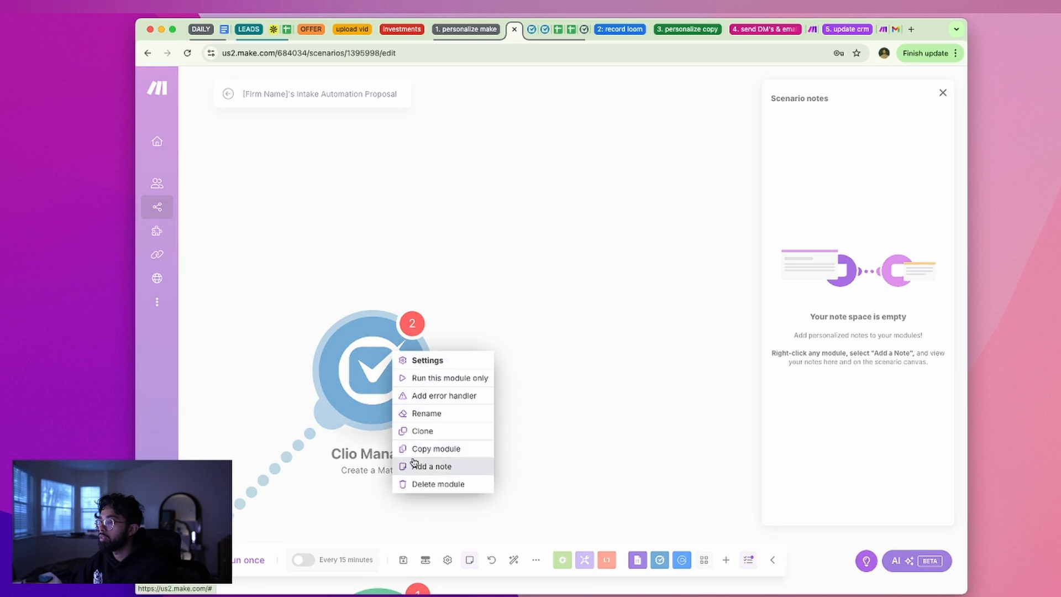
pyautogui.click(420, 467)
pyautogui.write('gagewa')
pyautogui.click(628, 353)
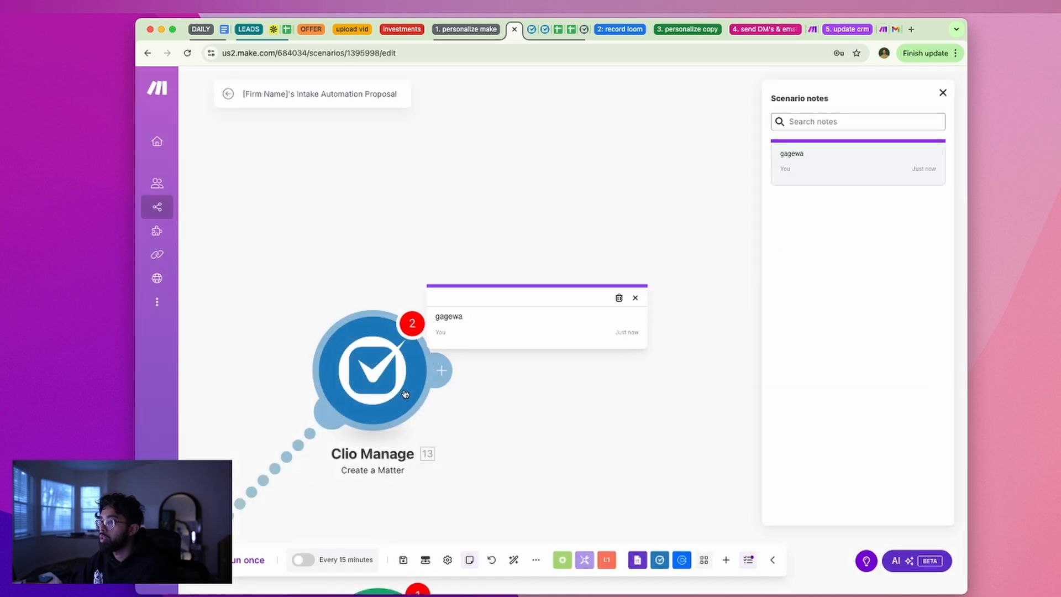
# Reopen the Clio Manage note and clear its placeholder text
pyautogui.click(441, 340)
pyautogui.click(386, 302)
pyautogui.rightClick(397, 342)
pyautogui.click(398, 306)
pyautogui.click(440, 315)
pyautogui.click(454, 311)
pyautogui.doubleClick(457, 307)
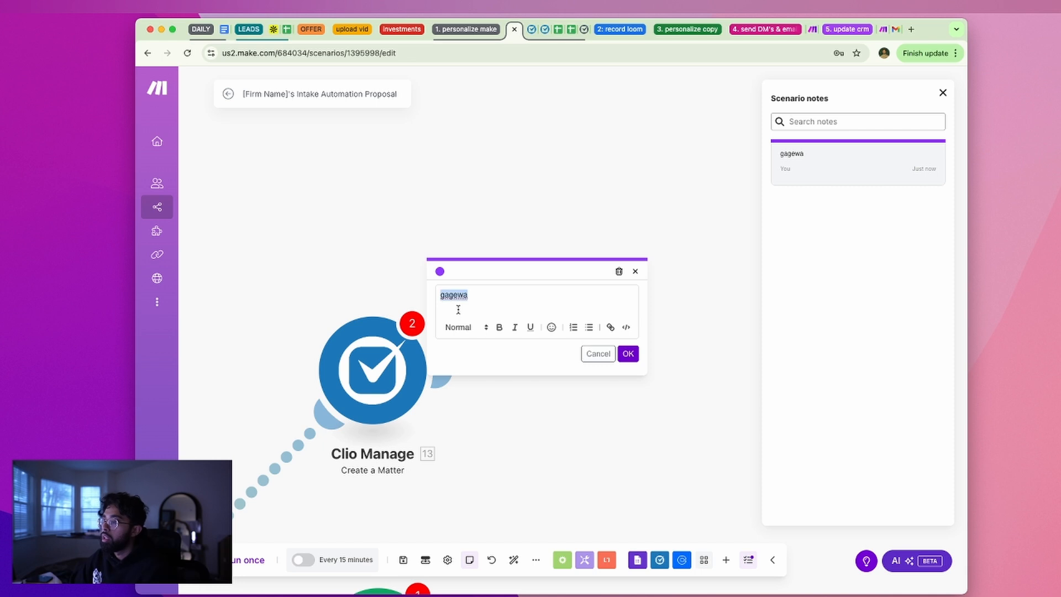
pyautogui.press('BackSpace')
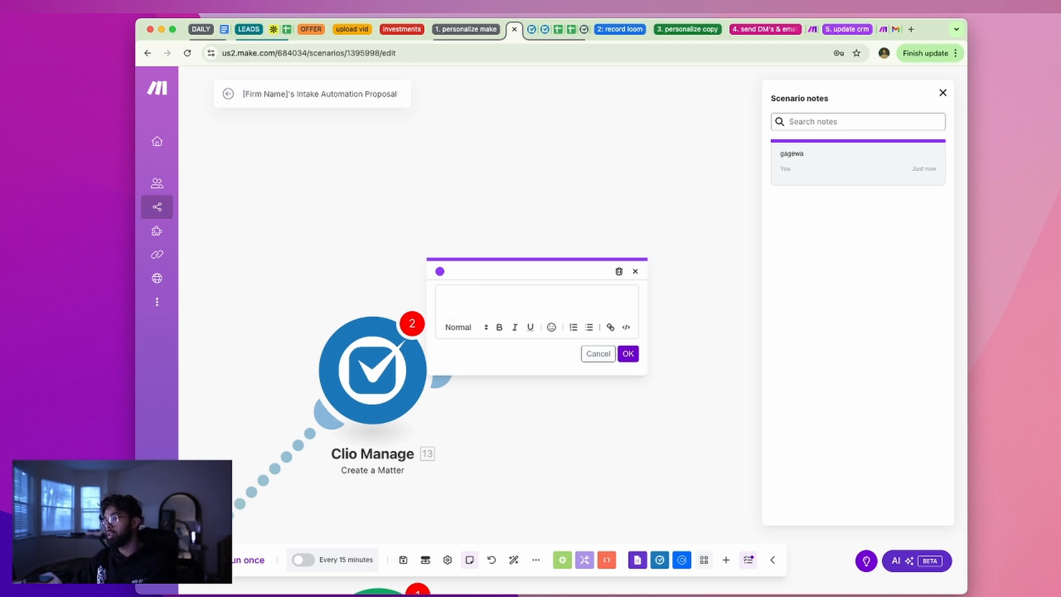
# Write 'Possible branches' with a bullet for initial contract creation, and save the note
pyautogui.write('Possible branch from here for:')
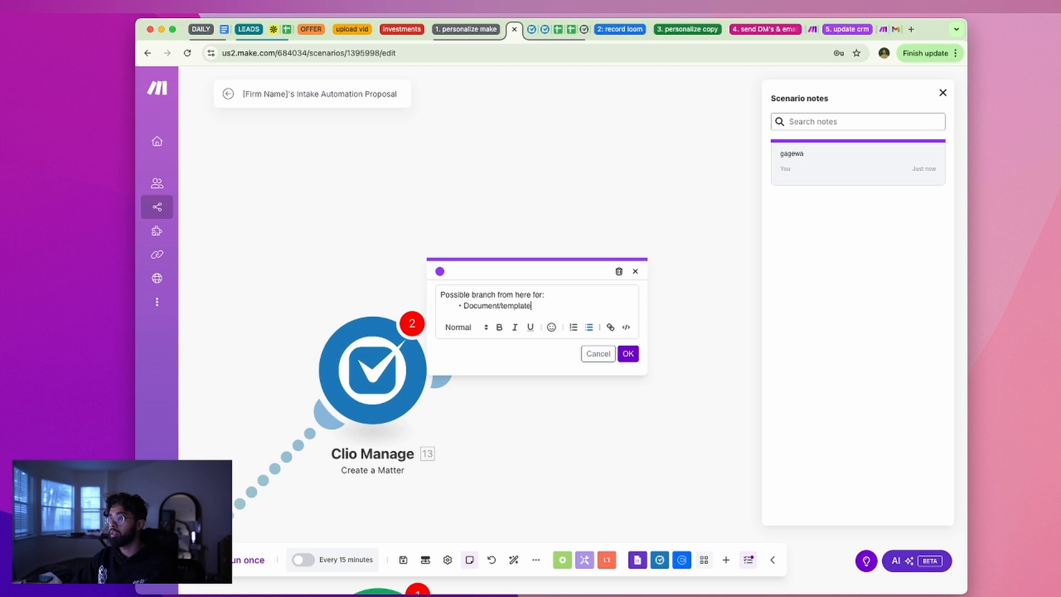
pyautogui.write('n')
pyautogui.press('Return')
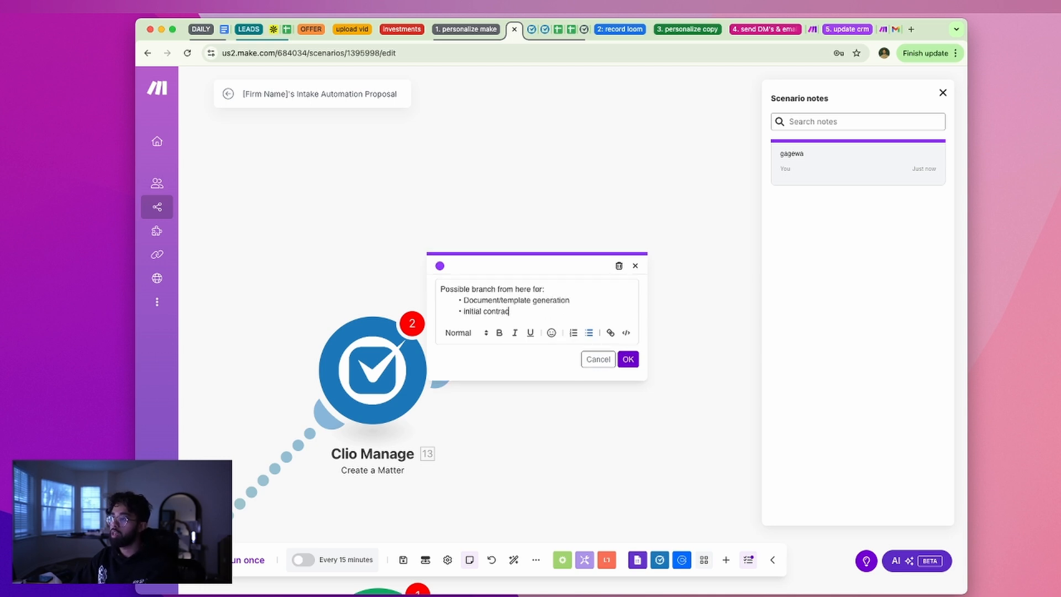
pyautogui.write('initial contract creation')
pyautogui.press('Return')
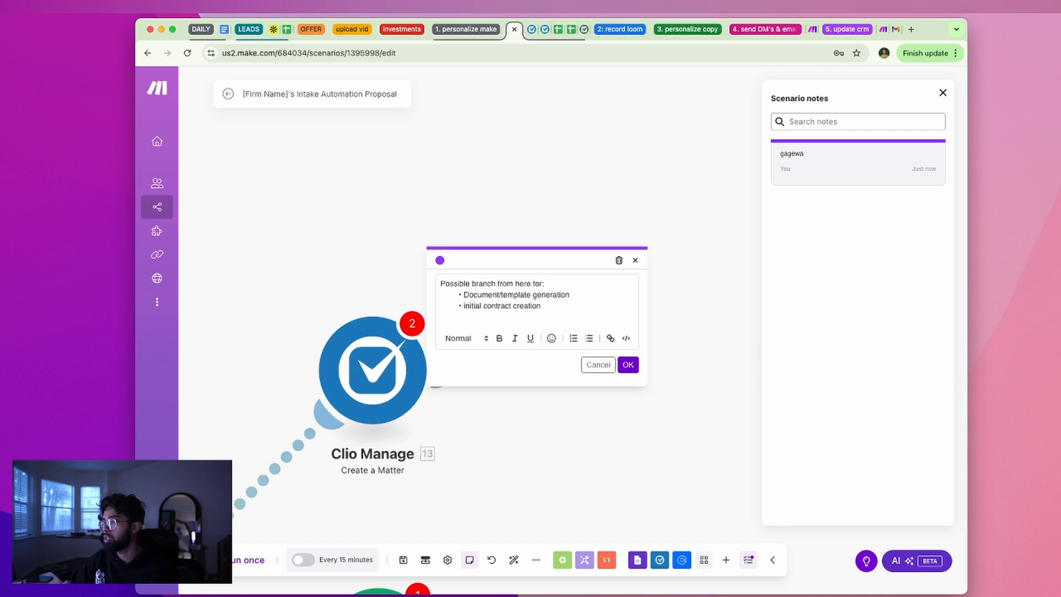
pyautogui.click(629, 365)
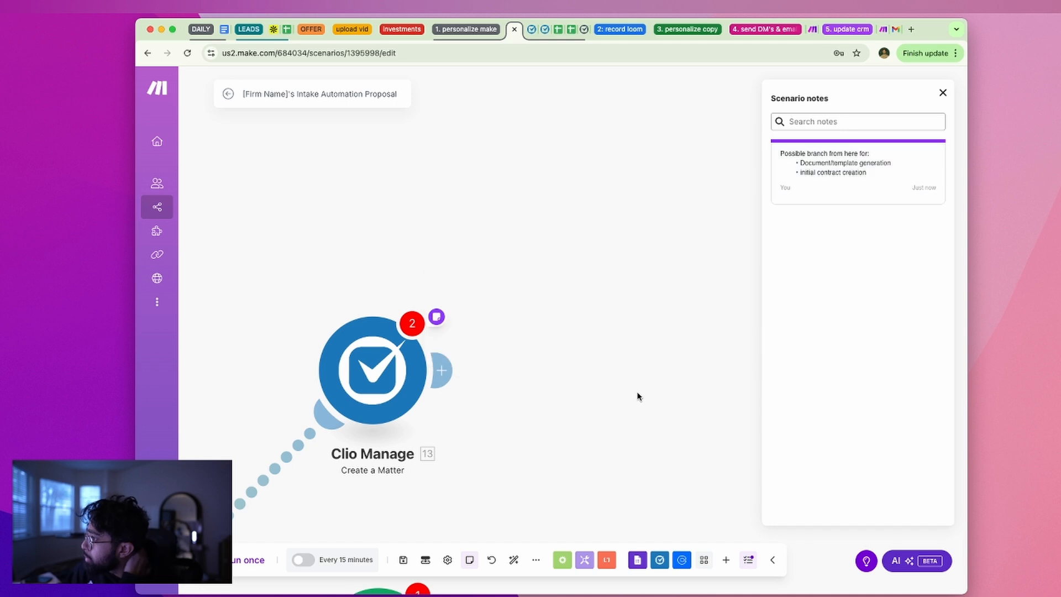
pyautogui.scroll(-10, 481, 375)
pyautogui.scroll(10, 492, 409)
pyautogui.moveTo(493, 409); pyautogui.dragTo(627, 489)
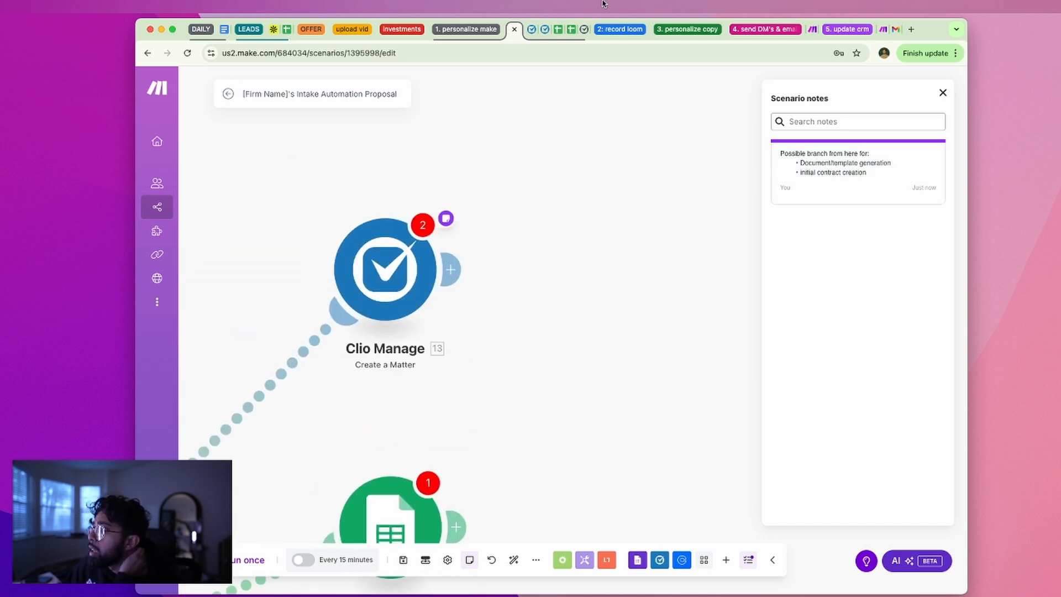
# Start a new matter from Clio's Matters page and check the Matter description field
pyautogui.click(531, 29)
pyautogui.click(545, 29)
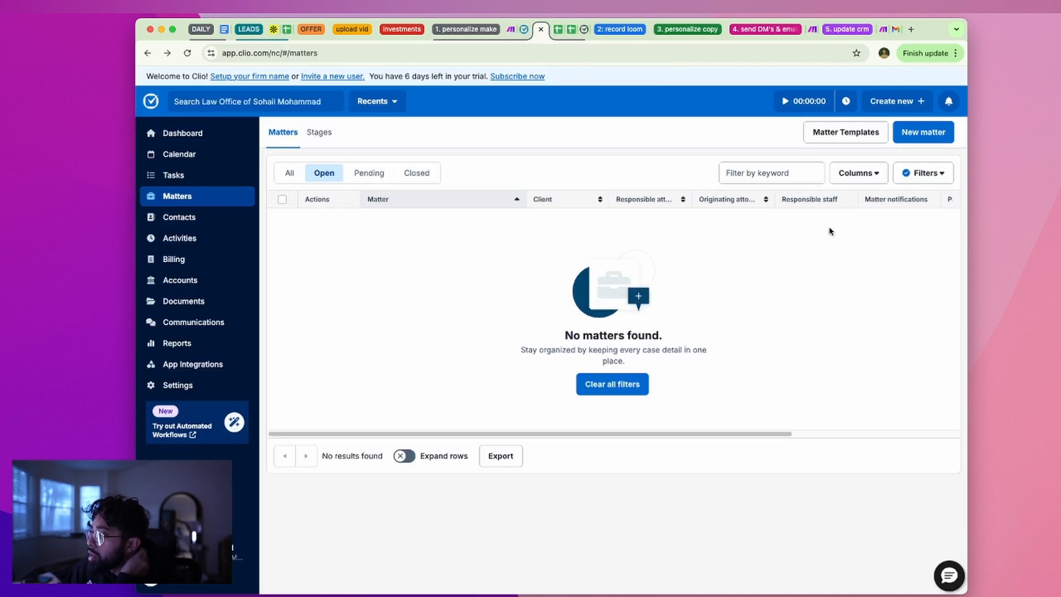
pyautogui.click(901, 142)
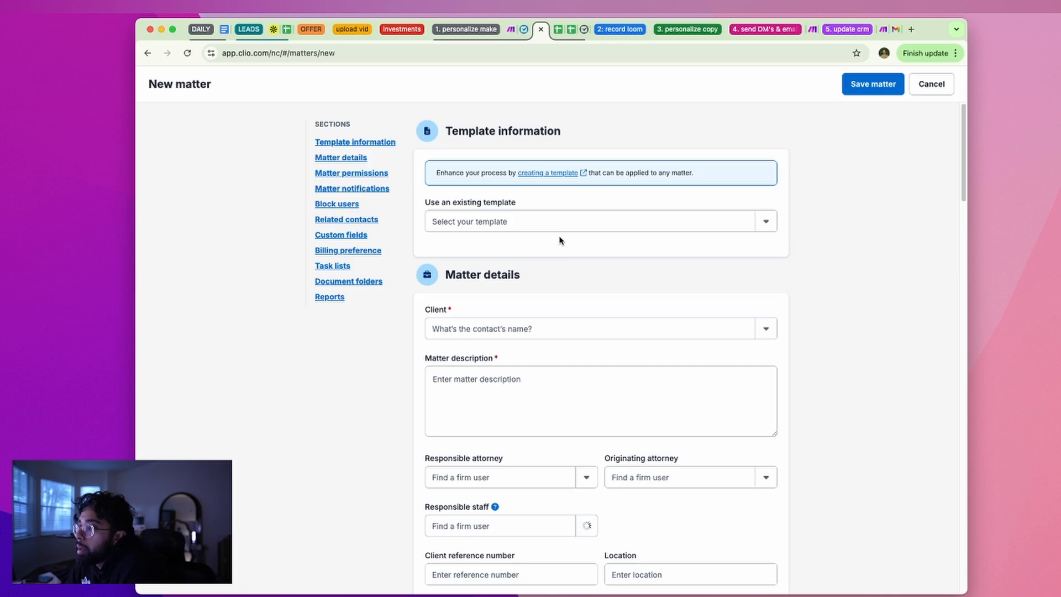
pyautogui.scroll(-4, 559, 241)
pyautogui.click(558, 243)
pyautogui.click(518, 188)
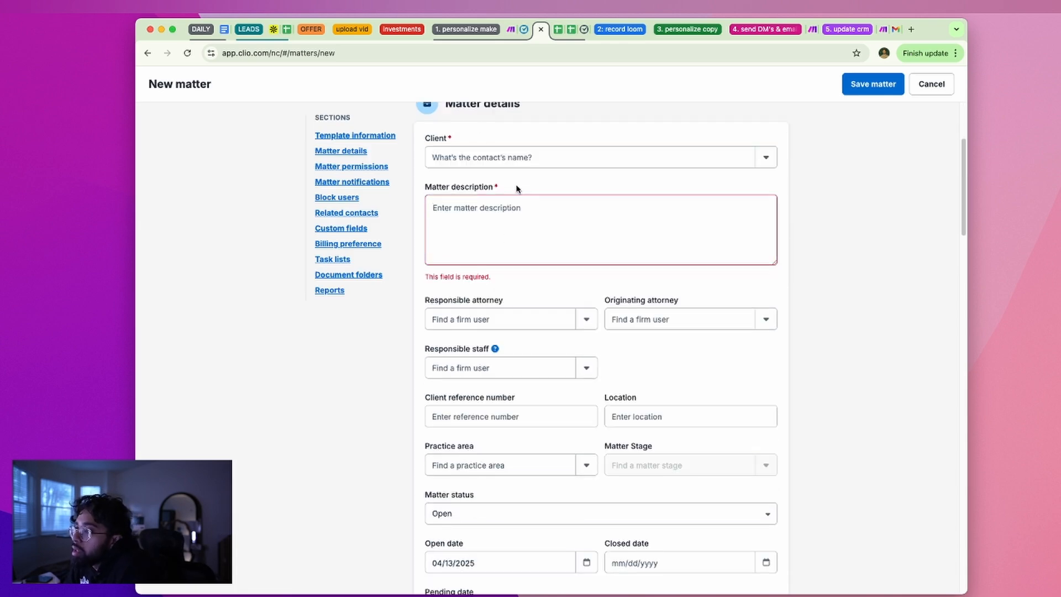
# Scroll to the permissions section and look over the Firm users with access setting
pyautogui.scroll(-5, 540, 308)
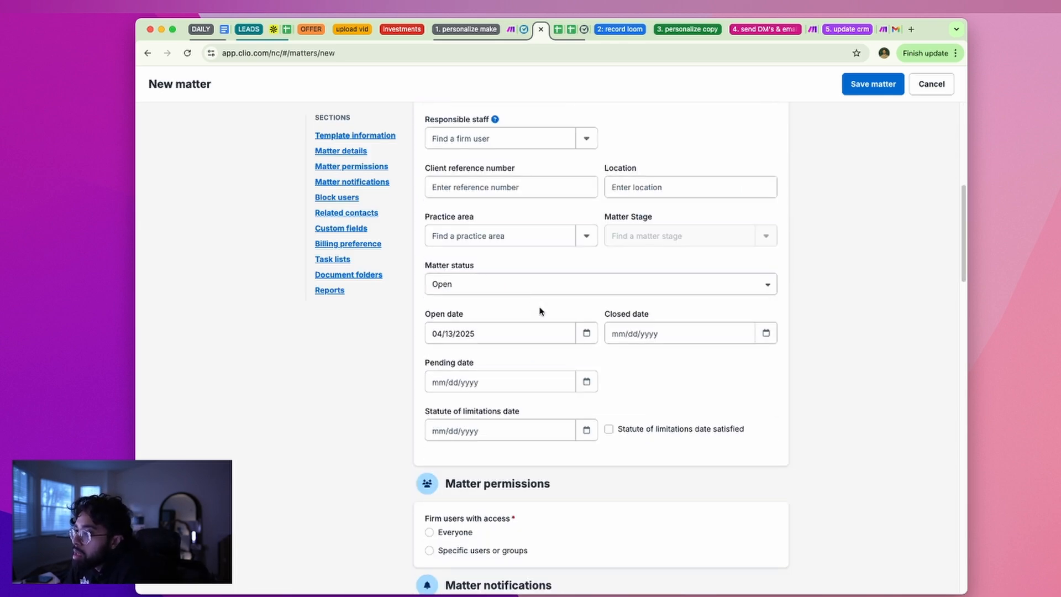
pyautogui.scroll(-5, 522, 353)
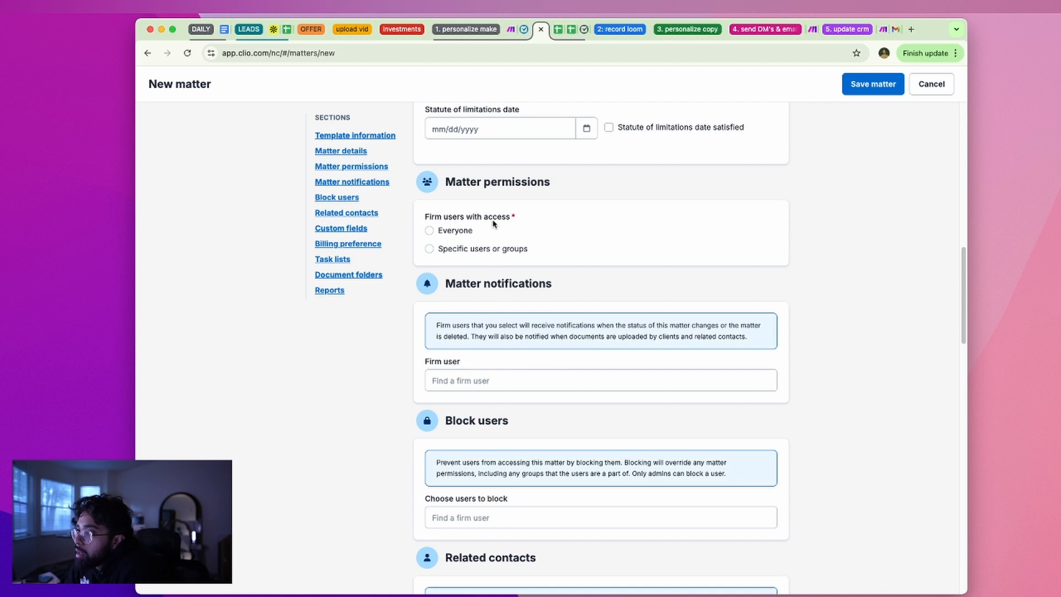
pyautogui.scroll(1, 492, 223)
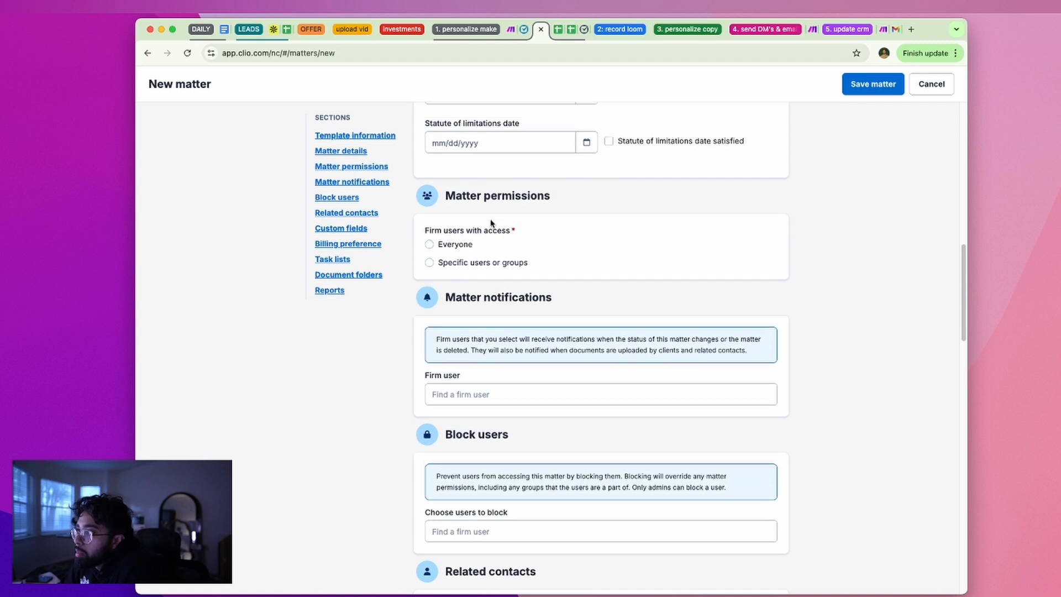
pyautogui.tripleClick(459, 230)
pyautogui.click(475, 342)
# Review the notification Firm user field and the custom fields explanation
pyautogui.scroll(-5, 476, 346)
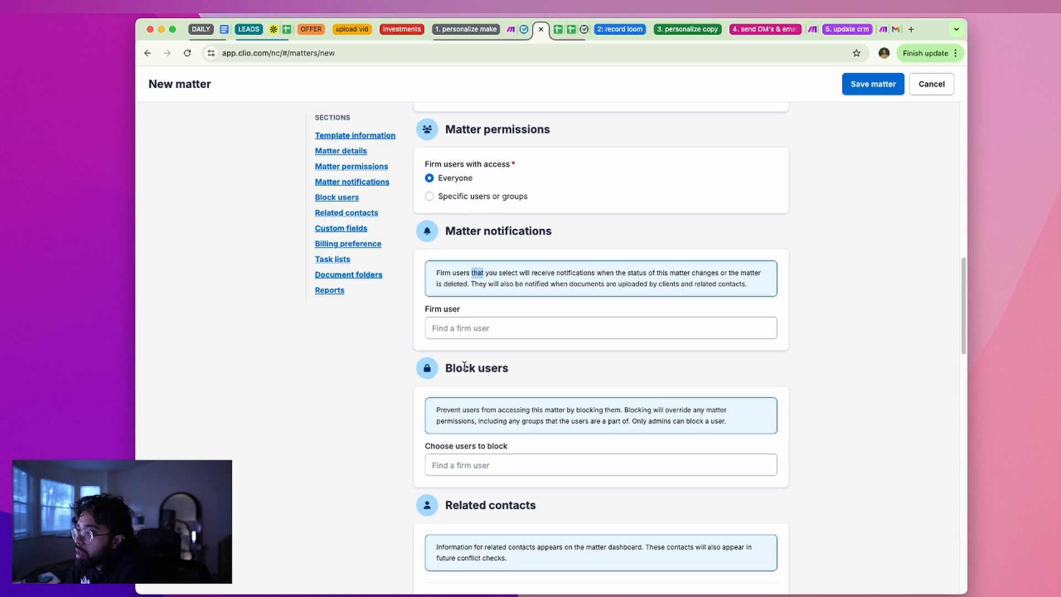
pyautogui.scroll(-2, 512, 446)
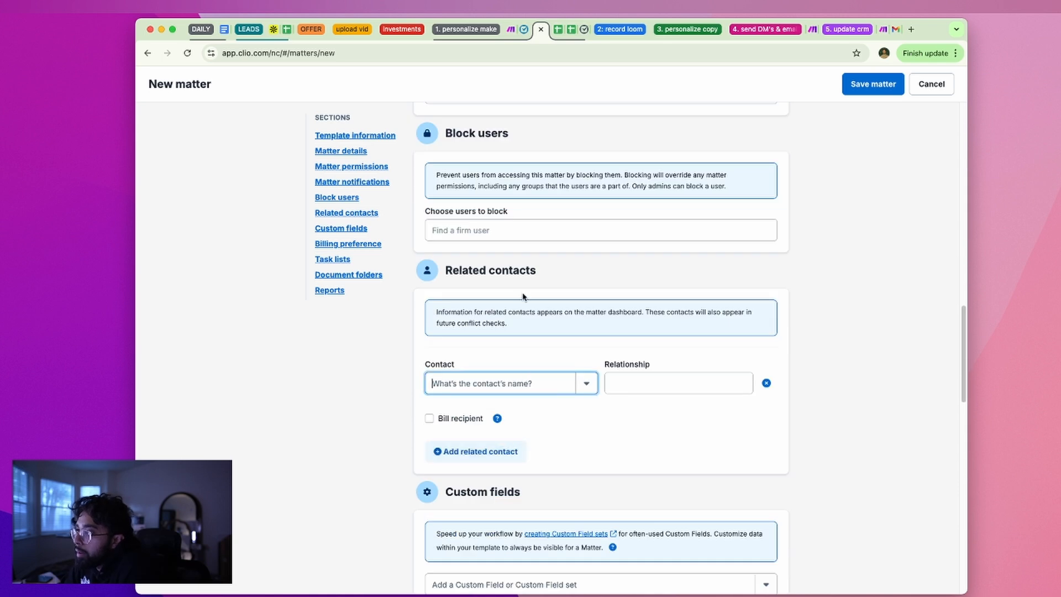
pyautogui.scroll(6, 512, 545)
pyautogui.click(476, 344)
pyautogui.click(496, 424)
pyautogui.moveTo(580, 286); pyautogui.dragTo(691, 293)
pyautogui.scroll(-10, 690, 296)
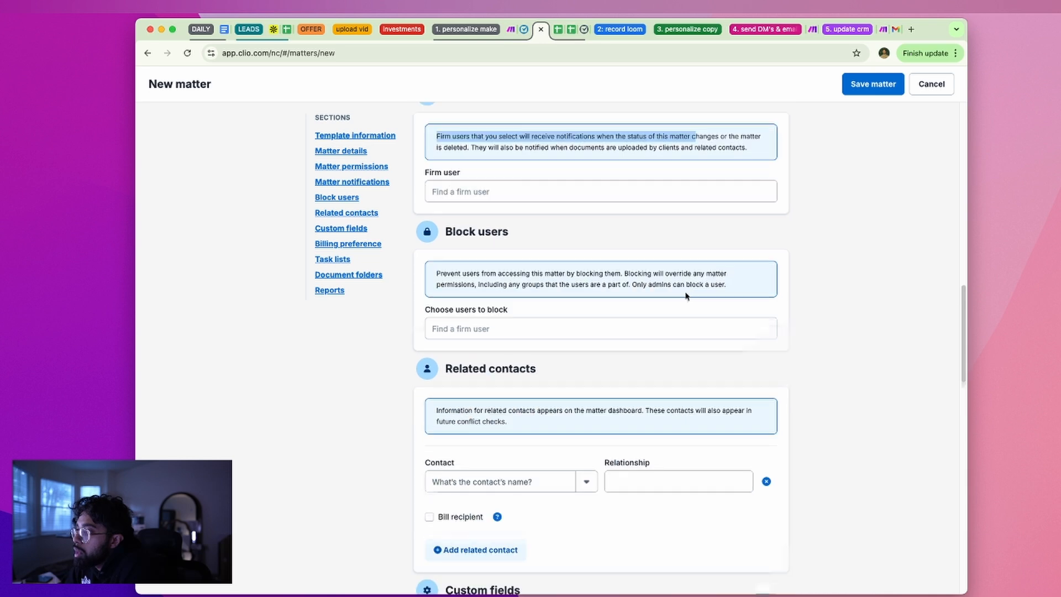
pyautogui.moveTo(453, 339); pyautogui.dragTo(616, 354)
pyautogui.click(627, 354)
# Look through the Task list and document folder sections without saving the matter
pyautogui.scroll(-12, 524, 425)
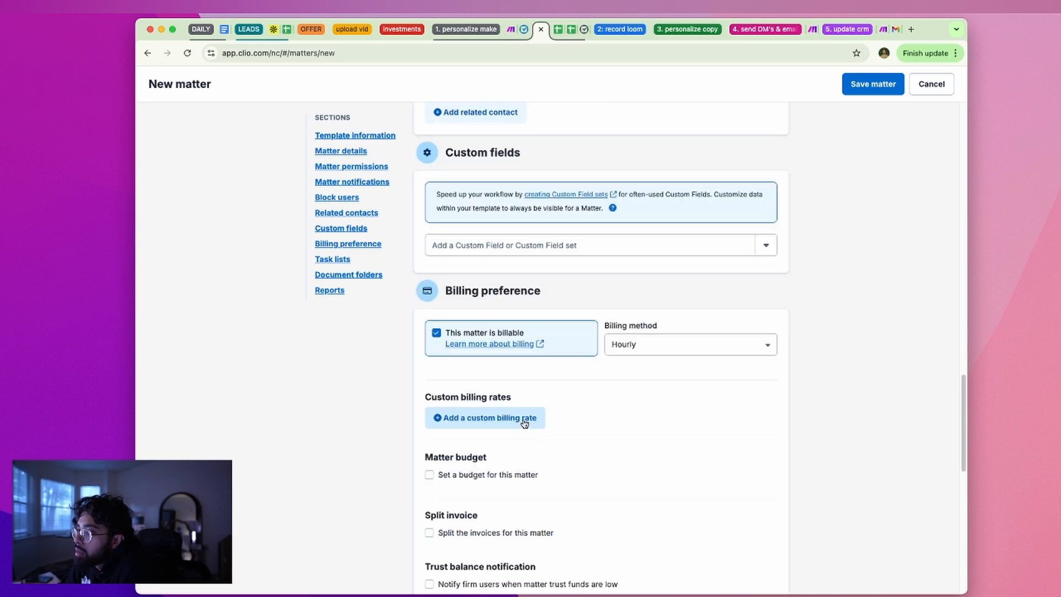
pyautogui.scroll(3, 524, 421)
pyautogui.click(470, 389)
pyautogui.scroll(-3, 476, 391)
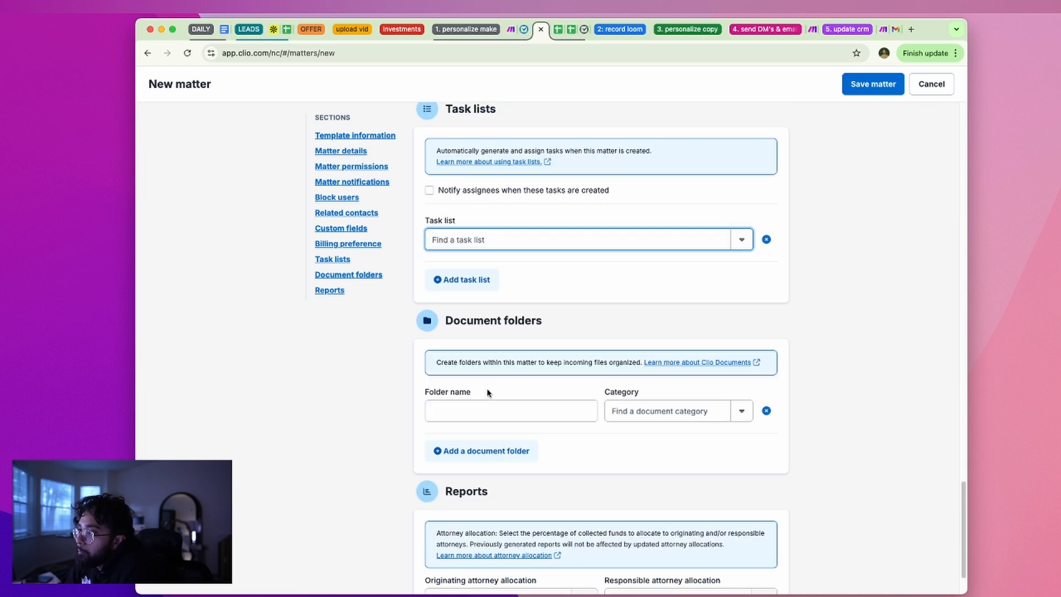
pyautogui.scroll(-1, 488, 389)
pyautogui.scroll(3, 492, 332)
pyautogui.click(525, 31)
# Check the Create a Matter module's fields and note in Make, then return to Clio
pyautogui.click(512, 30)
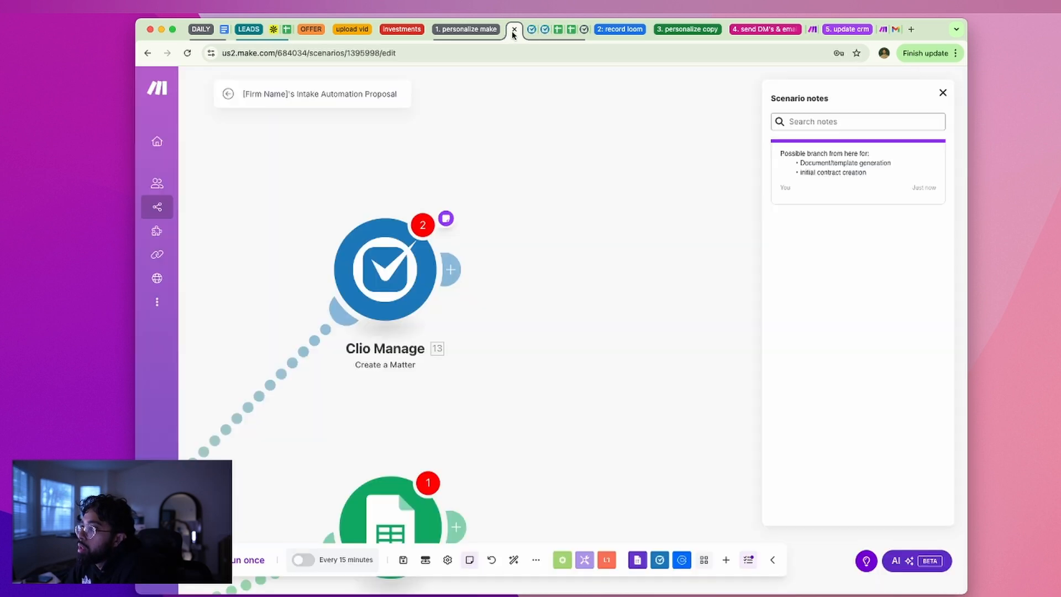
pyautogui.click(370, 218)
pyautogui.rightClick(397, 276)
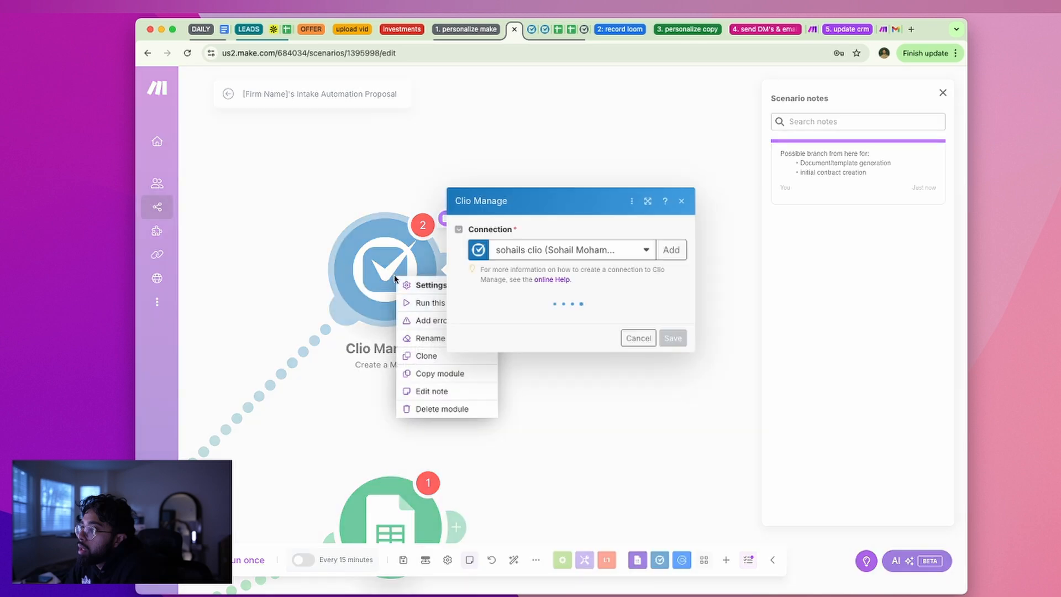
pyautogui.click(437, 394)
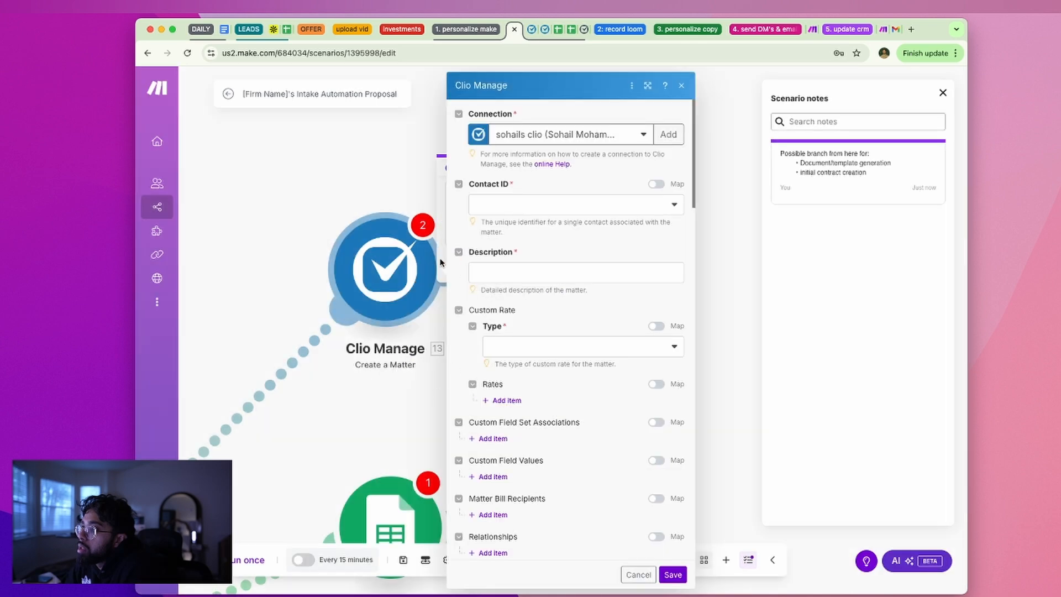
pyautogui.click(681, 86)
pyautogui.rightClick(390, 261)
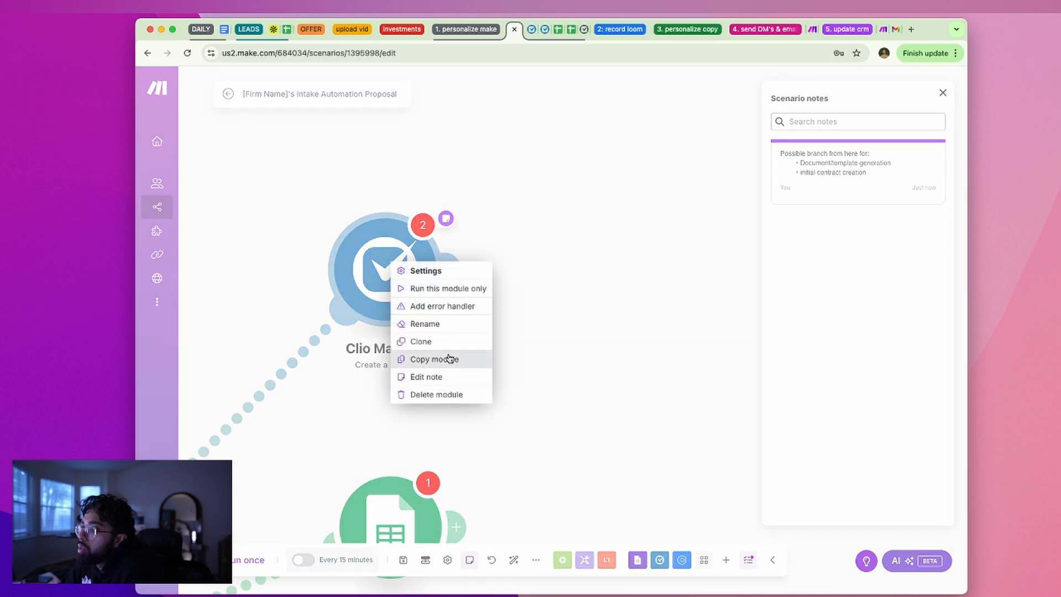
pyautogui.click(510, 187)
pyautogui.click(530, 31)
# Leave the new matter form with Back and confirm OK to discard the unsaved matter
pyautogui.click(541, 31)
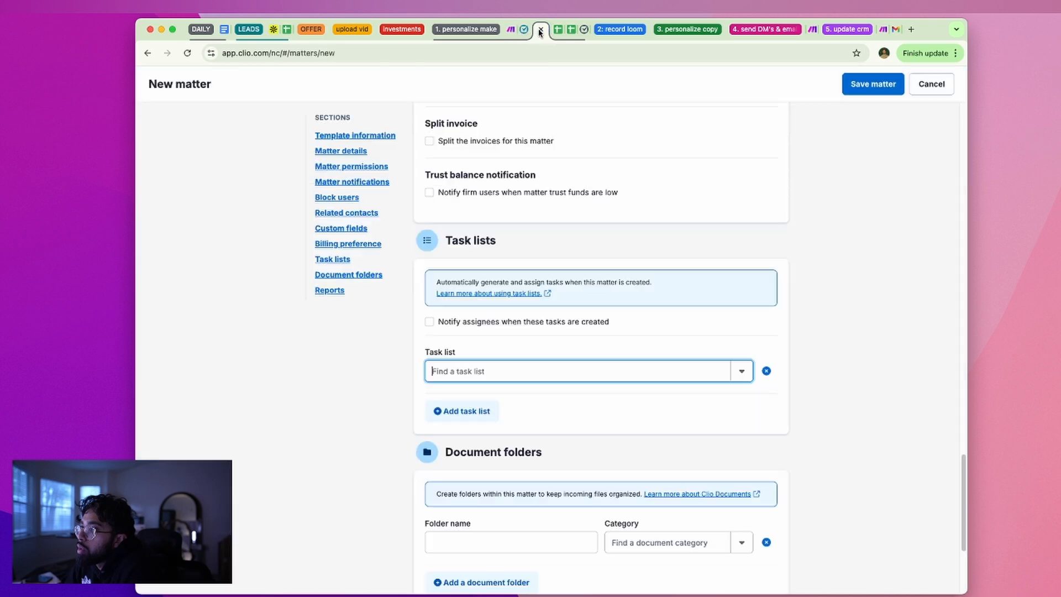
pyautogui.scroll(-4, 553, 240)
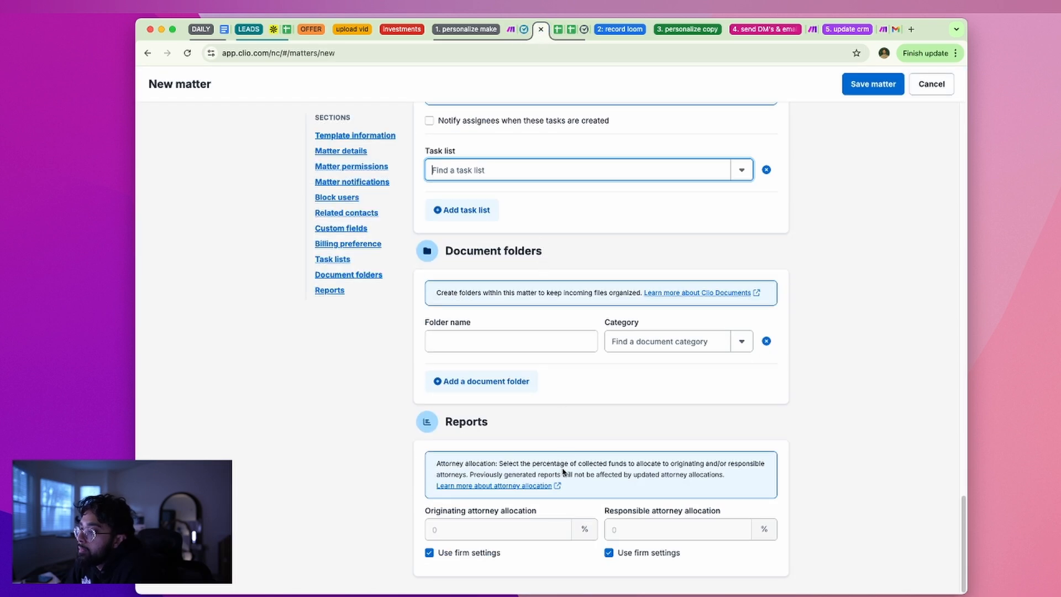
pyautogui.press('super+bracketleft')
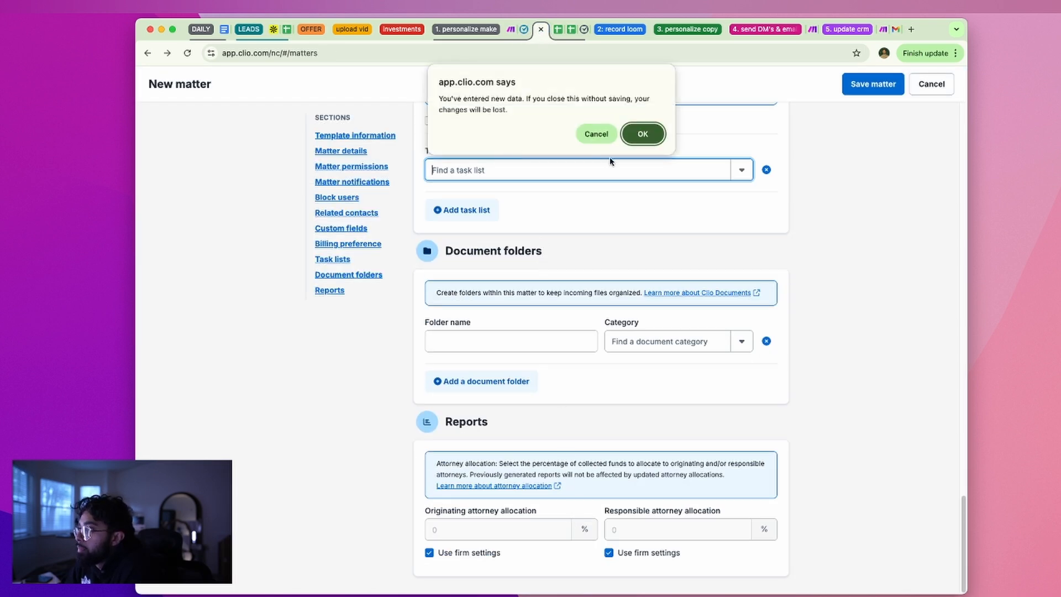
pyautogui.click(647, 139)
pyautogui.press('super+Tab')
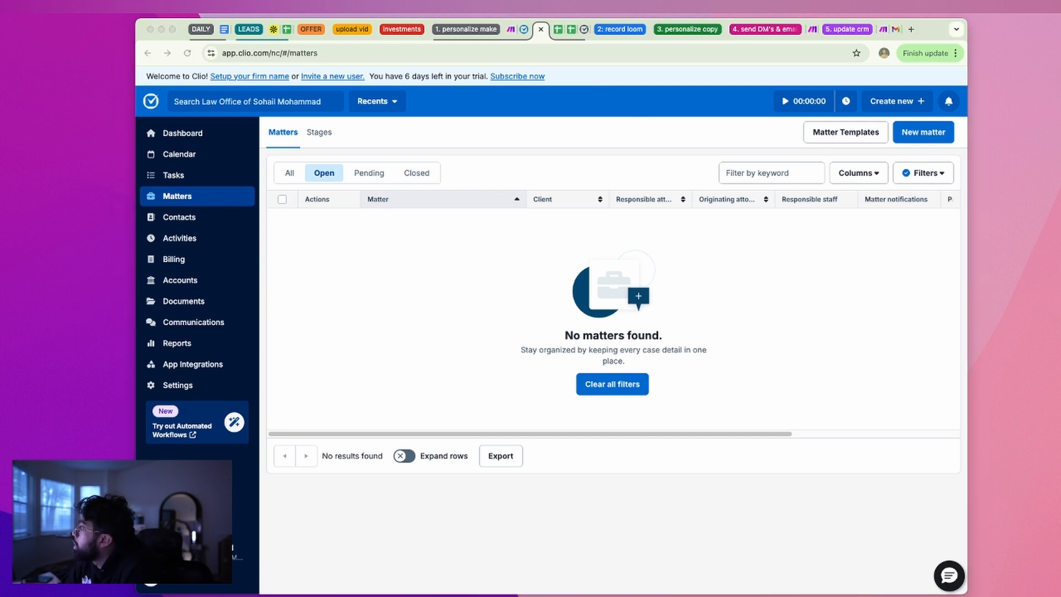
# Move the 'Roles to outreach to in legal firms' note window to the left
pyautogui.moveTo(924, 130); pyautogui.dragTo(611, 116)
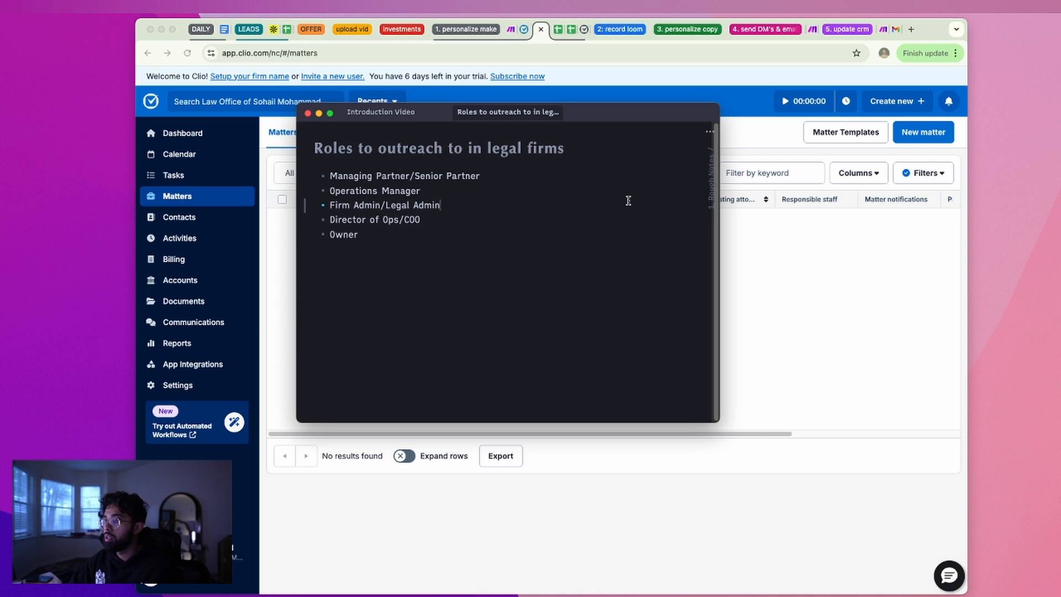
pyautogui.press('super+Tab')
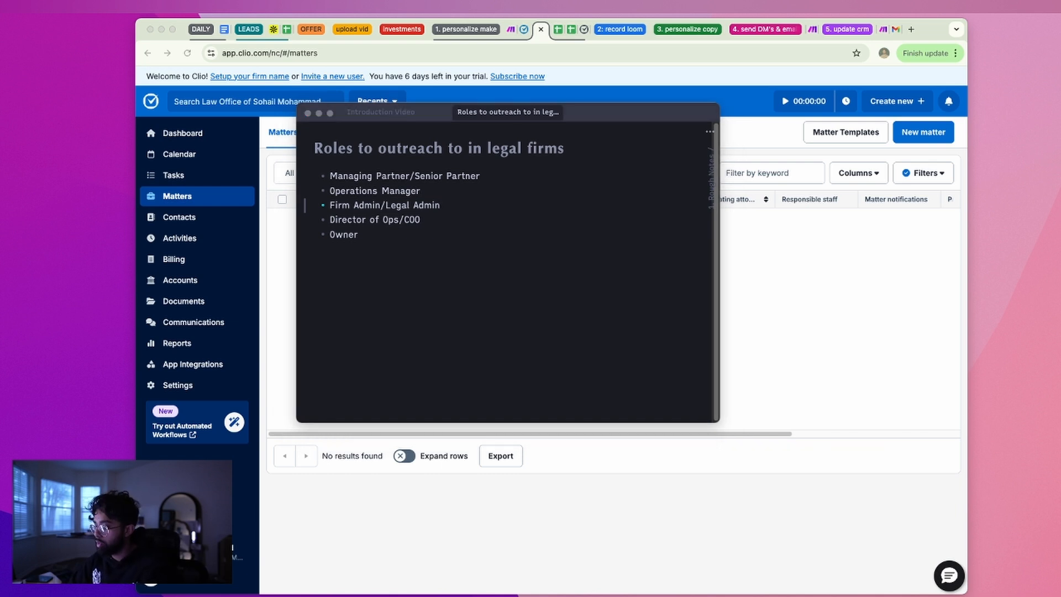
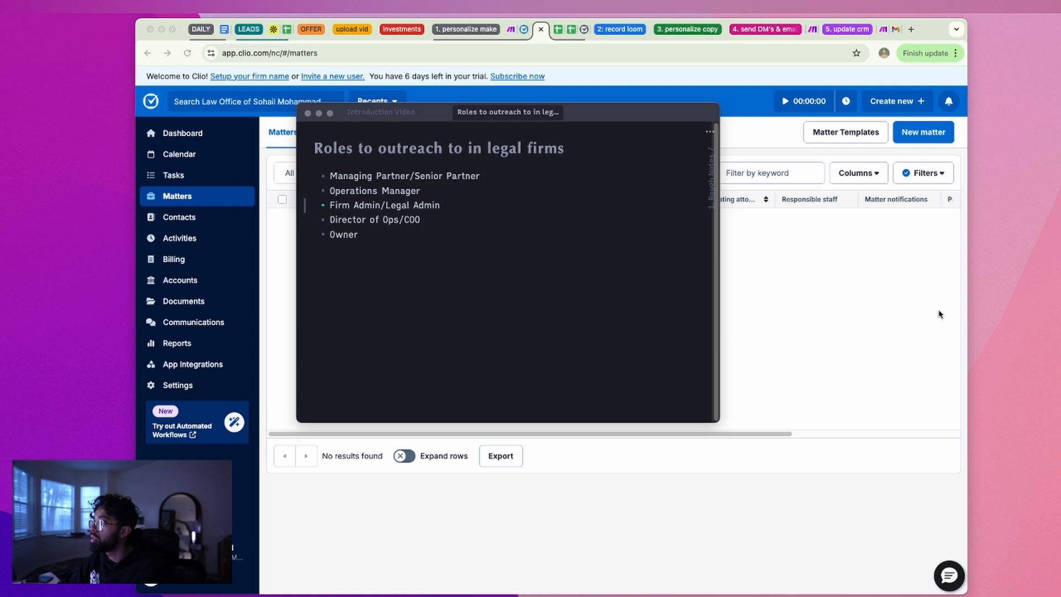
# Open the Refined Offerings note in its own tab and read its Pricing Justifications passage
pyautogui.moveTo(685, 242); pyautogui.dragTo(574, 120)
pyautogui.click(394, 249)
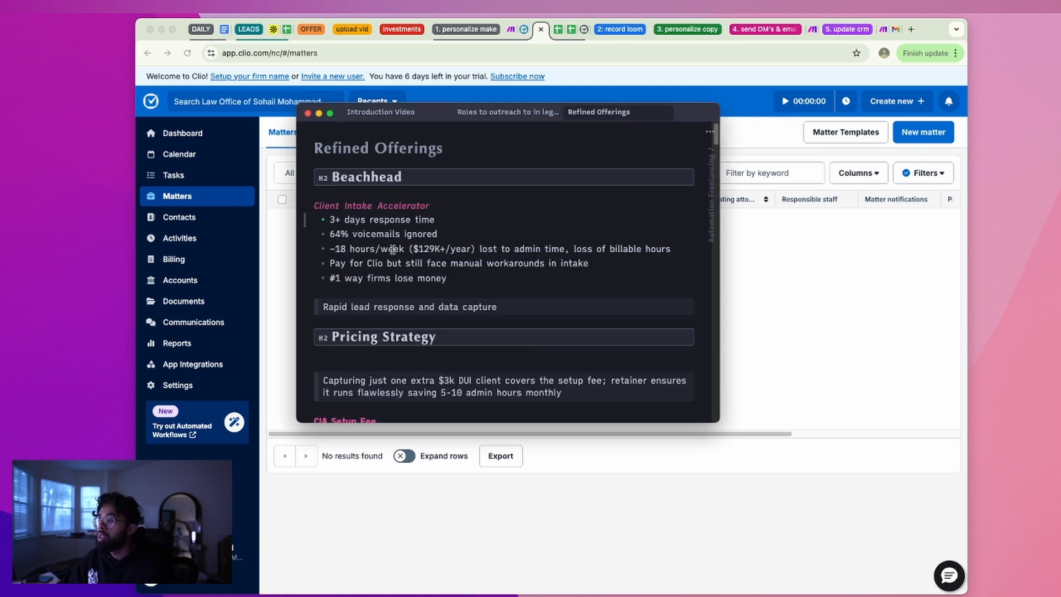
pyautogui.moveTo(446, 280); pyautogui.dragTo(342, 241)
pyautogui.scroll(-3, 440, 255)
pyautogui.click(342, 241)
pyautogui.scroll(1, 402, 269)
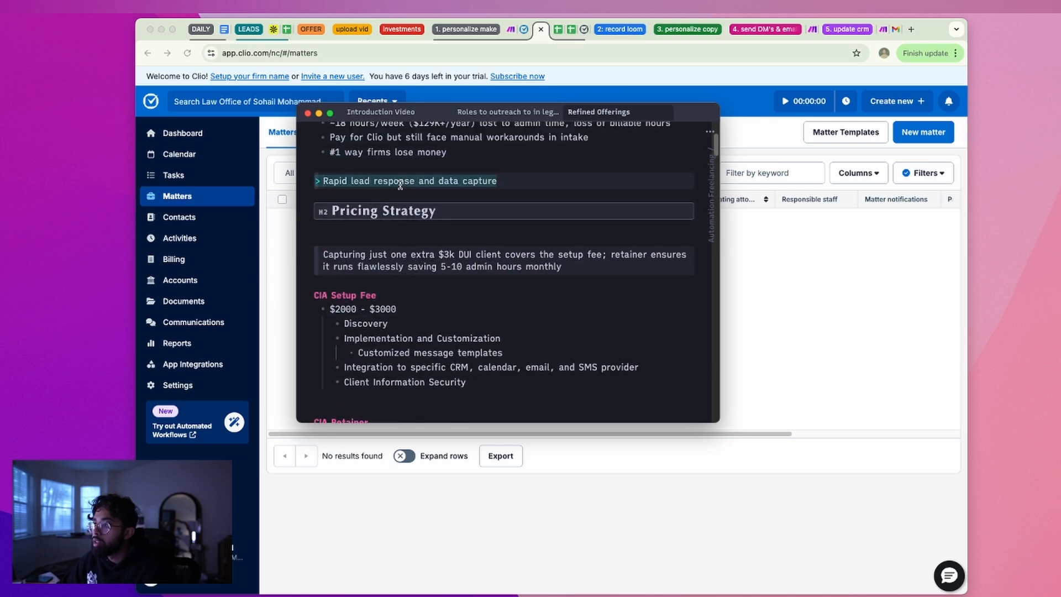
pyautogui.scroll(-8, 479, 247)
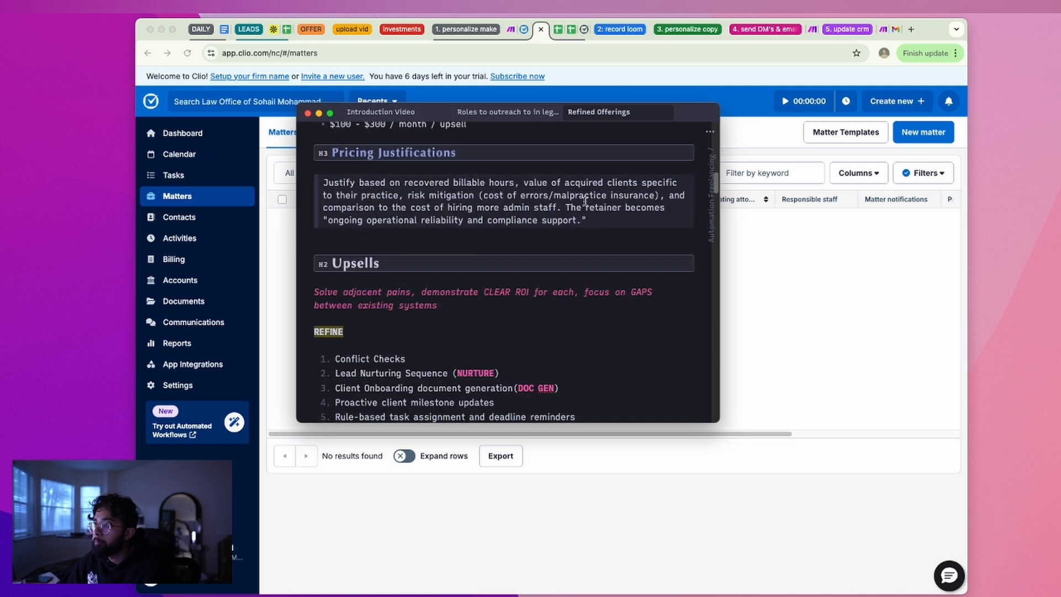
pyautogui.tripleClick(616, 223)
pyautogui.click(445, 197)
pyautogui.moveTo(593, 219); pyautogui.dragTo(409, 197)
pyautogui.click(494, 209)
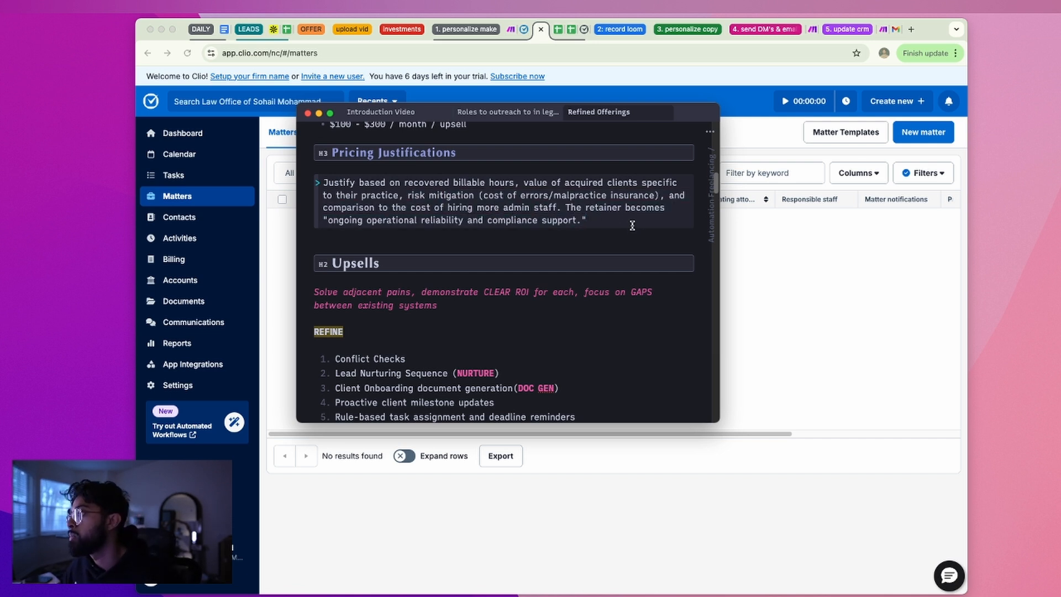
pyautogui.tripleClick(441, 184)
pyautogui.click(462, 184)
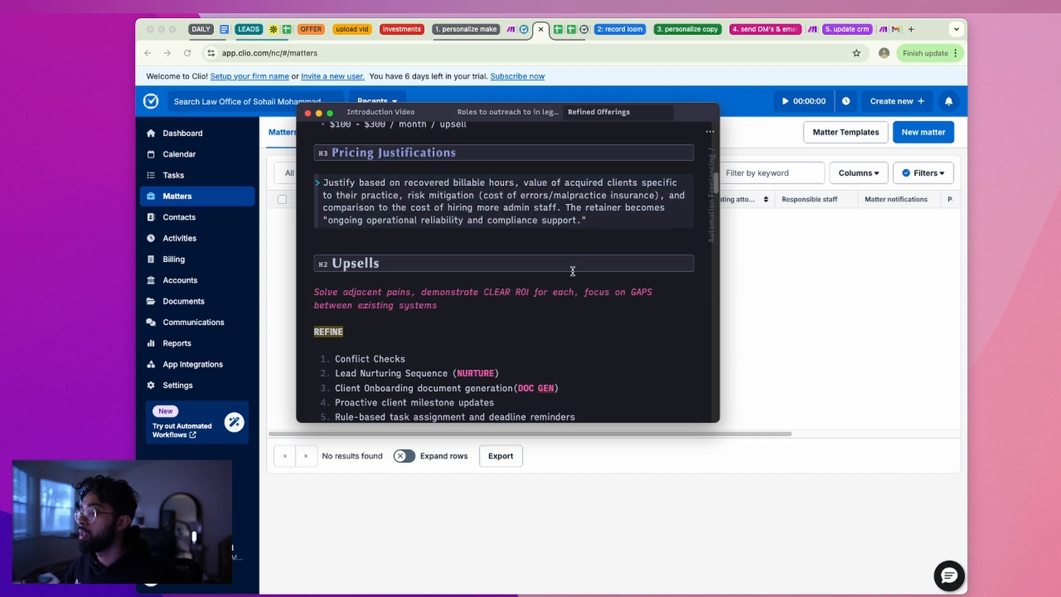
# Review the Upsells items like Conflict Checks and Lead Nurturing Sequence, then close the Clio page
pyautogui.scroll(-1, 582, 312)
pyautogui.tripleClick(350, 343)
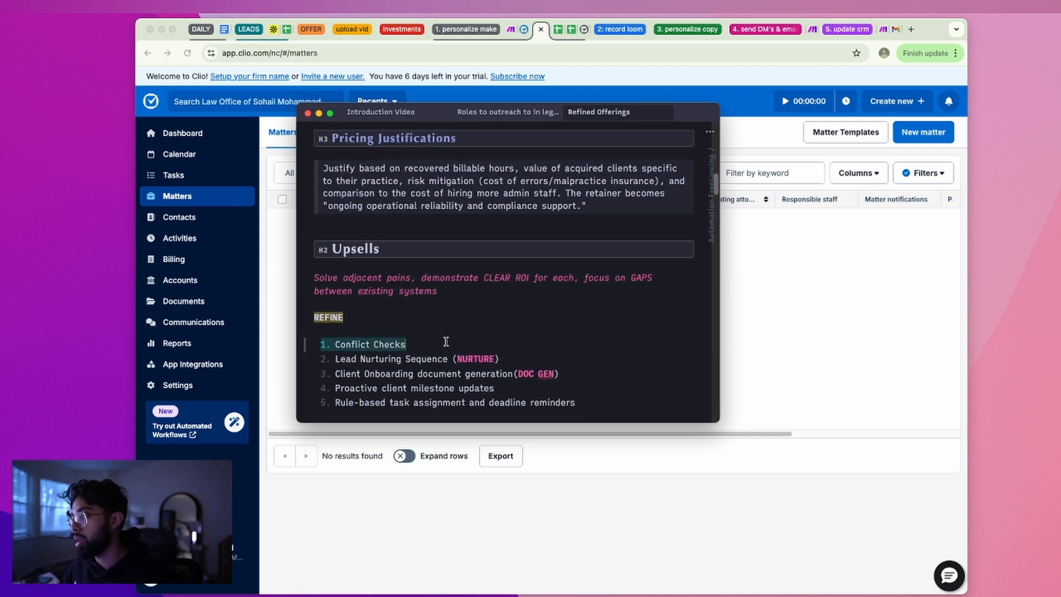
pyautogui.scroll(-1, 446, 342)
pyautogui.scroll(-2, 364, 282)
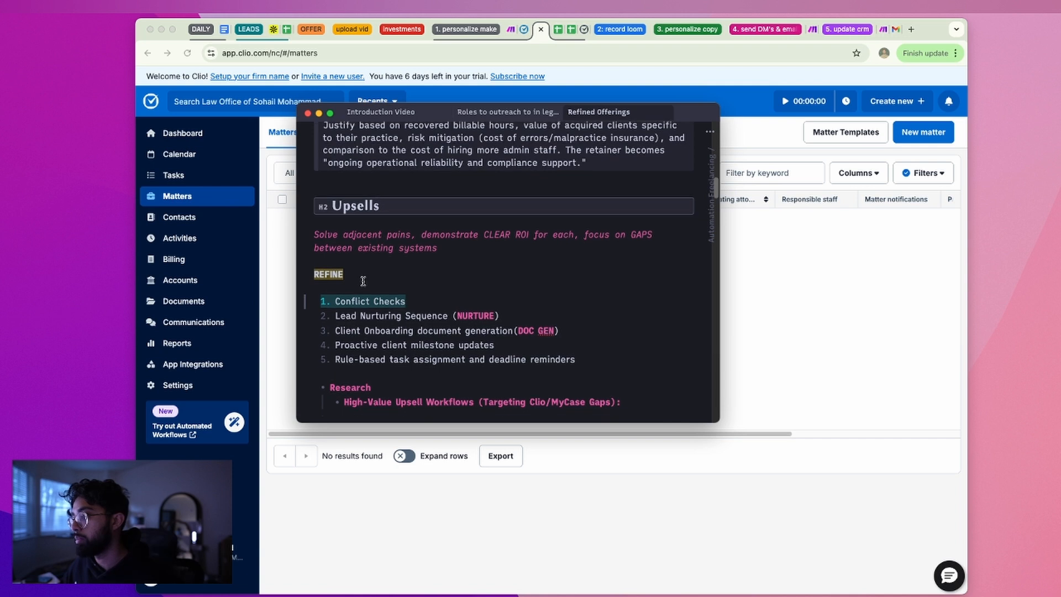
pyautogui.tripleClick(358, 315)
pyautogui.click(343, 244)
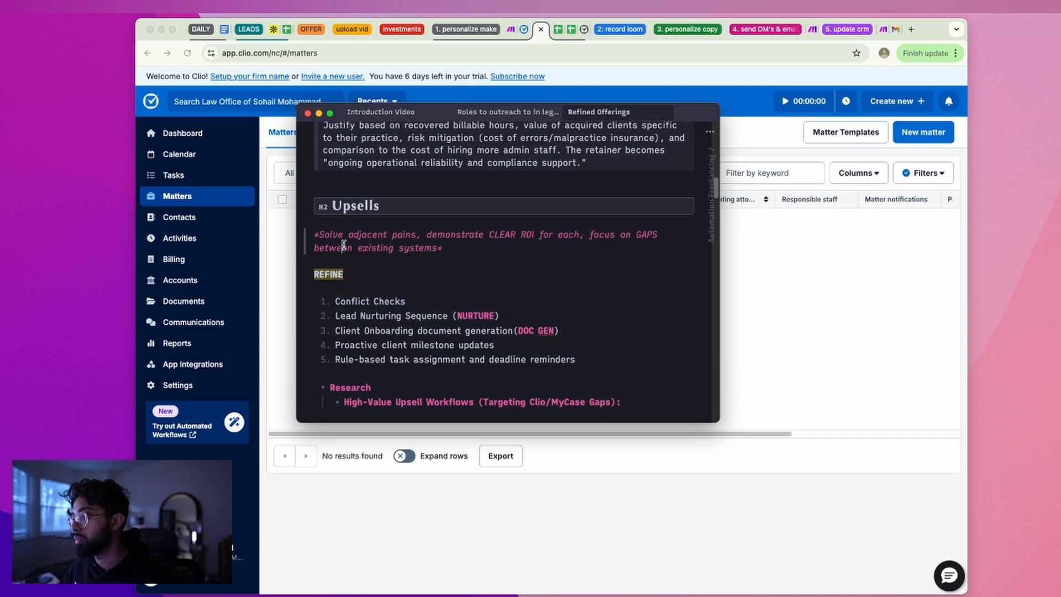
pyautogui.tripleClick(343, 244)
pyautogui.tripleClick(345, 301)
pyautogui.click(340, 301)
pyautogui.moveTo(338, 301); pyautogui.dragTo(409, 301)
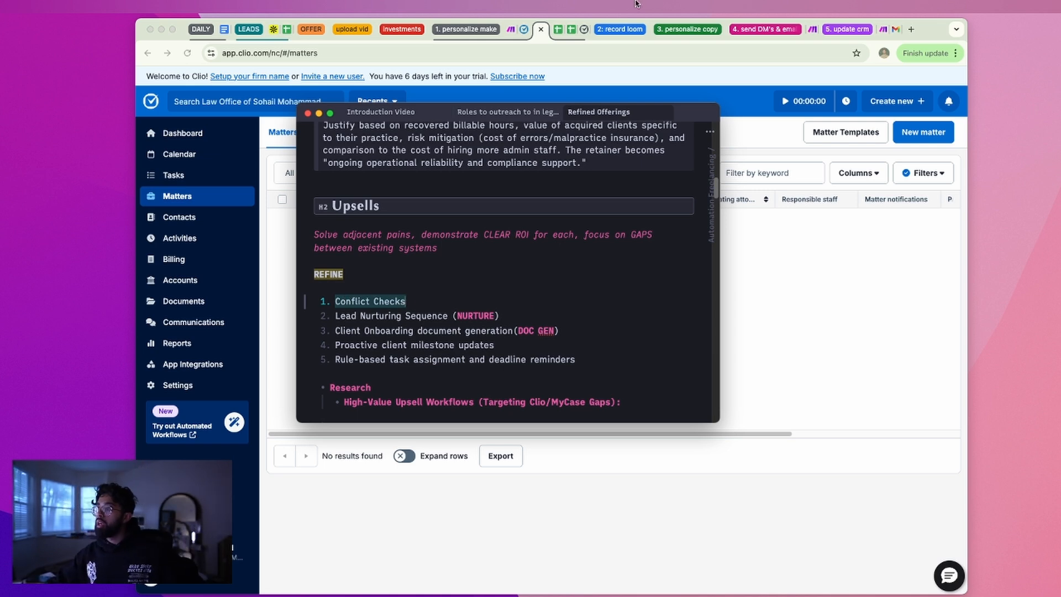
pyautogui.click(540, 29)
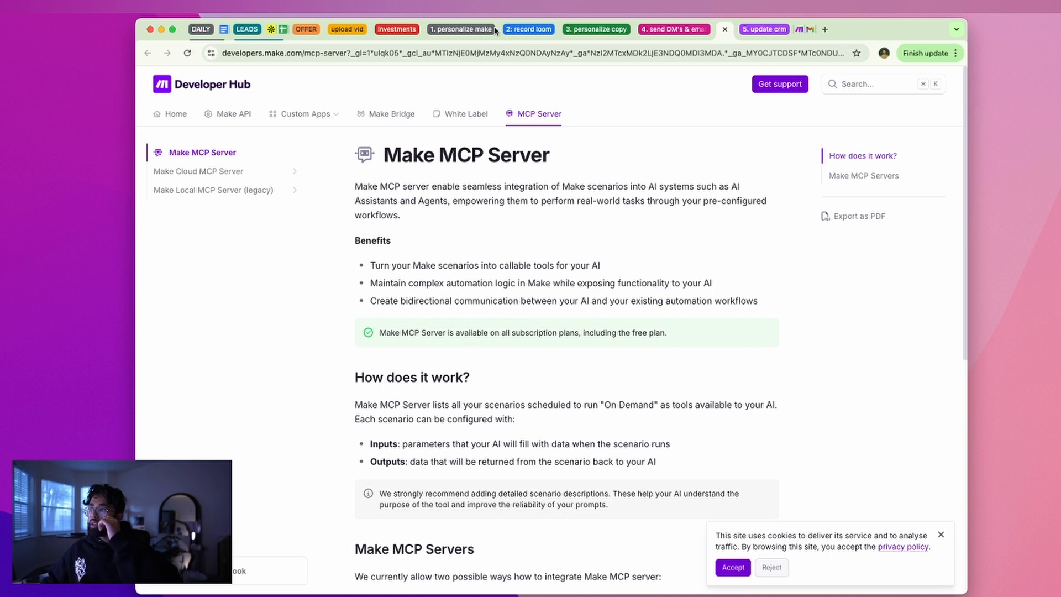
# Back in the Make scenario, shift the empty Router-branch module left and open its app chooser
pyautogui.click(505, 32)
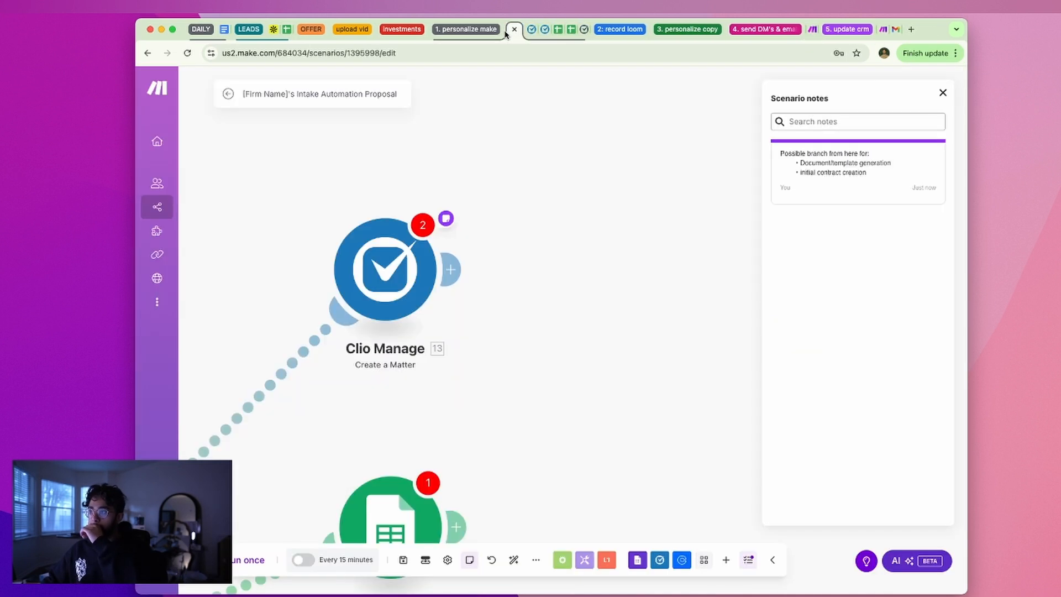
pyautogui.scroll(-5, 546, 266)
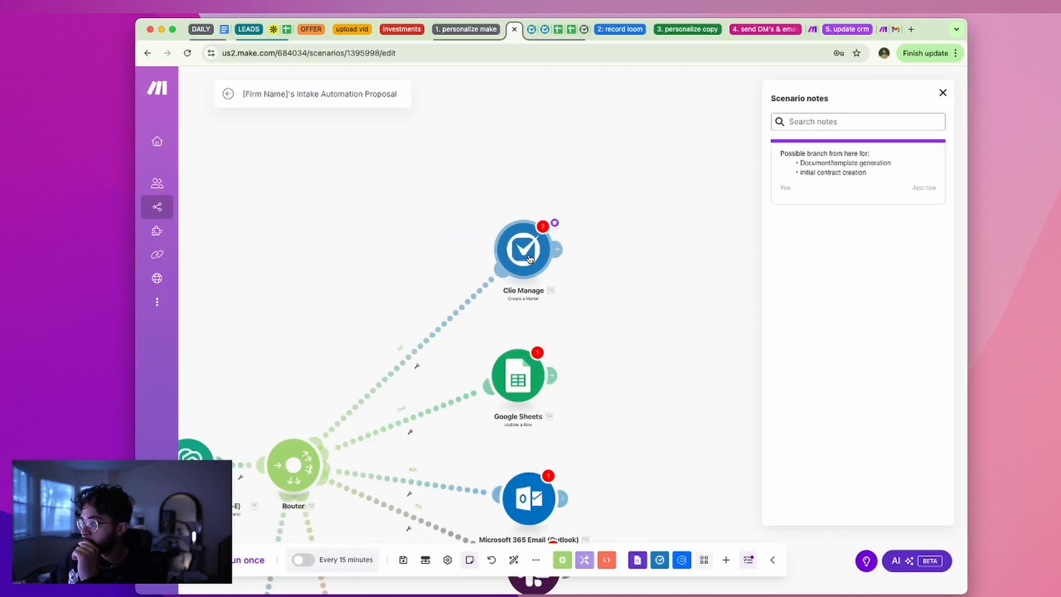
pyautogui.moveTo(349, 316); pyautogui.dragTo(488, 317)
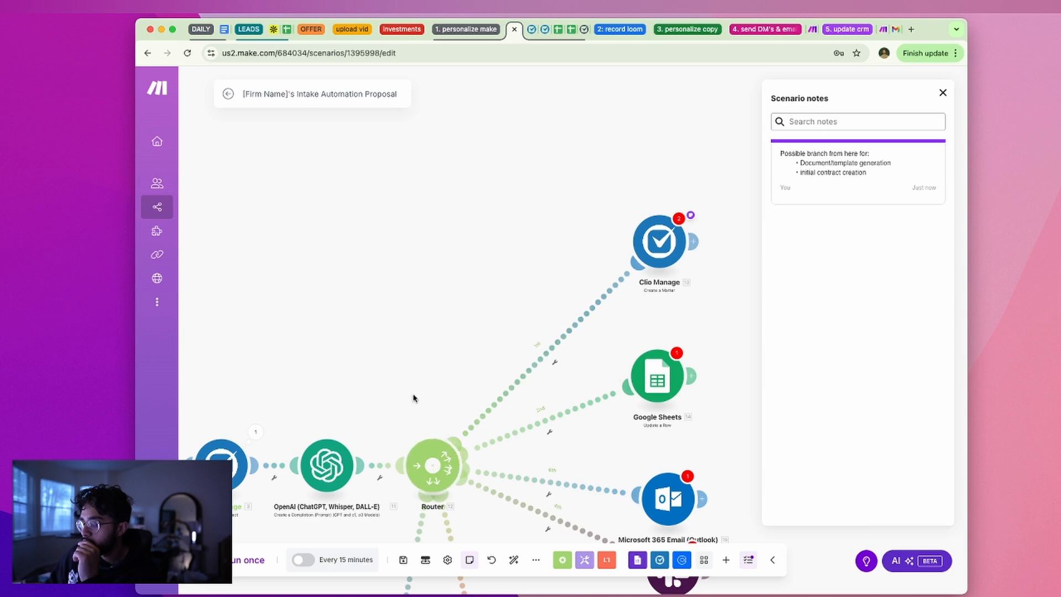
pyautogui.moveTo(368, 412); pyautogui.dragTo(596, 420)
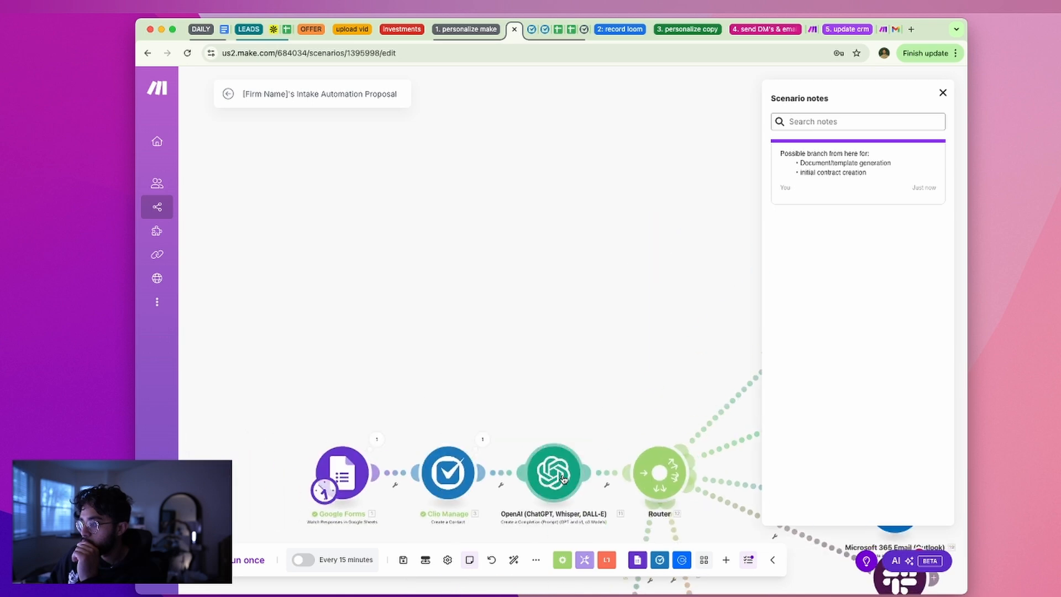
pyautogui.scroll(-10, 646, 359)
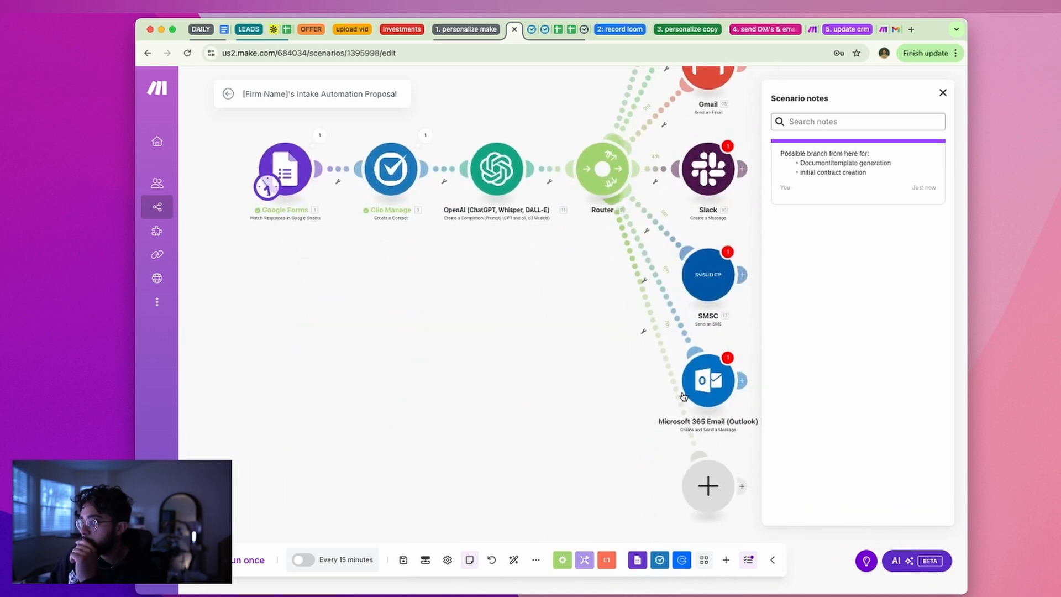
pyautogui.scroll(-3, 634, 346)
pyautogui.moveTo(733, 388); pyautogui.dragTo(542, 396)
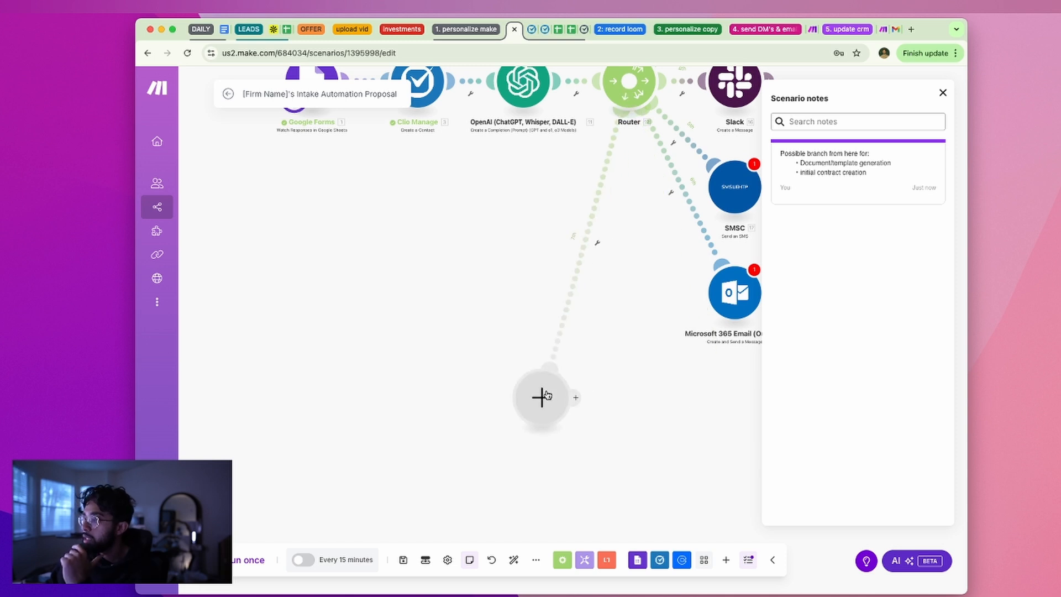
pyautogui.click(542, 396)
# Choose Clio Manage and add its Search Matters module to the empty branch
pyautogui.click(635, 334)
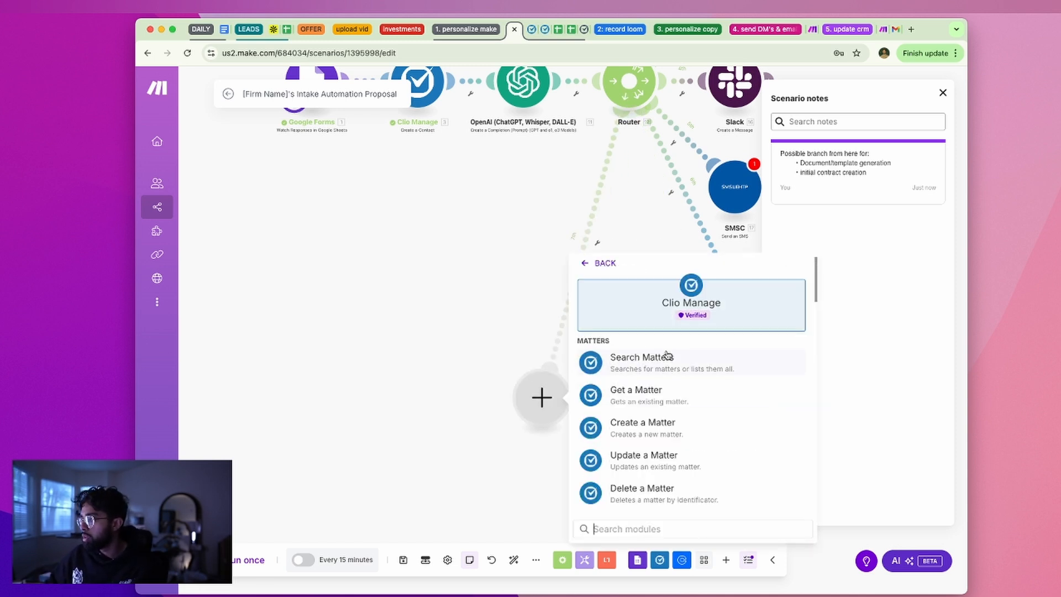
pyautogui.scroll(-2, 701, 396)
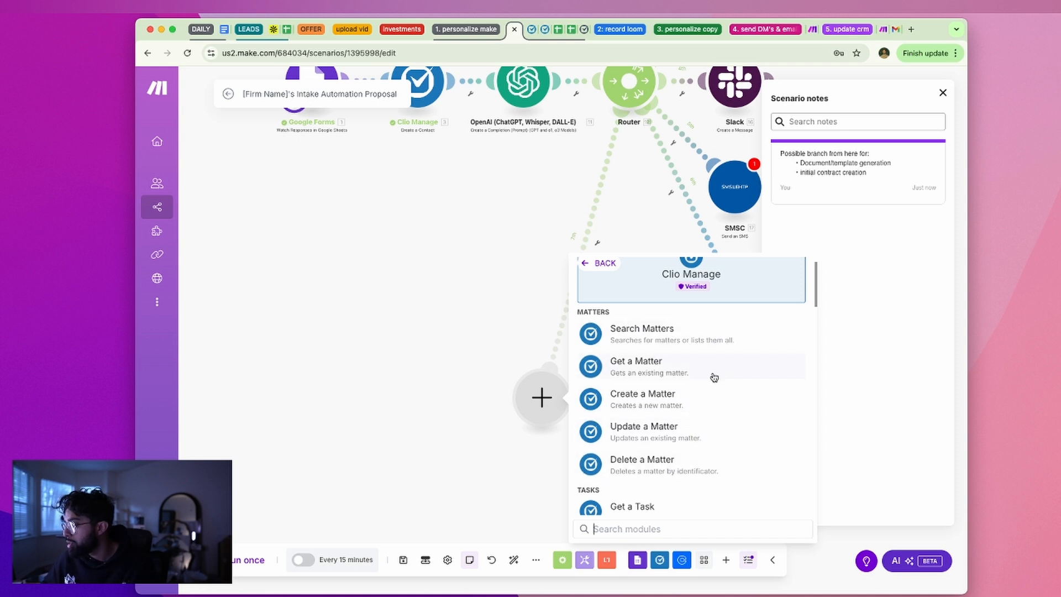
pyautogui.scroll(-1, 689, 372)
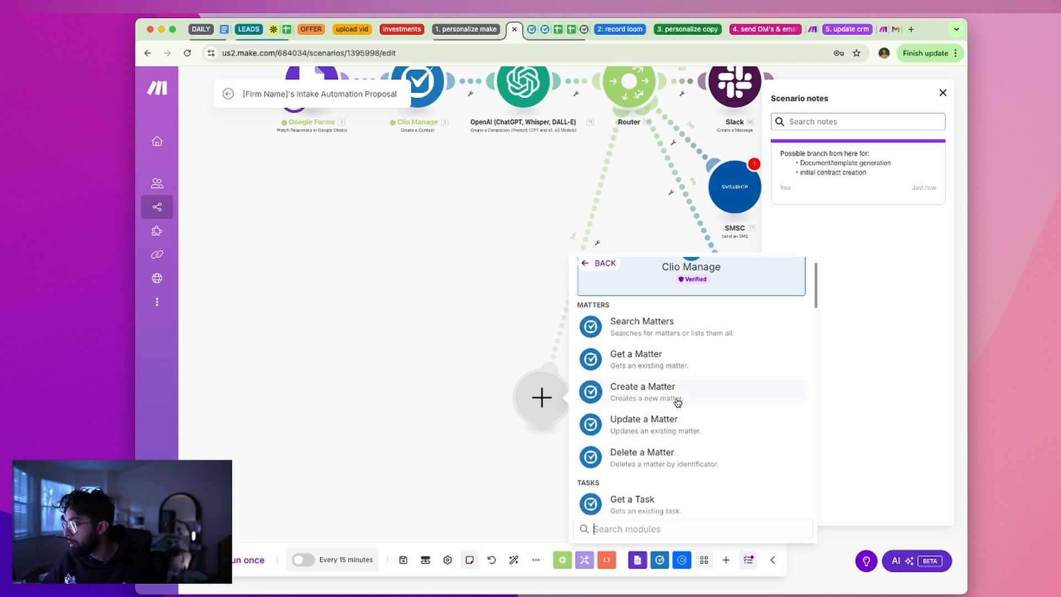
pyautogui.scroll(-3, 696, 440)
pyautogui.scroll(-2, 695, 439)
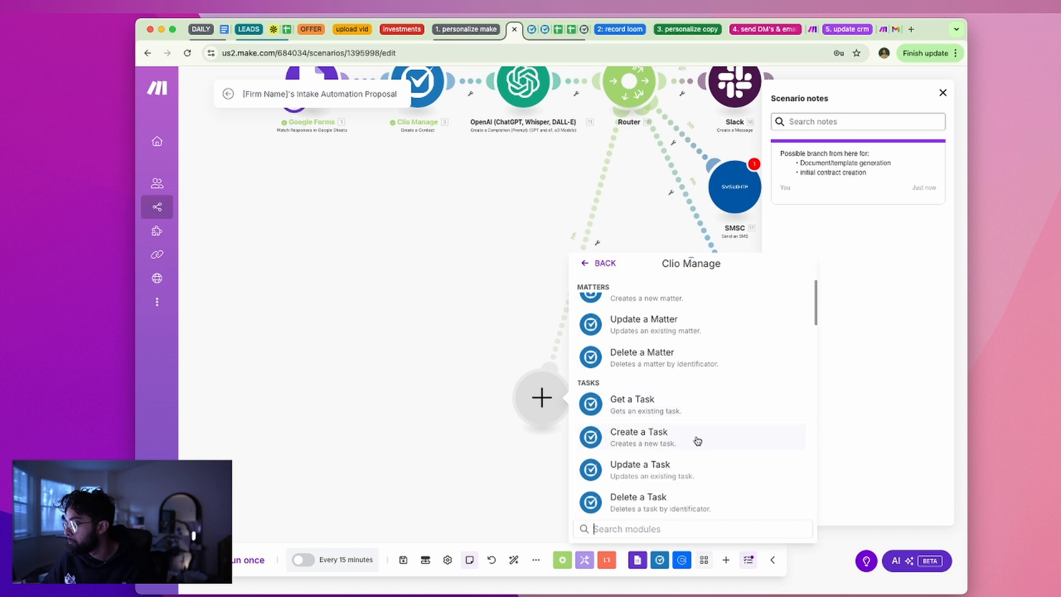
pyautogui.scroll(8, 695, 439)
pyautogui.click(692, 362)
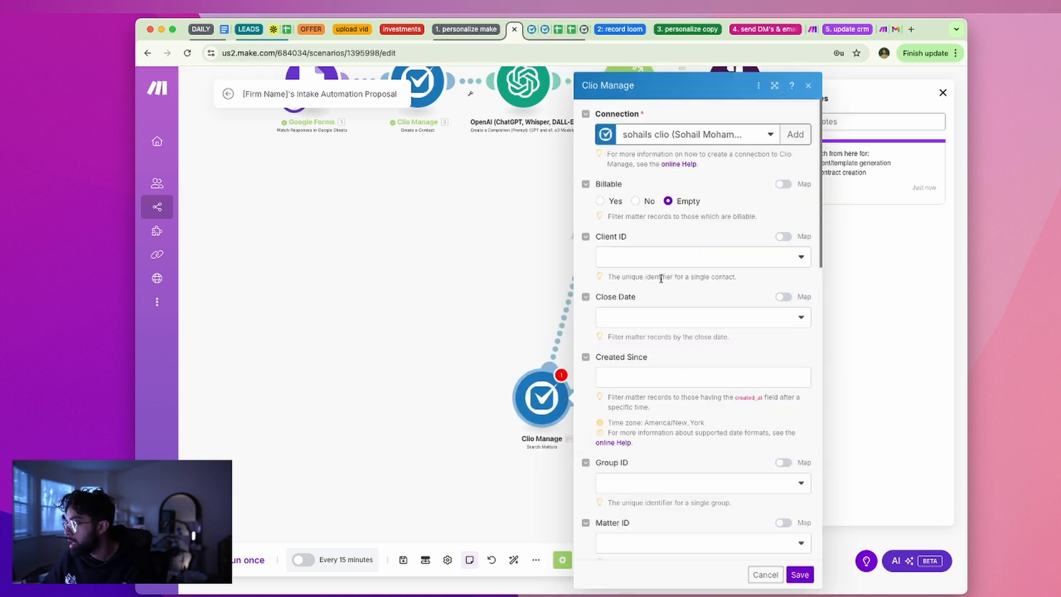
# Leave Client ID Empty after trying a sample contact, and read the Query wildcard description
pyautogui.click(664, 257)
pyautogui.click(665, 257)
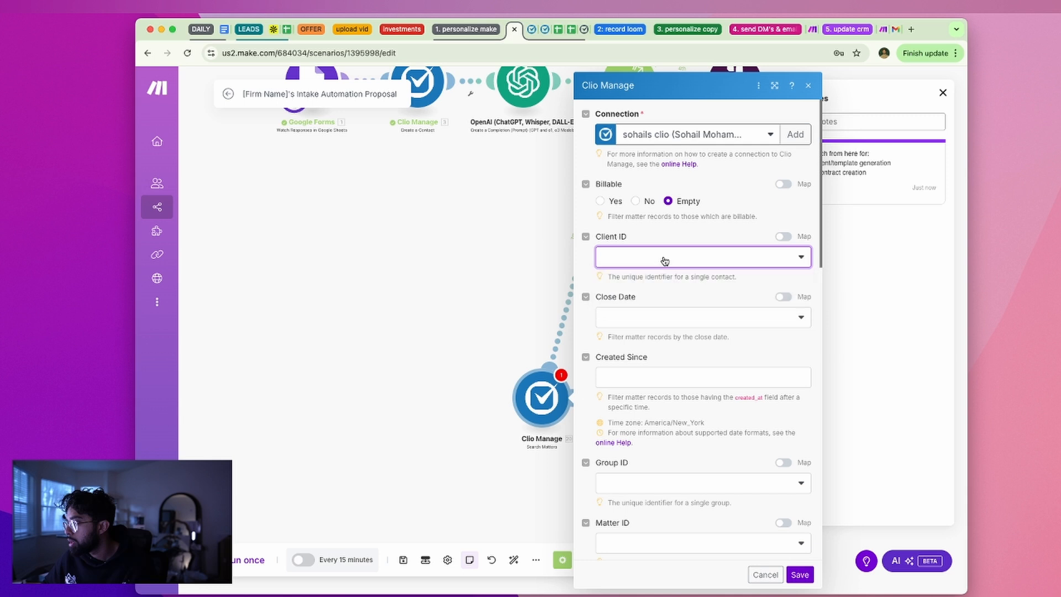
pyautogui.tripleClick(678, 278)
pyautogui.click(689, 265)
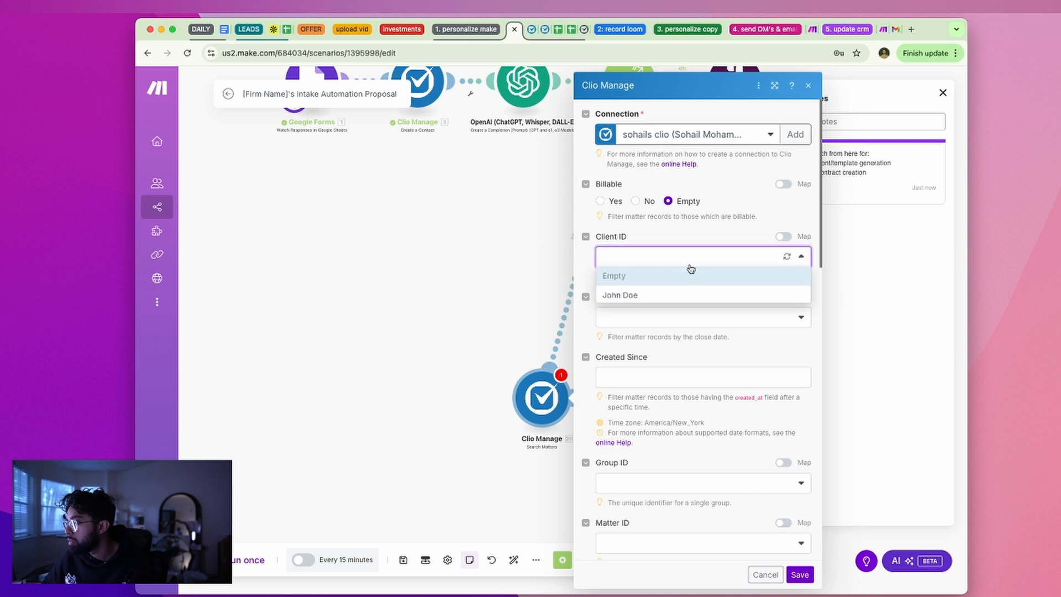
pyautogui.click(679, 294)
pyautogui.click(685, 264)
pyautogui.click(679, 276)
pyautogui.scroll(-6, 678, 340)
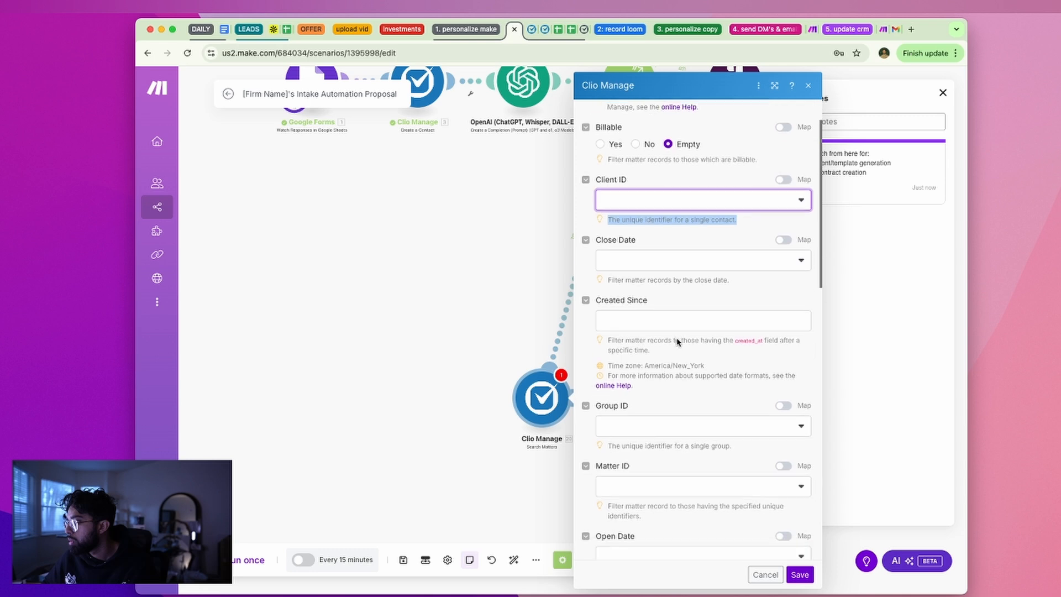
pyautogui.scroll(-3, 679, 339)
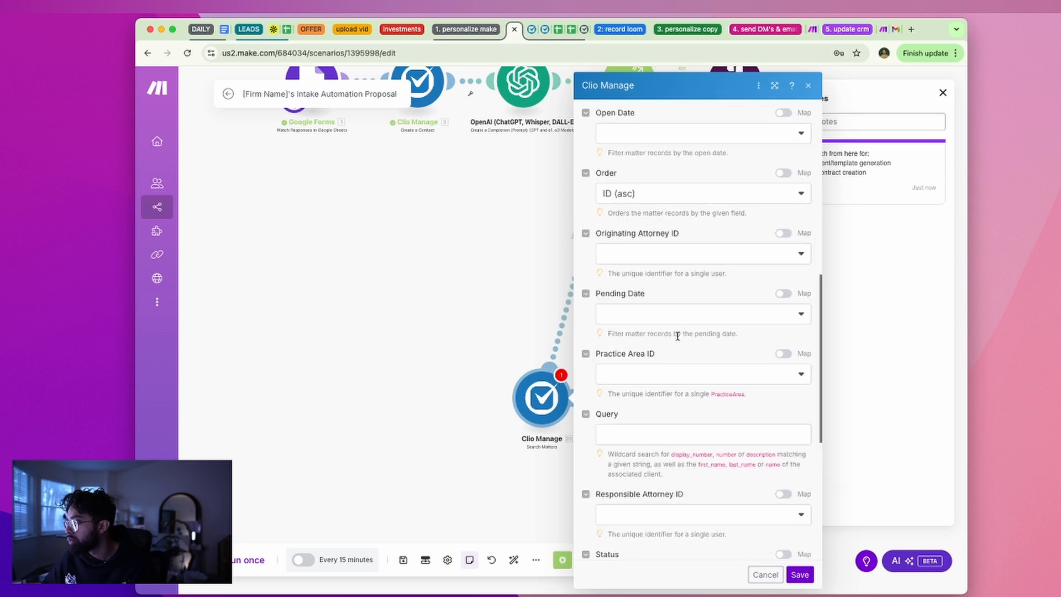
pyautogui.tripleClick(669, 417)
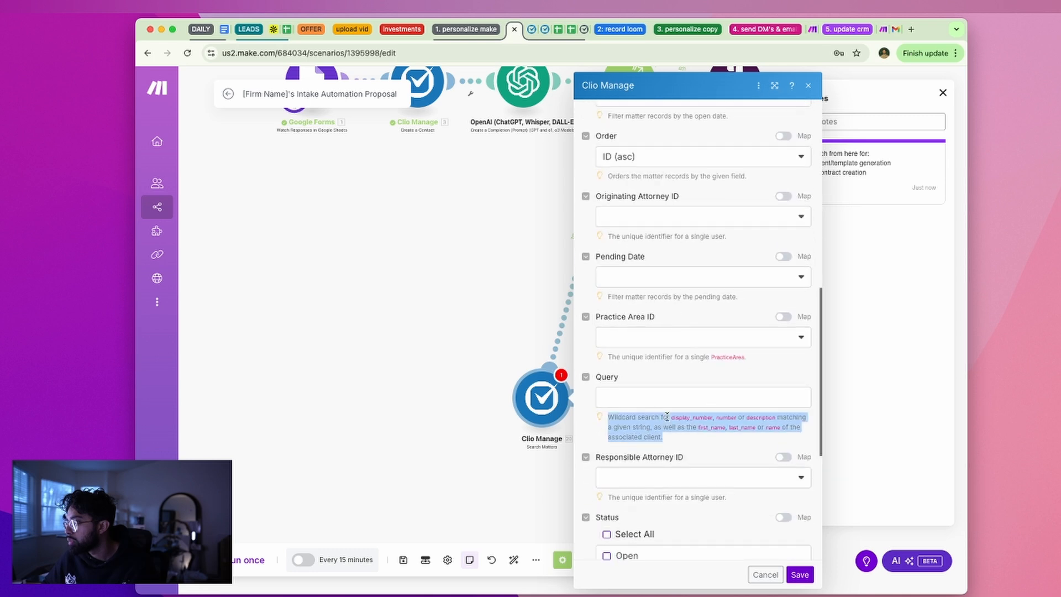
pyautogui.click(724, 399)
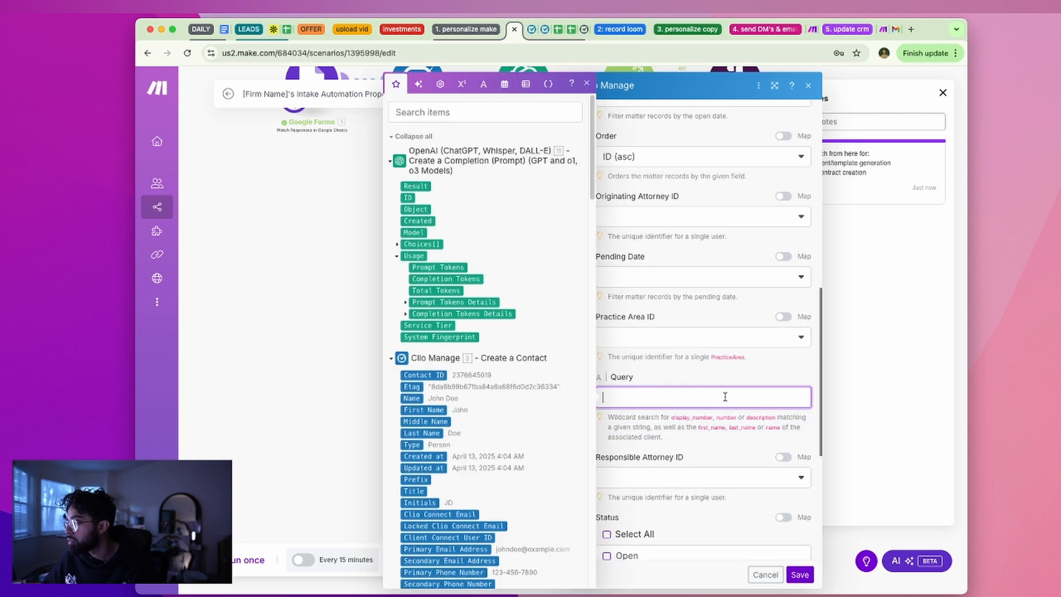
pyautogui.click(662, 373)
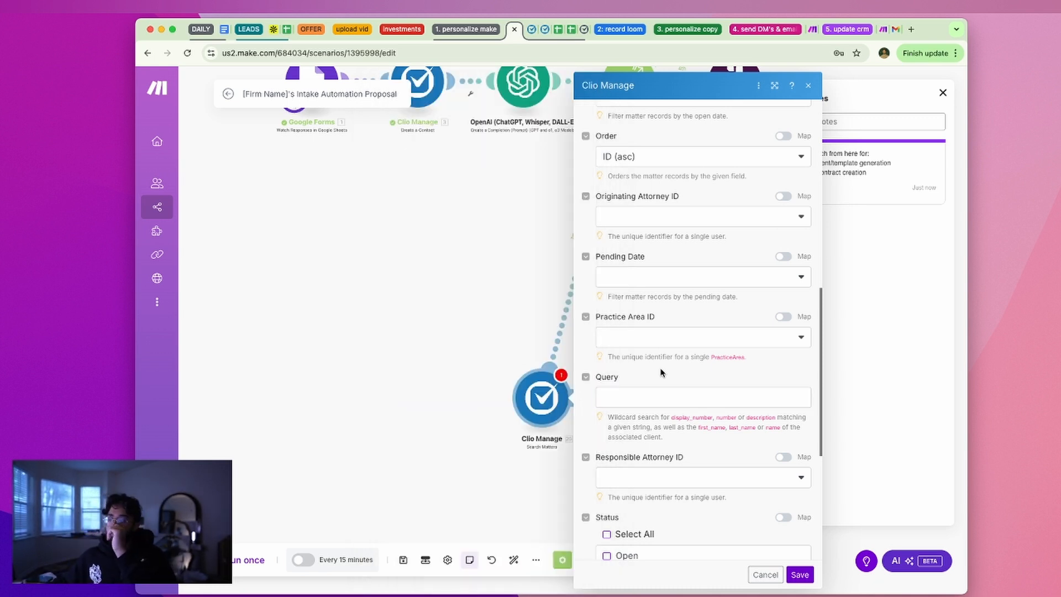
# Map the form's Client First Name (B) into the Query field
pyautogui.scroll(-3, 661, 376)
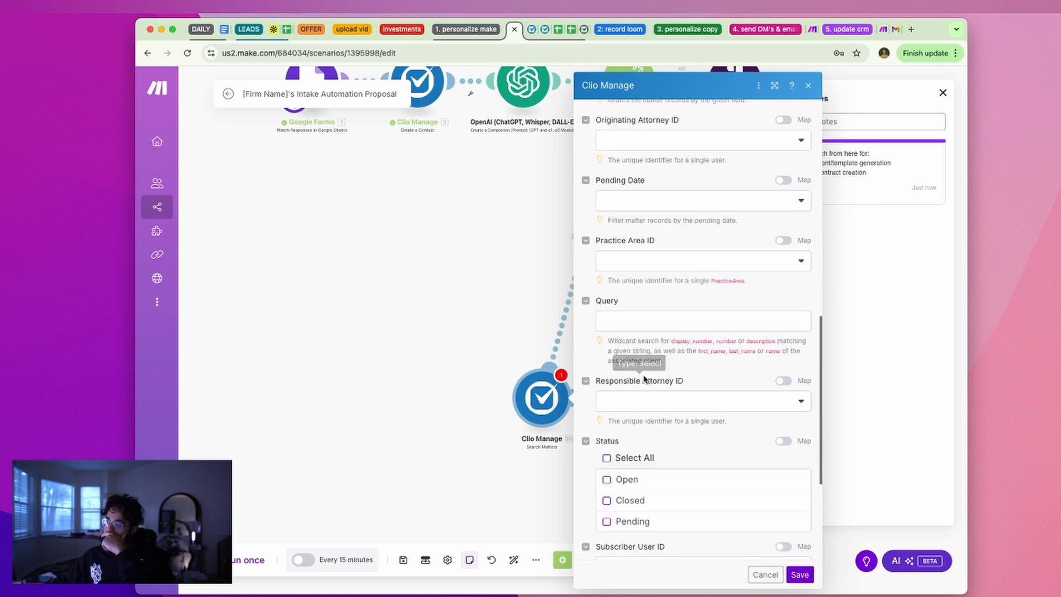
pyautogui.scroll(-3, 643, 381)
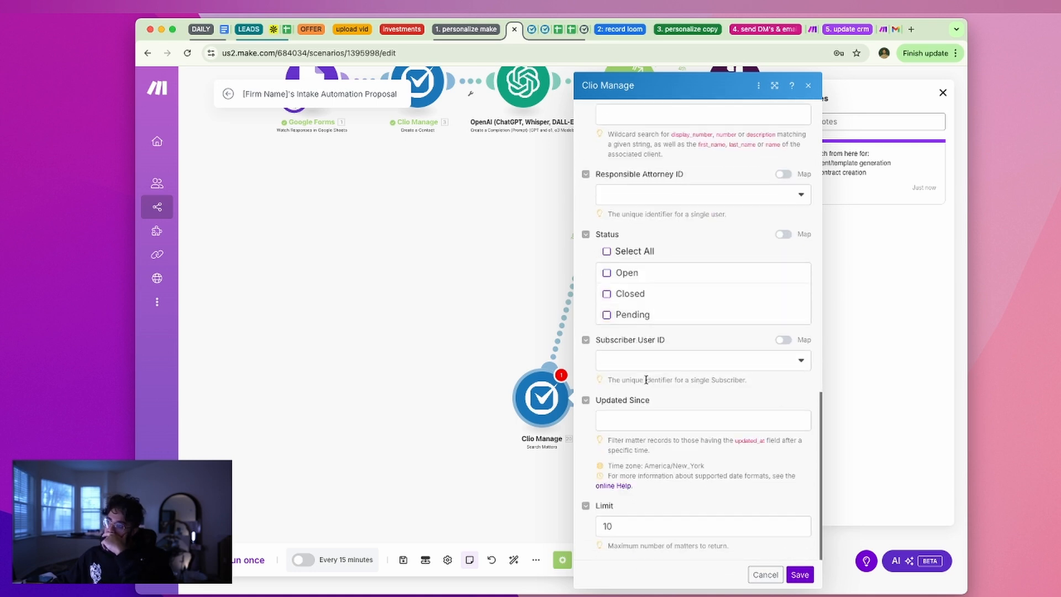
pyautogui.scroll(10, 646, 380)
pyautogui.scroll(-1, 652, 452)
pyautogui.scroll(-1, 652, 452)
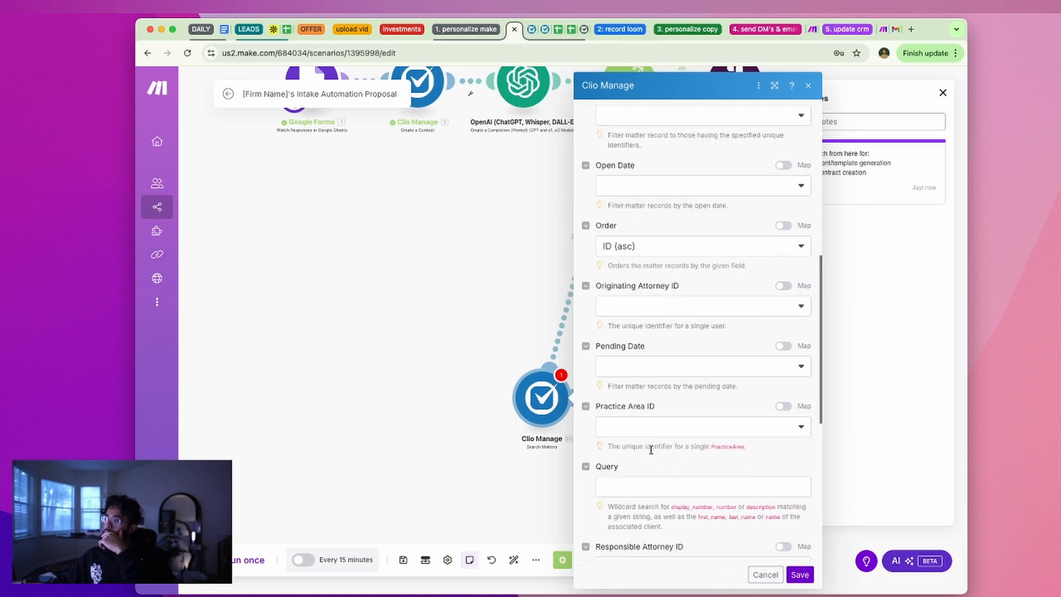
pyautogui.click(643, 487)
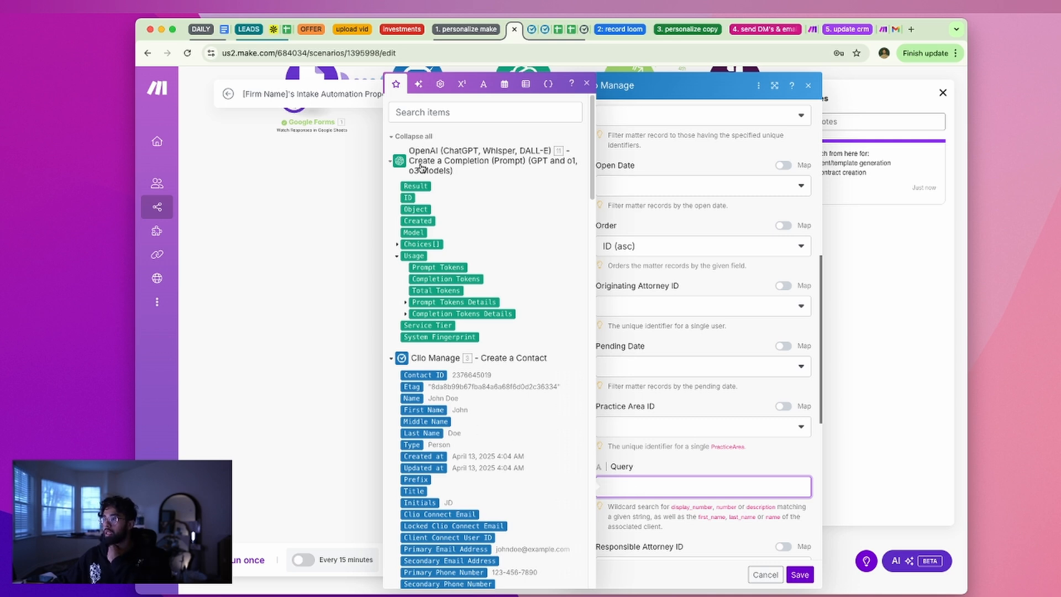
pyautogui.scroll(-15, 421, 161)
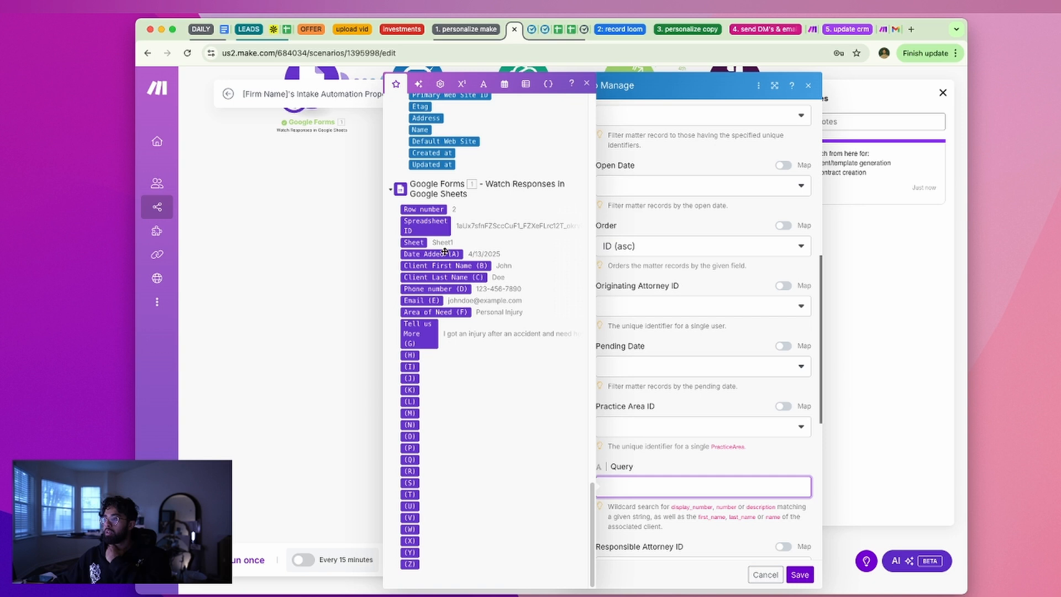
pyautogui.click(449, 267)
pyautogui.click(723, 474)
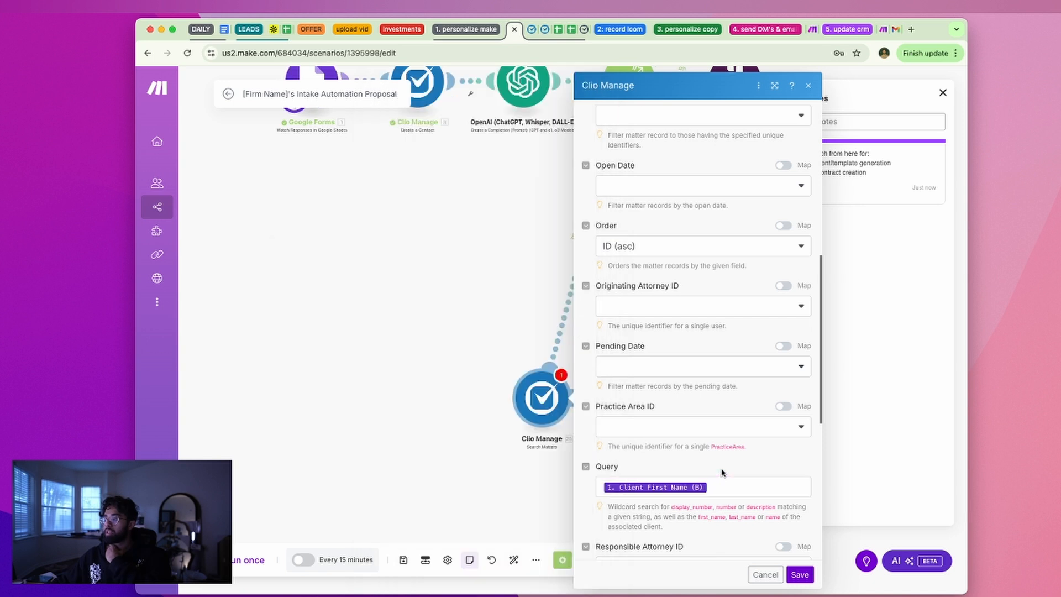
# Select all matter statuses (Open, Closed, Pending) and save the module
pyautogui.scroll(-4, 725, 487)
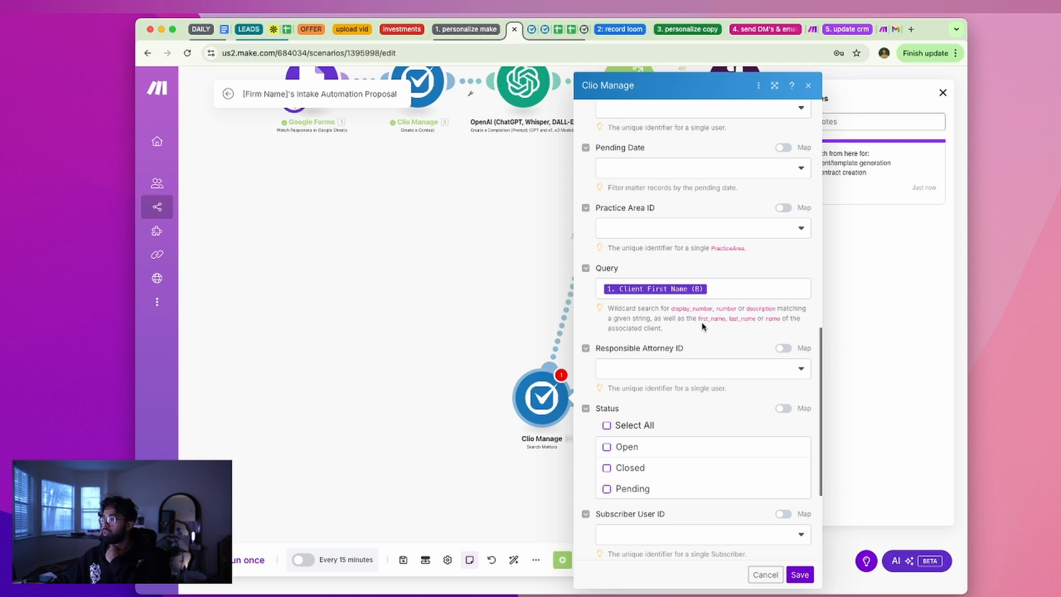
pyautogui.moveTo(714, 309); pyautogui.dragTo(721, 316)
pyautogui.click(725, 320)
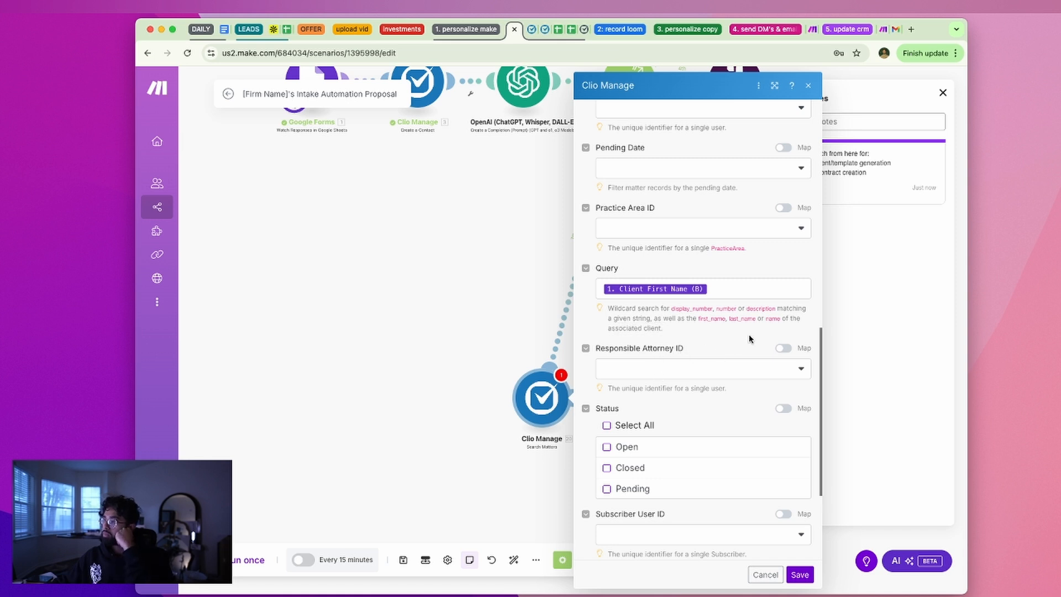
pyautogui.scroll(-3, 715, 369)
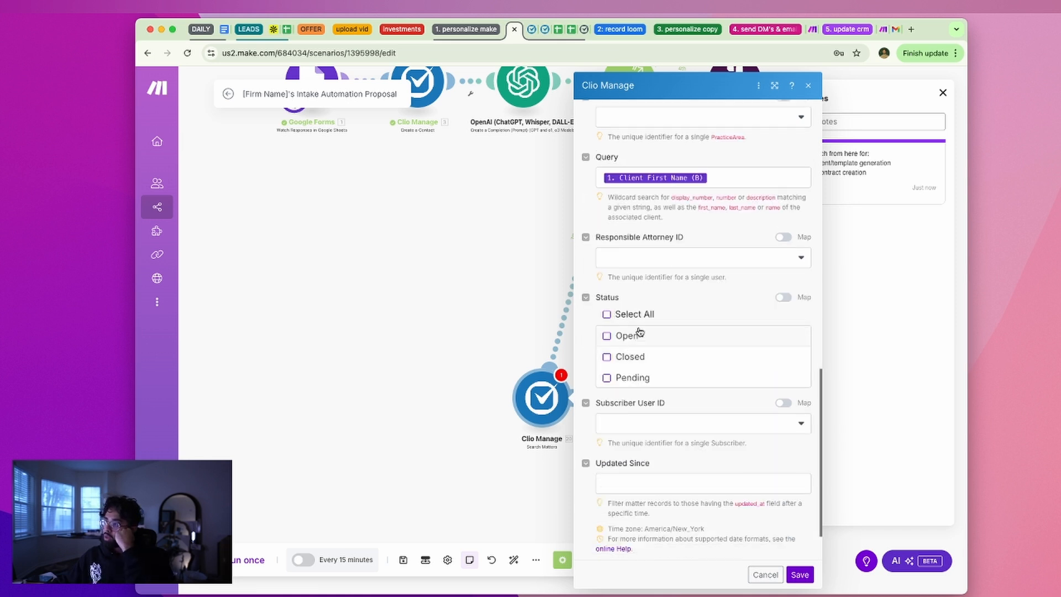
pyautogui.scroll(10, 751, 366)
pyautogui.scroll(-10, 660, 222)
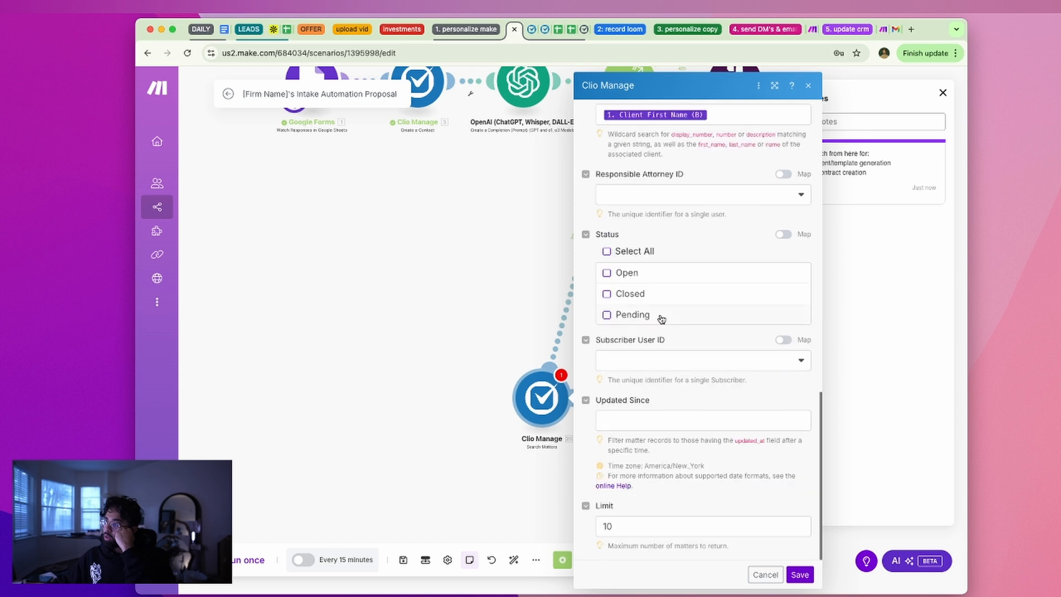
pyautogui.click(614, 253)
pyautogui.scroll(4, 682, 426)
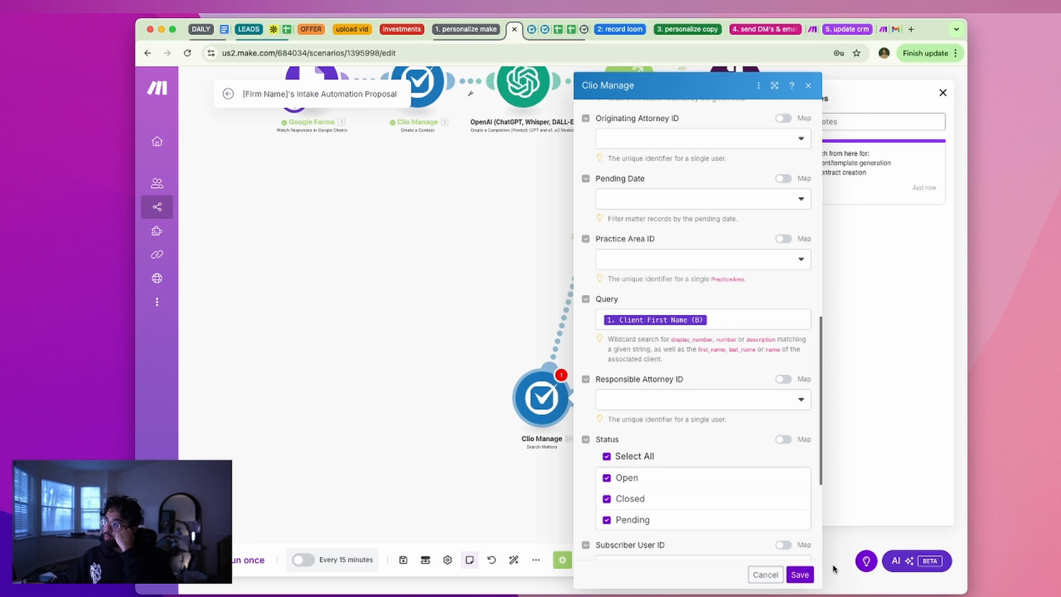
pyautogui.click(797, 579)
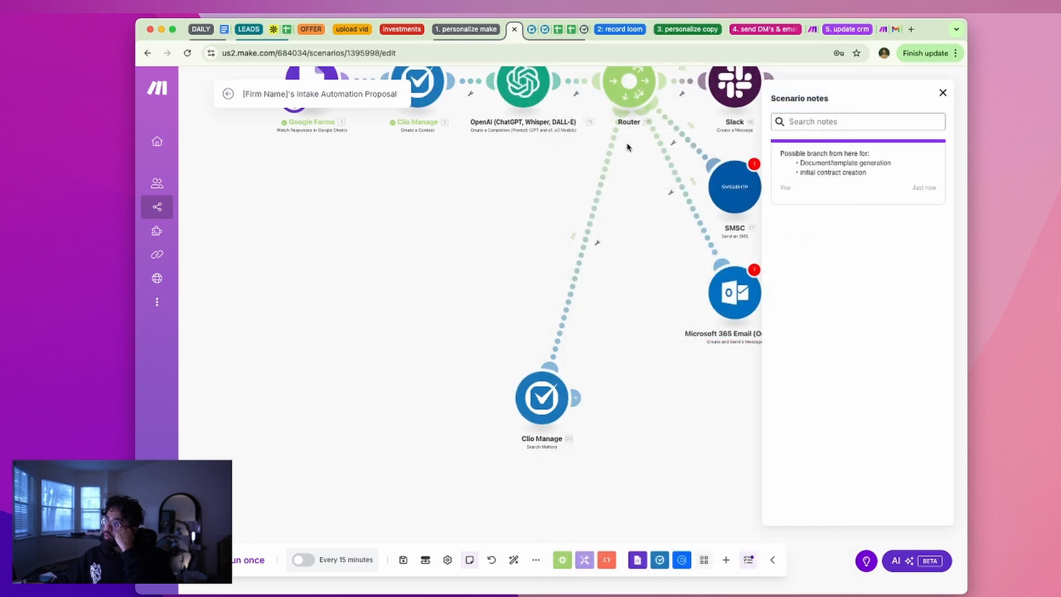
# Add a new Router branch with a Clio Manage Search Matters module
pyautogui.click(629, 98)
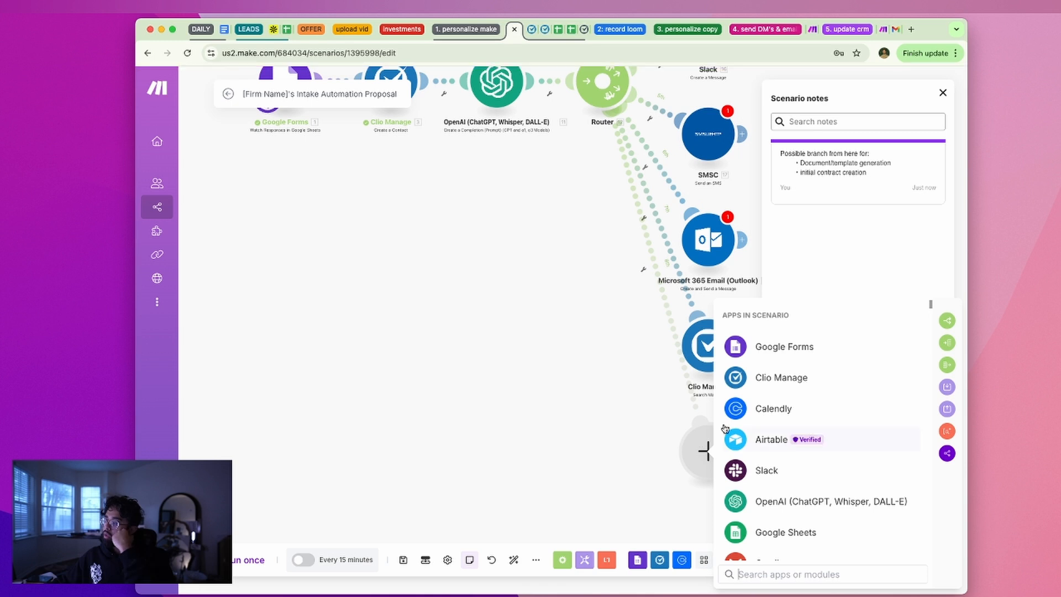
pyautogui.click(780, 370)
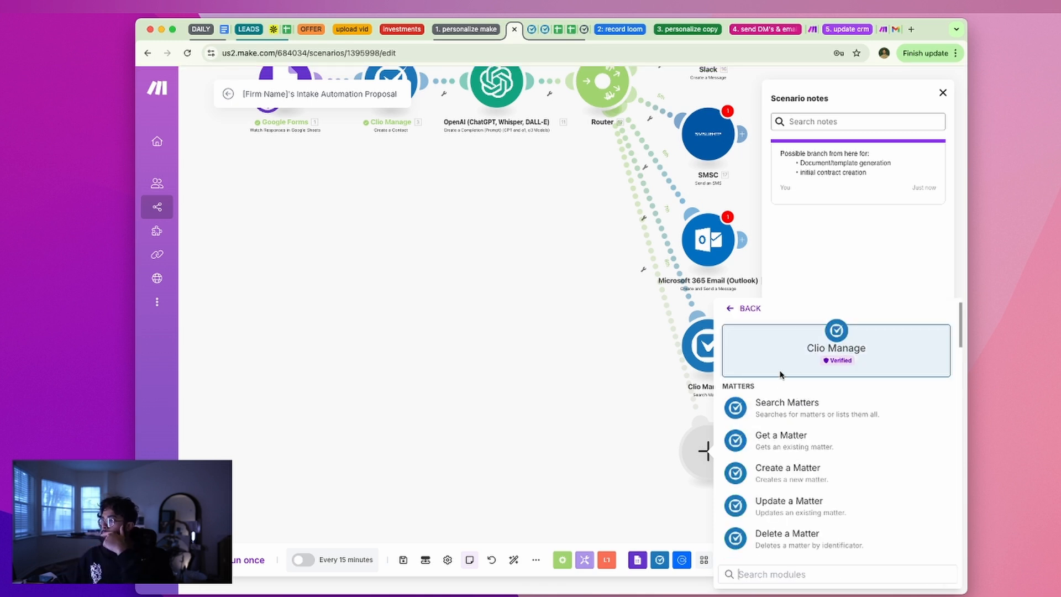
pyautogui.click(792, 409)
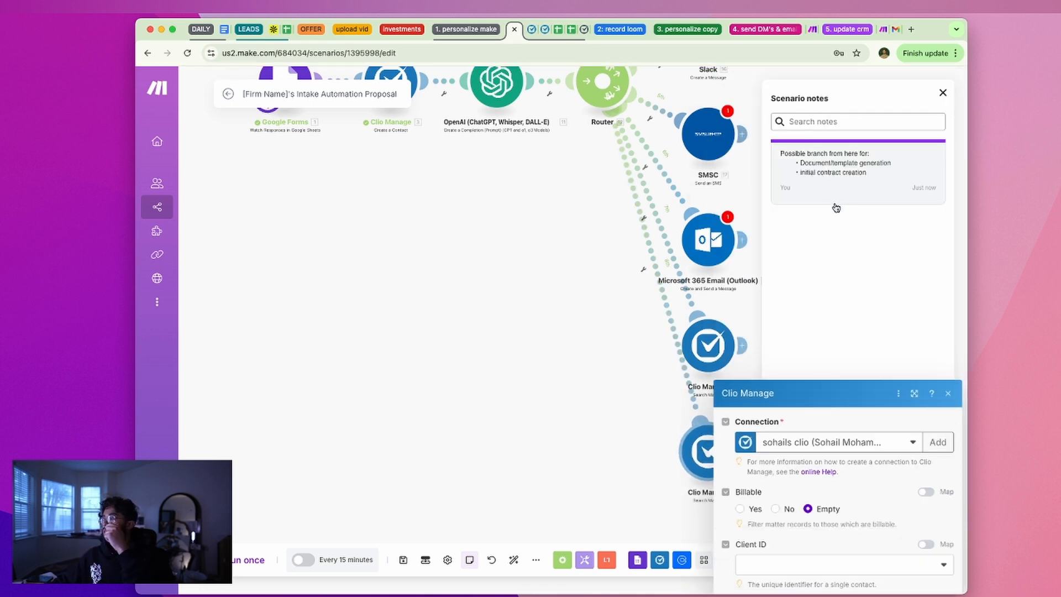
pyautogui.scroll(-6, 840, 320)
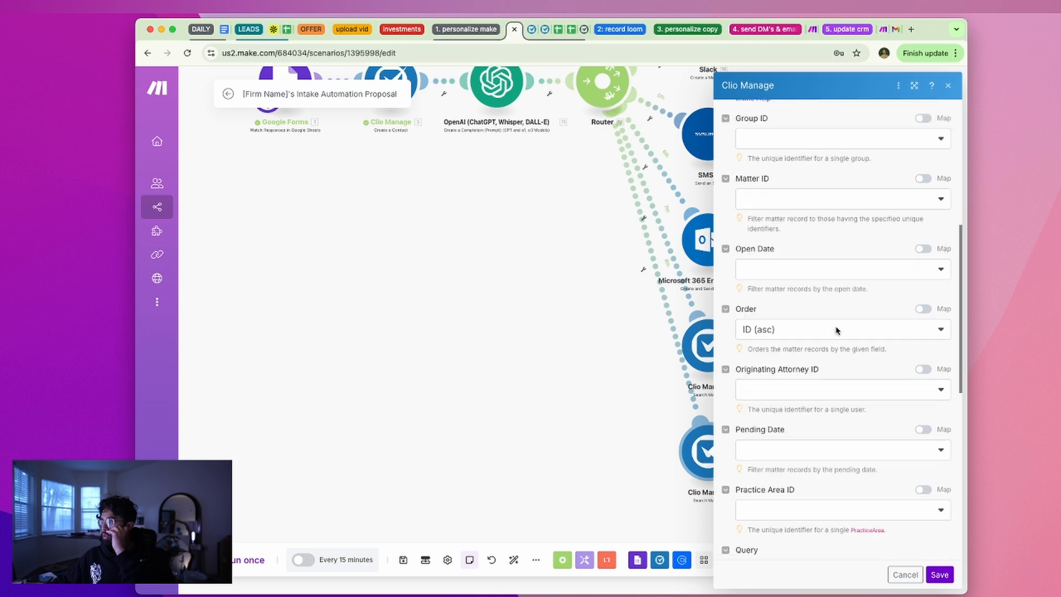
pyautogui.scroll(-3, 838, 330)
# Map Client Last Name (C) into its Query and save the module
pyautogui.click(824, 423)
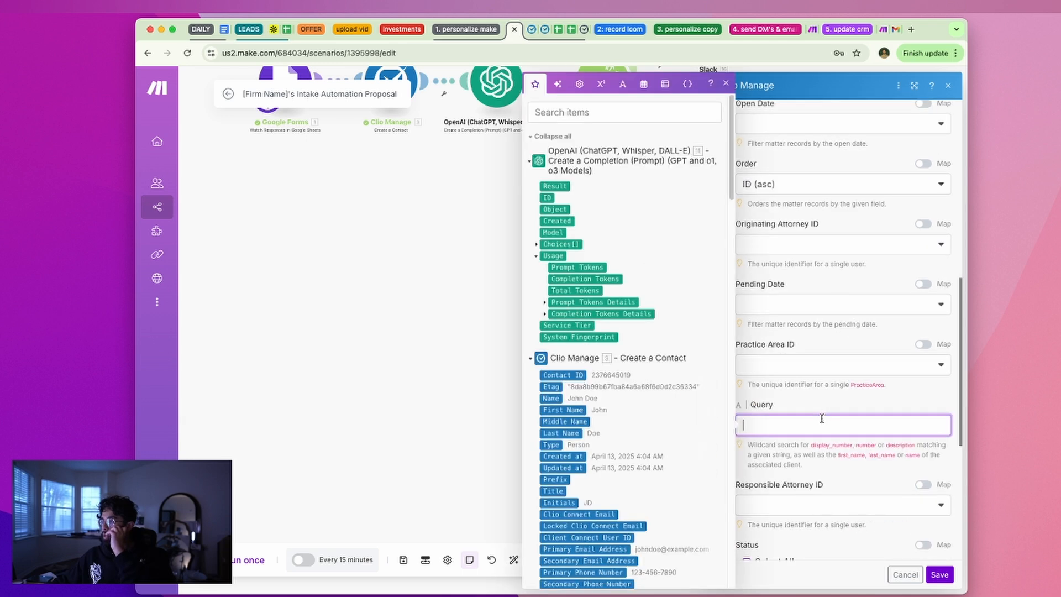
pyautogui.scroll(-10, 569, 439)
pyautogui.scroll(-10, 591, 438)
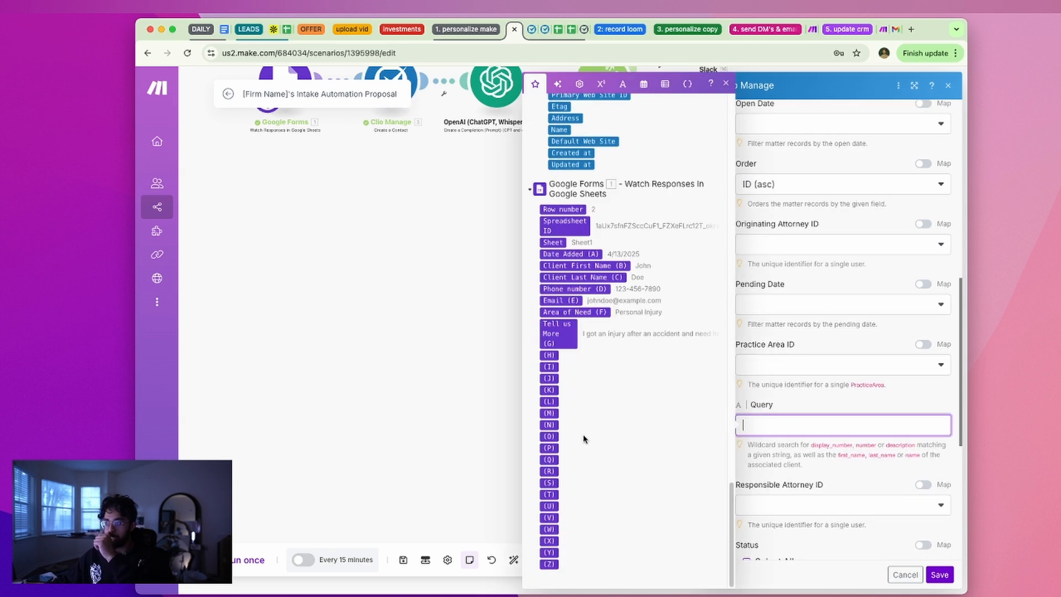
pyautogui.click(584, 280)
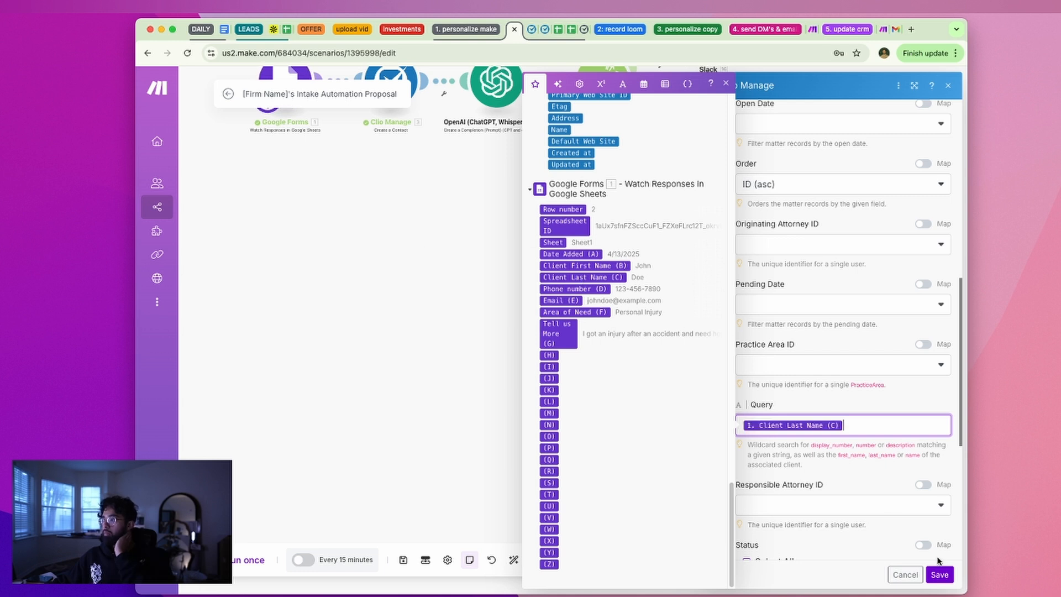
pyautogui.click(940, 574)
pyautogui.moveTo(669, 407); pyautogui.dragTo(612, 419)
pyautogui.moveTo(686, 462); pyautogui.dragTo(480, 429)
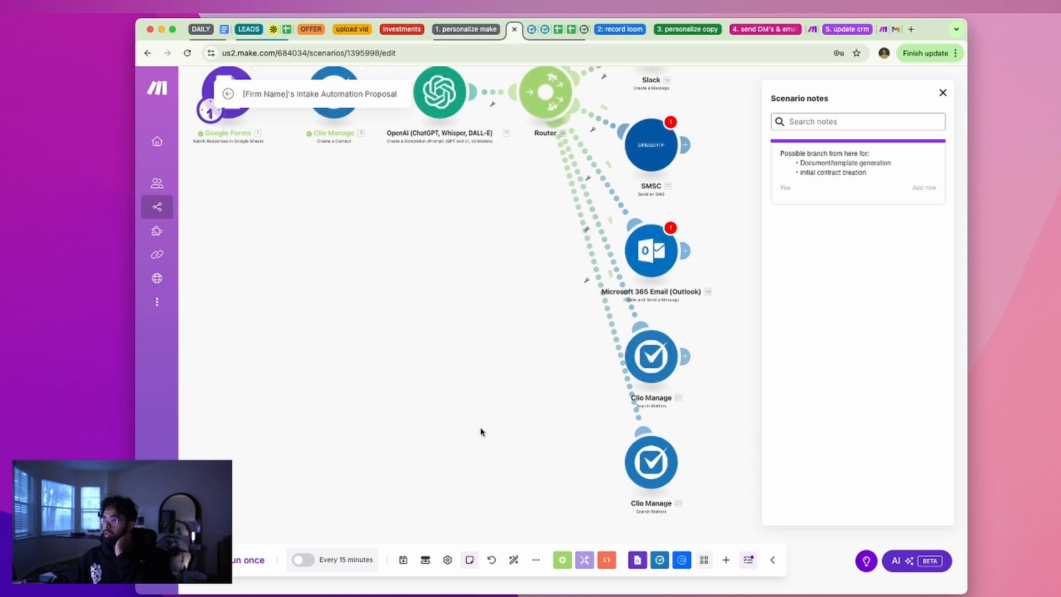
pyautogui.moveTo(651, 462); pyautogui.dragTo(432, 457)
pyautogui.moveTo(648, 375); pyautogui.dragTo(514, 473)
pyautogui.click(500, 278)
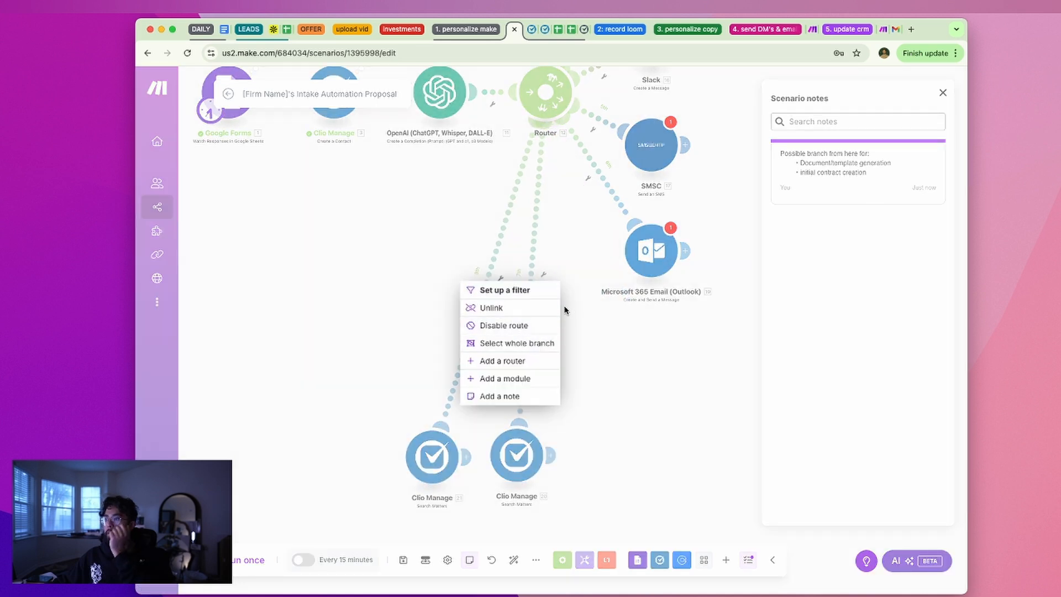
pyautogui.click(604, 358)
pyautogui.moveTo(442, 461); pyautogui.dragTo(433, 454)
pyautogui.moveTo(675, 408); pyautogui.dragTo(760, 253)
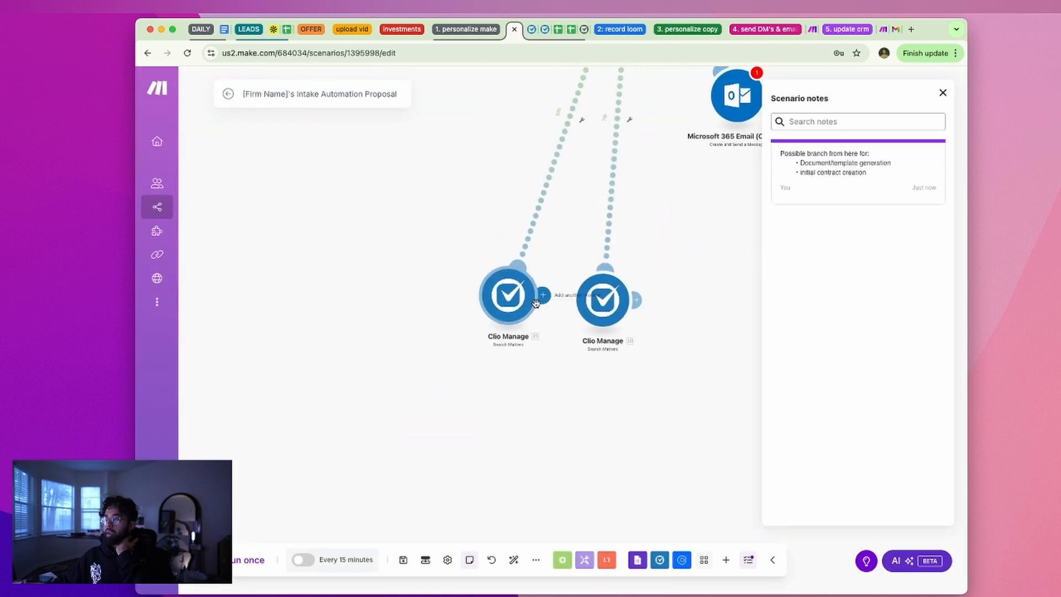
pyautogui.click(516, 323)
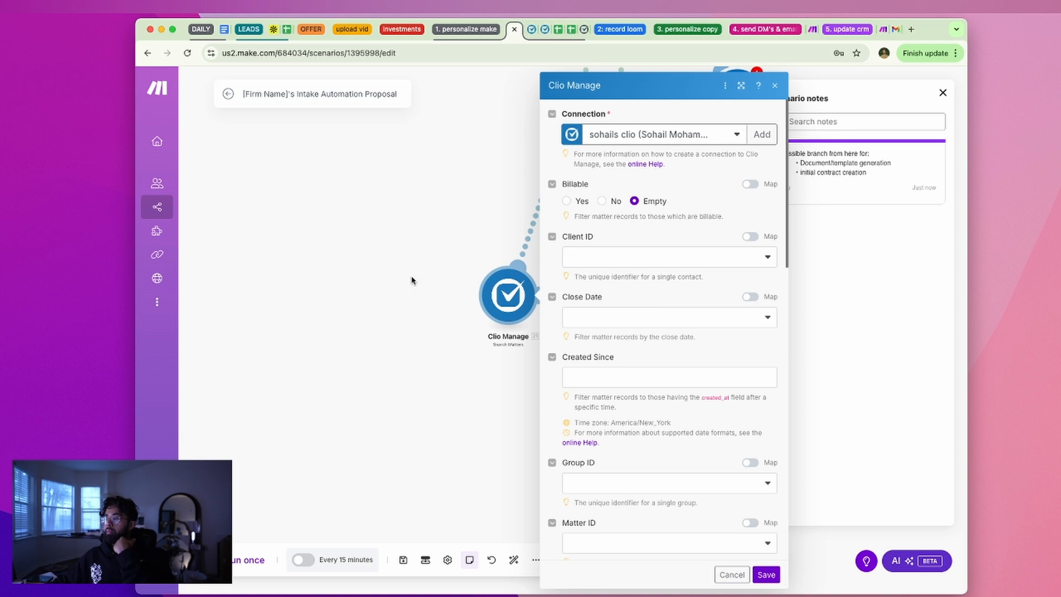
pyautogui.click(412, 280)
pyautogui.click(613, 296)
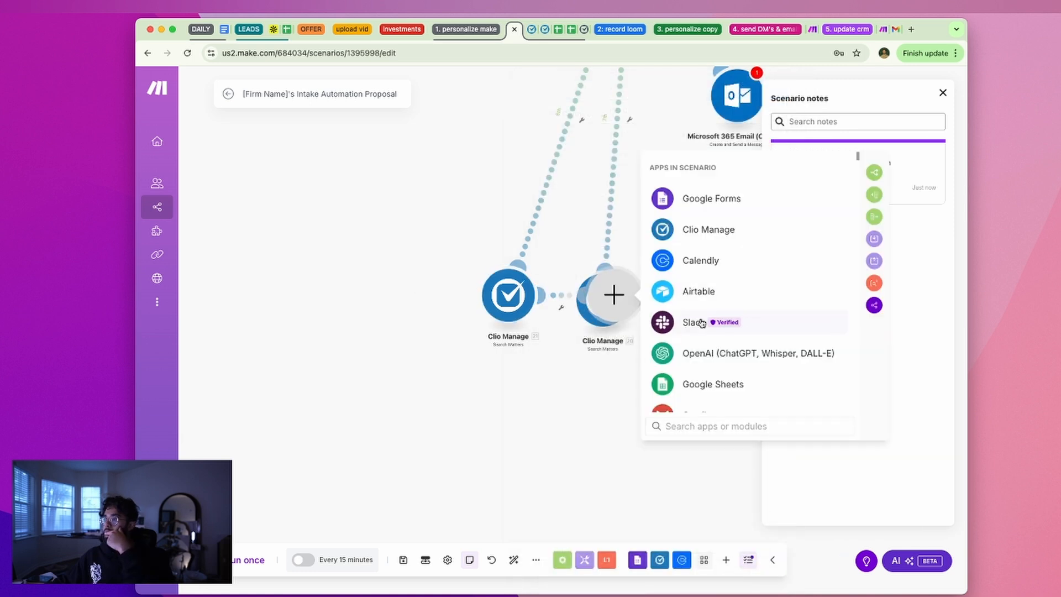
pyautogui.scroll(-2, 718, 310)
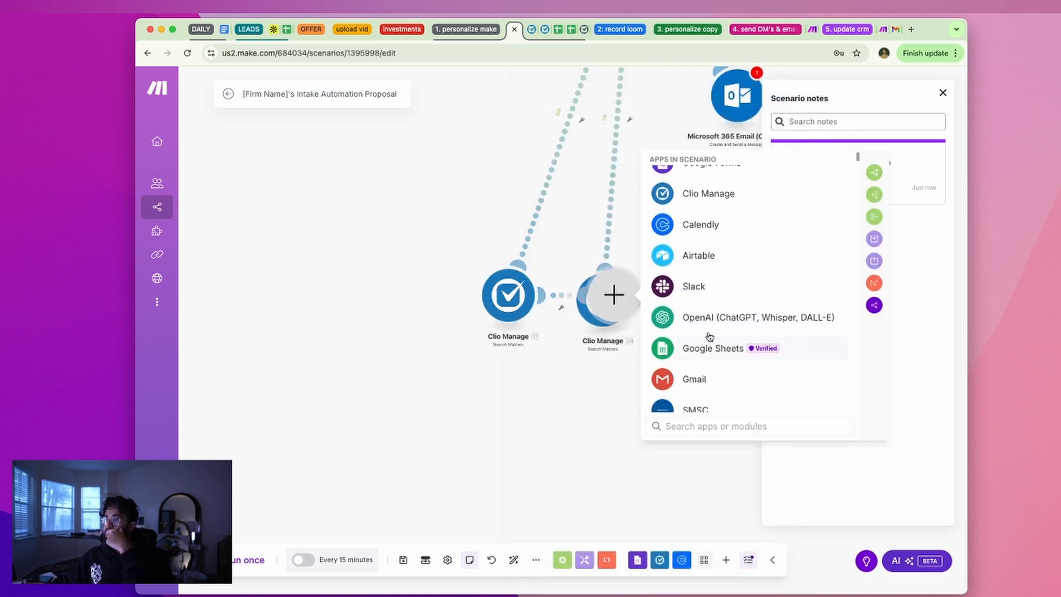
pyautogui.click(716, 317)
pyautogui.click(711, 326)
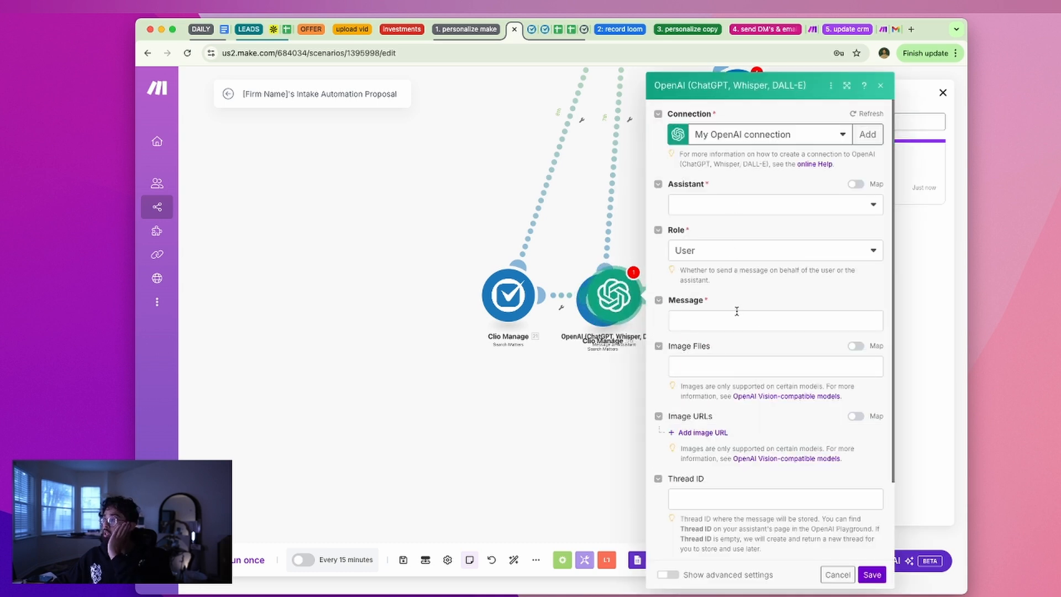
pyautogui.click(737, 313)
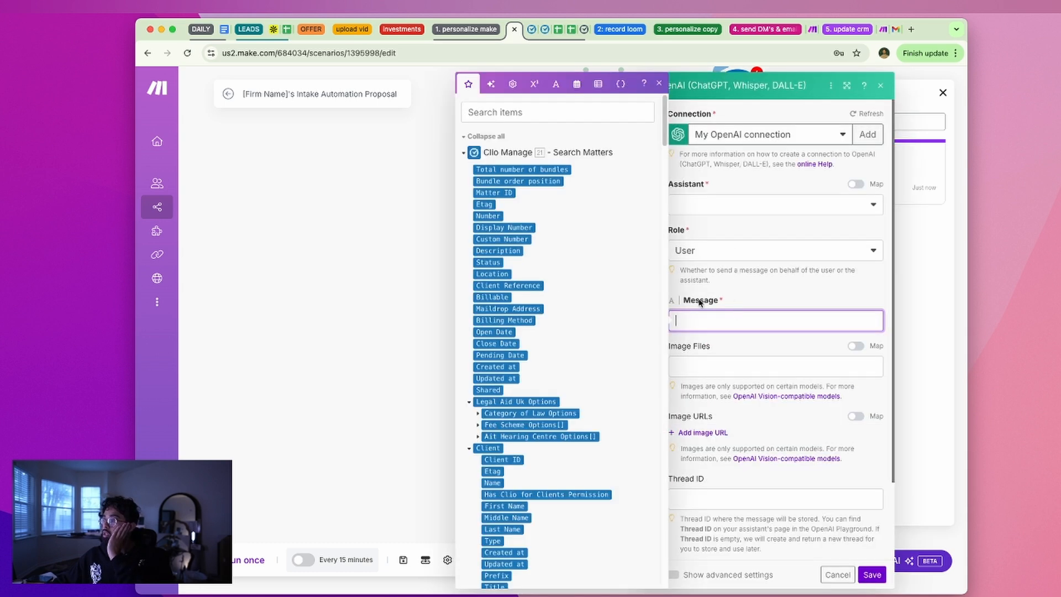
pyautogui.click(464, 155)
pyautogui.click(464, 156)
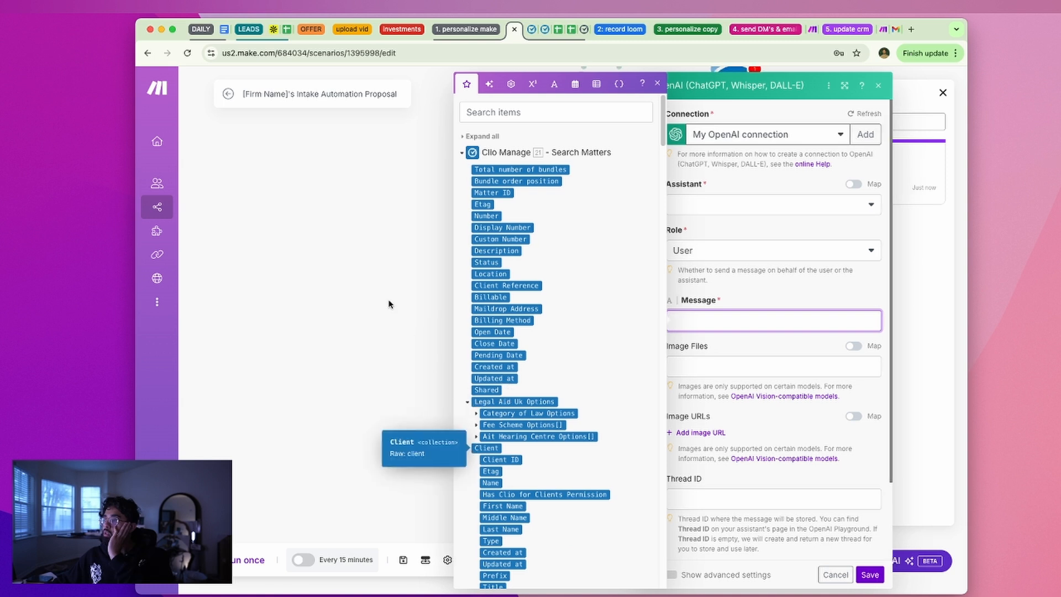
pyautogui.click(883, 88)
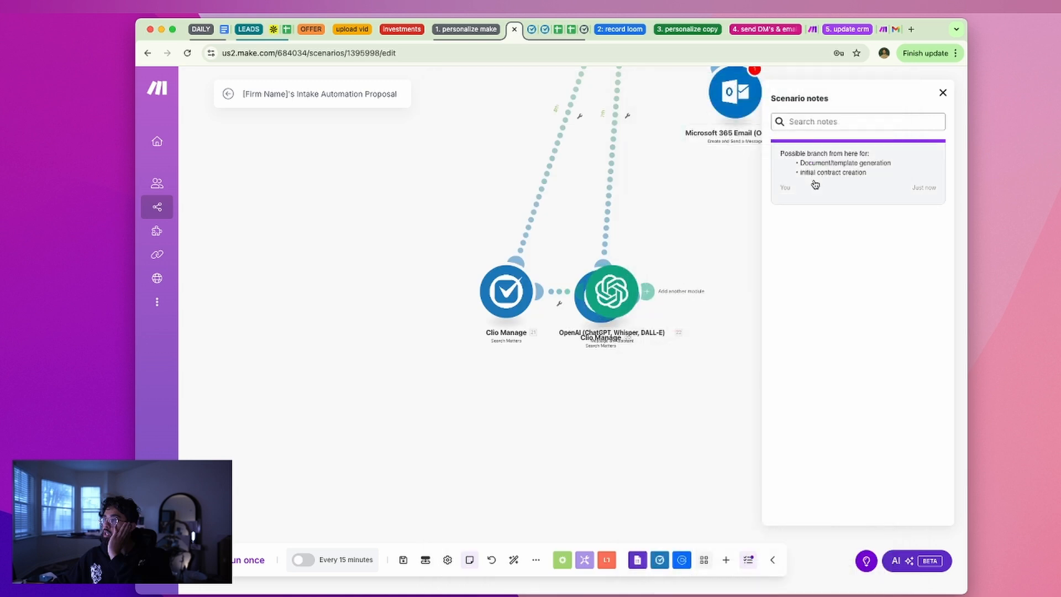
pyautogui.moveTo(612, 291); pyautogui.dragTo(735, 277)
pyautogui.rightClick(740, 281)
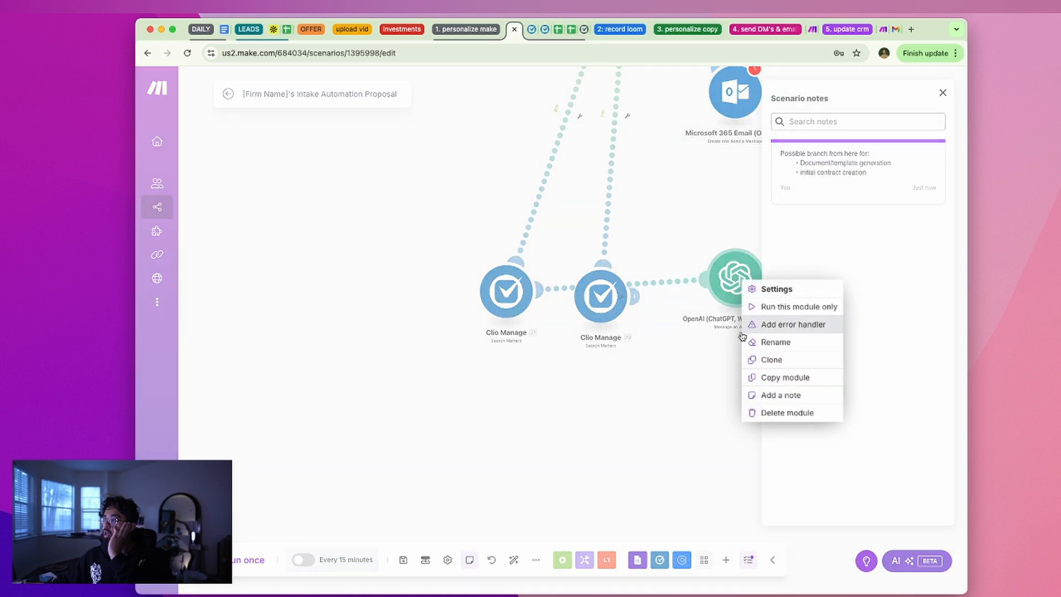
pyautogui.click(774, 412)
# Close the scenario notes and pan to show the Router and its Sheets, Gmail, Slack, SMSC, Outlook branches
pyautogui.click(943, 94)
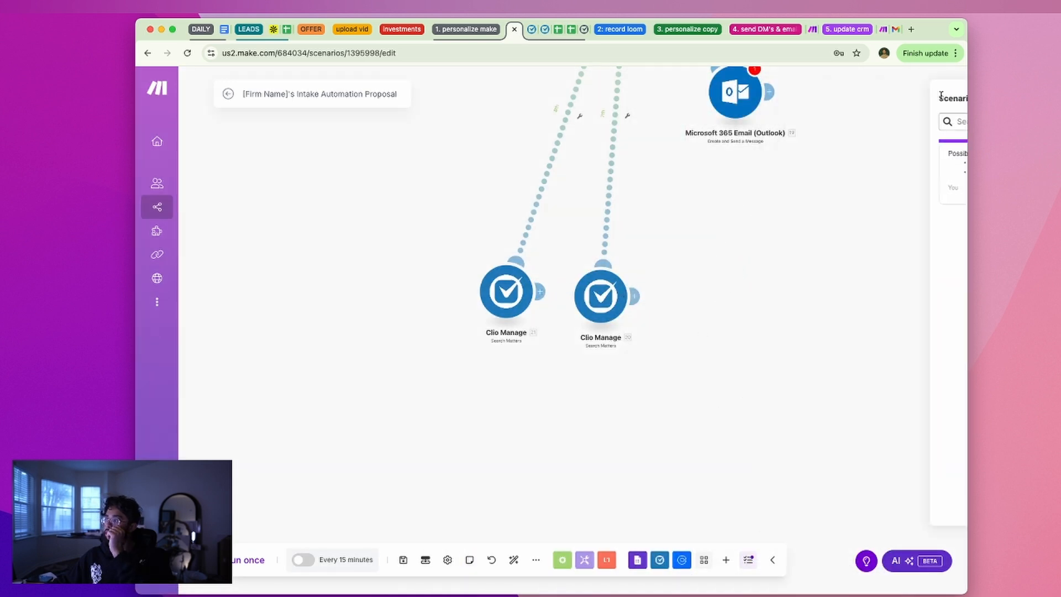
pyautogui.moveTo(747, 288); pyautogui.dragTo(677, 552)
pyautogui.moveTo(717, 334); pyautogui.dragTo(629, 453)
pyautogui.moveTo(657, 400); pyautogui.dragTo(710, 436)
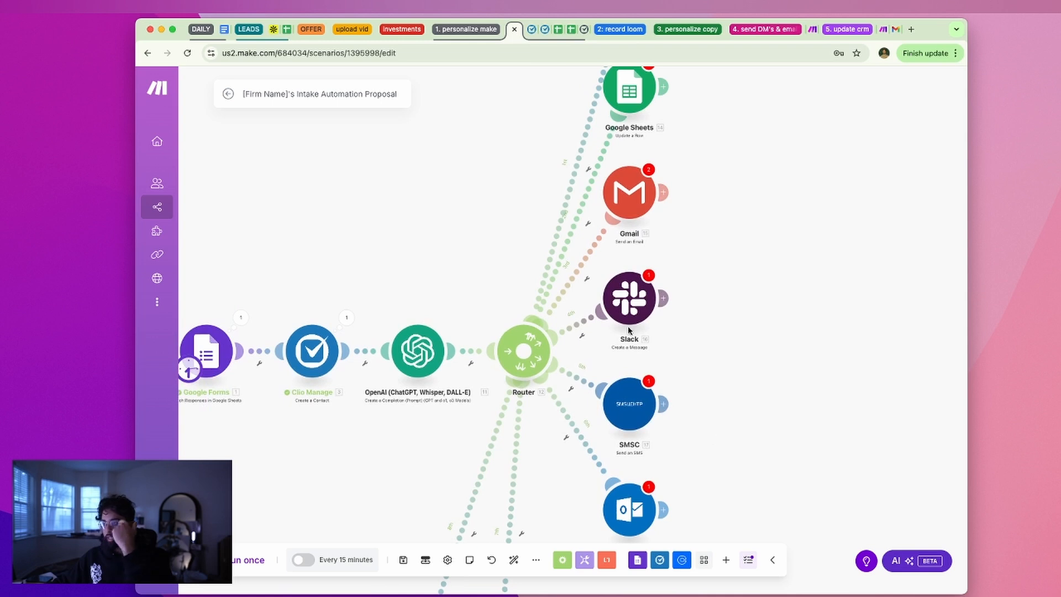
pyautogui.moveTo(689, 375)
pyautogui.mouseDown()
pyautogui.moveTo(770, 360)
pyautogui.moveTo(684, 380)
pyautogui.mouseUp()
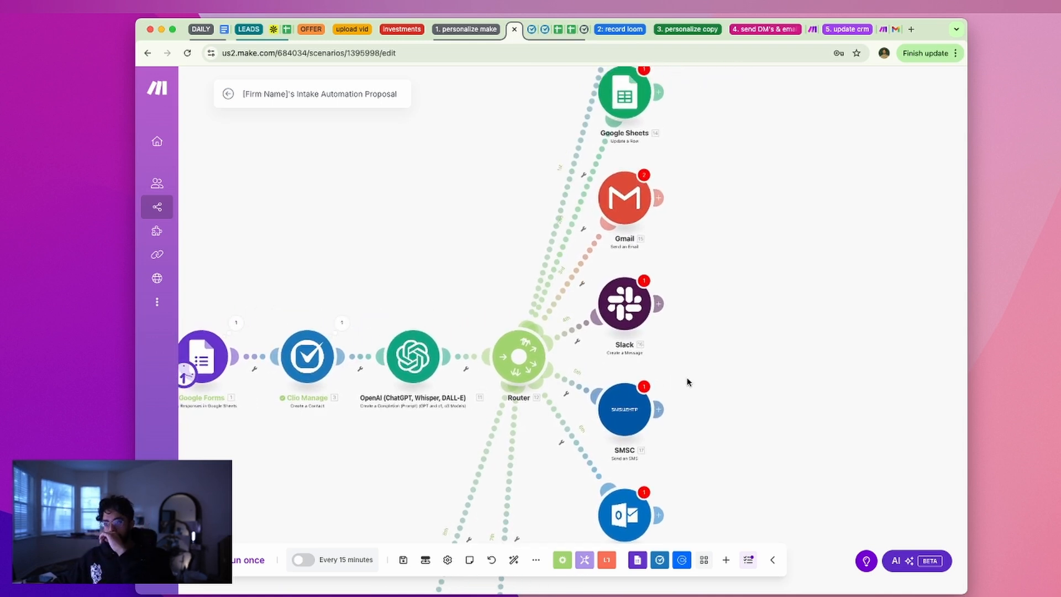
pyautogui.moveTo(733, 385); pyautogui.dragTo(790, 310)
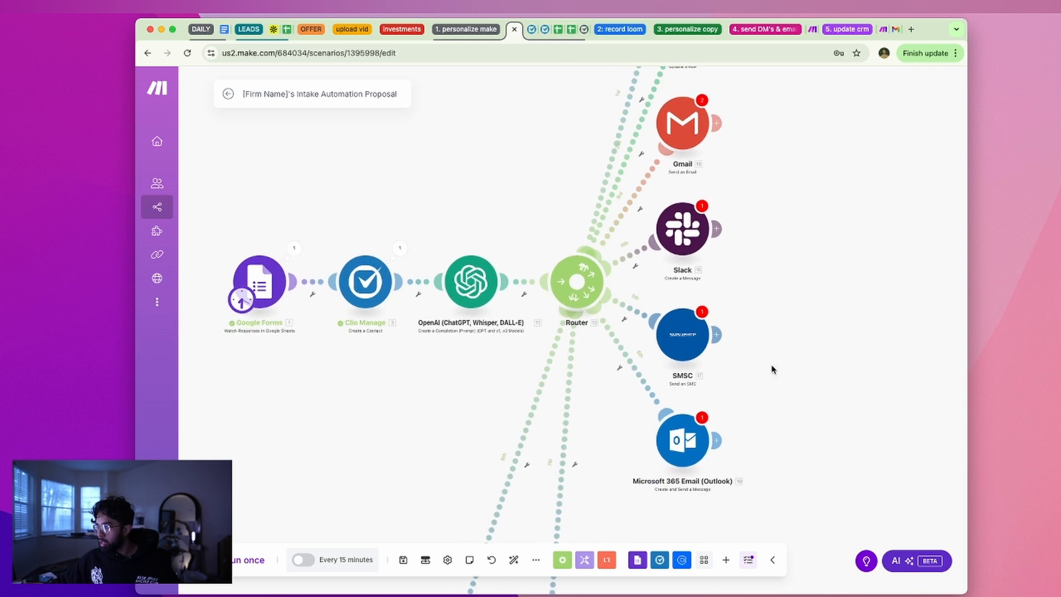
pyautogui.scroll(3, 743, 372)
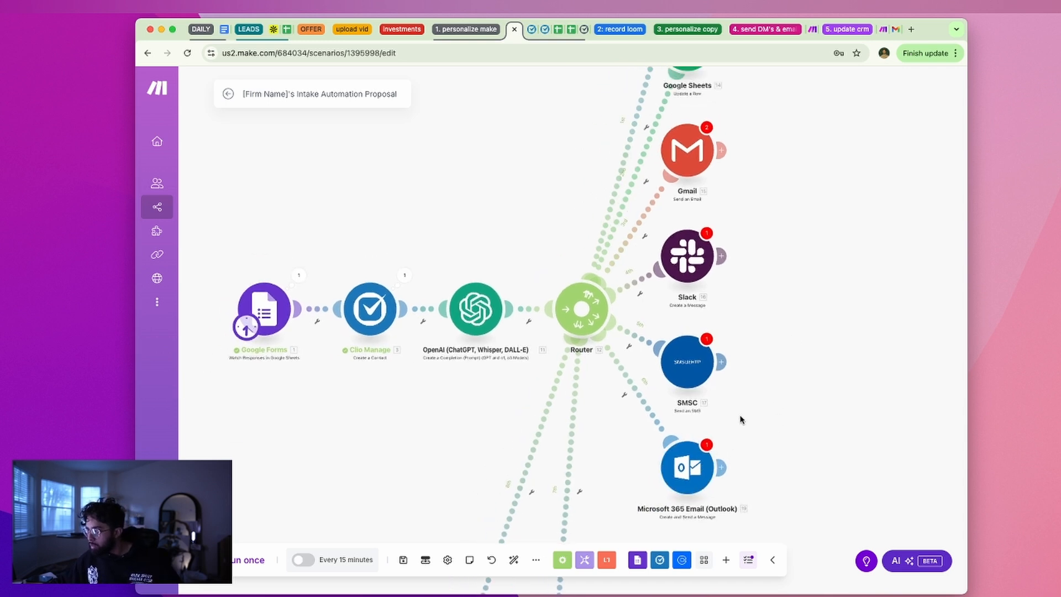
pyautogui.moveTo(764, 393); pyautogui.dragTo(812, 301)
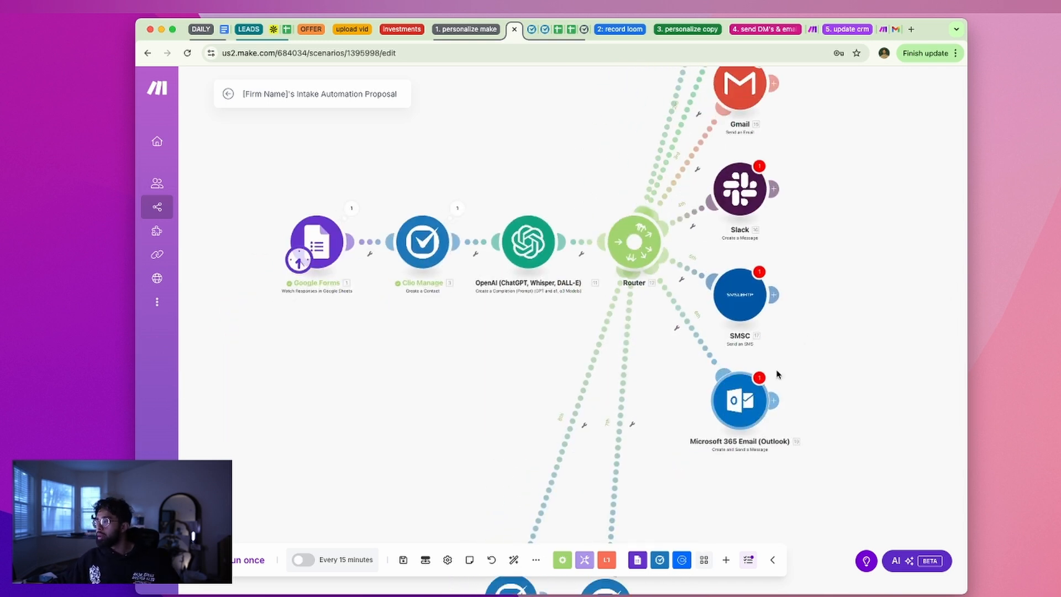
pyautogui.moveTo(744, 380); pyautogui.dragTo(725, 439)
pyautogui.moveTo(919, 329); pyautogui.dragTo(859, 307)
pyautogui.moveTo(802, 340); pyautogui.dragTo(779, 415)
pyautogui.moveTo(659, 422); pyautogui.dragTo(679, 415)
pyautogui.moveTo(740, 388); pyautogui.dragTo(700, 390)
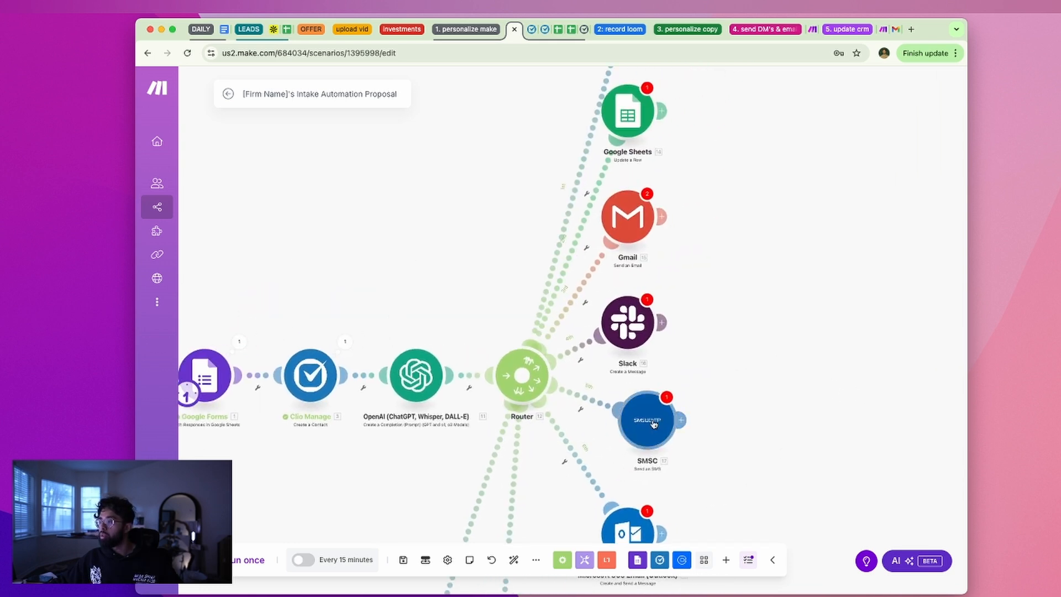
pyautogui.moveTo(654, 425); pyautogui.dragTo(639, 431)
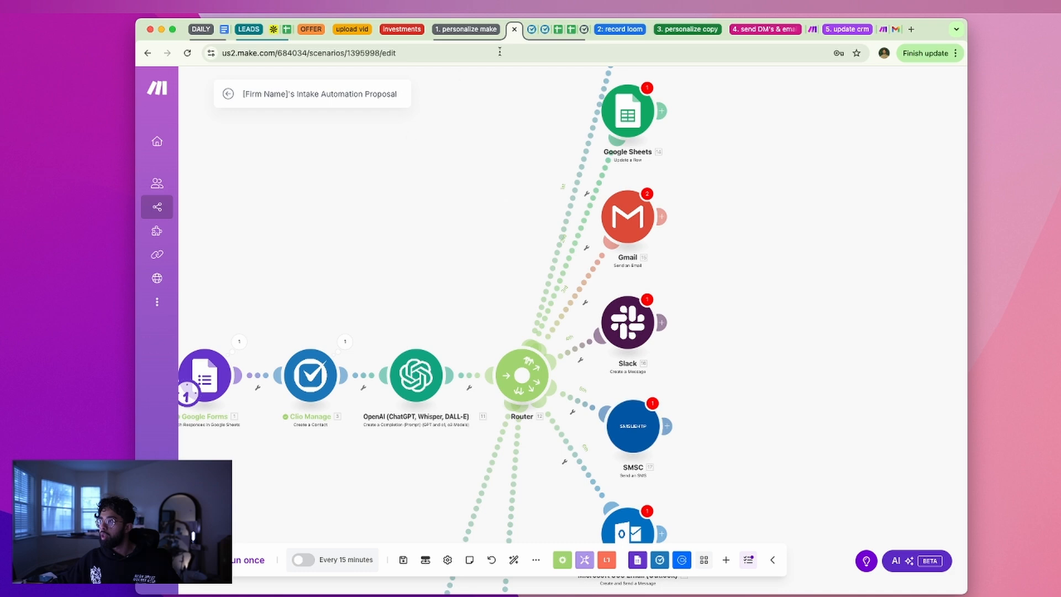
# Detach the Make scenario tab into its own browser window
pyautogui.click(224, 28)
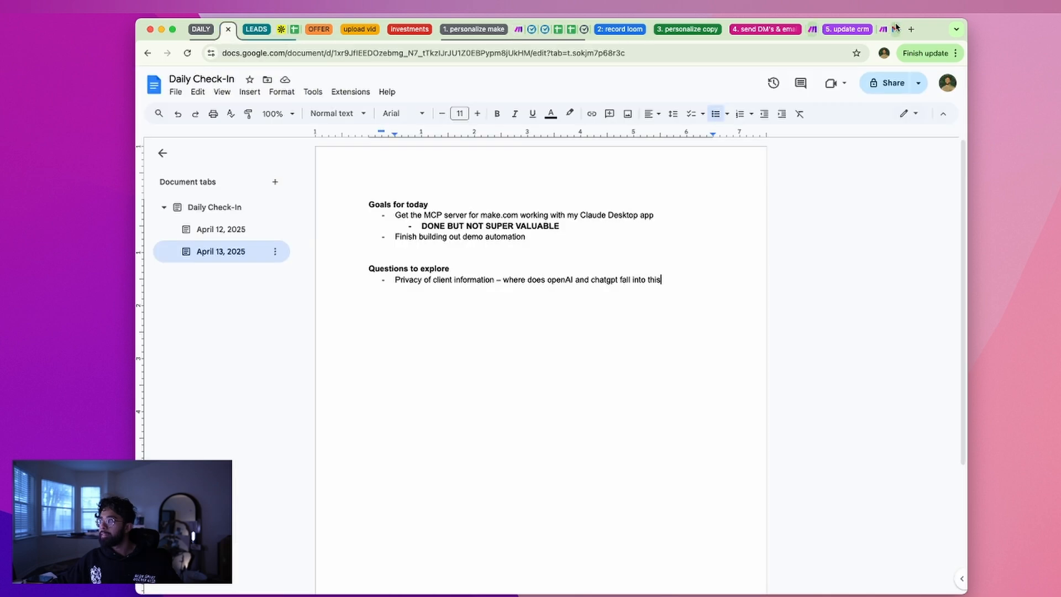
pyautogui.click(516, 30)
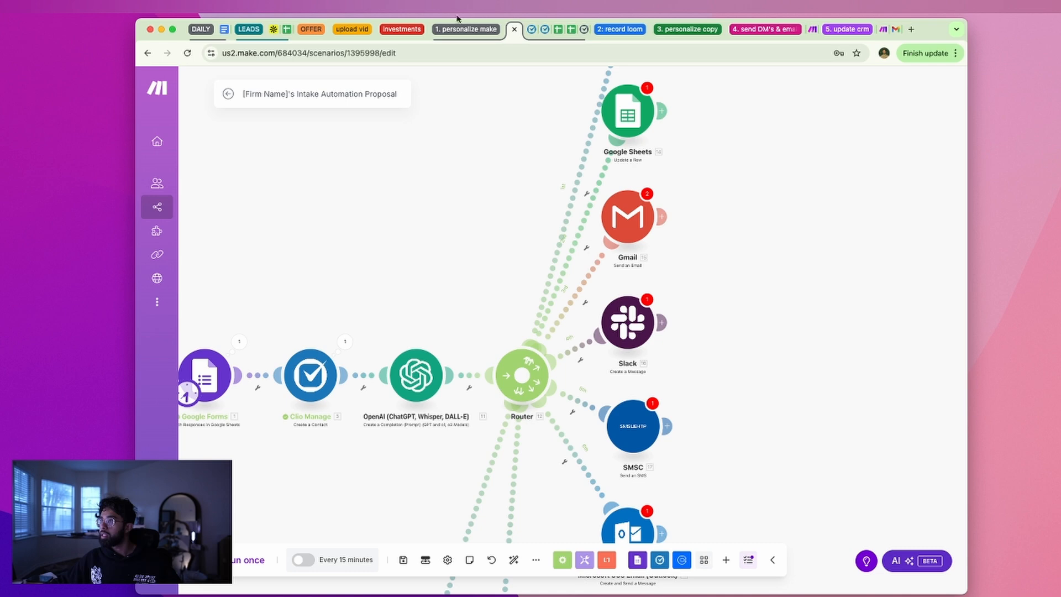
pyautogui.moveTo(515, 30); pyautogui.dragTo(1060, 45)
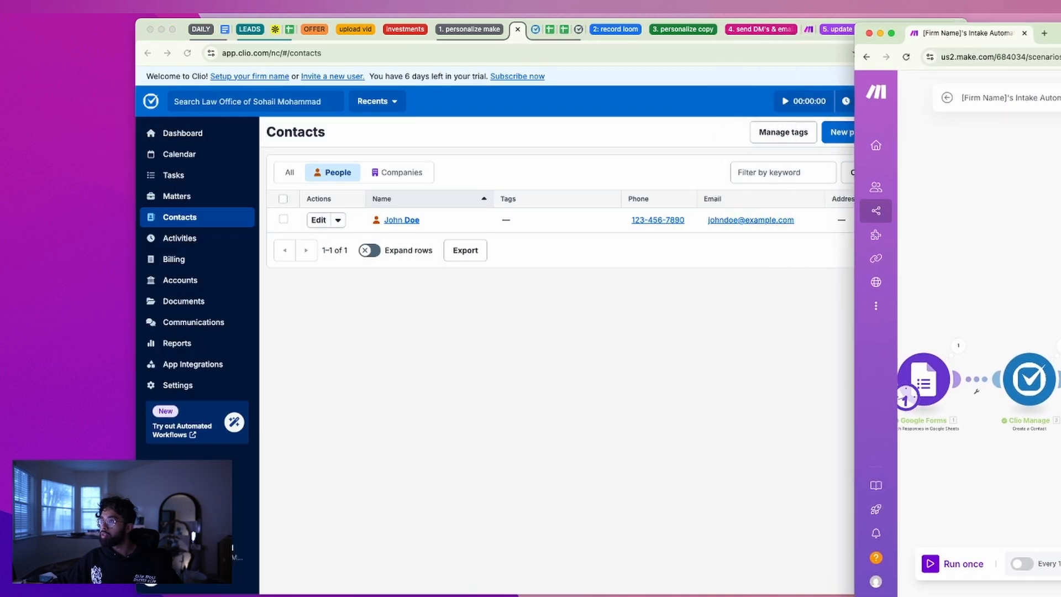
# Switch to the Daily Check-In doc and place the cursor at the end of the Privacy bullet
pyautogui.click(184, 32)
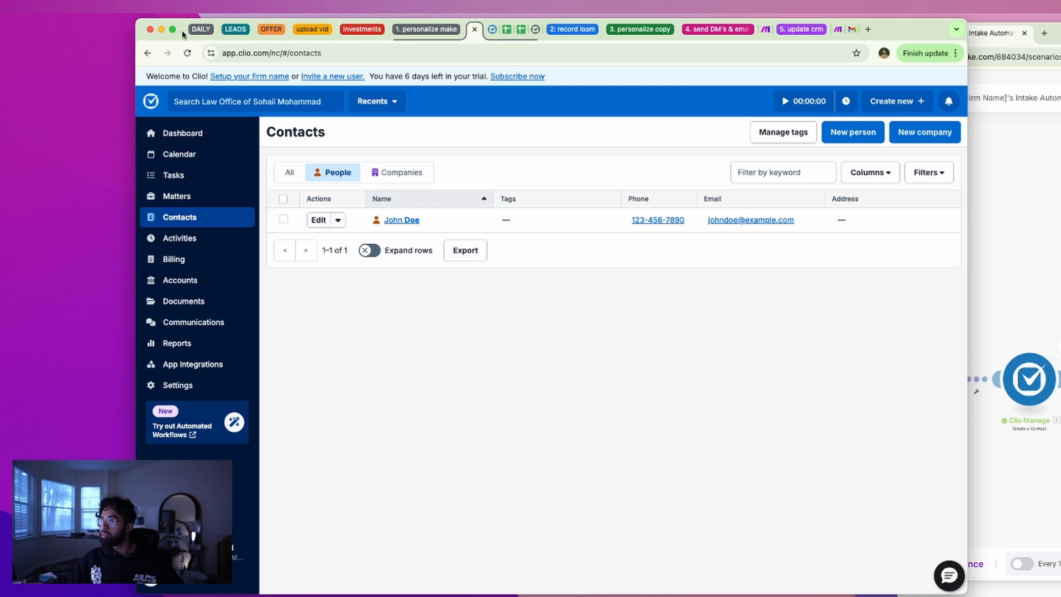
pyautogui.click(227, 31)
pyautogui.click(511, 319)
pyautogui.click(878, 273)
pyautogui.doubleClick(782, 311)
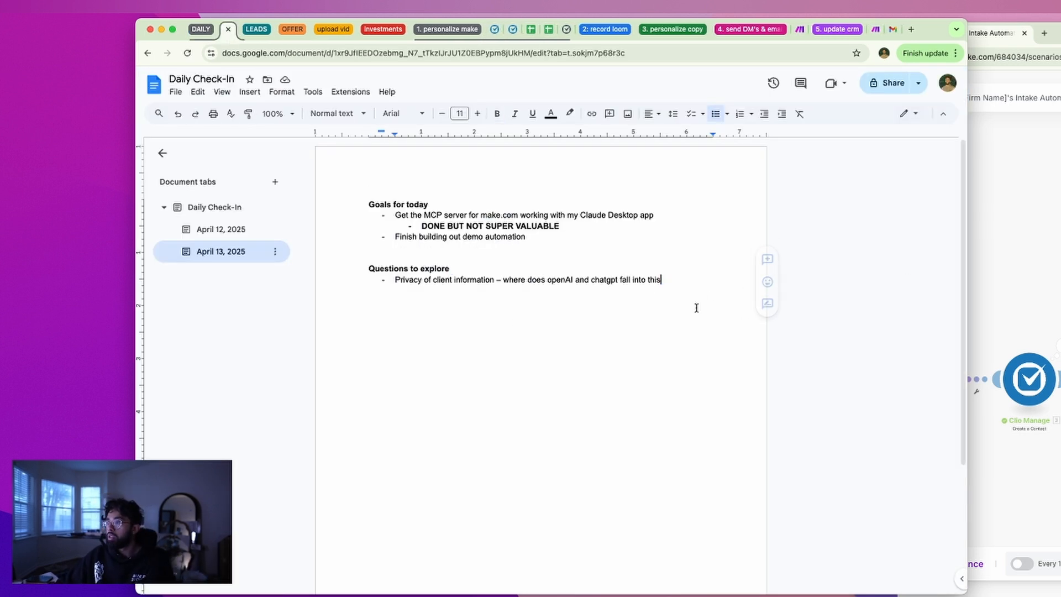
# Add a bold 'Goals for tomorrow:' heading below the Privacy bullet with a dash bullet beneath
pyautogui.press('Return')
pyautogui.press('Return')
pyautogui.press('Return')
pyautogui.hotkey('ctrl', 'b')
pyautogui.write('Goals for tomo')
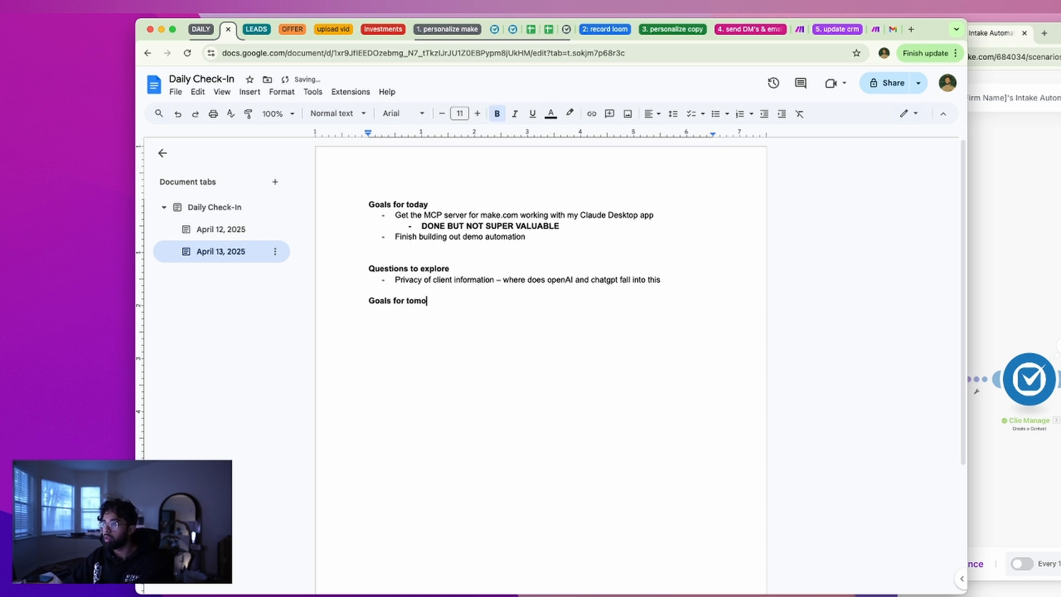
pyautogui.write('-')
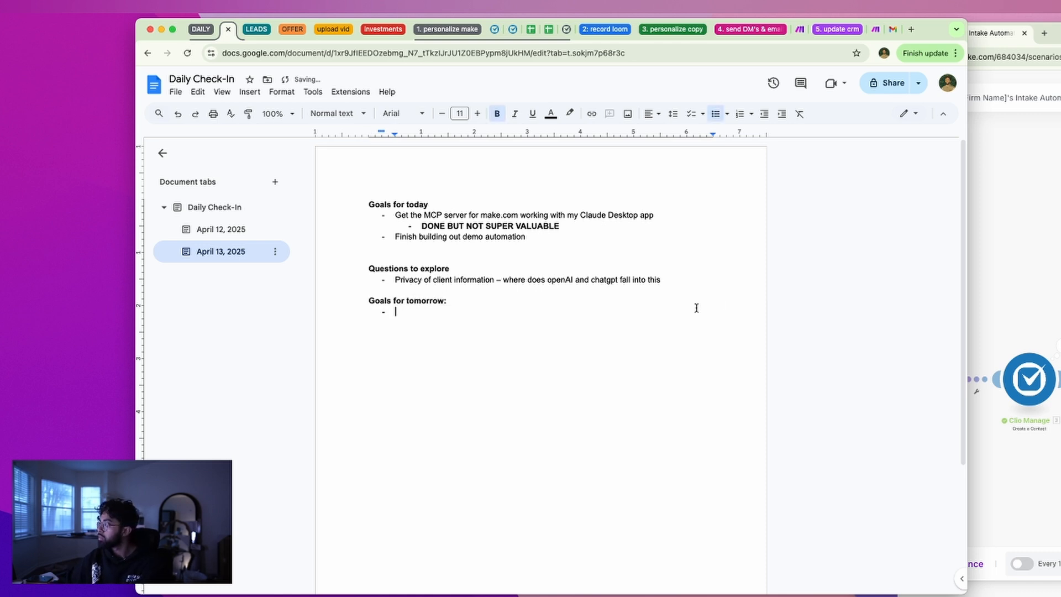
pyautogui.press('super+grave')
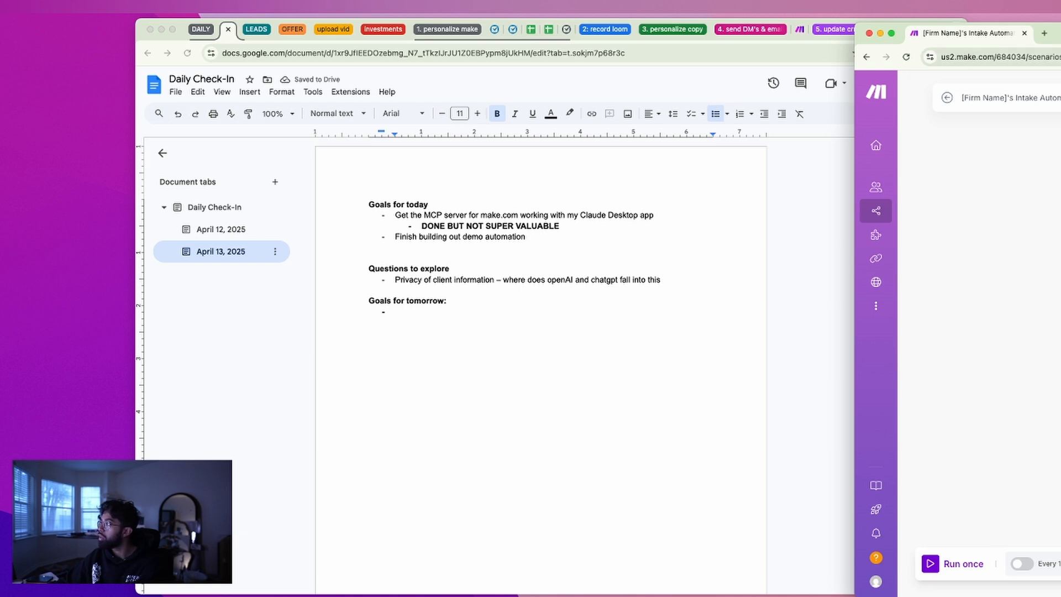
# Close the Clio Manage settings panel, pan the scenario, and move the Make window aside
pyautogui.moveTo(1058, 40); pyautogui.dragTo(550, 42)
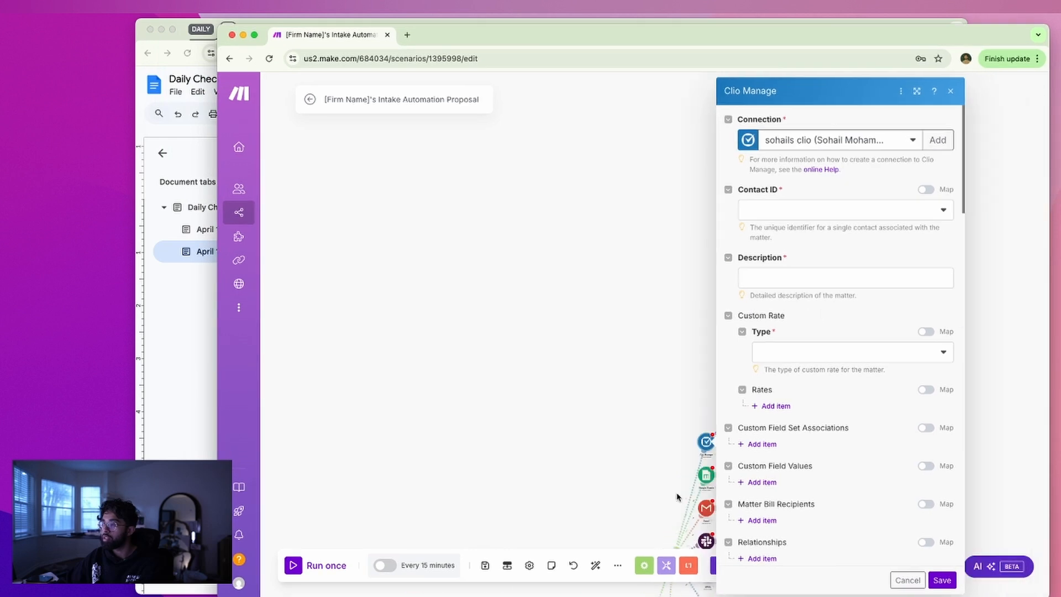
pyautogui.click(584, 472)
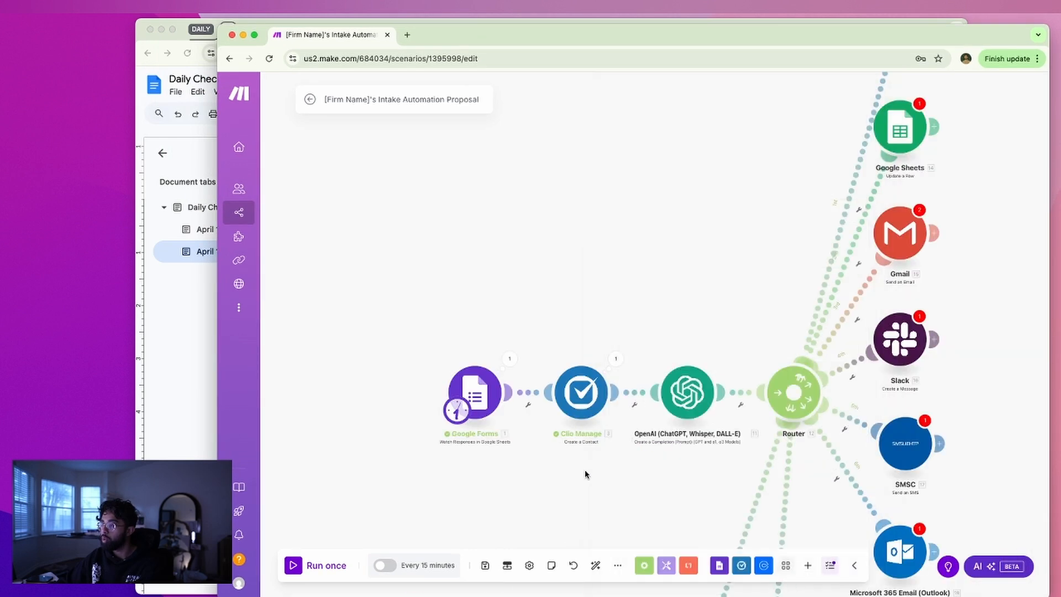
pyautogui.moveTo(633, 451); pyautogui.dragTo(519, 459)
pyautogui.scroll(5, 623, 376)
pyautogui.hscroll(4, 623, 376)
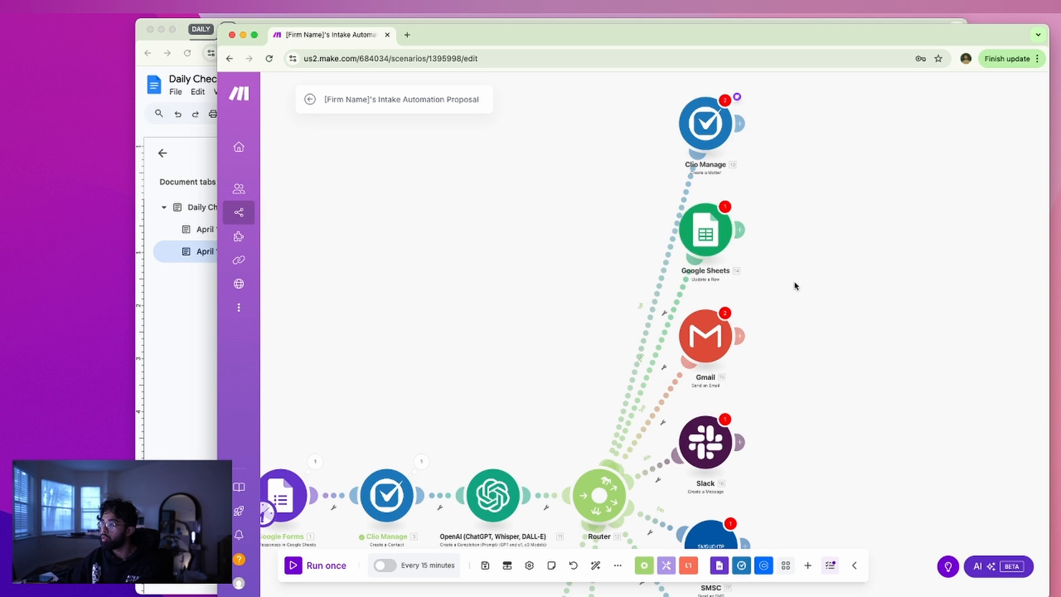
pyautogui.moveTo(751, 34); pyautogui.dragTo(1060, 50)
# Write the first unbolded goal: 'Update the Sheets intake with the email' prompt
pyautogui.click(625, 320)
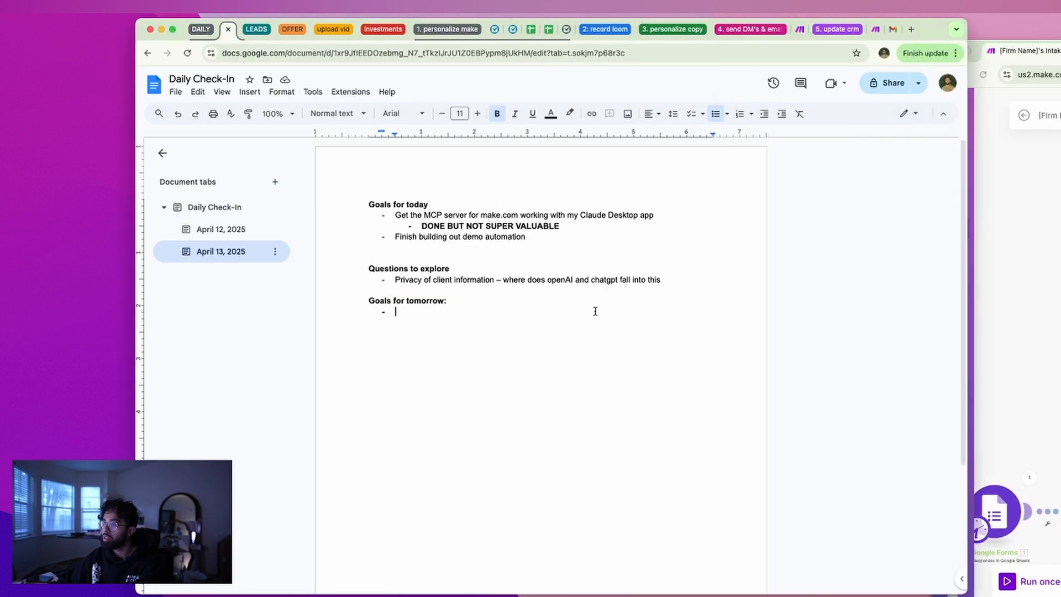
pyautogui.write('Update')
pyautogui.hotkey('alt', 'BackSpace')
pyautogui.press('super+b')
pyautogui.write('Up')
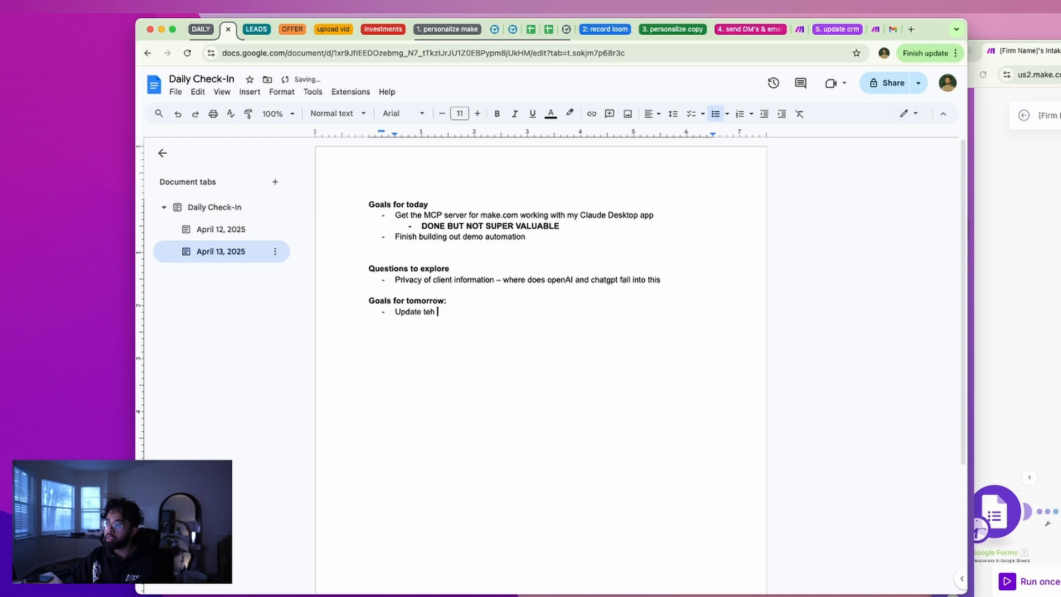
pyautogui.write('date the Sheets in')
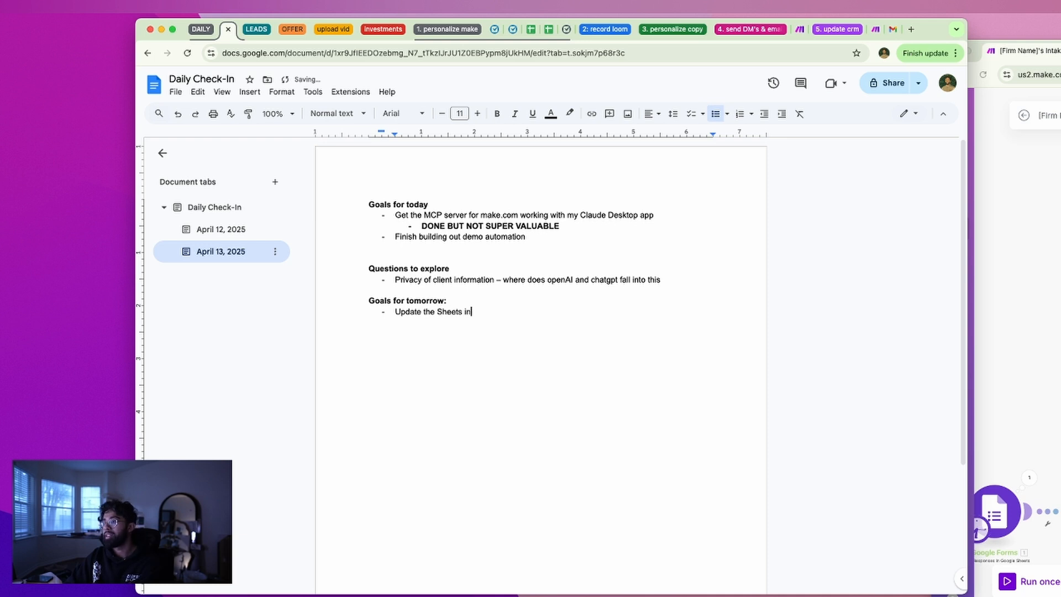
pyautogui.write('take with the email prompt')
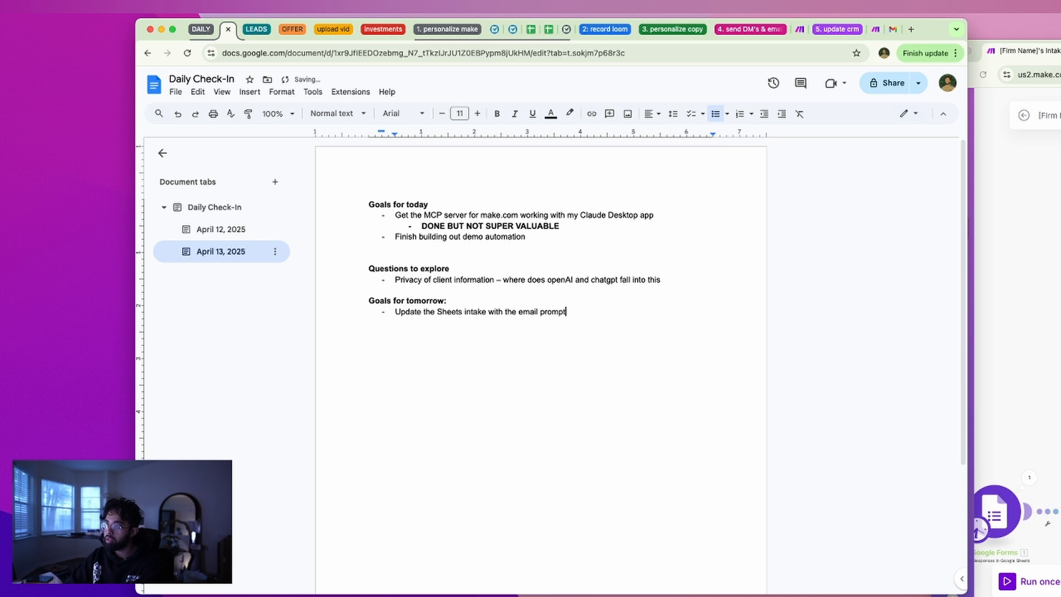
pyautogui.press('super+BackSpace')
pyautogui.press('super+z')
pyautogui.press('super+BackSpace')
pyautogui.press('super+z')
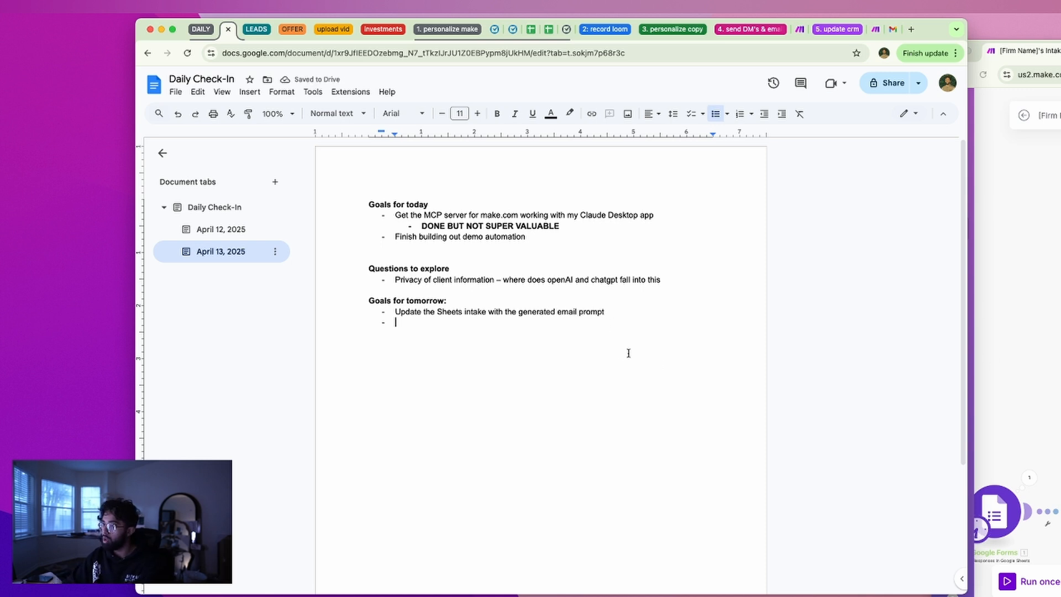
# Add goals to connect a test email and an SMS text to the client, starting a new bullet
pyautogui.write('conec t')
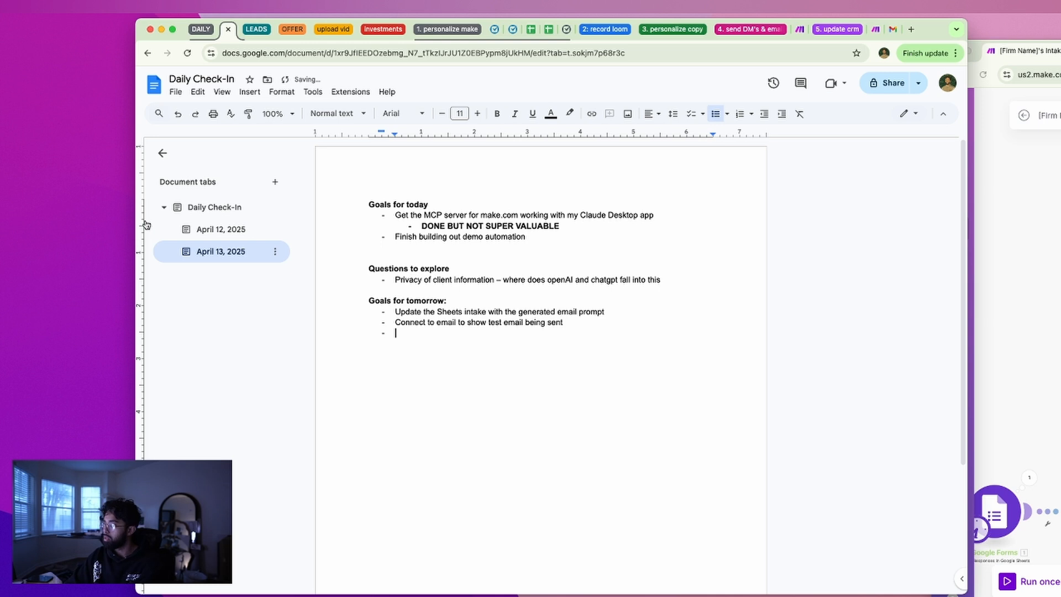
pyautogui.write('connect to')
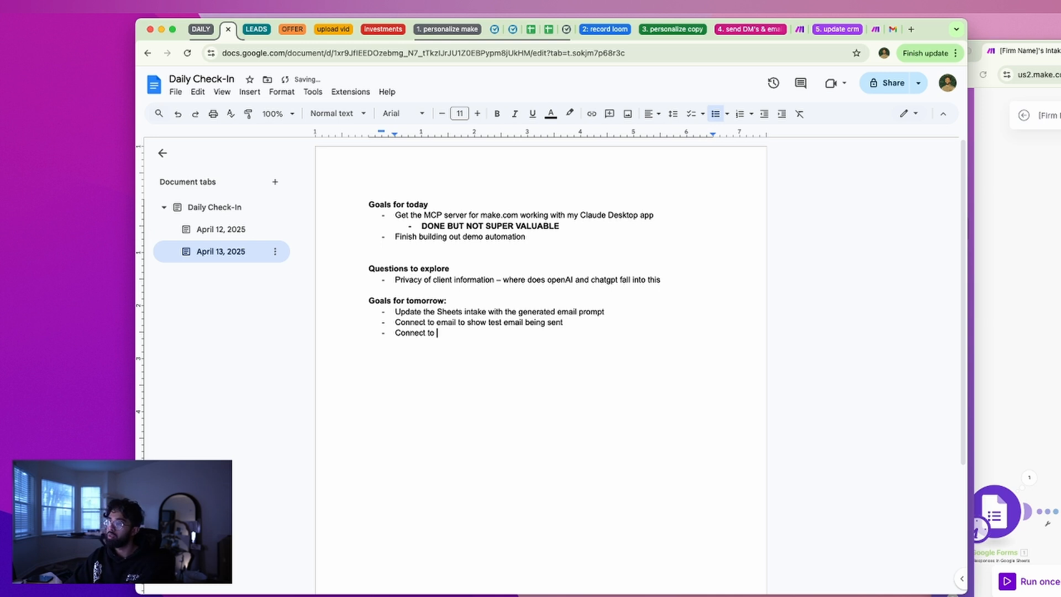
pyautogui.write('text coming u')
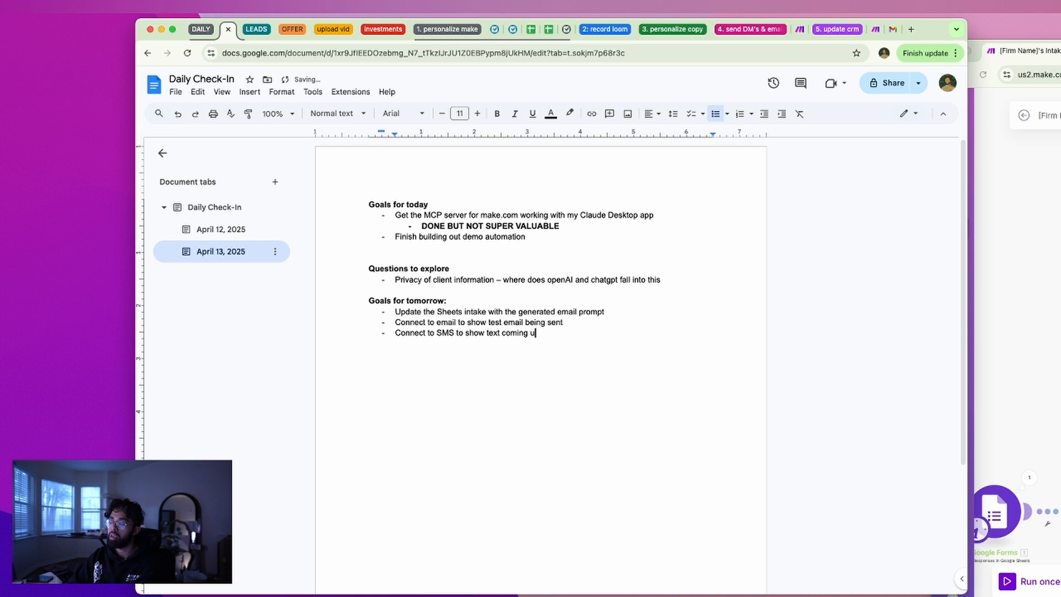
pyautogui.press('BackSpace')
pyautogui.write('to the client')
pyautogui.press('Return')
pyautogui.press('super+grave')
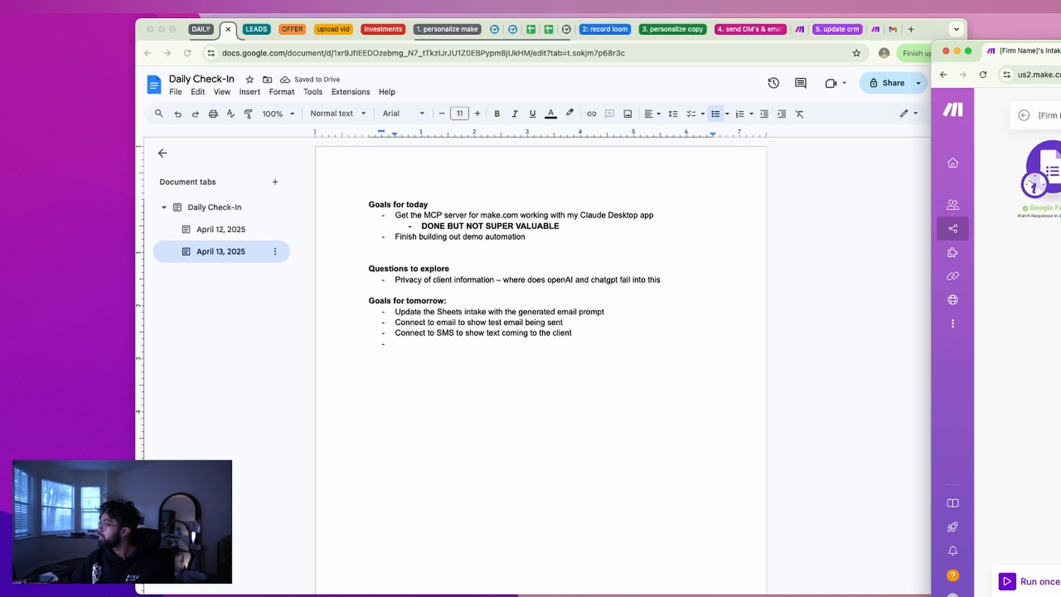
# Add the goal 'Set up basic conflict check (fuzzy search on first and last name)' to the Daily Check-In doc
pyautogui.click(642, 380)
pyautogui.write('Iw ann to')
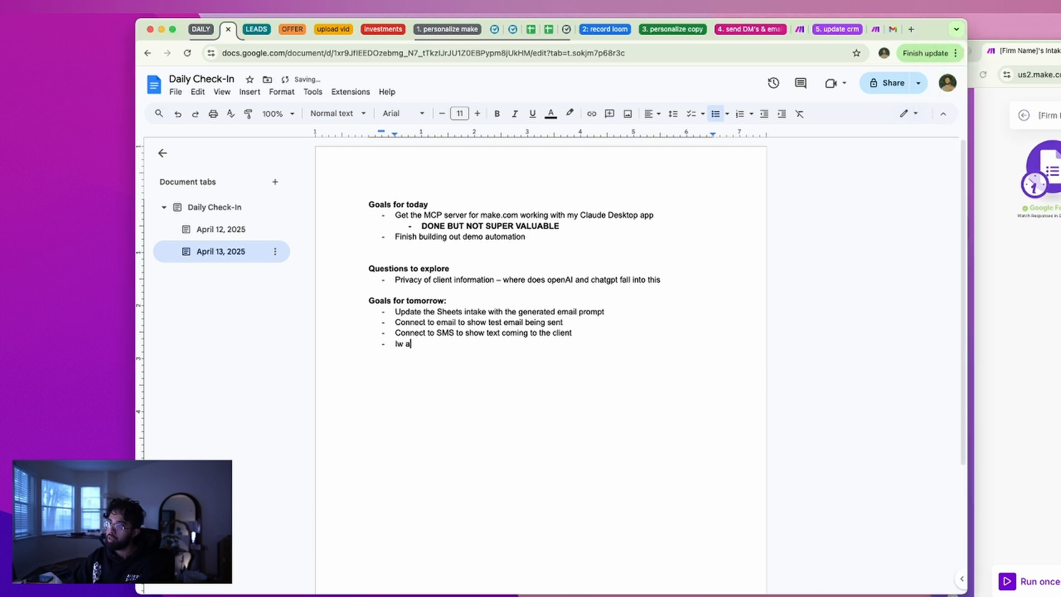
pyautogui.press('BackSpace')
pyautogui.press('BackSpace')
pyautogui.press('BackSpace')
pyautogui.press('BackSpace')
pyautogui.press('BackSpace')
pyautogui.press('BackSpace')
pyautogui.press('BackSpace')
pyautogui.press('BackSpace')
pyautogui.press('BackSpace')
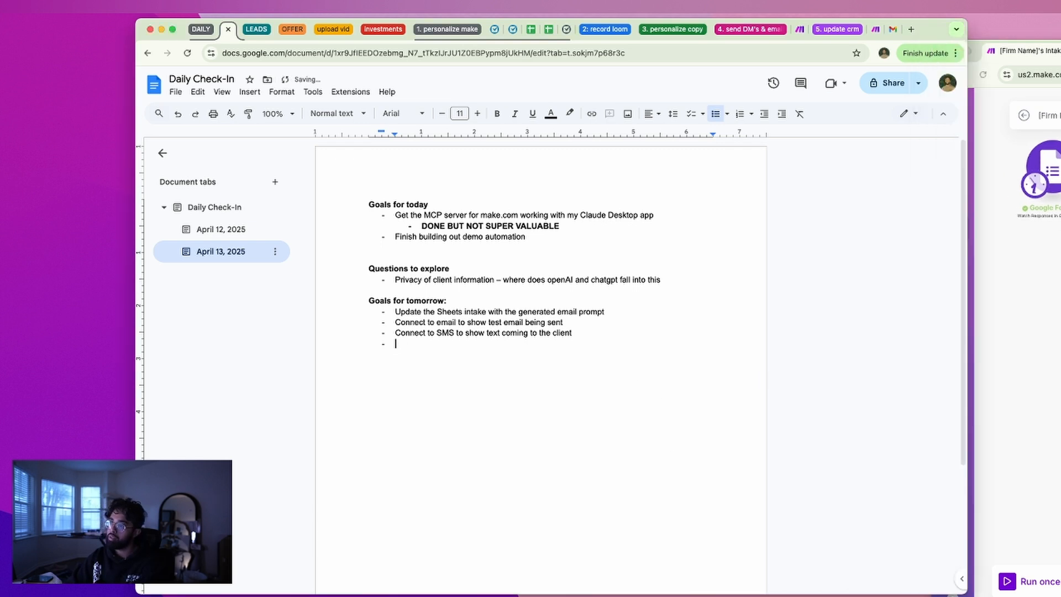
pyautogui.write('Set up basic conflict ch')
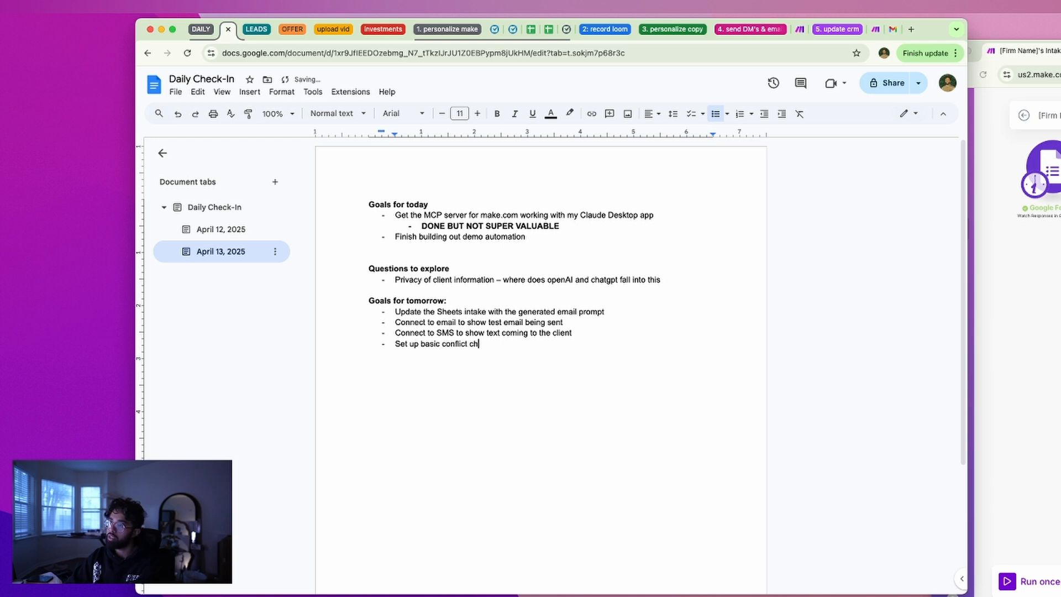
pyautogui.write('eck (fuzzy search on first and last name)')
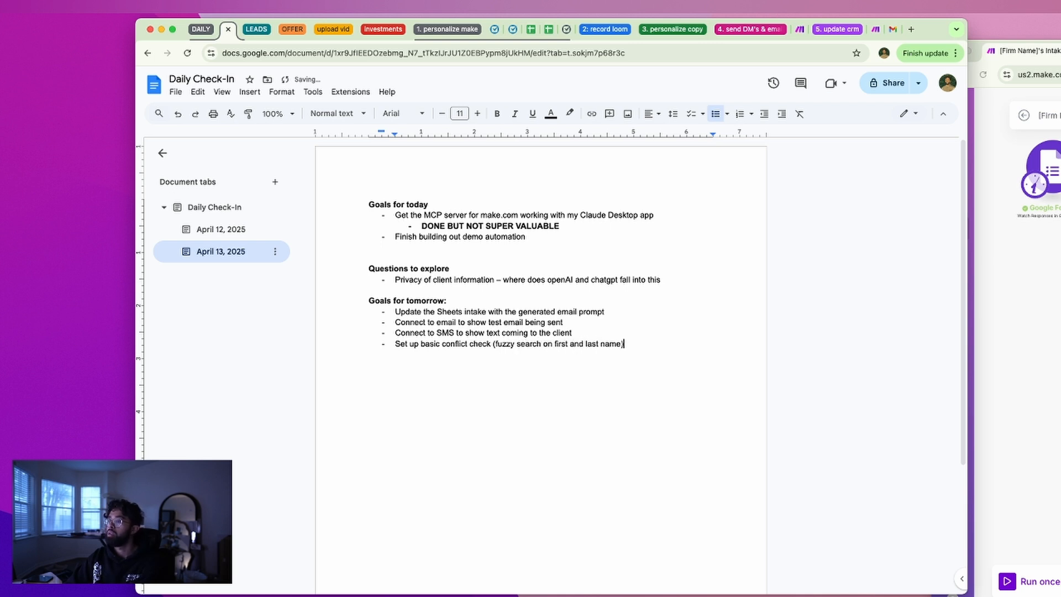
pyautogui.press('Return')
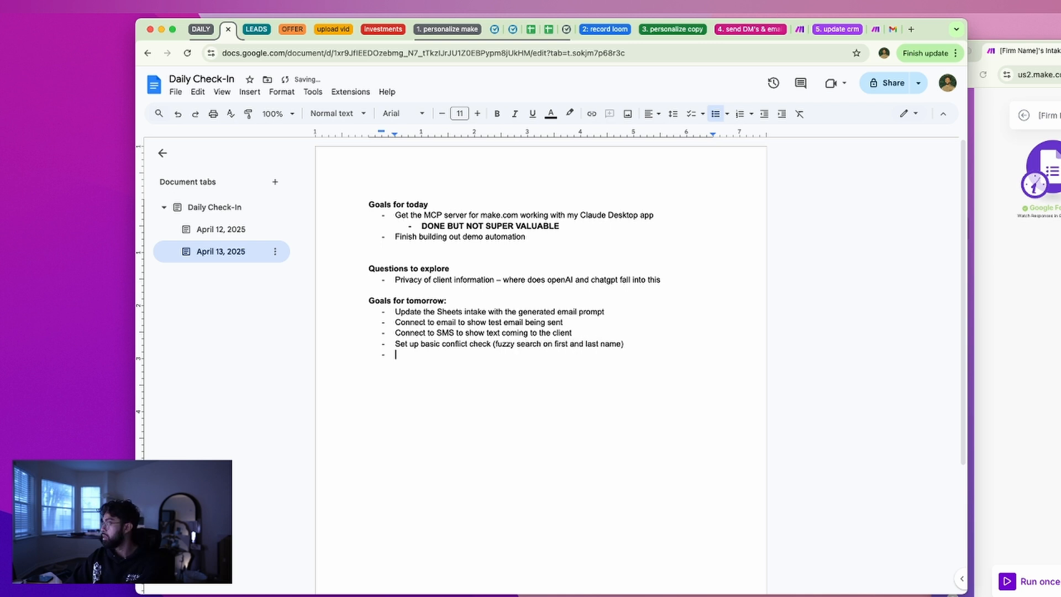
# Add a bullet for sending a law firm employee notification email
pyautogui.write('Send email to ')
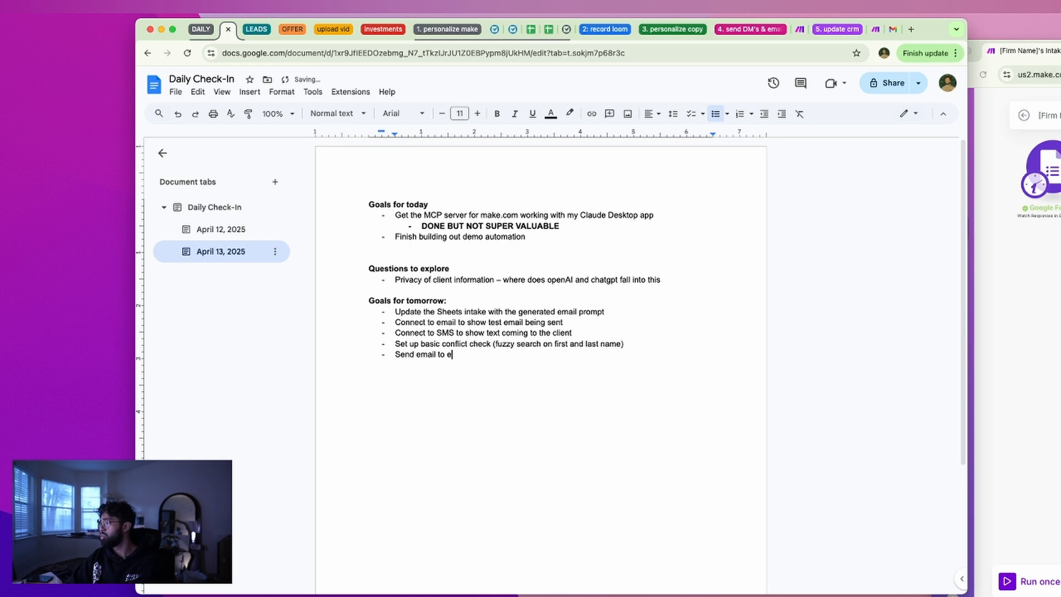
pyautogui.write('paralegal/')
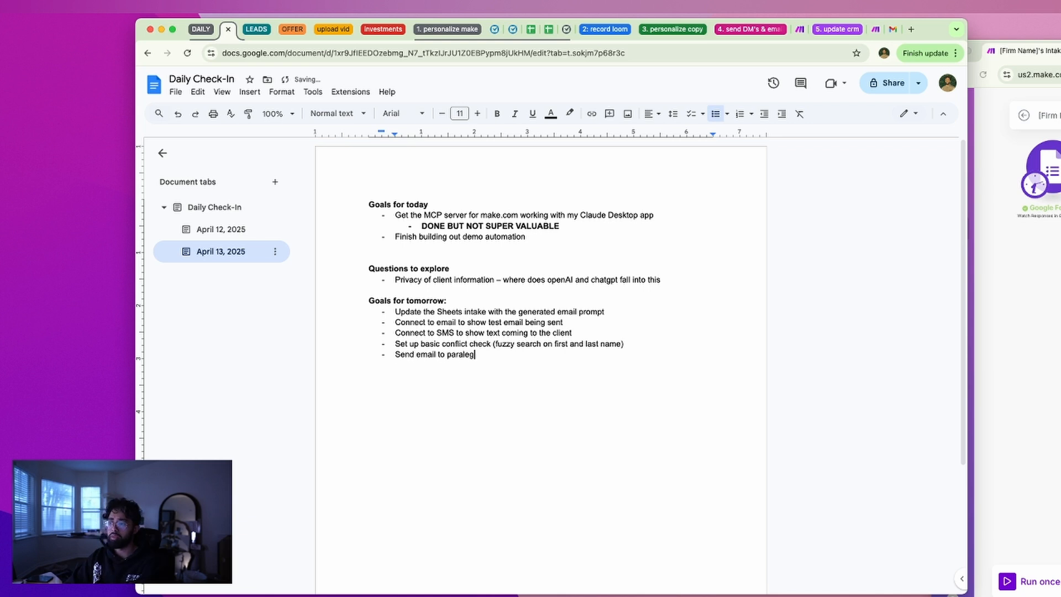
pyautogui.press('BackSpace')
pyautogui.press('BackSpace')
pyautogui.press('BackSpace')
pyautogui.press('BackSpace')
pyautogui.press('BackSpace')
pyautogui.press('BackSpace')
pyautogui.press('BackSpace')
pyautogui.press('BackSpace')
pyautogui.write('law firm epl')
pyautogui.press('BackSpace')
pyautogui.write('mployee notification')
pyautogui.press('Return')
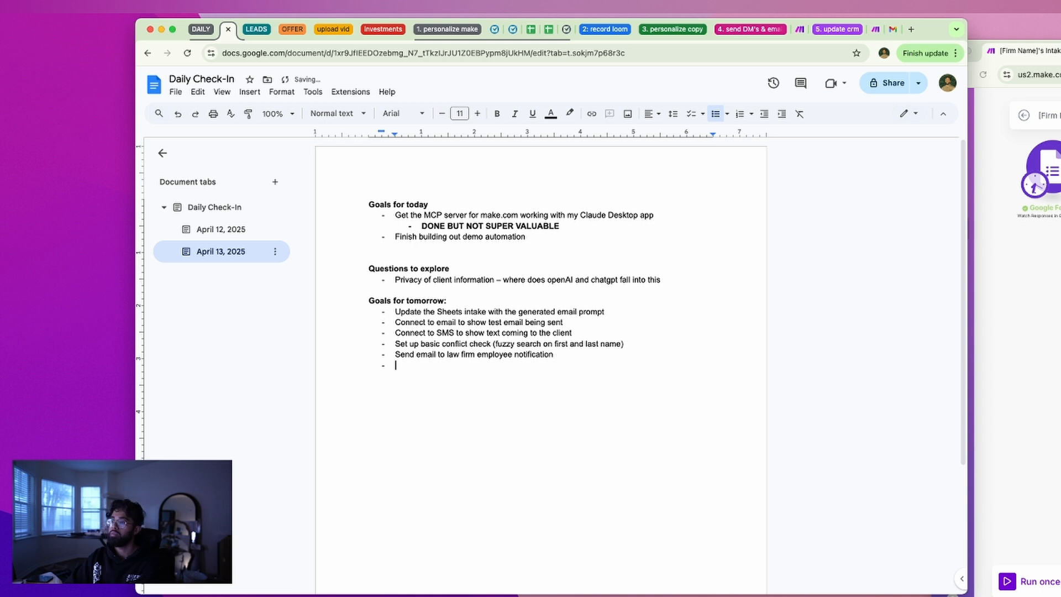
# Add a final bullet 'Create a matter in clio' under the tomorrow goals
pyautogui.click(1026, 397)
pyautogui.scroll(8, 1017, 353)
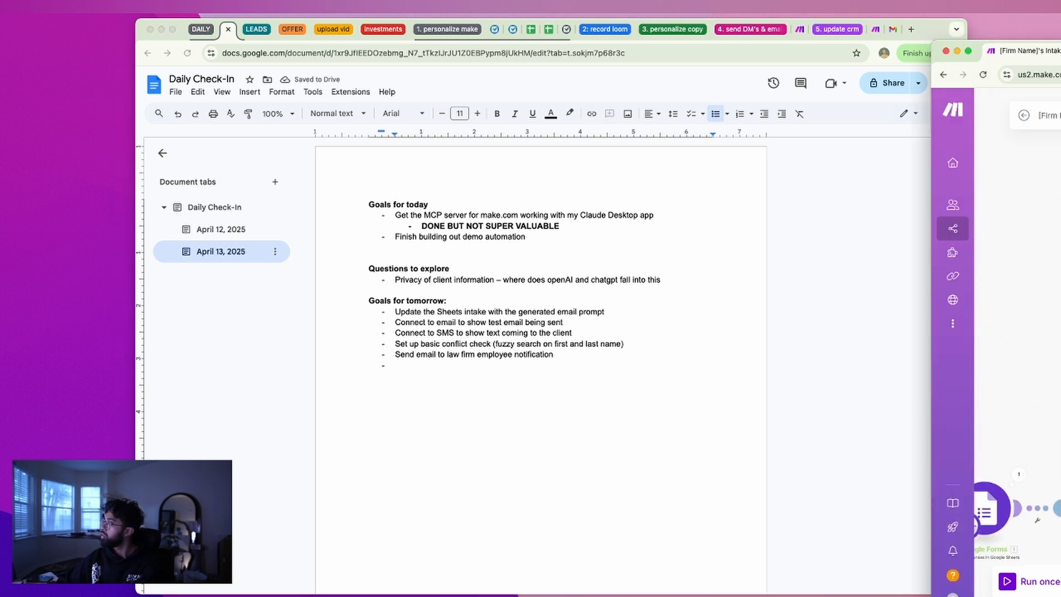
pyautogui.click(736, 370)
pyautogui.write('Creatt a si')
pyautogui.press('BackSpace')
pyautogui.press('BackSpace')
pyautogui.press('BackSpace')
pyautogui.press('BackSpace')
pyautogui.press('BackSpace')
pyautogui.press('BackSpace')
pyautogui.write('e a matter in clio')
pyautogui.moveTo(549, 362); pyautogui.dragTo(377, 311)
pyautogui.click(377, 311)
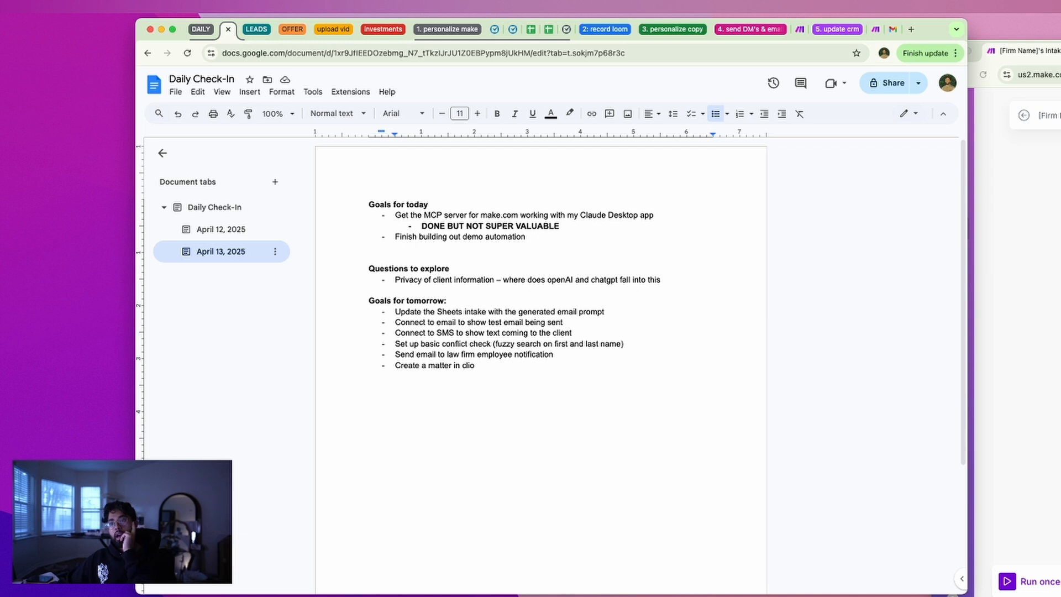
pyautogui.press('super+Tab')
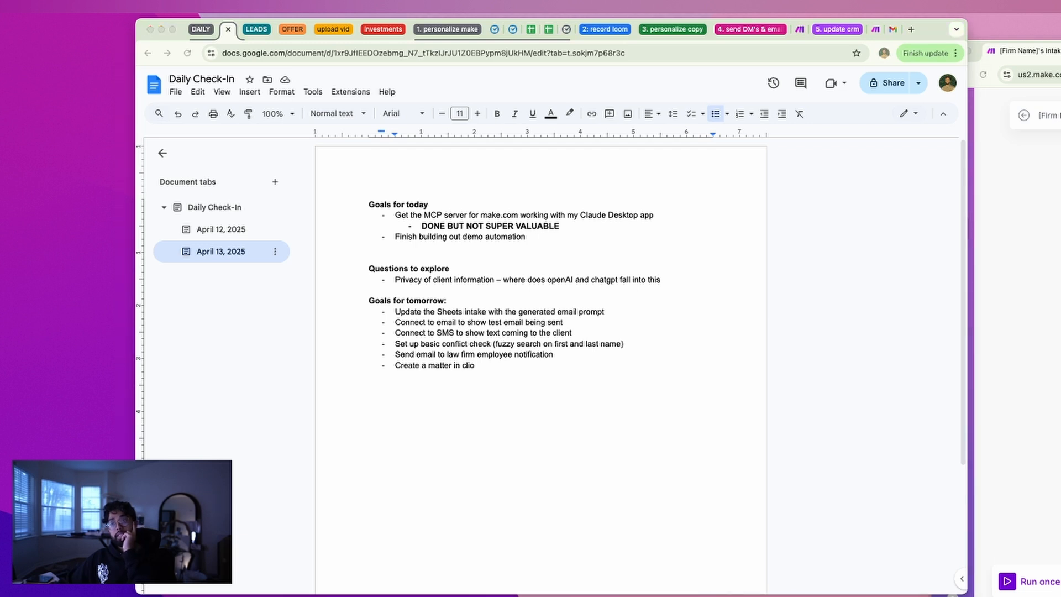